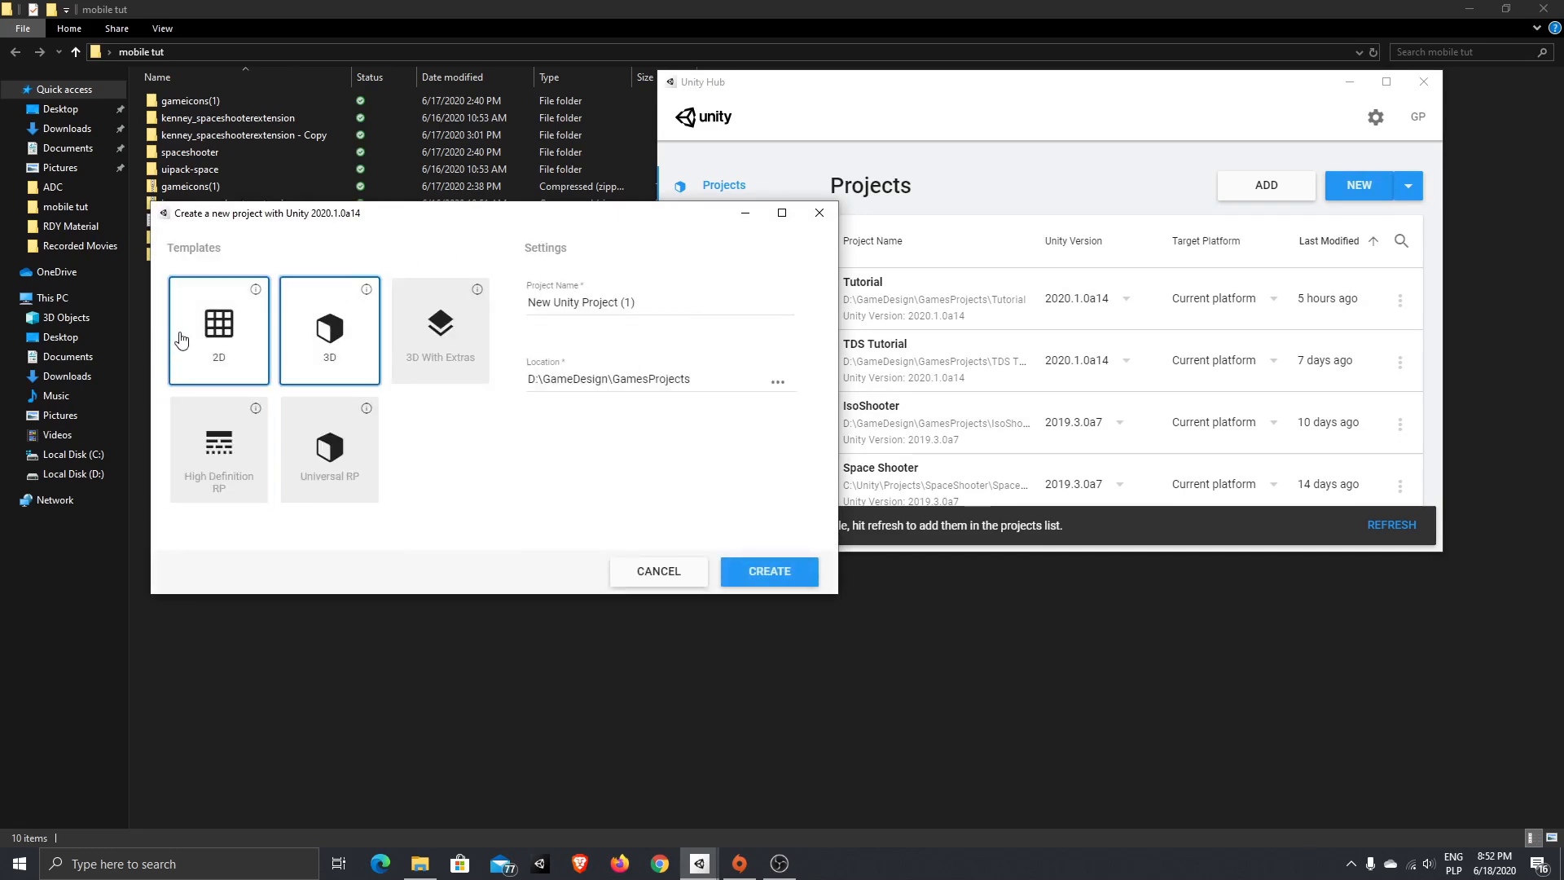
# - Create a new project from the 2D template, named Mobile Rocket
pyautogui.click(182, 337)
pyautogui.moveTo(636, 303); pyautogui.dragTo(506, 296)
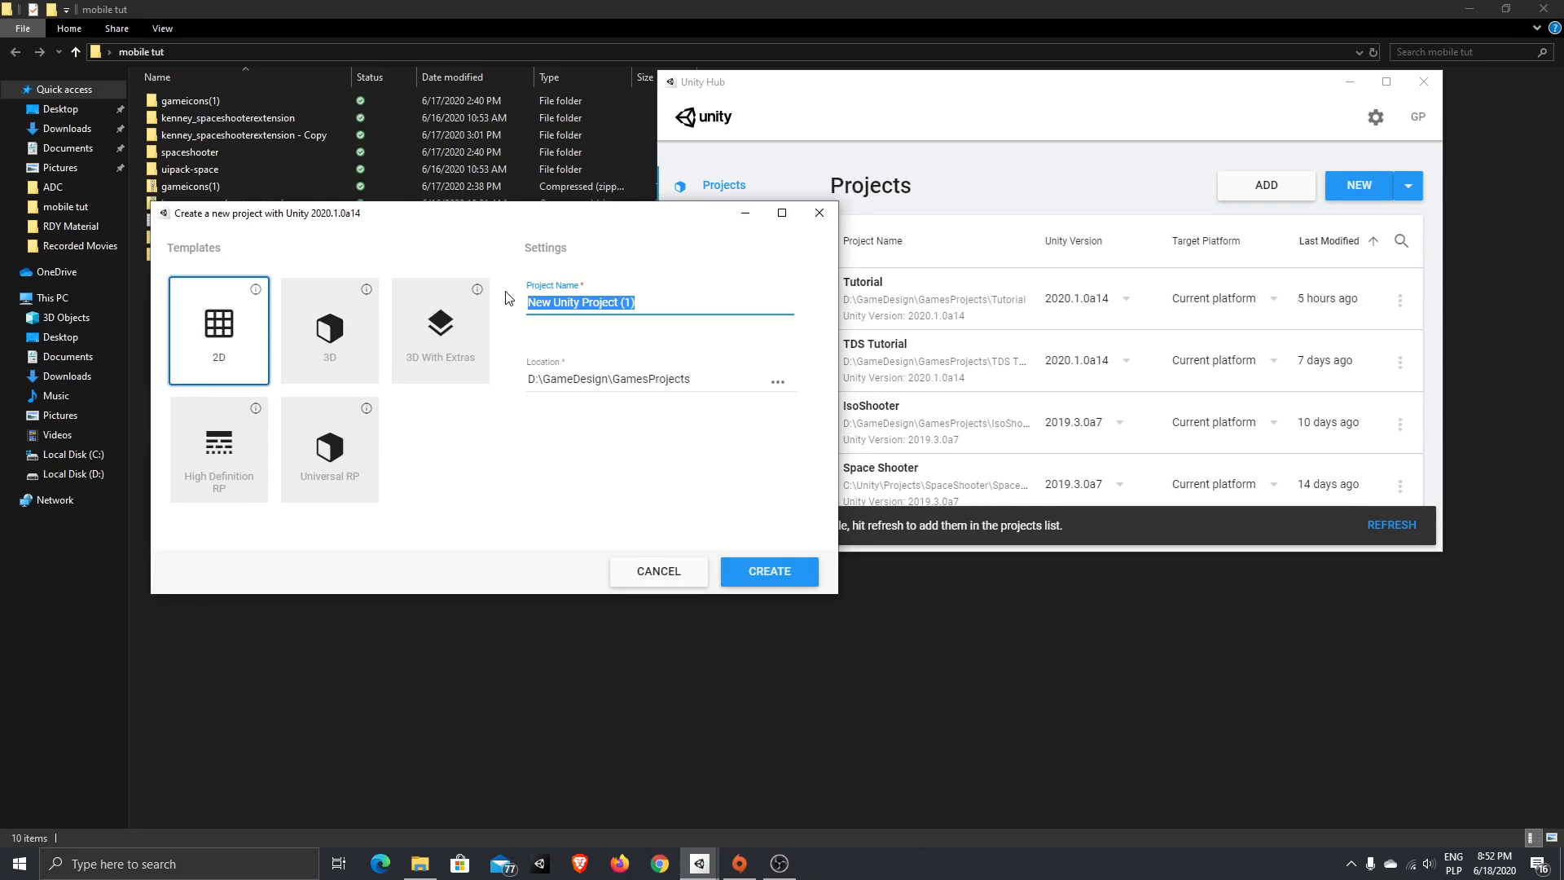
pyautogui.write('Mobile Rocke')
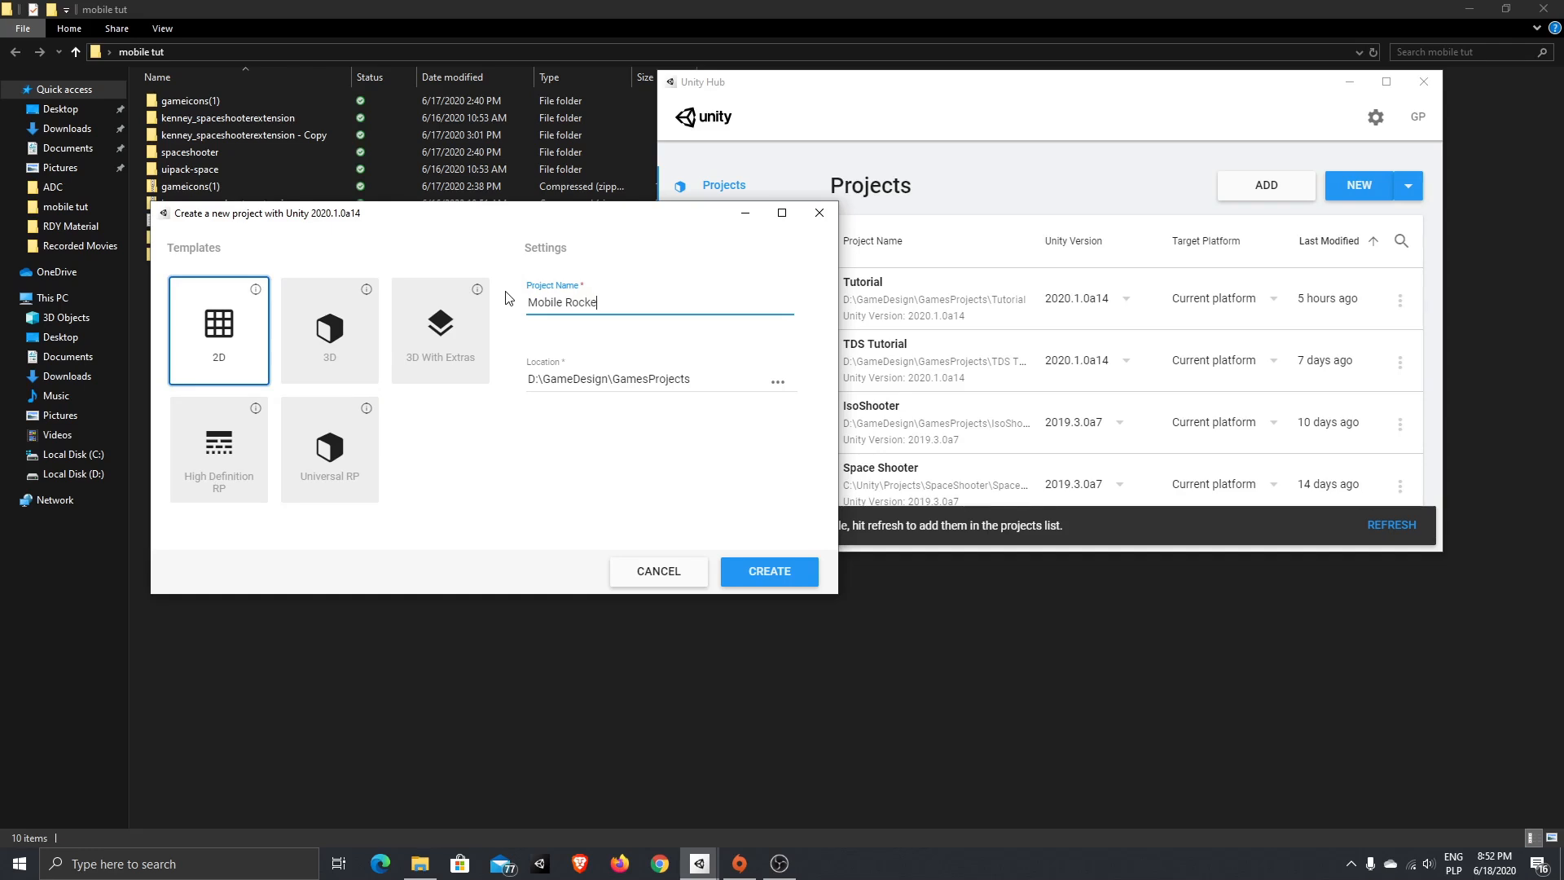
pyautogui.click(772, 573)
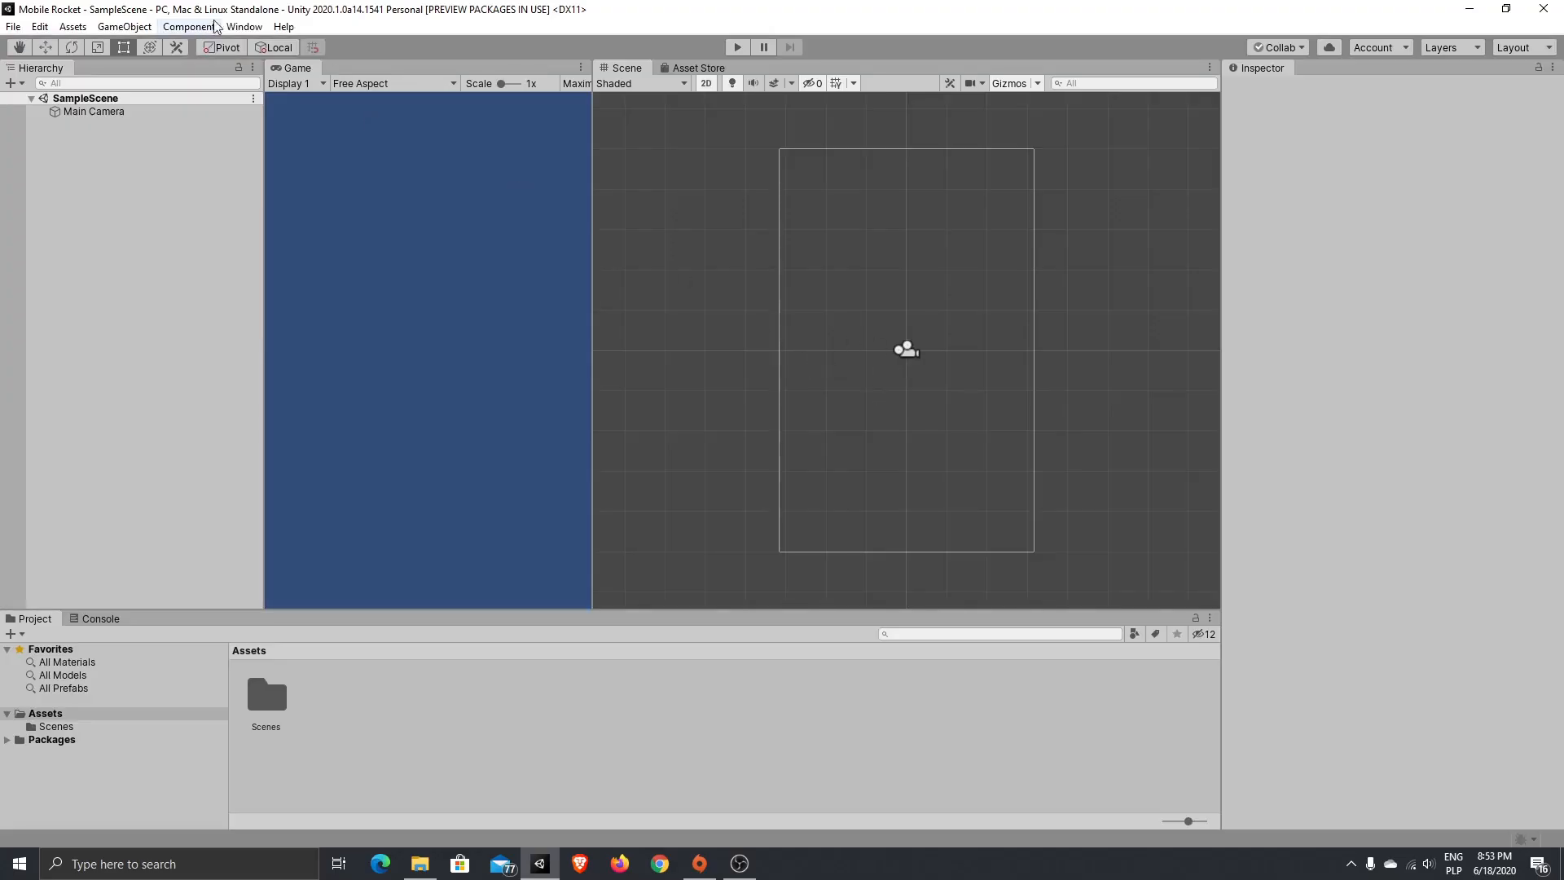
# - Switch the editor to the Default window layout
pyautogui.click(244, 26)
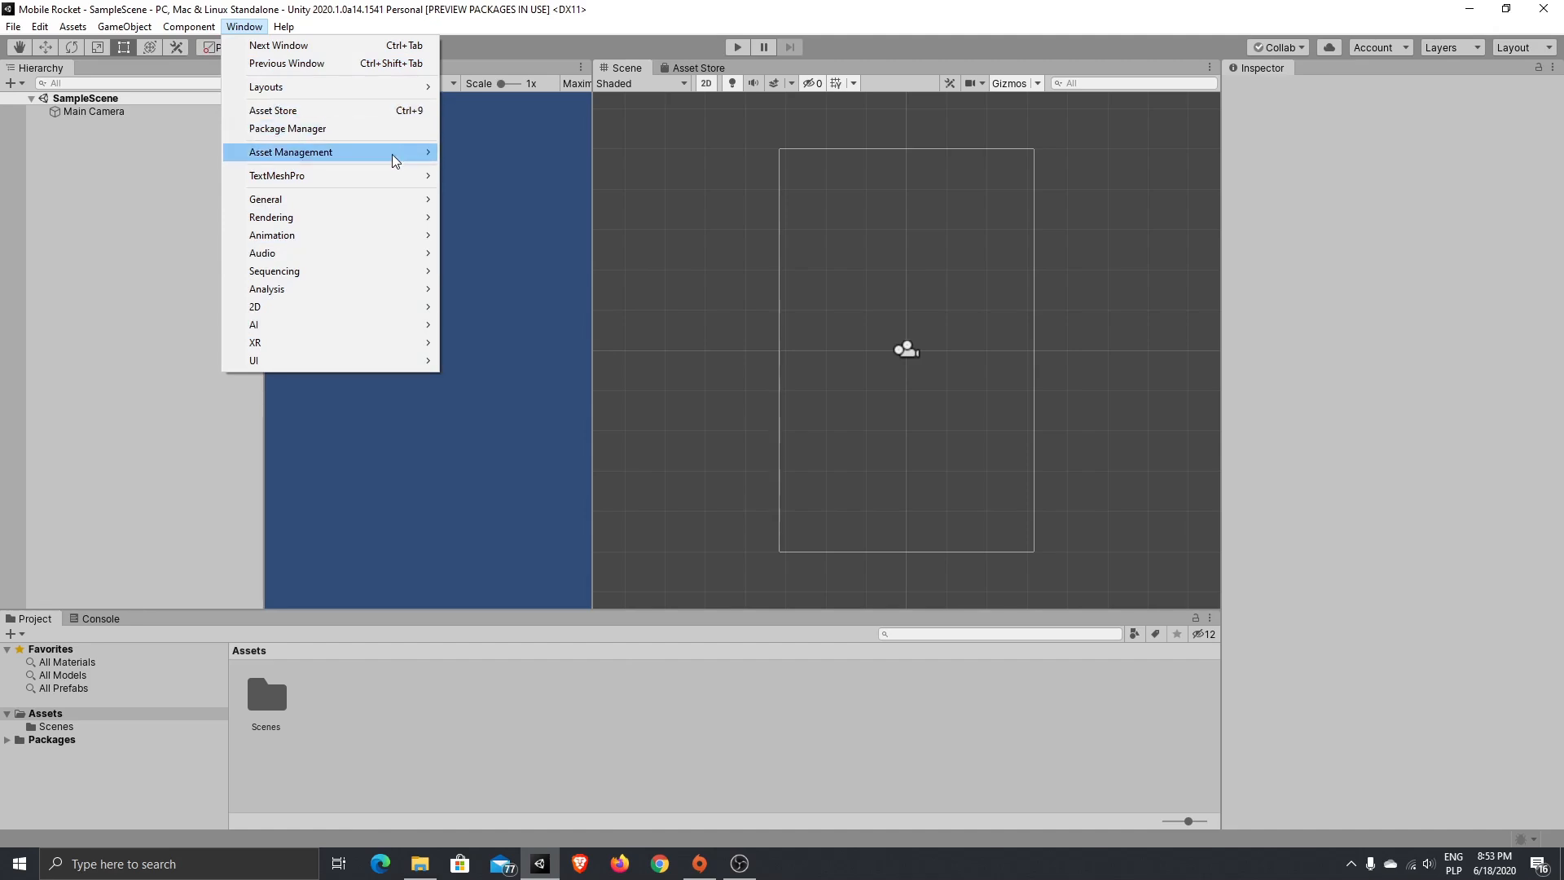
pyautogui.moveTo(392, 158)
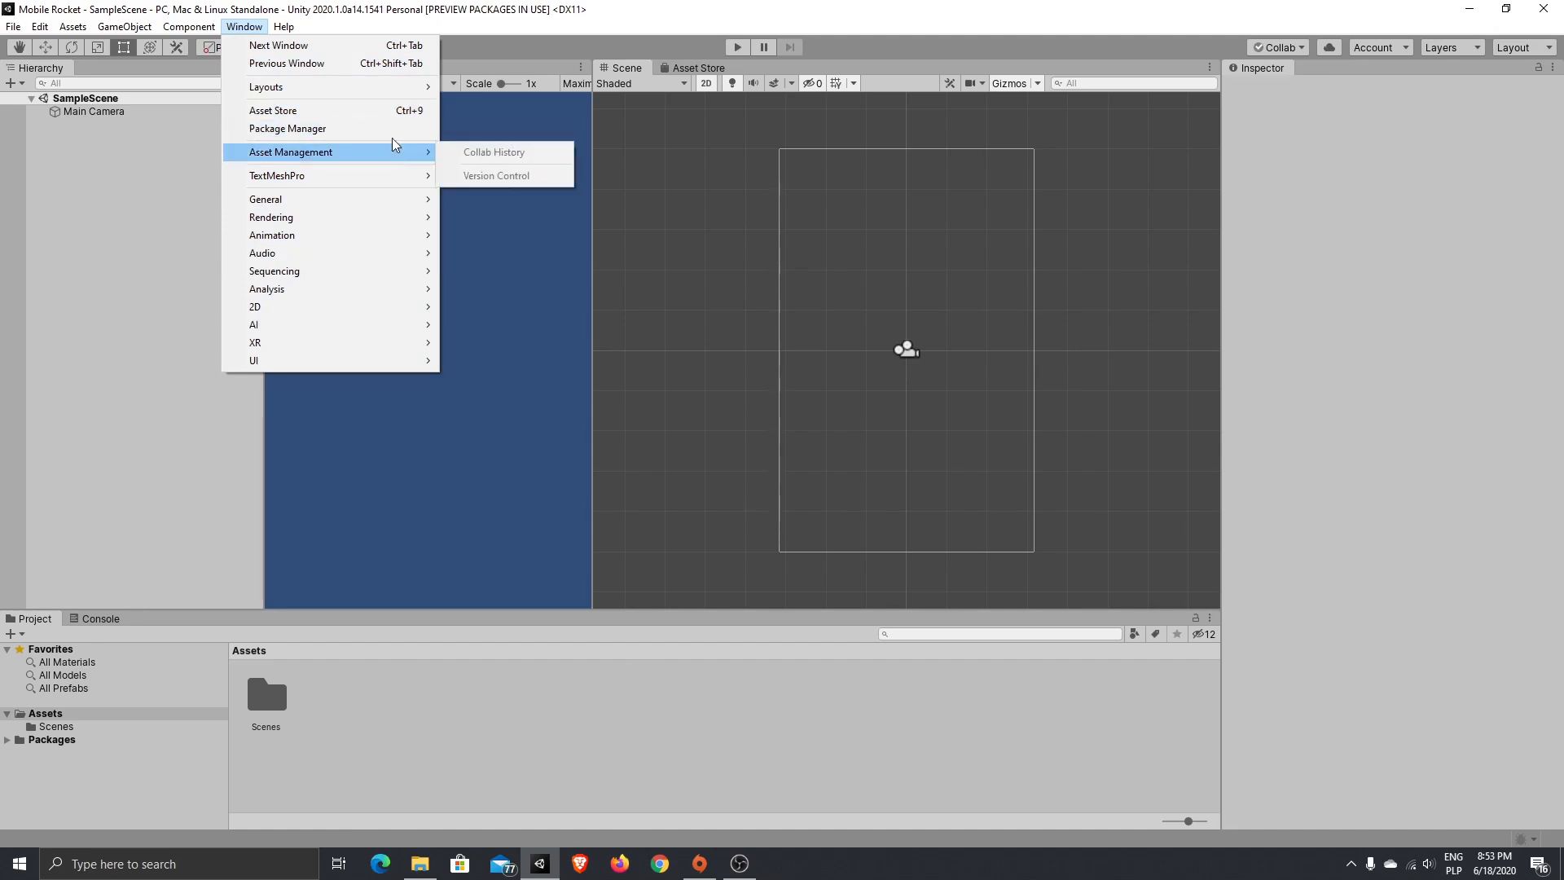
pyautogui.moveTo(380, 91)
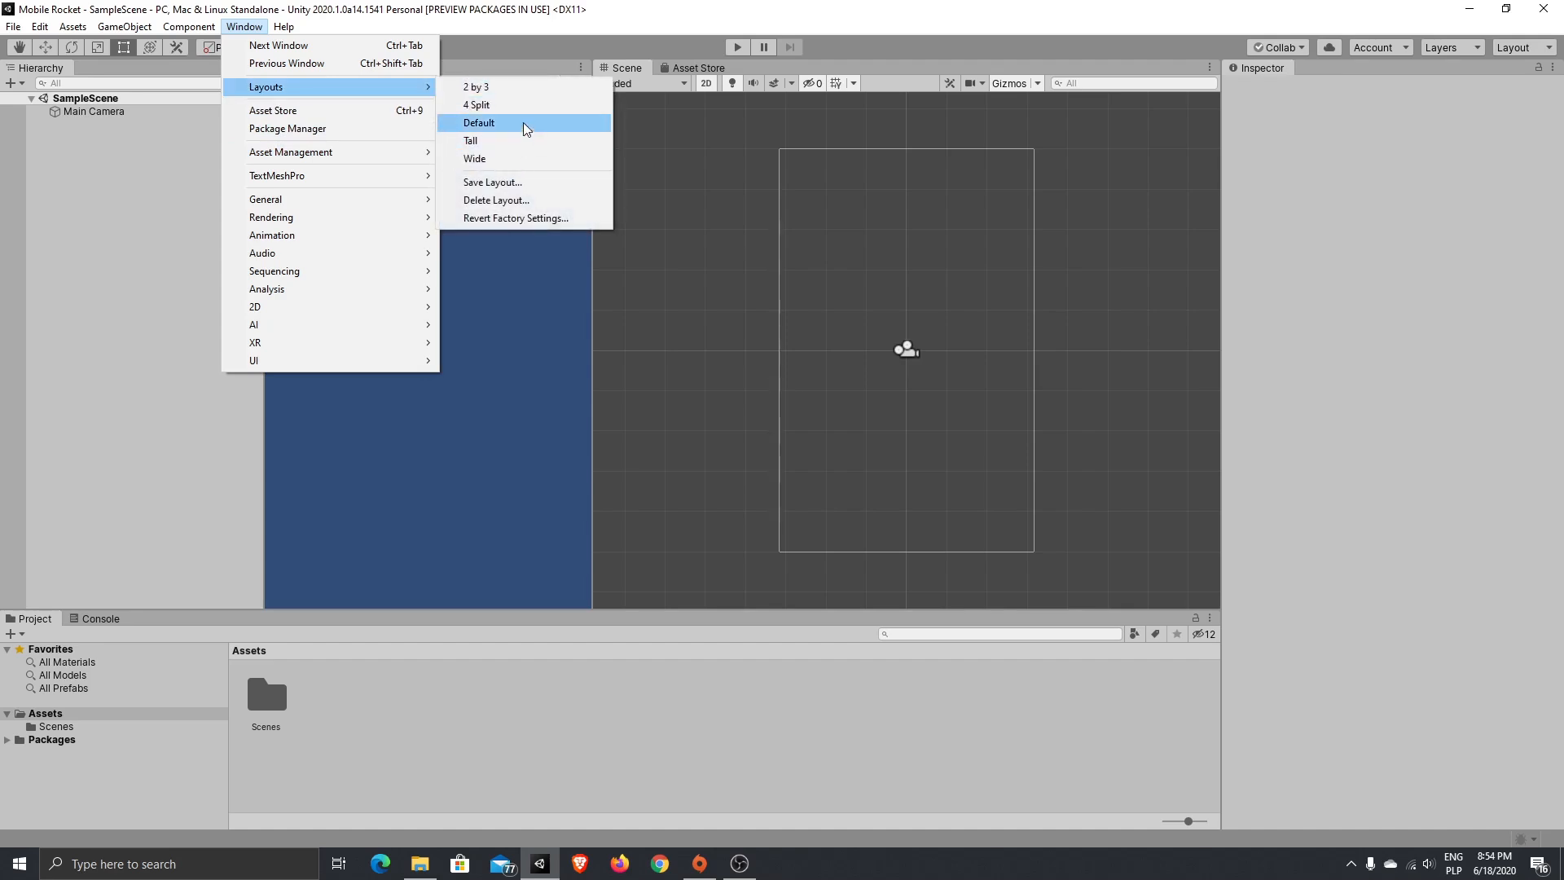
pyautogui.click(521, 123)
pyautogui.click(777, 13)
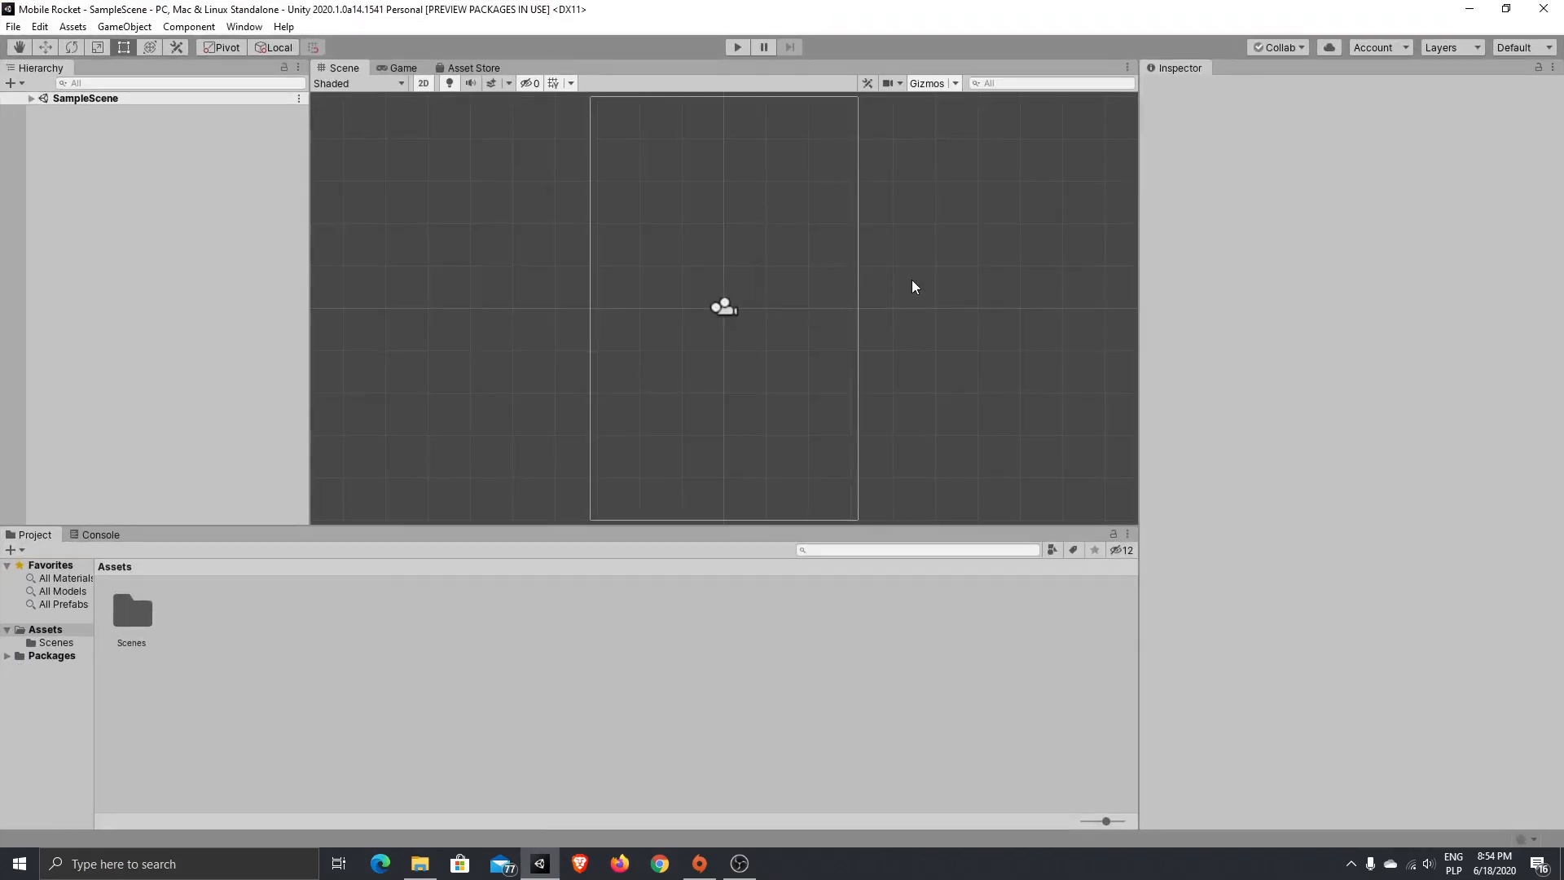
# - Dock the Scene view beside the Game view and make both taller by shrinking the Project area
pyautogui.click(401, 69)
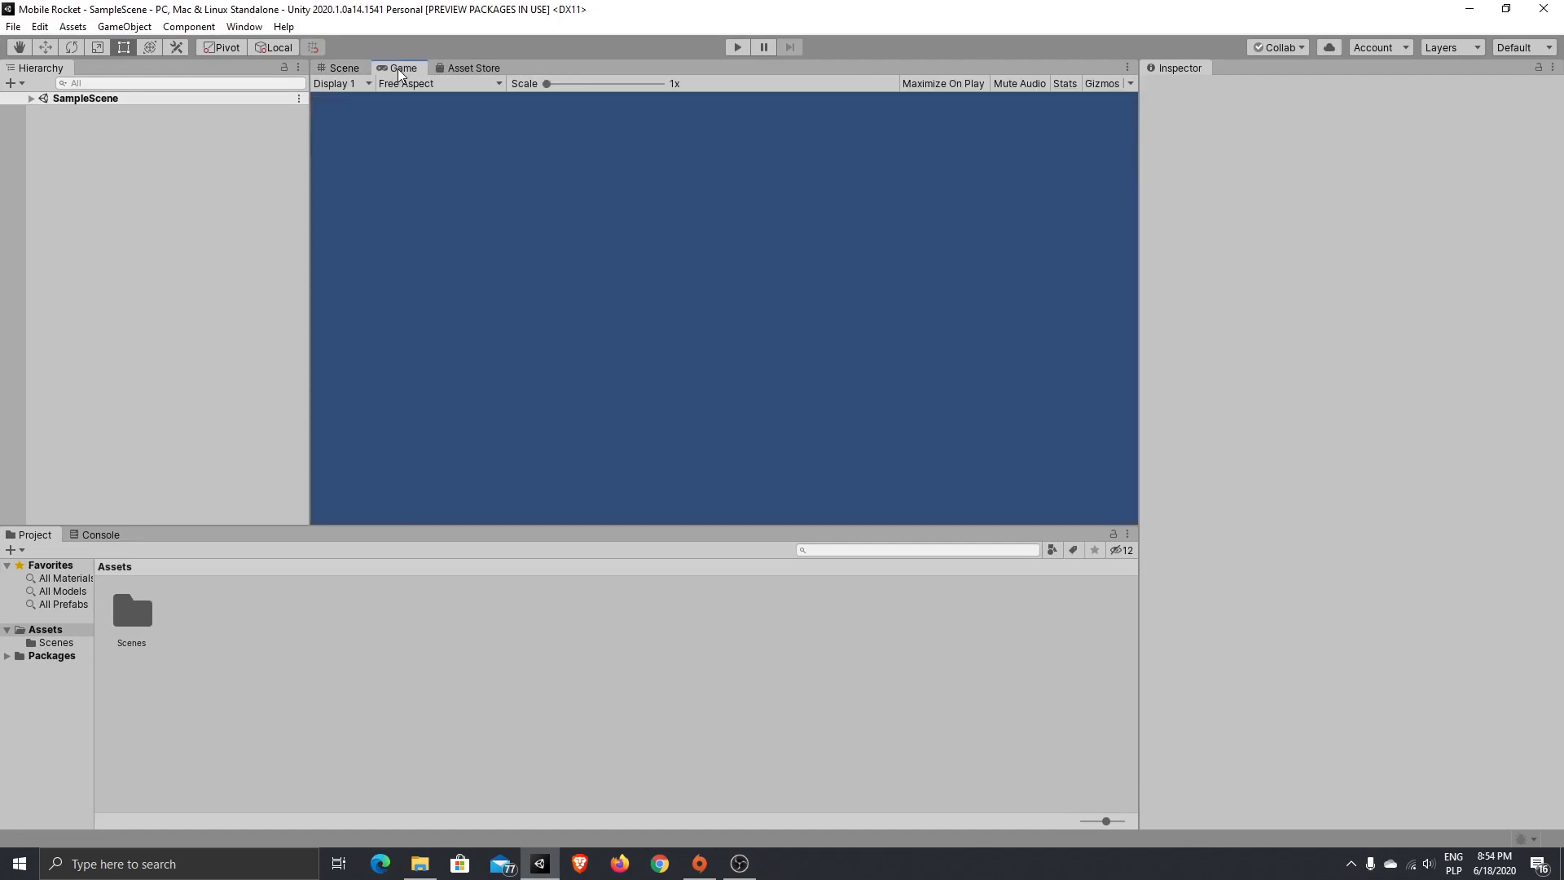
pyautogui.moveTo(352, 63); pyautogui.dragTo(540, 253)
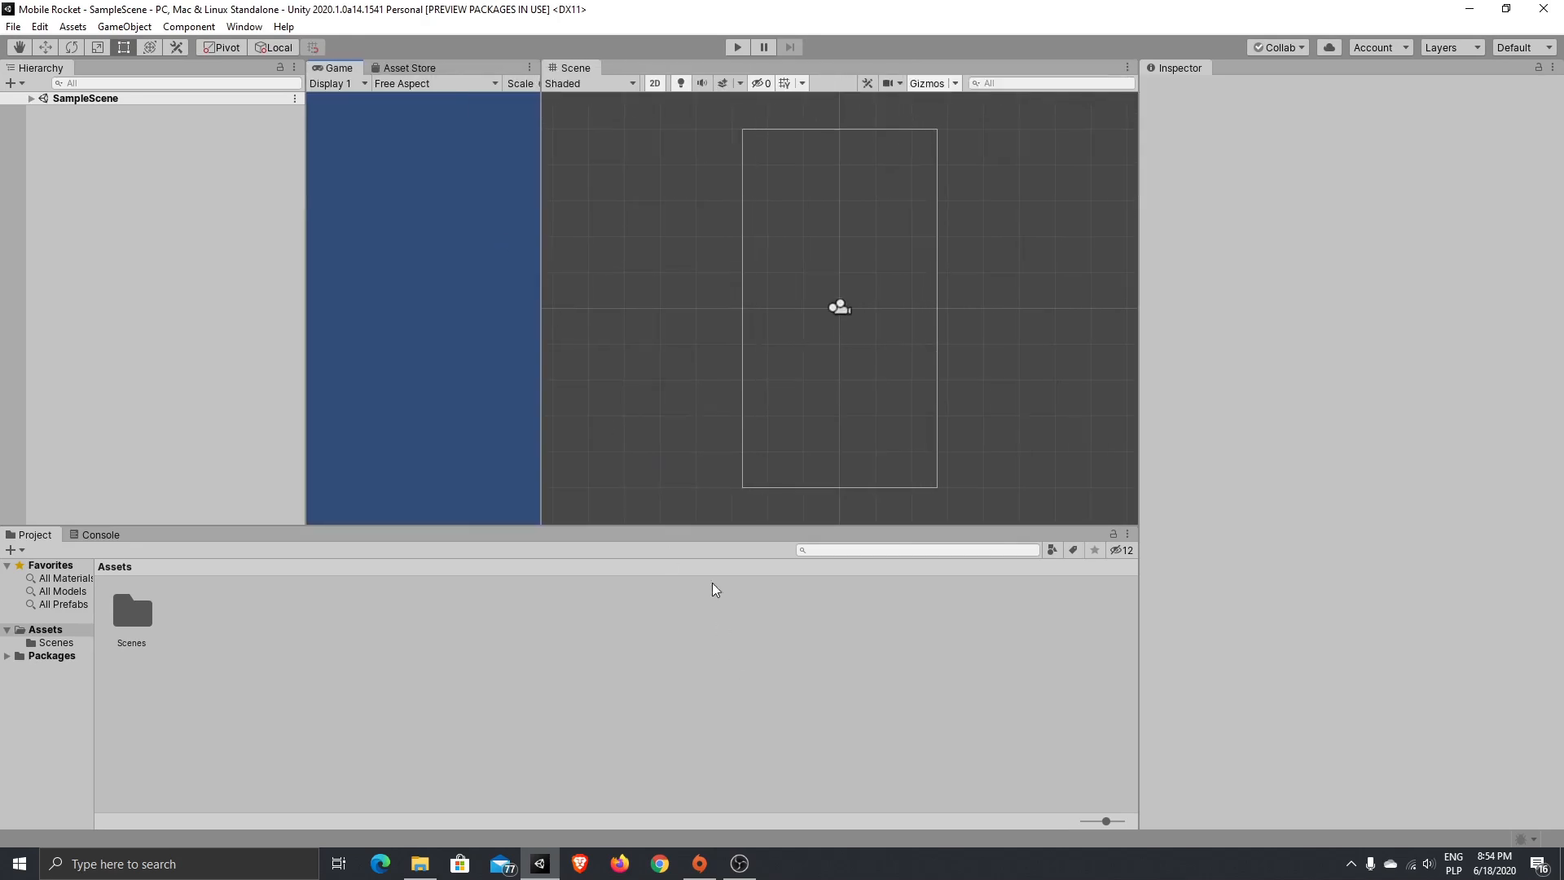
pyautogui.moveTo(720, 526); pyautogui.dragTo(732, 656)
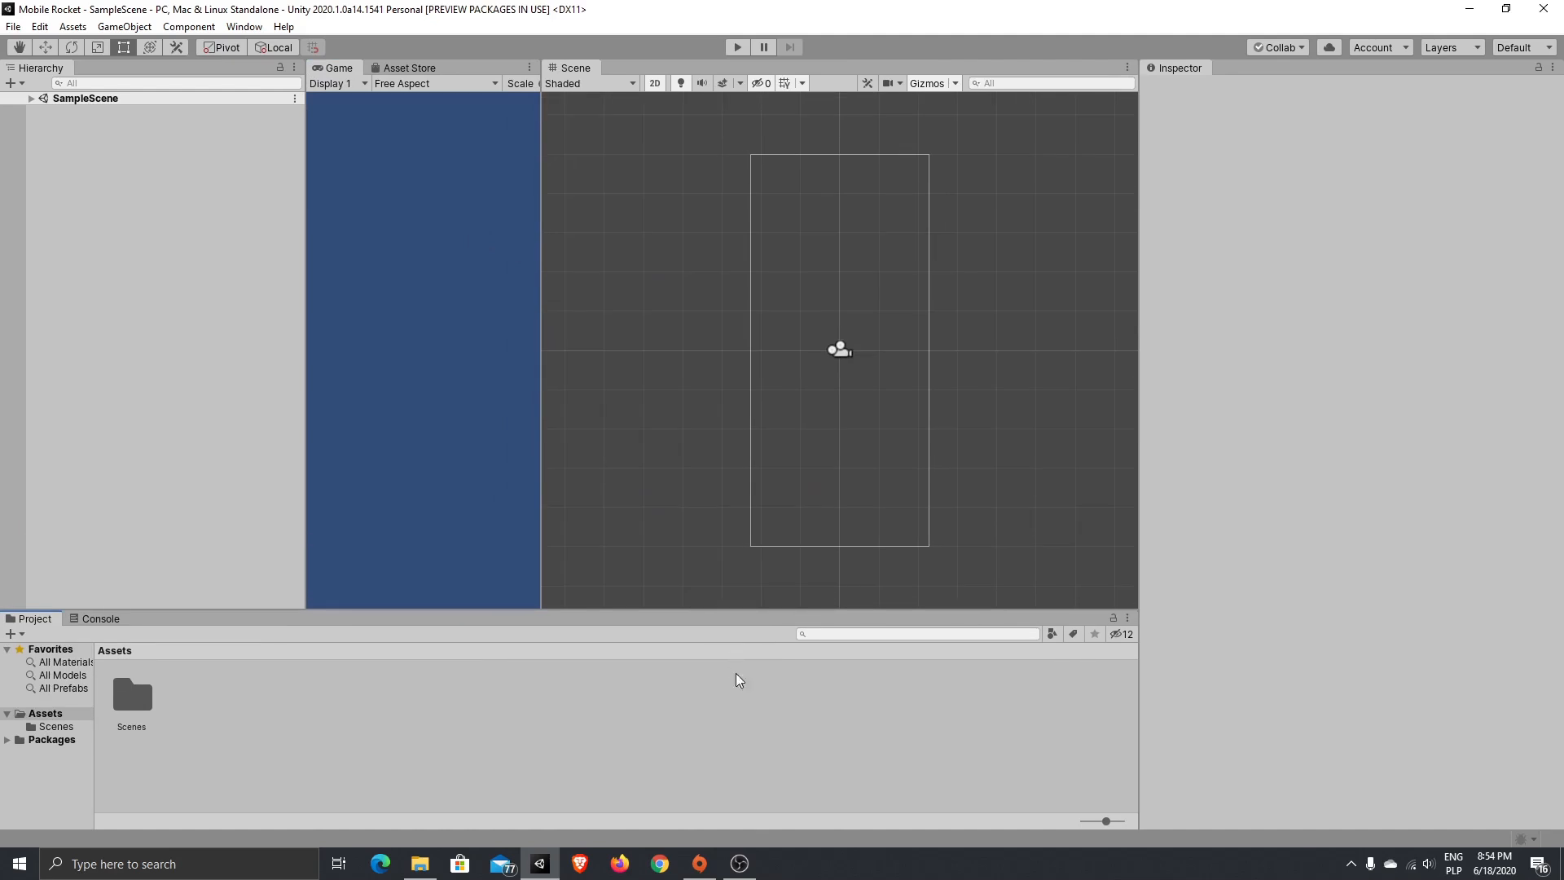
# - Switch the project's build platform to Android and close the build settings
pyautogui.click(13, 26)
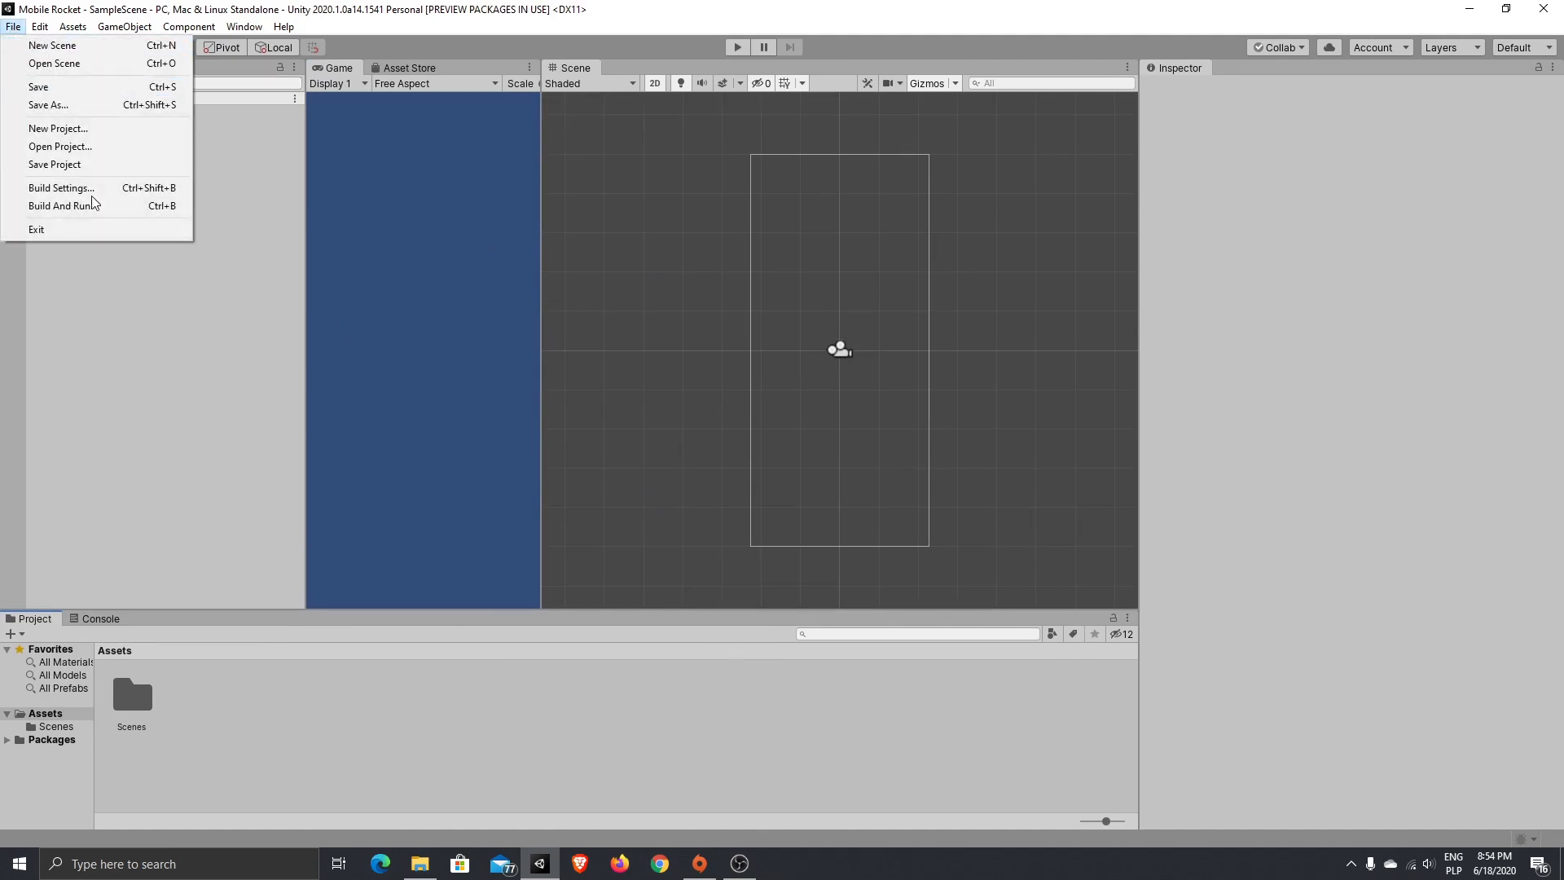
pyautogui.click(153, 188)
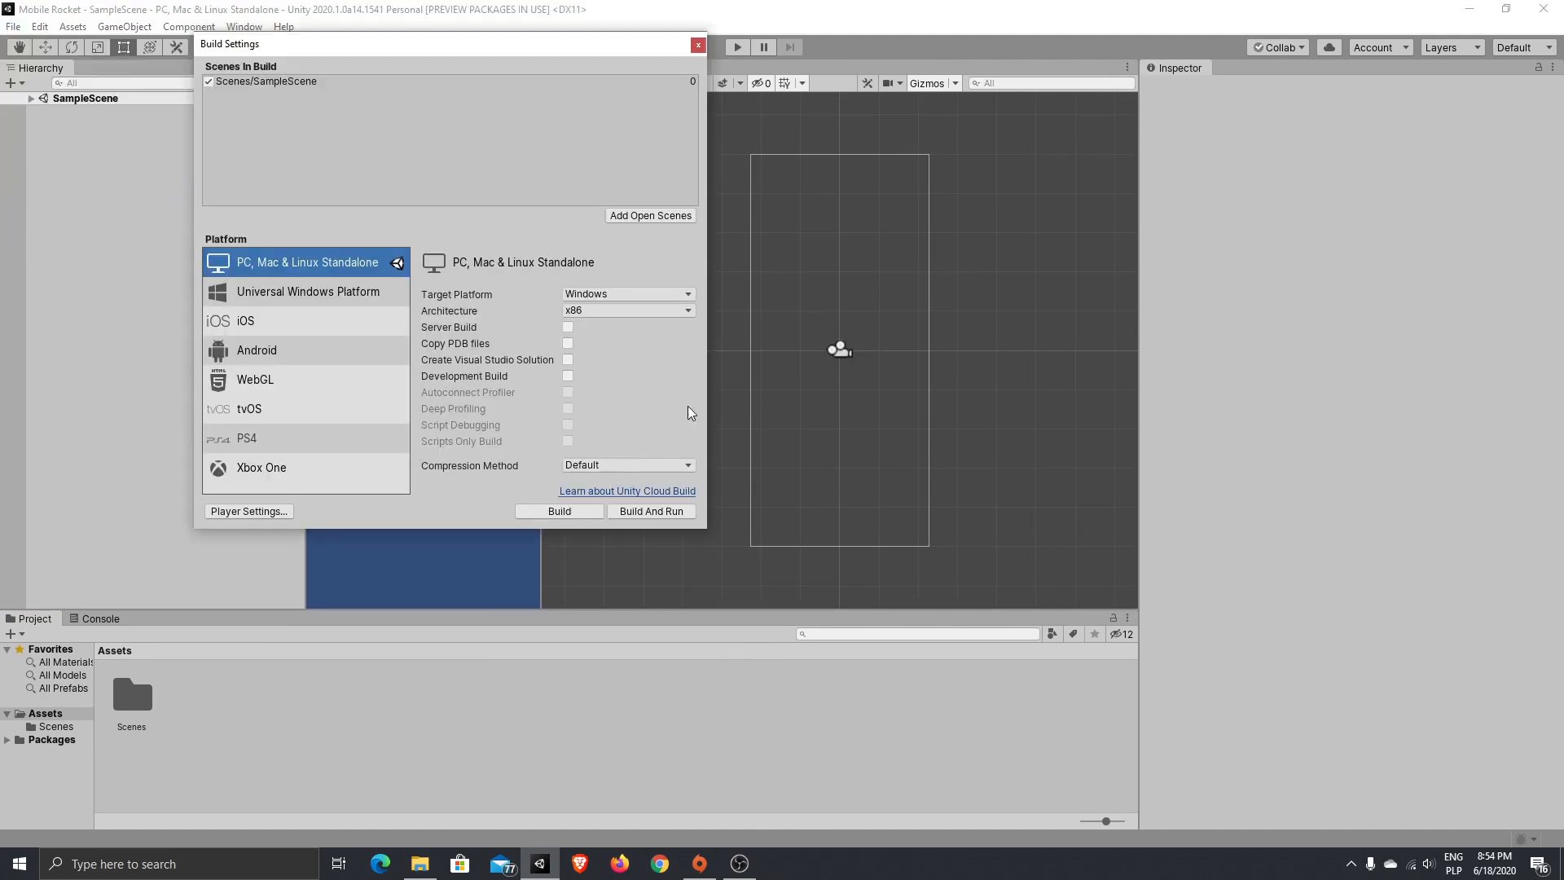
pyautogui.click(295, 348)
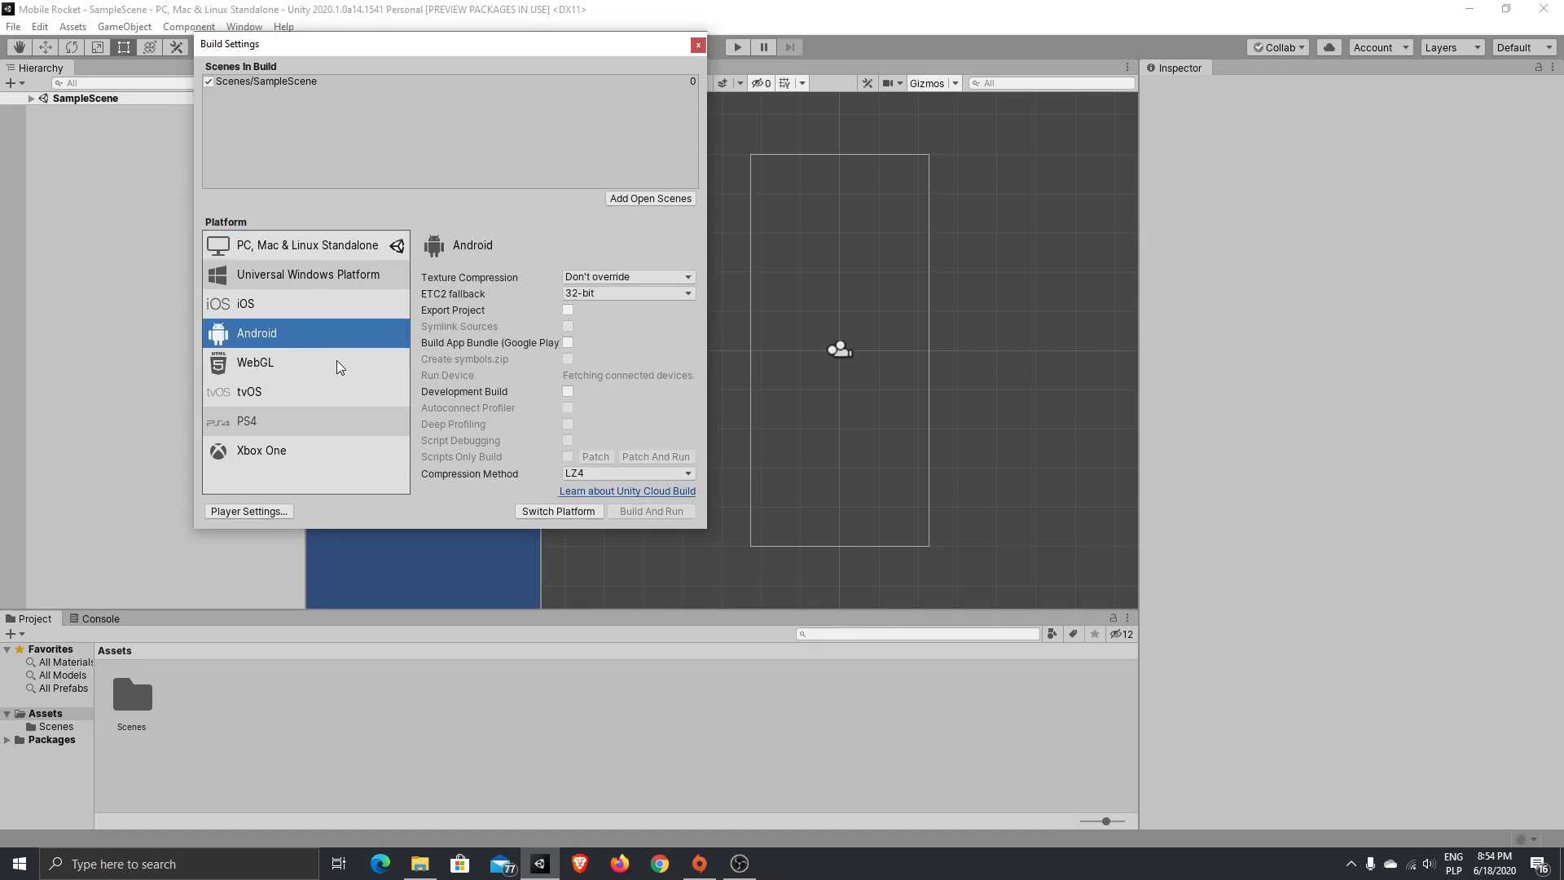
pyautogui.click(560, 512)
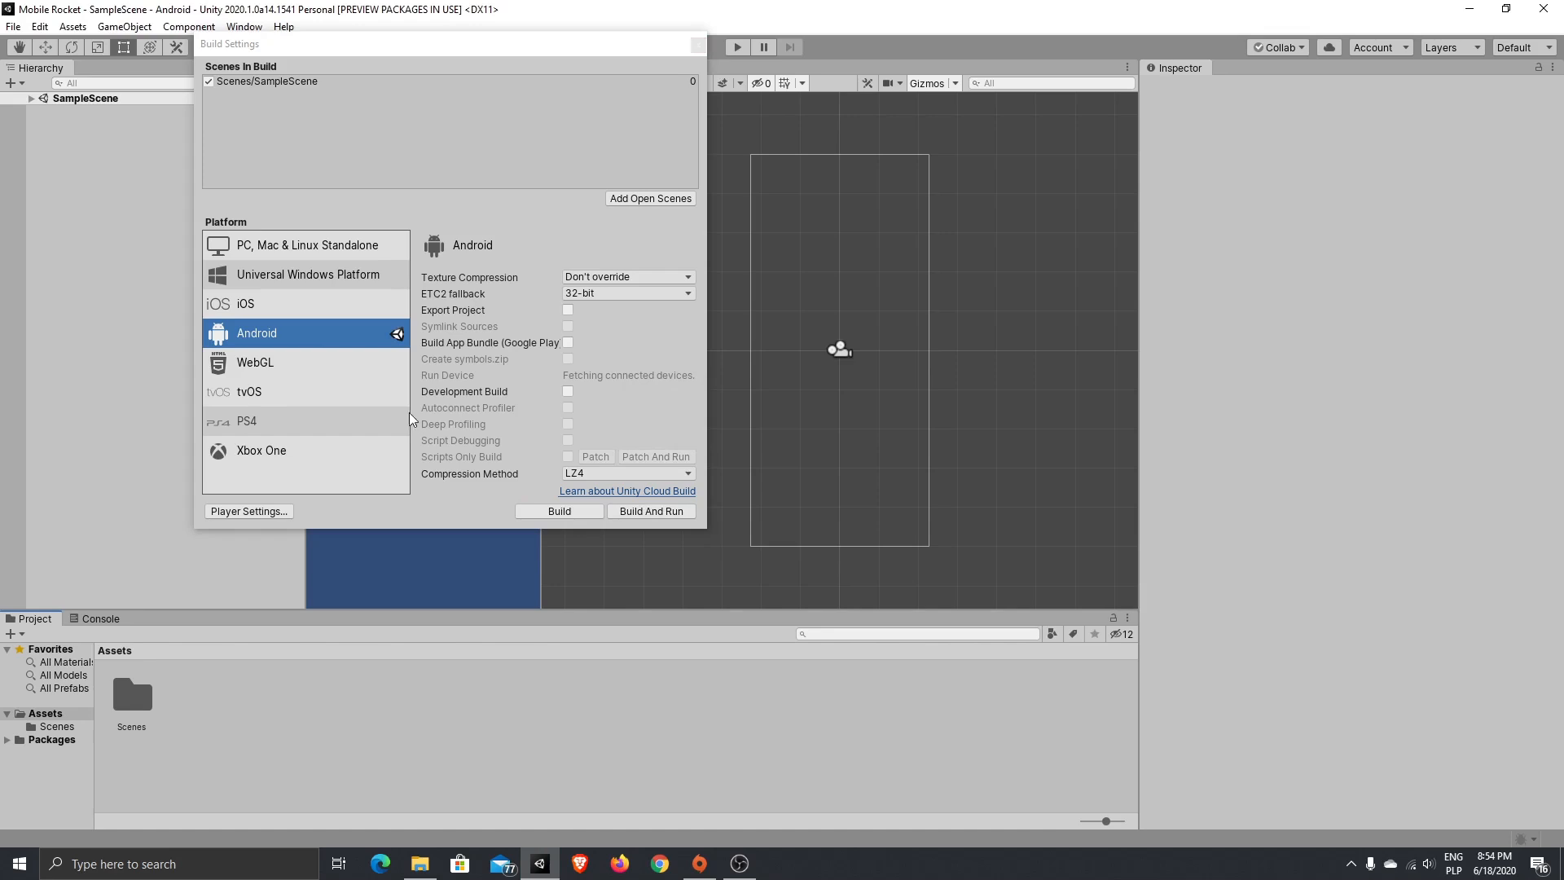
pyautogui.click(697, 46)
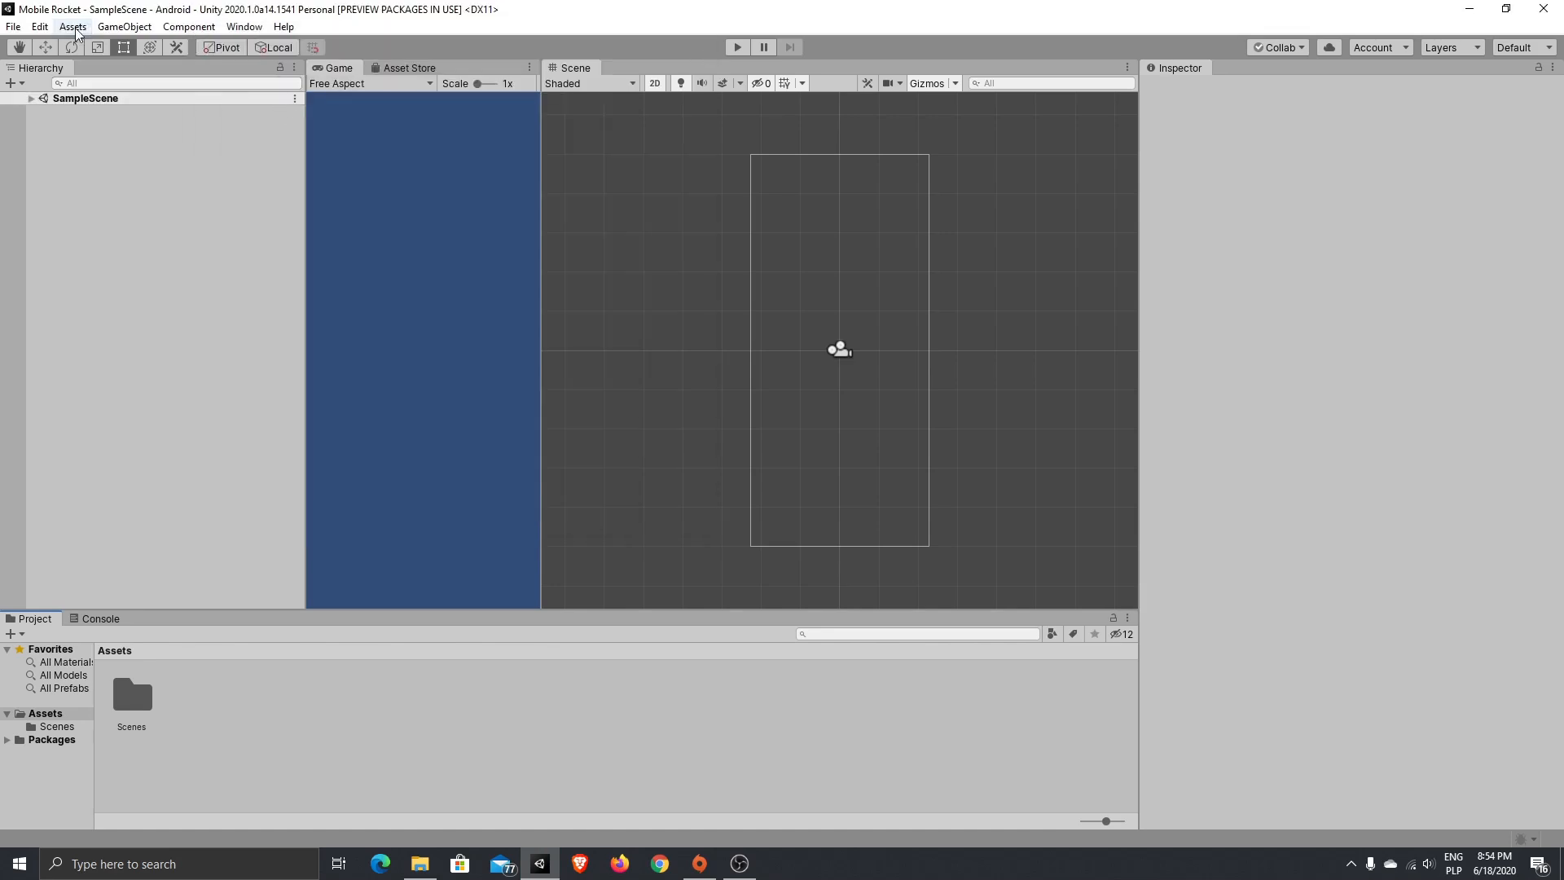
# - Set the Unity Remote device to Any Android Device in the project's Editor settings
pyautogui.click(99, 27)
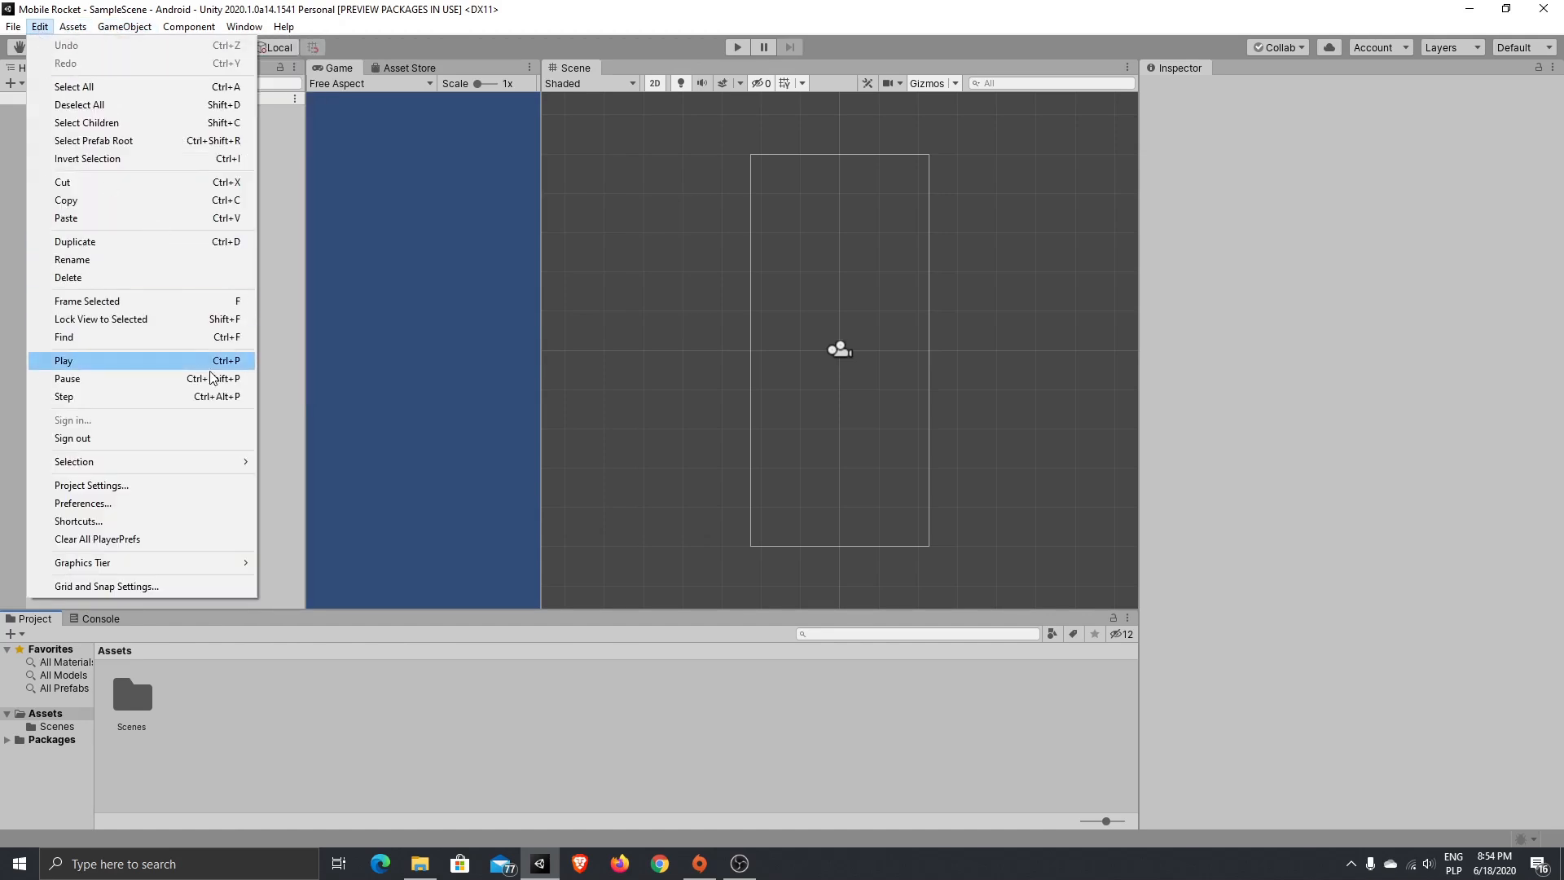
pyautogui.click(210, 486)
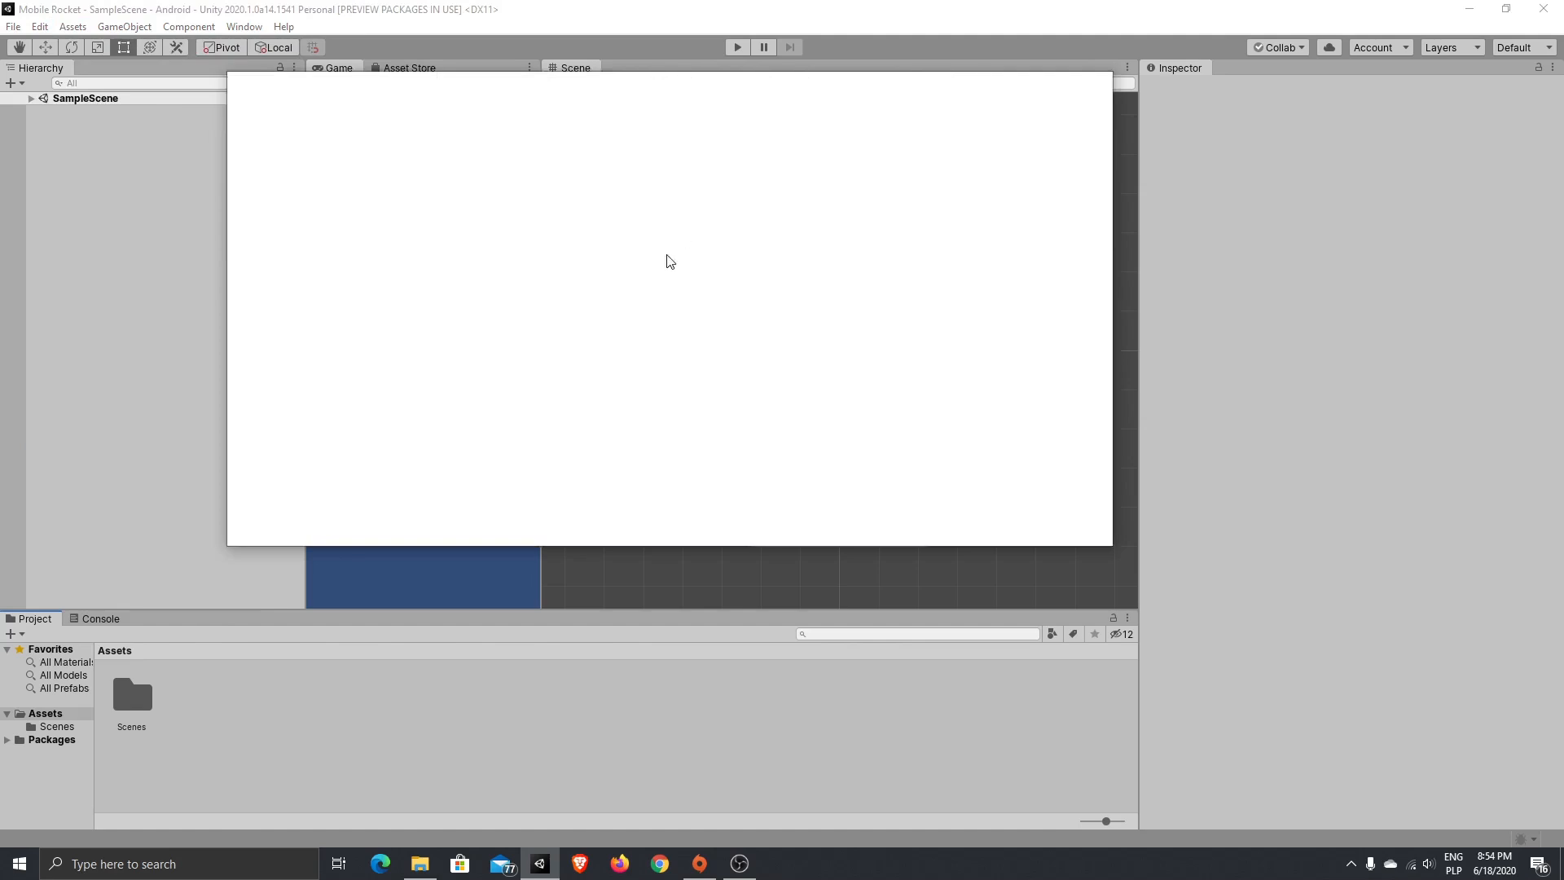
pyautogui.click(766, 158)
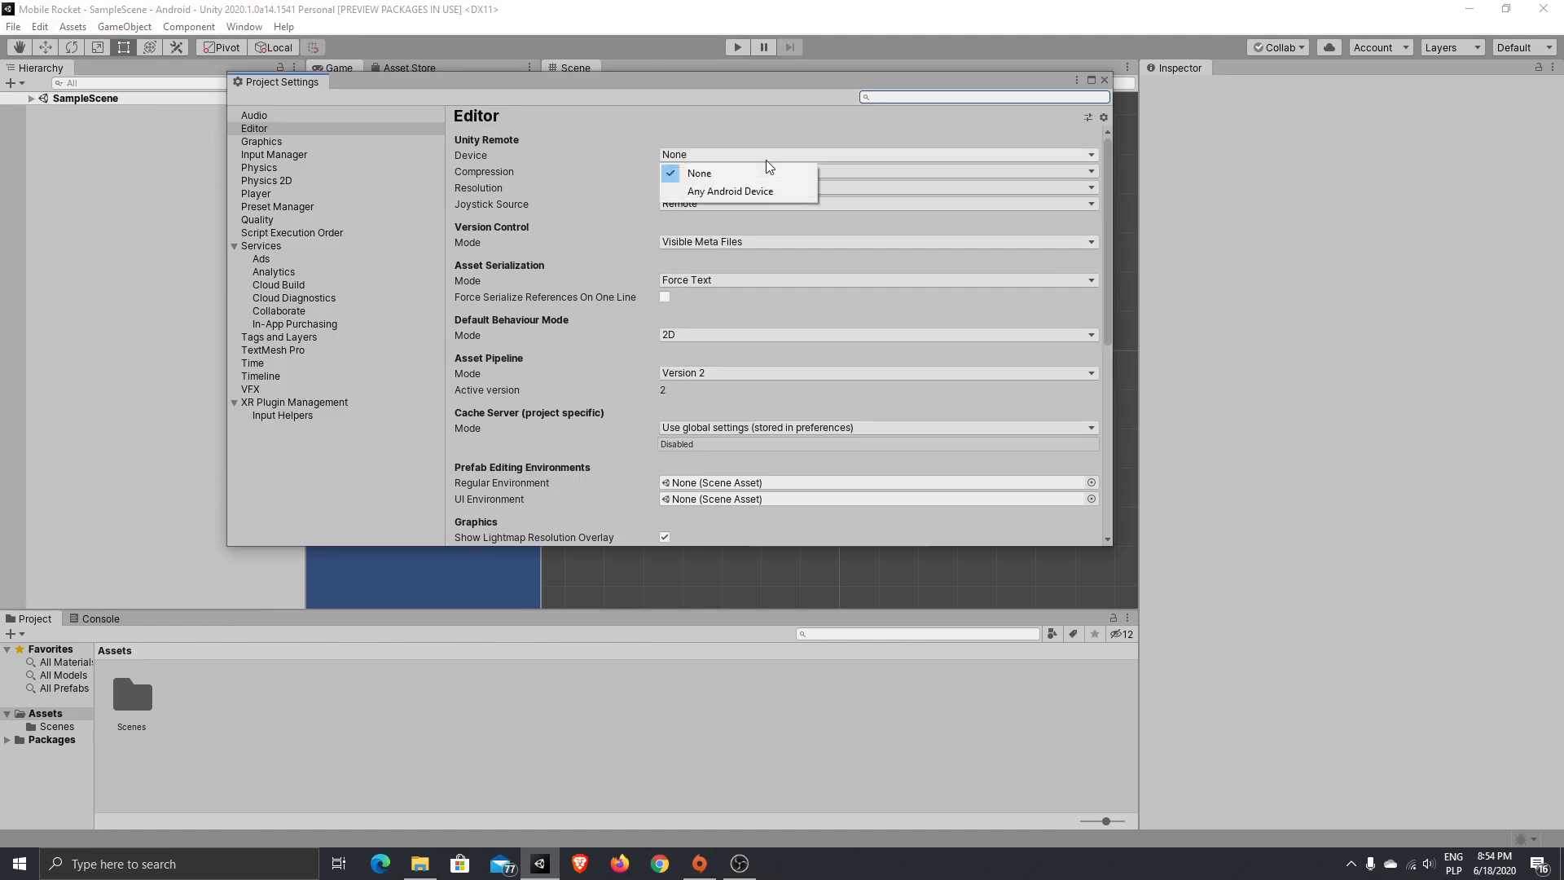
pyautogui.click(764, 193)
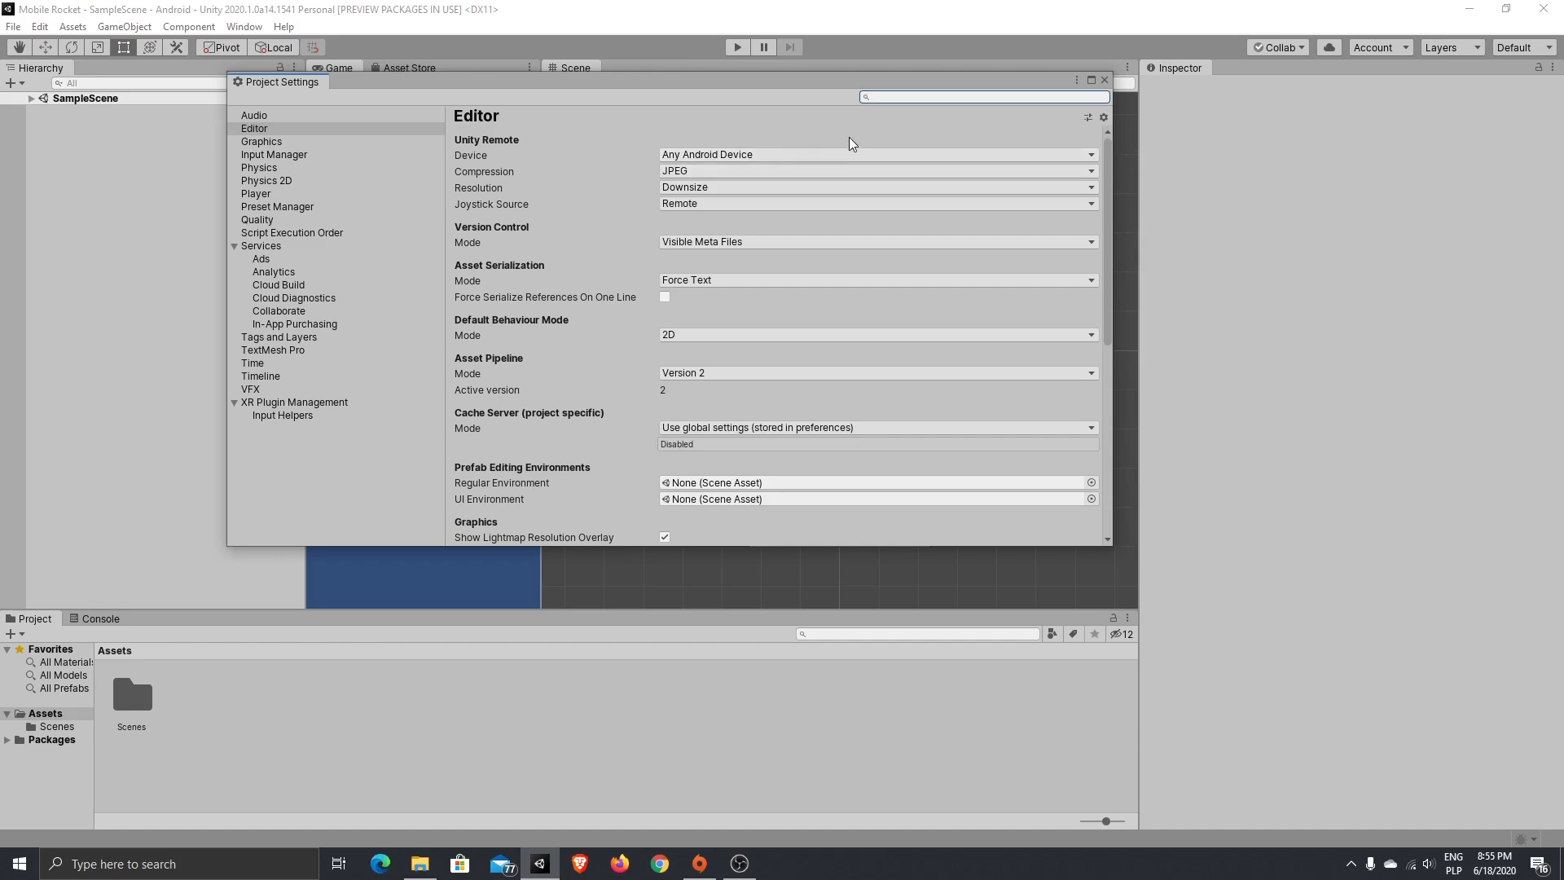
pyautogui.click(1103, 81)
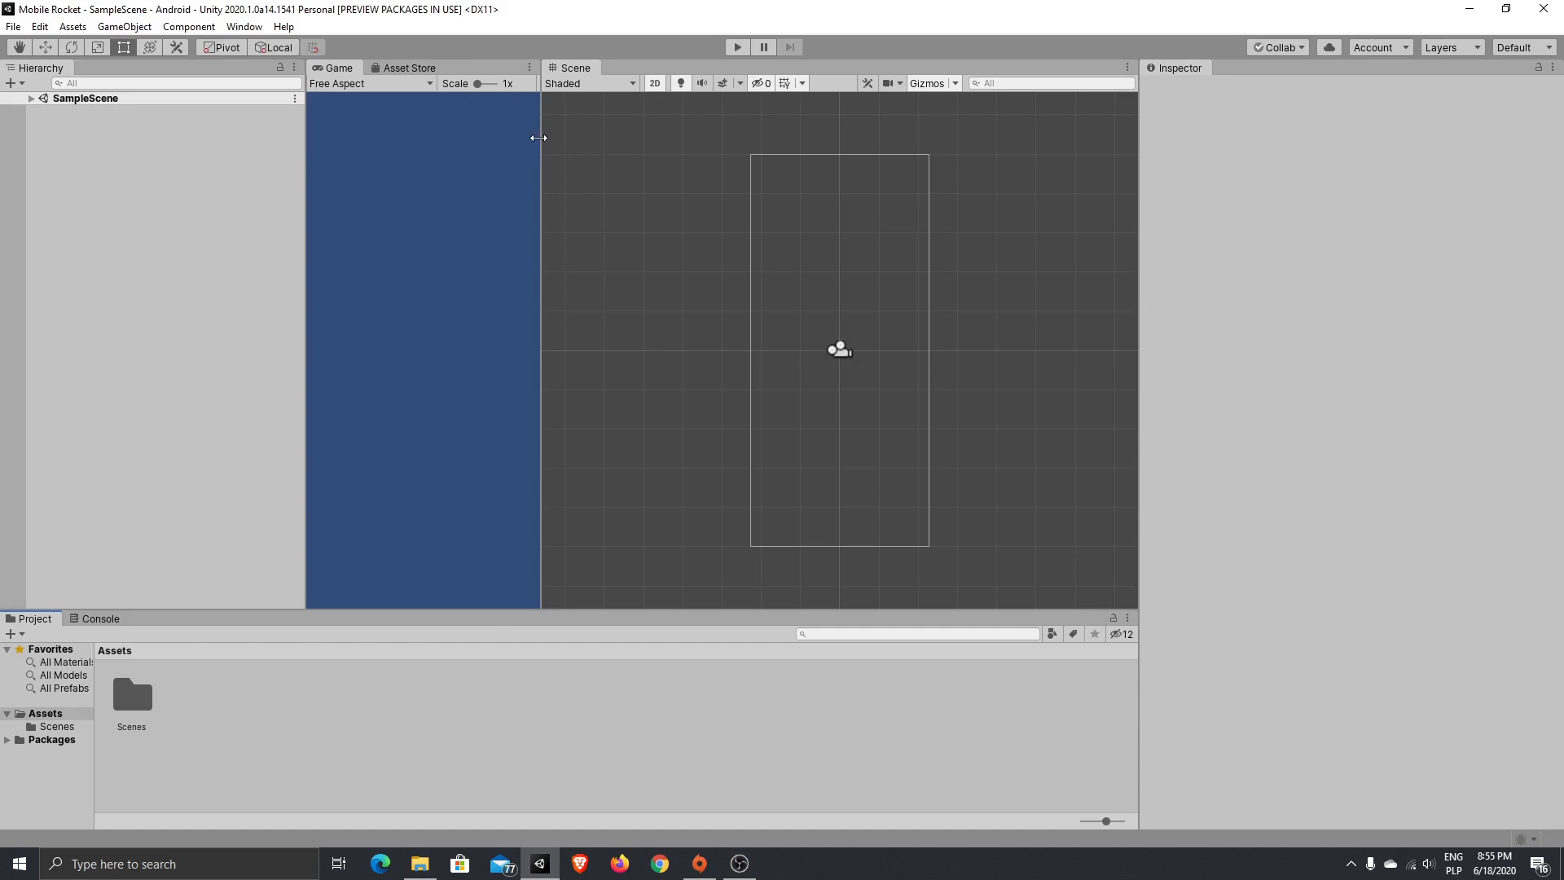
# - Set the Game view resolution to the Redmi (1080x2340) preset
pyautogui.click(429, 84)
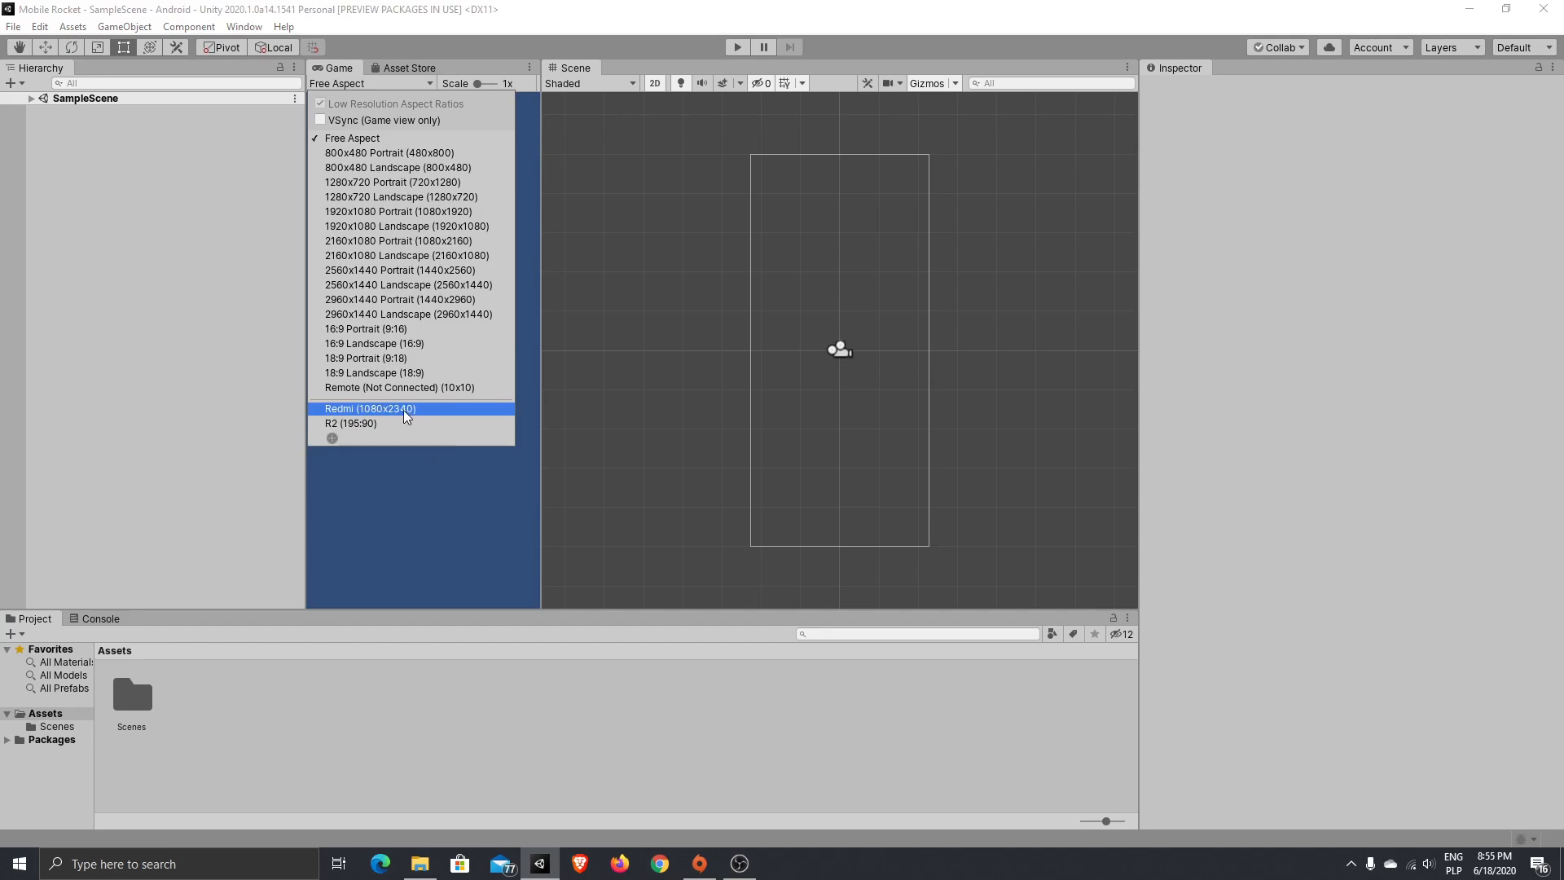
pyautogui.click(332, 438)
pyautogui.click(431, 493)
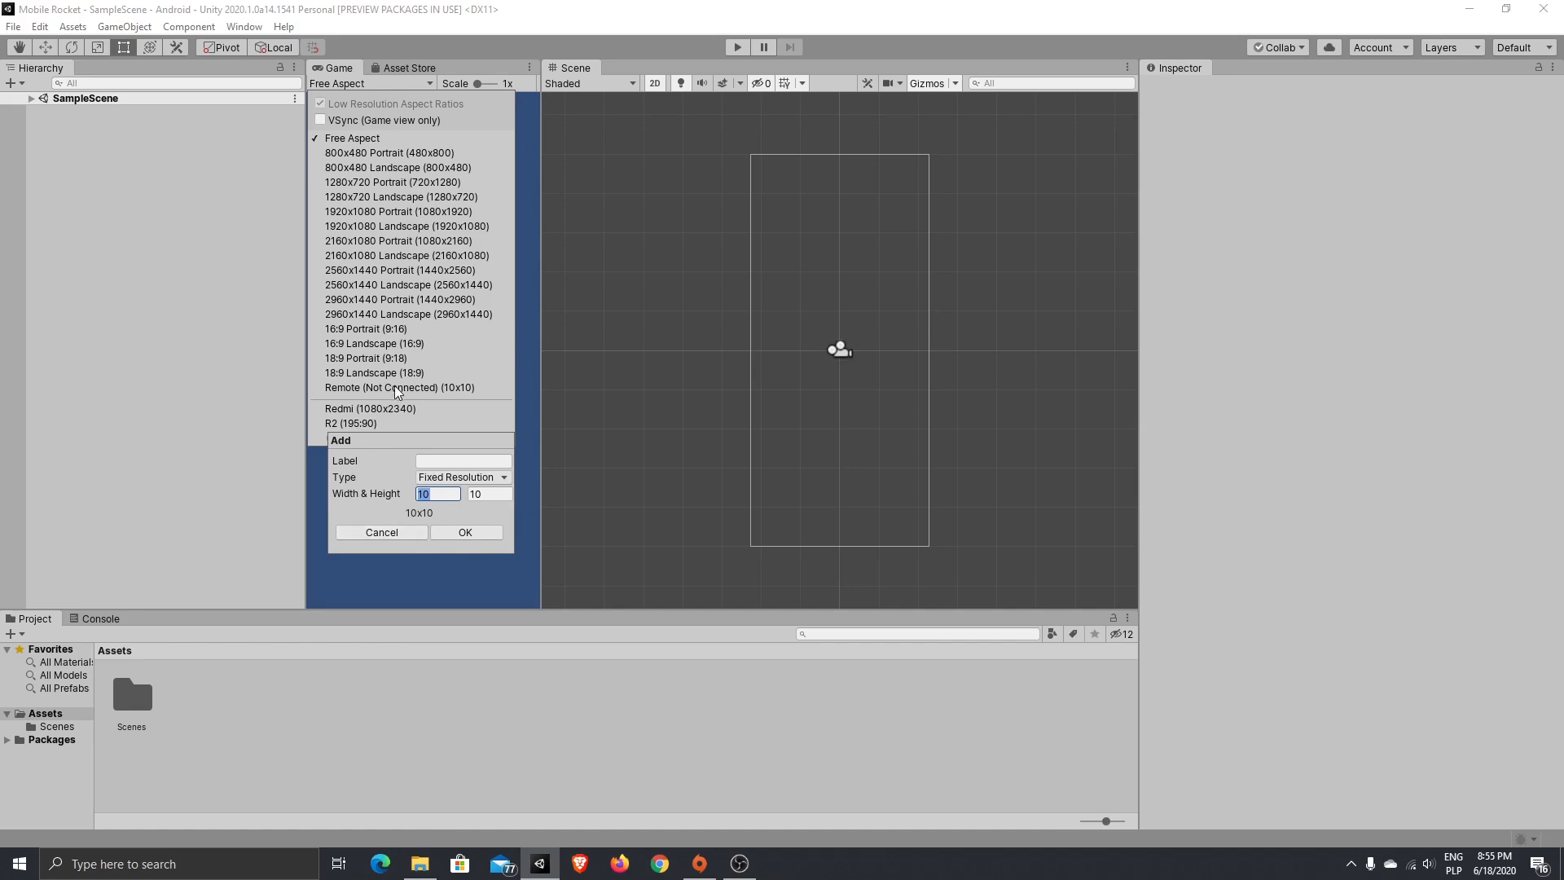
pyautogui.click(398, 534)
pyautogui.click(406, 410)
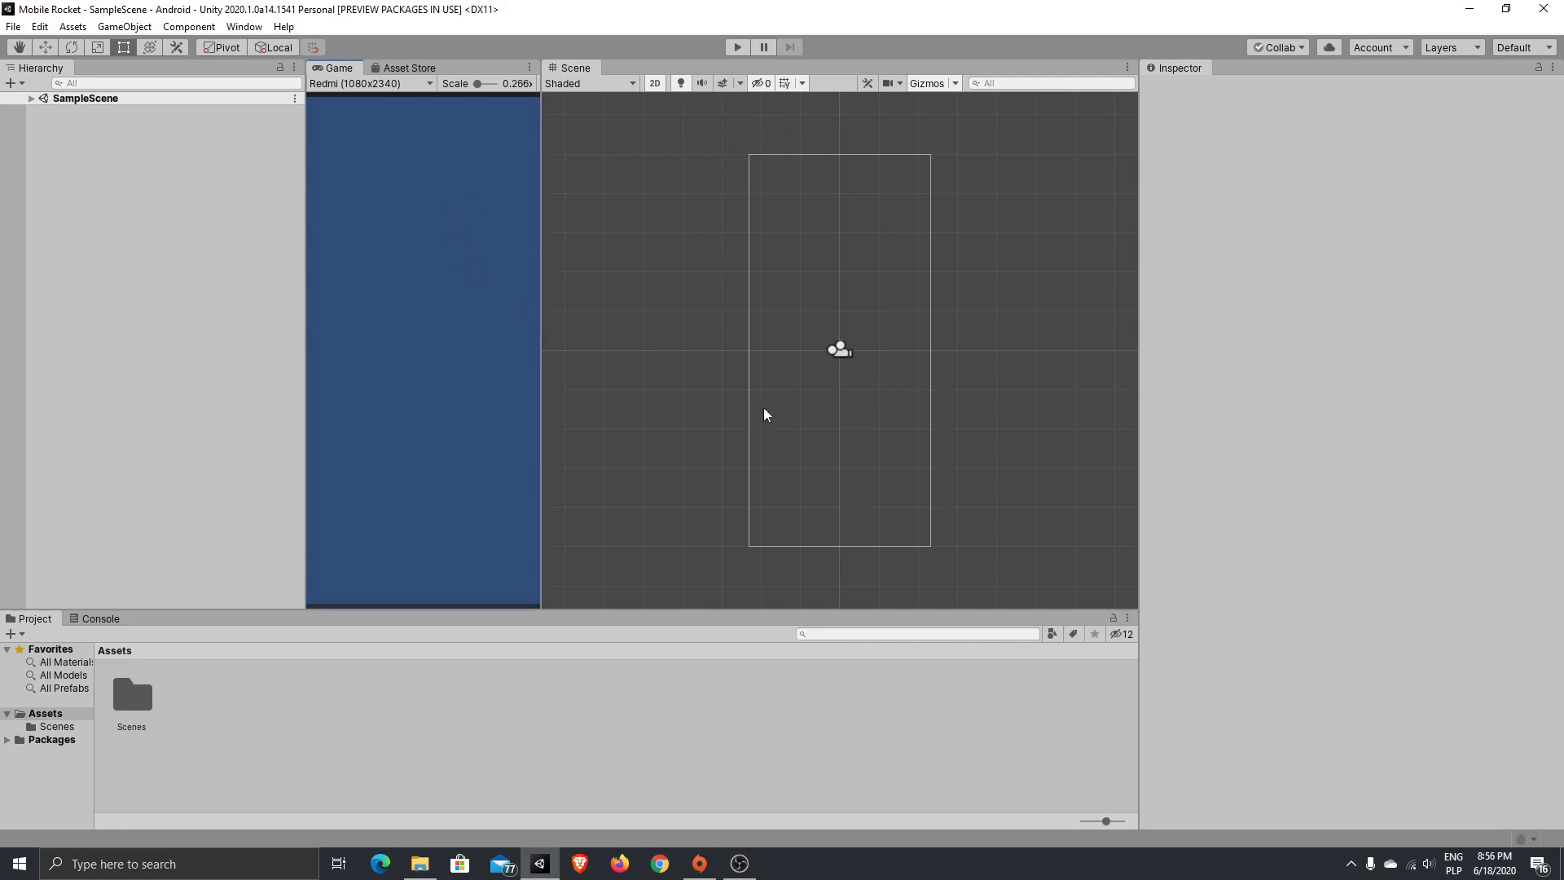
# - Create a folder named Graphic inside Assets
pyautogui.rightClick(271, 764)
pyautogui.moveTo(377, 363)
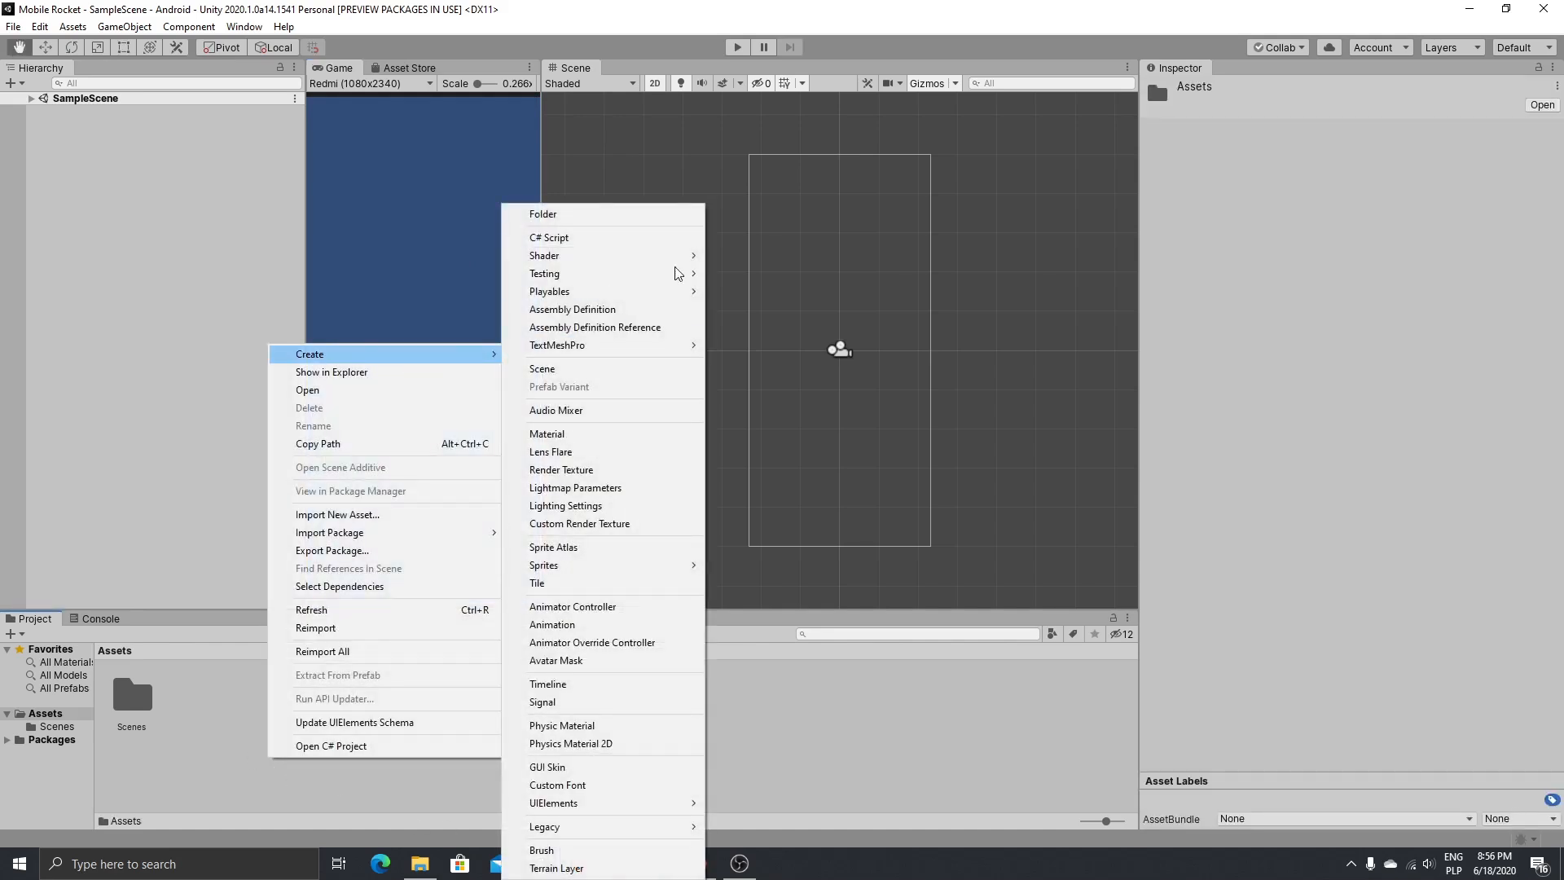
pyautogui.click(681, 214)
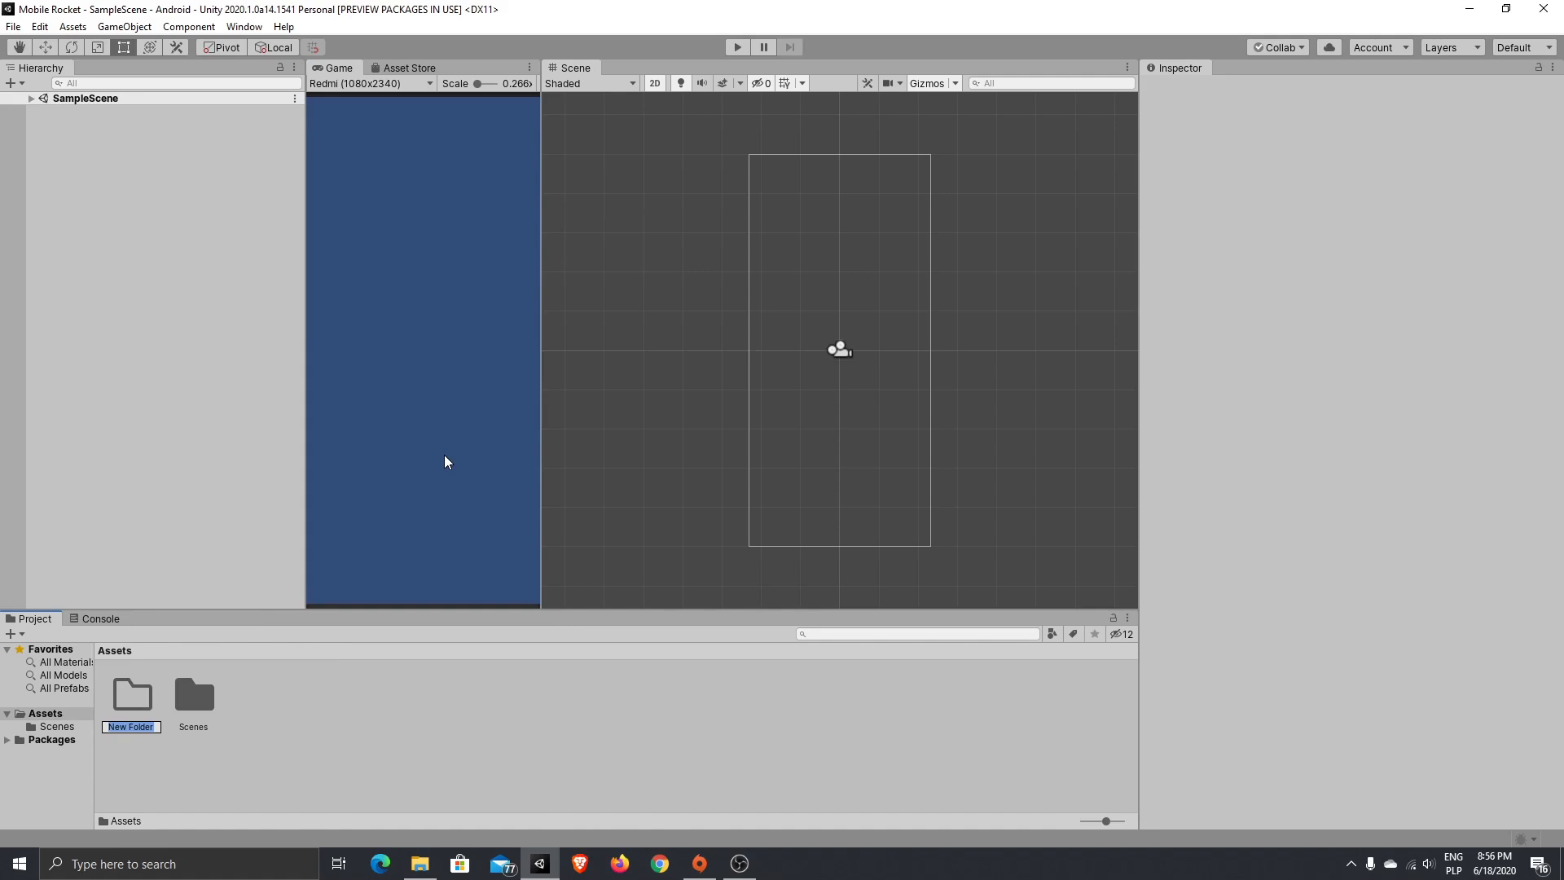
pyautogui.write('Graphic')
pyautogui.press('Return')
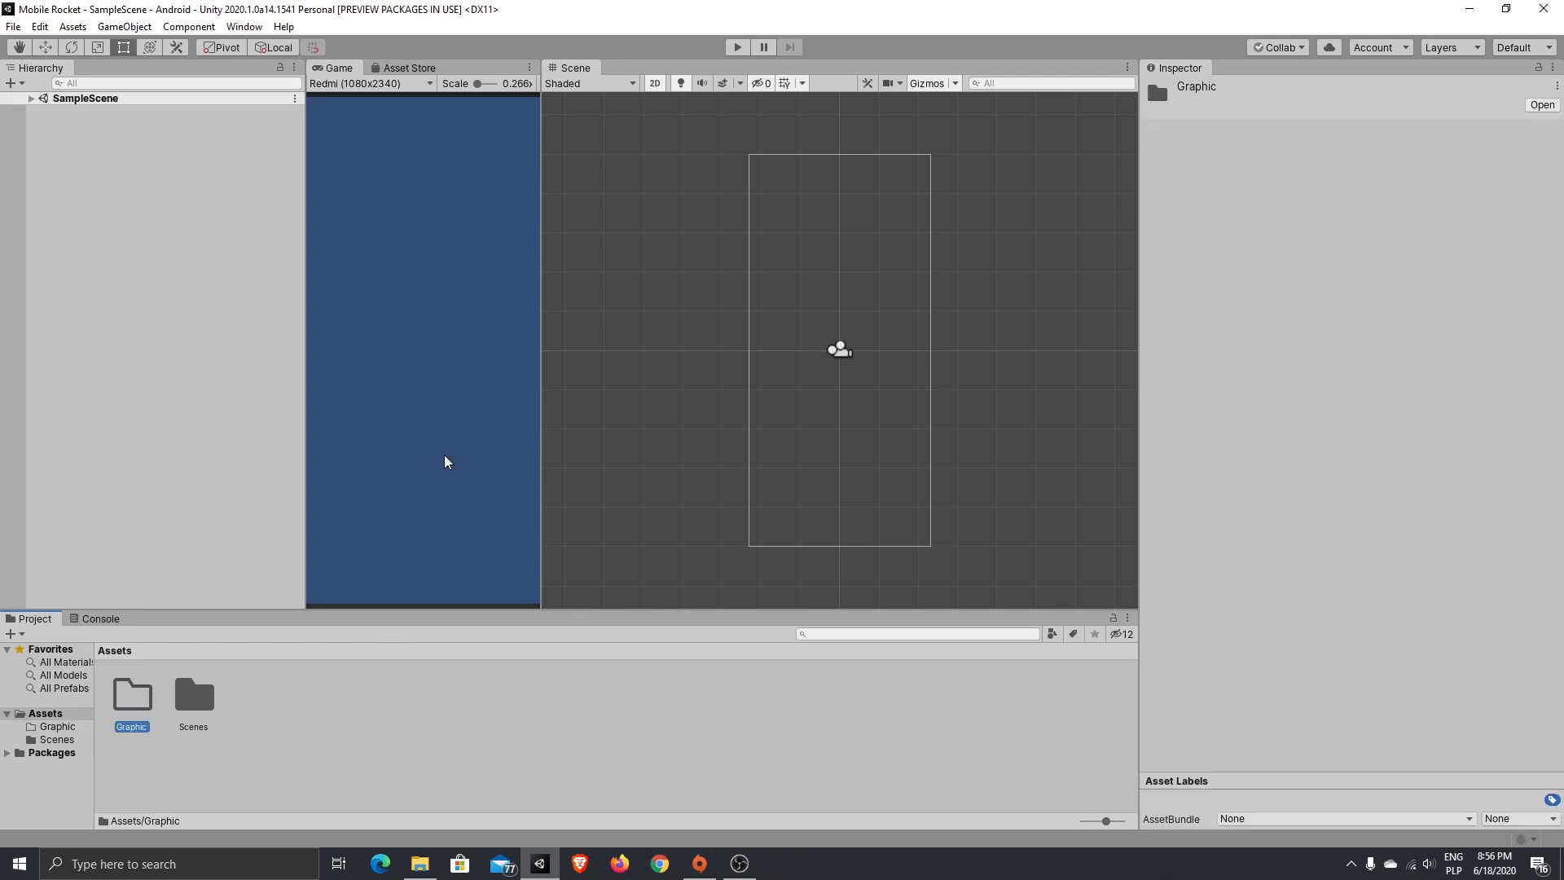
# - Switch to File Explorer and reduce the mobile tut window, placing it clear of the Graphic folder in Unity
pyautogui.click(420, 864)
pyautogui.doubleClick(661, 10)
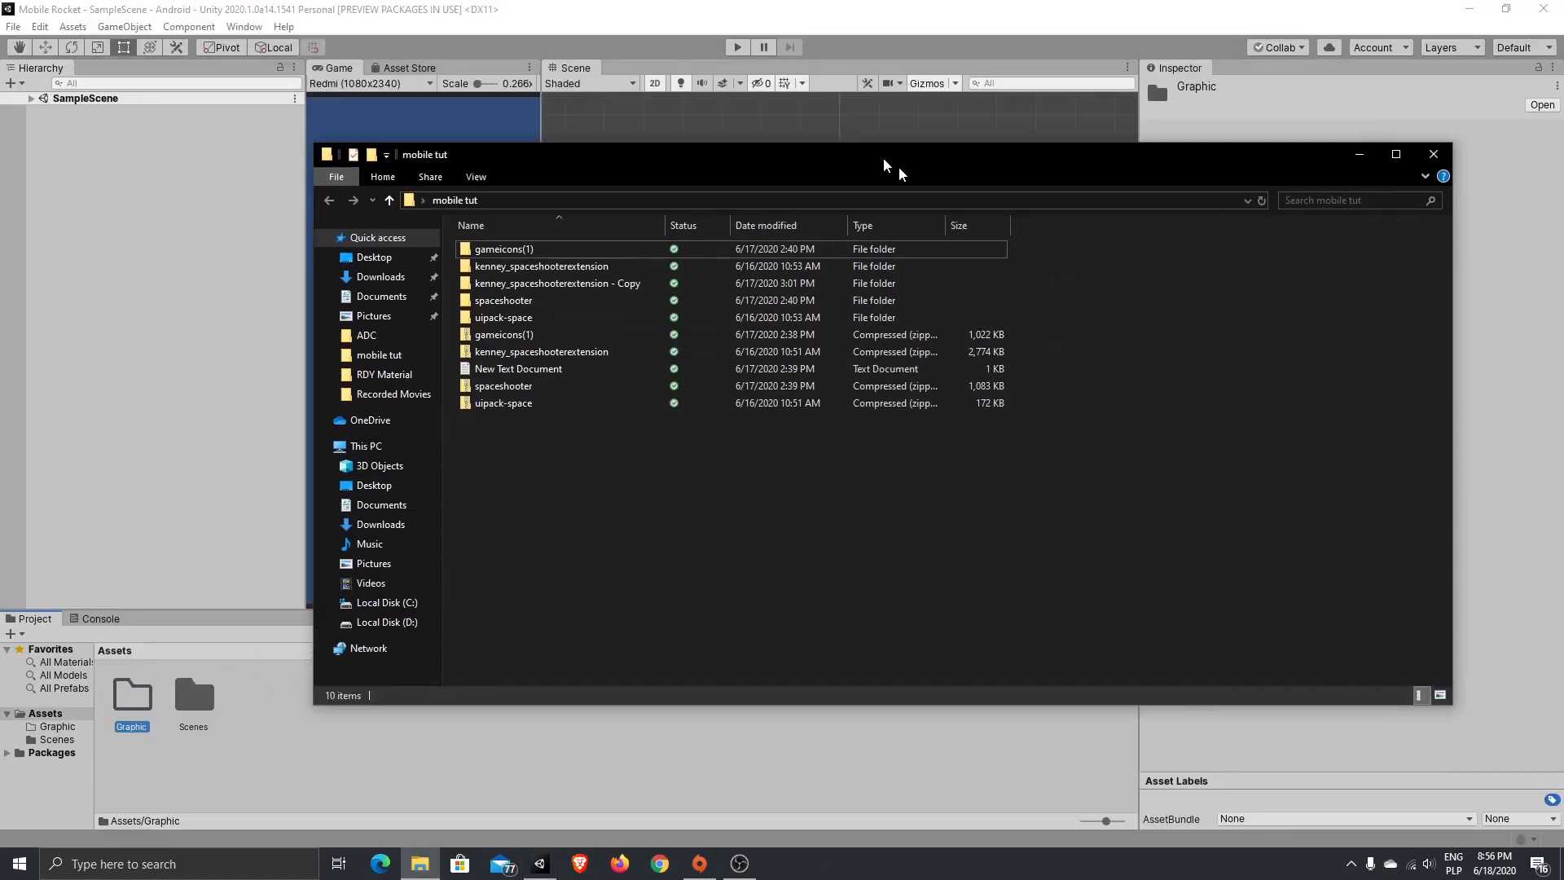
pyautogui.moveTo(883, 161); pyautogui.dragTo(1019, 229)
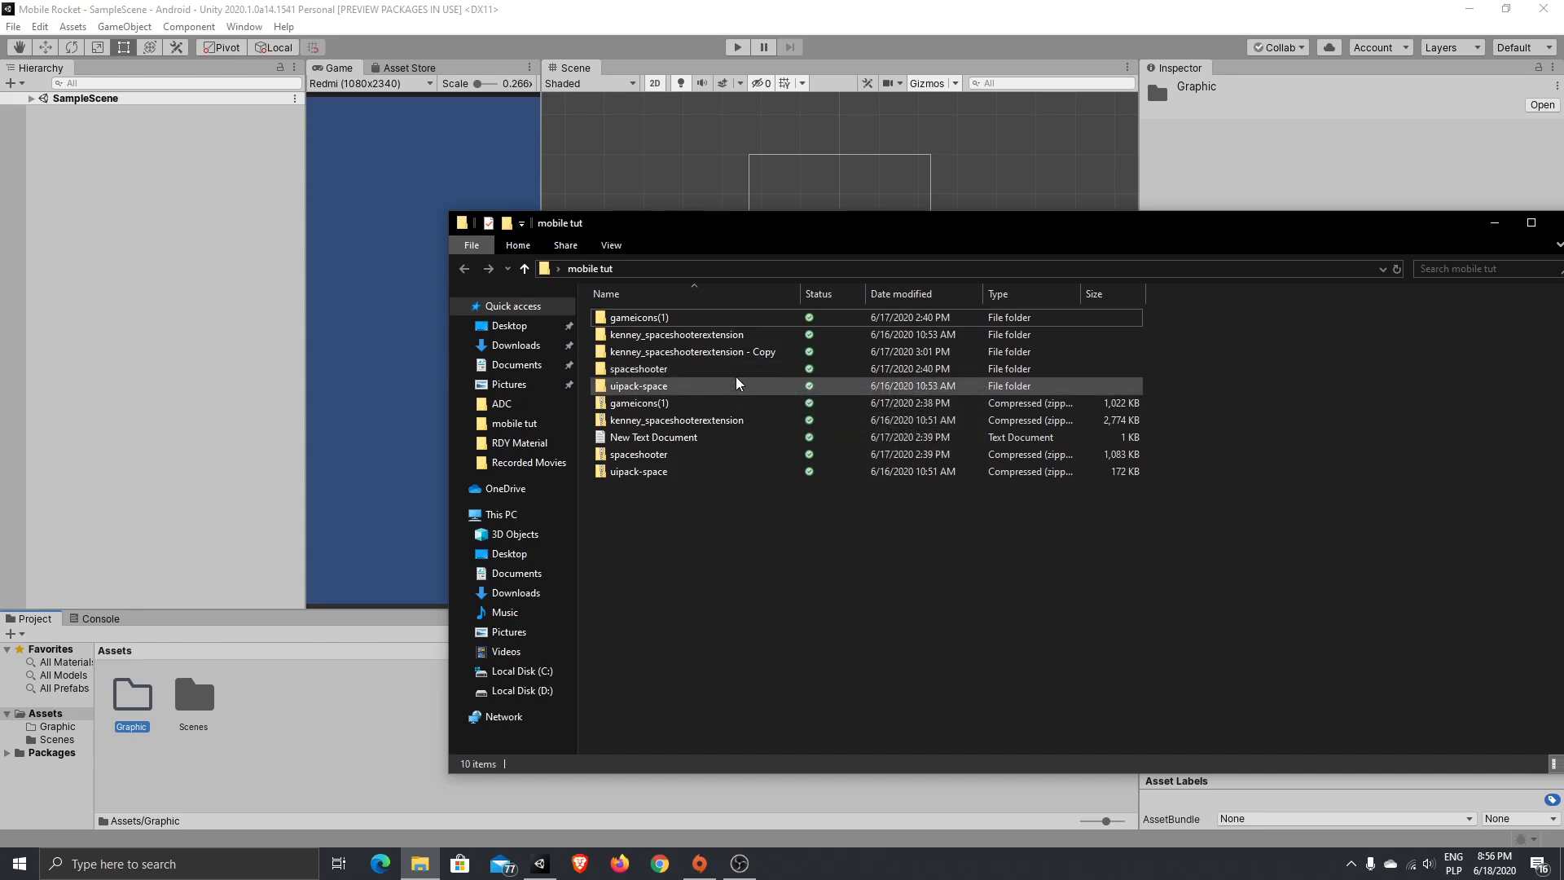
# - Look into the PNG folder of uipack-space and return to the mobile tut folder
pyautogui.doubleClick(697, 386)
pyautogui.doubleClick(694, 340)
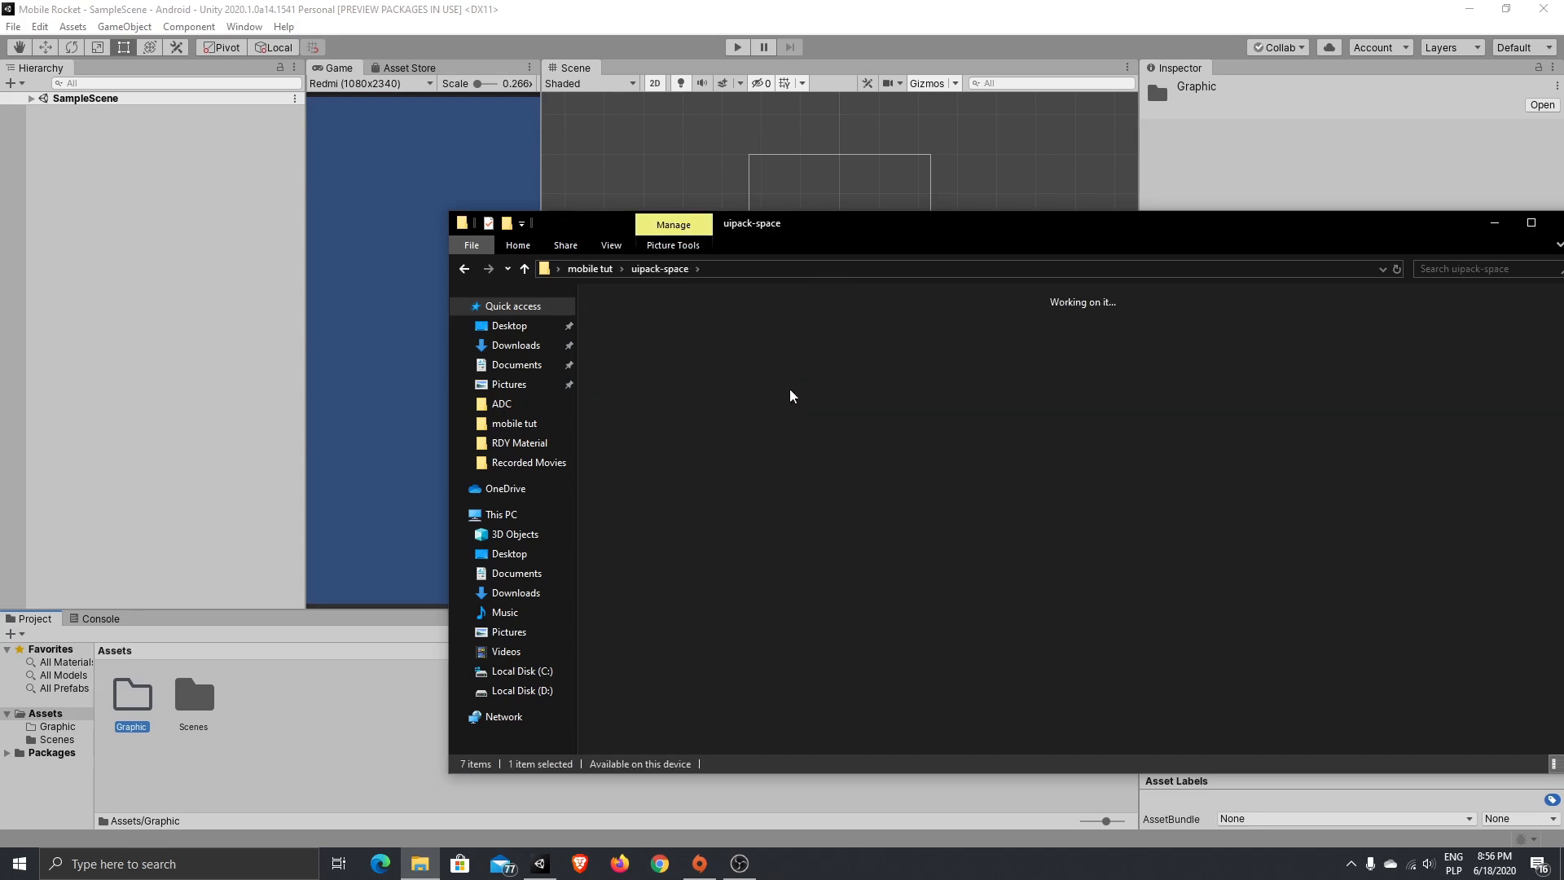
pyautogui.click(465, 270)
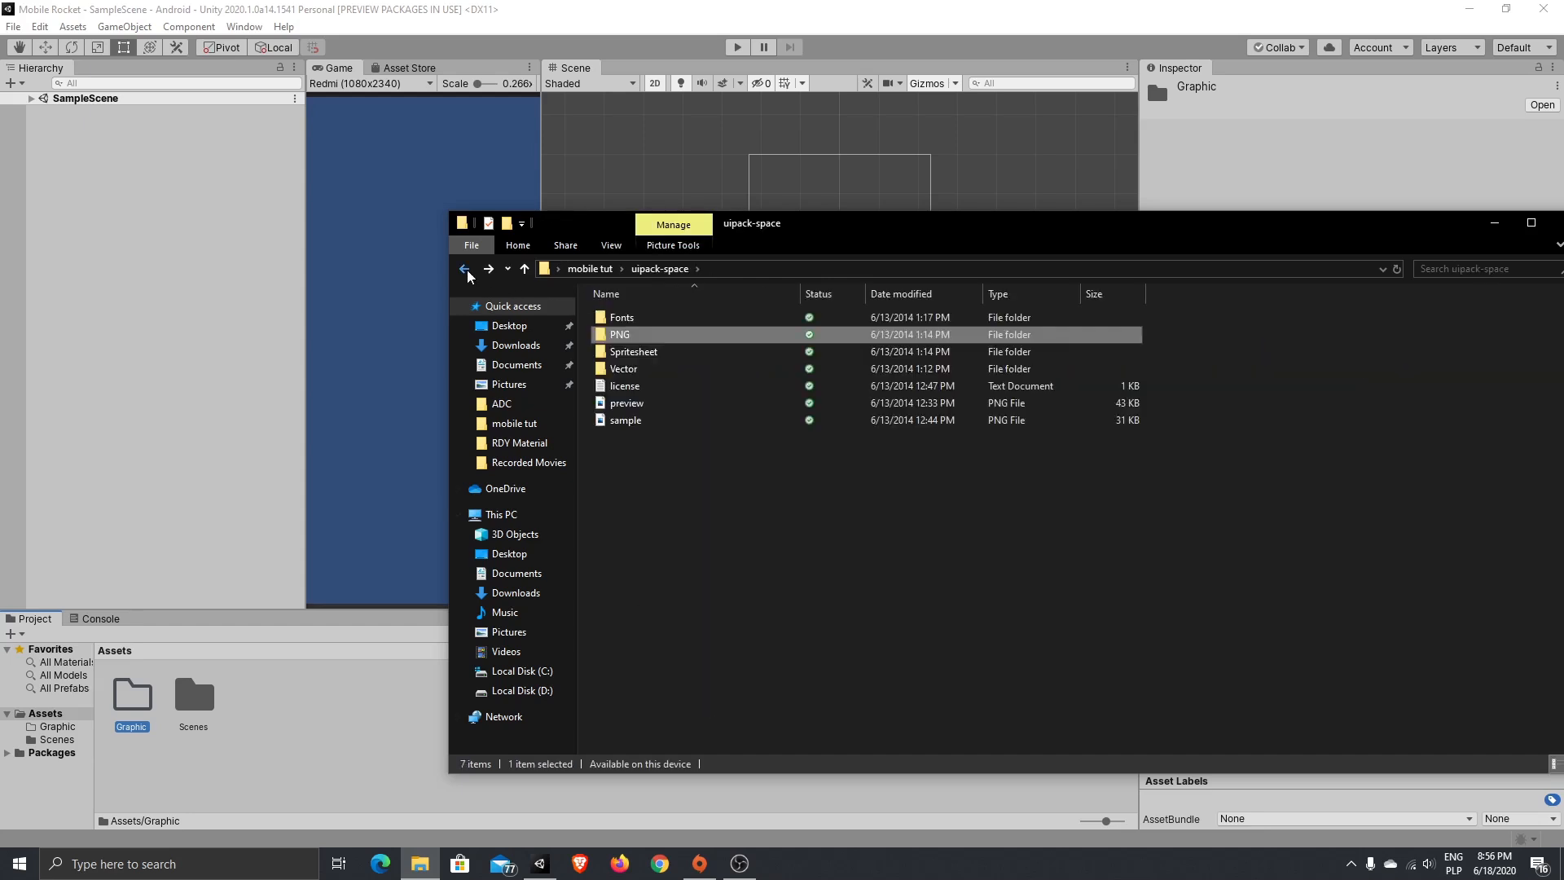
pyautogui.click(465, 269)
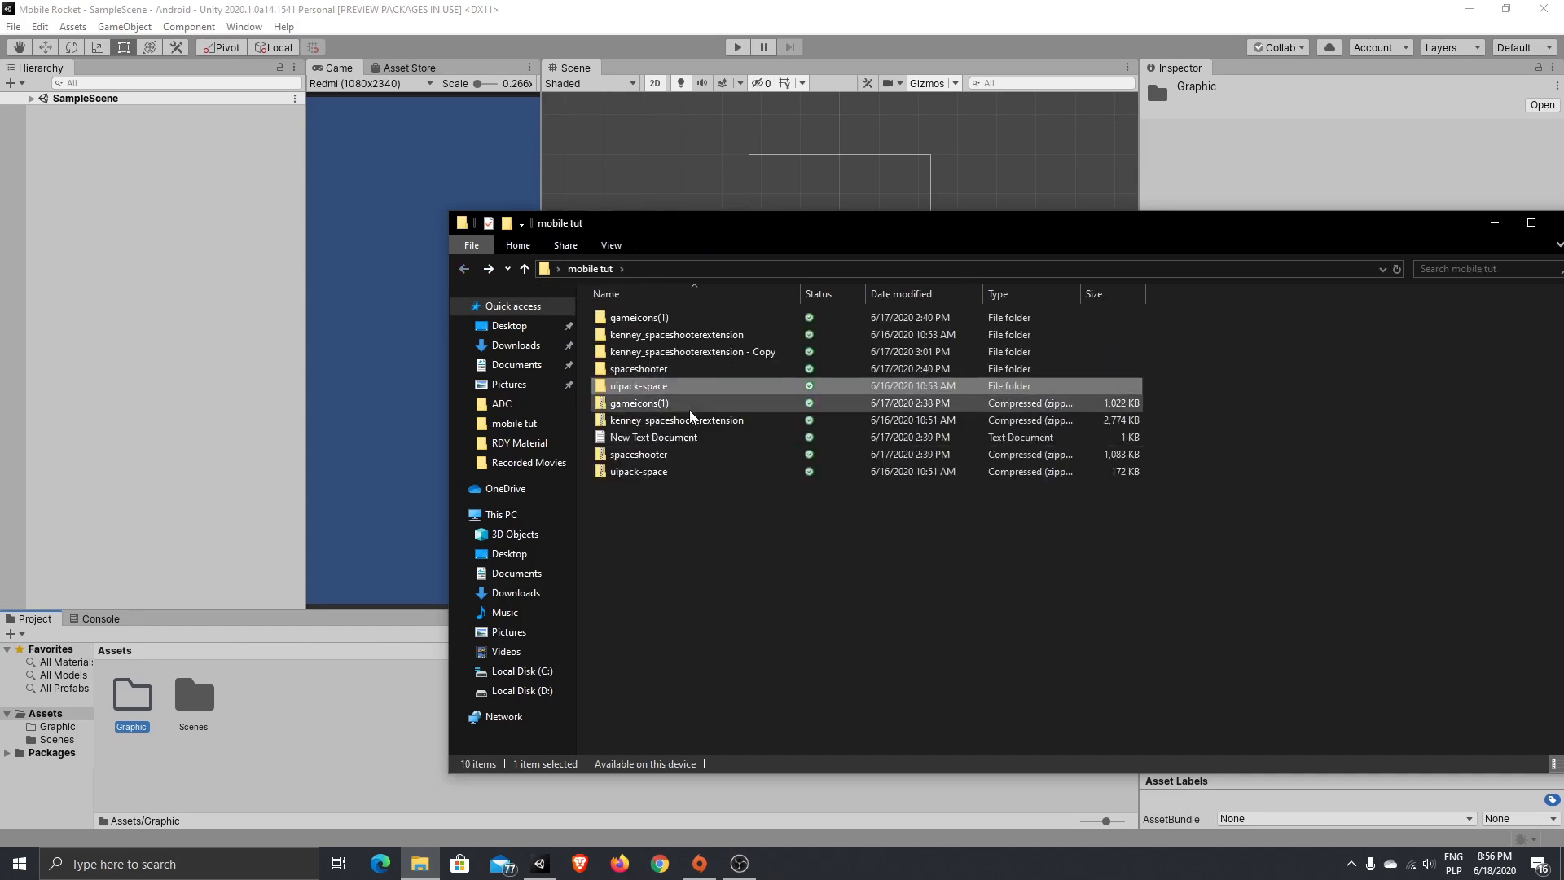
# - Import the Backgrounds folder from spaceshooter into the project's Graphic folder and open it to show its images
pyautogui.doubleClick(652, 369)
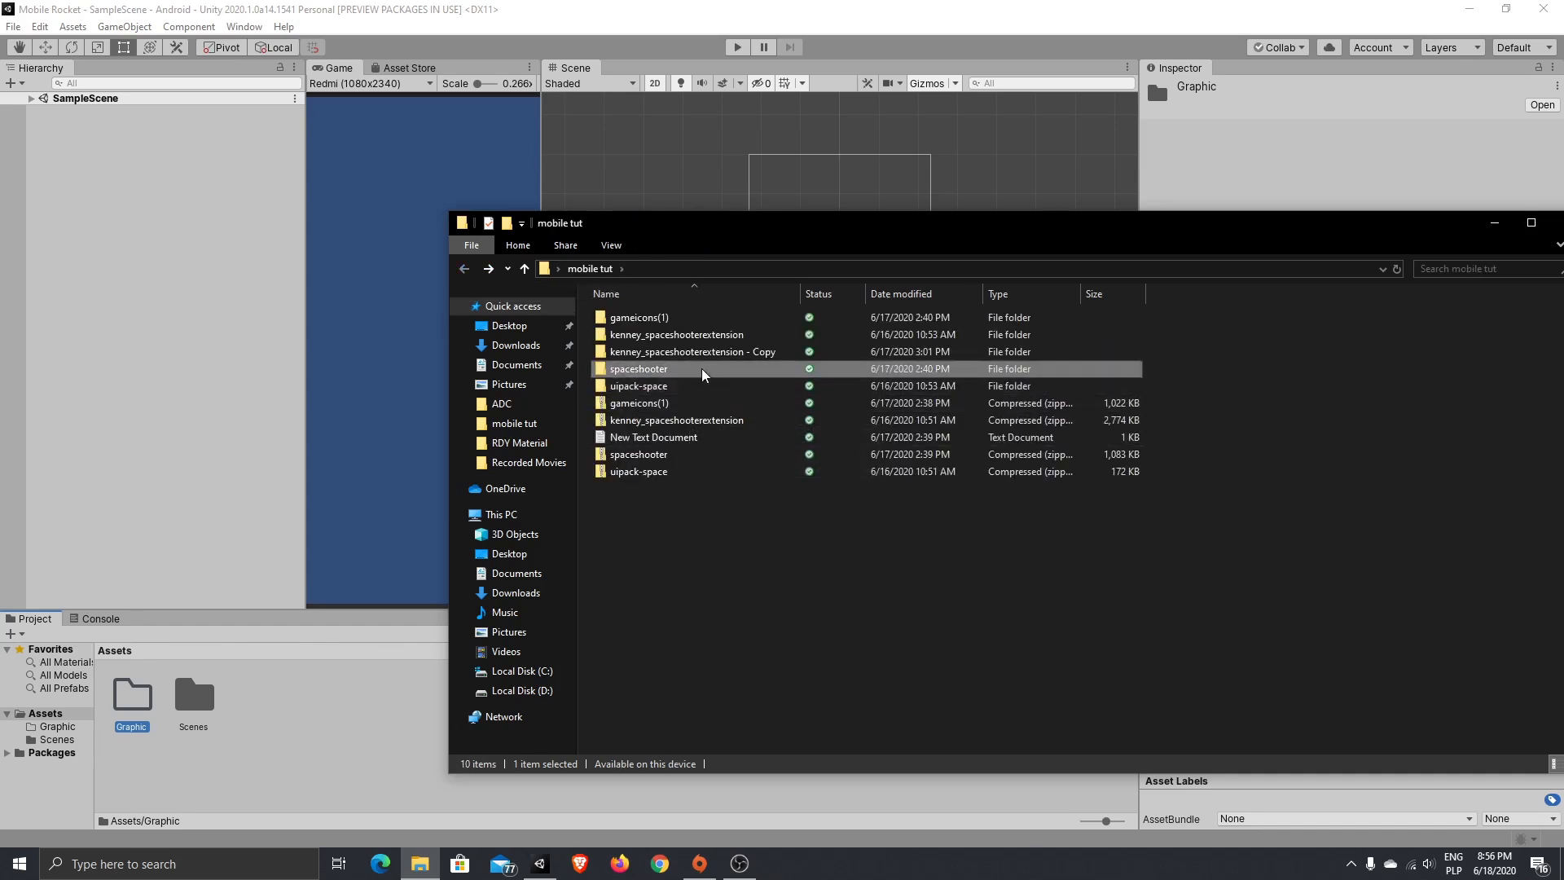
pyautogui.doubleClick(637, 316)
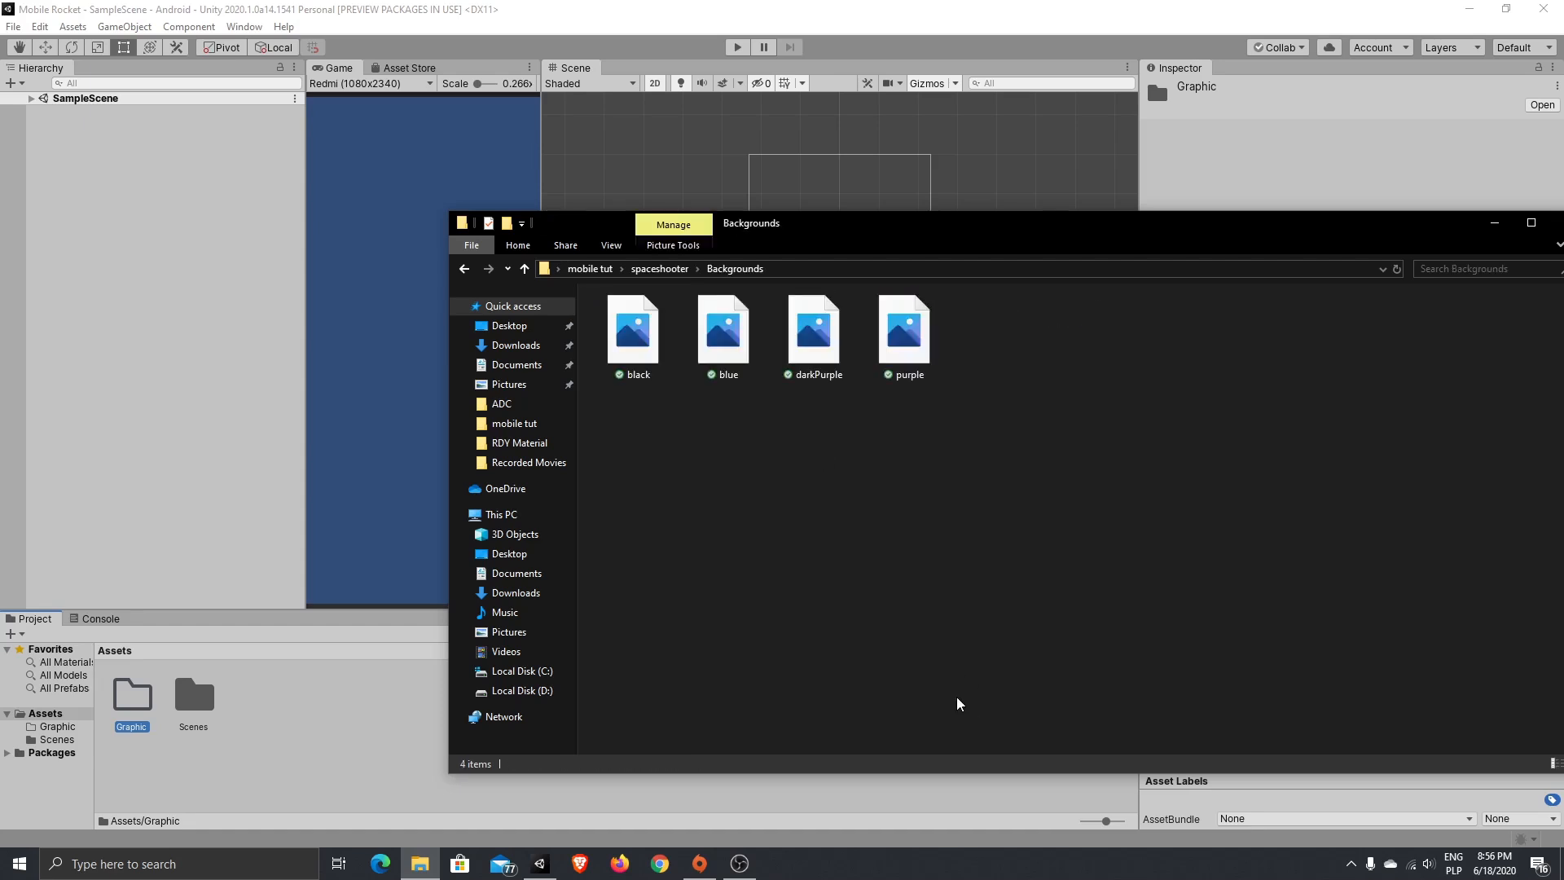
pyautogui.click(464, 269)
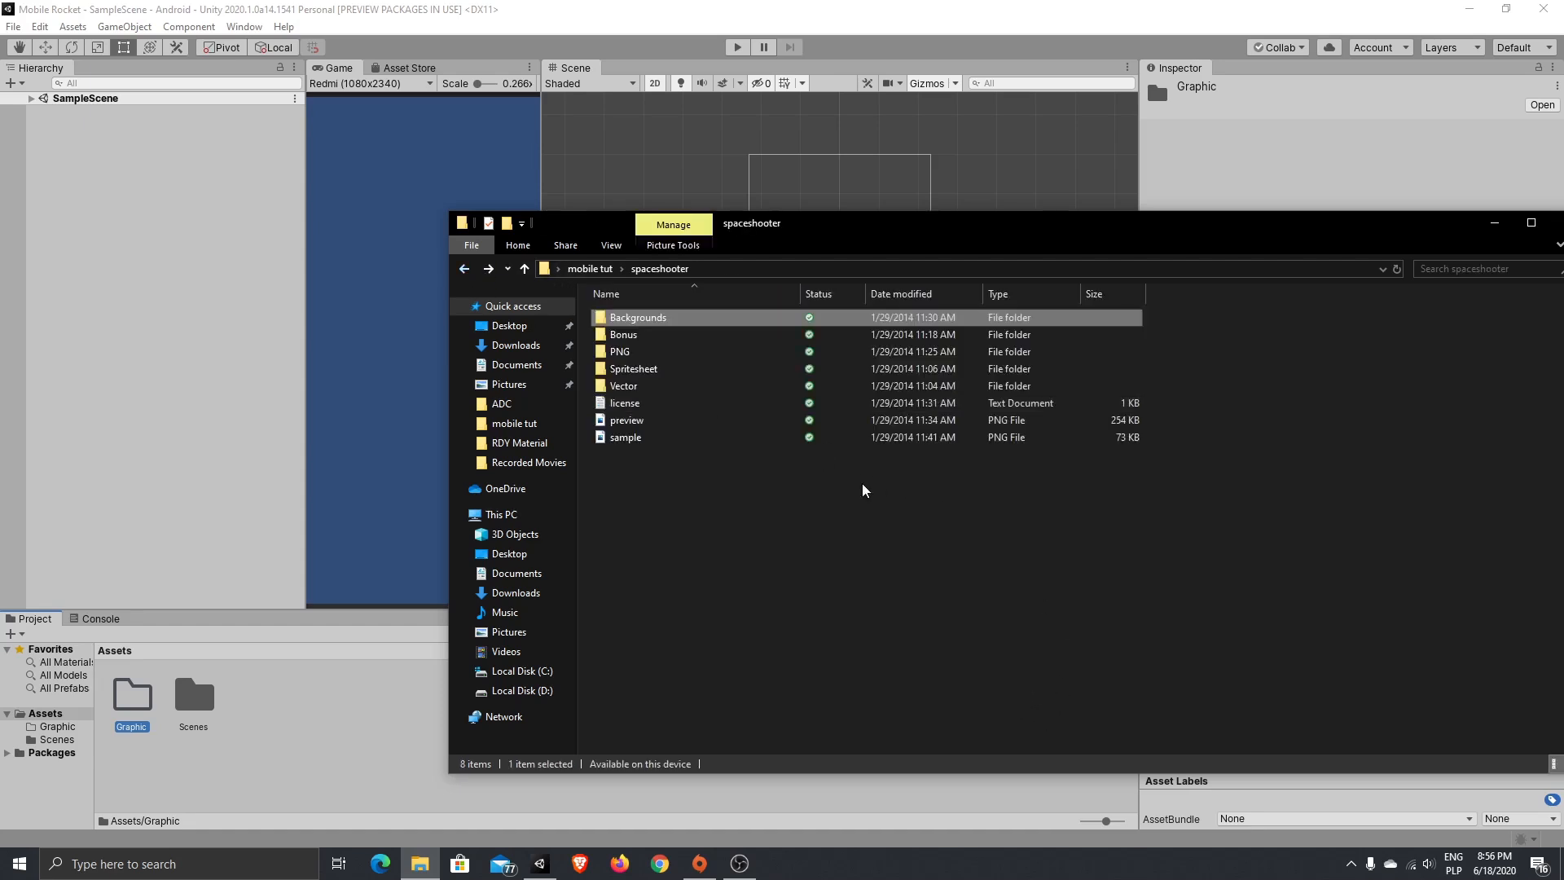
pyautogui.moveTo(668, 323); pyautogui.dragTo(135, 714)
pyautogui.doubleClick(140, 700)
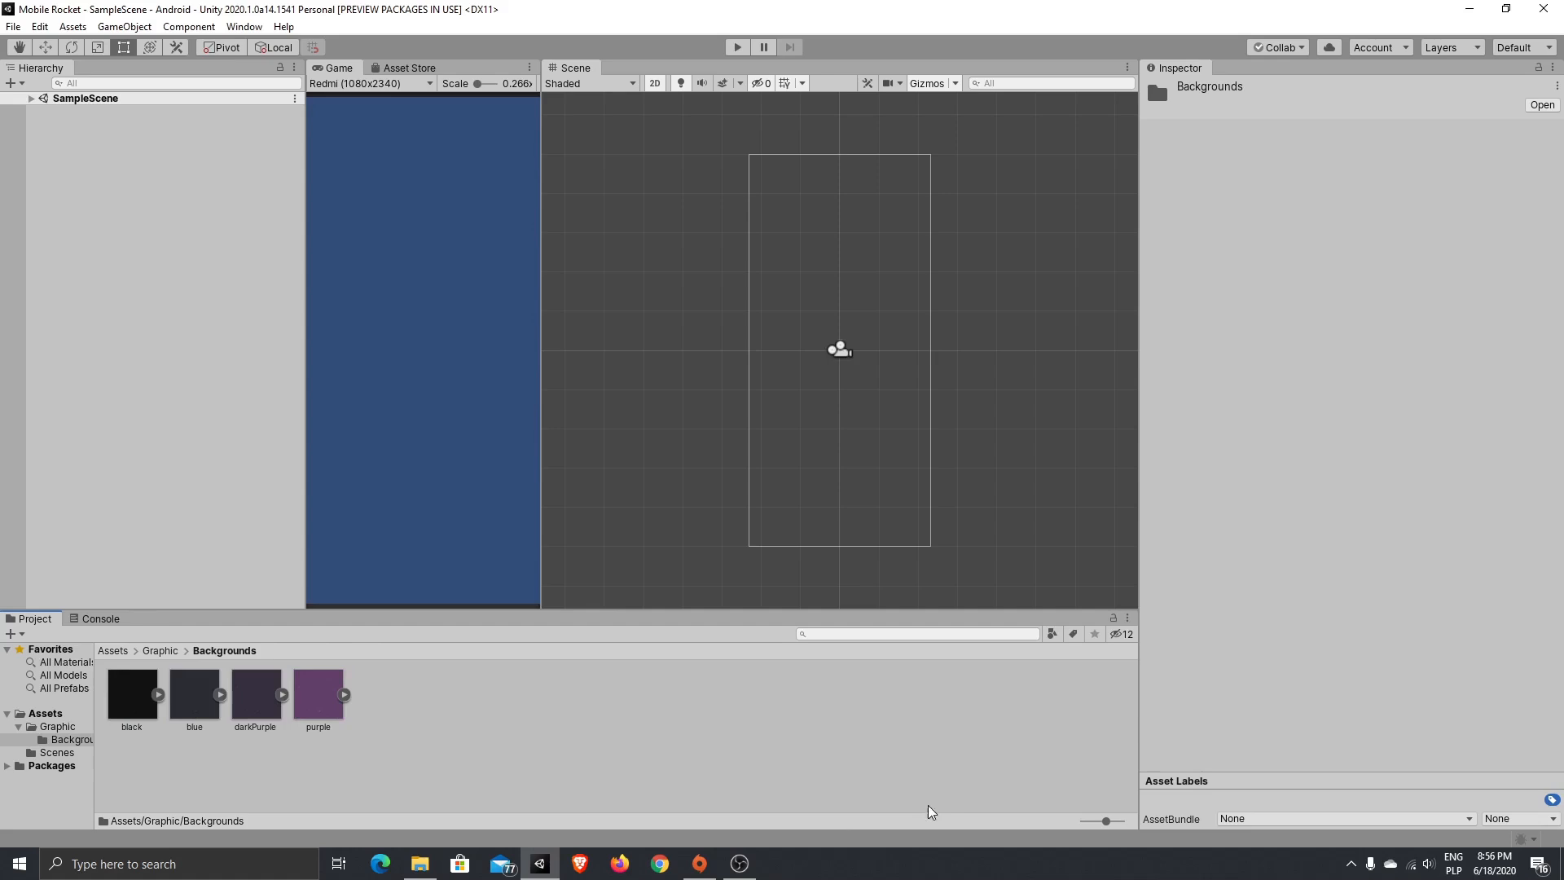
# - Set the darkPurple sprite's Pixels Per Unit to 64 and apply the import settings
pyautogui.click(259, 696)
pyautogui.click(1385, 193)
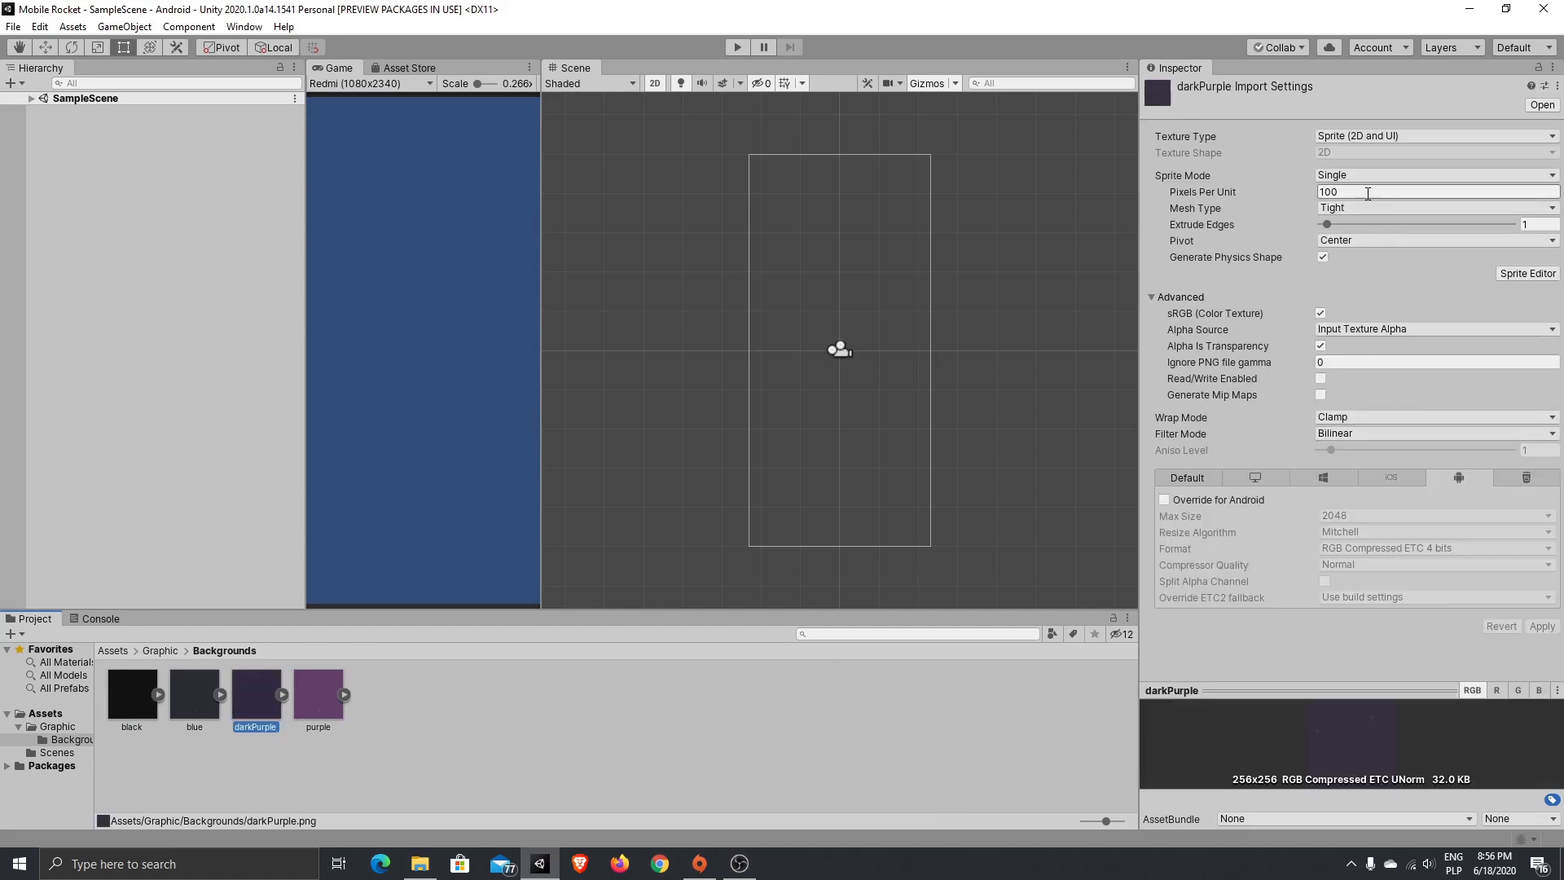
pyautogui.write('64')
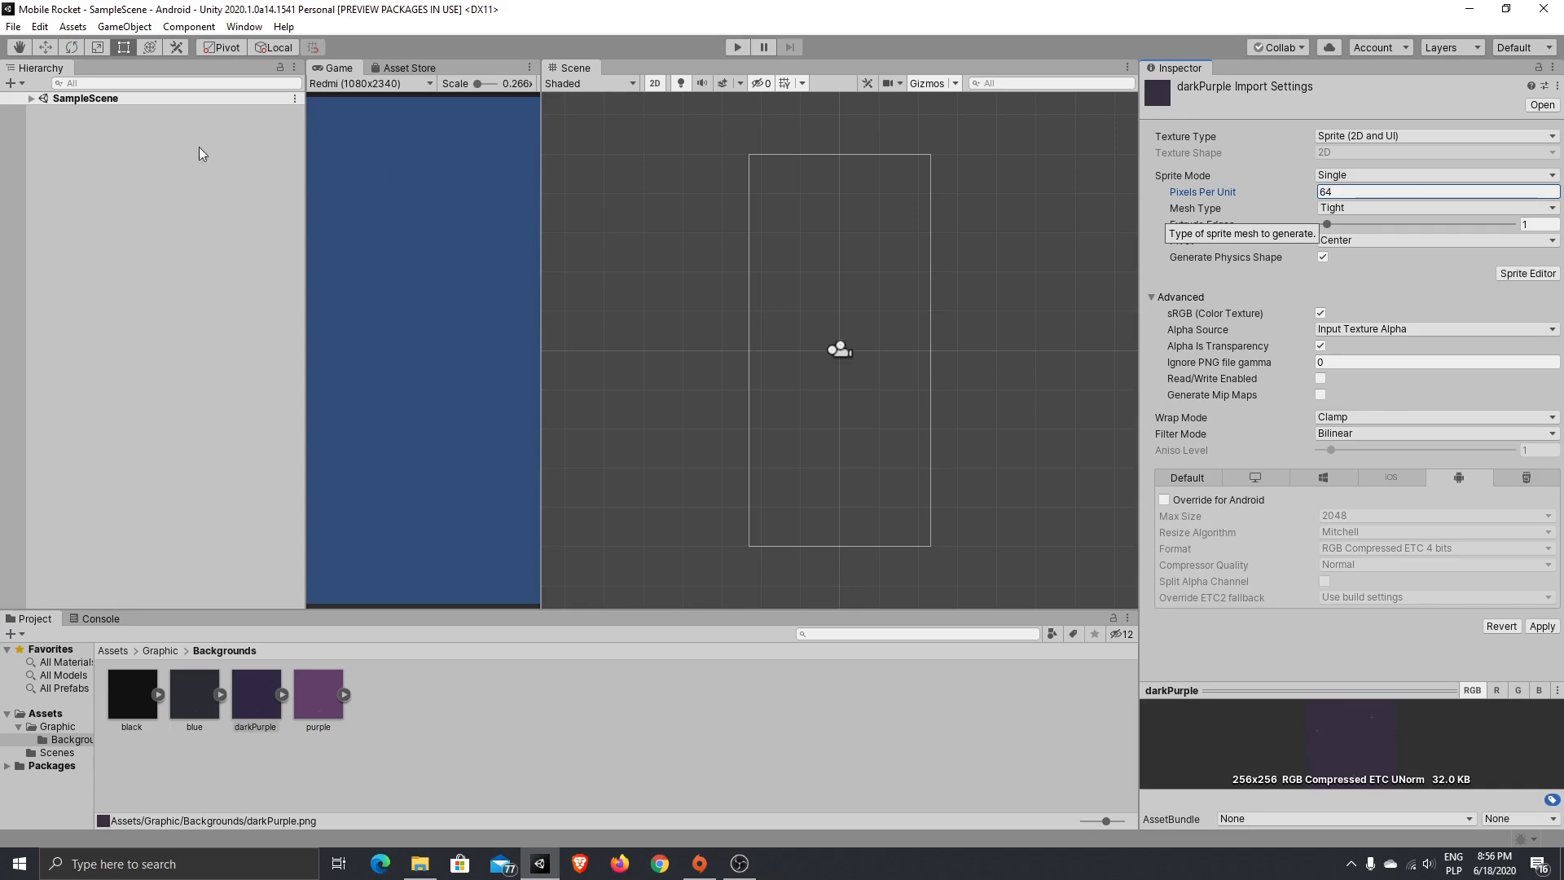
pyautogui.click(112, 132)
pyautogui.click(762, 464)
# - Create an empty scene object named Background and place the darkPurple sprite inside it as a child
pyautogui.rightClick(113, 132)
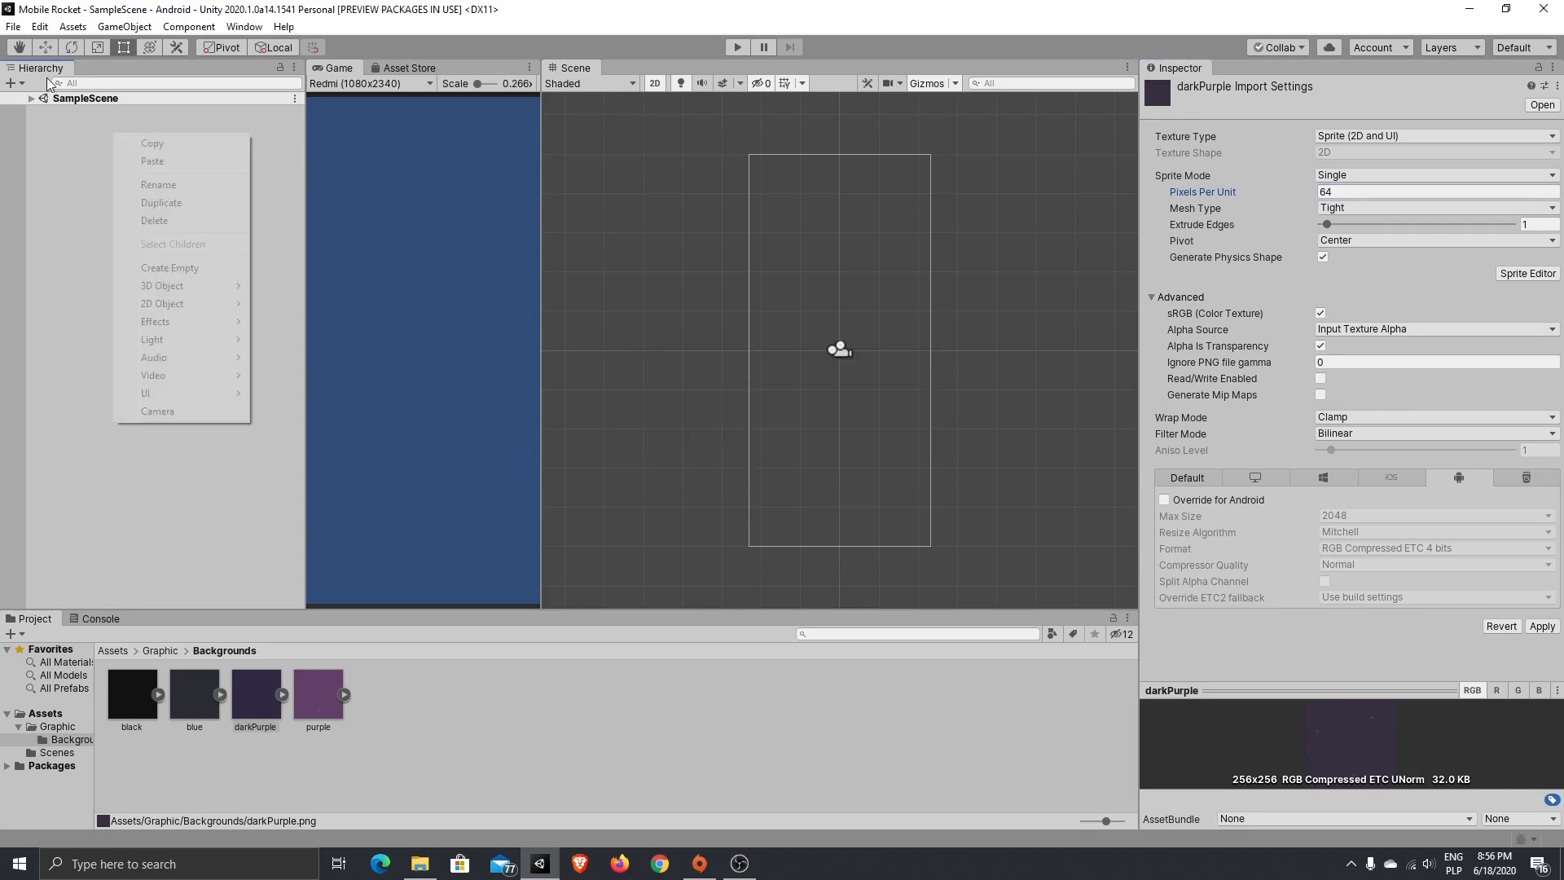
pyautogui.click(40, 119)
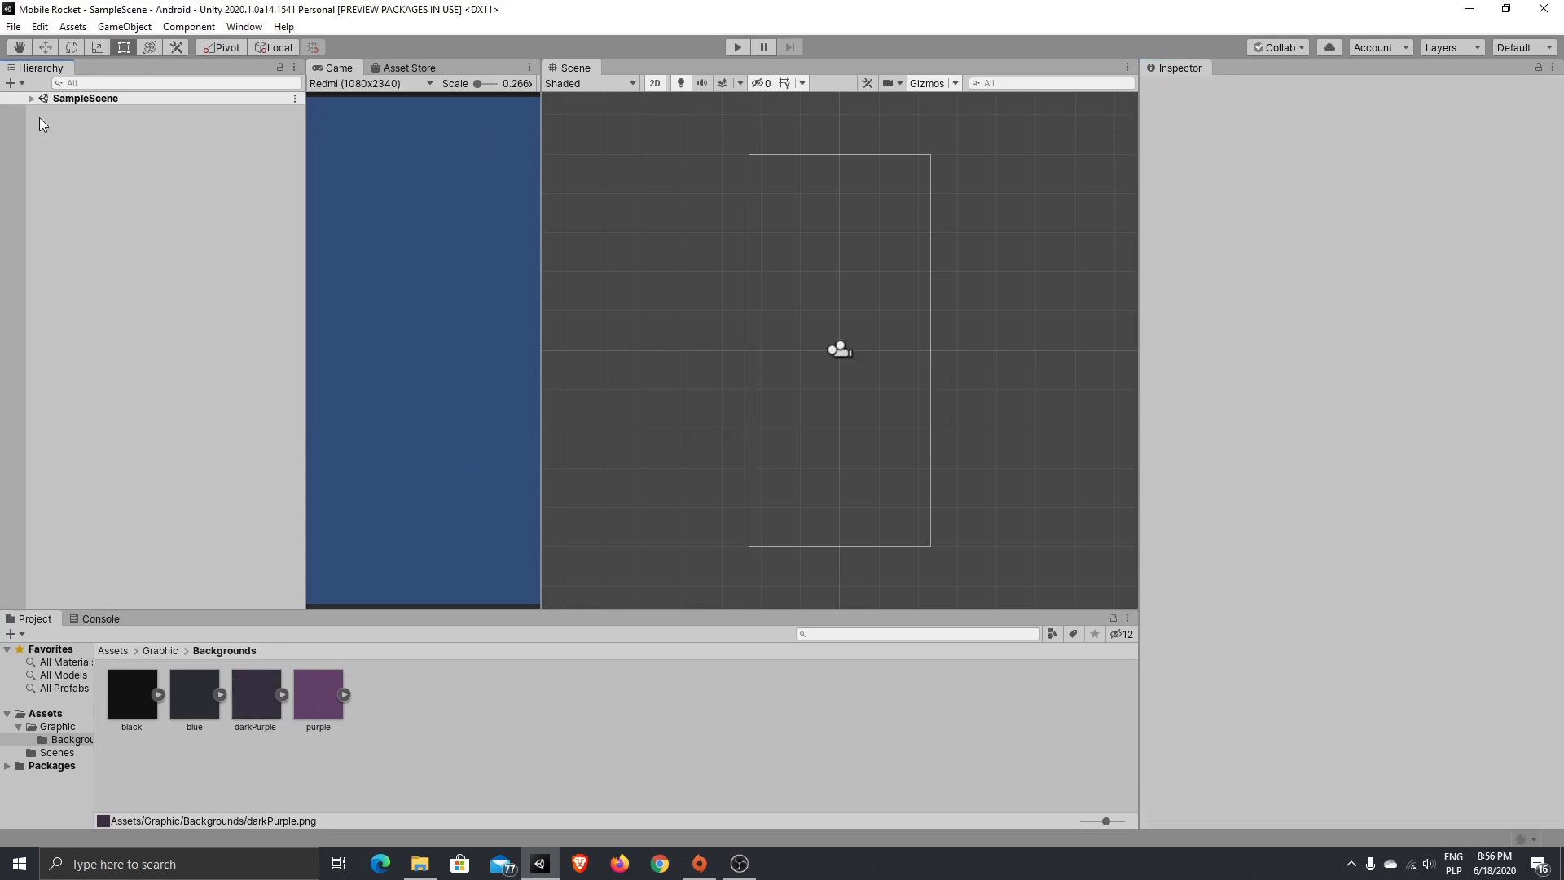
pyautogui.rightClick(123, 156)
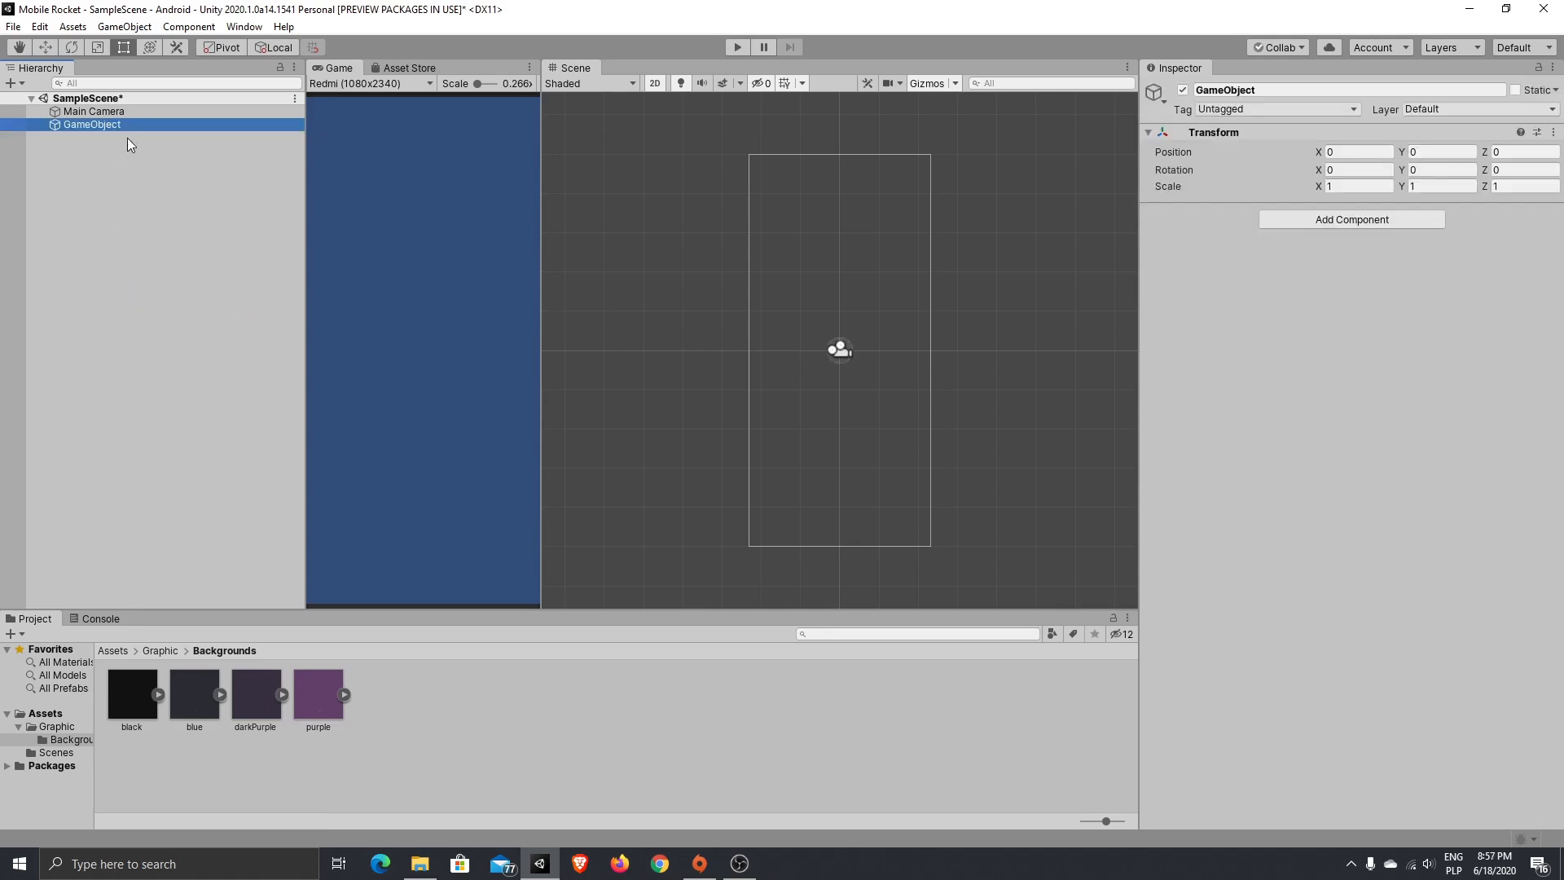
pyautogui.rightClick(130, 126)
pyautogui.click(236, 181)
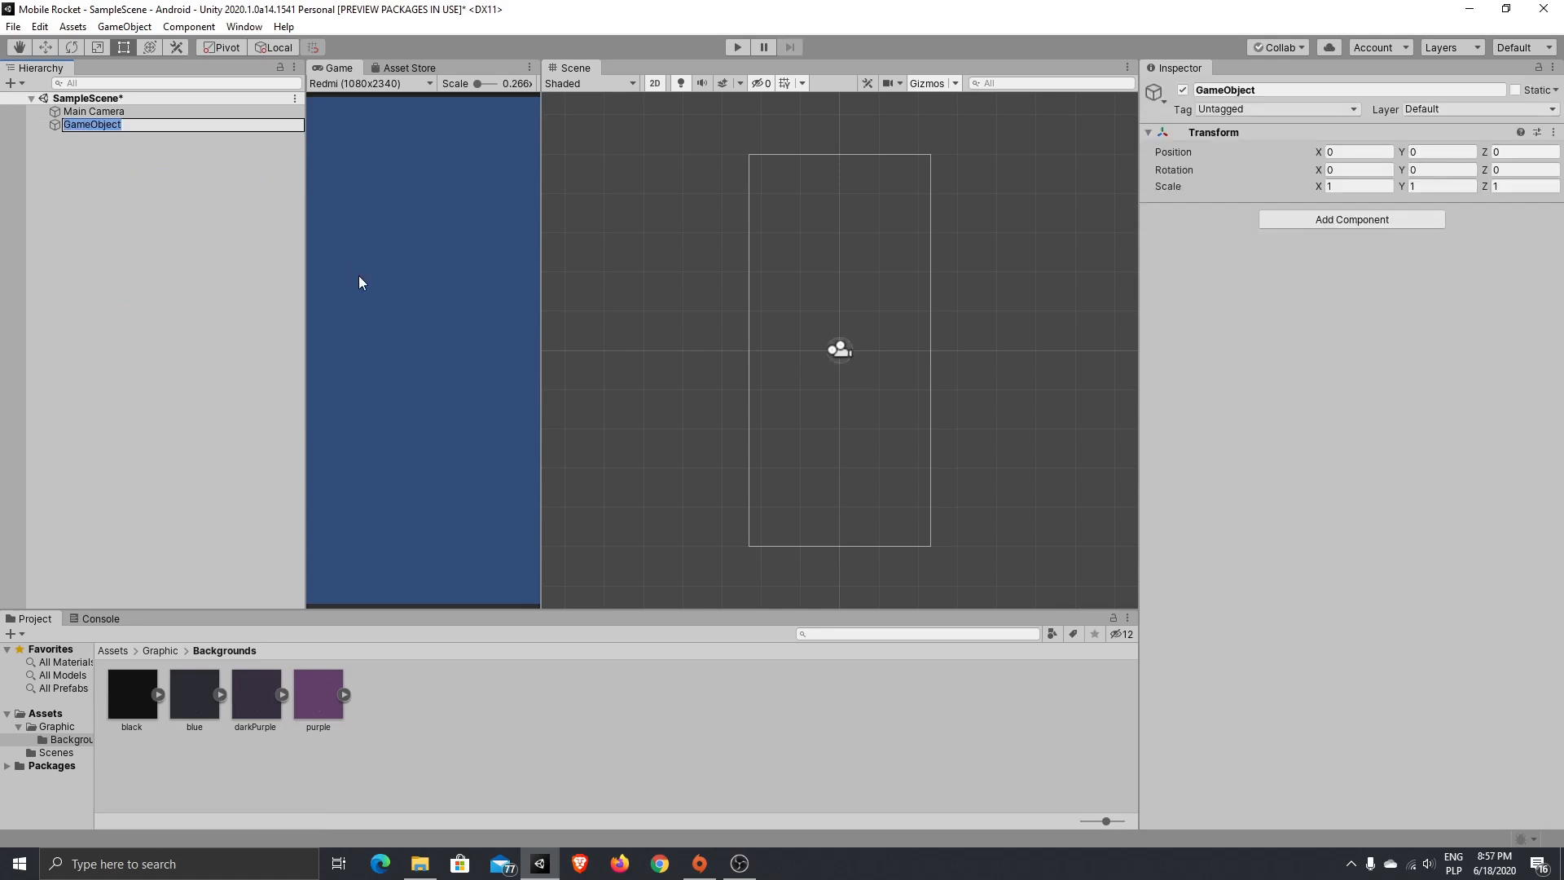
pyautogui.write('Background')
pyautogui.press('Return')
pyautogui.moveTo(255, 694); pyautogui.dragTo(120, 124)
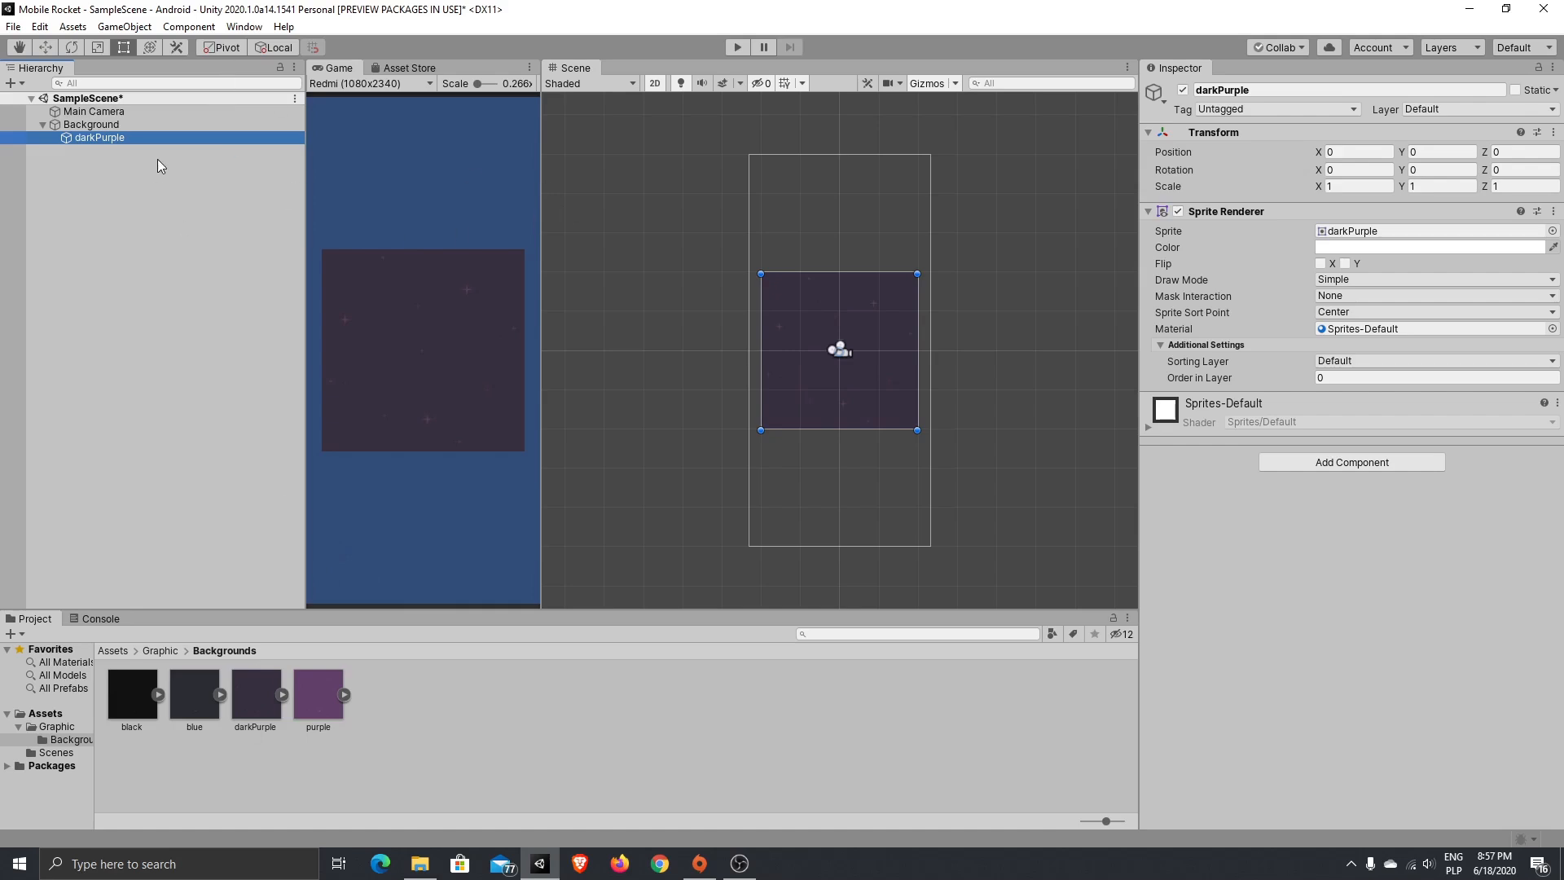
# - Duplicate the darkPurple tile twice and place one copy flush on each side of the original, forming a horizontal row of three
pyautogui.hotkey('ctrl', 'd')
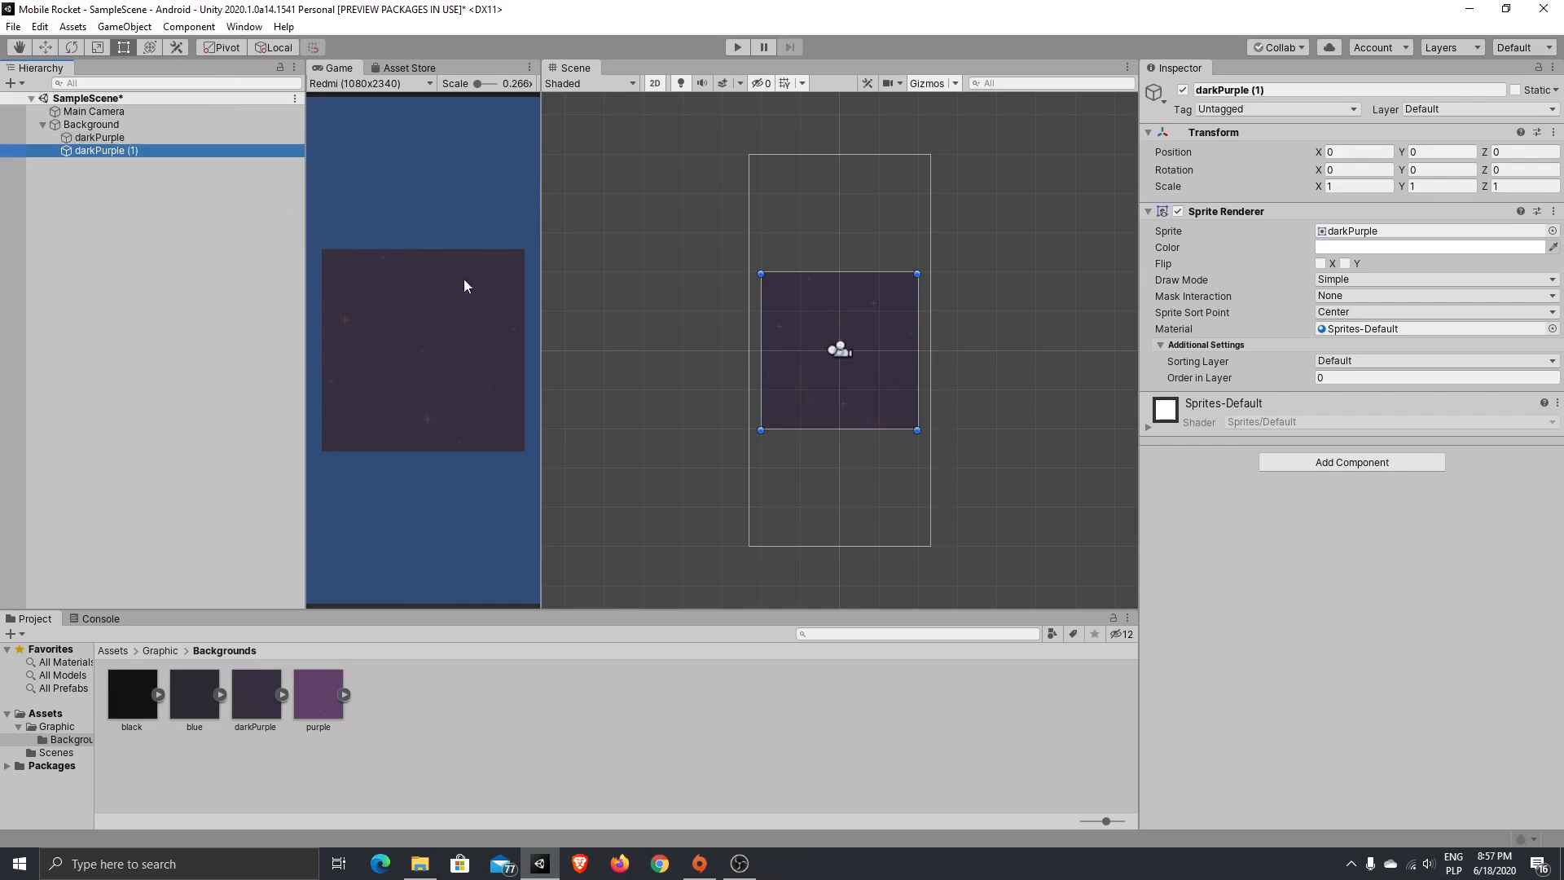
pyautogui.click(829, 326)
pyautogui.press('w')
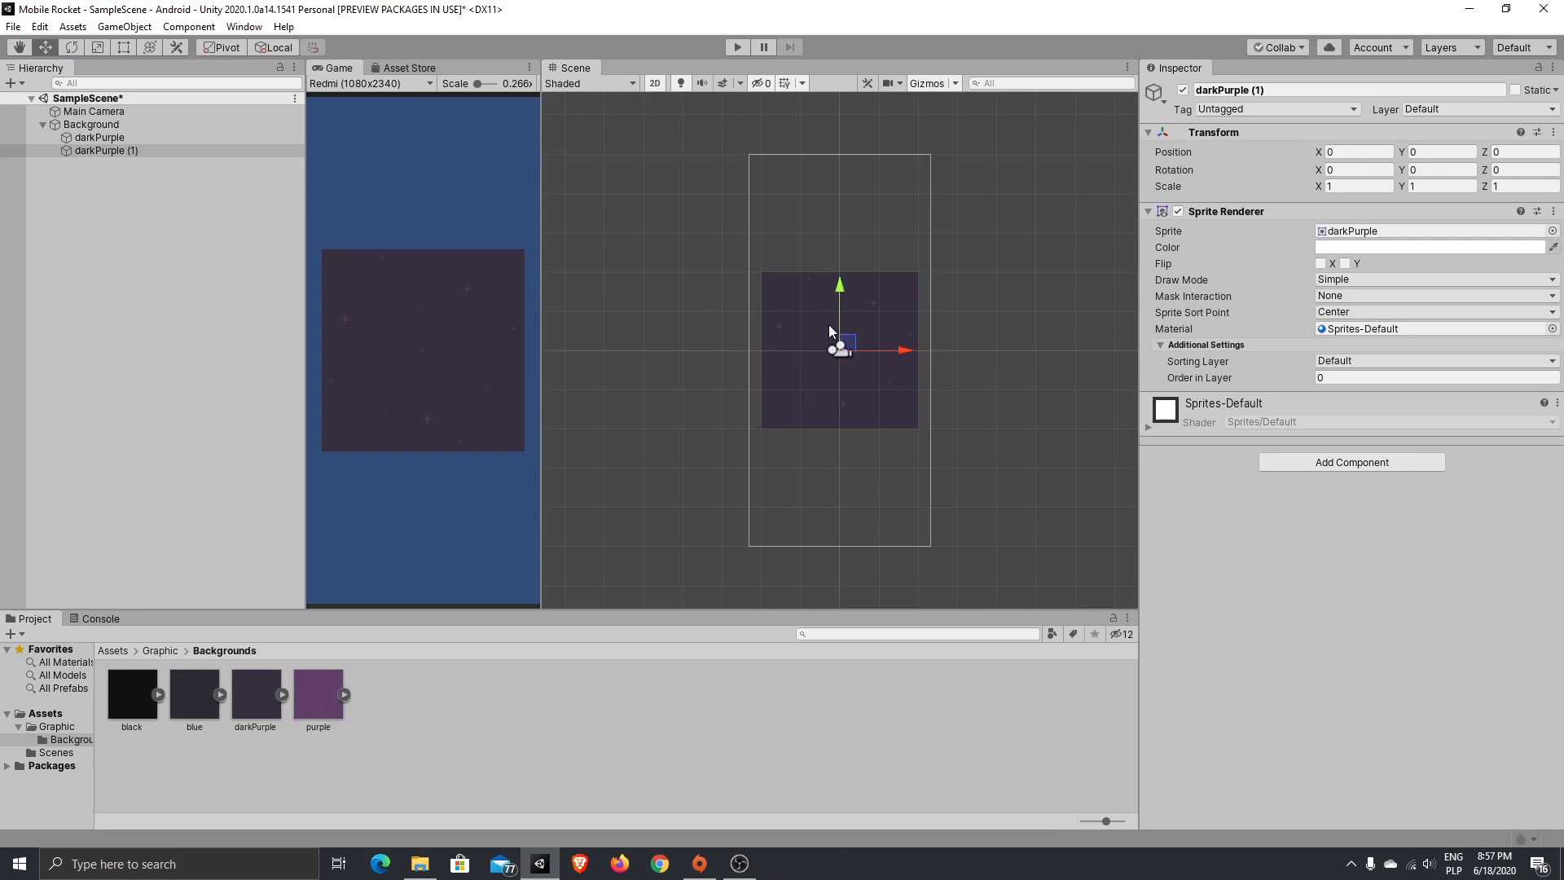
pyautogui.moveTo(837, 291)
pyautogui.mouseDown()
pyautogui.moveTo(844, 96)
pyautogui.moveTo(860, 303)
pyautogui.mouseUp()
pyautogui.moveTo(911, 355); pyautogui.dragTo(758, 349)
pyautogui.click(150, 155)
pyautogui.hotkey('ctrl', 'd')
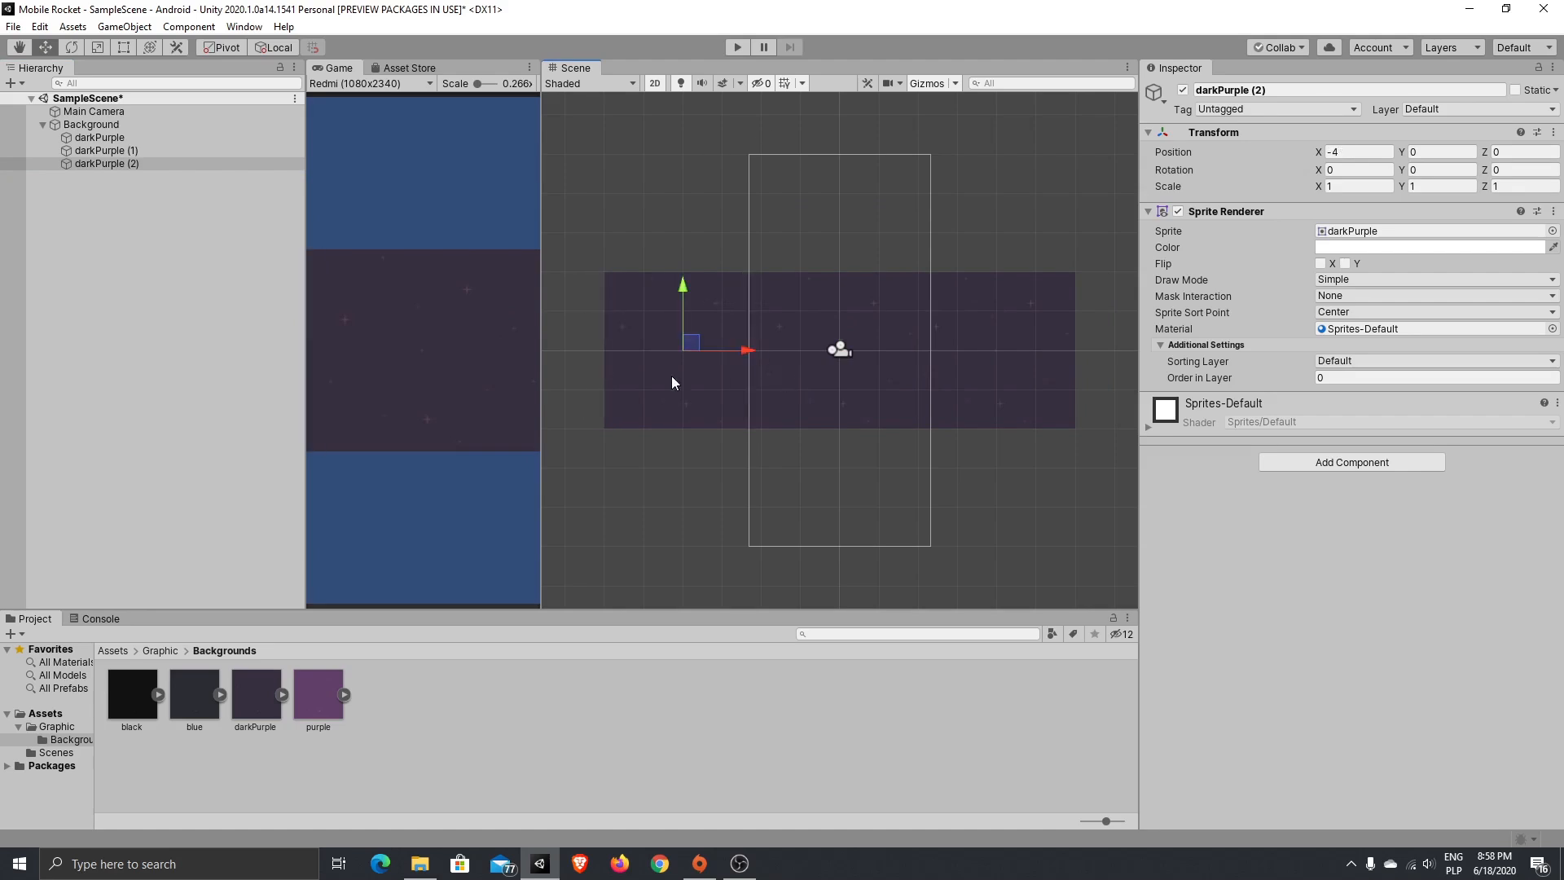
# - Duplicate the row of three darkPurple tiles and move the copies up to Y 4, directly above the original row
pyautogui.click(153, 140)
pyautogui.keyDown('shift'); pyautogui.click(145, 164); pyautogui.keyUp('shift')
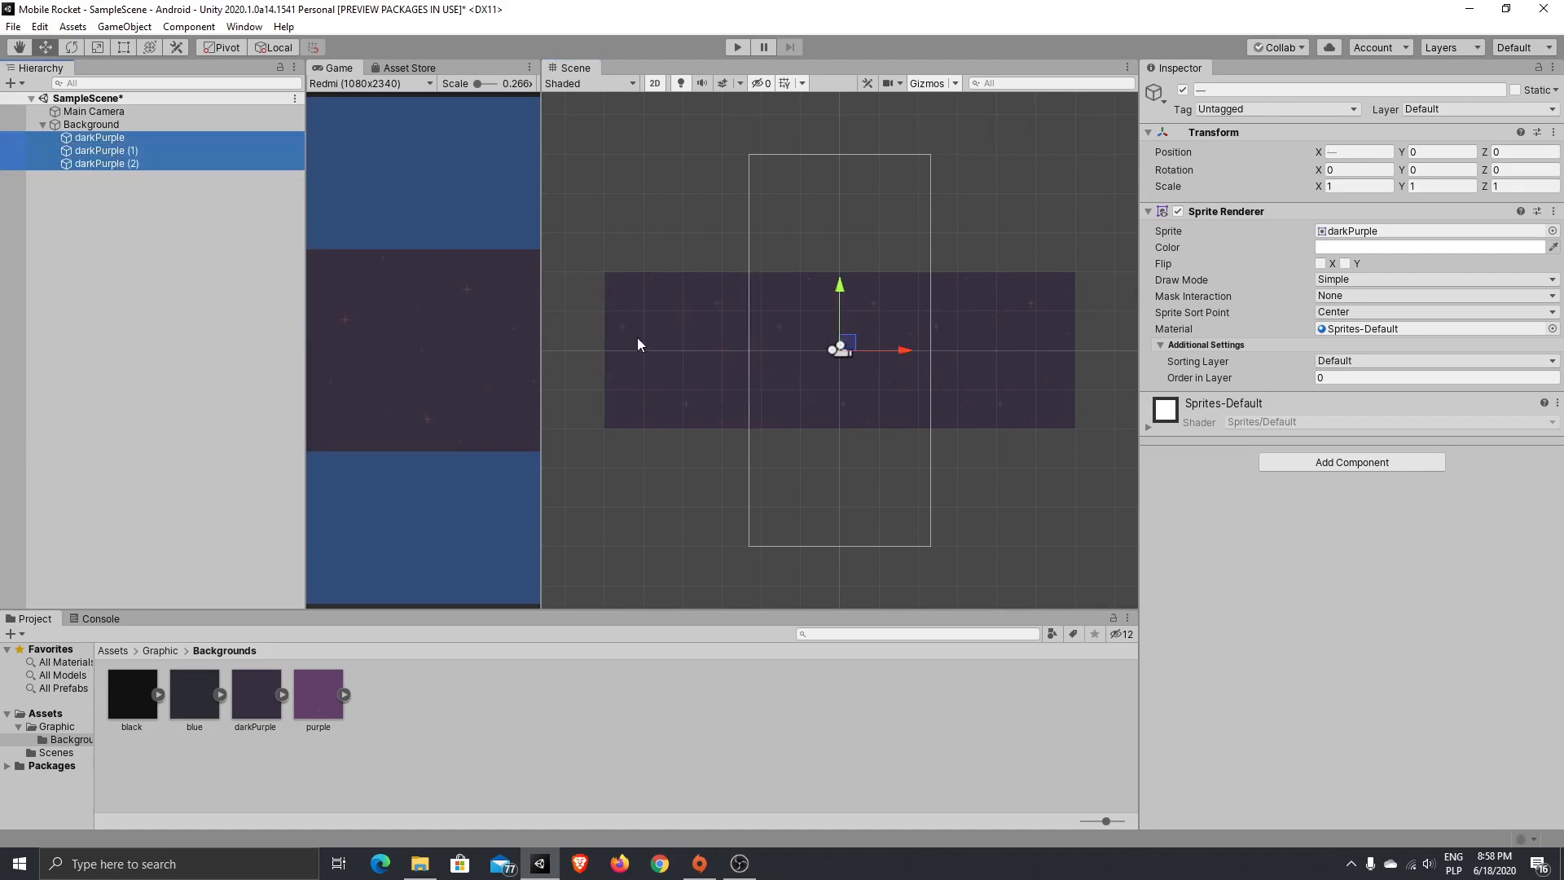
pyautogui.hotkey('ctrl', 'd')
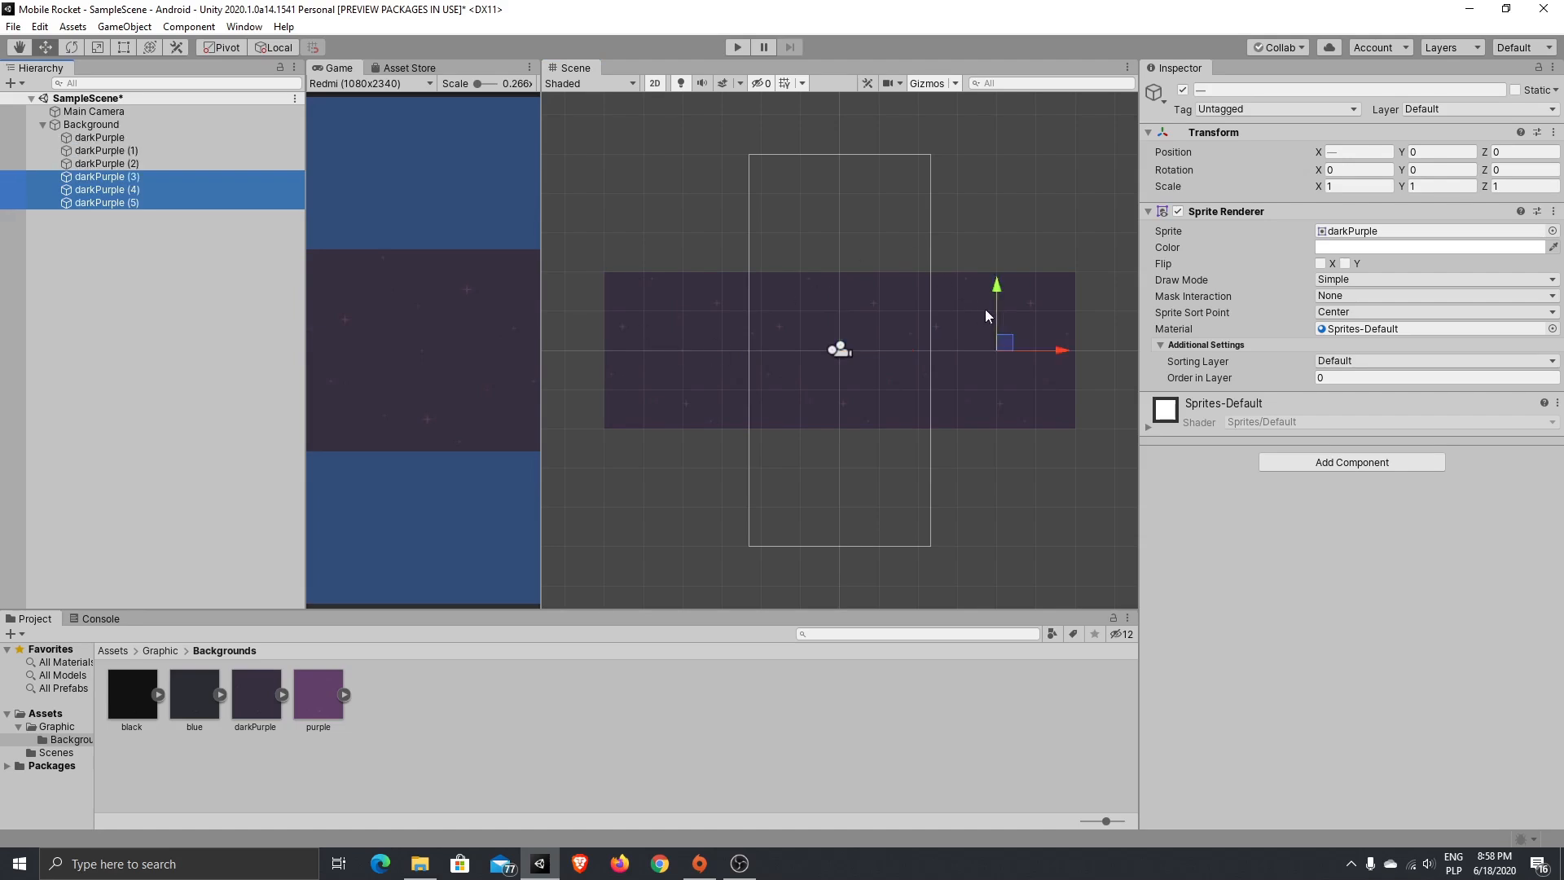
pyautogui.moveTo(1002, 286); pyautogui.dragTo(987, 132)
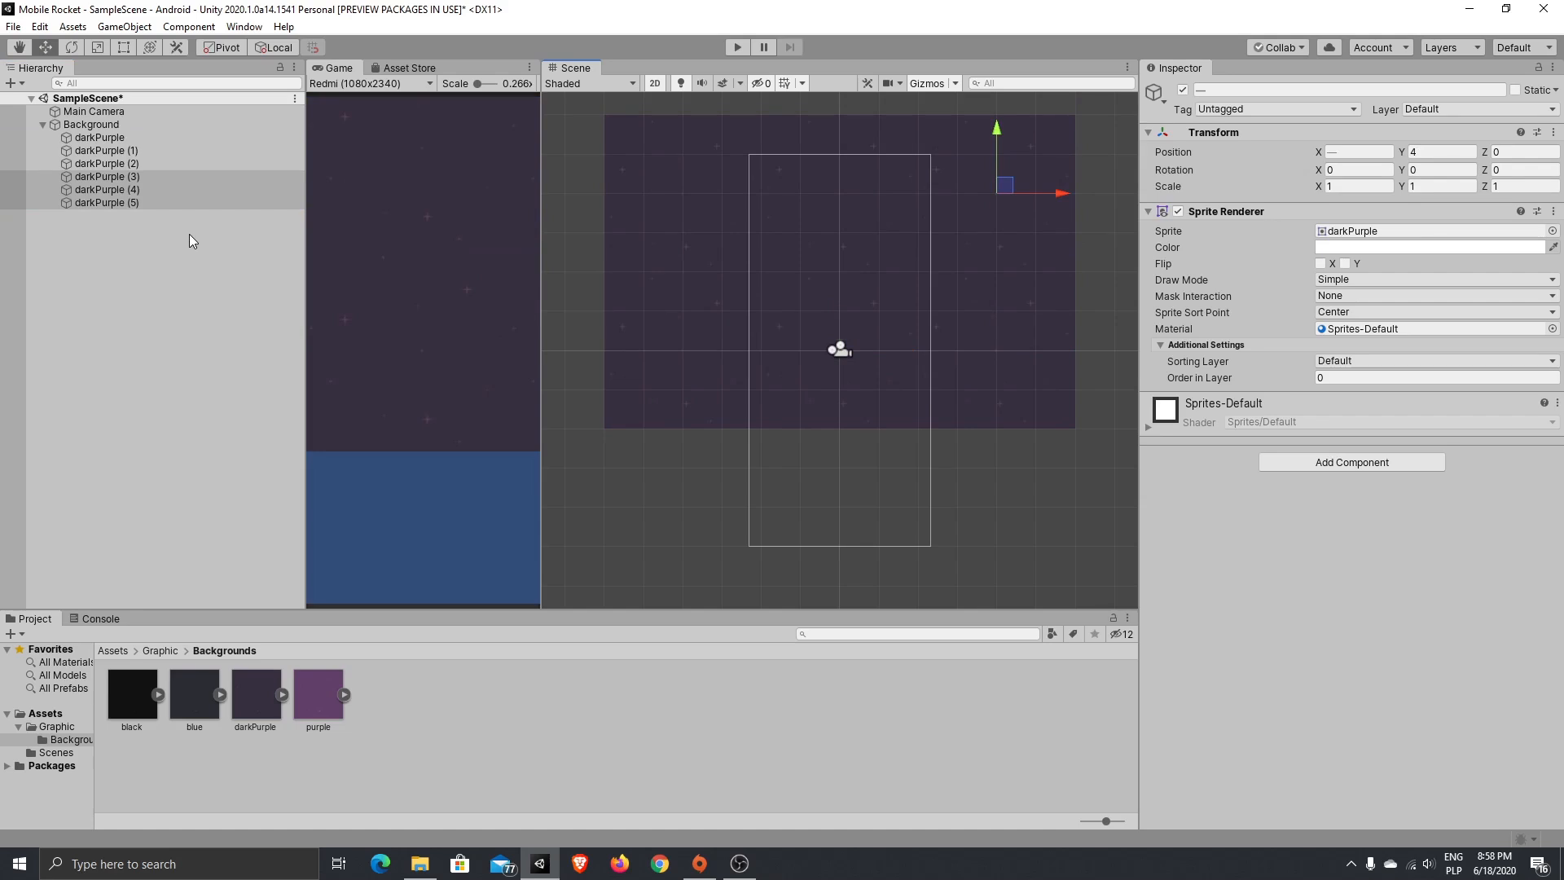
# - Duplicate the upper row of darkPurple tiles and move the copies directly below the middle row to complete a three-by-three background
pyautogui.hotkey('ctrl', 'd')
pyautogui.moveTo(994, 131); pyautogui.dragTo(1012, 439)
pyautogui.click(722, 750)
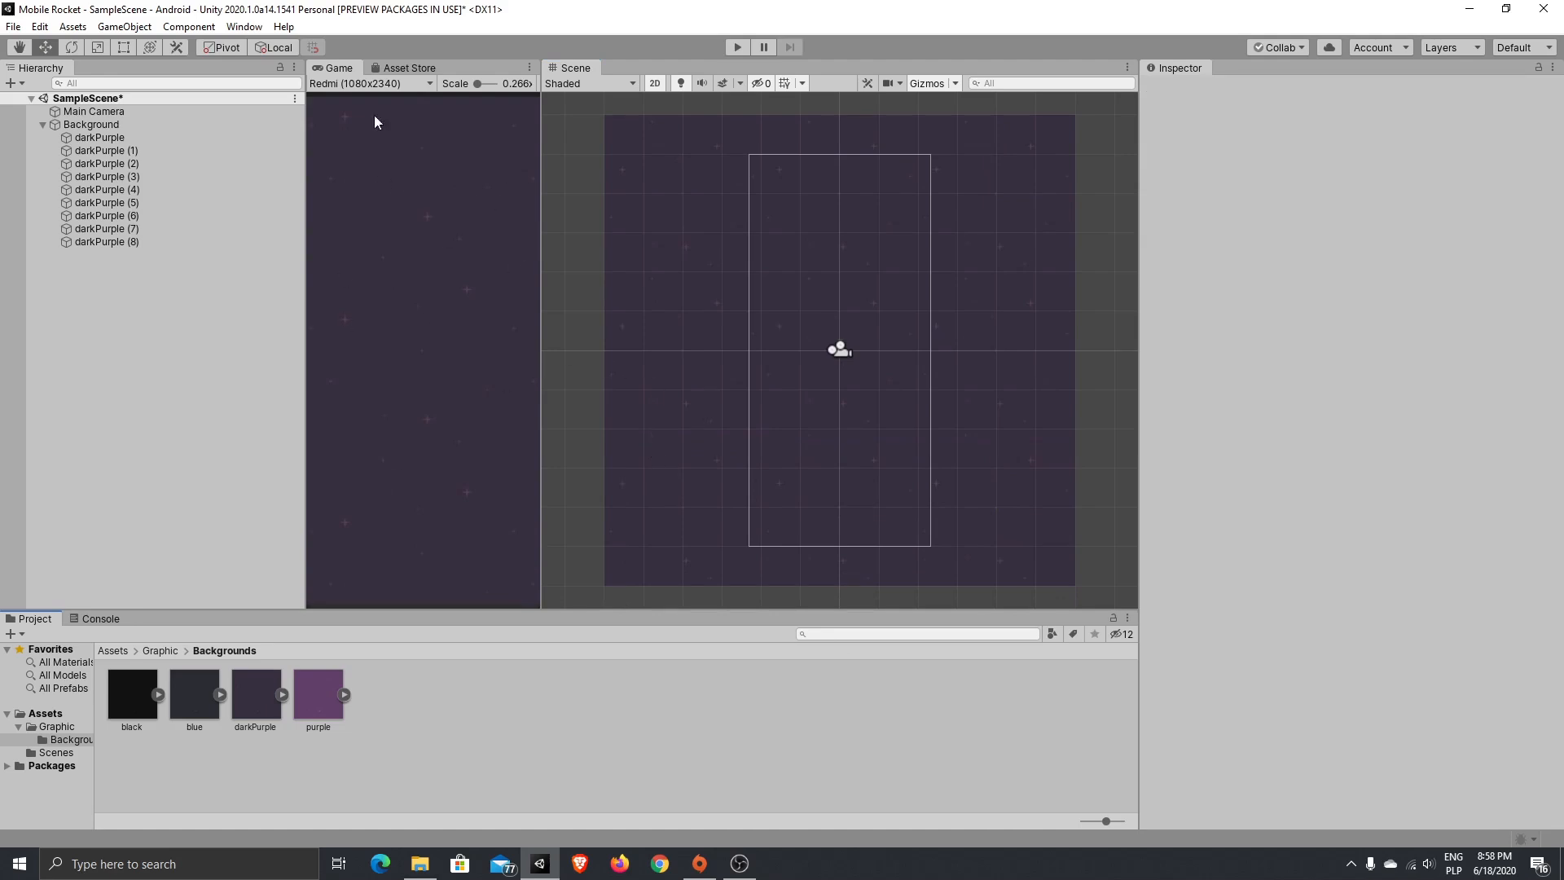
# - Widen the Game view slightly, then add a UI Panel to the scene and rename it TopPanel
pyautogui.moveTo(544, 320); pyautogui.dragTo(583, 329)
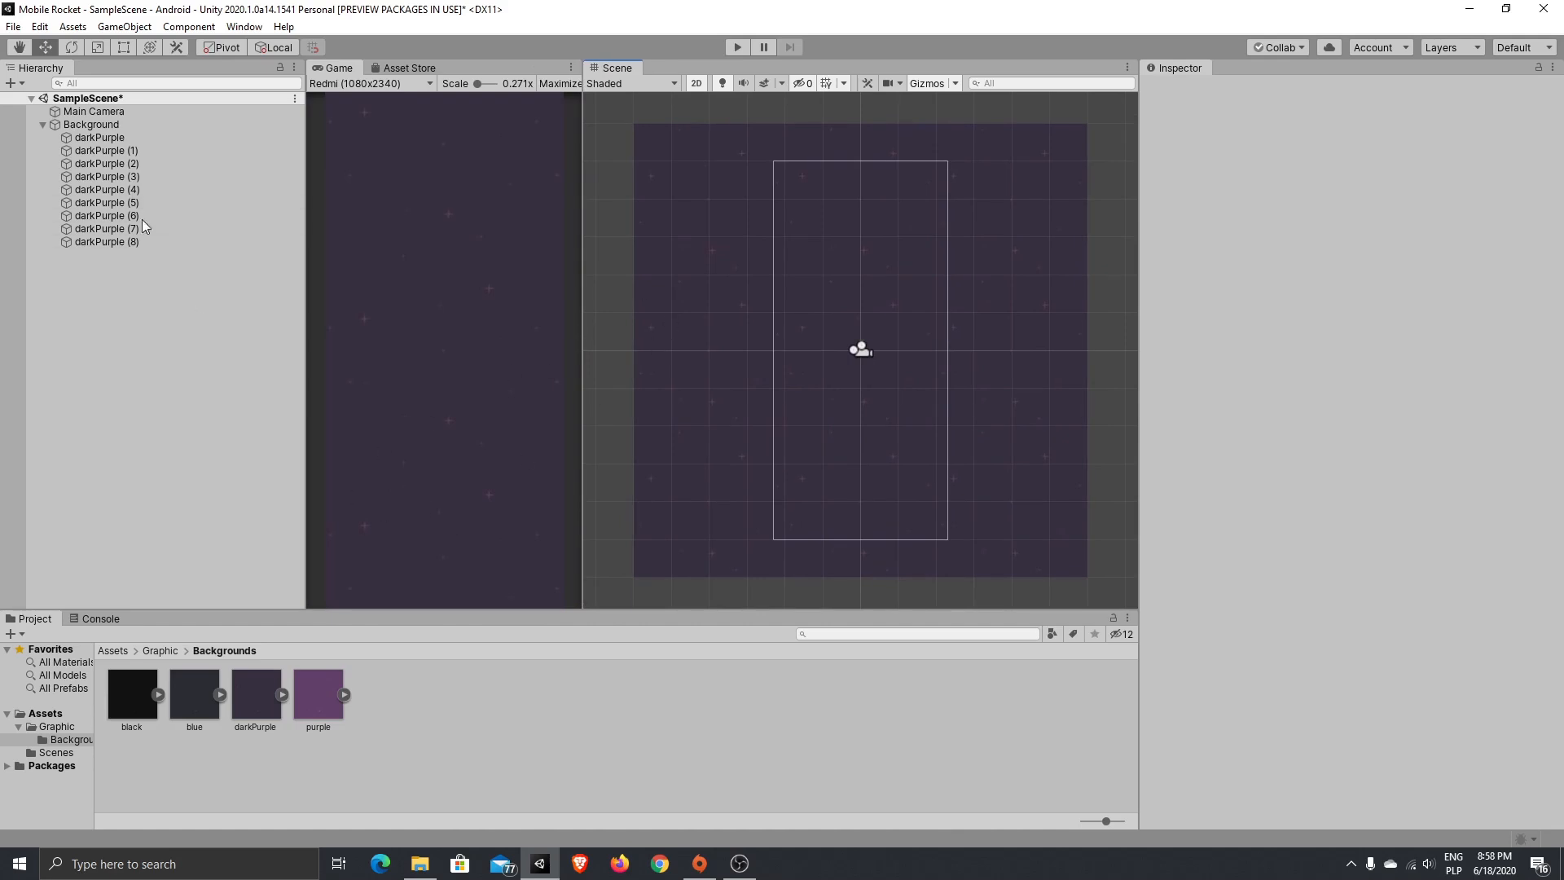
pyautogui.click(42, 125)
pyautogui.rightClick(112, 211)
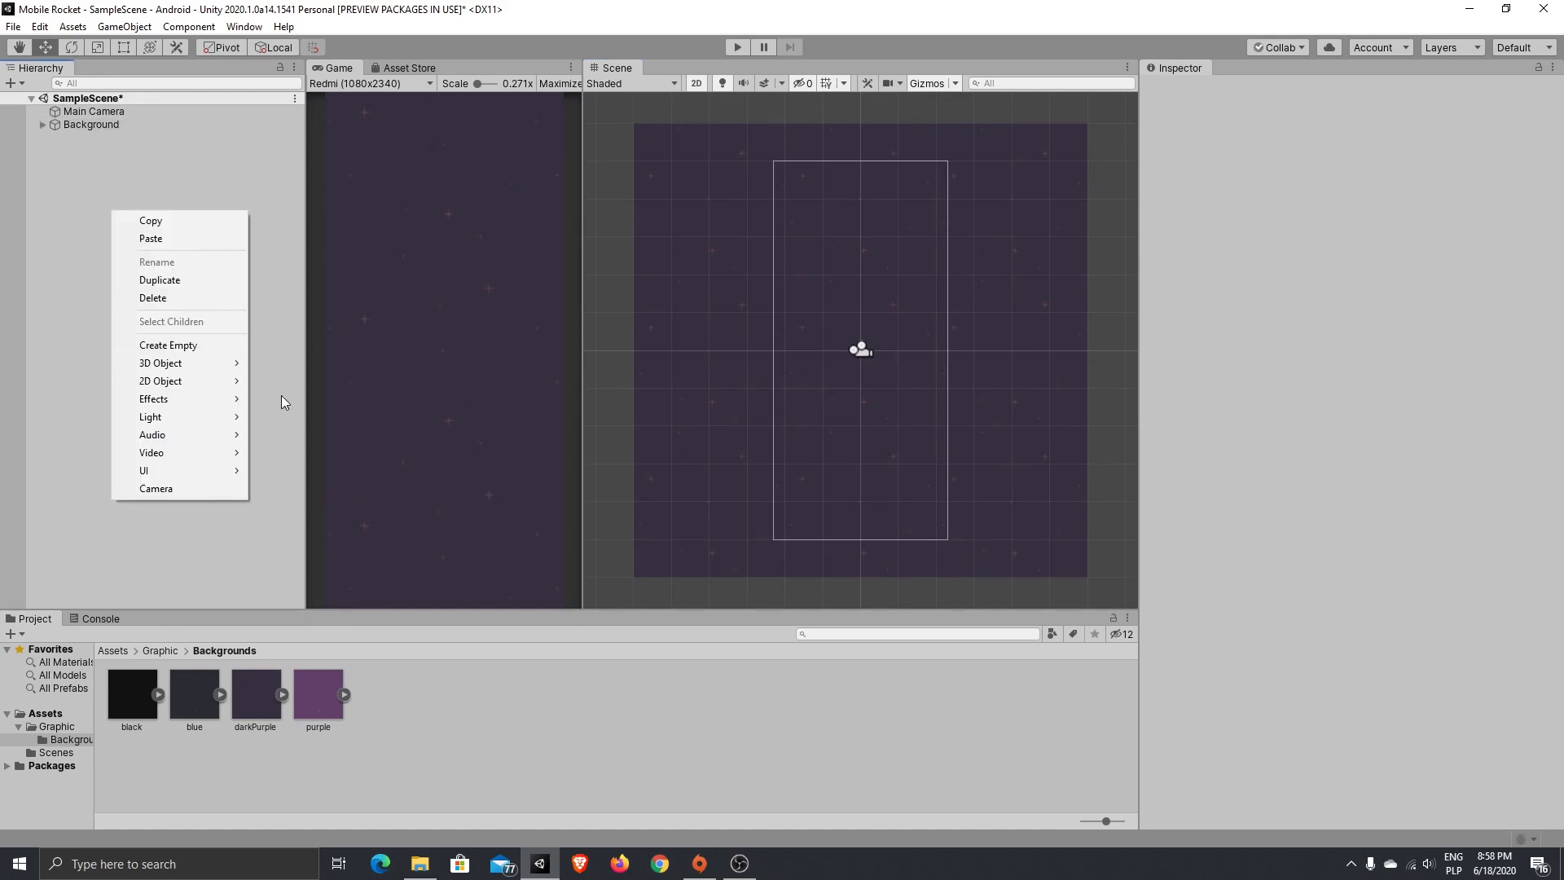
pyautogui.moveTo(187, 470)
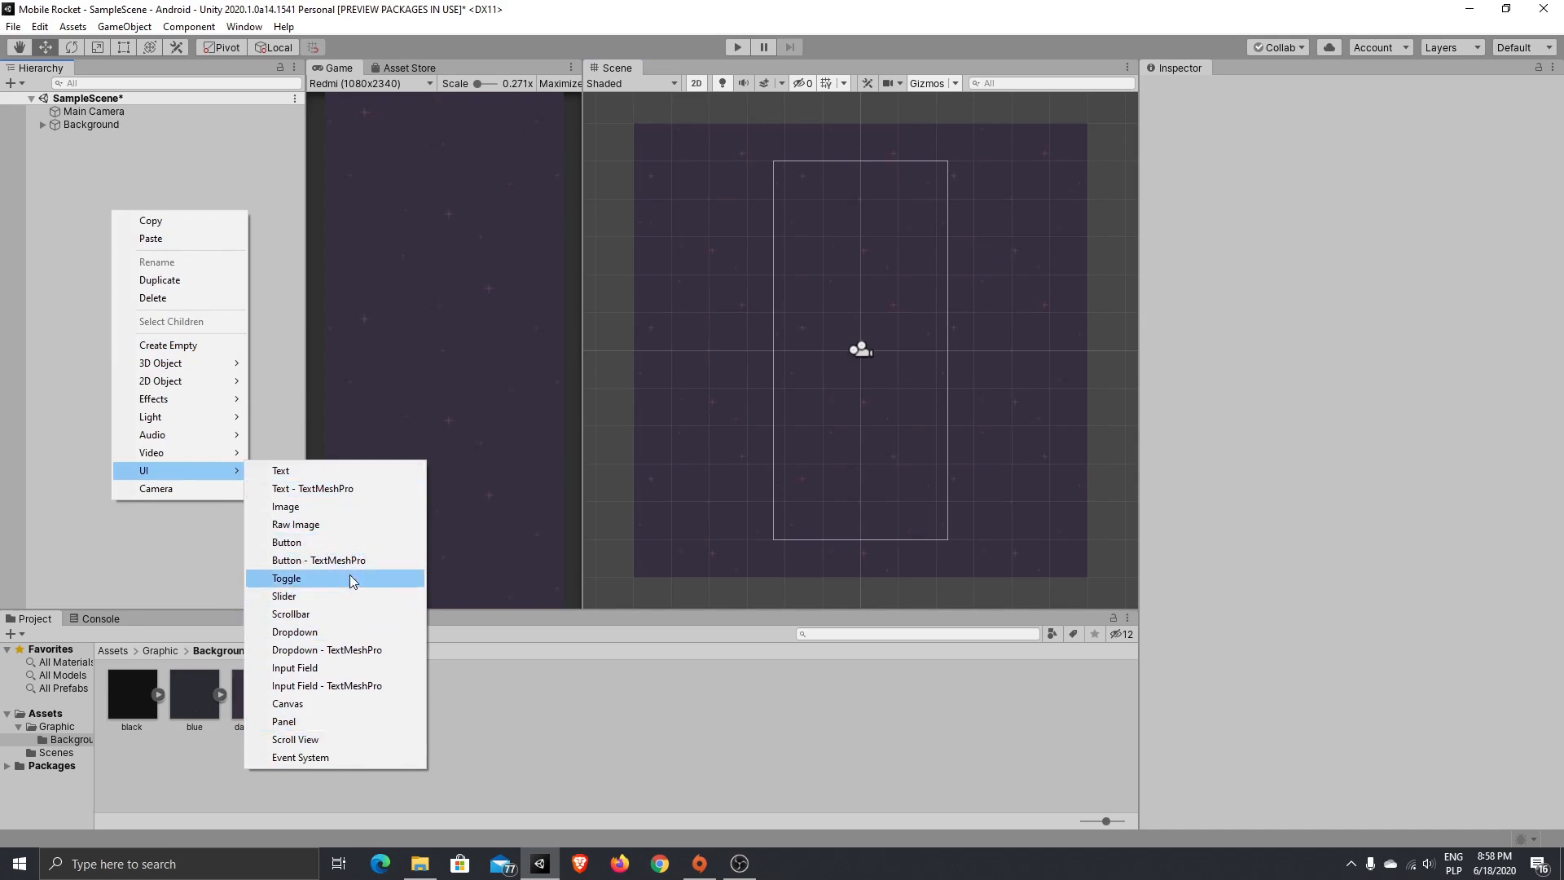
pyautogui.click(354, 721)
pyautogui.rightClick(98, 150)
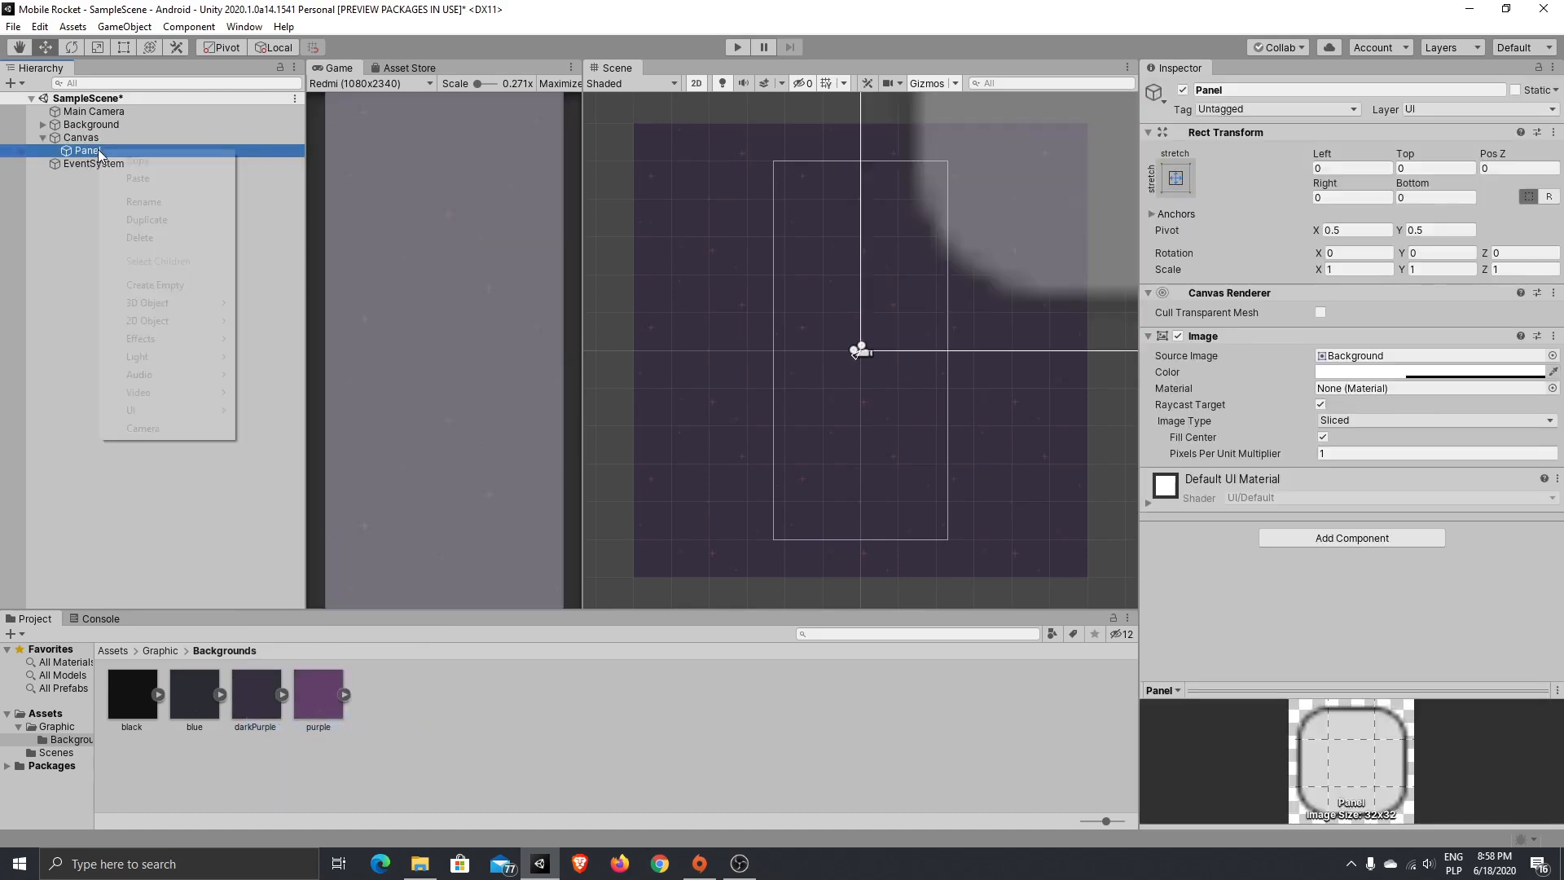
pyautogui.click(222, 200)
pyautogui.write('T')
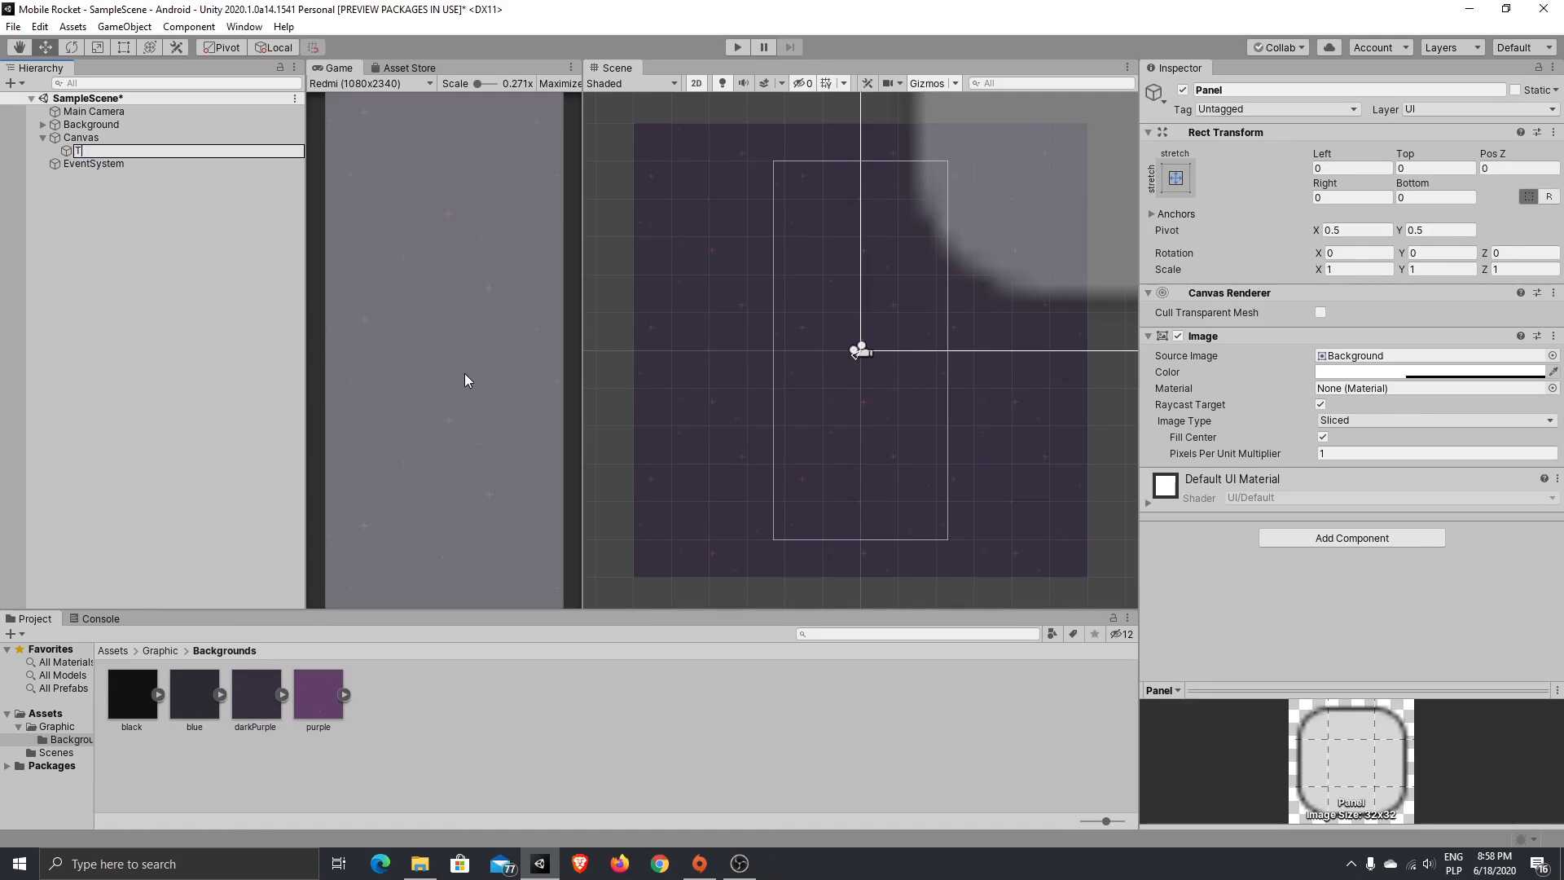
pyautogui.write('opPanel')
pyautogui.press('Return')
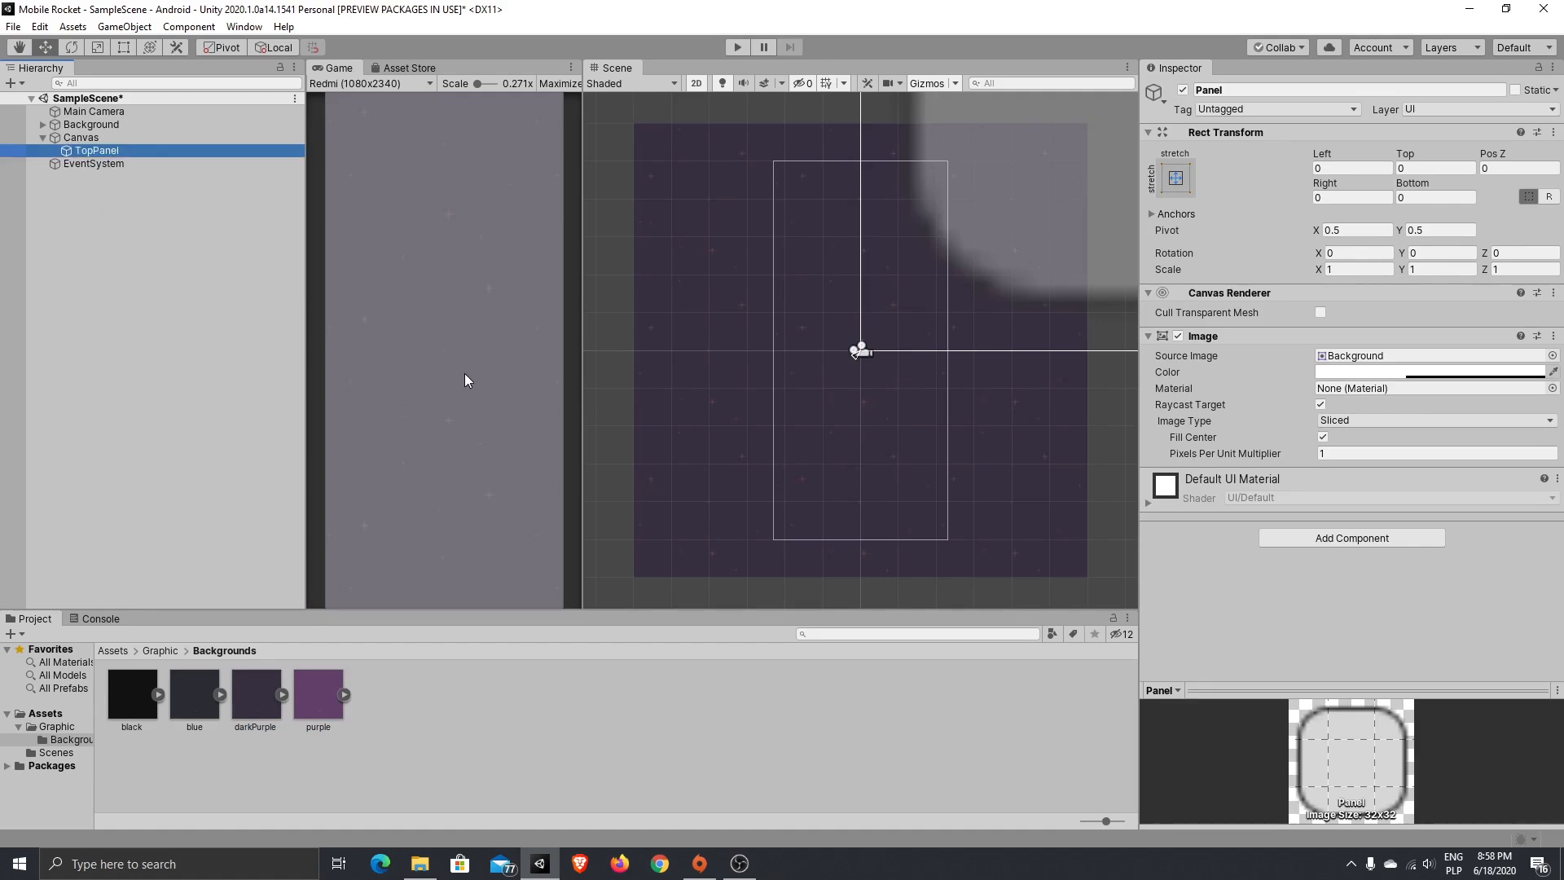
# - Anchor TopPanel to the top with horizontal stretch, setting the pivot as well, and give it a height of 200
pyautogui.click(1164, 186)
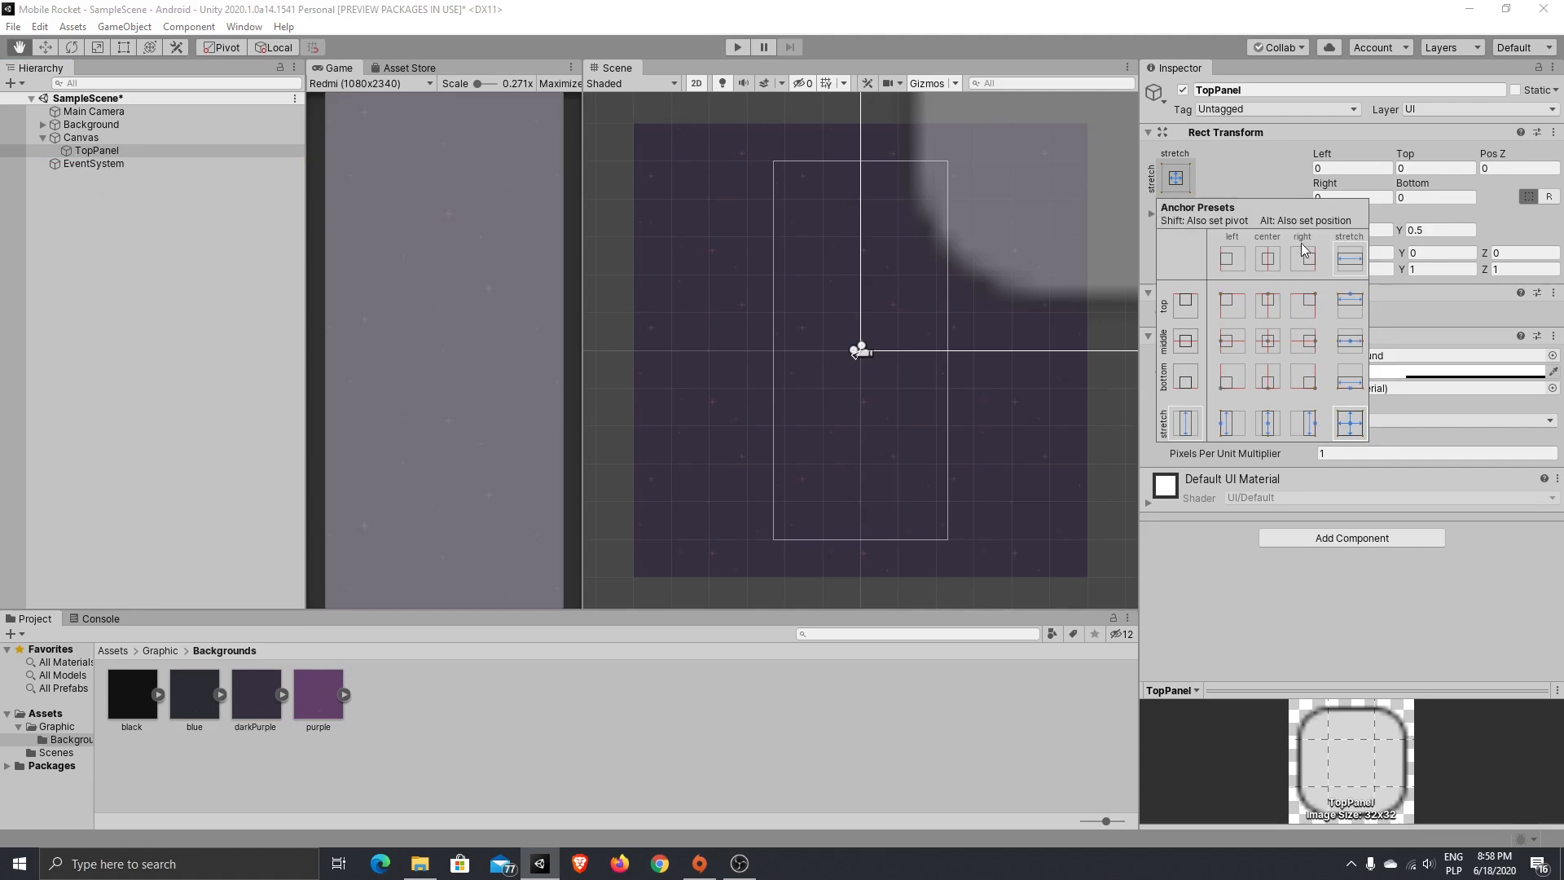
pyautogui.keyDown('shift'); pyautogui.click(1355, 312); pyautogui.keyUp('shift')
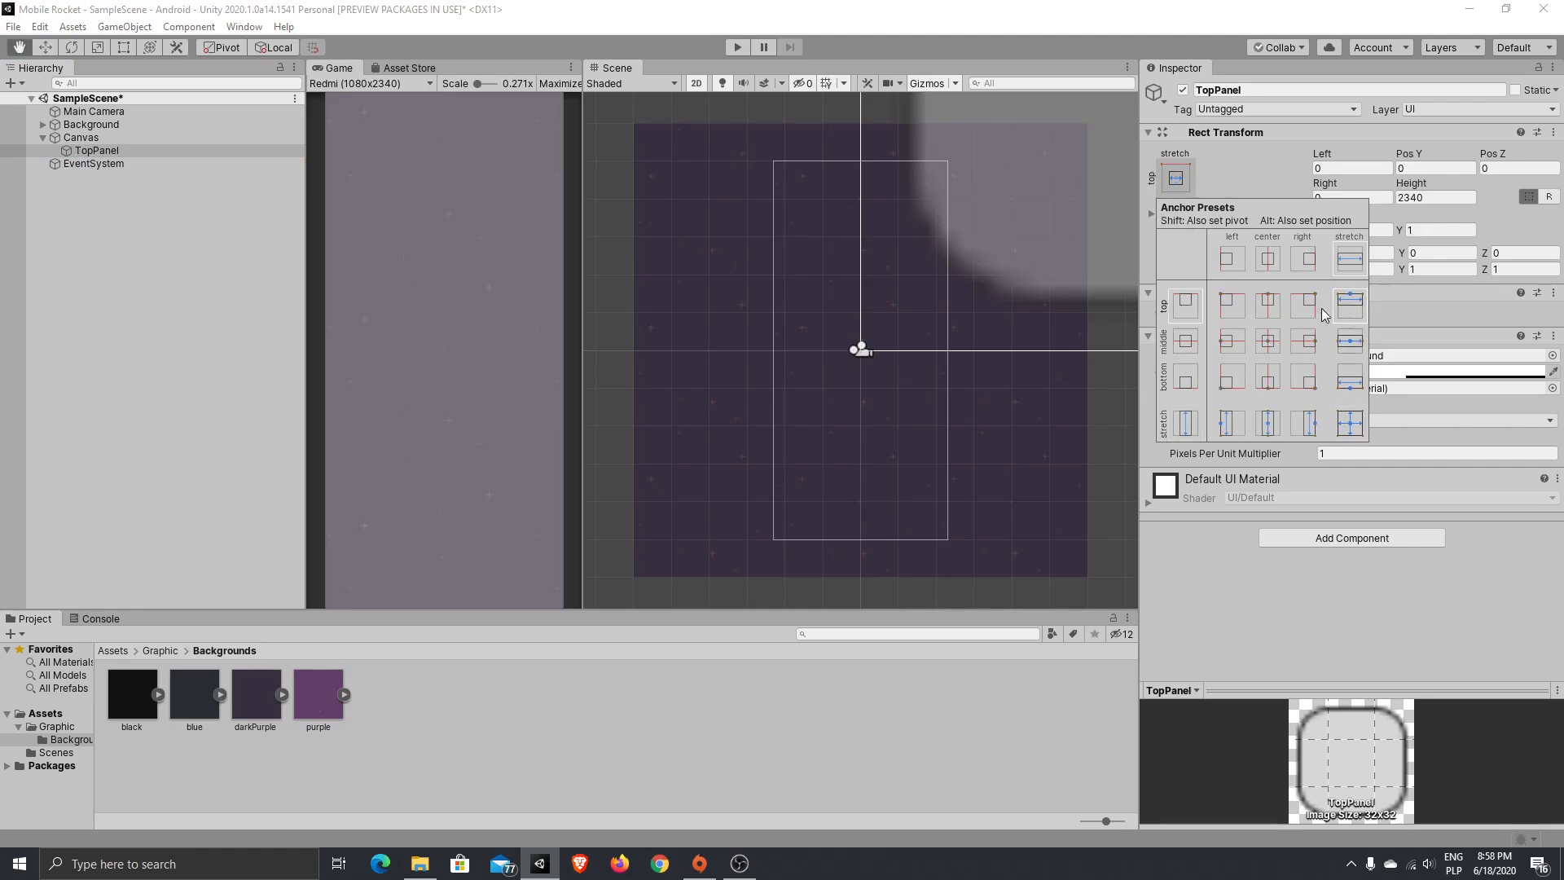
pyautogui.doubleClick(97, 150)
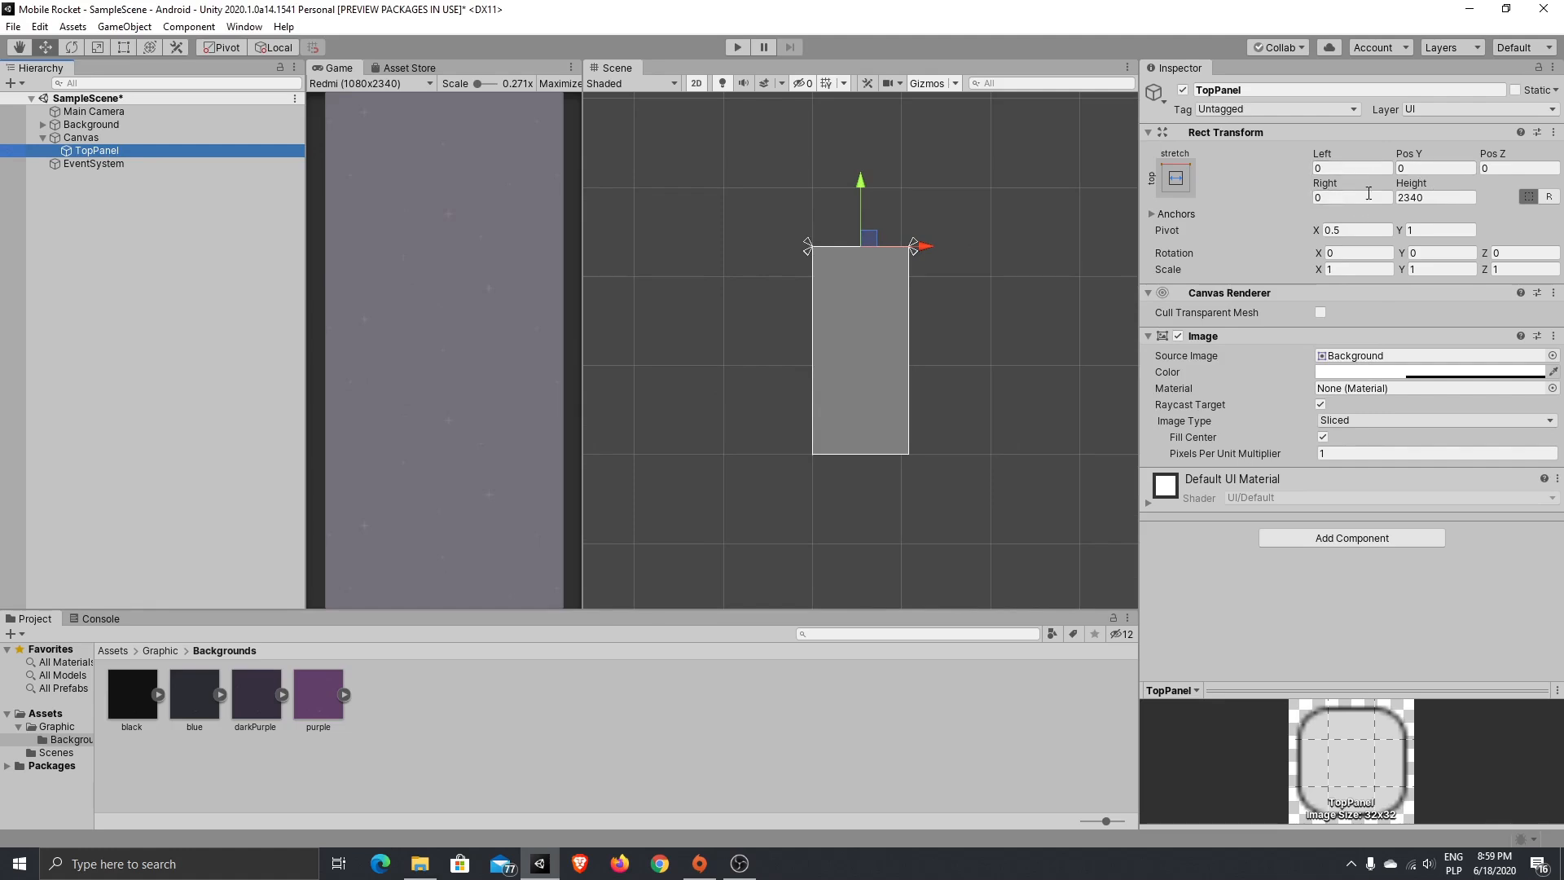
pyautogui.click(1433, 198)
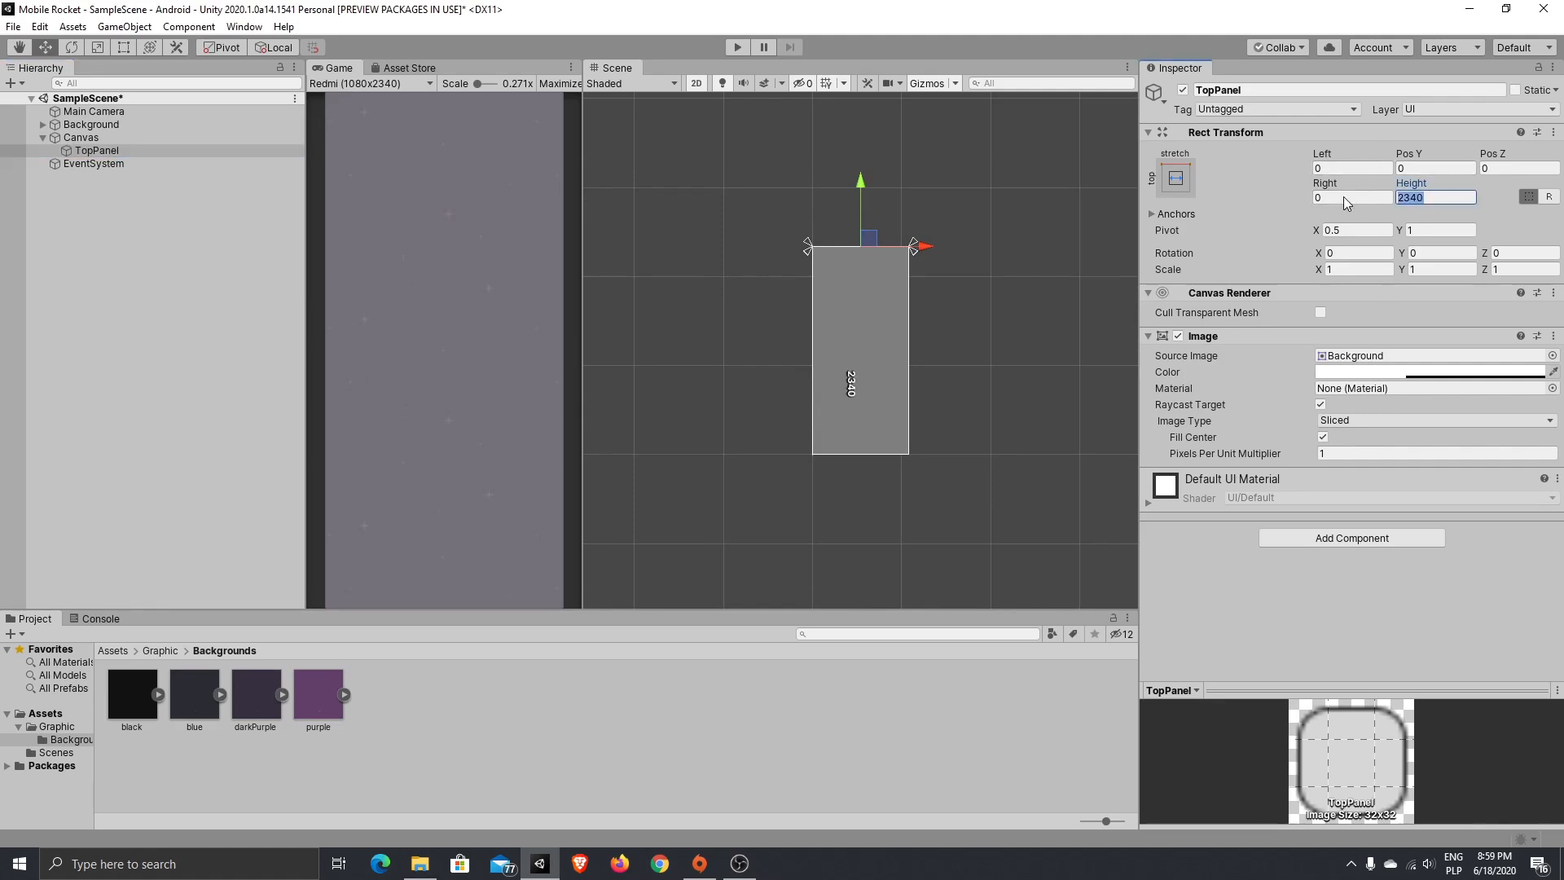
pyautogui.write('200')
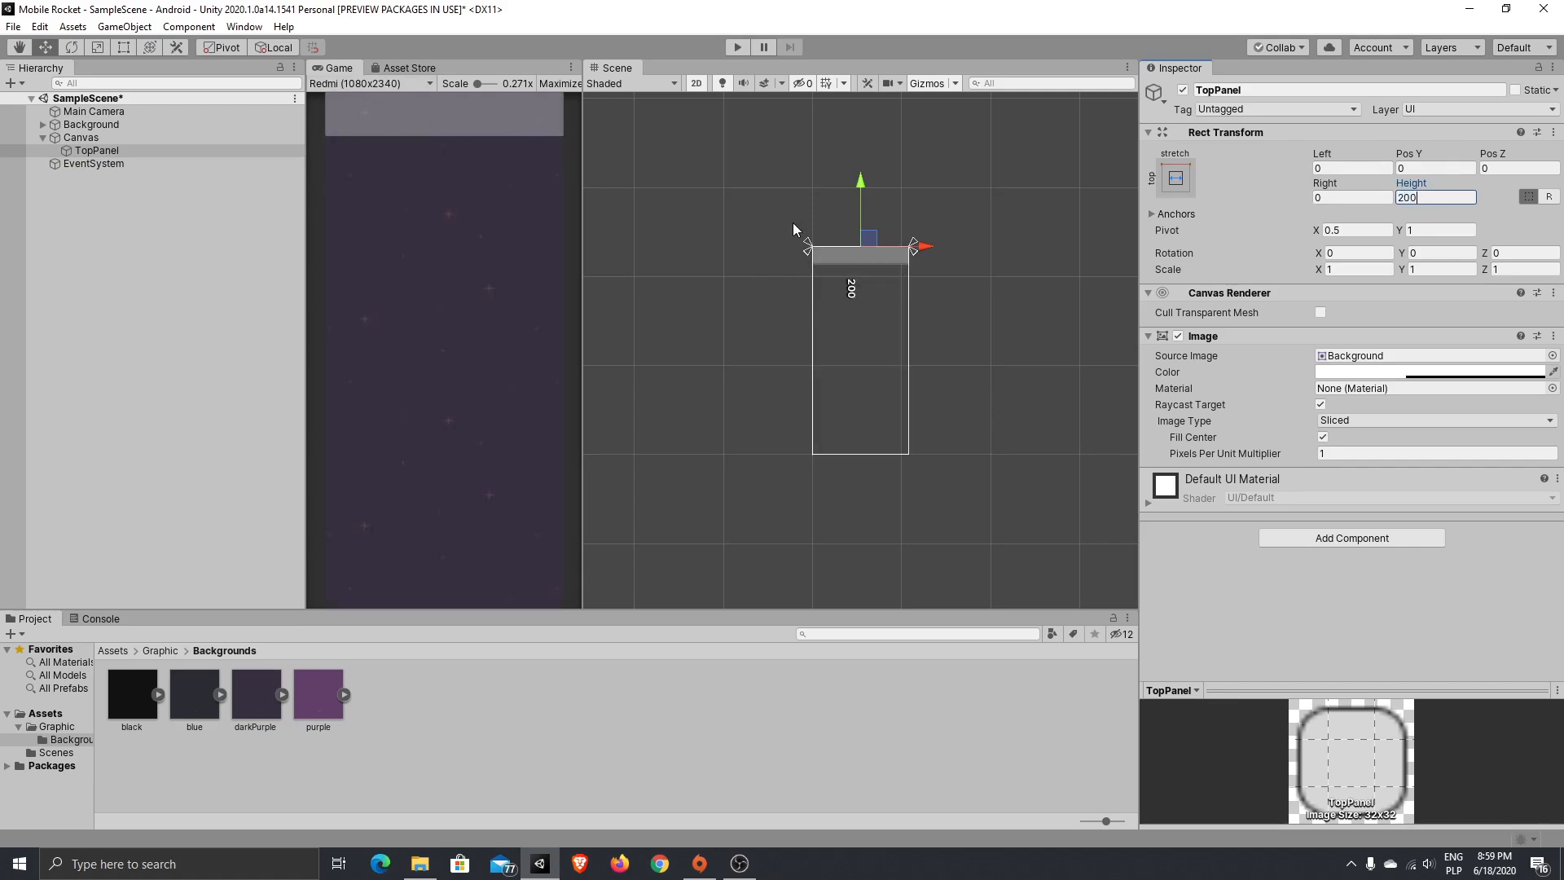
# - Raise the alpha of TopPanel's image color to make the white panel fully opaque
pyautogui.click(1443, 374)
pyautogui.moveTo(73, 345); pyautogui.dragTo(204, 359)
pyautogui.click(662, 724)
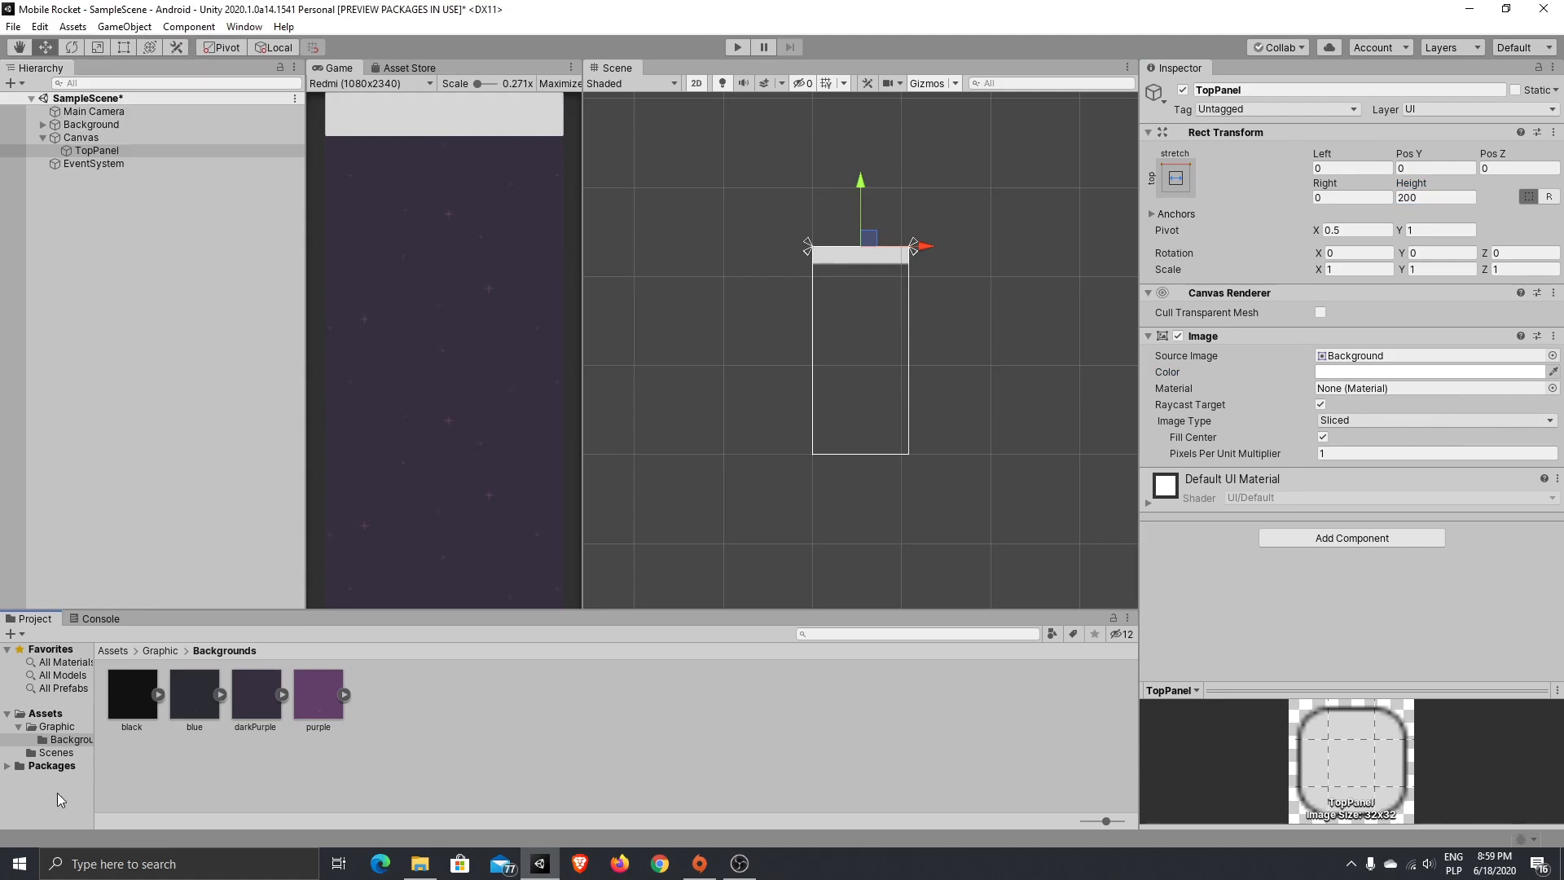
# - Import the uipack-space folder from mobile tut into the project's Graphic folder and open it
pyautogui.click(419, 864)
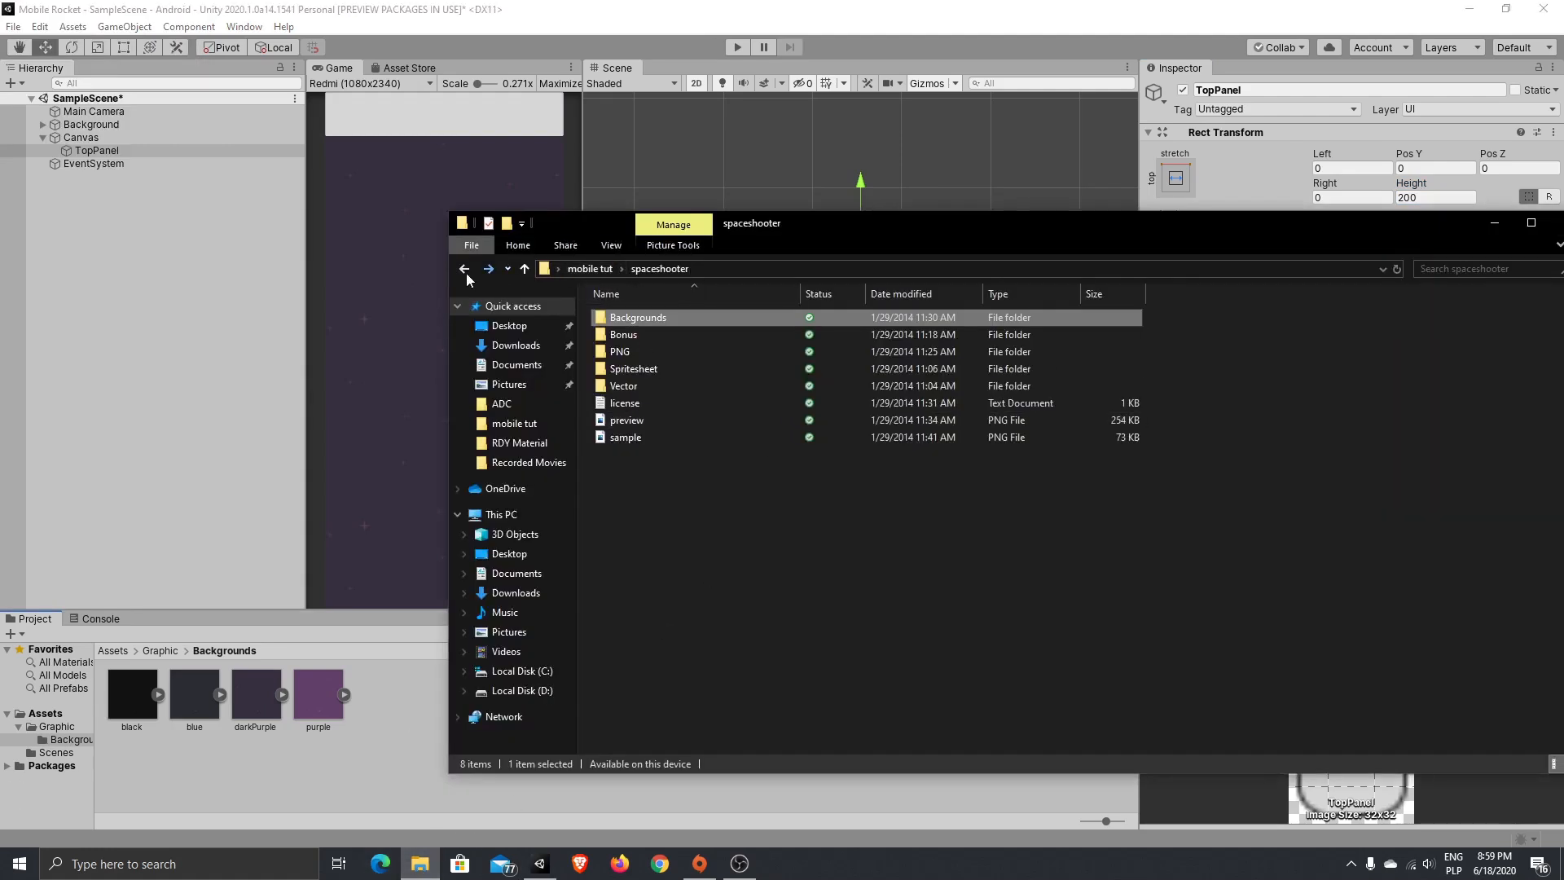
pyautogui.click(590, 268)
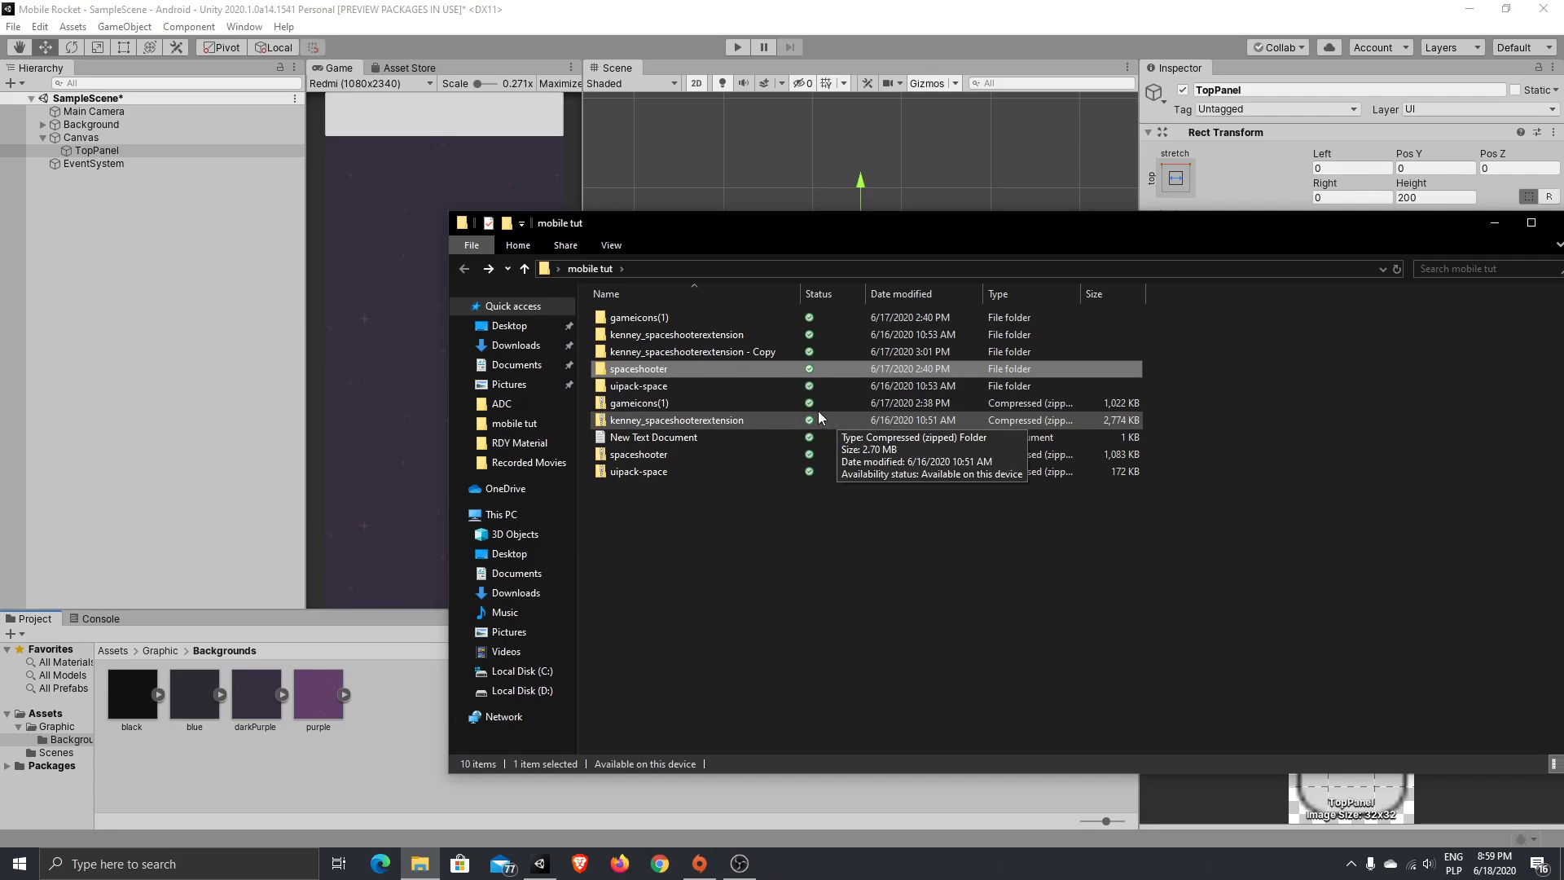
pyautogui.click(767, 385)
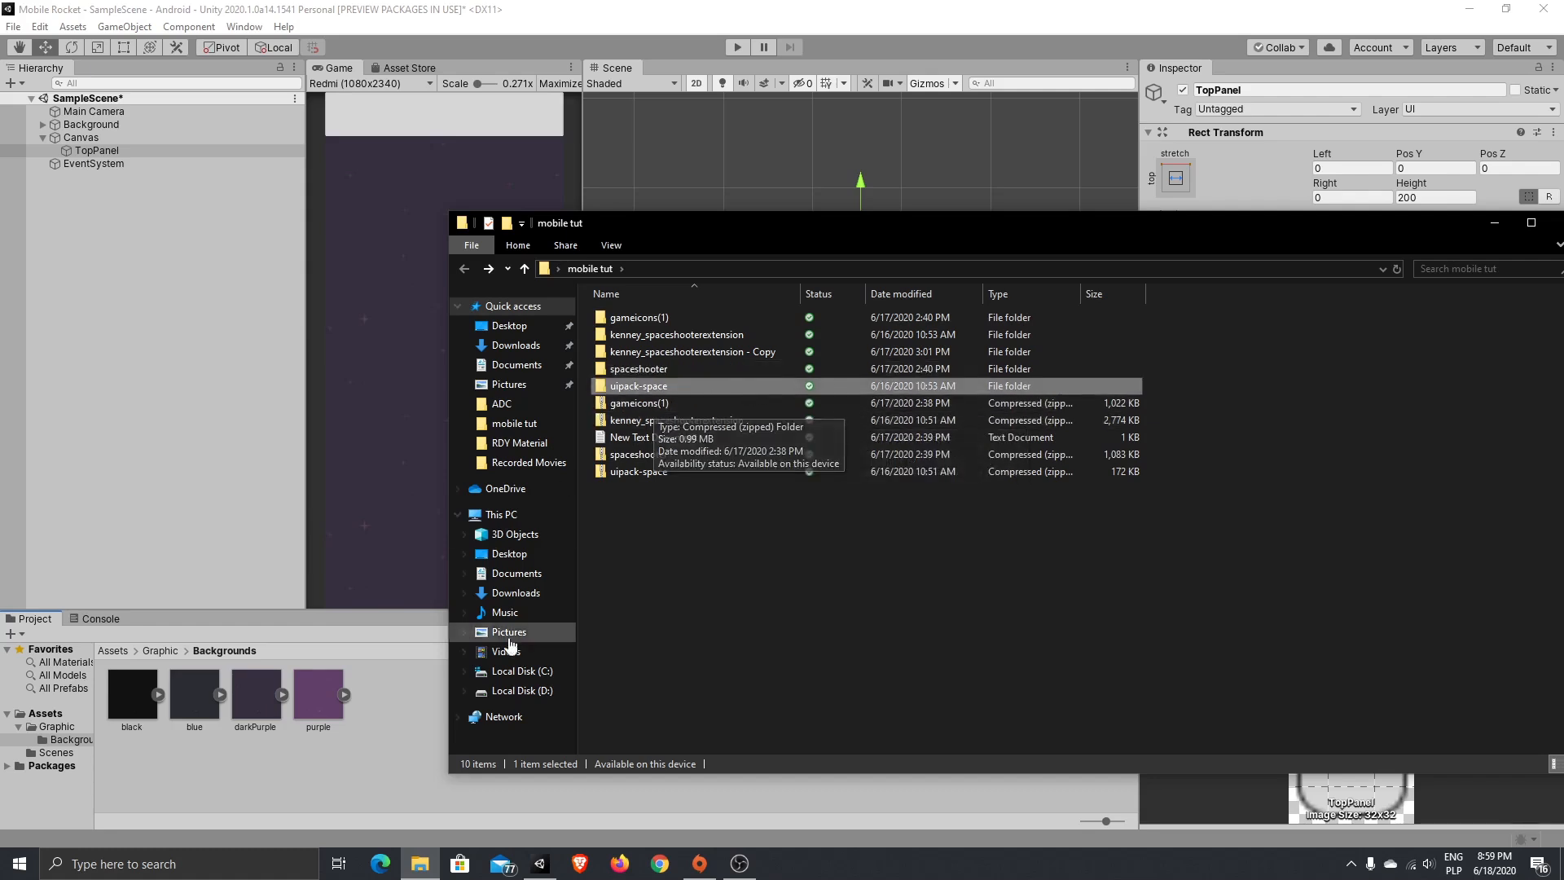
pyautogui.click(59, 740)
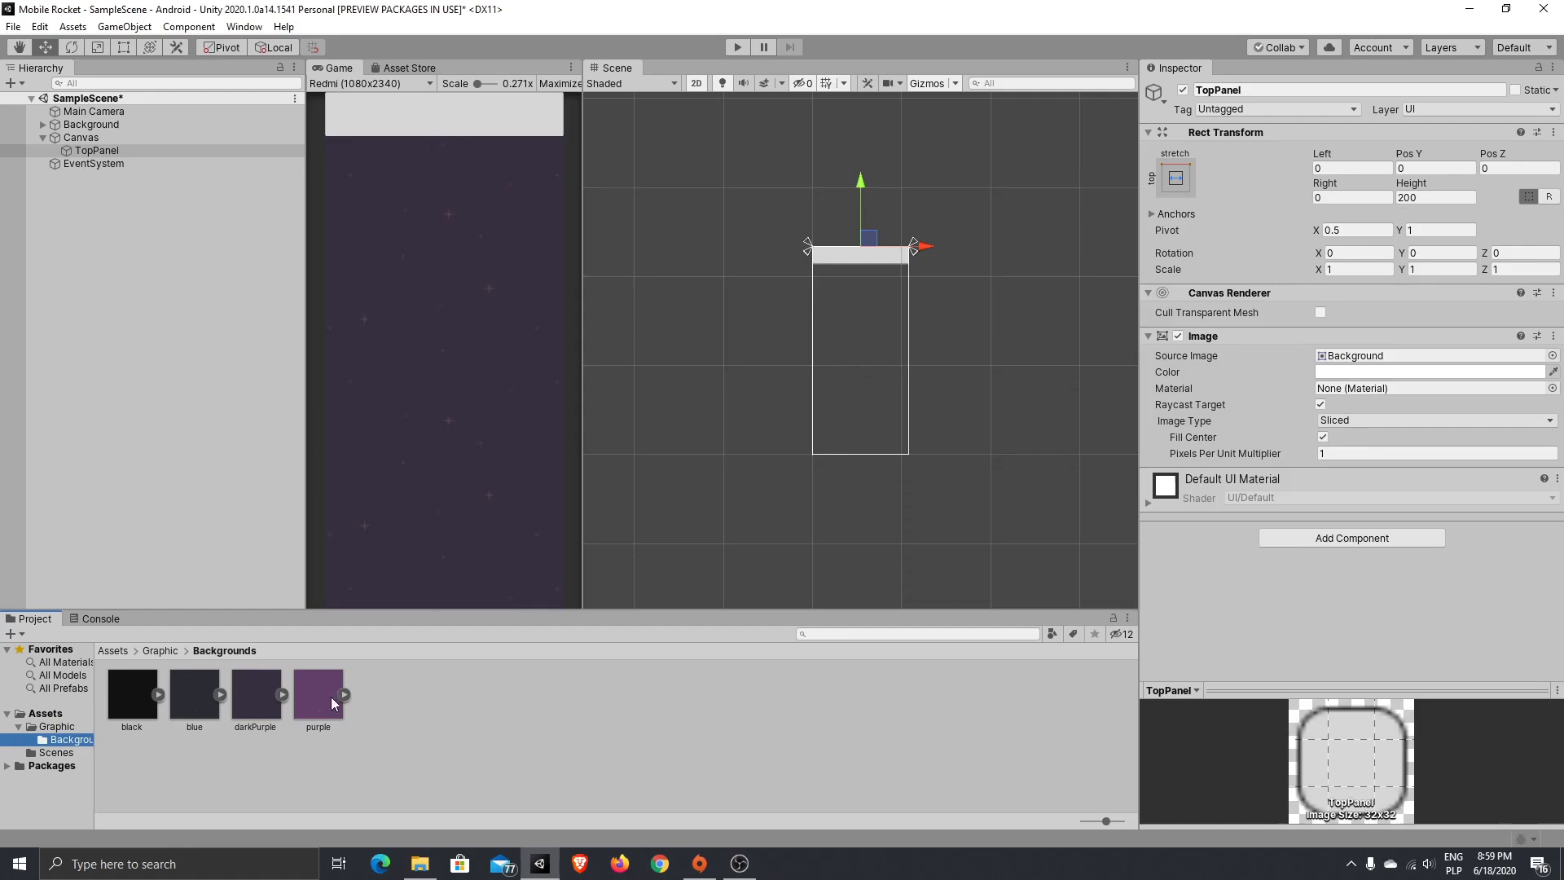
pyautogui.click(44, 727)
pyautogui.click(419, 864)
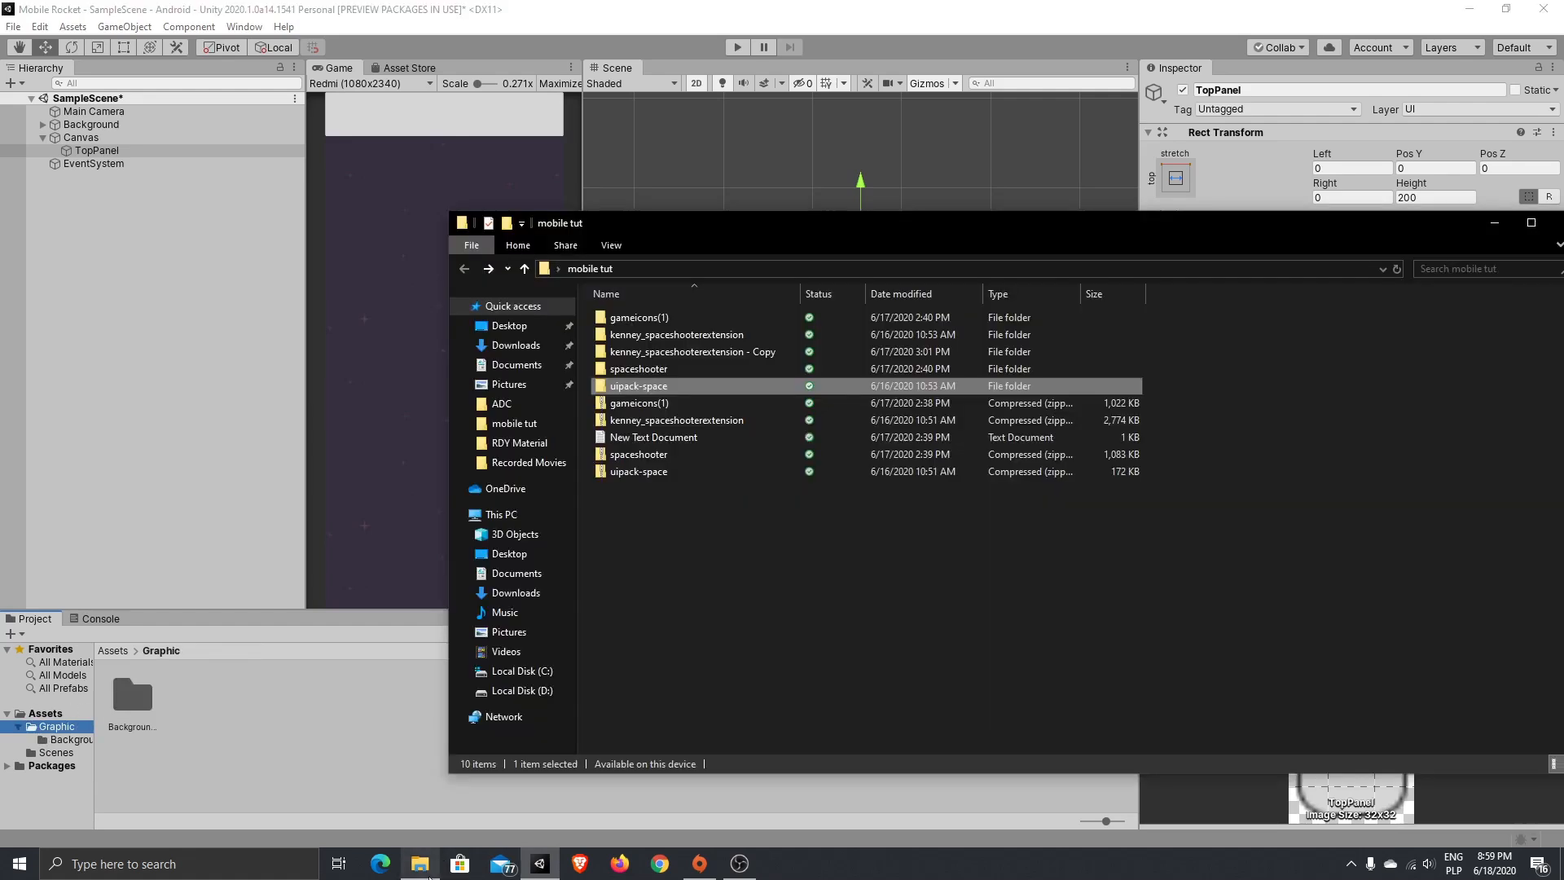
pyautogui.moveTo(652, 394); pyautogui.dragTo(240, 729)
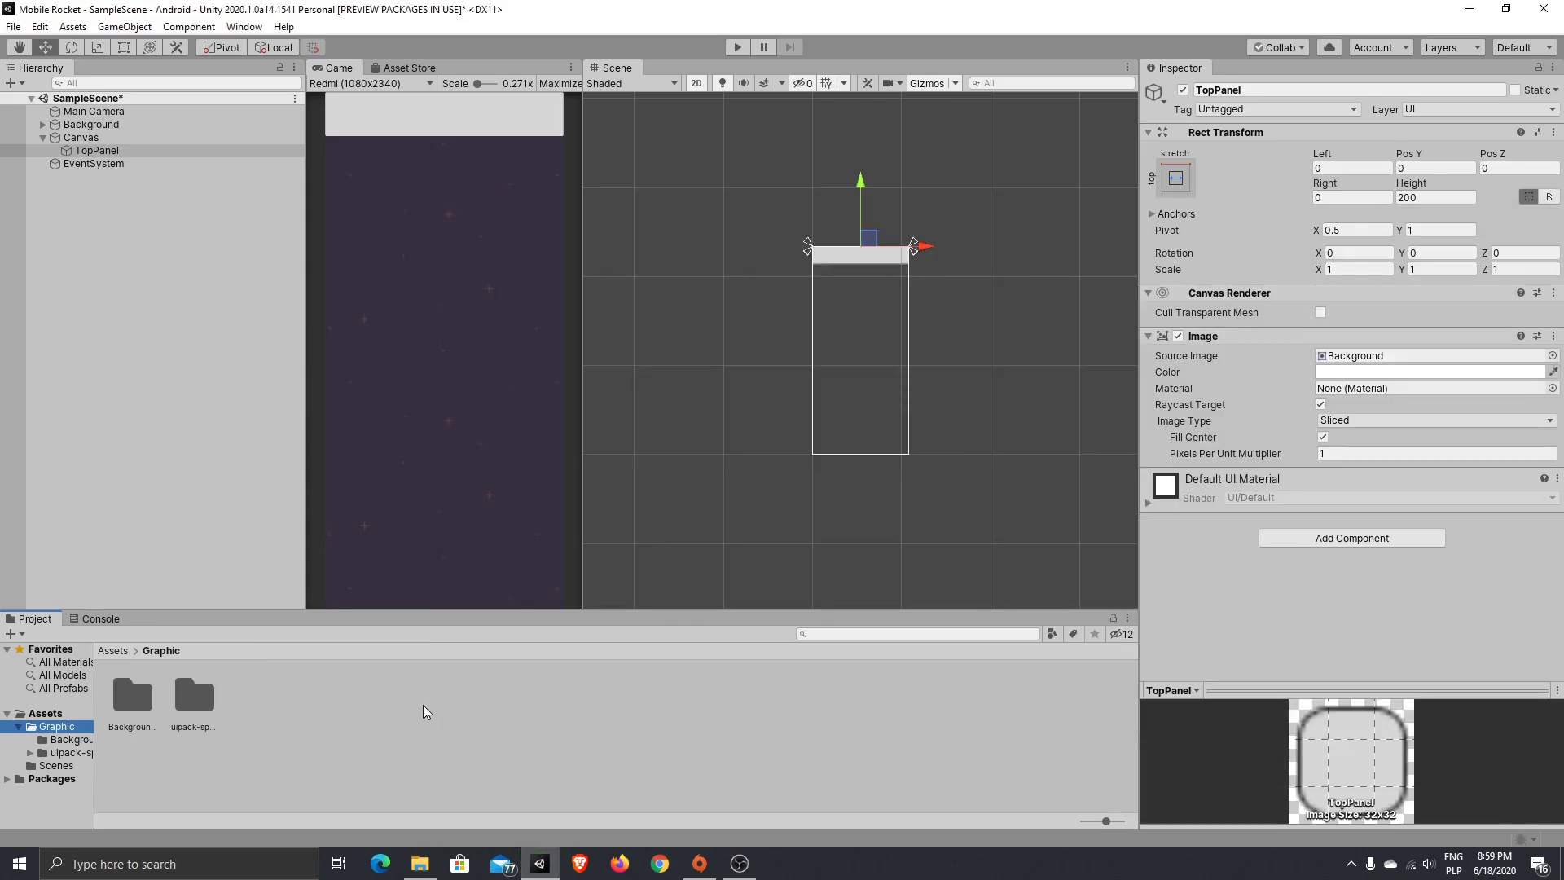
pyautogui.doubleClick(194, 697)
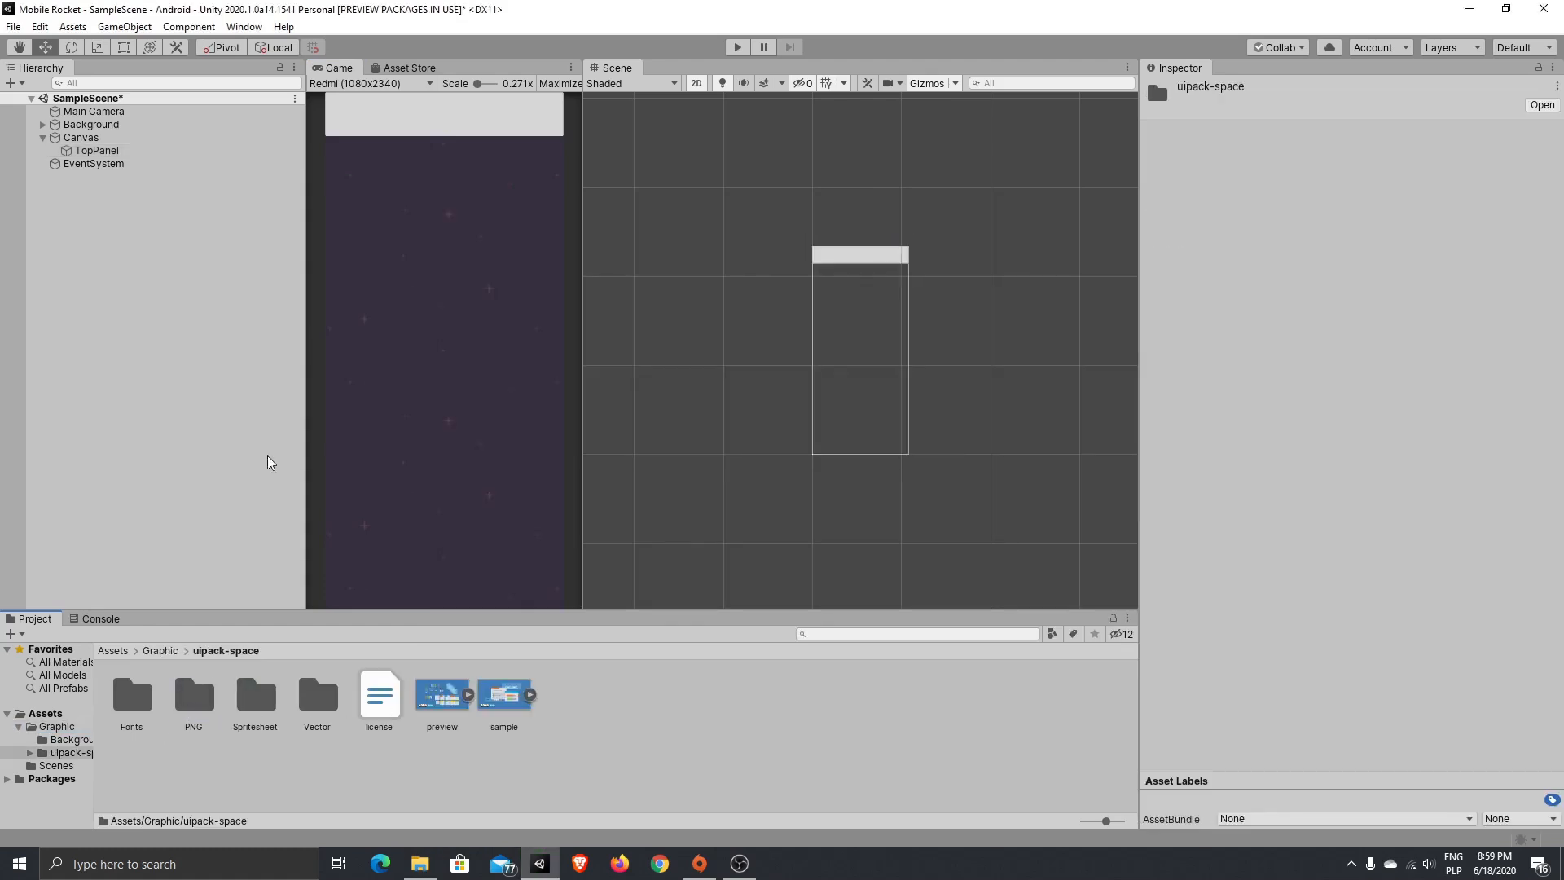
# - Add a UI Image as a child of TopPanel, rename it FuelBar and select it
pyautogui.rightClick(103, 149)
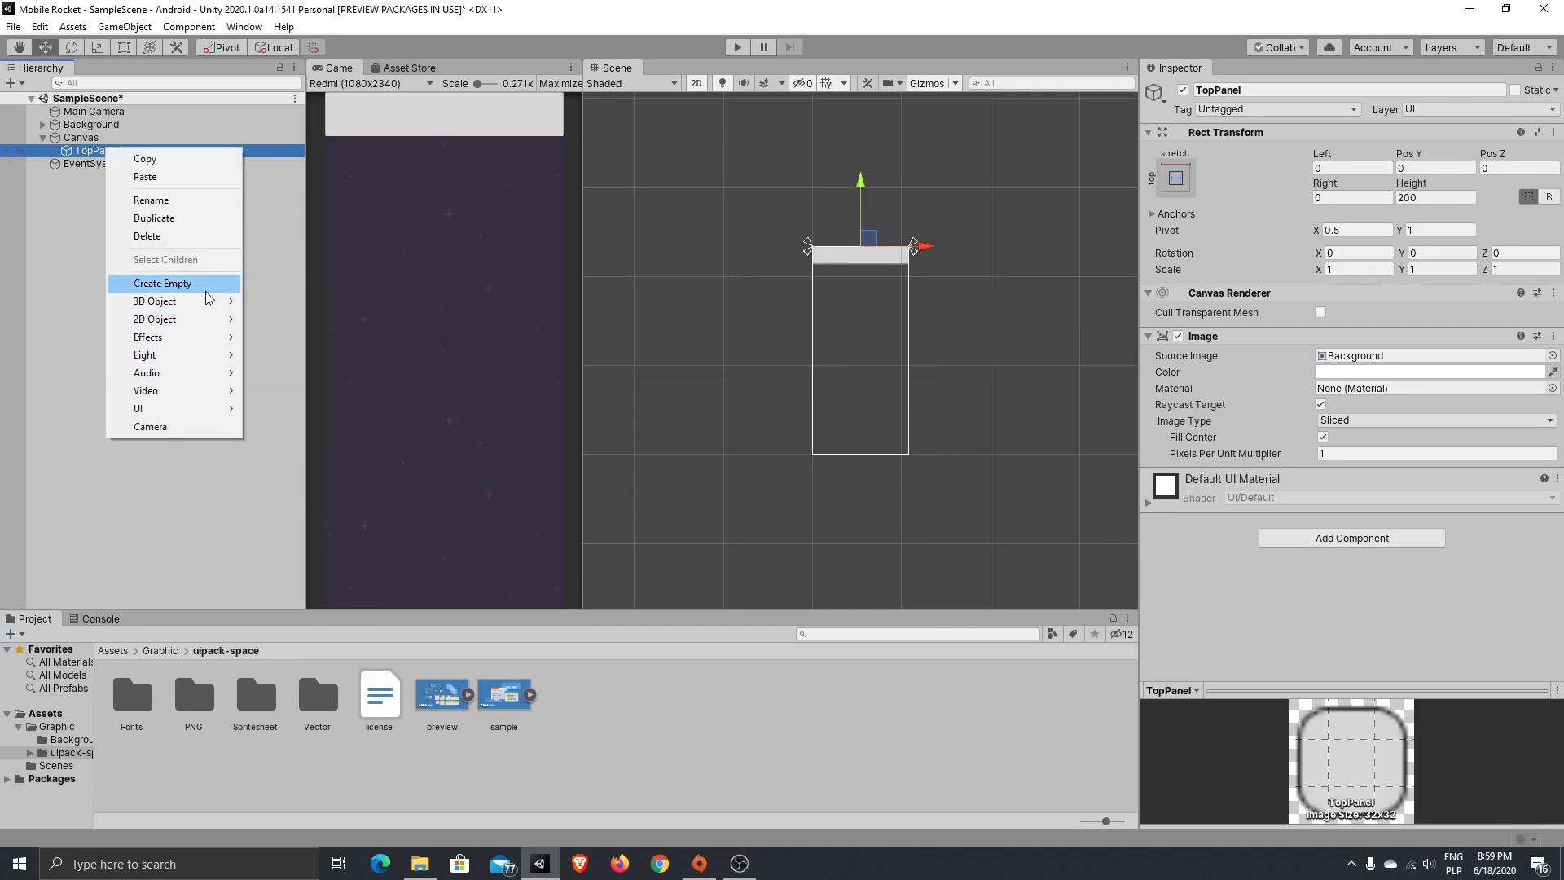
pyautogui.moveTo(221, 321)
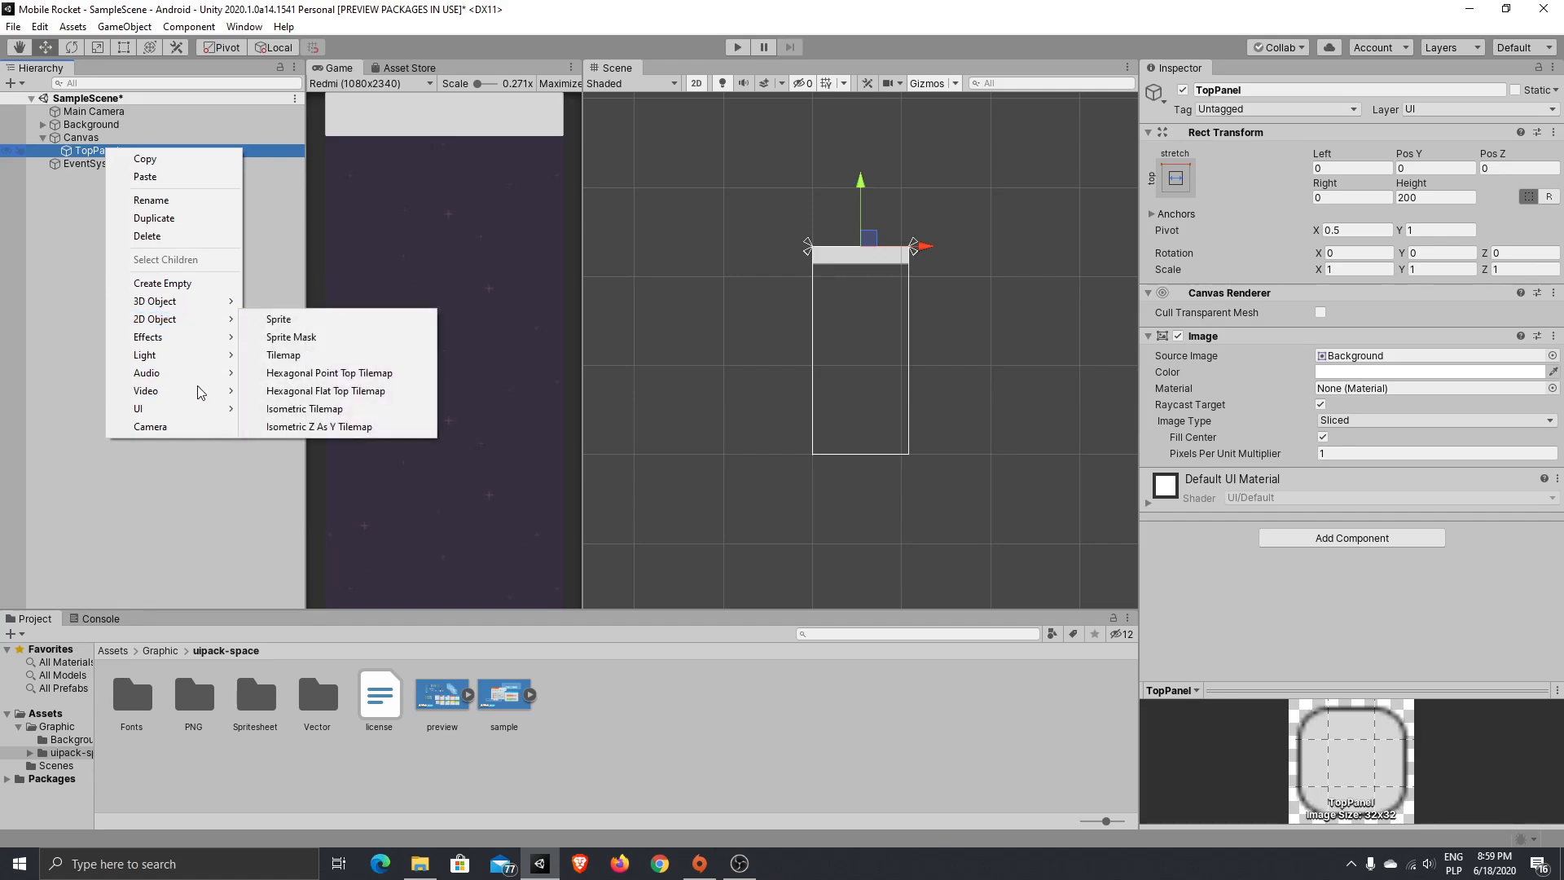
pyautogui.moveTo(198, 408)
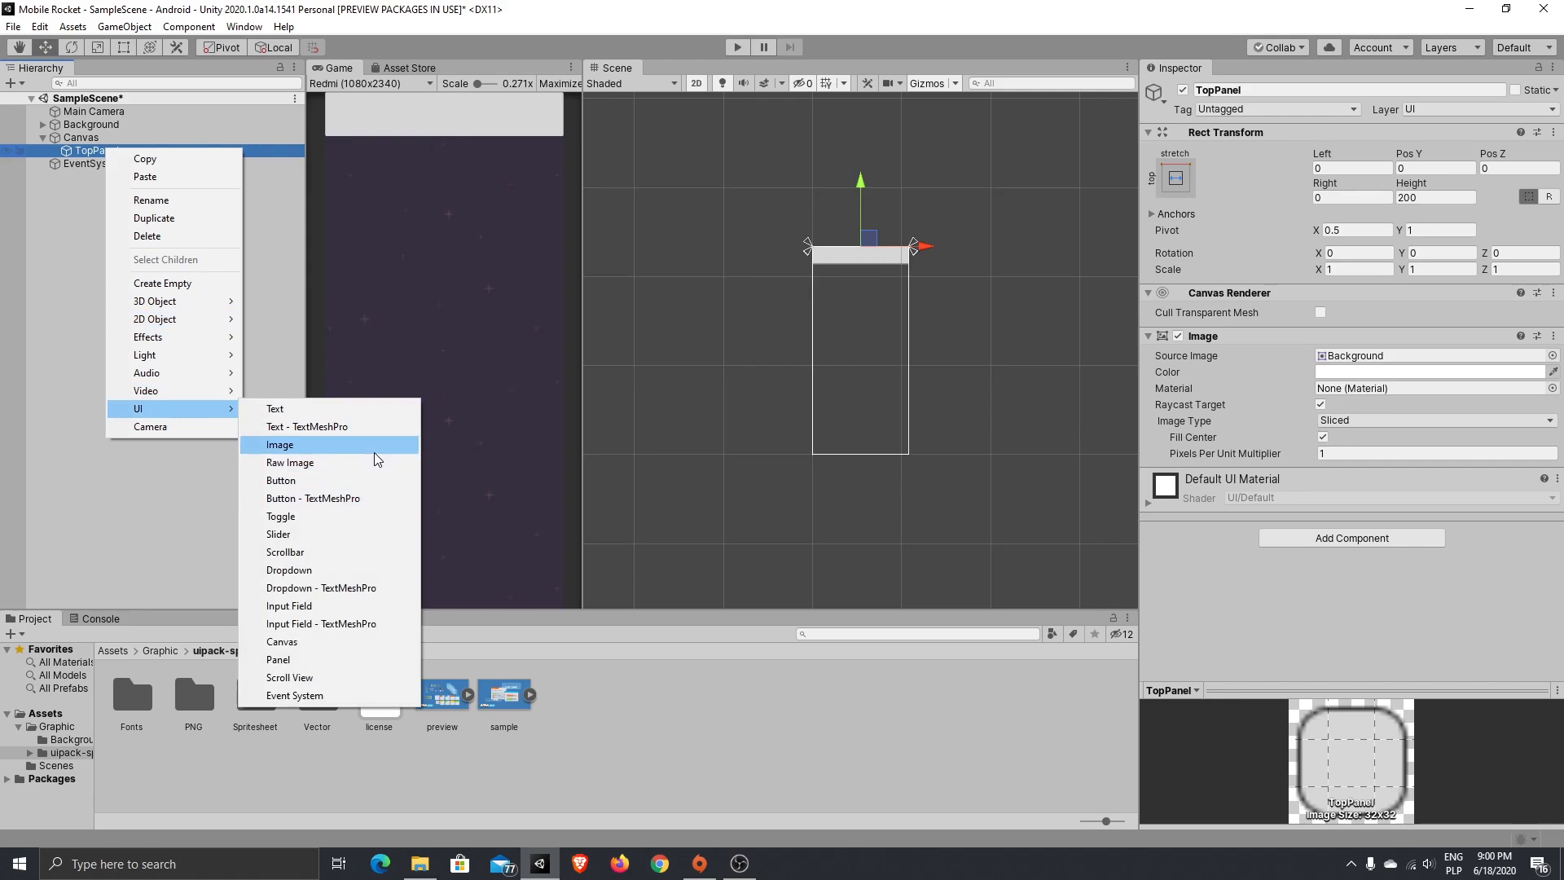
pyautogui.click(375, 447)
pyautogui.rightClick(134, 166)
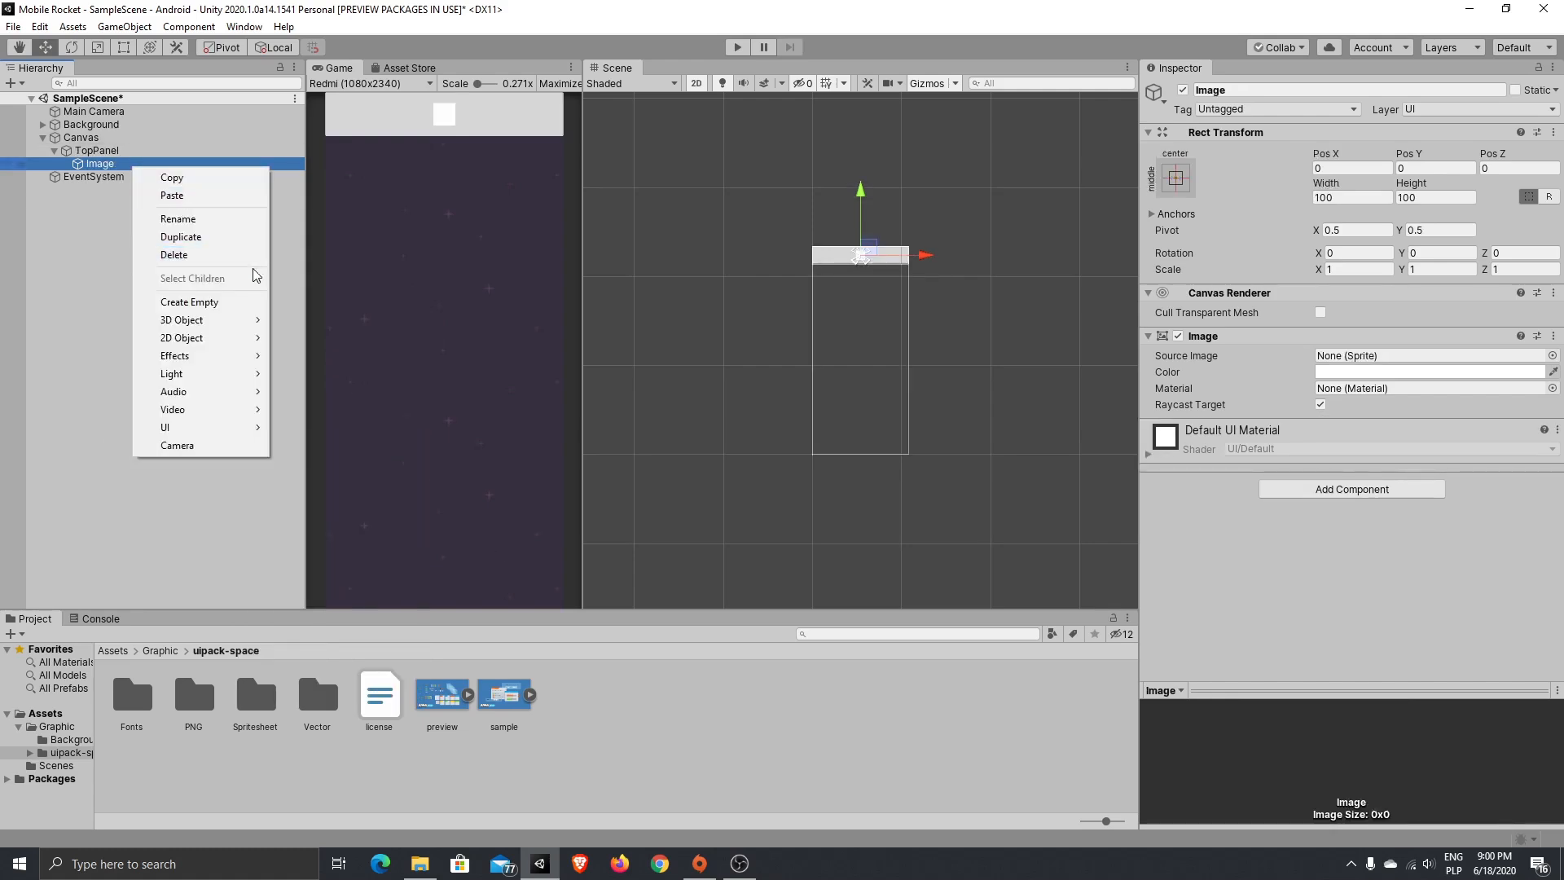
pyautogui.click(218, 215)
pyautogui.write('FuelBar')
pyautogui.click(239, 233)
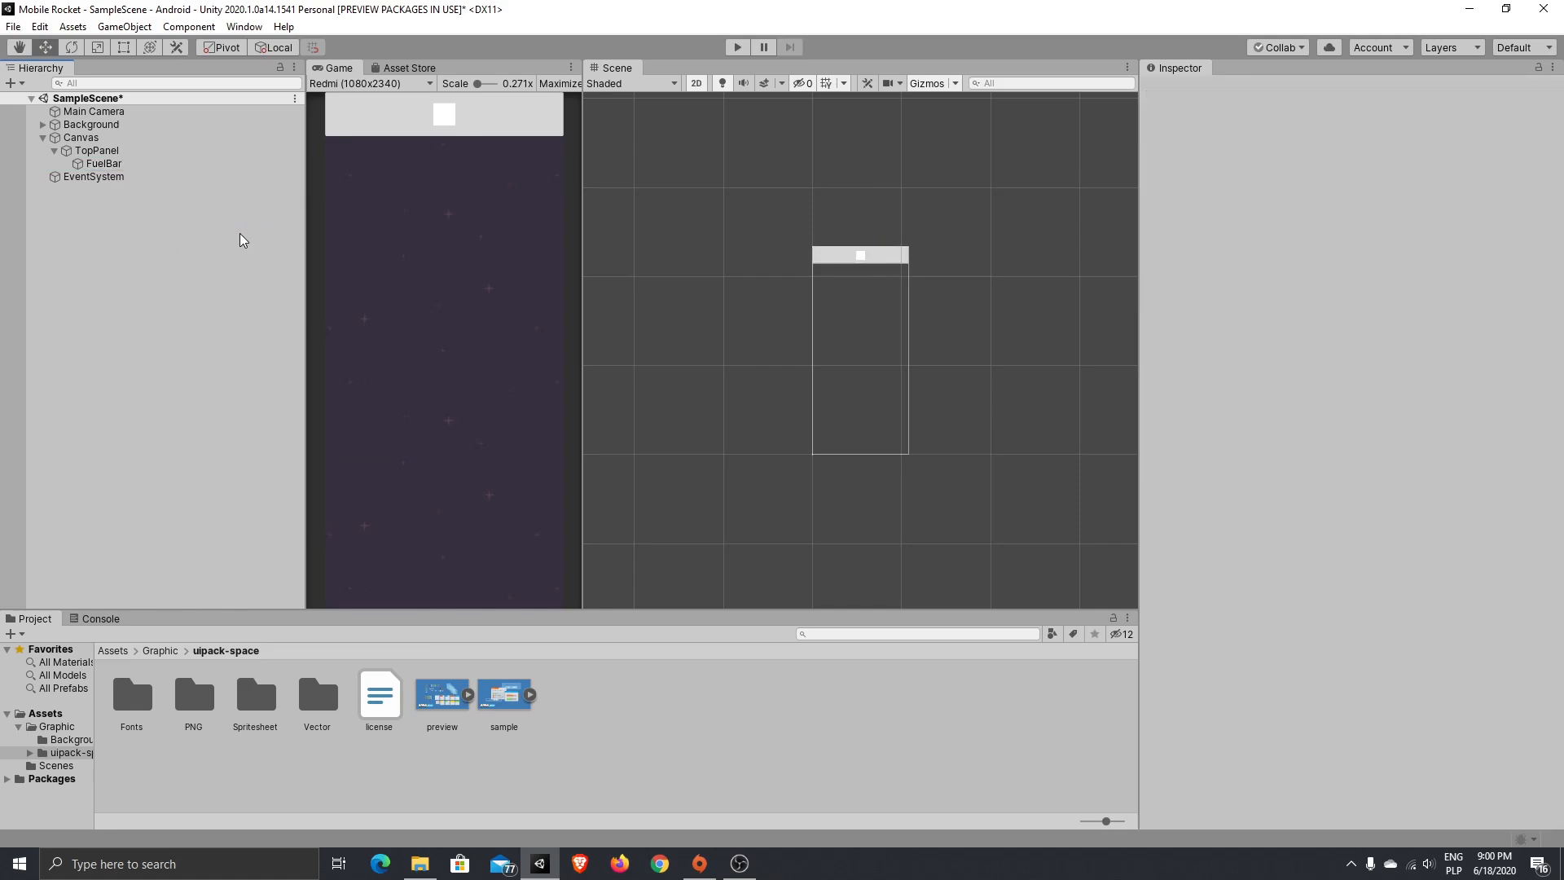
pyautogui.click(188, 167)
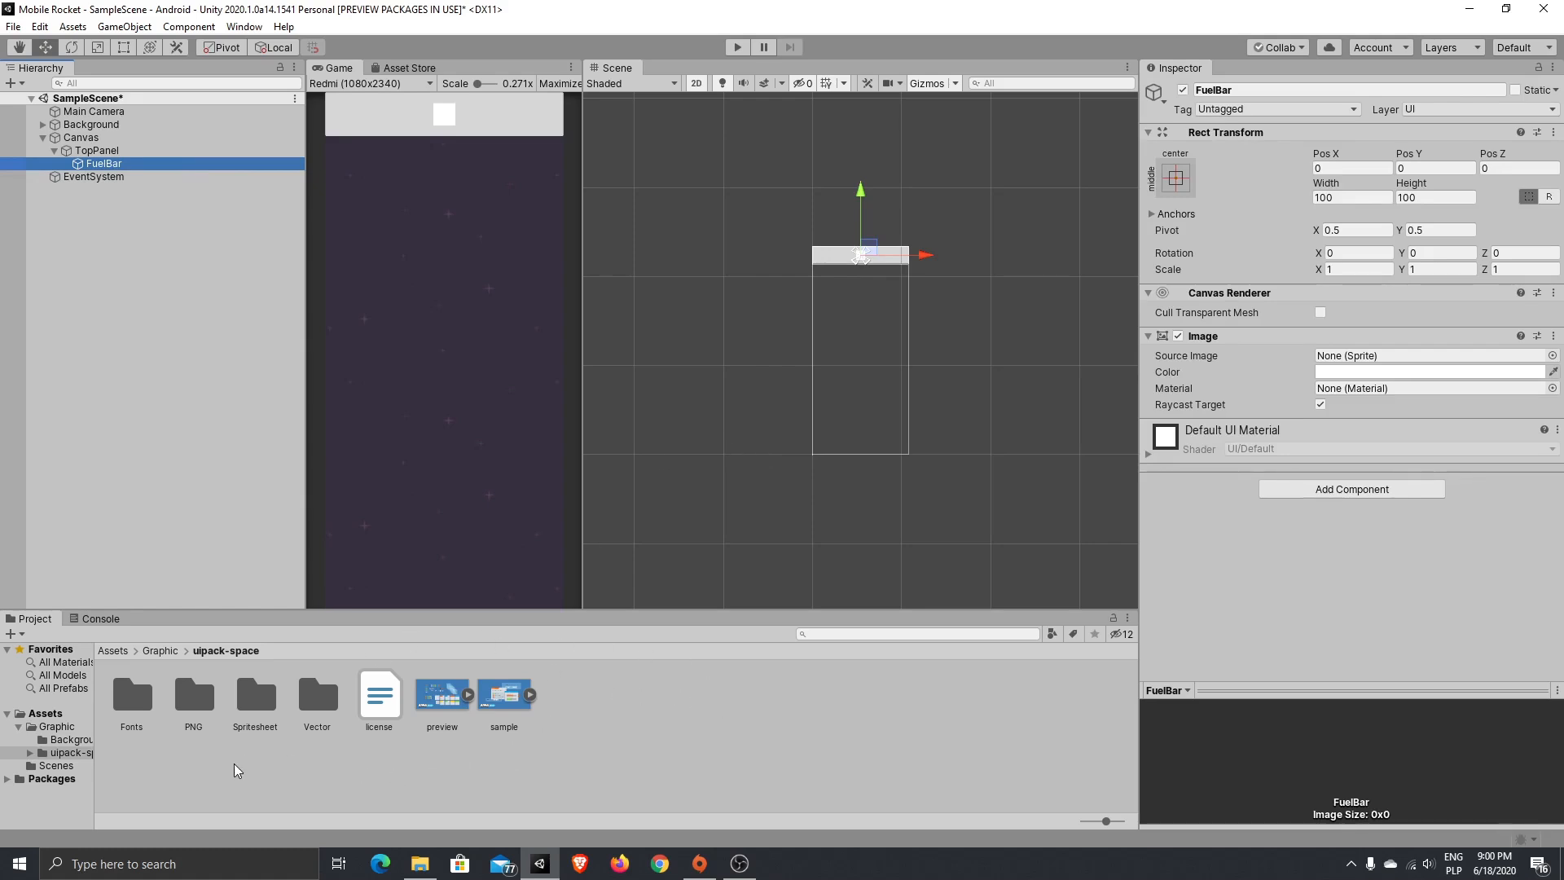
# - Open the squareRed sprite from the PNG folder in the Sprite Editor and set its right, bottom and left borders to 4
pyautogui.doubleClick(193, 698)
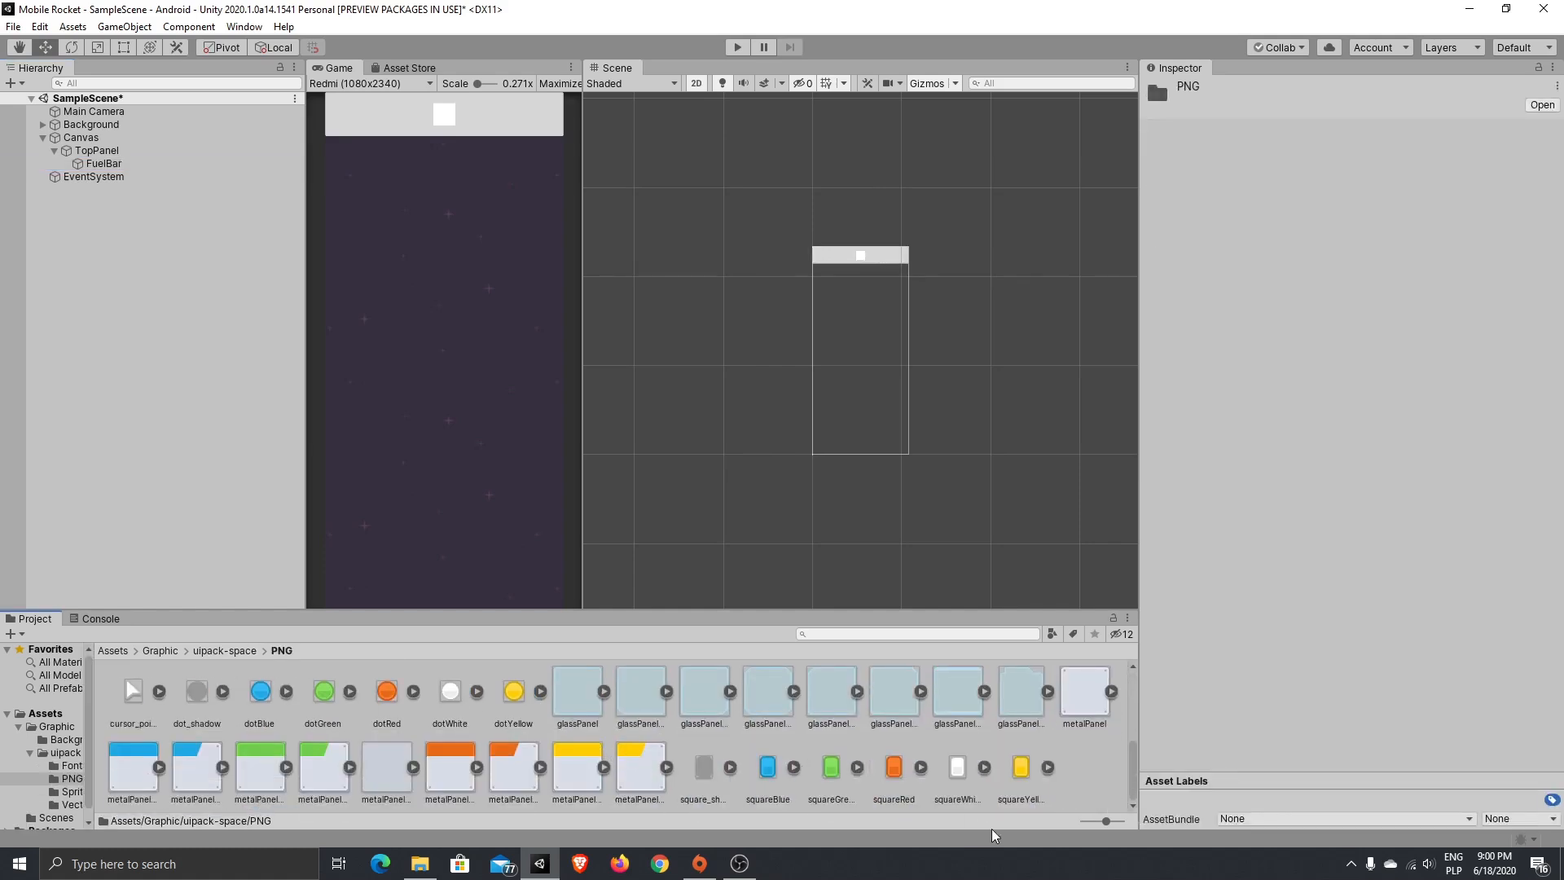
pyautogui.click(896, 774)
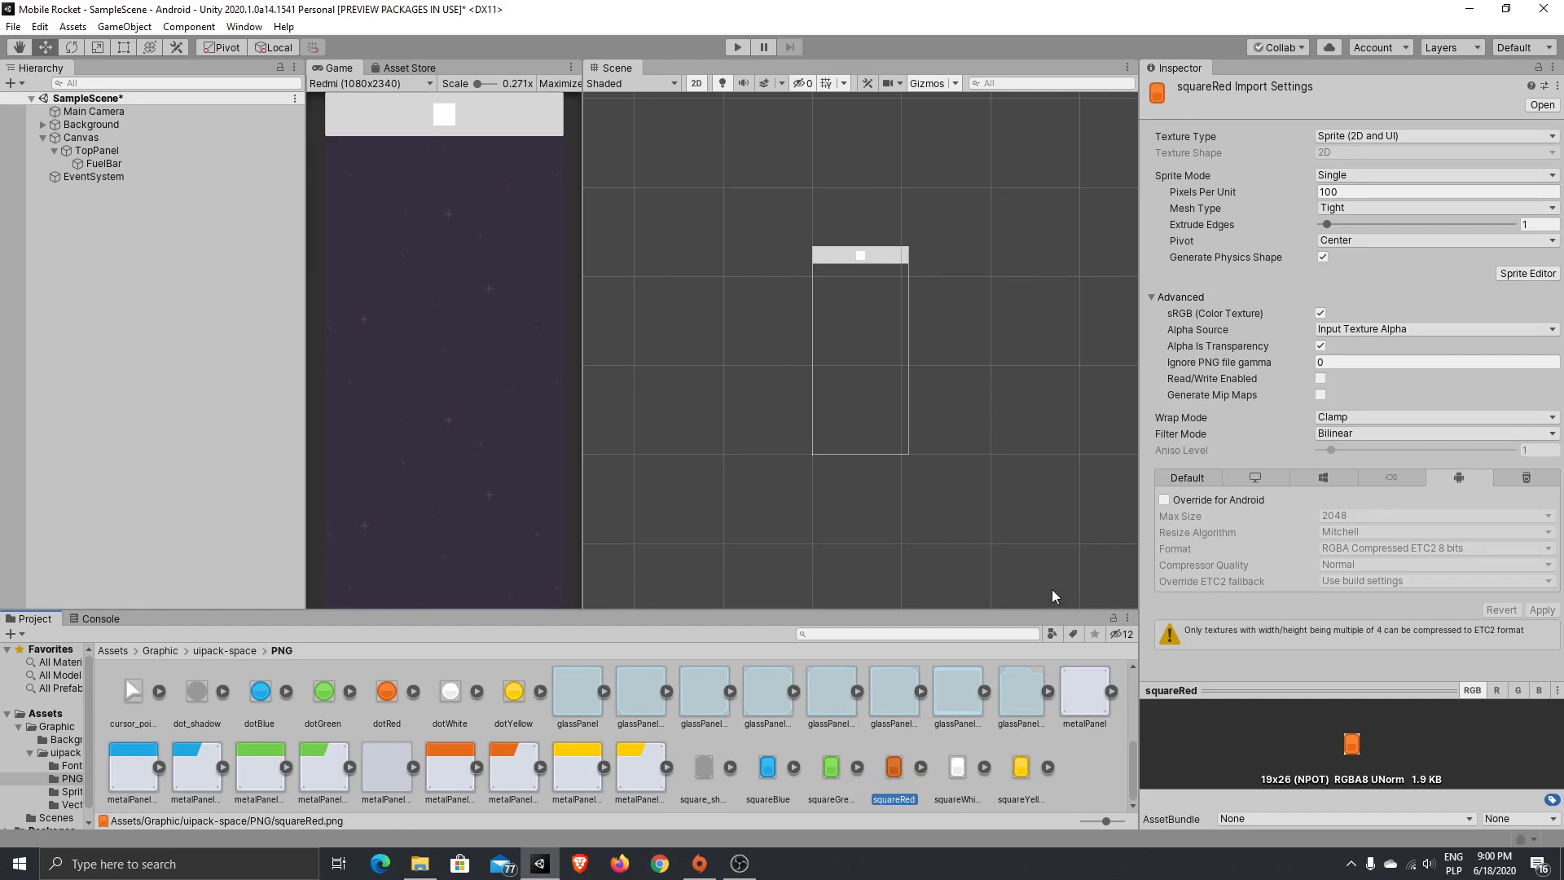
pyautogui.click(1280, 190)
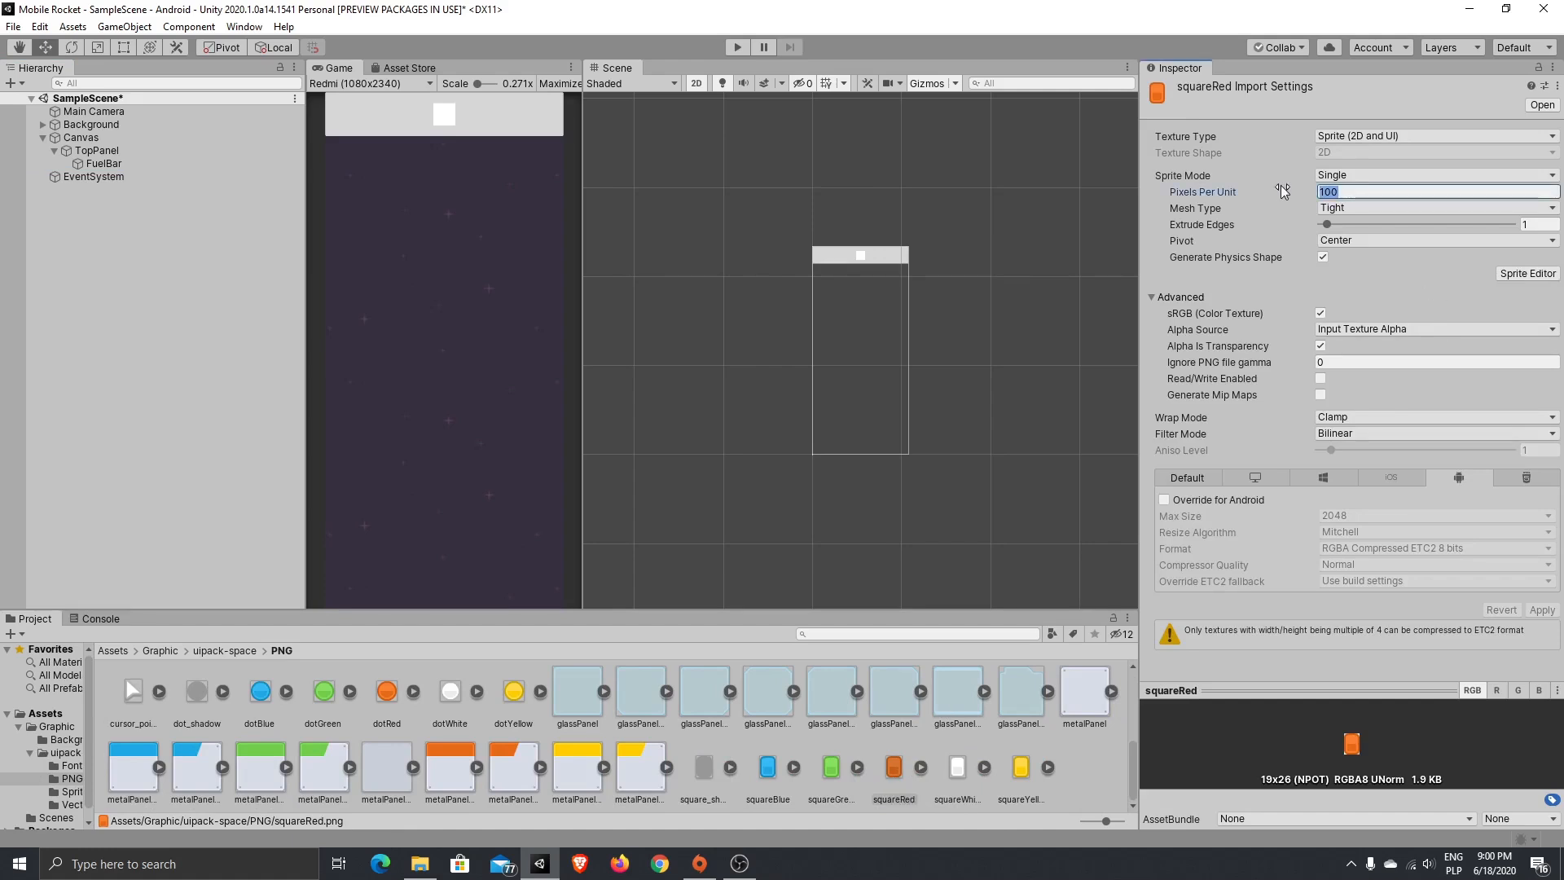
pyautogui.click(1526, 276)
pyautogui.moveTo(1038, 438); pyautogui.dragTo(926, 438)
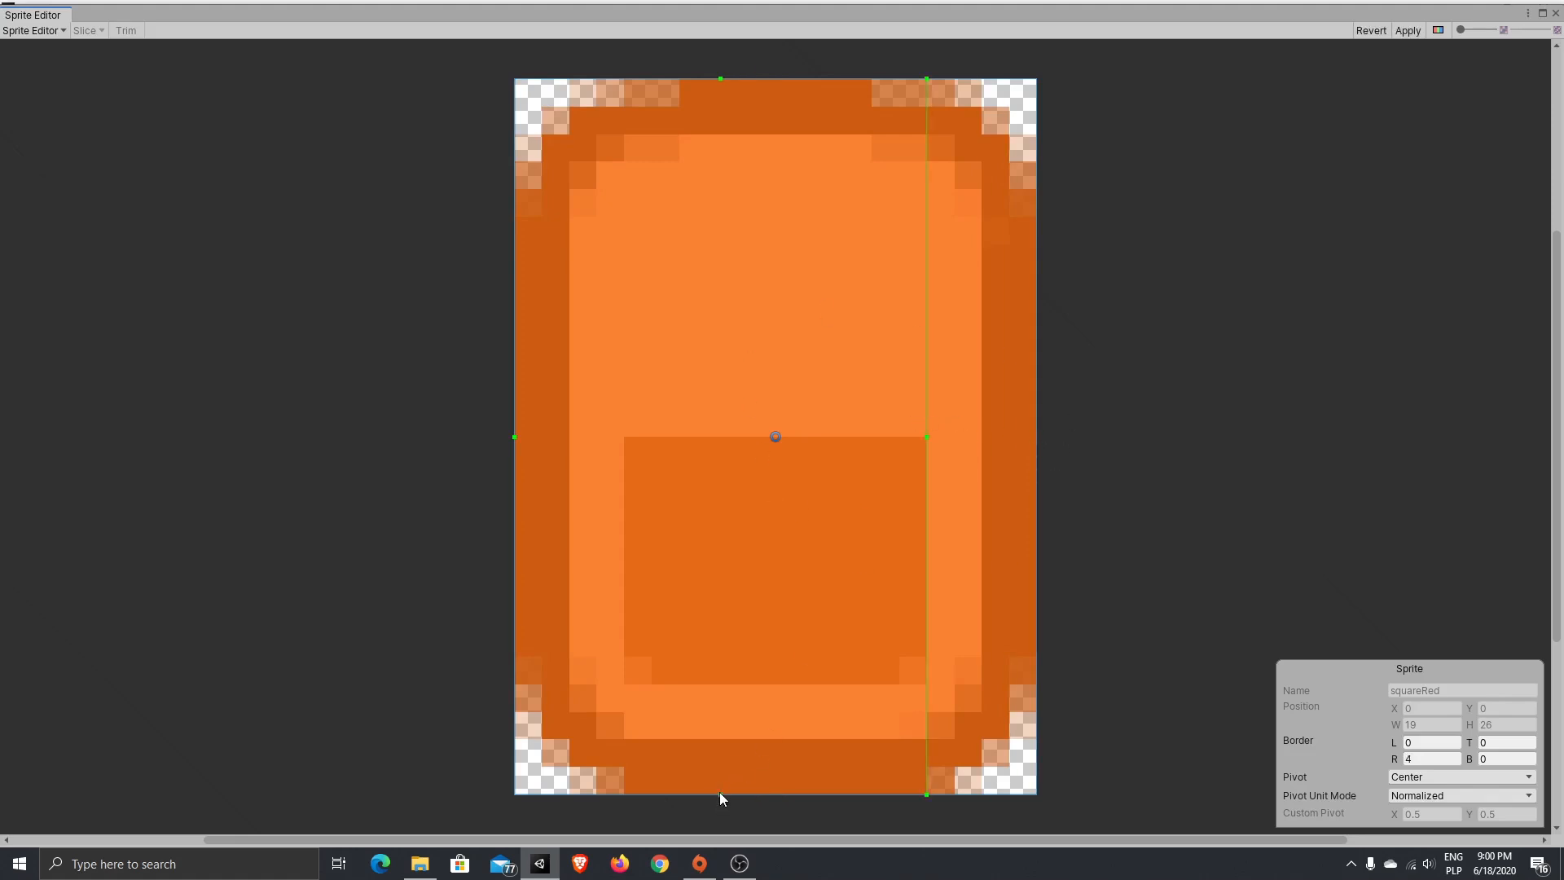
pyautogui.moveTo(718, 794); pyautogui.dragTo(729, 684)
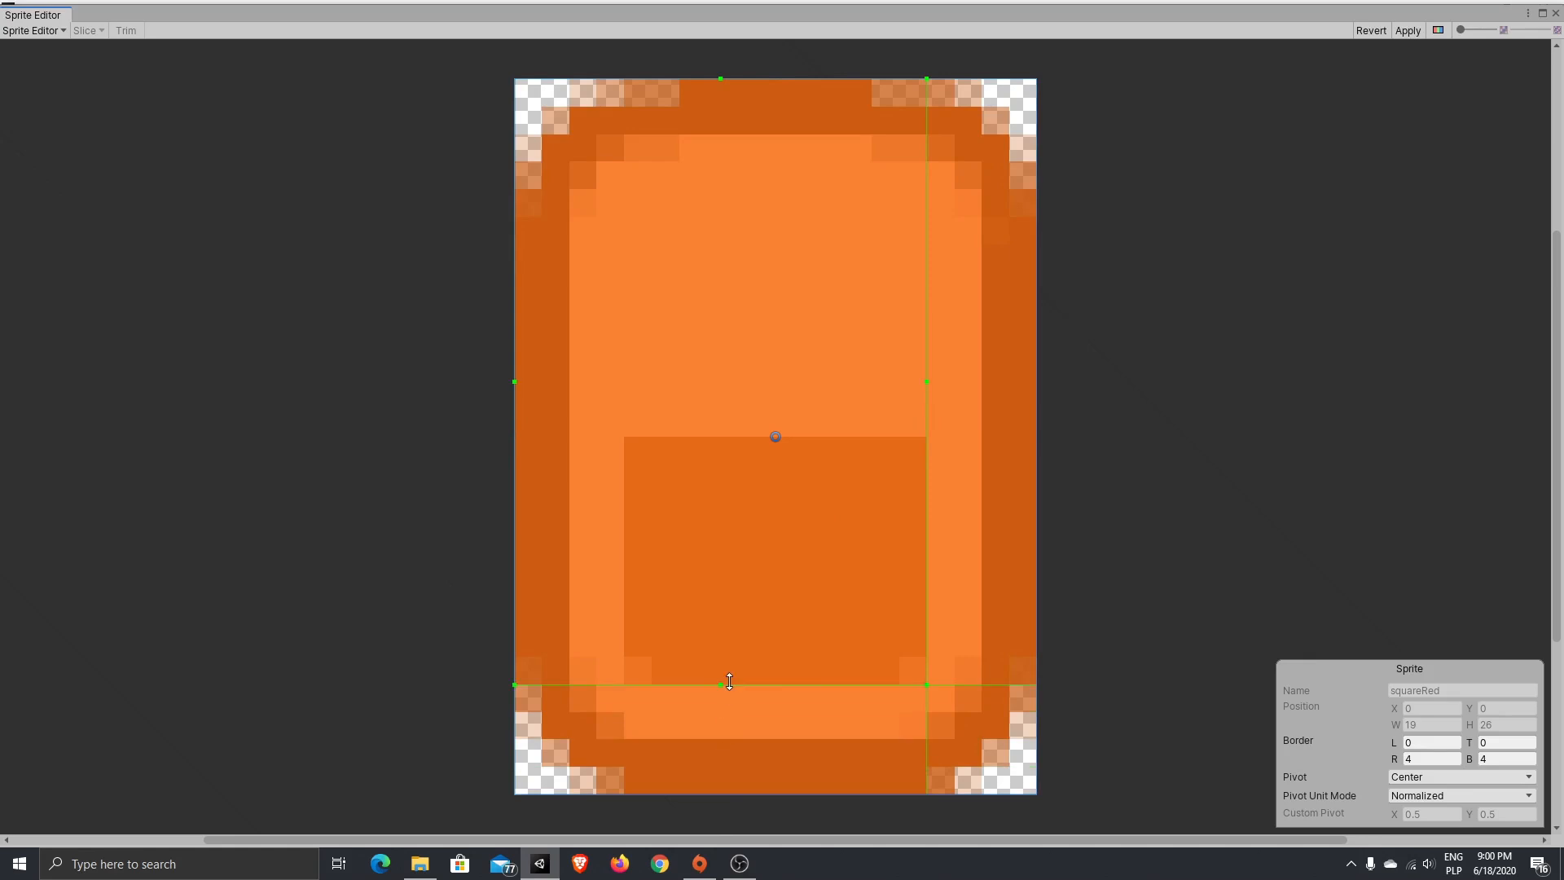
pyautogui.moveTo(515, 397); pyautogui.dragTo(624, 395)
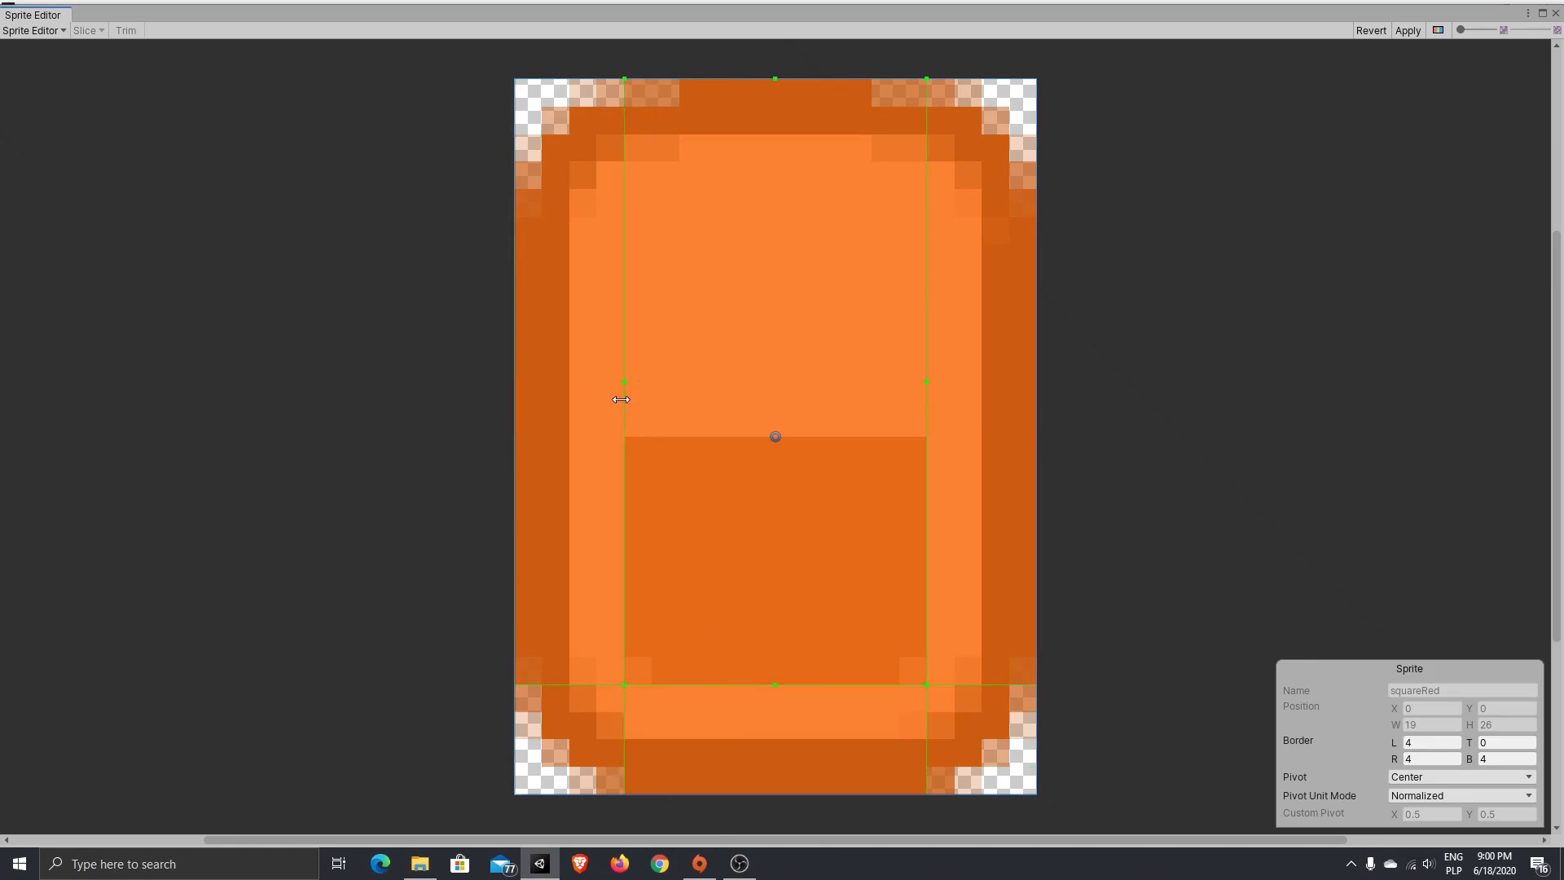
# - Set squareRed's top border to 5, keep the right border at 4, and close the Sprite Editor, applying the import settings
pyautogui.click(773, 72)
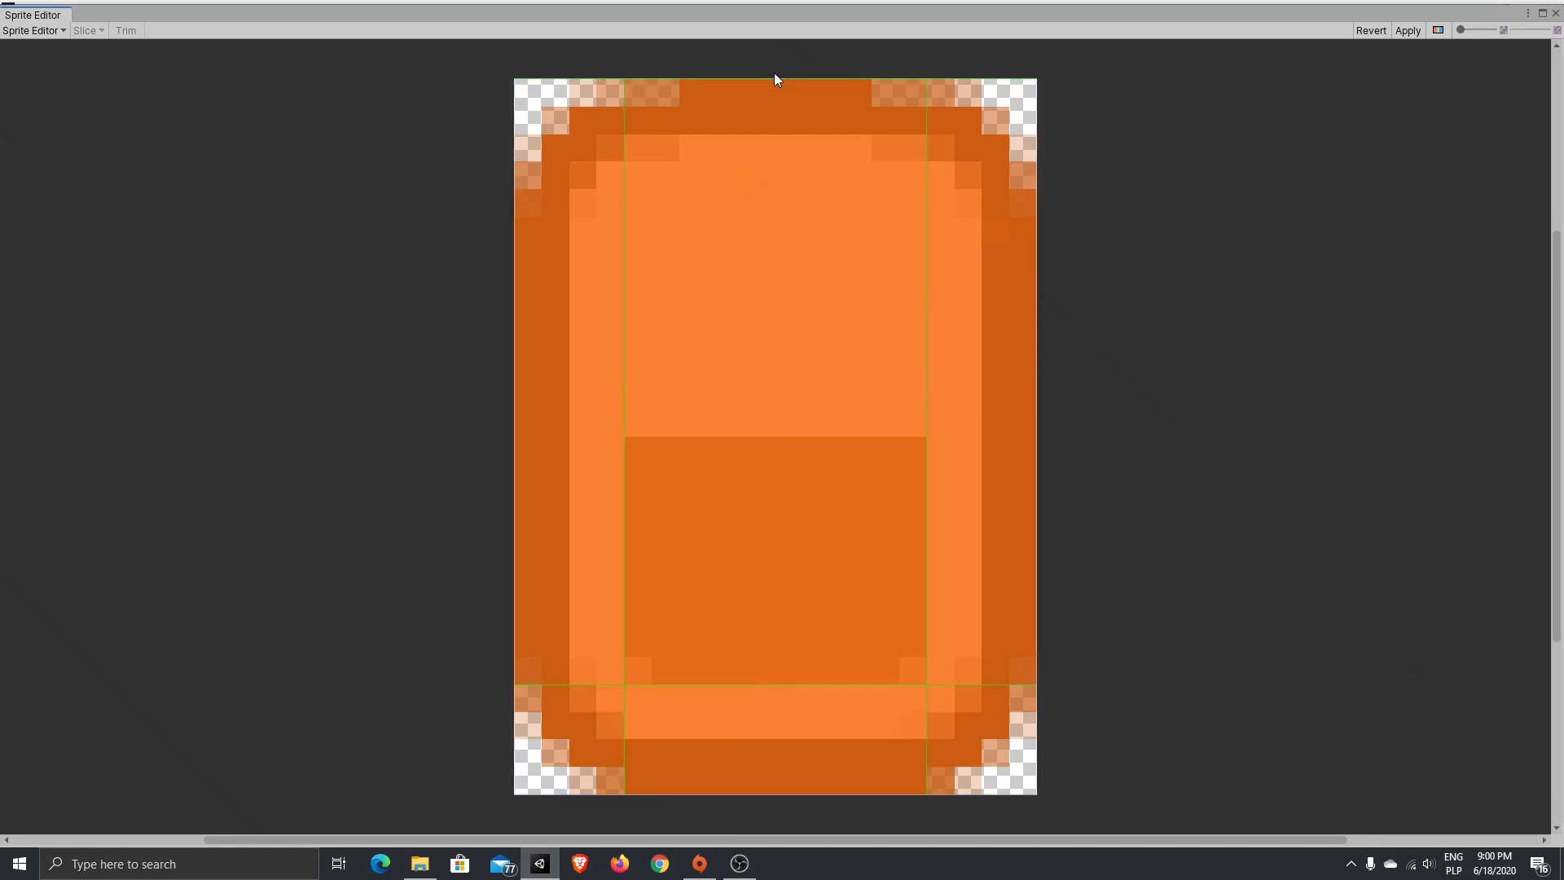
pyautogui.click(774, 96)
pyautogui.moveTo(774, 79); pyautogui.dragTo(774, 216)
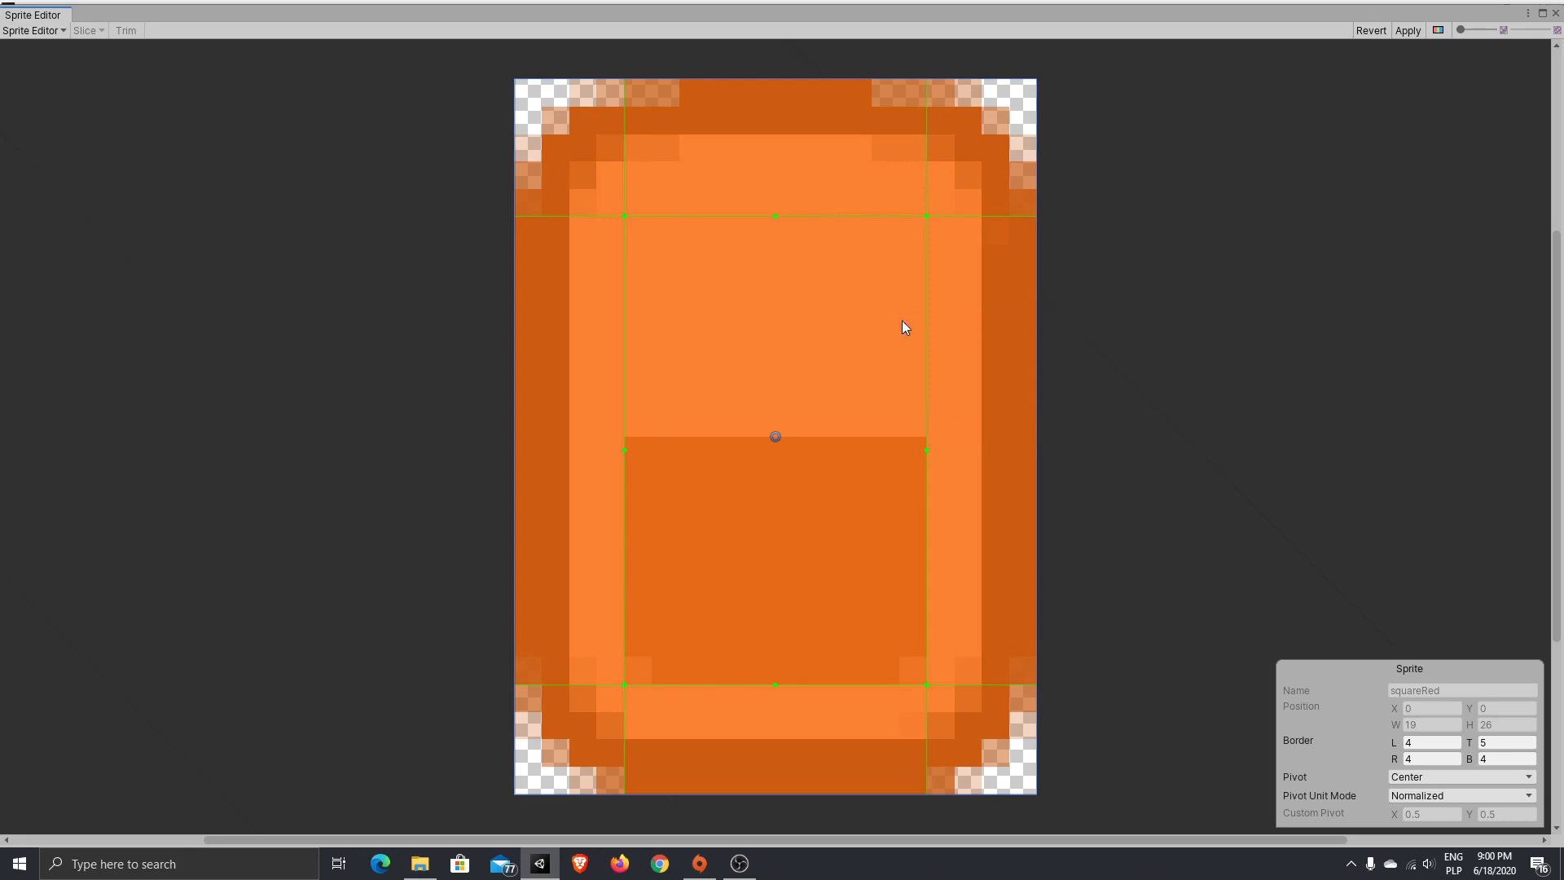
pyautogui.moveTo(929, 450); pyautogui.dragTo(1070, 450)
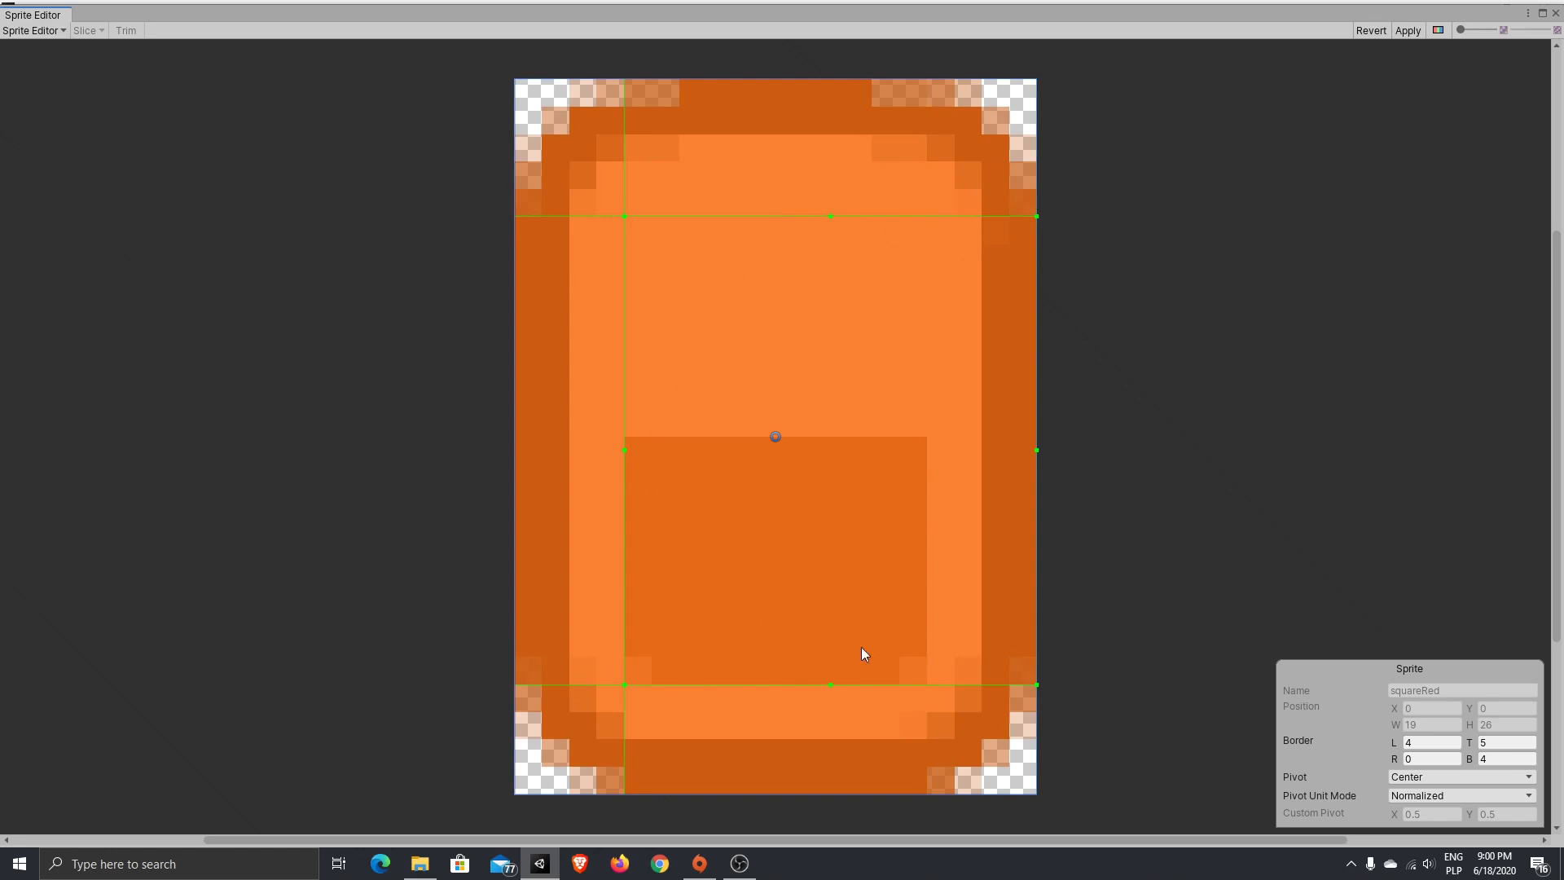
pyautogui.moveTo(1039, 452); pyautogui.dragTo(929, 450)
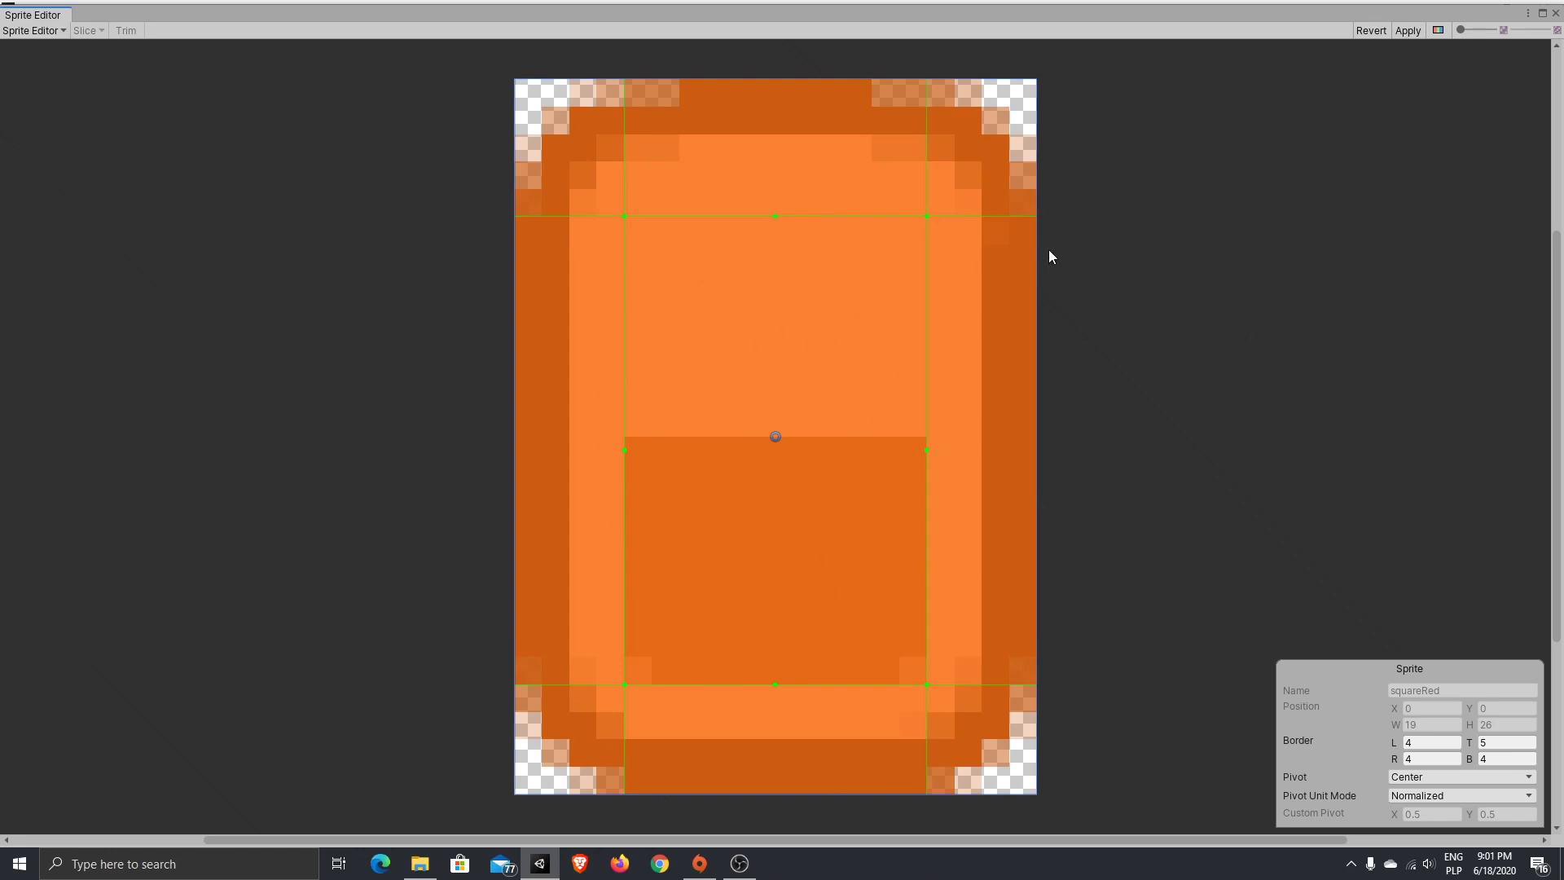
pyautogui.click(1556, 13)
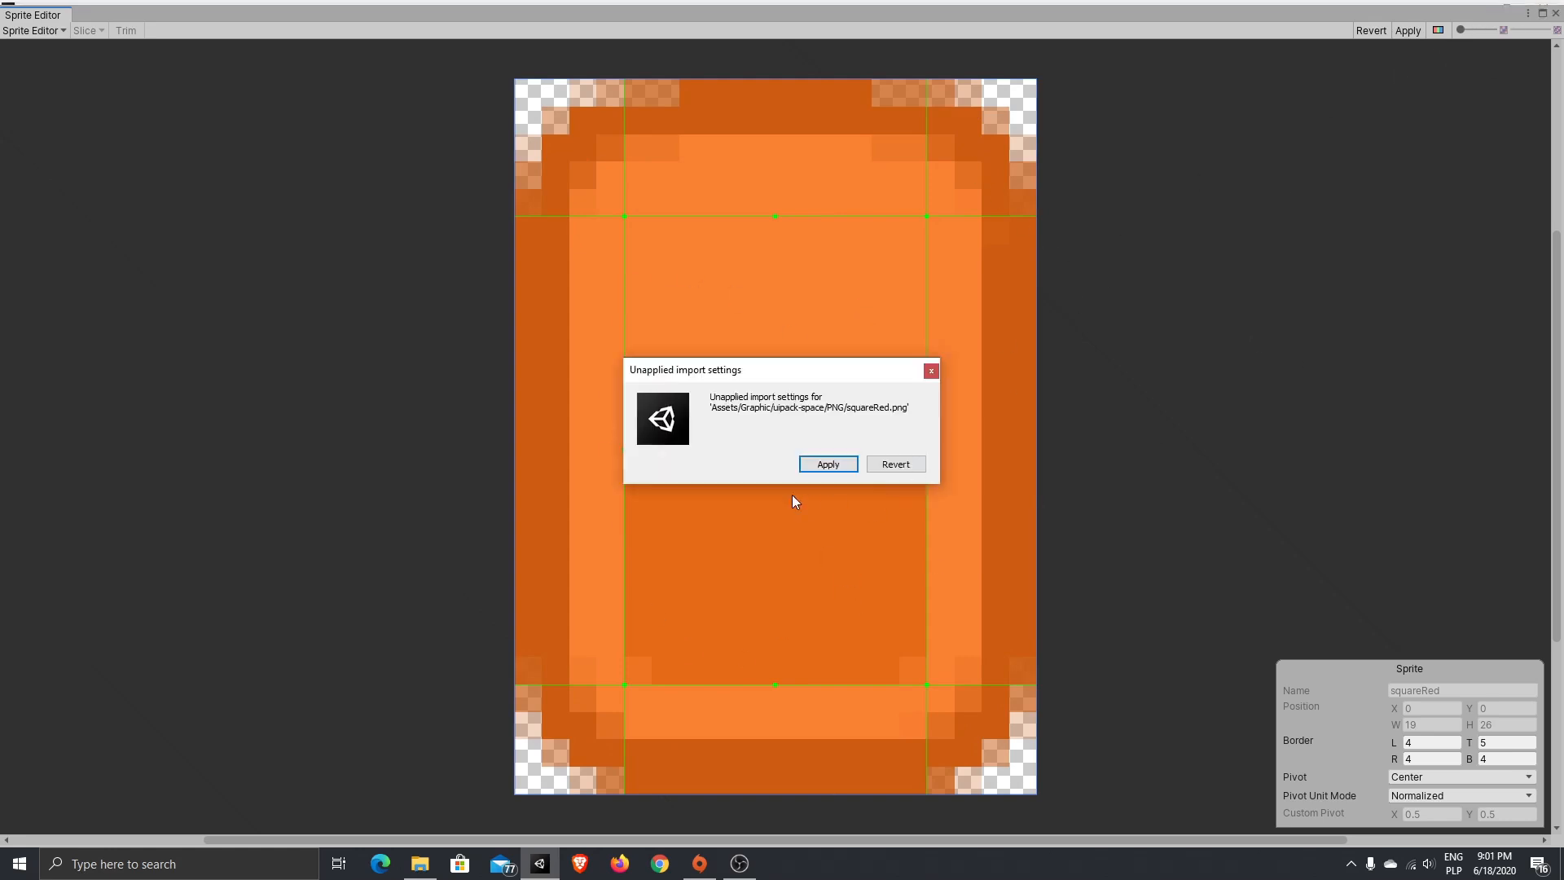
pyautogui.click(844, 462)
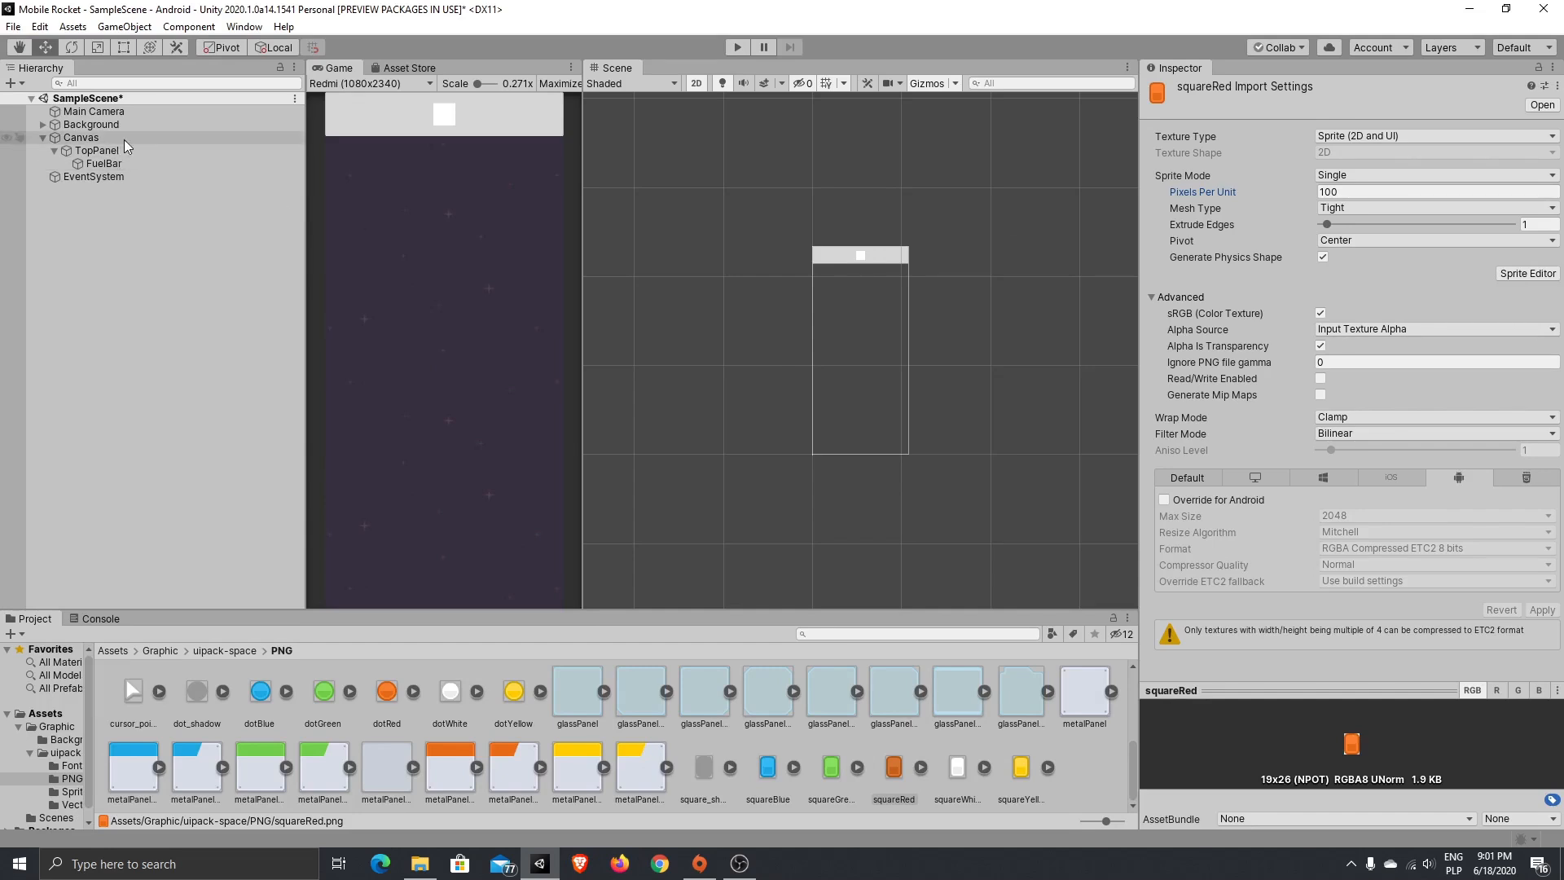
# - Assign squareRed as FuelBar's source image and stretch its anchors in both directions, setting the position as well
pyautogui.click(140, 163)
pyautogui.moveTo(888, 775); pyautogui.dragTo(1391, 360)
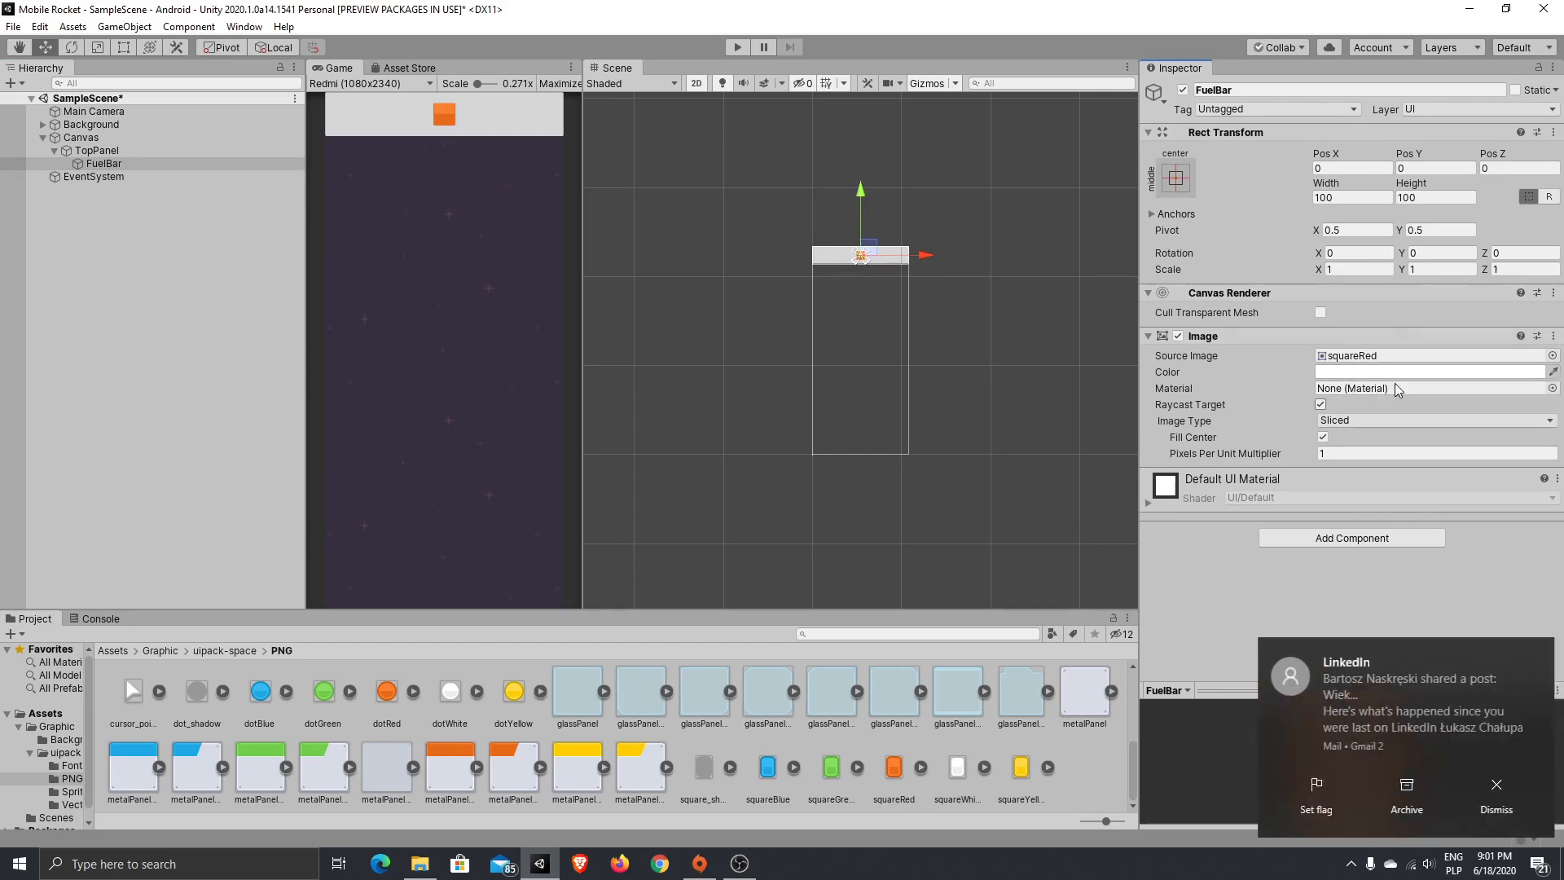
pyautogui.click(1181, 186)
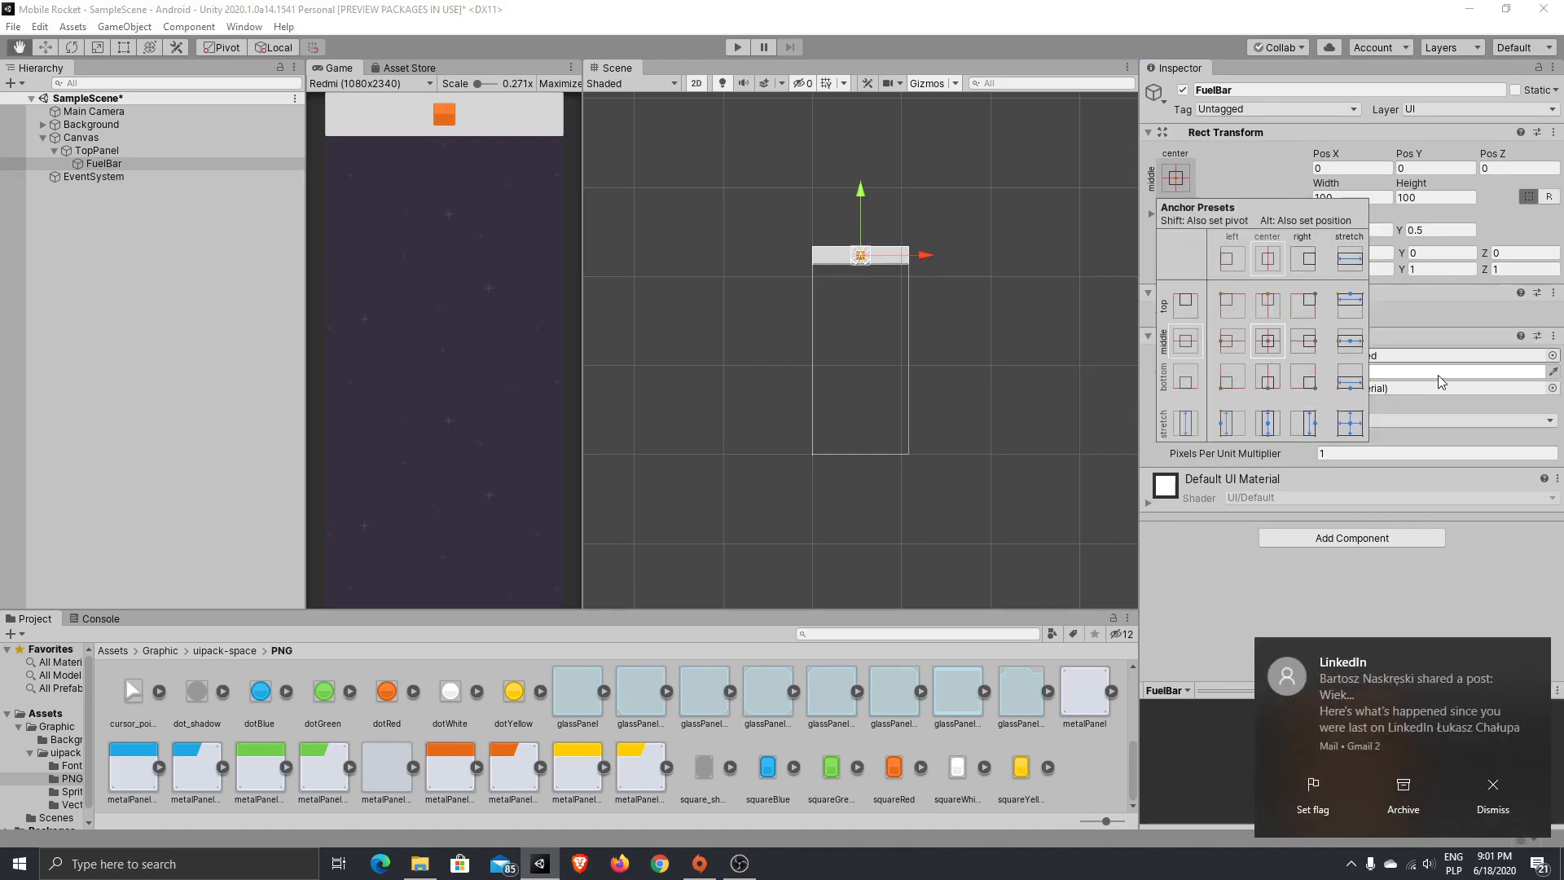
pyautogui.keyDown('alt'); pyautogui.click(1350, 422); pyautogui.keyUp('alt')
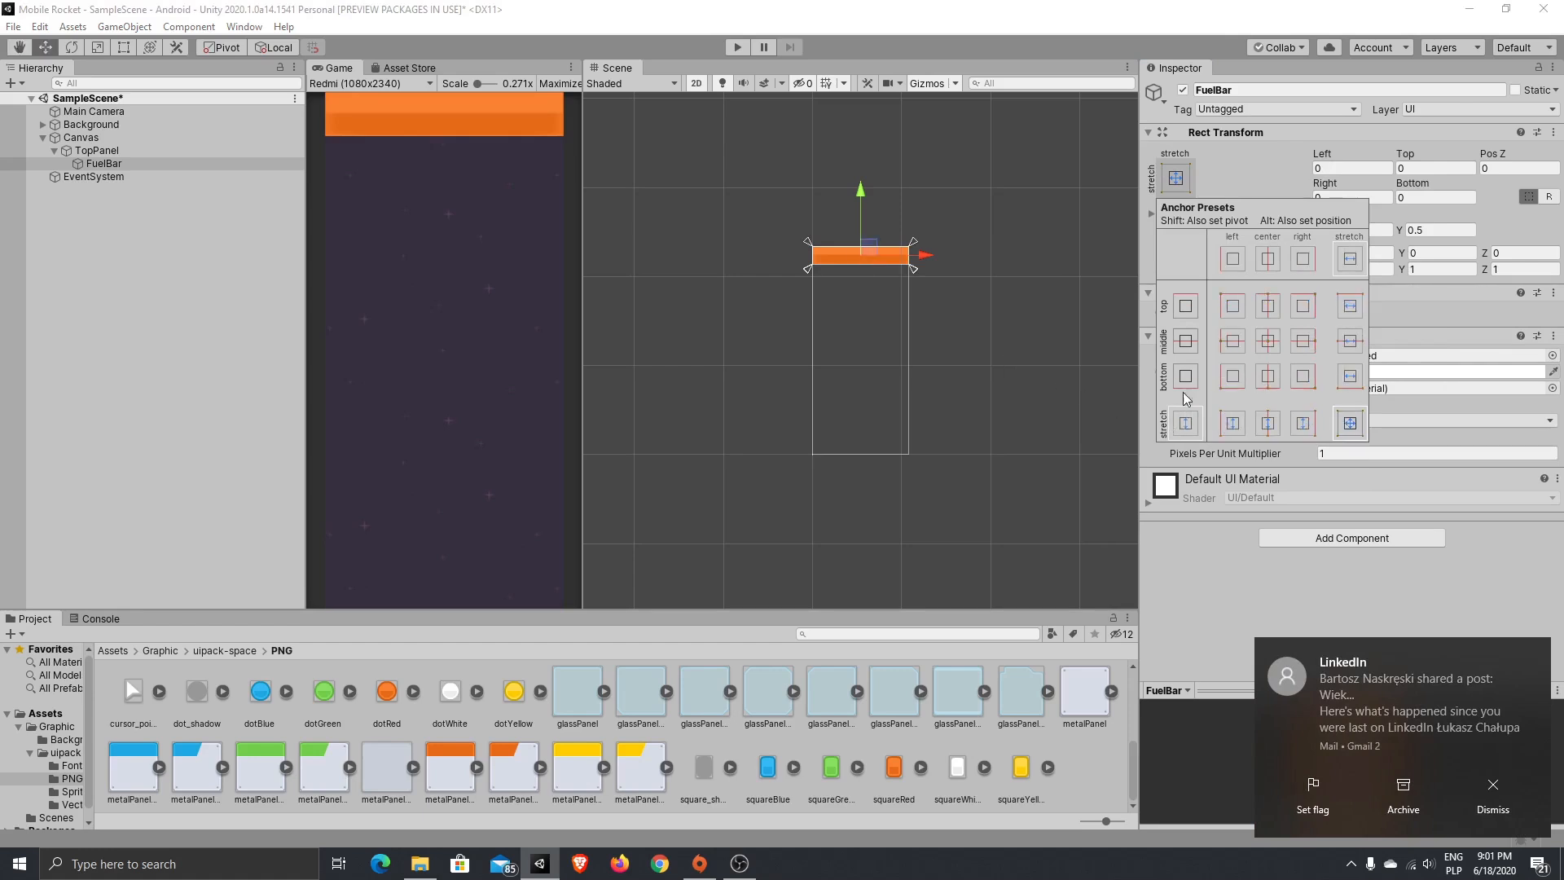
pyautogui.click(1297, 159)
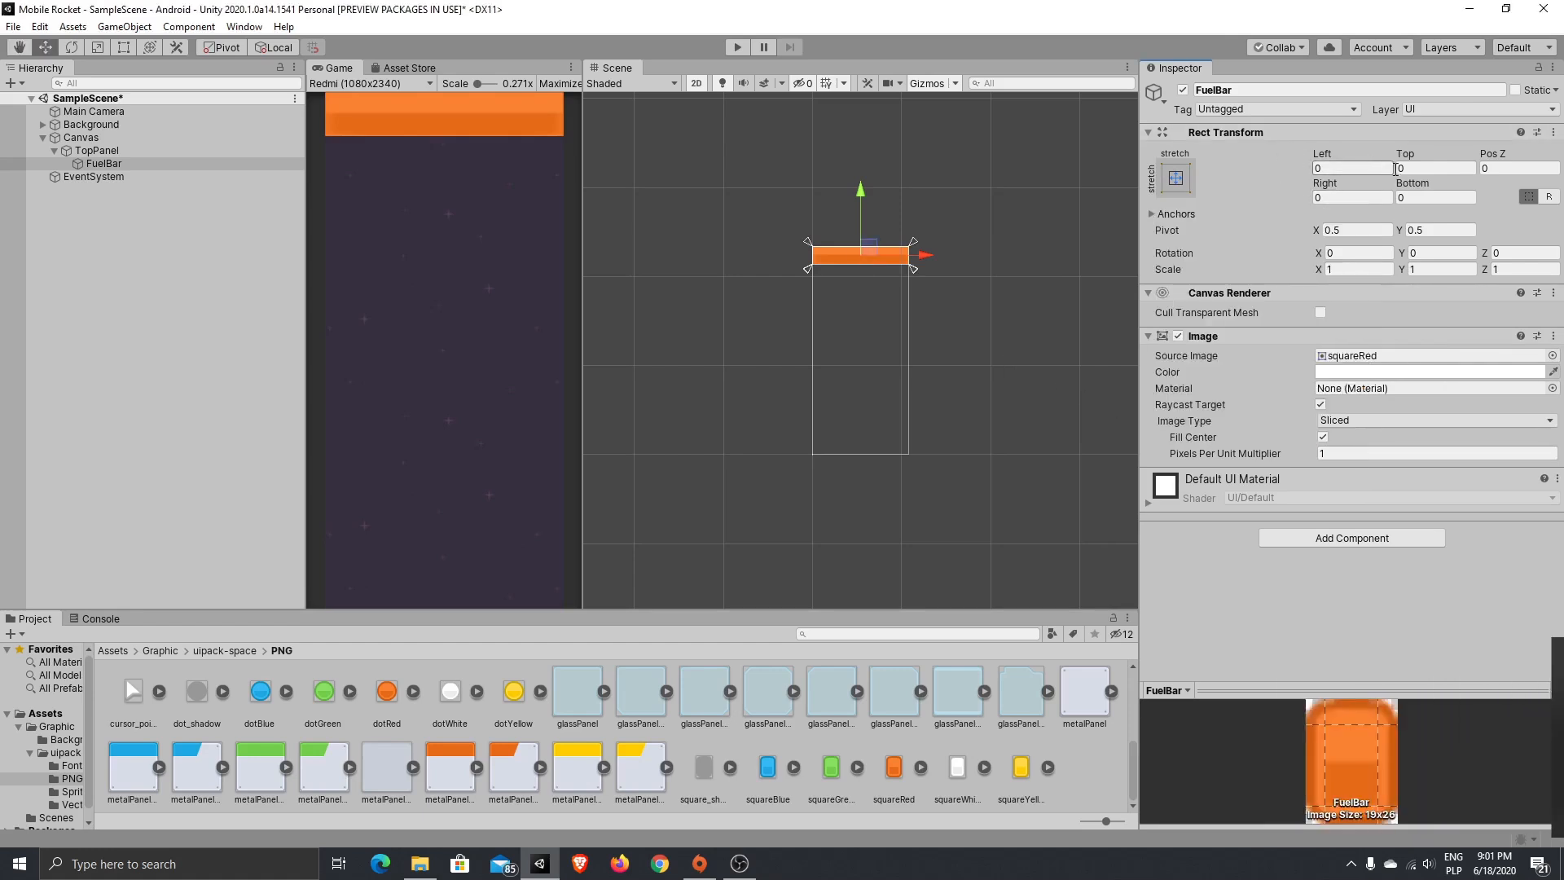
# - Set FuelBar's offsets to Left 50, Top 50, Bottom 50 and Right 500
pyautogui.click(1336, 168)
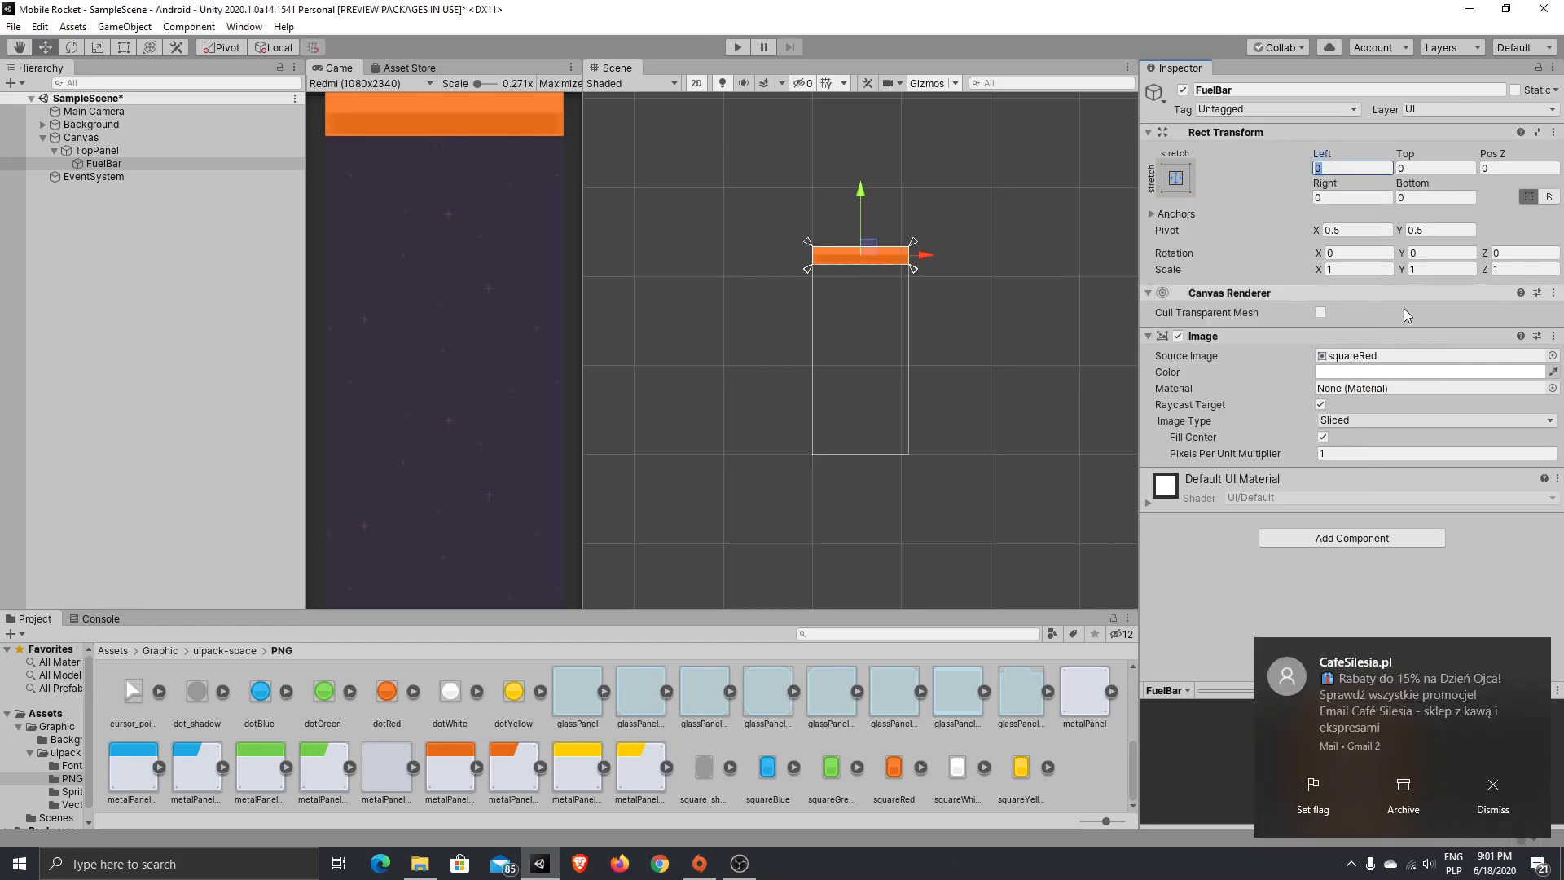
pyautogui.write('50')
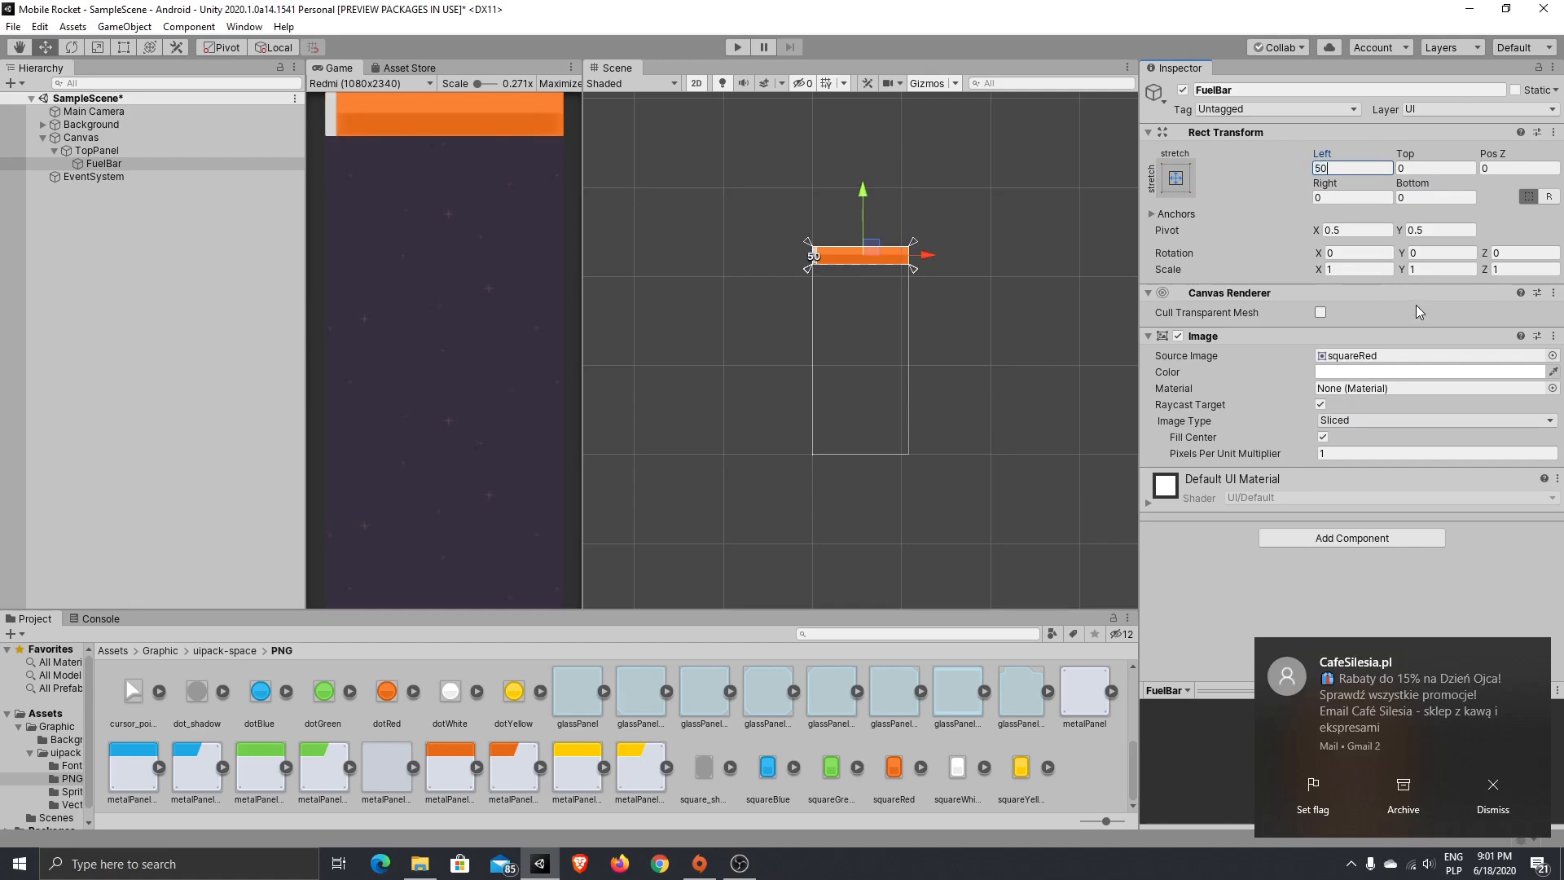
pyautogui.click(1407, 170)
pyautogui.write('50')
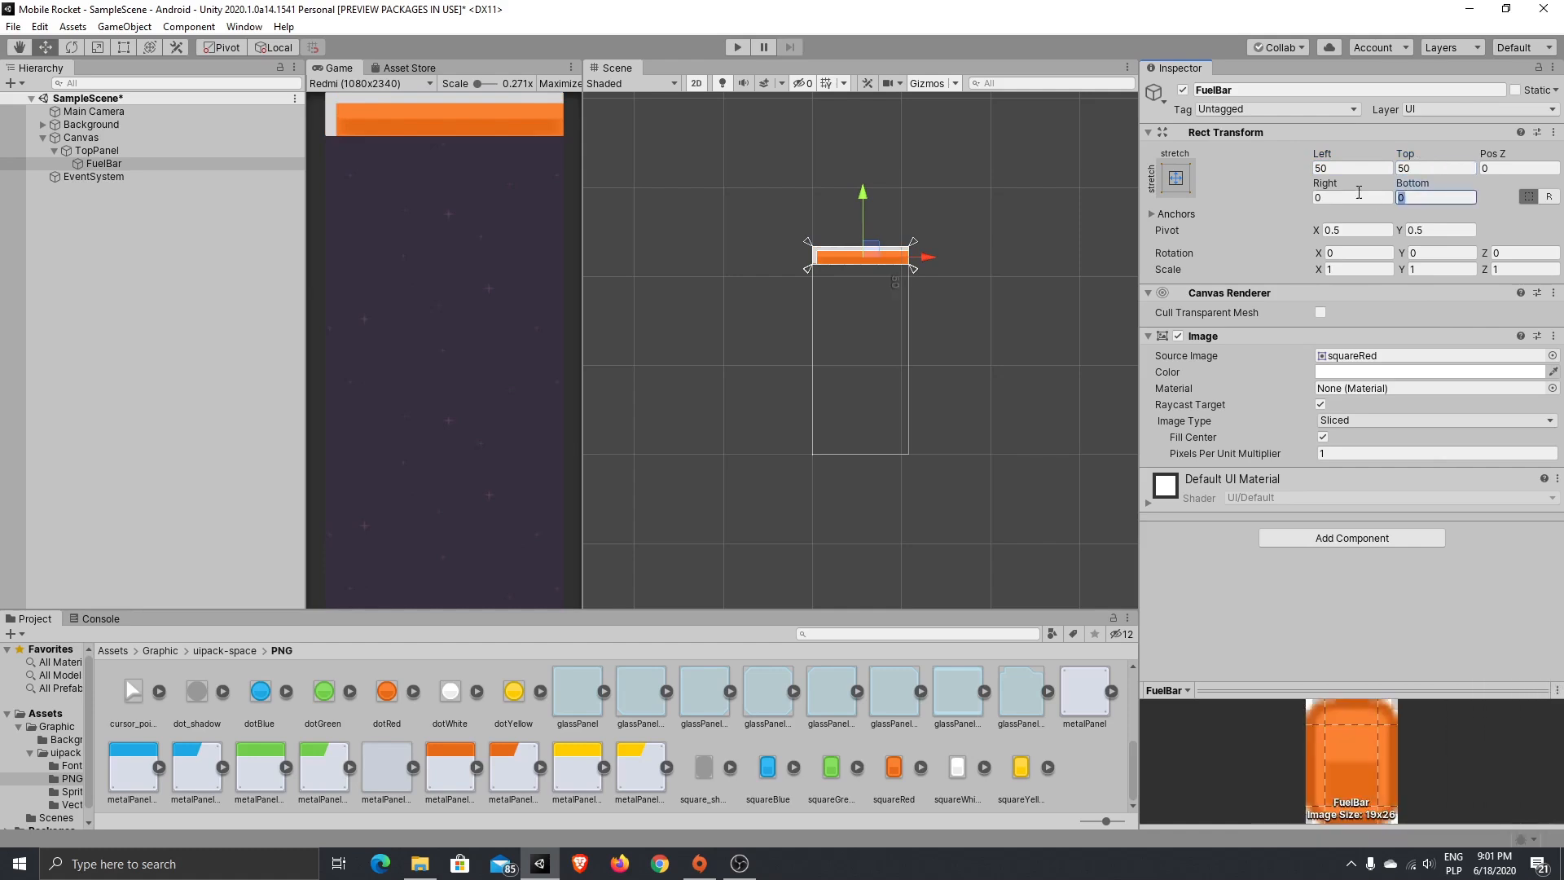
pyautogui.click(1437, 197)
pyautogui.write('50')
pyautogui.click(1357, 198)
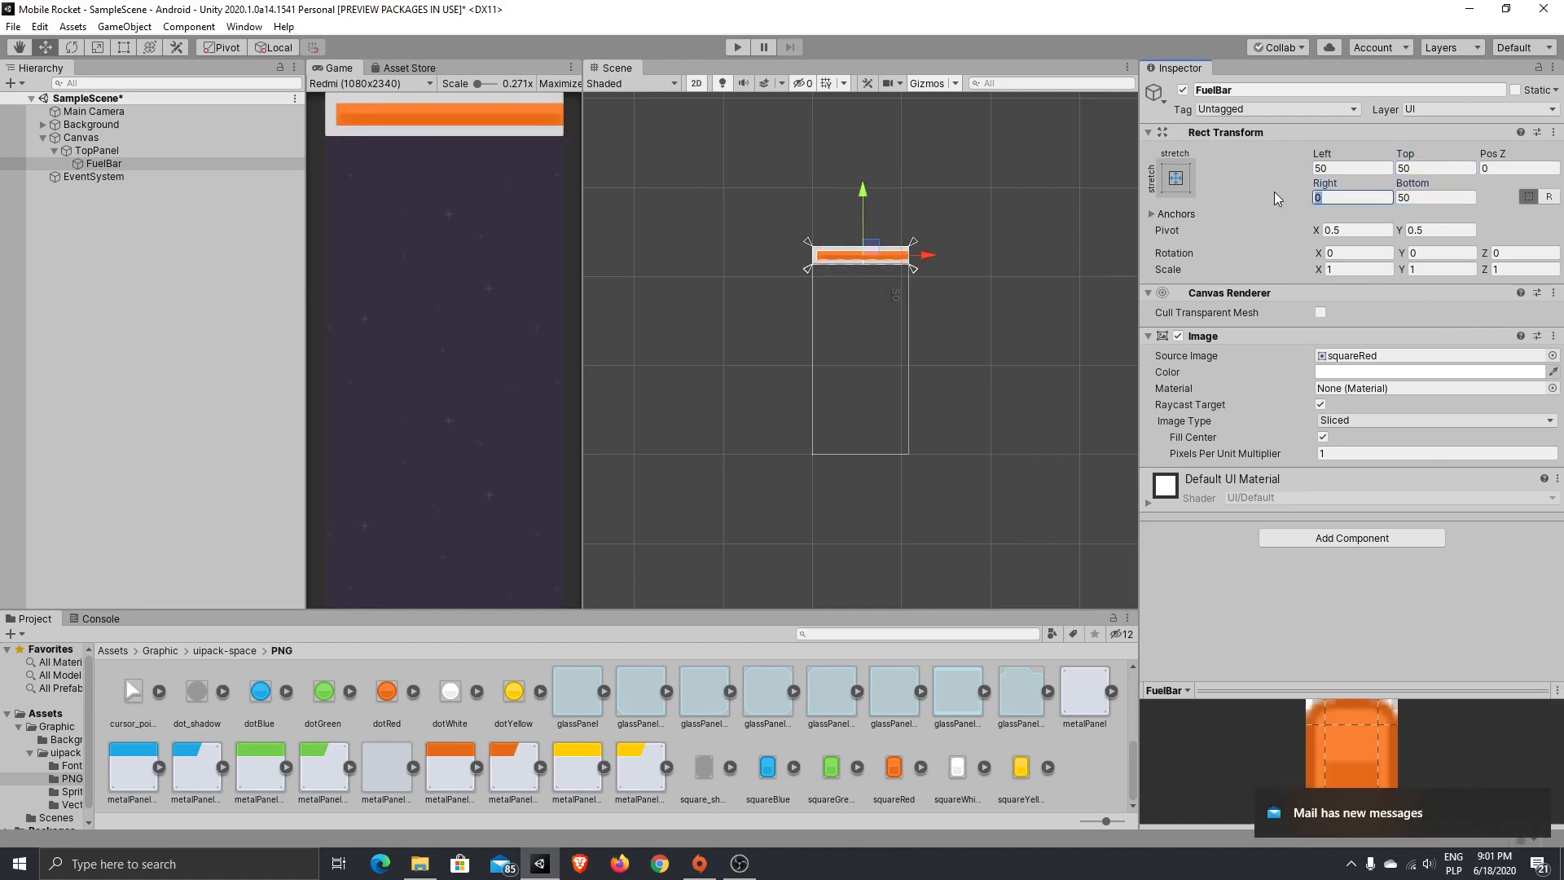
pyautogui.write('500')
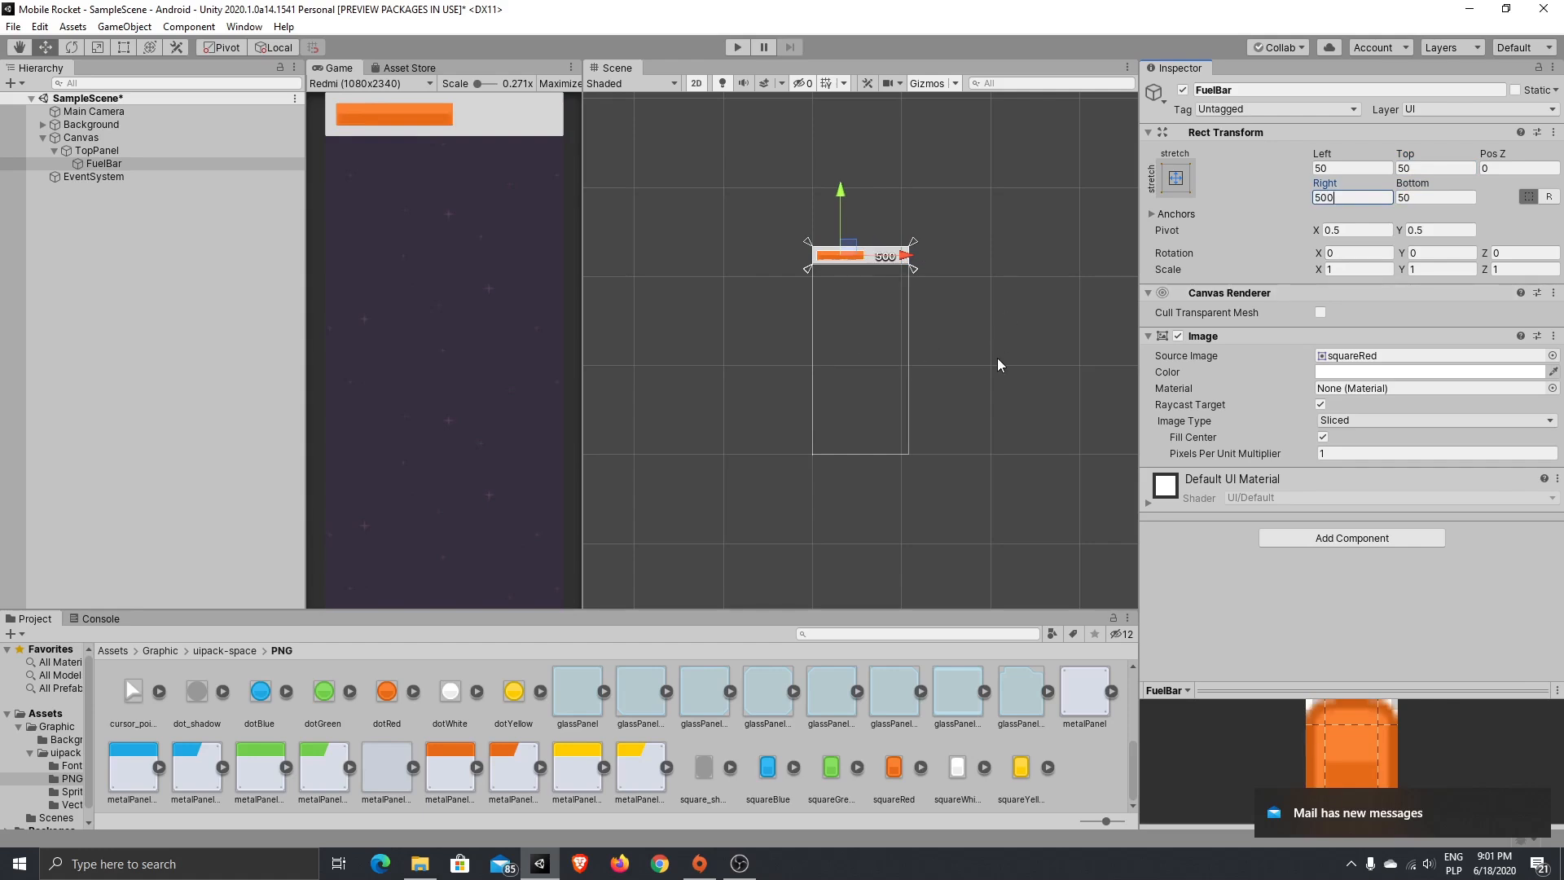
# - Add a TextMeshPro text object as a child of TopPanel and import the TMP Essentials
pyautogui.rightClick(113, 153)
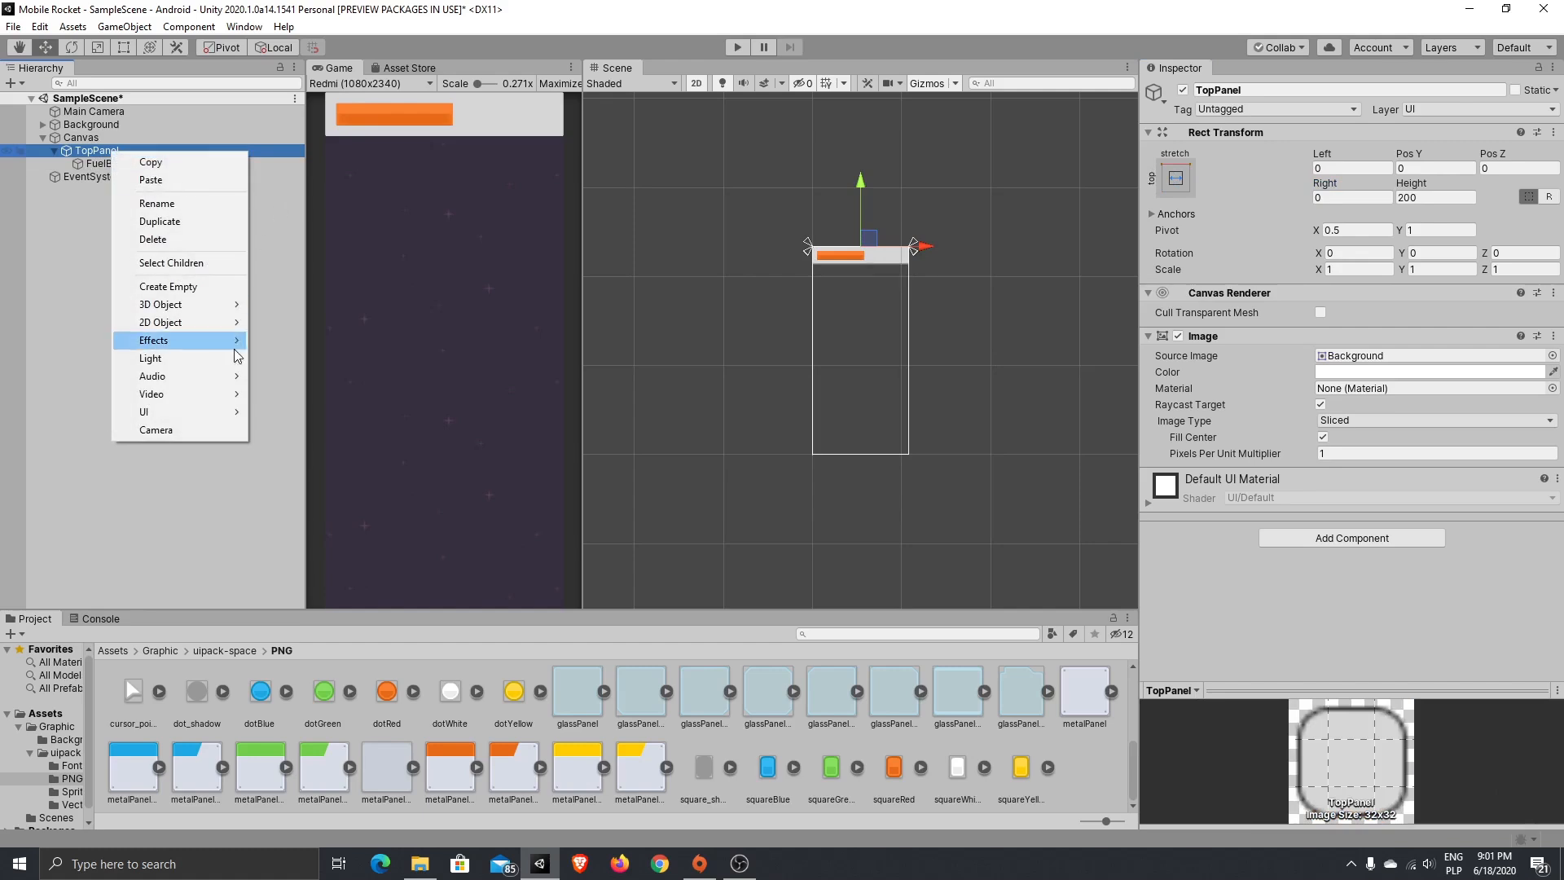
pyautogui.moveTo(203, 420)
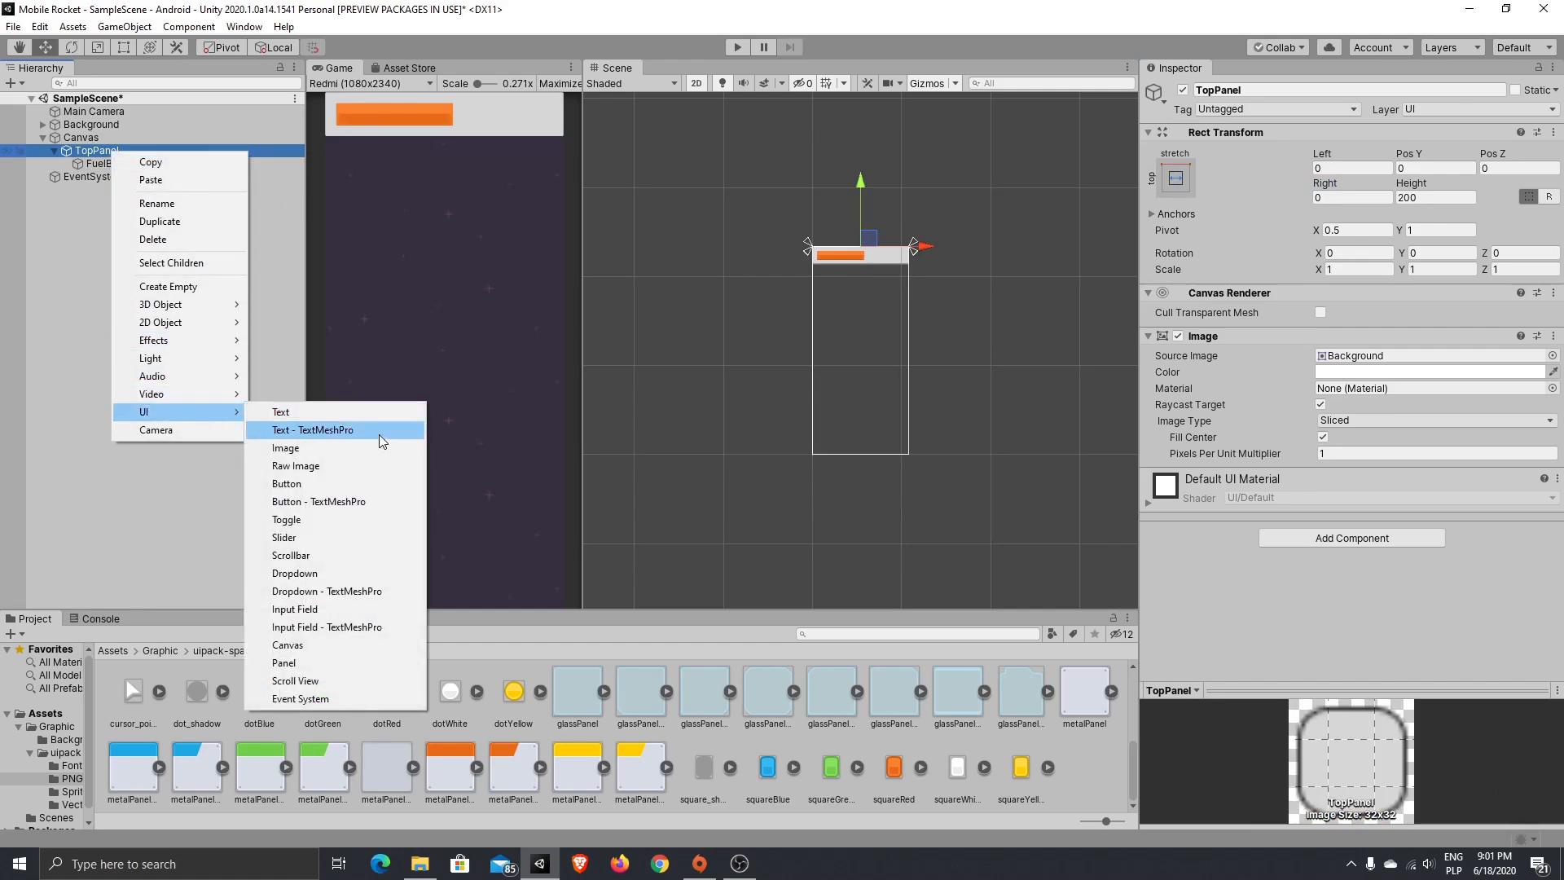
pyautogui.click(383, 432)
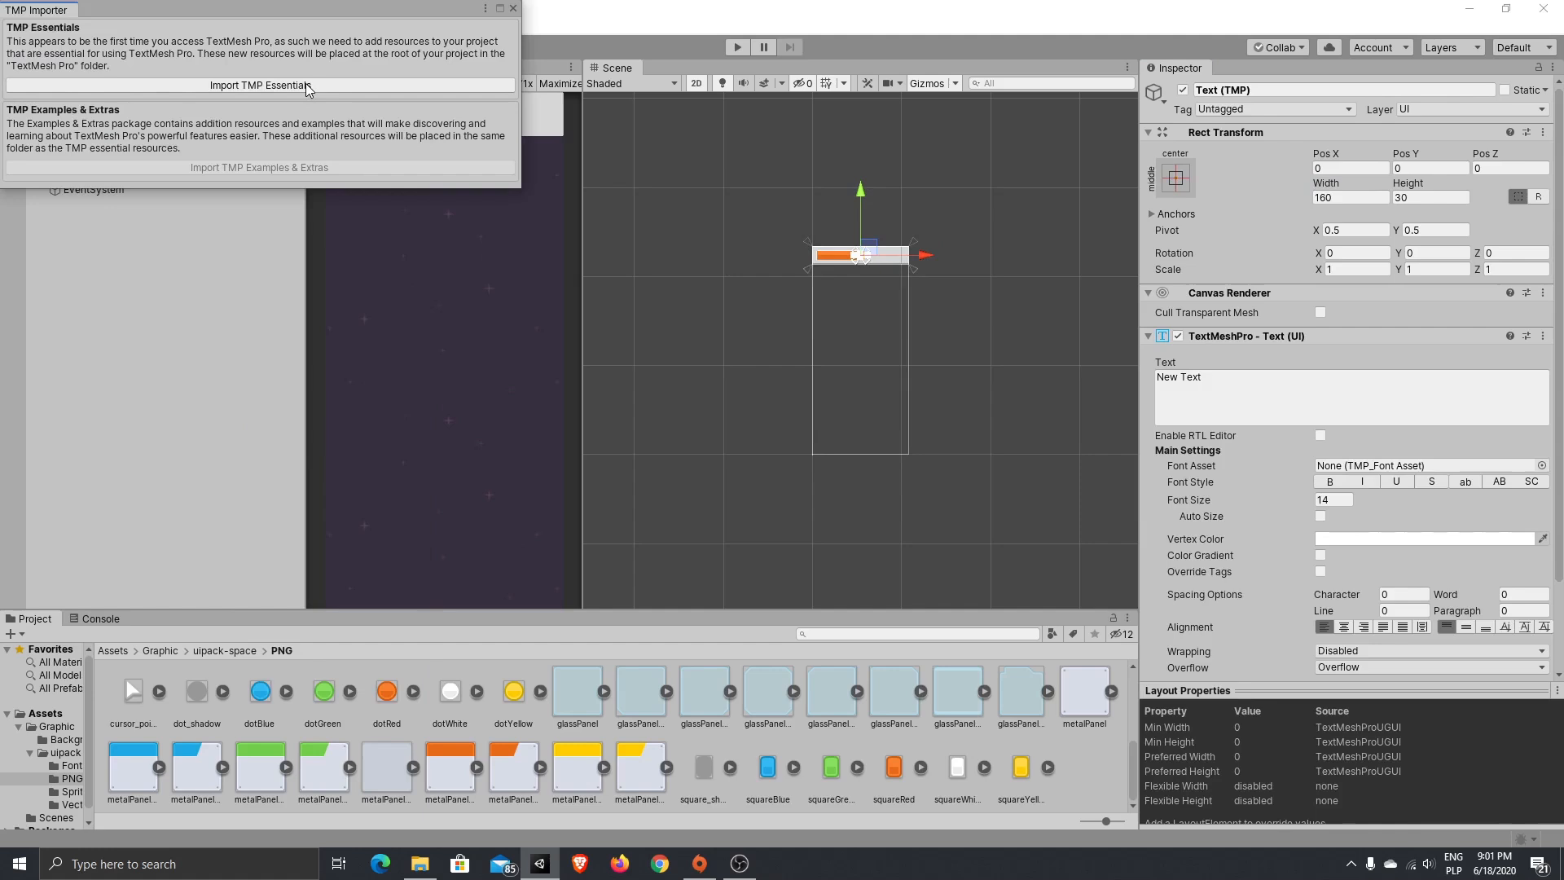
pyautogui.click(261, 86)
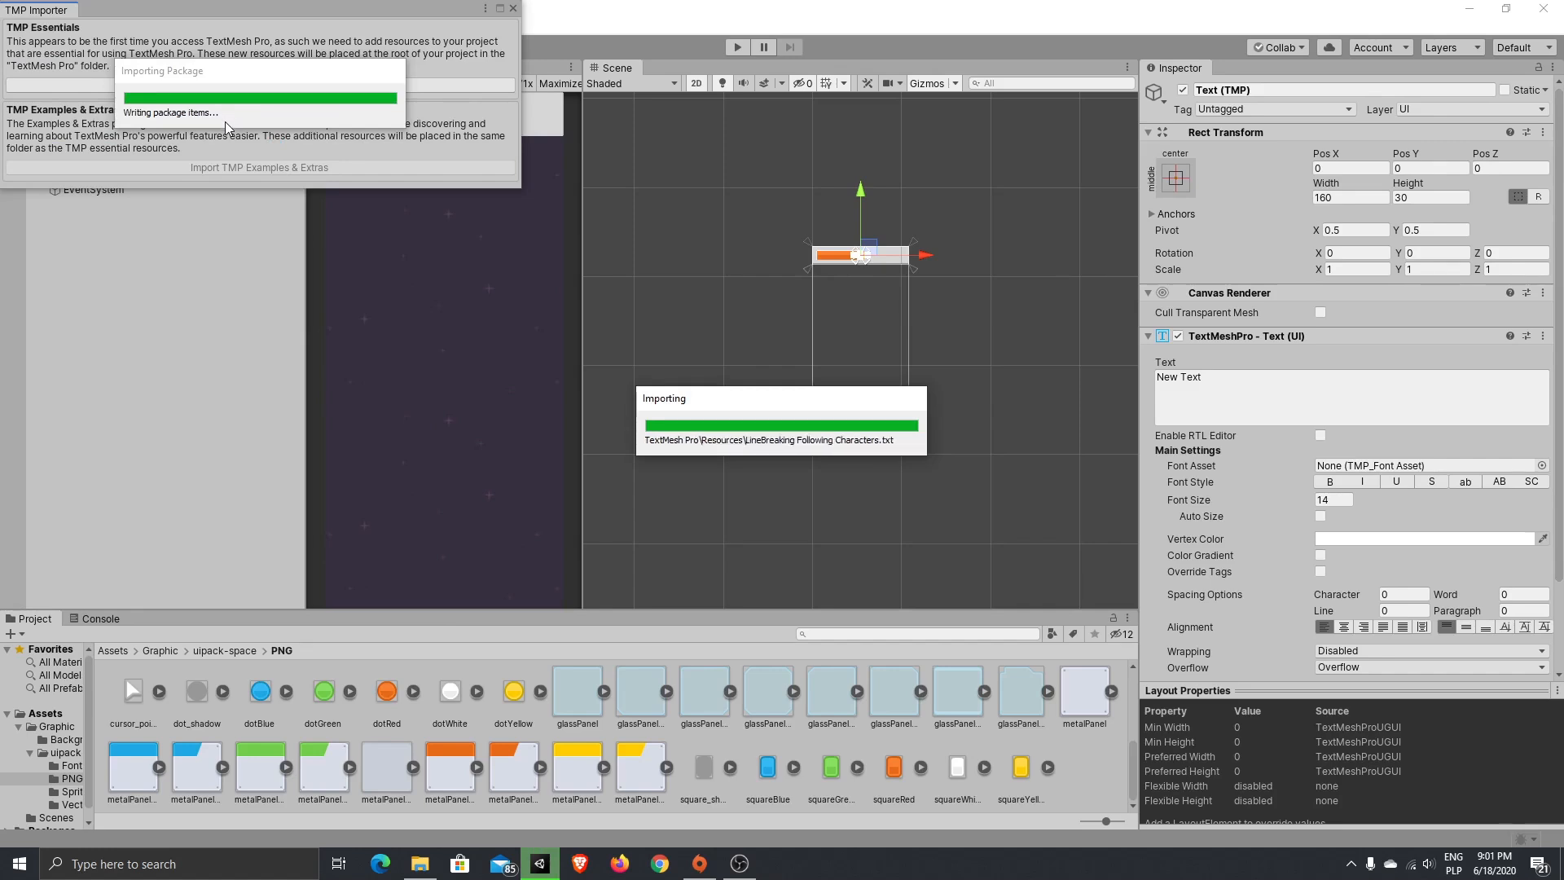
pyautogui.click(514, 9)
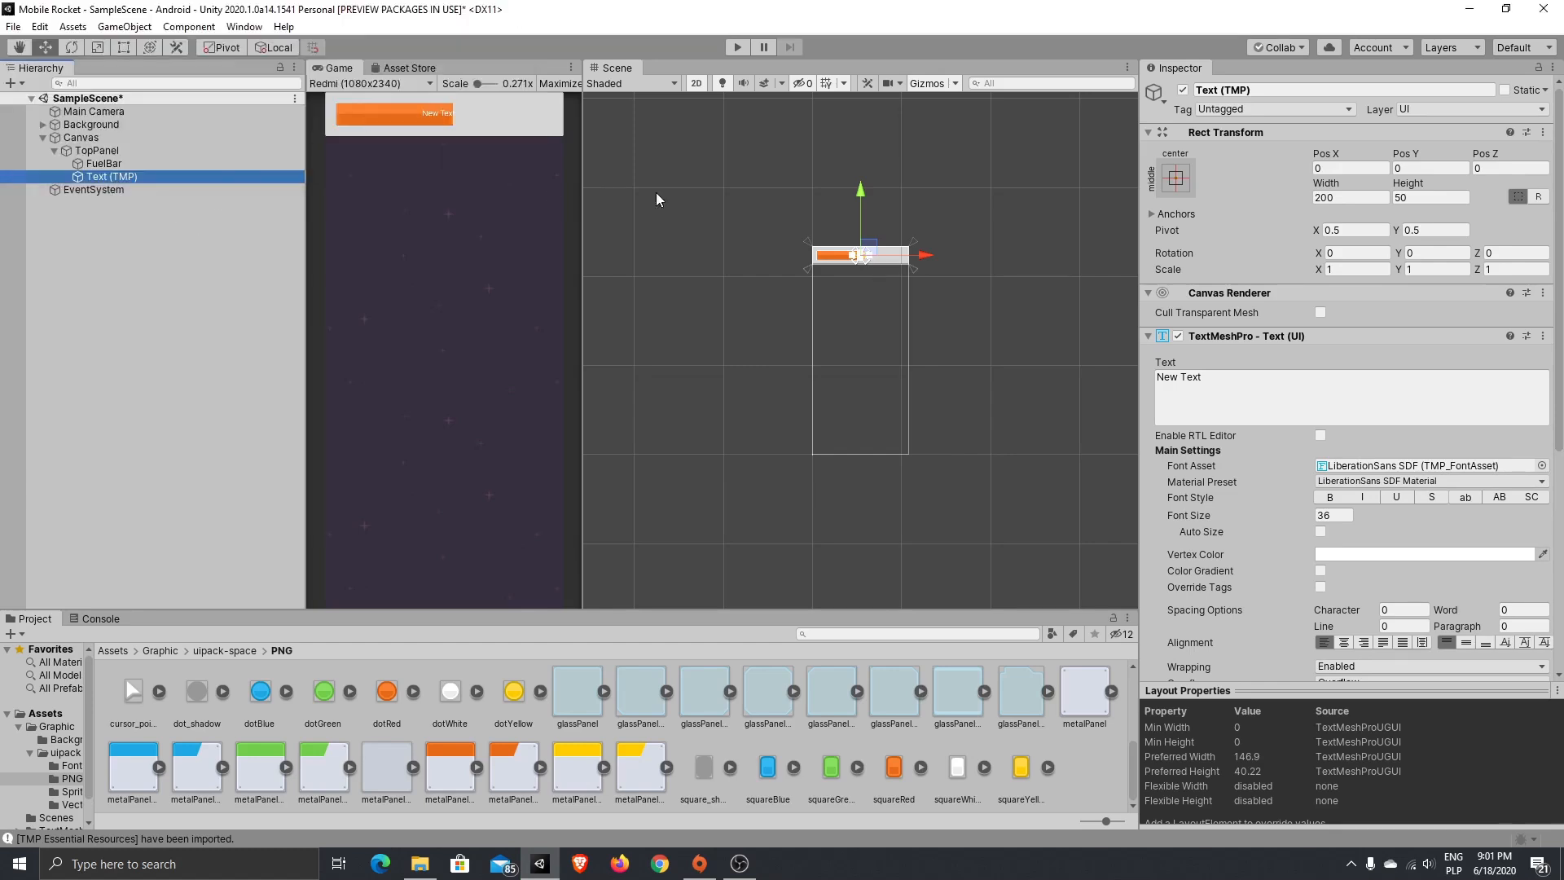
# - Stretch the text object's anchors in both directions within TopPanel, setting its position as well
pyautogui.scroll(5, 854, 286)
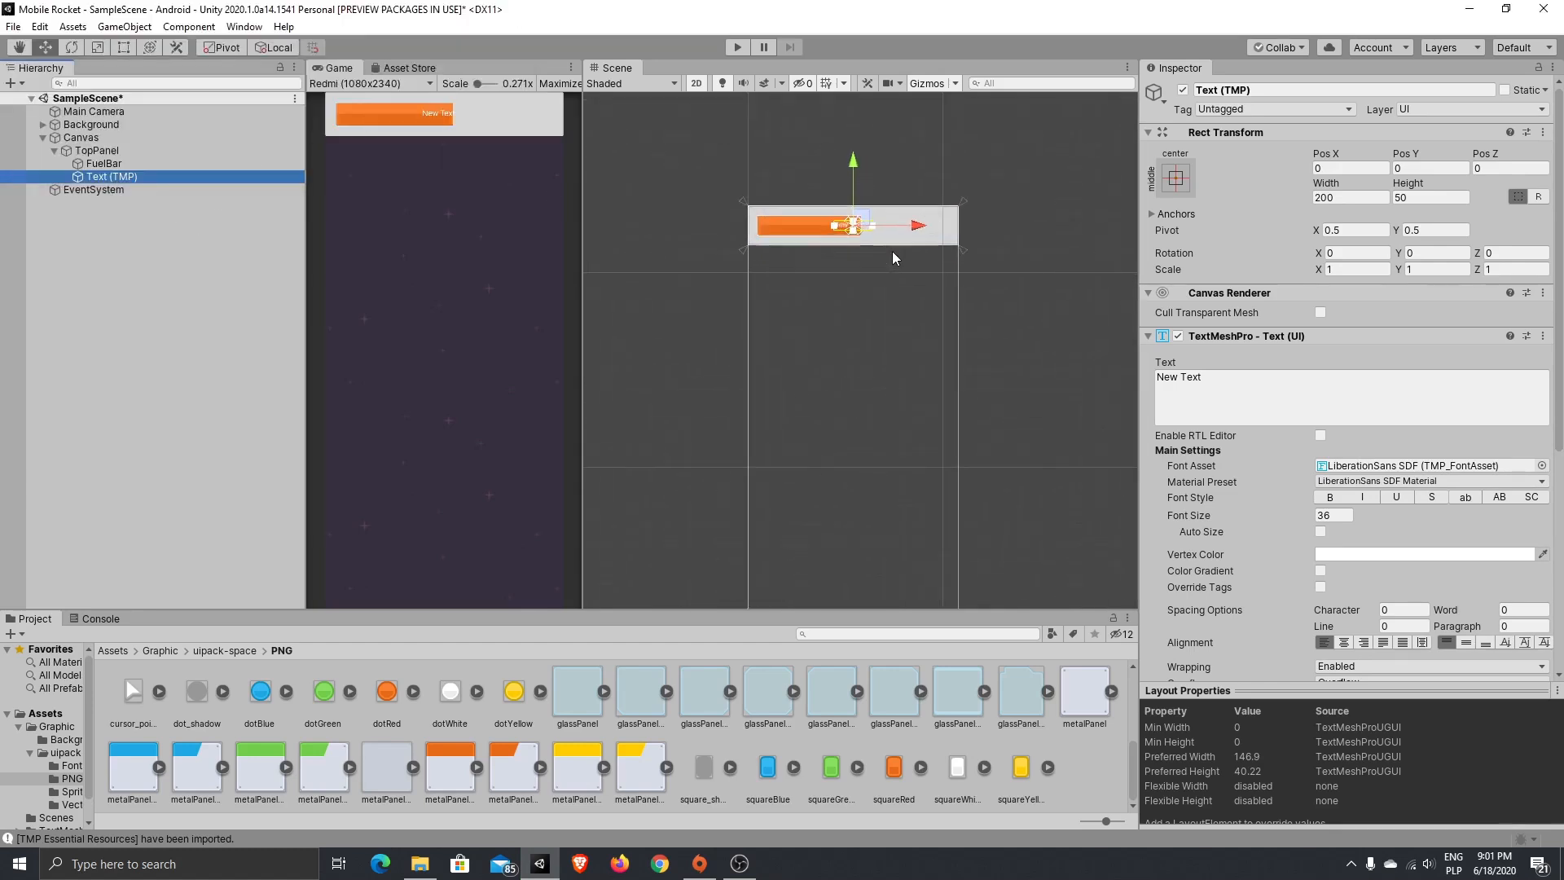
pyautogui.scroll(5, 873, 246)
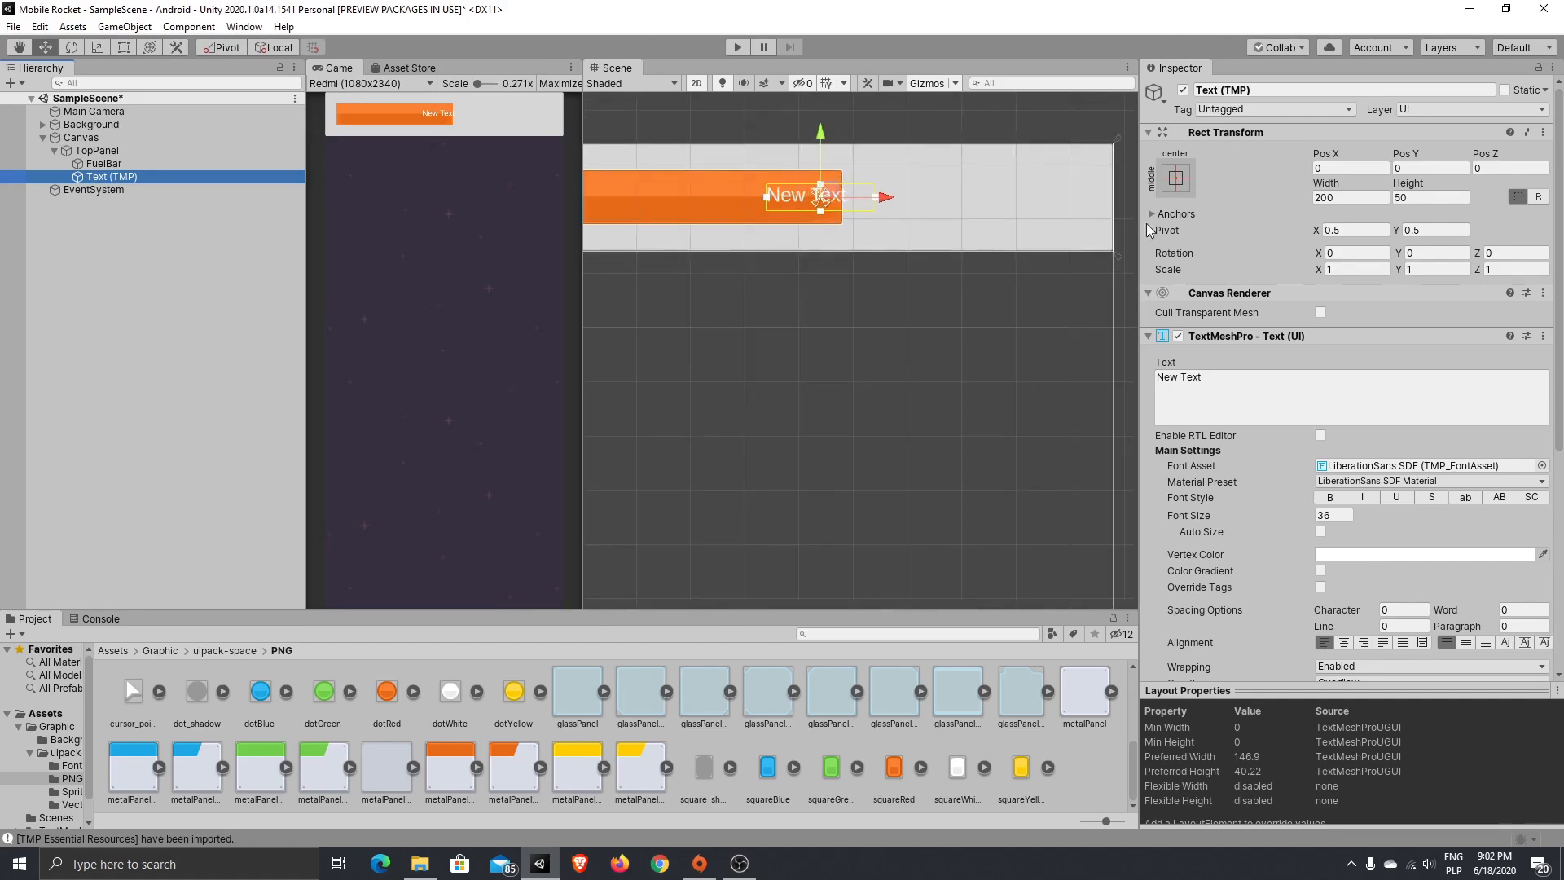
pyautogui.click(1177, 177)
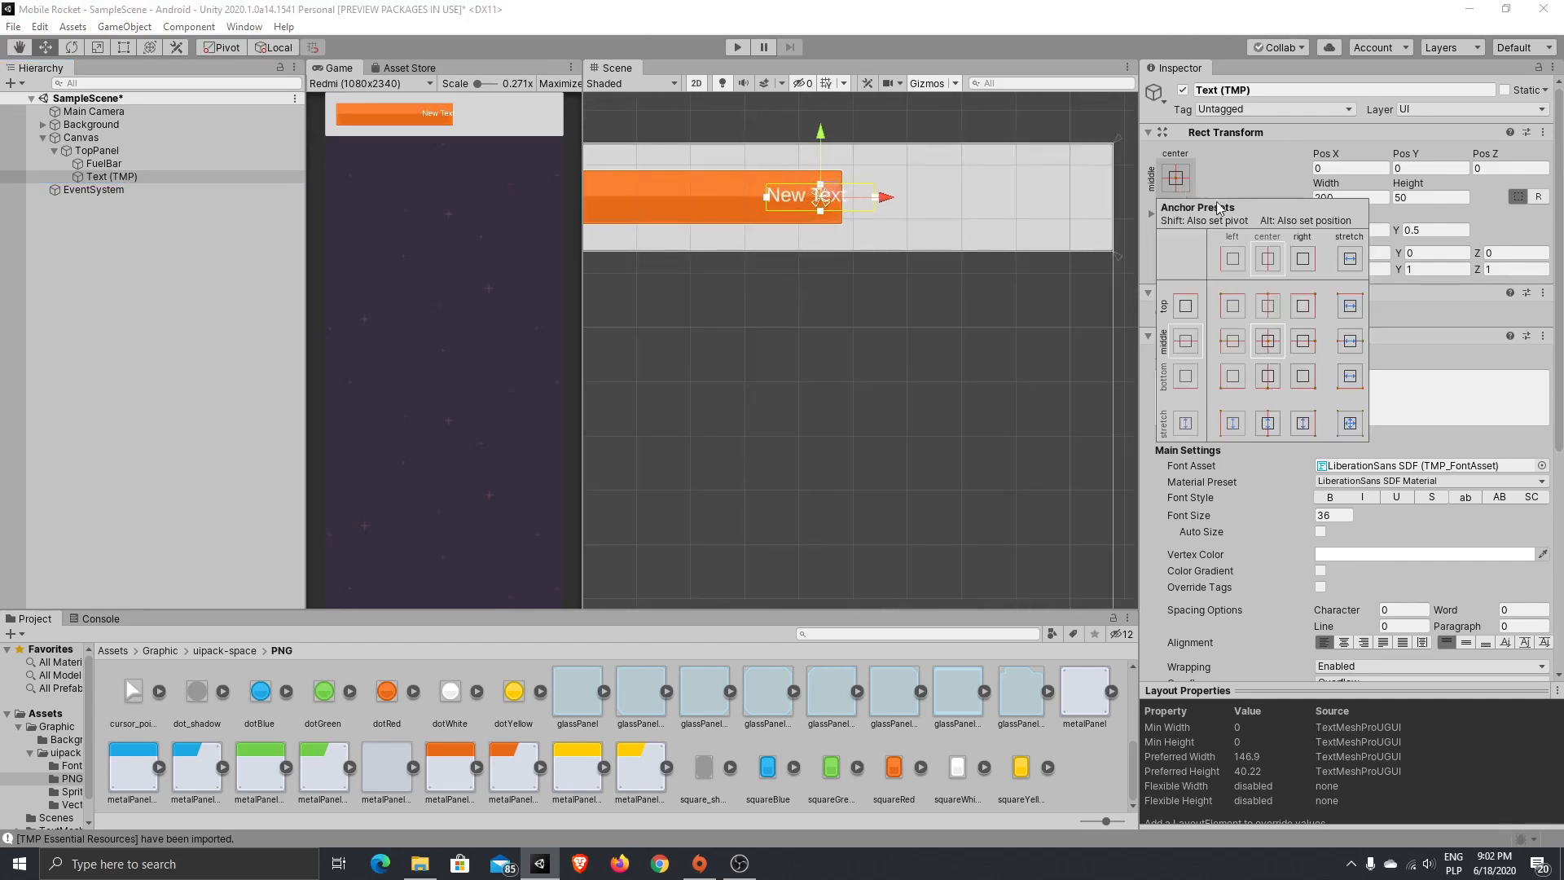
pyautogui.keyDown('alt'); pyautogui.click(1356, 425); pyautogui.keyUp('alt')
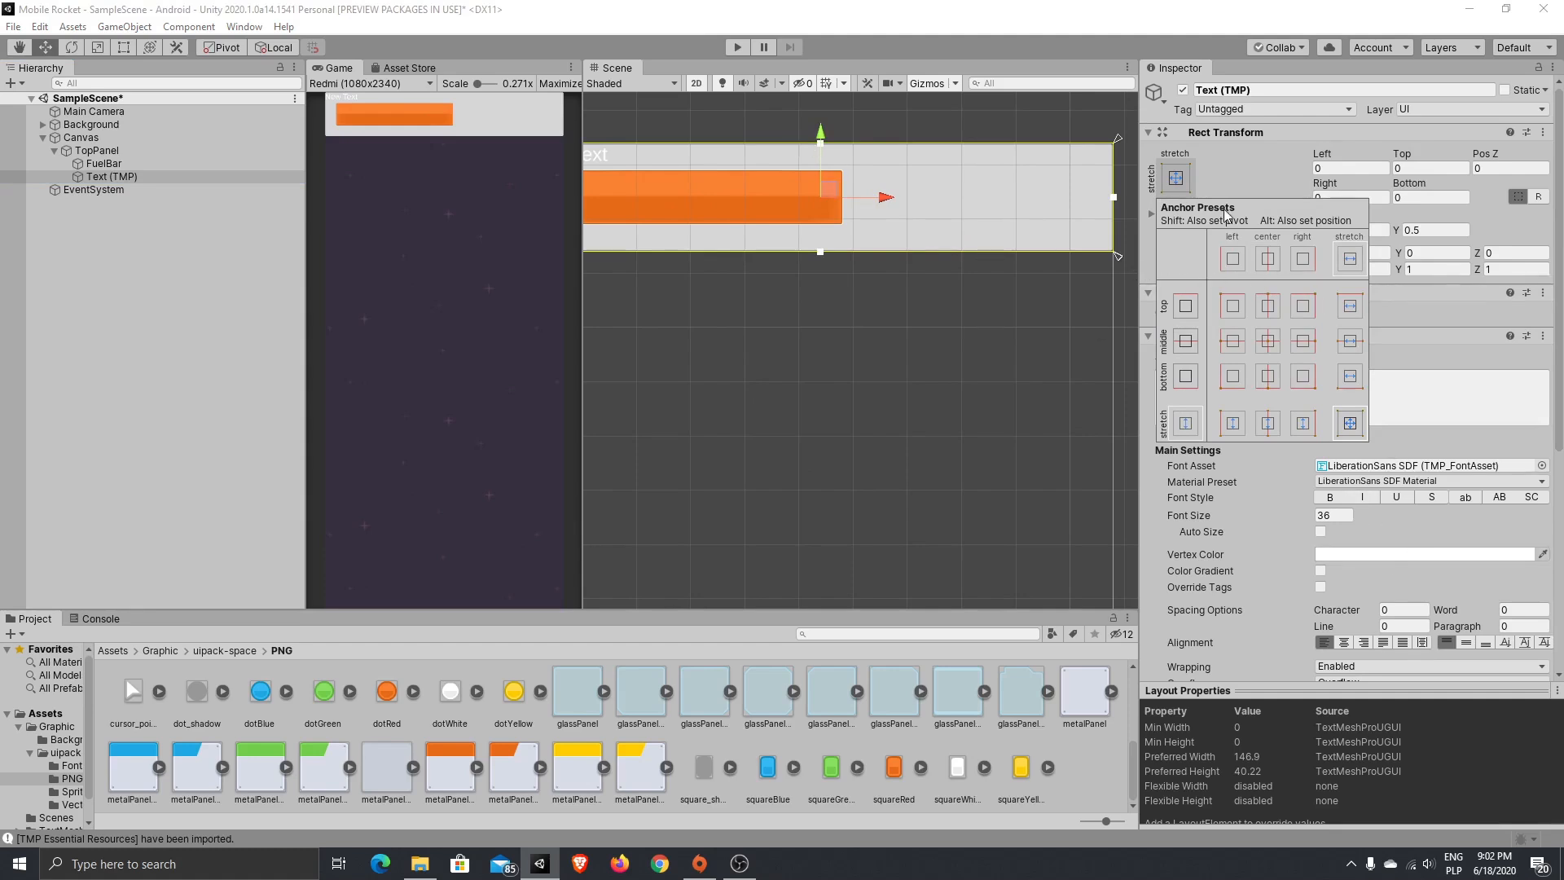
pyautogui.click(1379, 167)
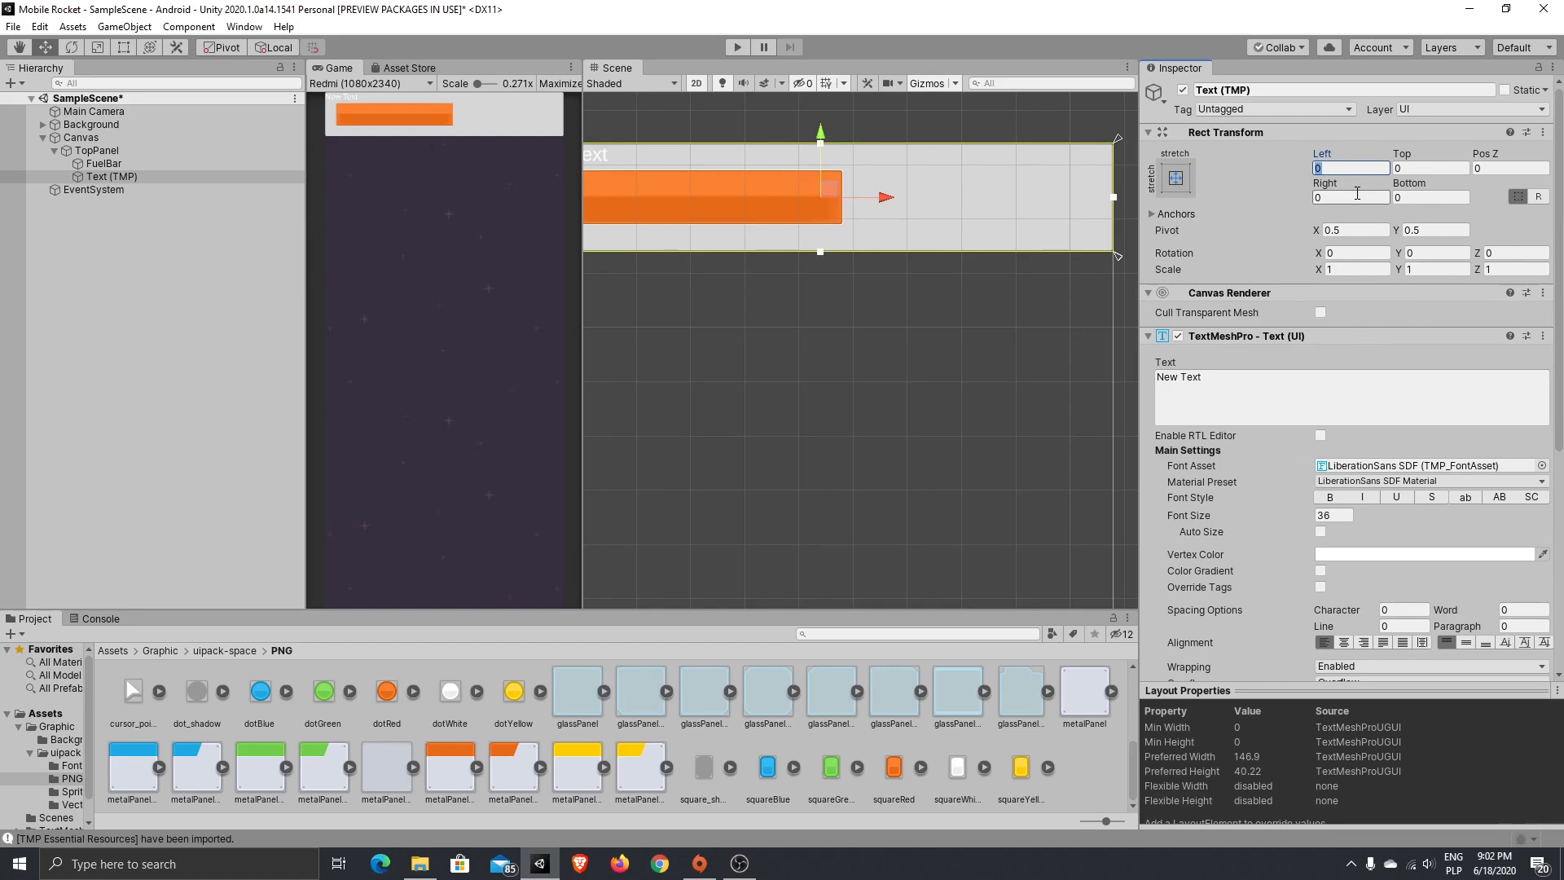
pyautogui.scroll(-4, 961, 198)
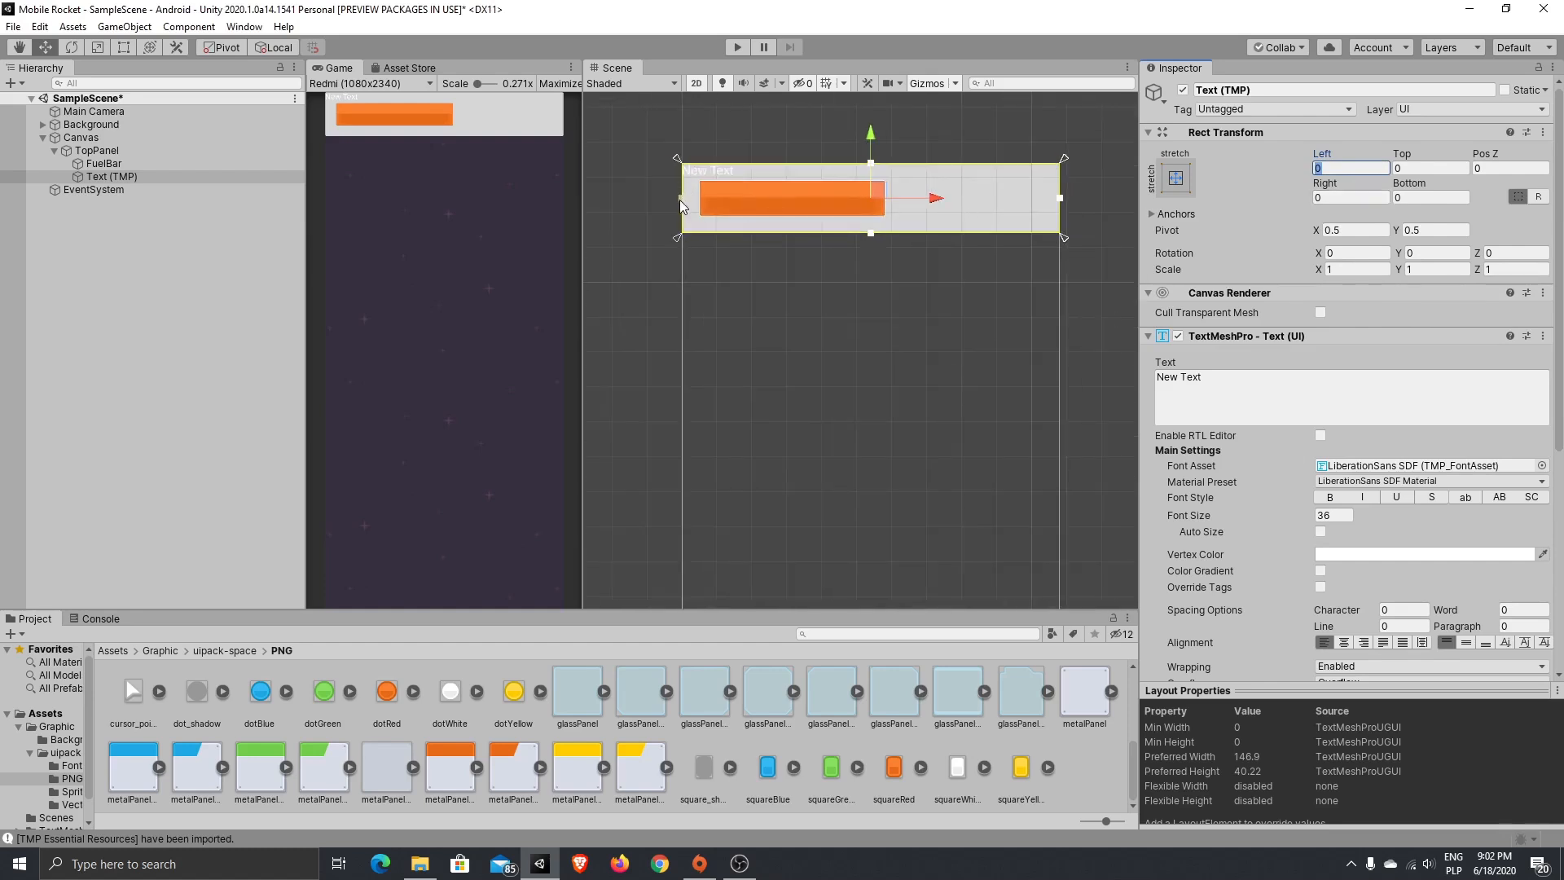
pyautogui.moveTo(682, 203); pyautogui.dragTo(721, 205)
pyautogui.moveTo(901, 212); pyautogui.dragTo(886, 207)
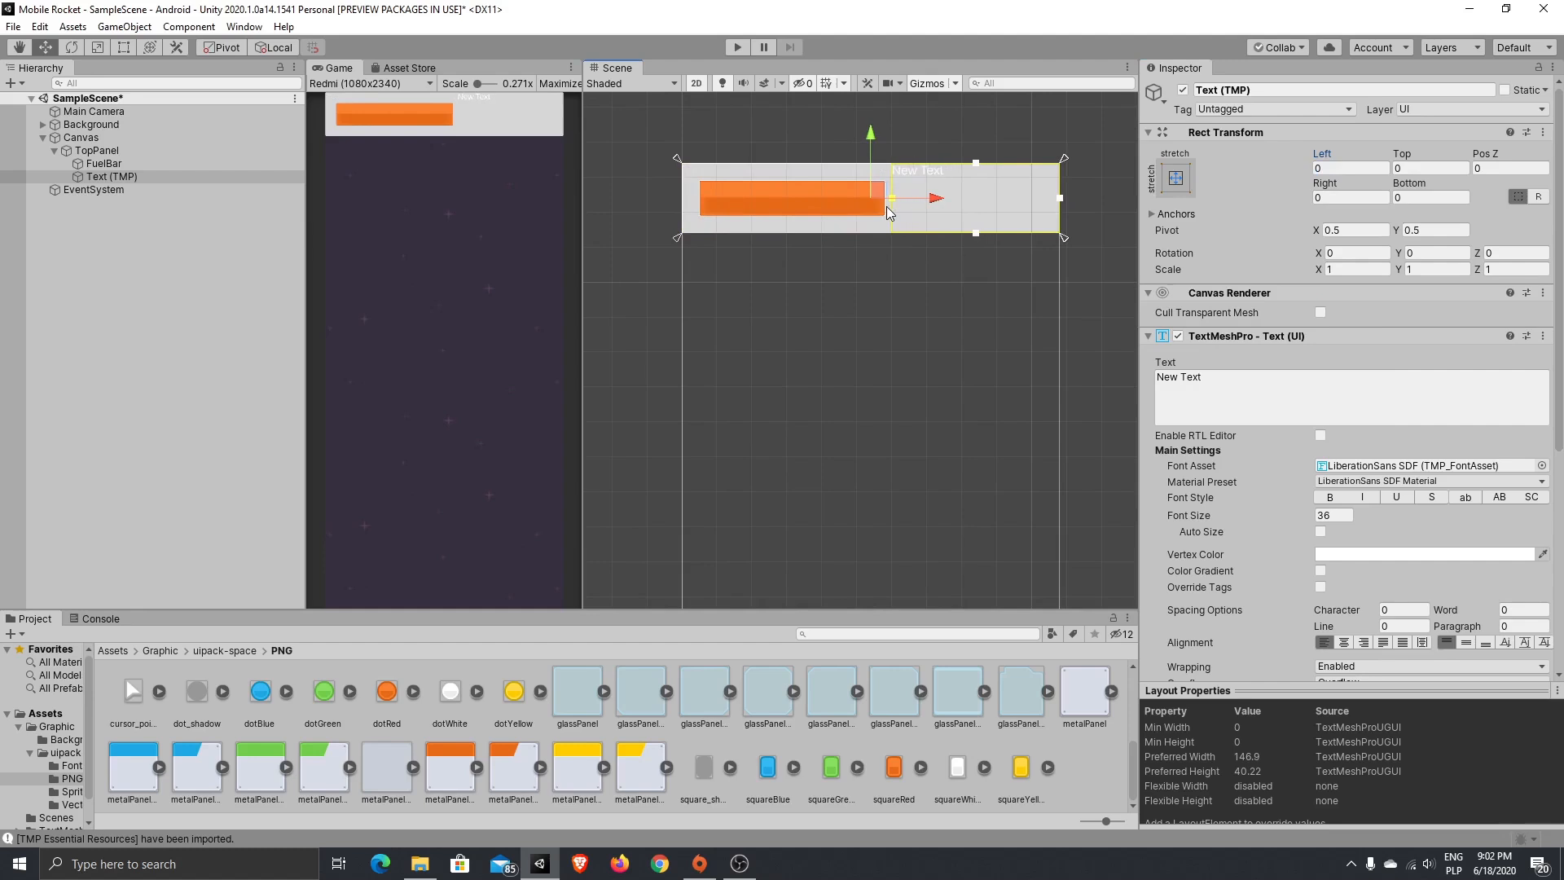
pyautogui.hotkey('ctrl', 'z')
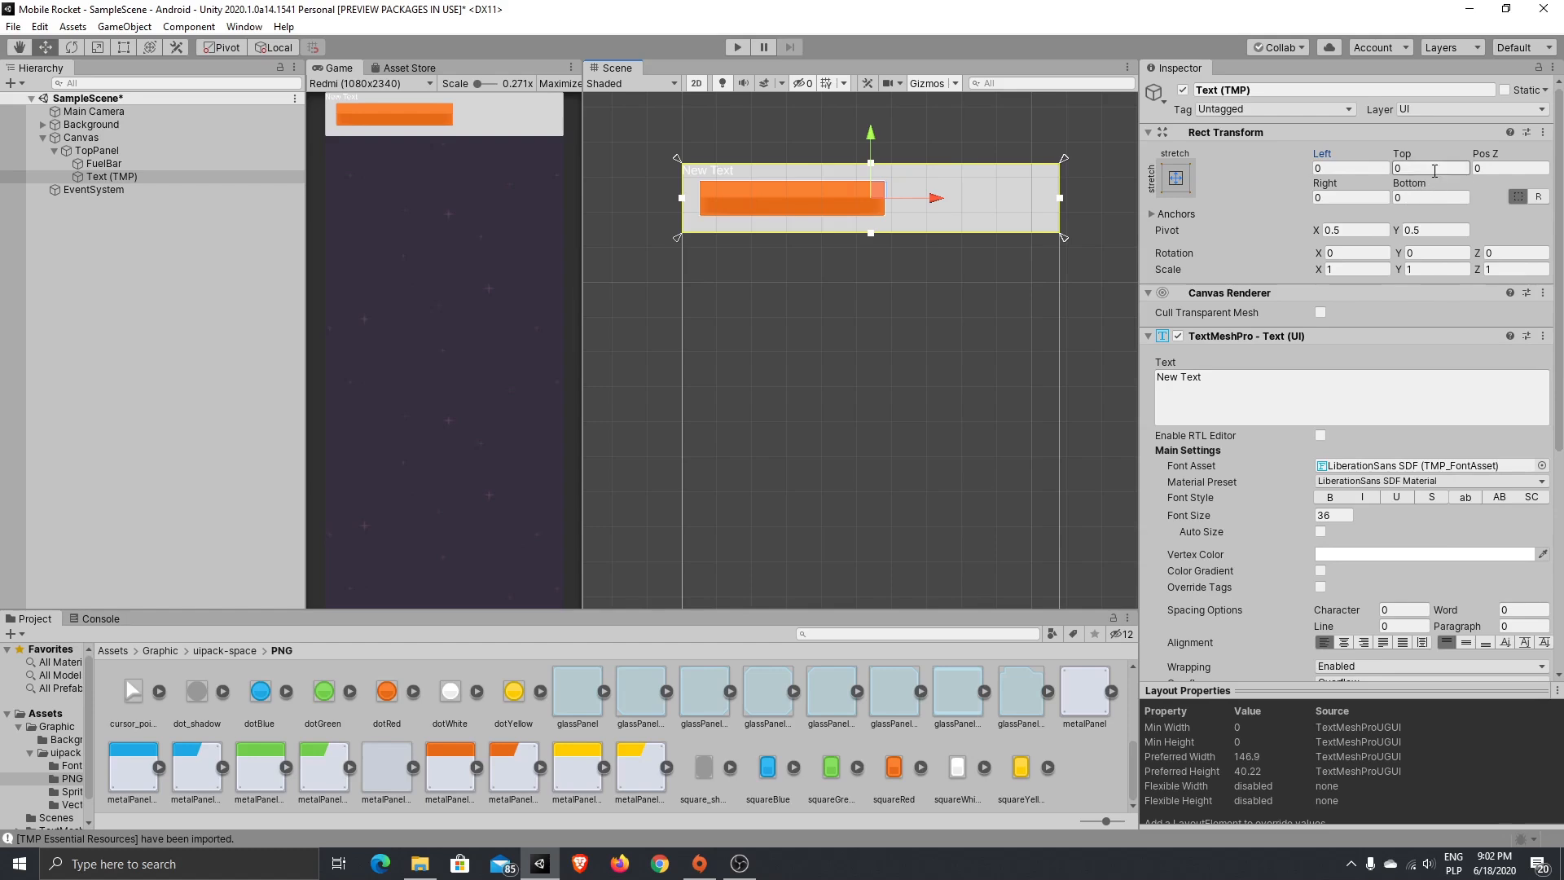
# - Set the text object's Top and Bottom offsets to 50
pyautogui.click(1348, 168)
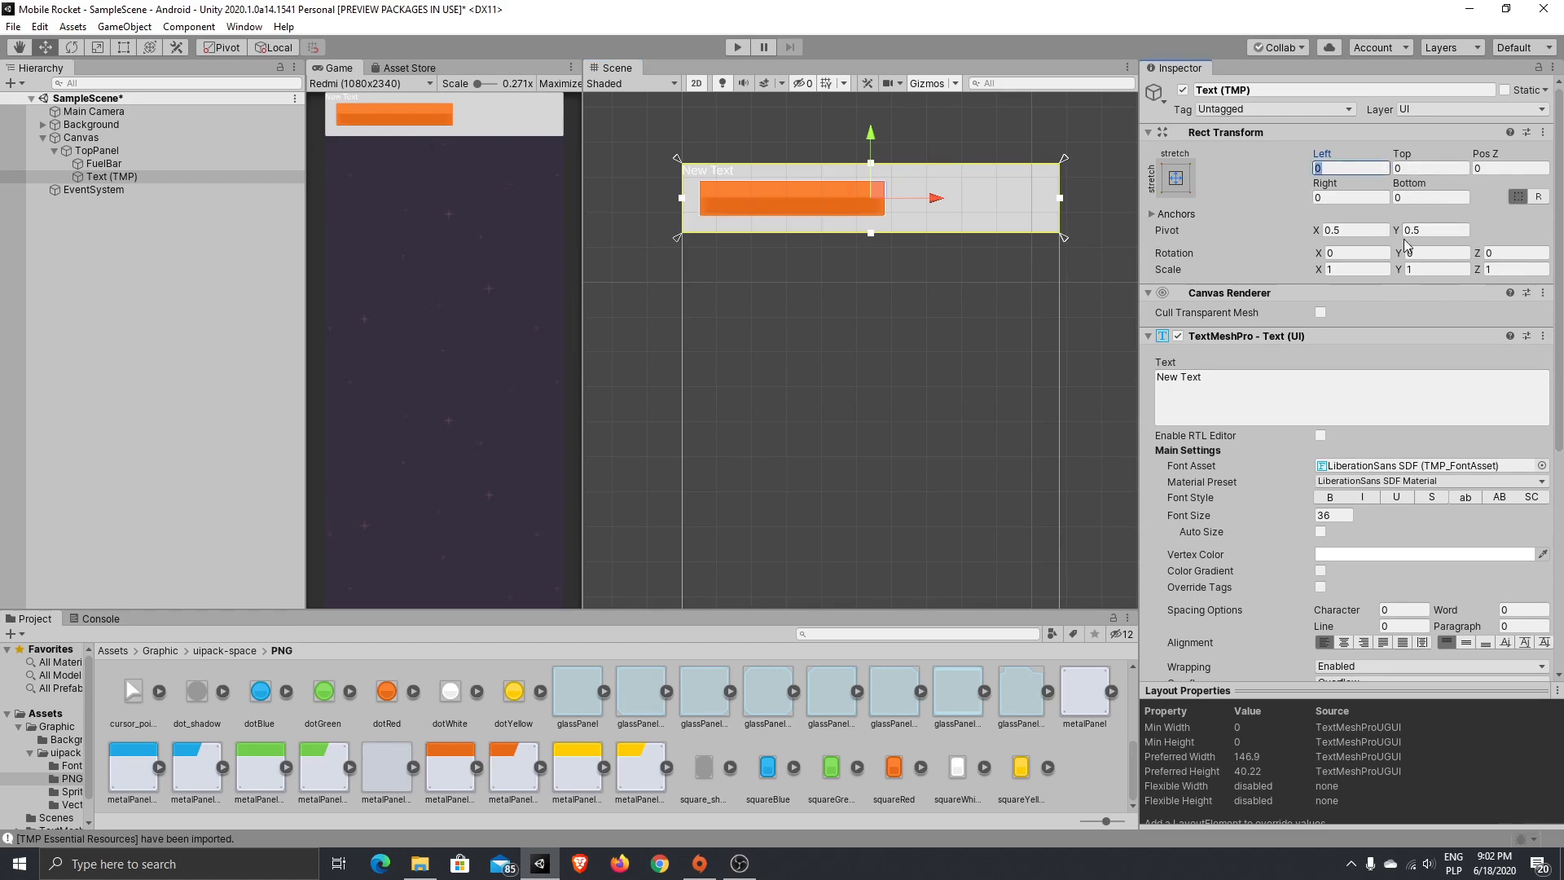
pyautogui.click(1426, 168)
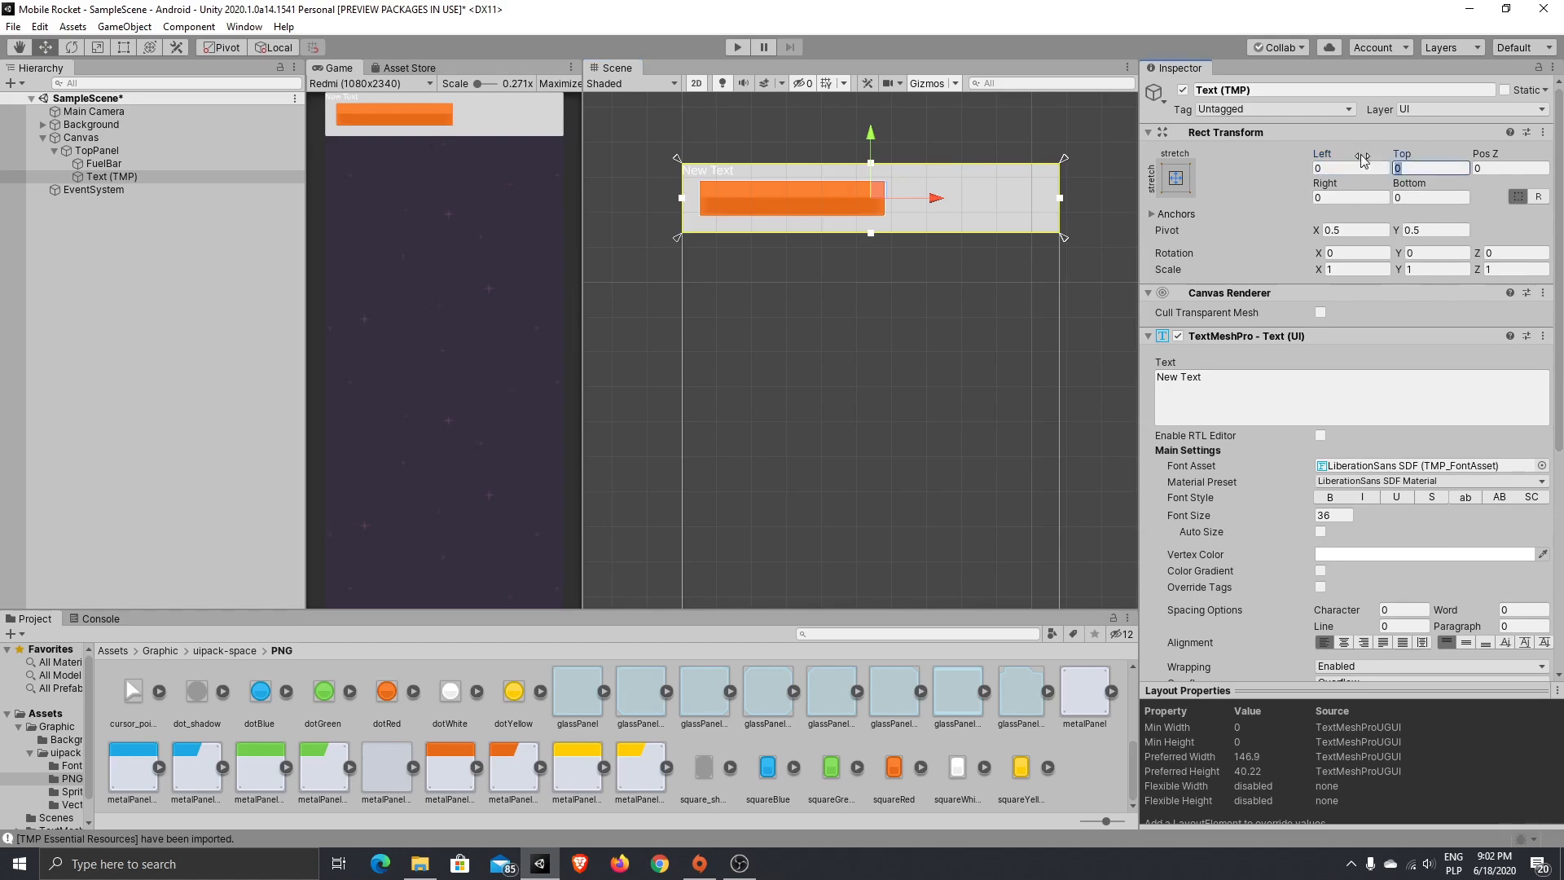
pyautogui.write('50')
pyautogui.click(1425, 198)
pyautogui.write('50')
# - Try horizontal offsets for the text object: Right 500, Left 500, and Right 350
pyautogui.click(1343, 197)
pyautogui.write('500')
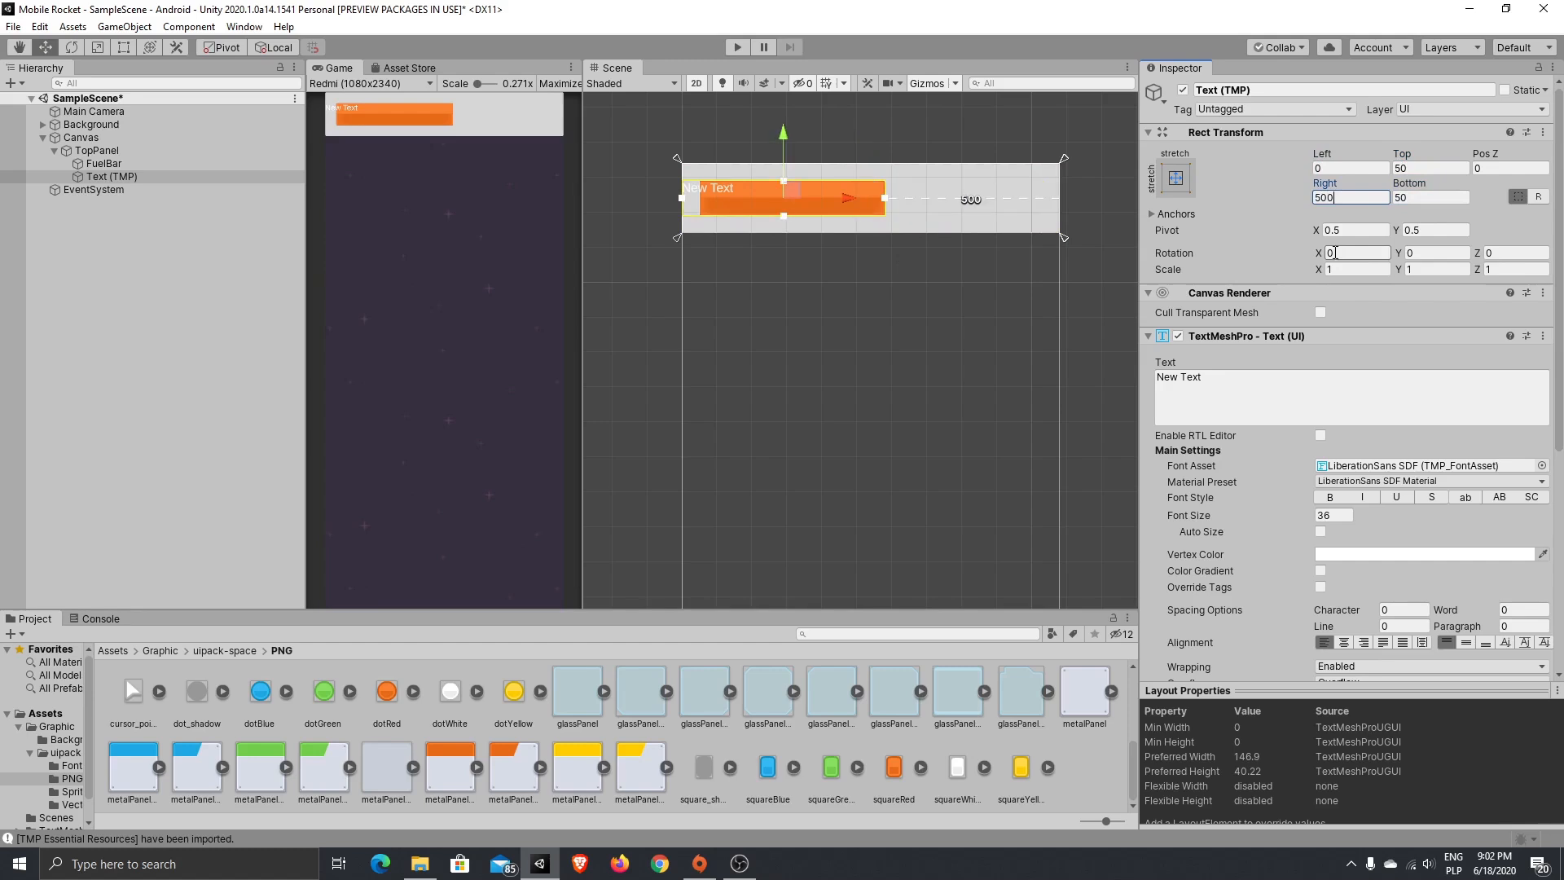
pyautogui.click(1348, 167)
pyautogui.write('5')
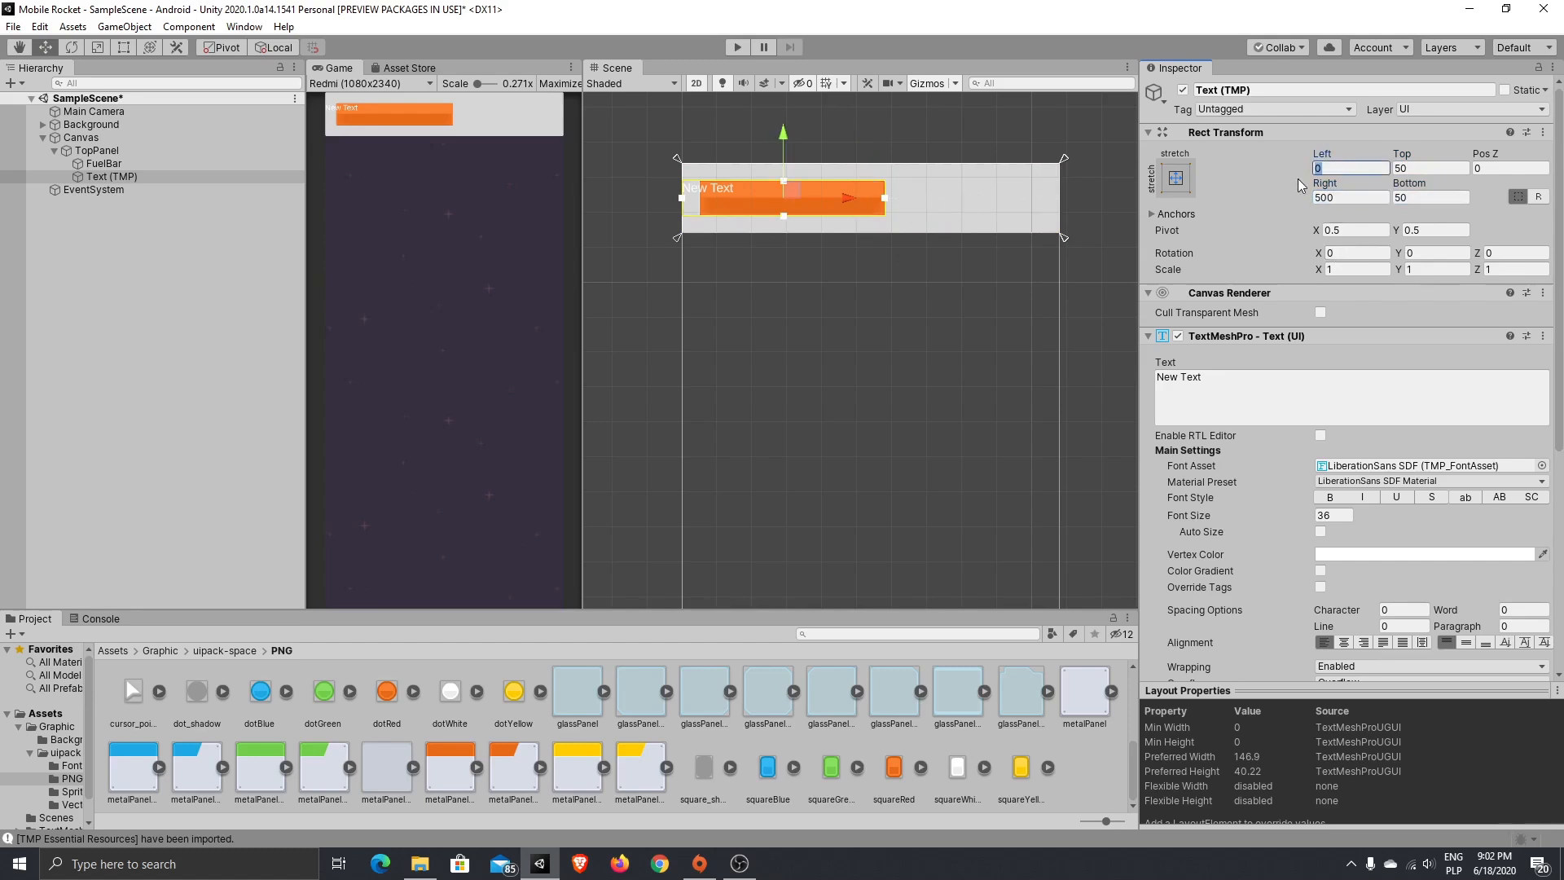
pyautogui.write('00')
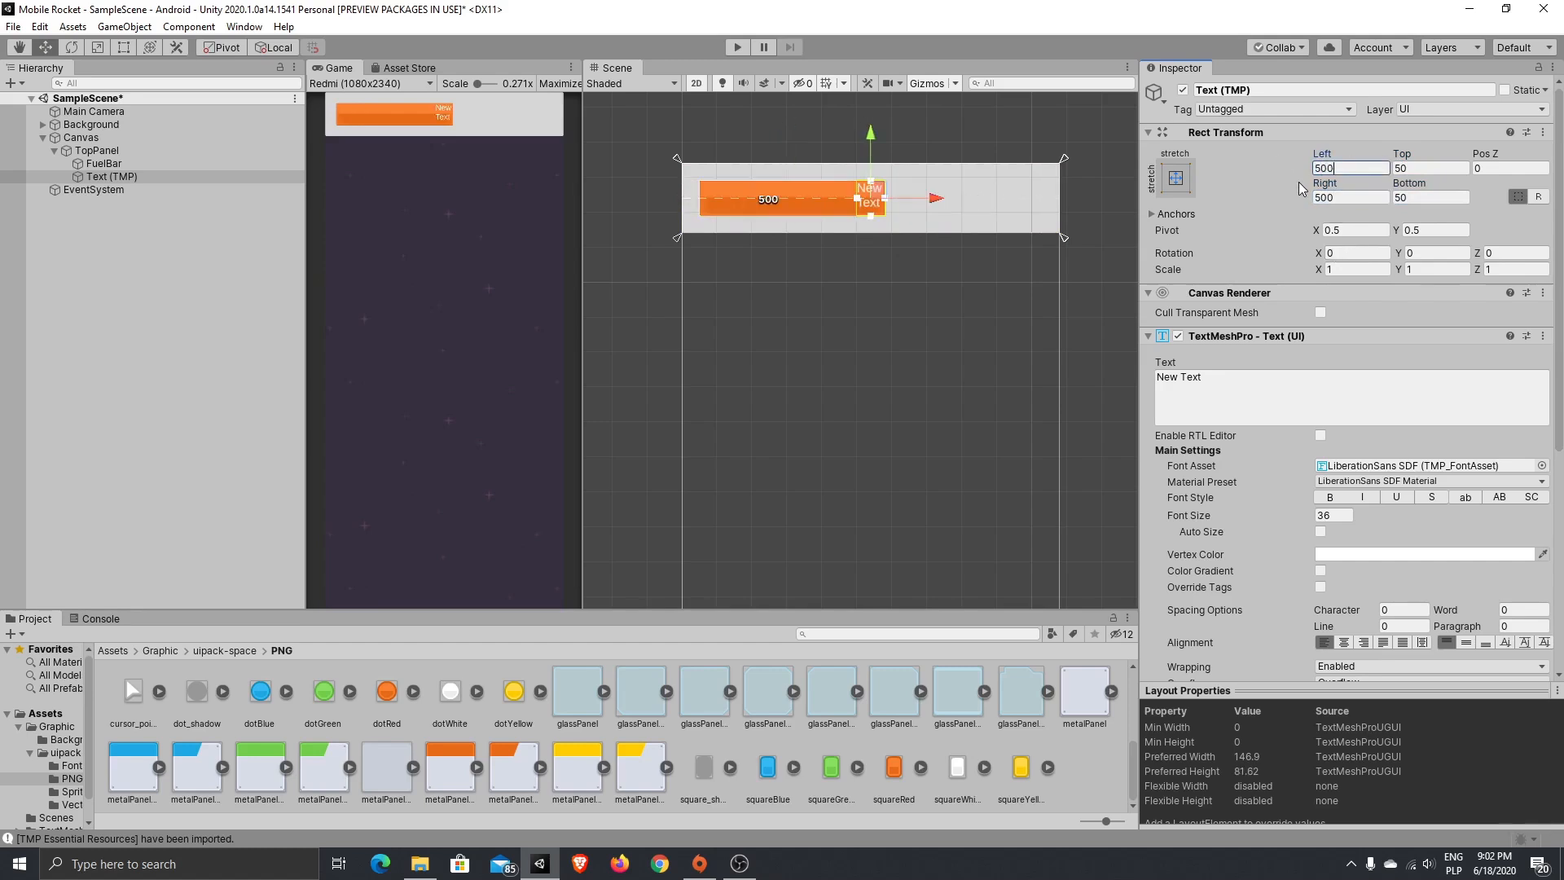
pyautogui.click(1343, 197)
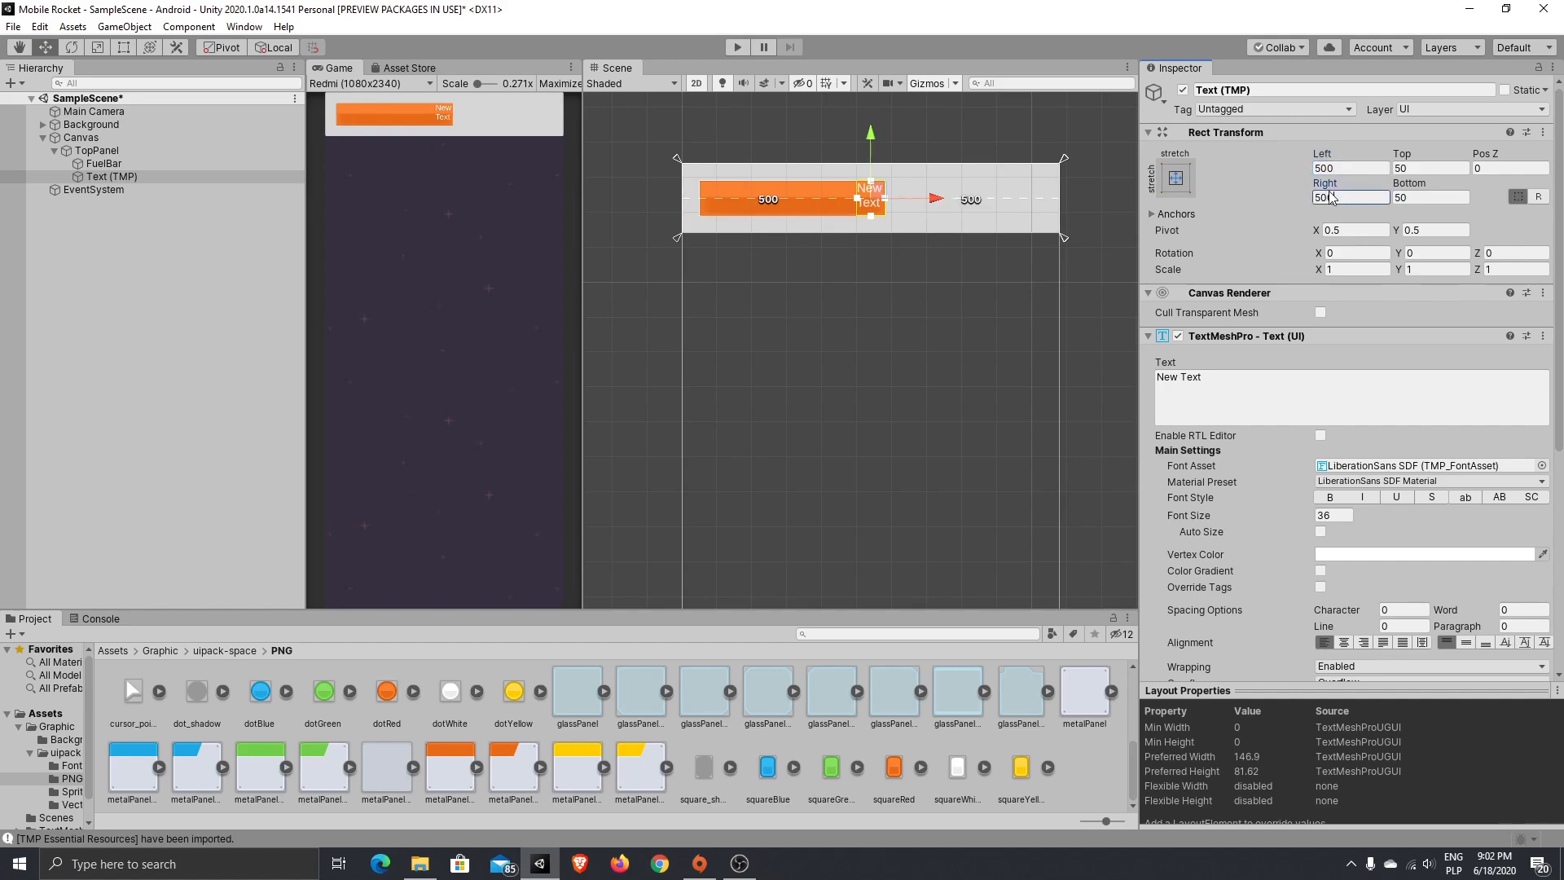
pyautogui.write('350')
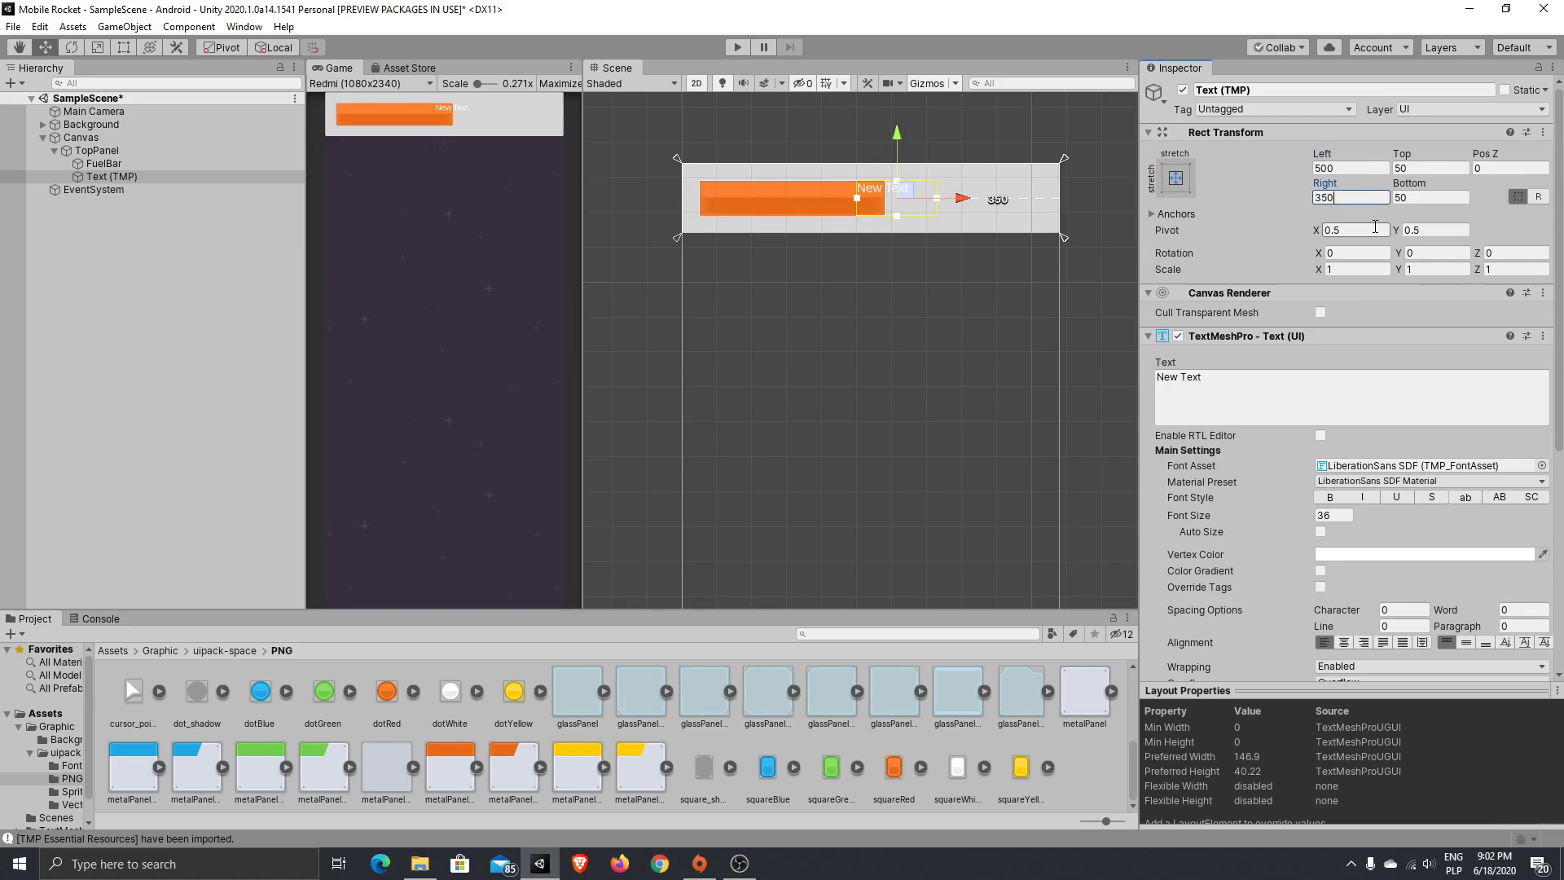
# - Set the text object's Right offset to 200 and its Left offset to 600, placing it beside the fuel bar
pyautogui.press('BackSpace')
pyautogui.press('BackSpace')
pyautogui.press('BackSpace')
pyautogui.write('200')
pyautogui.click(1359, 167)
pyautogui.write('600')
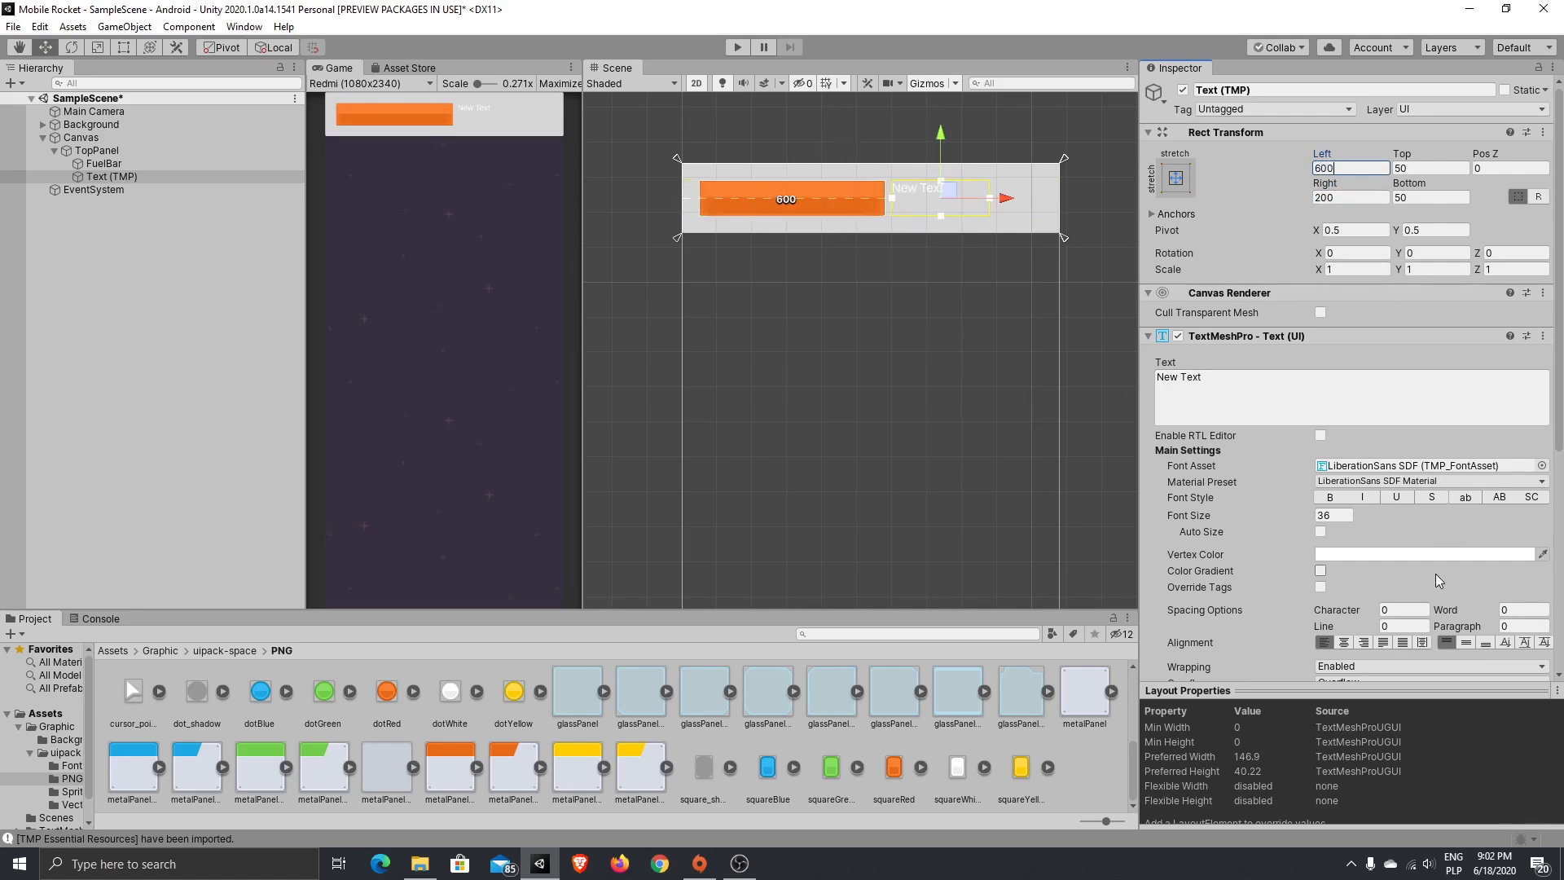
# - Align the text to the center horizontally and to the middle vertically
pyautogui.scroll(-10, 1387, 644)
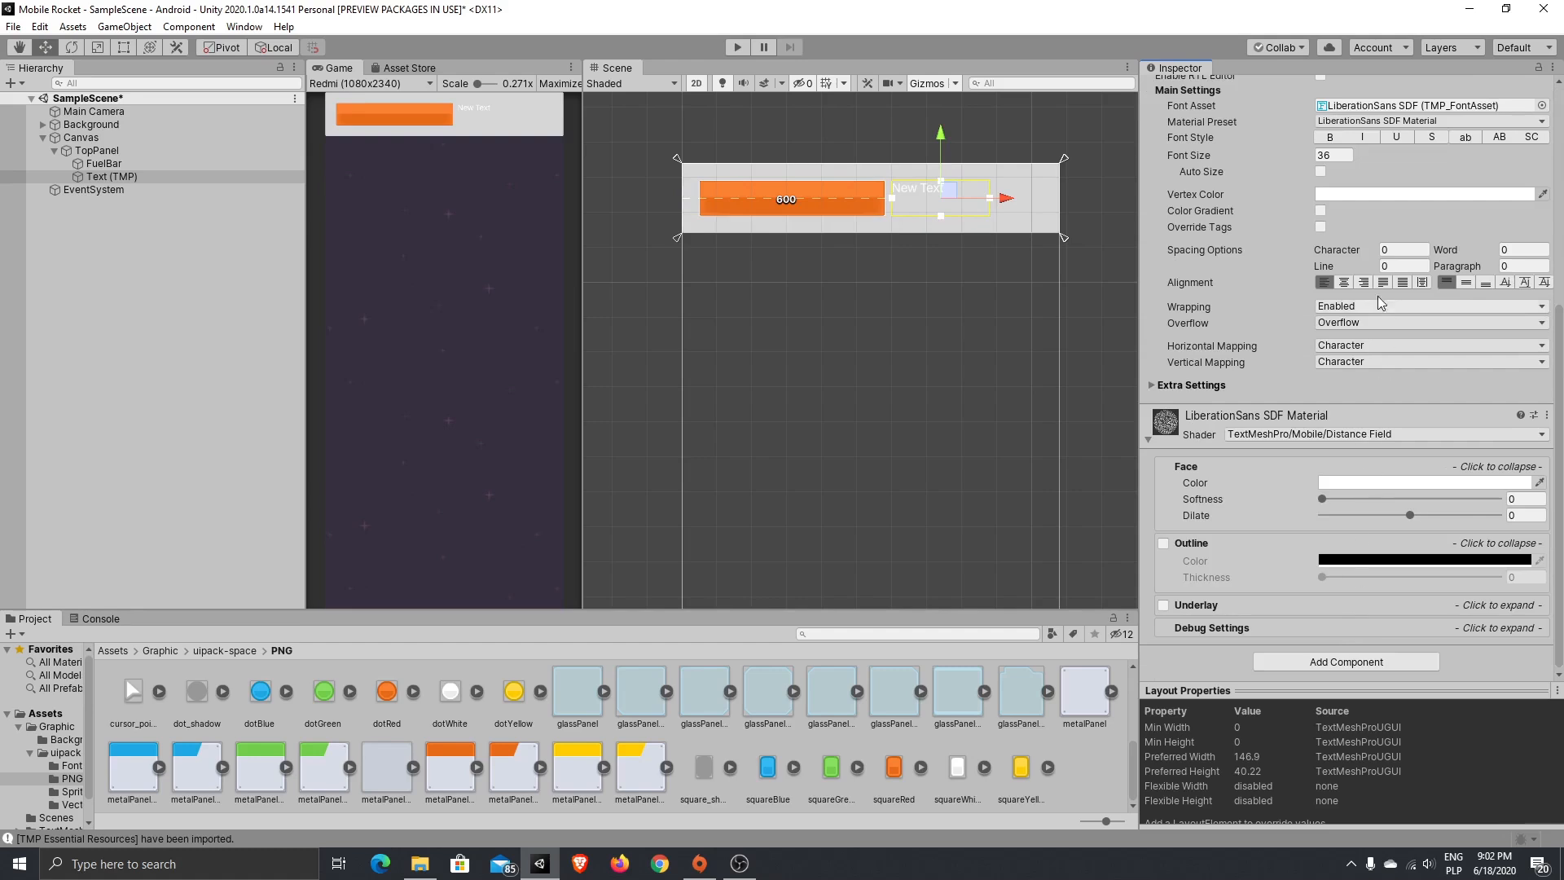
pyautogui.click(1344, 282)
pyautogui.click(1466, 282)
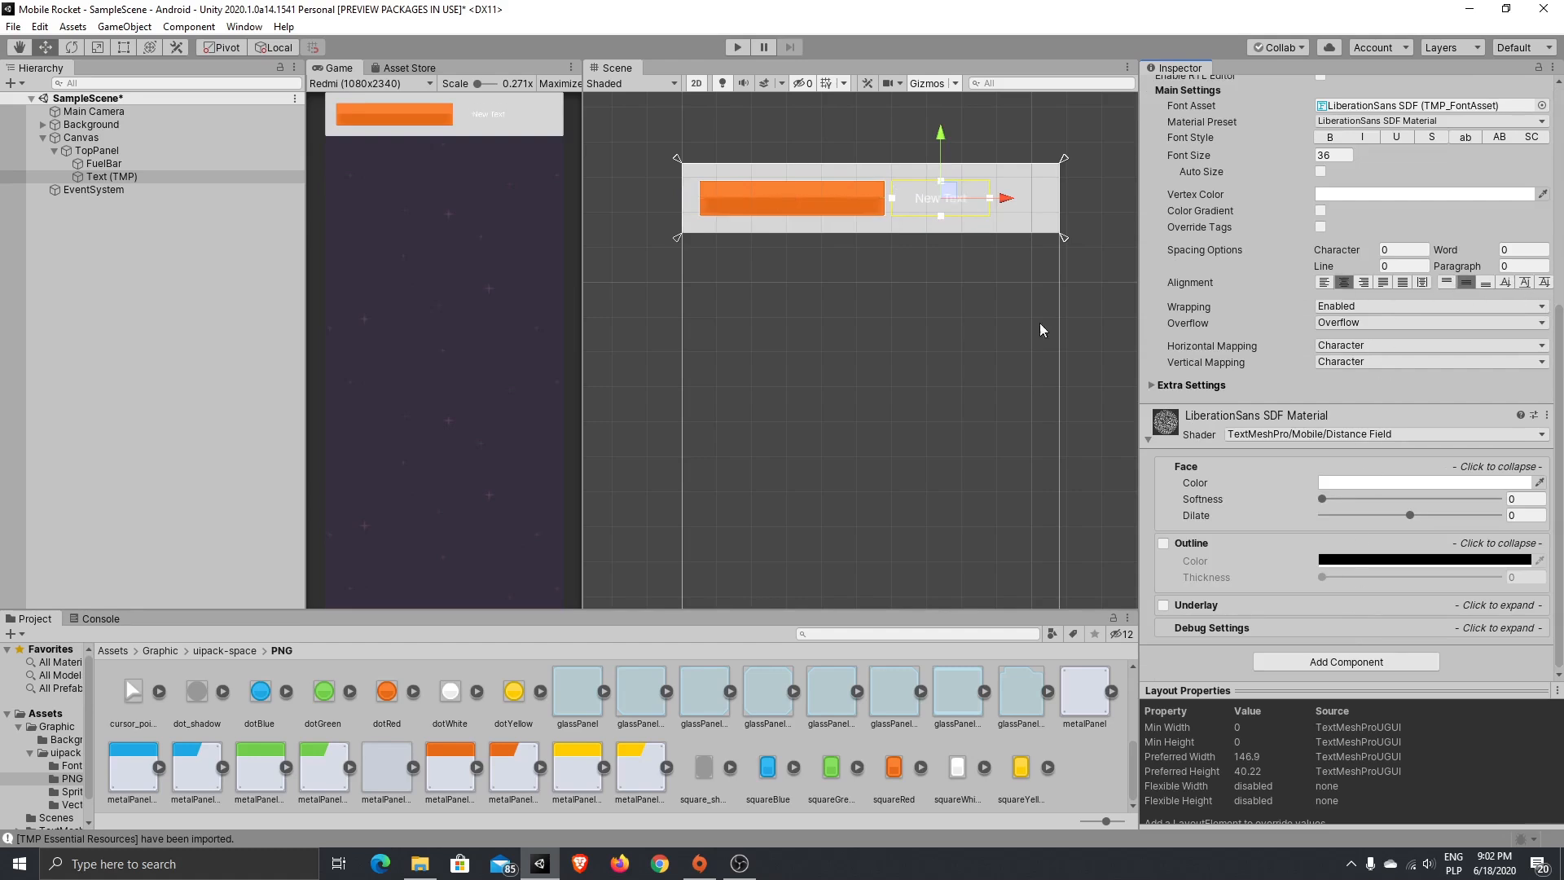
# - Change the text content to 1234M and set its font size to 45
pyautogui.scroll(2, 942, 197)
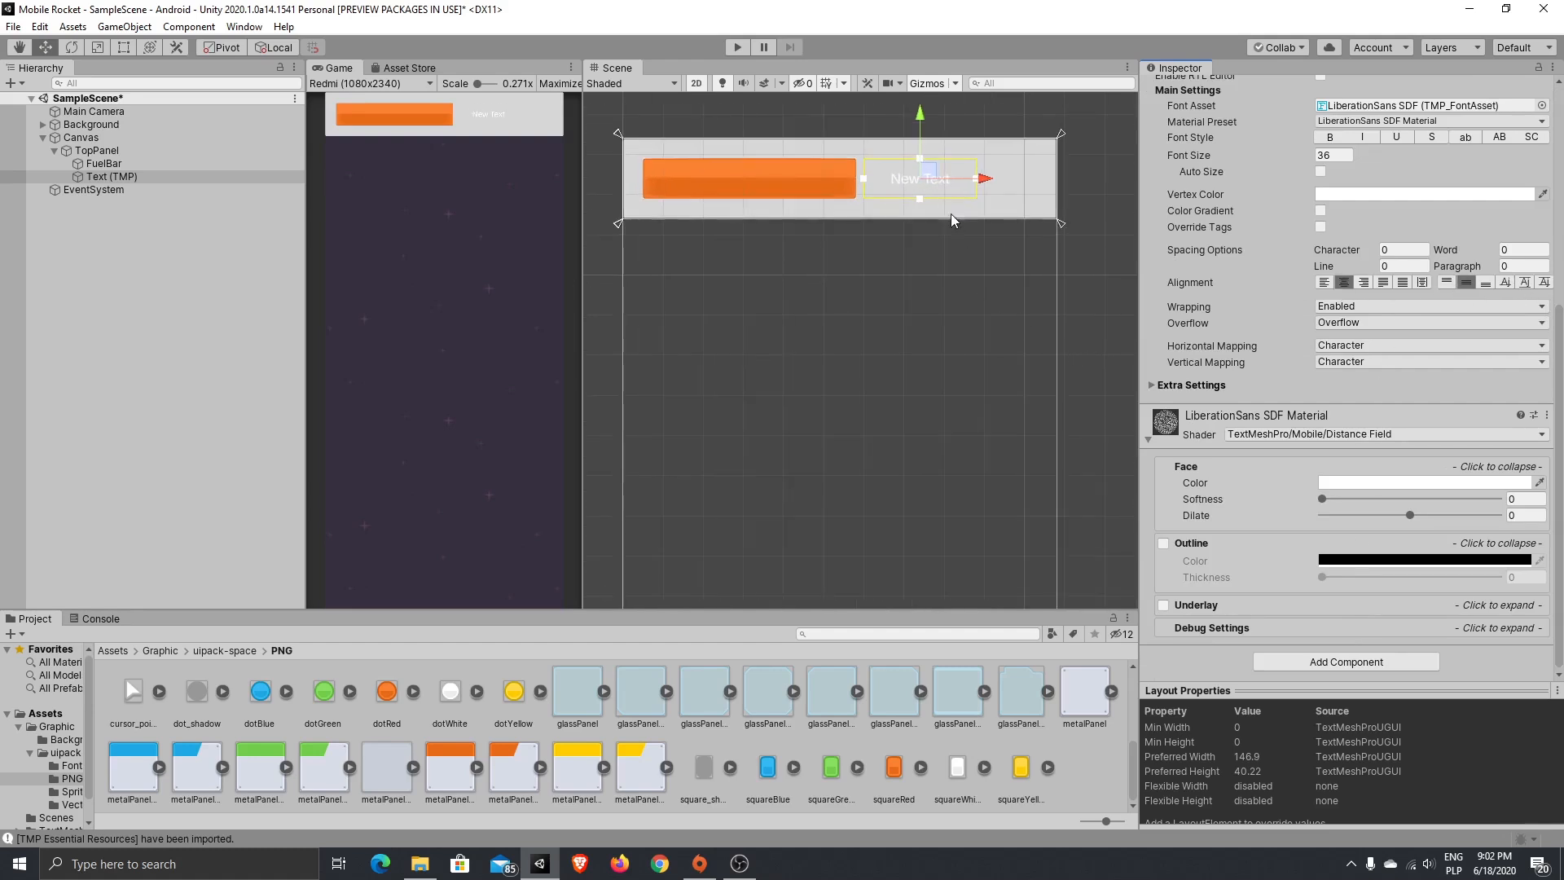
pyautogui.moveTo(963, 242); pyautogui.dragTo(992, 409, button='middle')
pyautogui.scroll(10, 1324, 466)
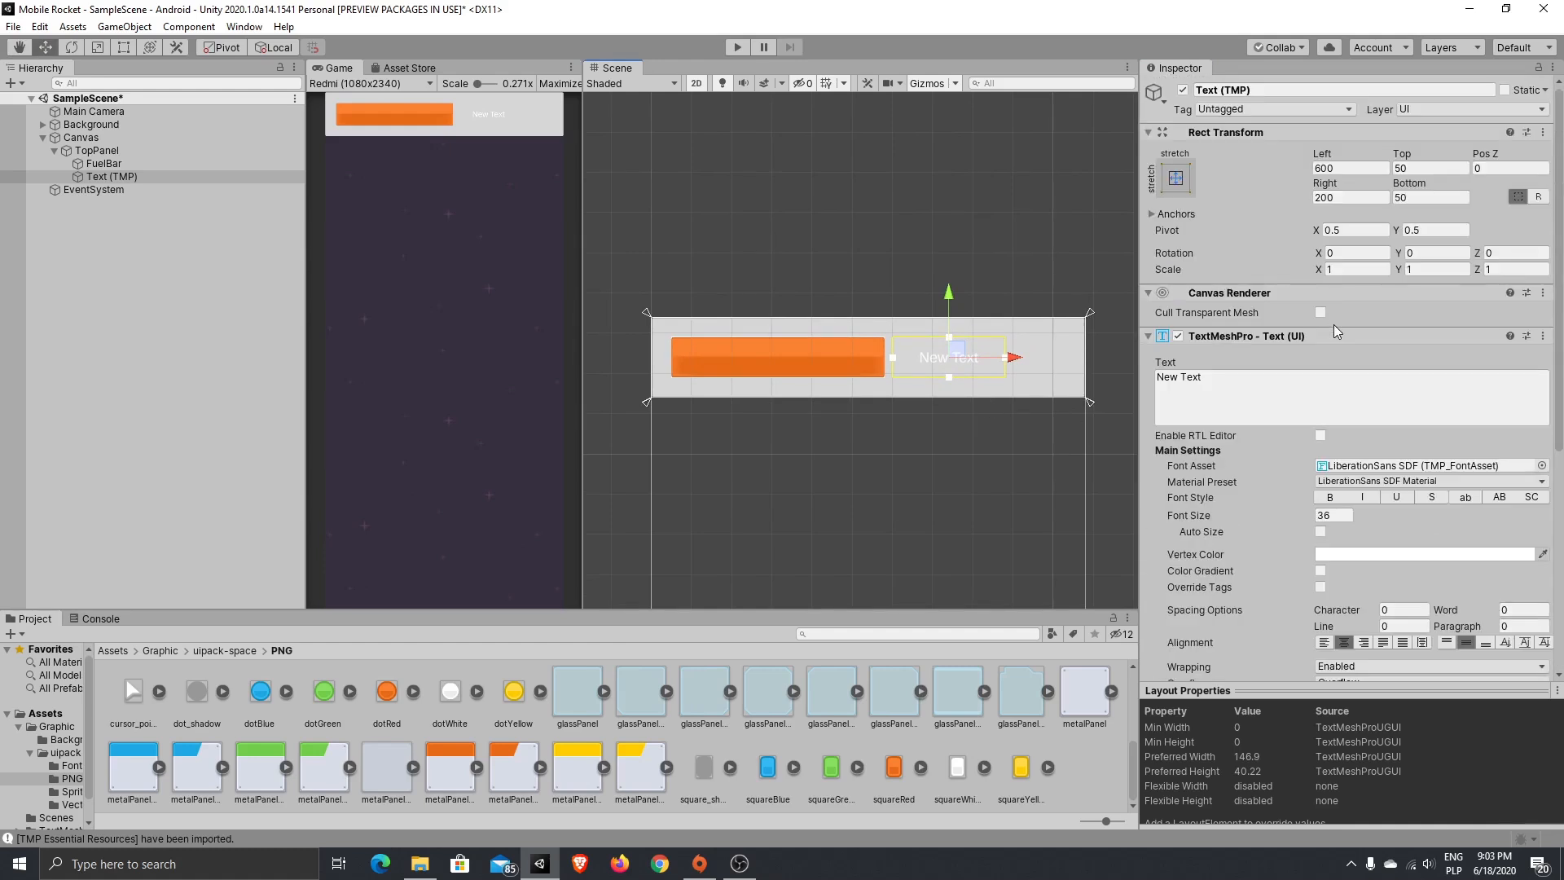
pyautogui.moveTo(1275, 399); pyautogui.dragTo(1160, 376)
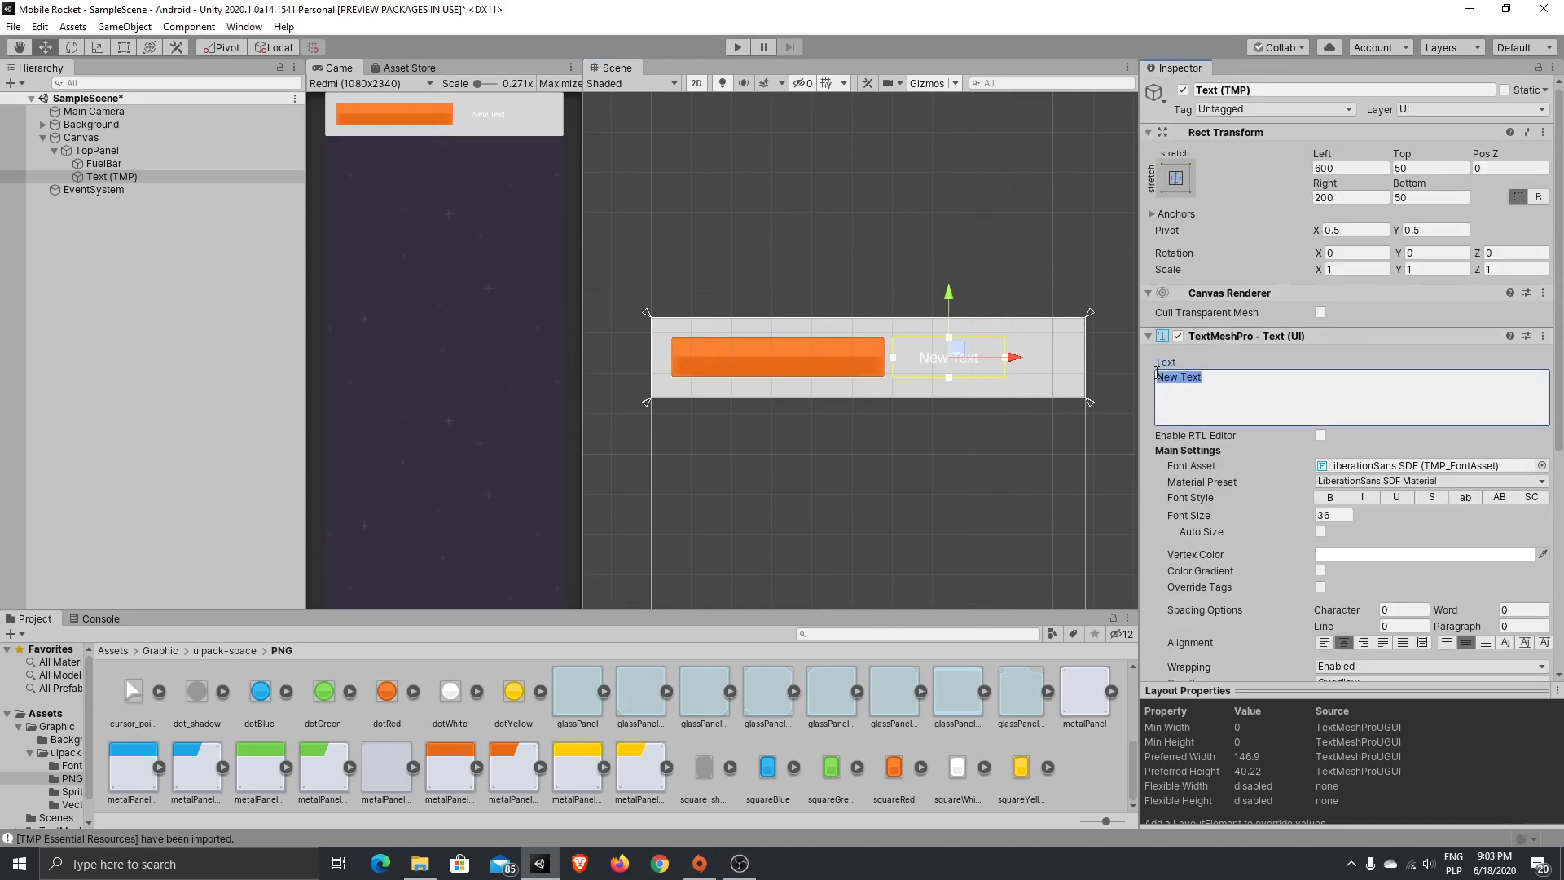
pyautogui.write('1234M')
pyautogui.click(1333, 516)
pyautogui.write('45')
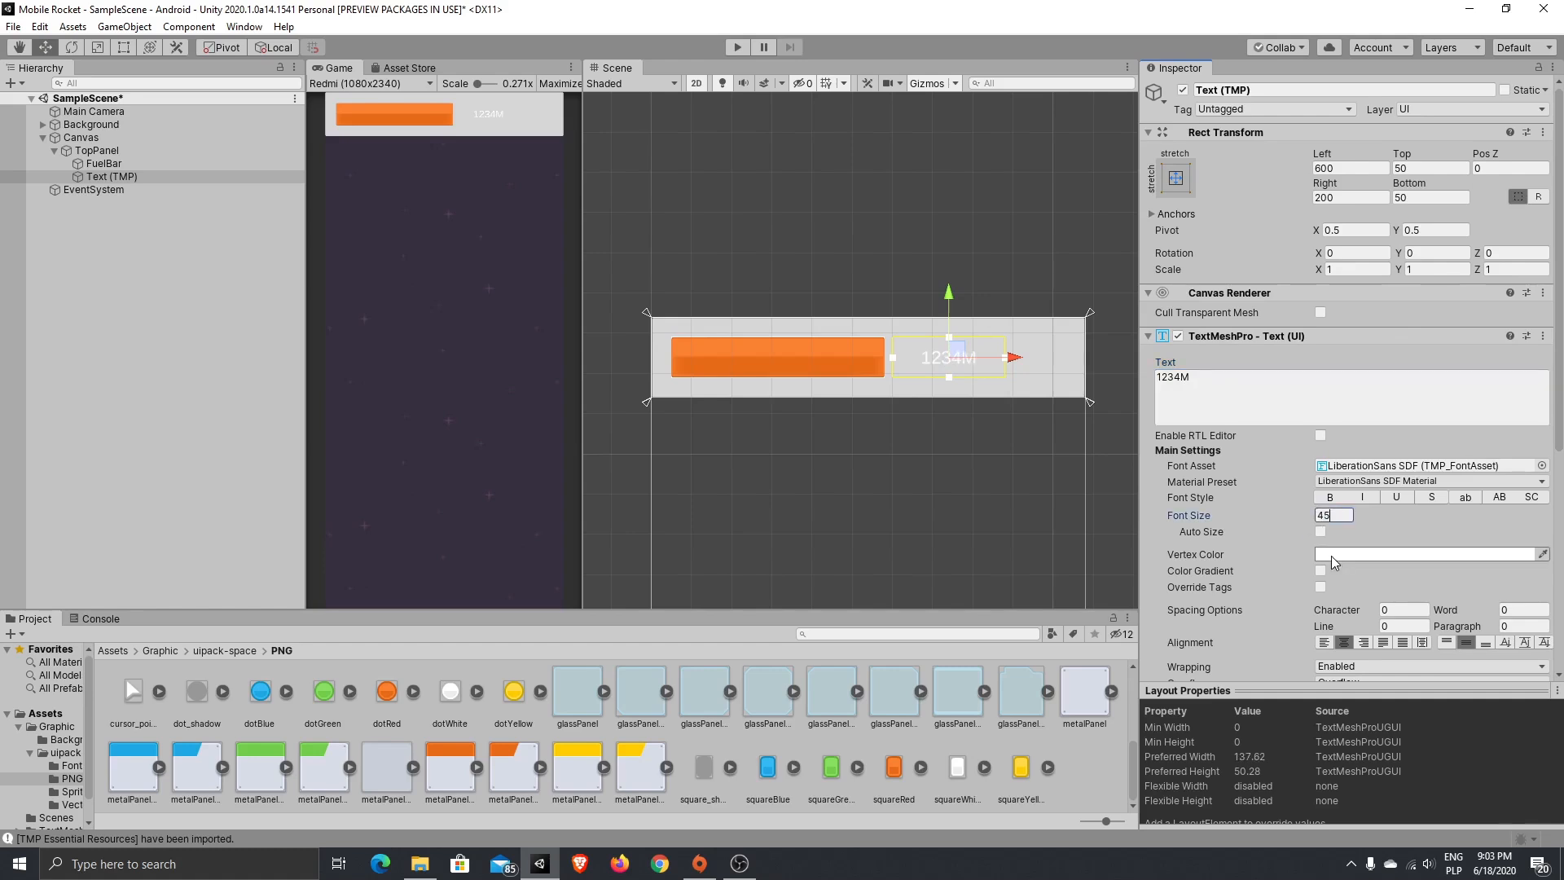
# - Open TextMeshPro's Font Asset Creator and assign kenvector_future_thin from the uipack-space Fonts folder as the source font
pyautogui.click(72, 766)
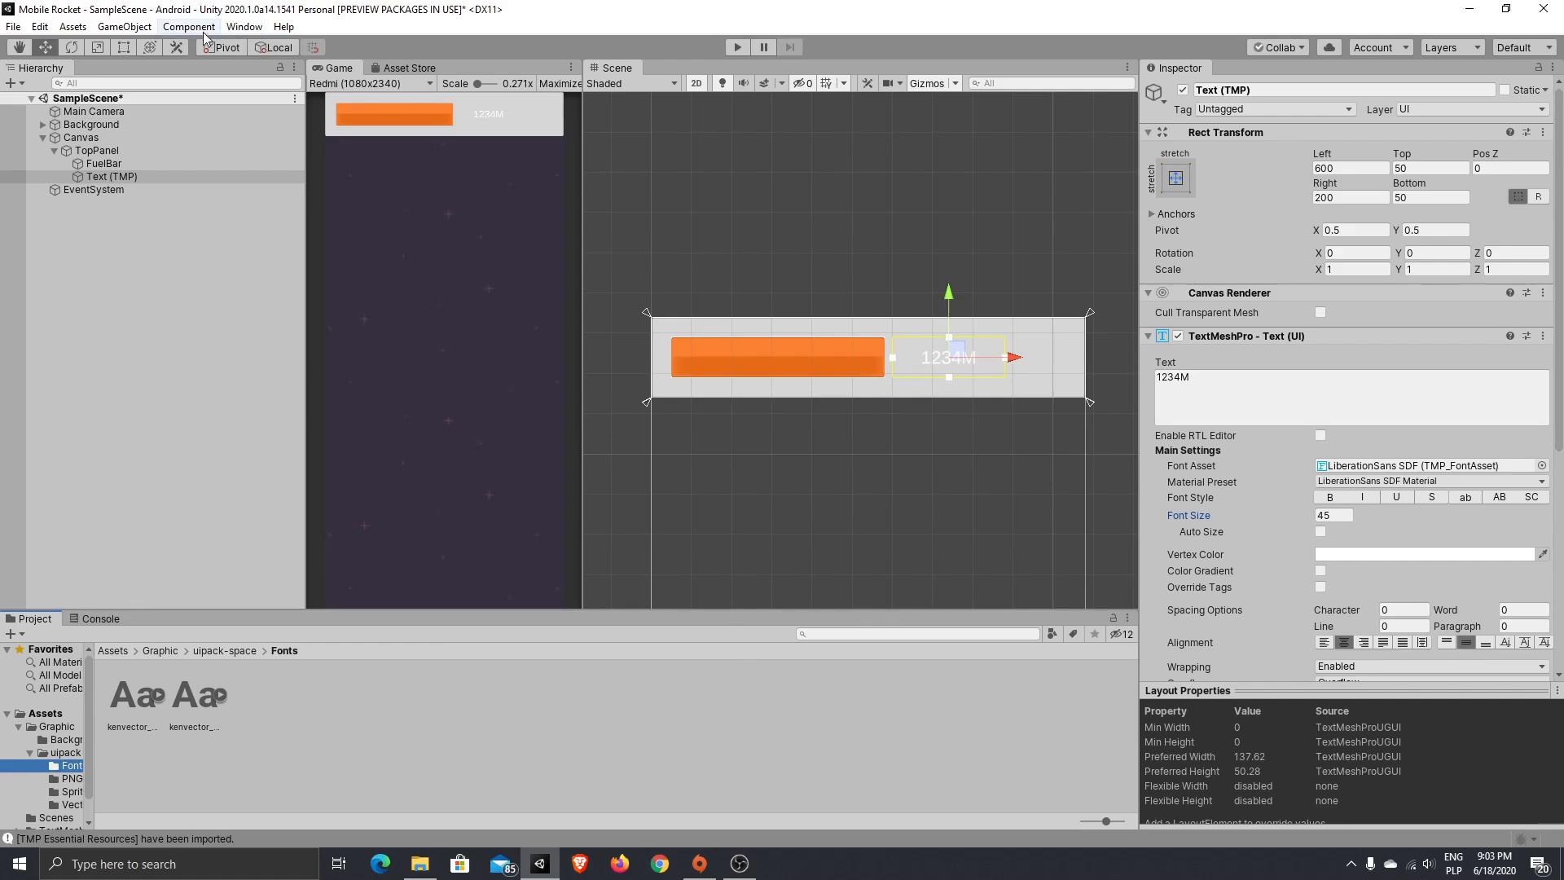
pyautogui.click(255, 33)
pyautogui.moveTo(189, 37)
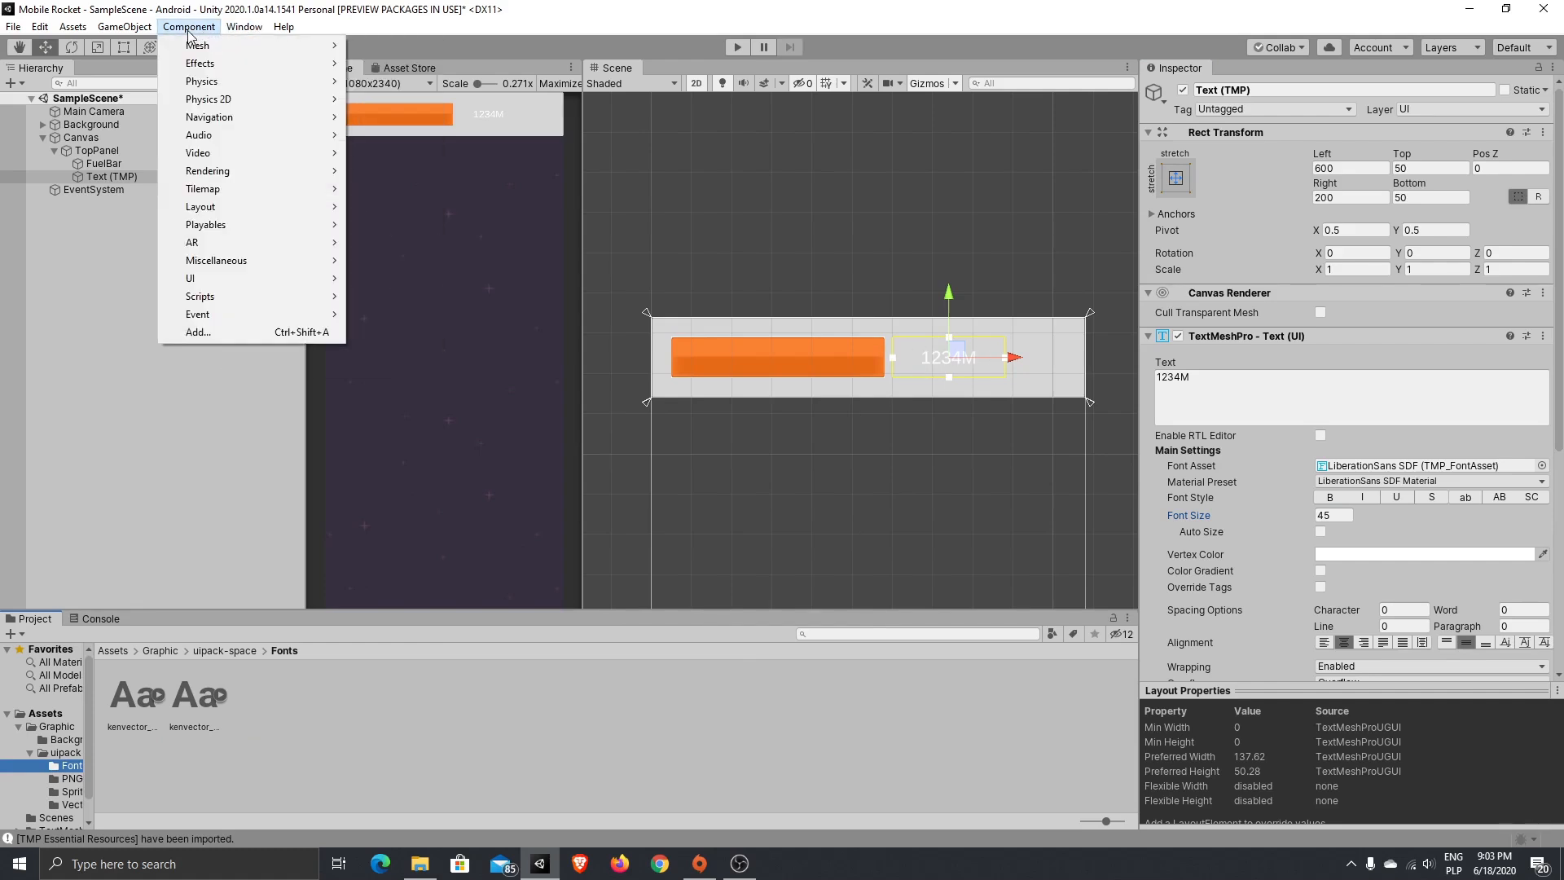
pyautogui.moveTo(244, 34)
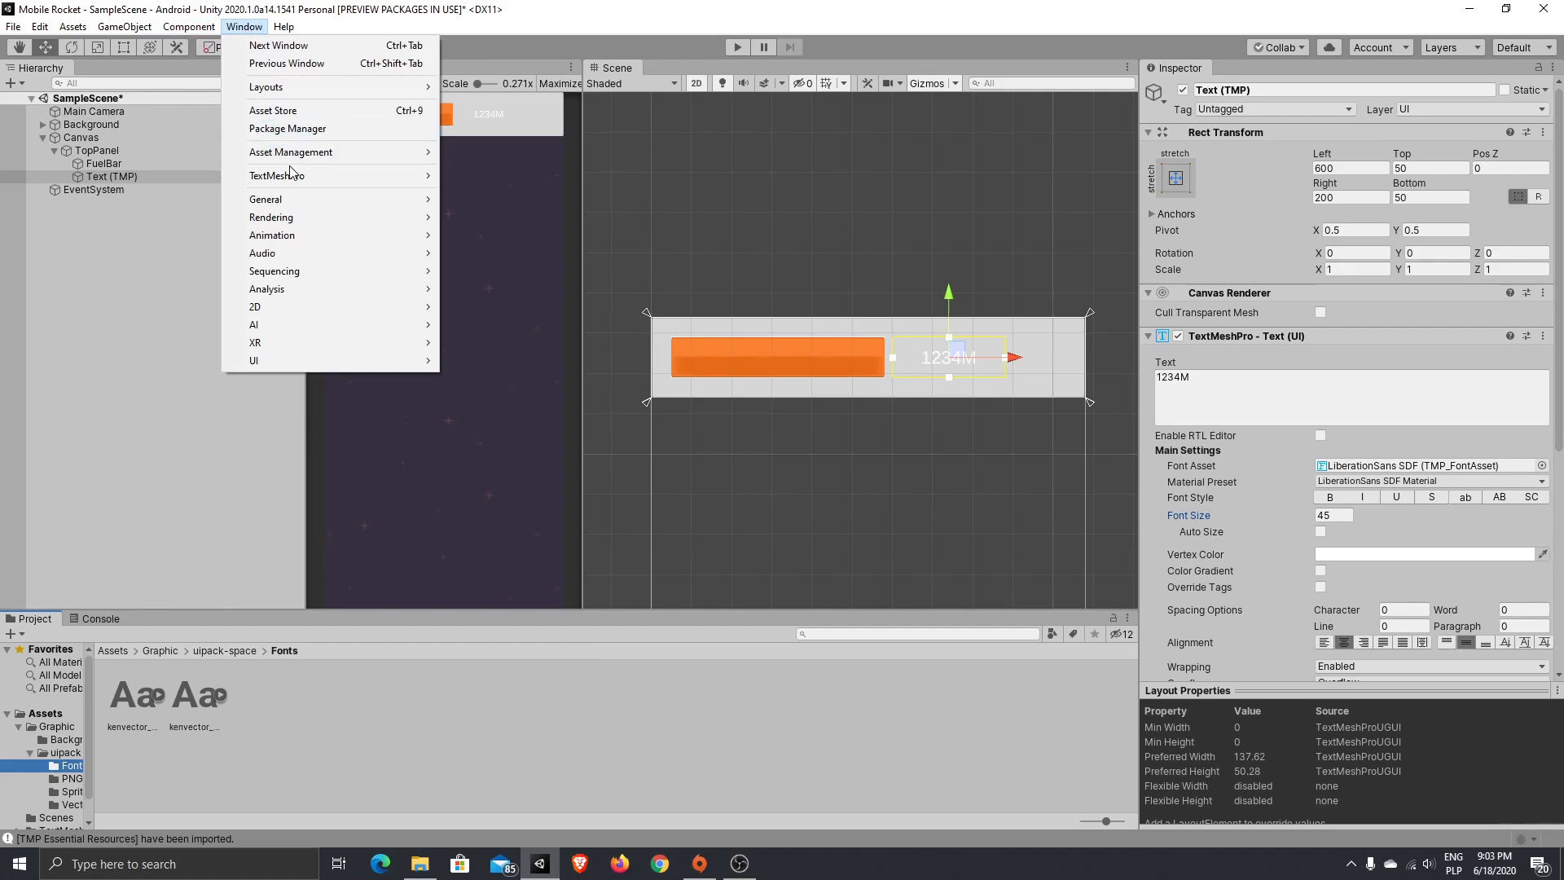
pyautogui.moveTo(290, 180)
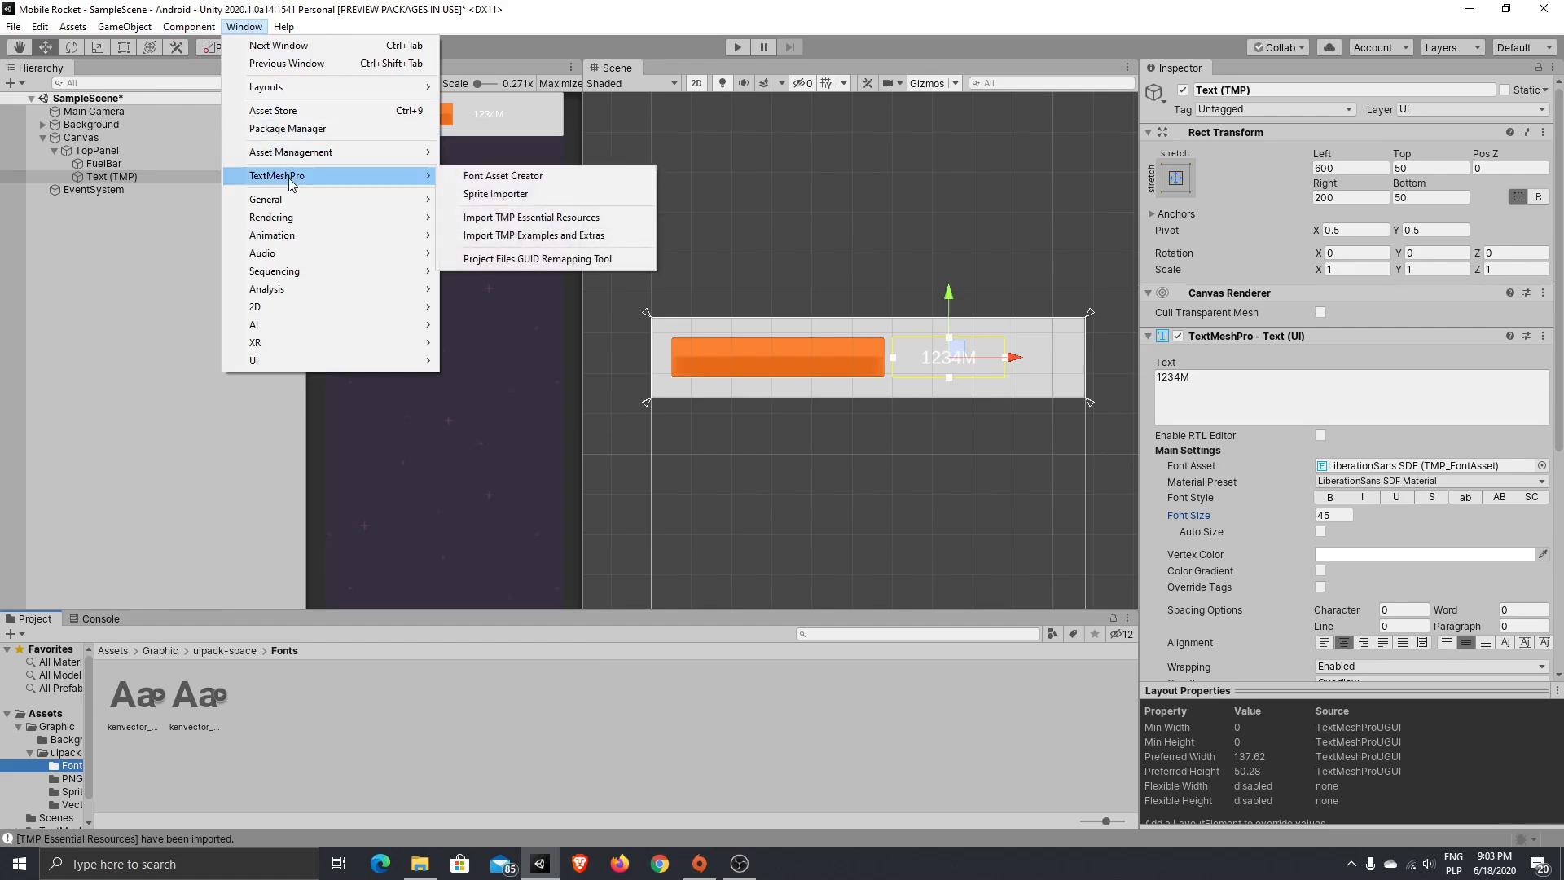
pyautogui.click(542, 176)
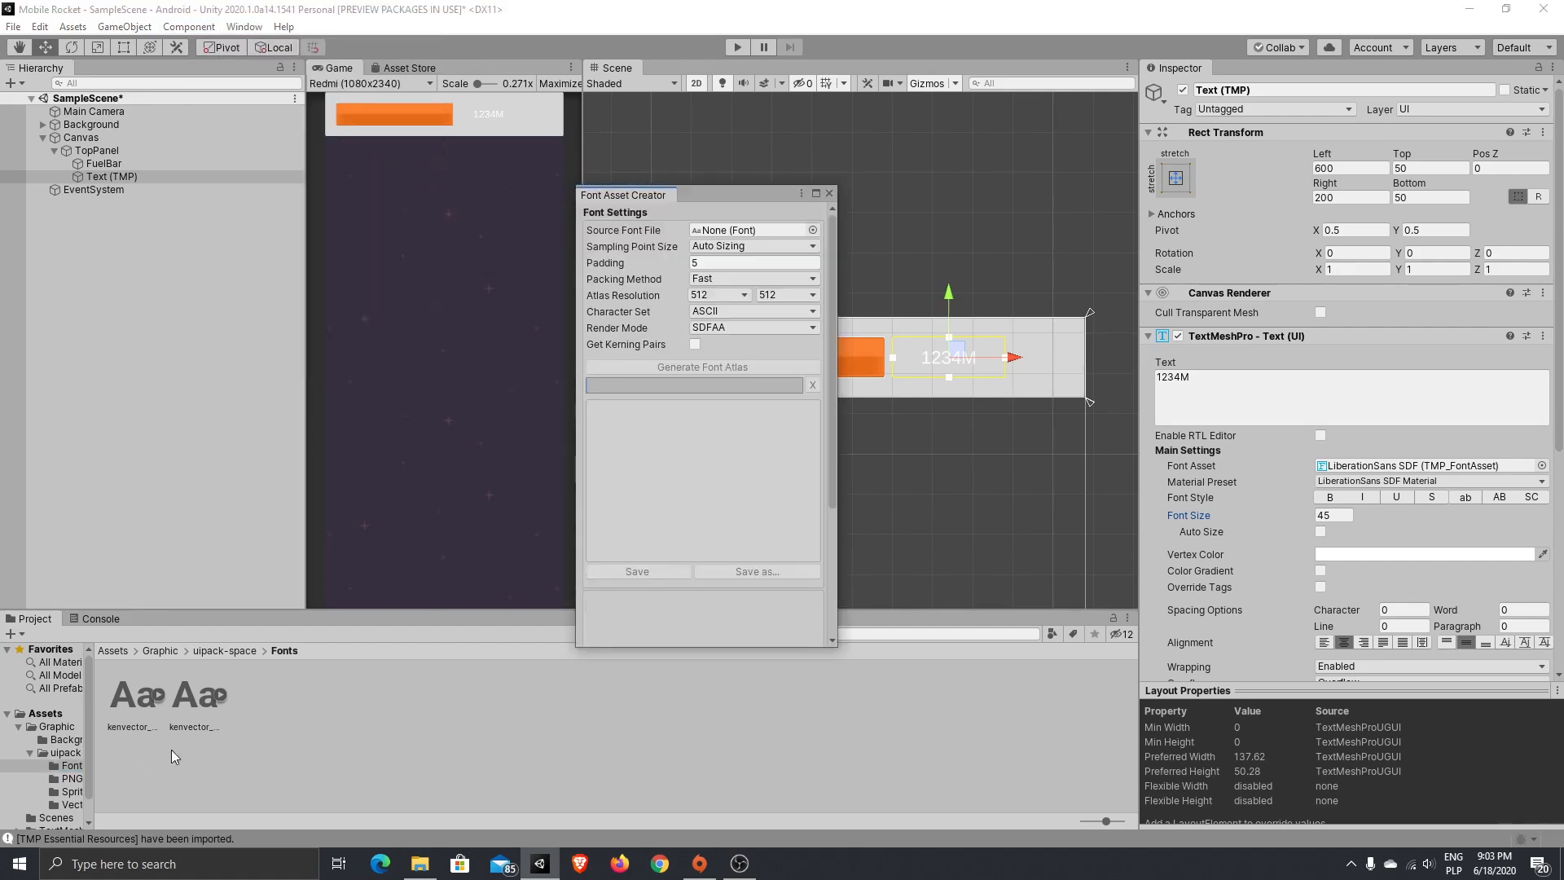
pyautogui.moveTo(137, 710); pyautogui.dragTo(723, 231)
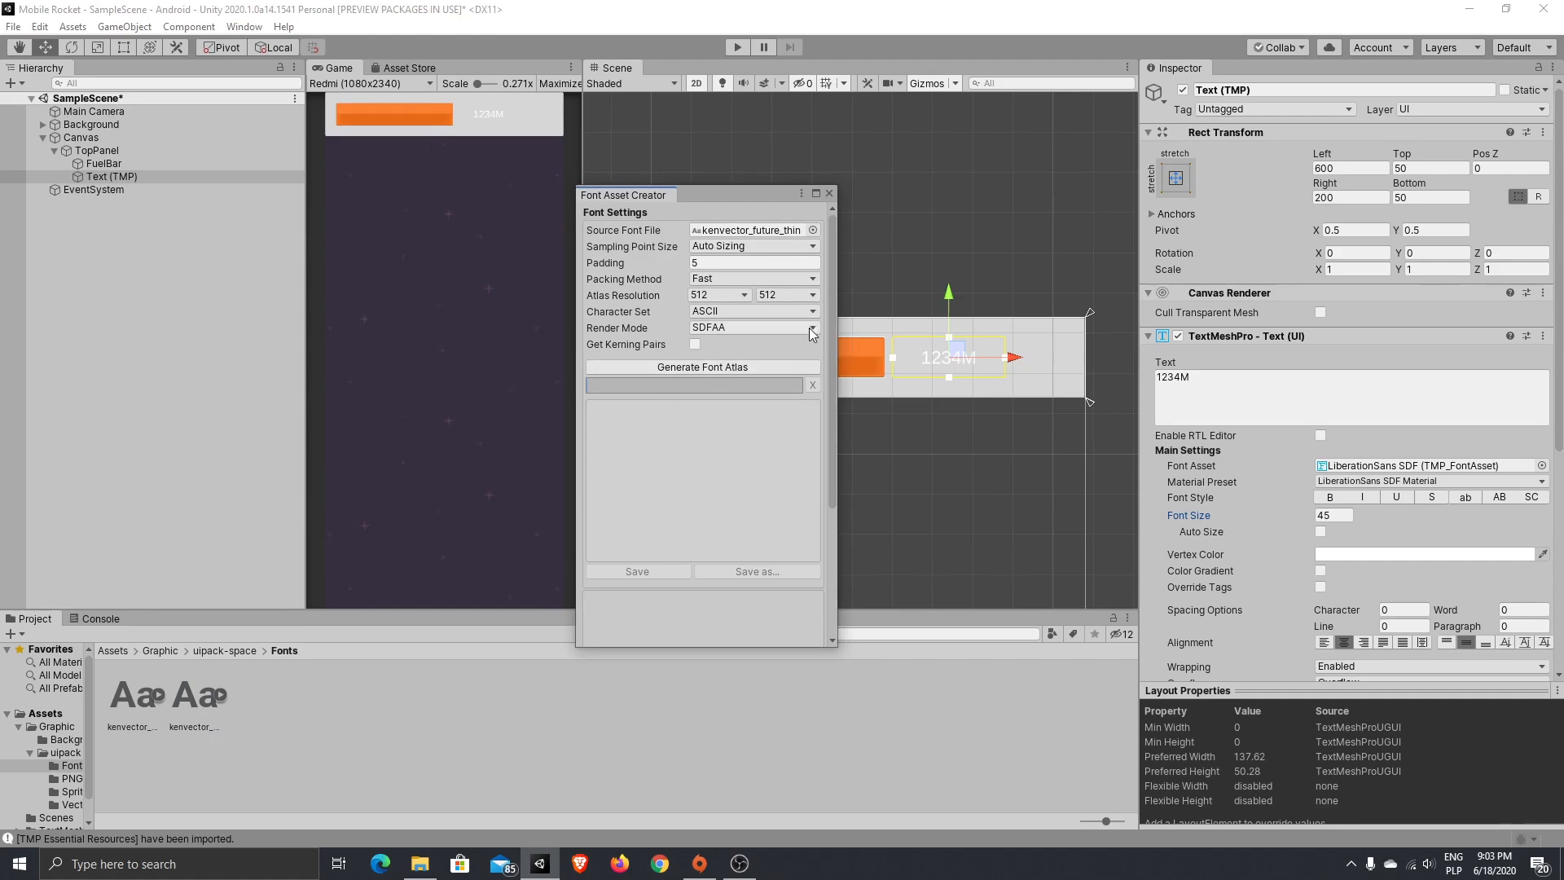
# - Generate the font atlas, save it as kenvector_future_thin SDF in the Fonts folder, and close the Font Asset Creator
pyautogui.click(738, 368)
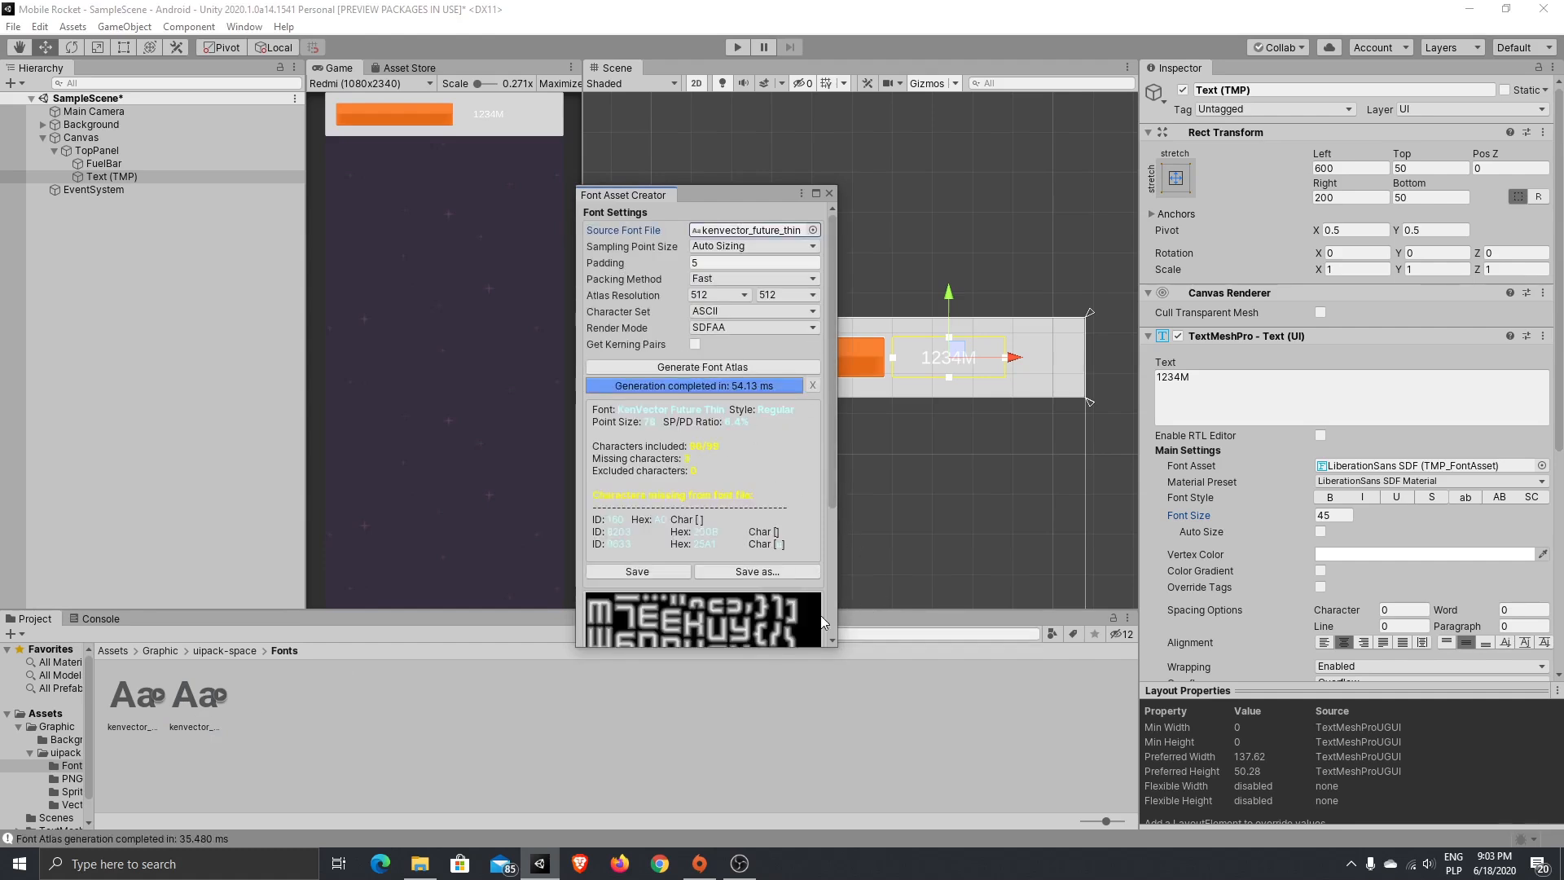
pyautogui.click(757, 571)
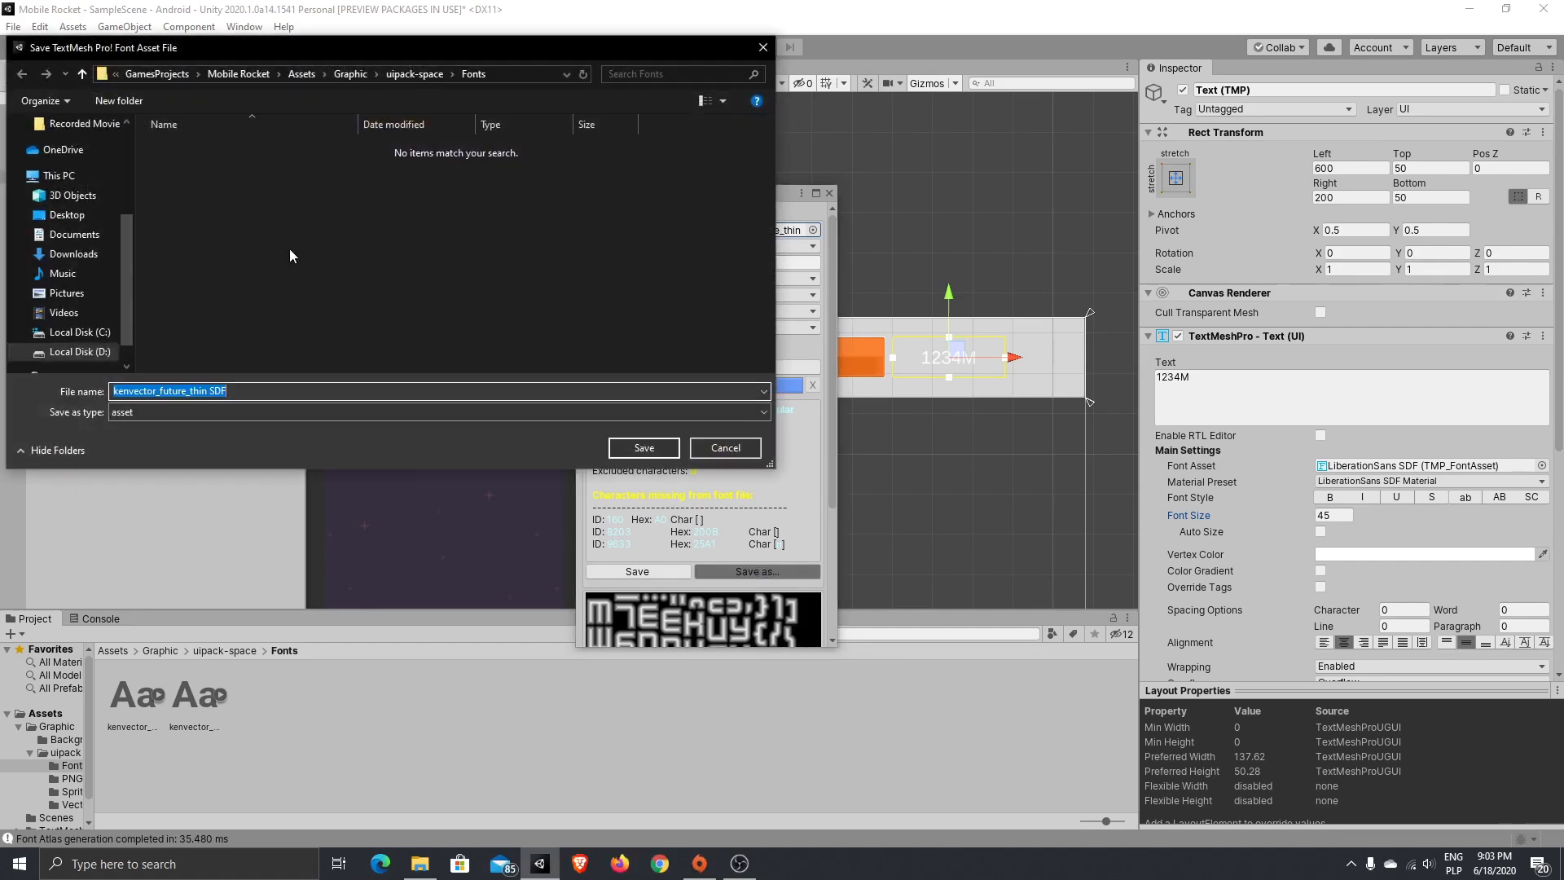
pyautogui.click(643, 448)
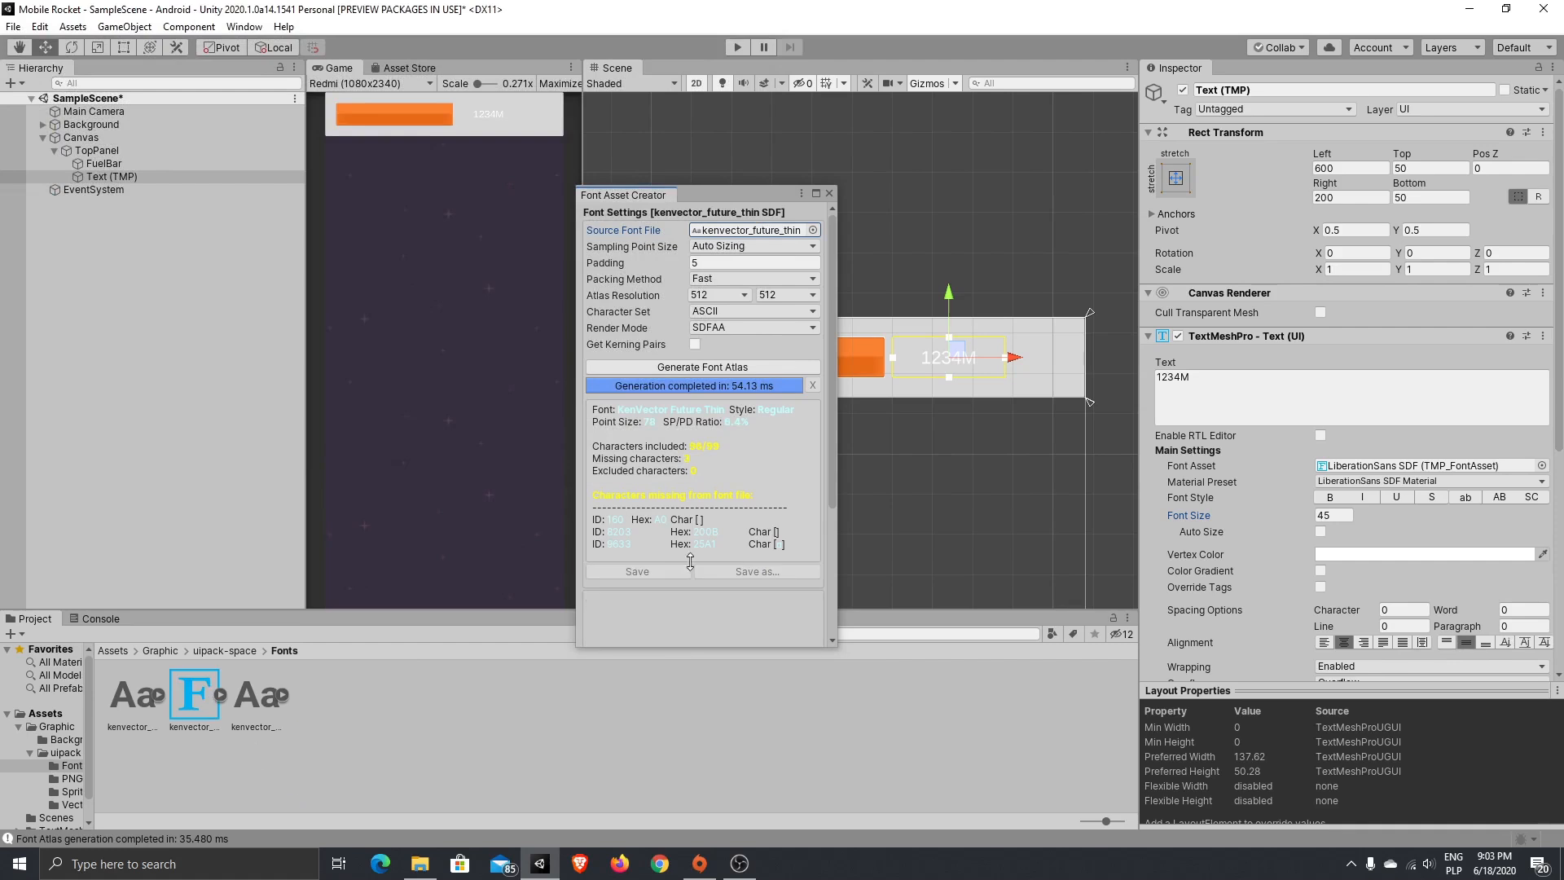
pyautogui.click(829, 193)
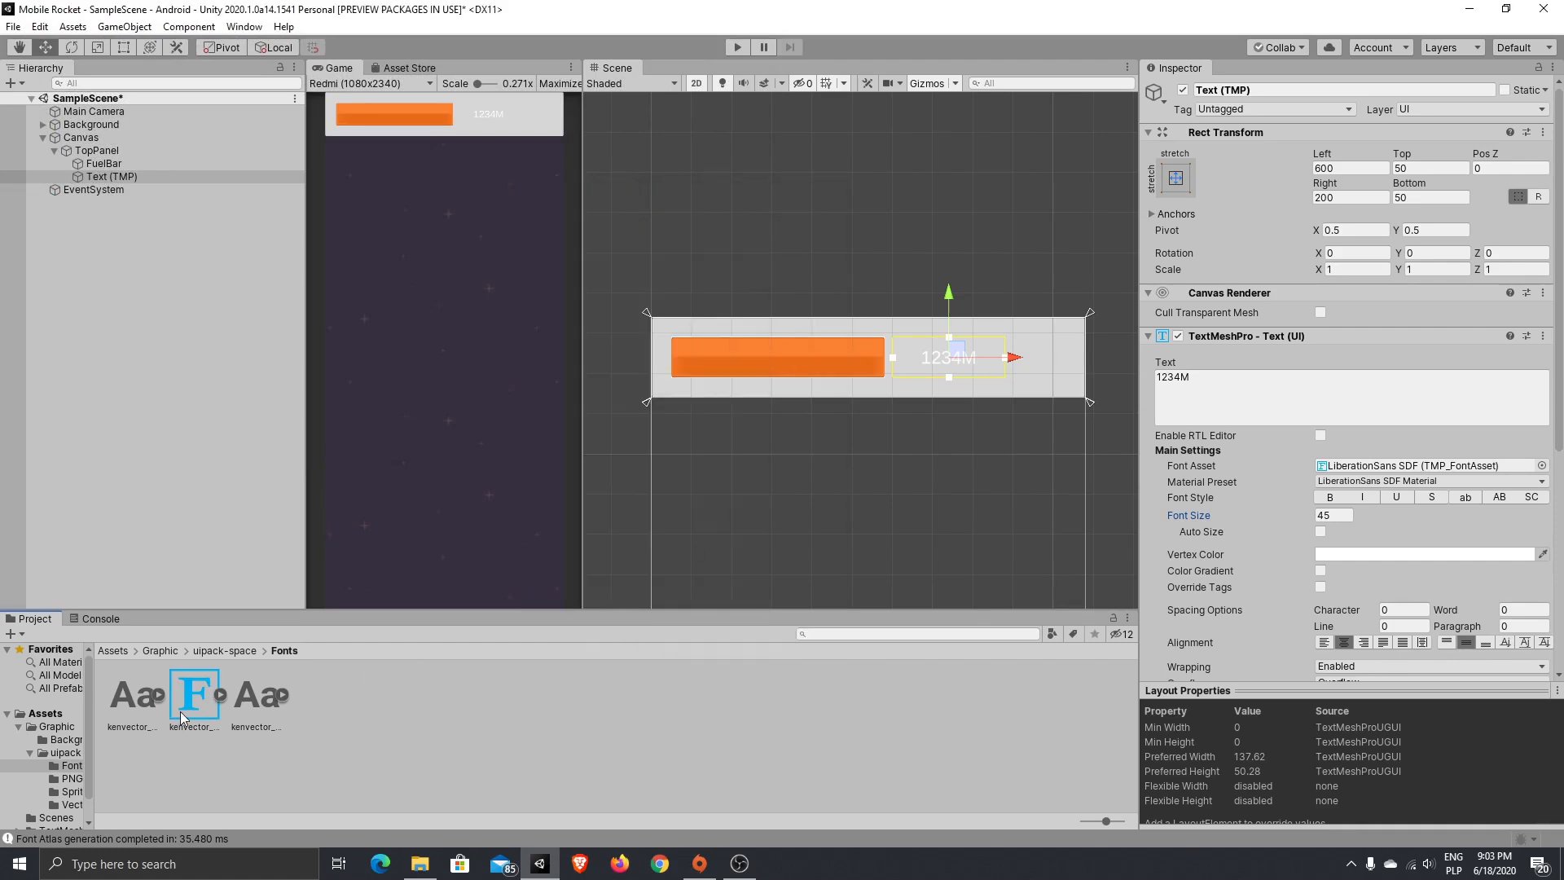
# - Assign kenvector_future_thin SDF as the 1234M text's font asset
pyautogui.moveTo(189, 715); pyautogui.dragTo(1377, 463)
pyautogui.click(1541, 466)
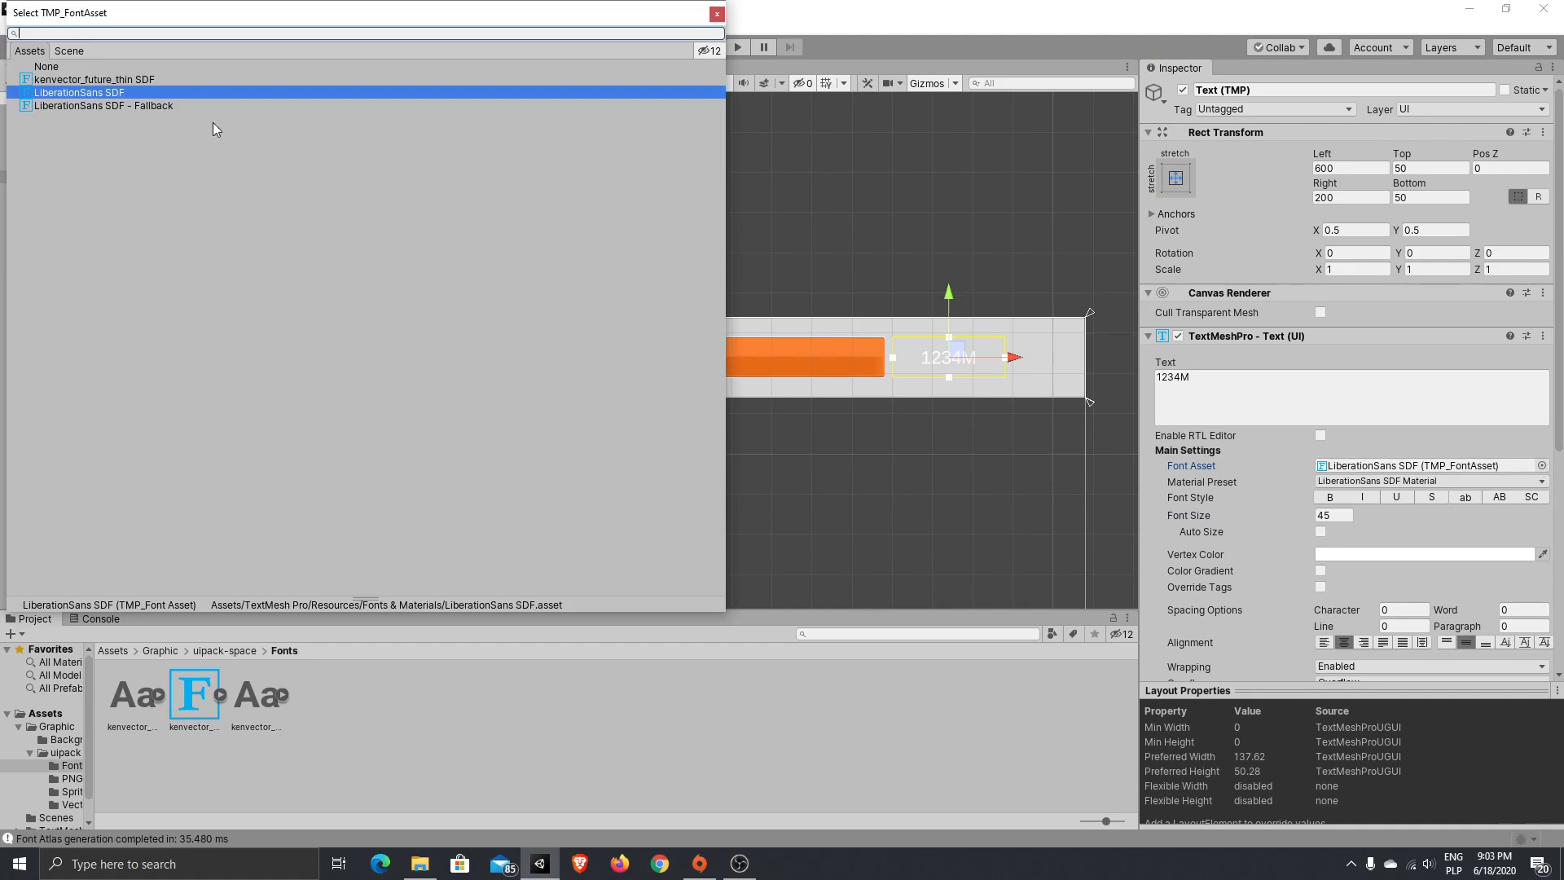
pyautogui.click(154, 79)
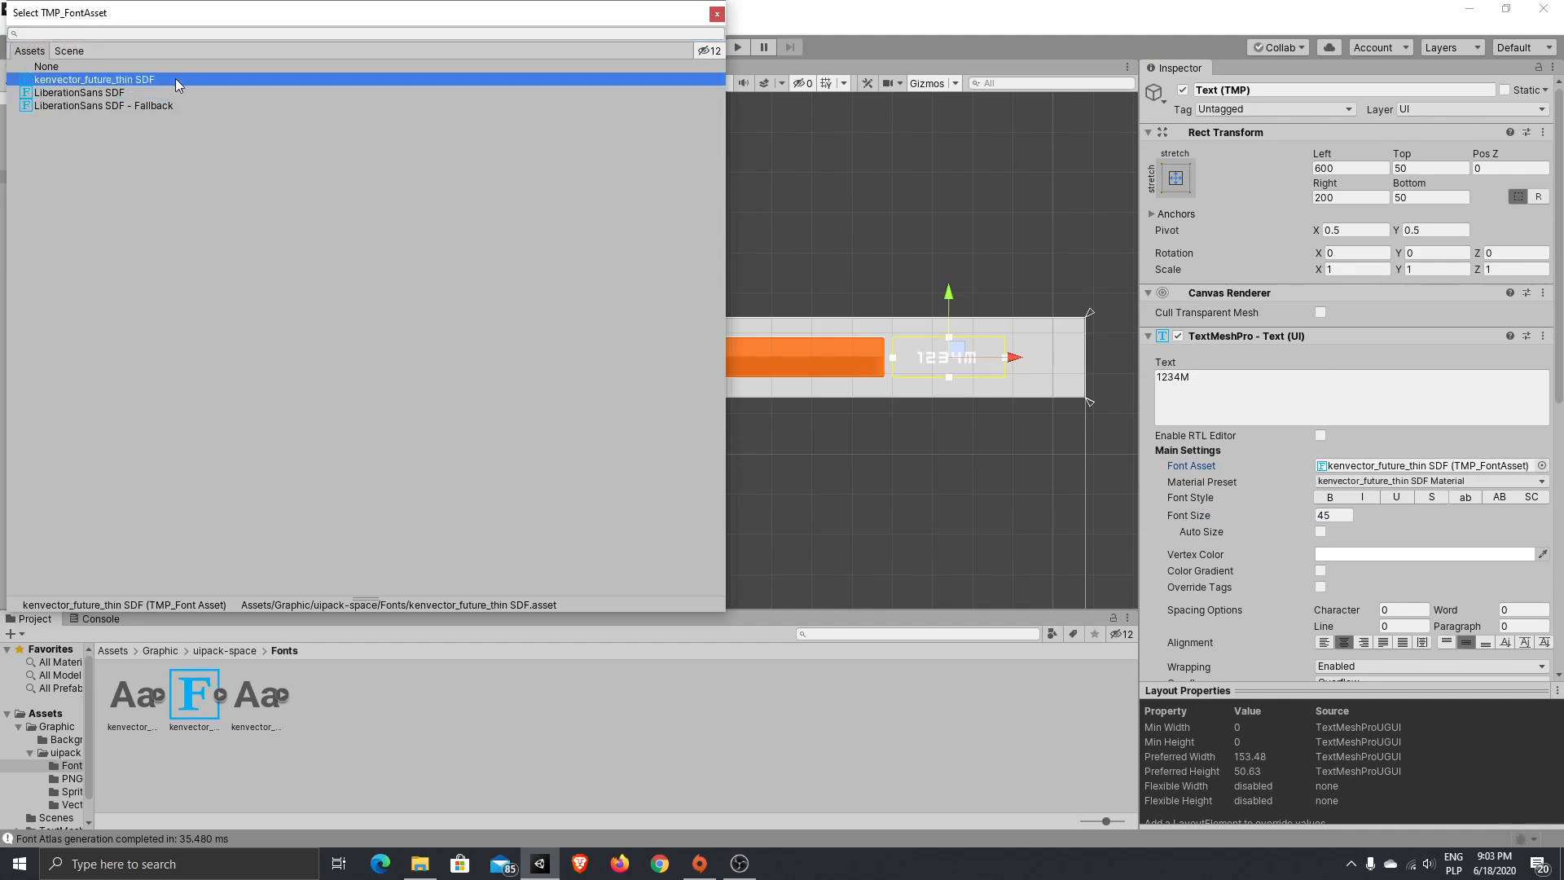
pyautogui.click(716, 15)
pyautogui.scroll(8, 928, 388)
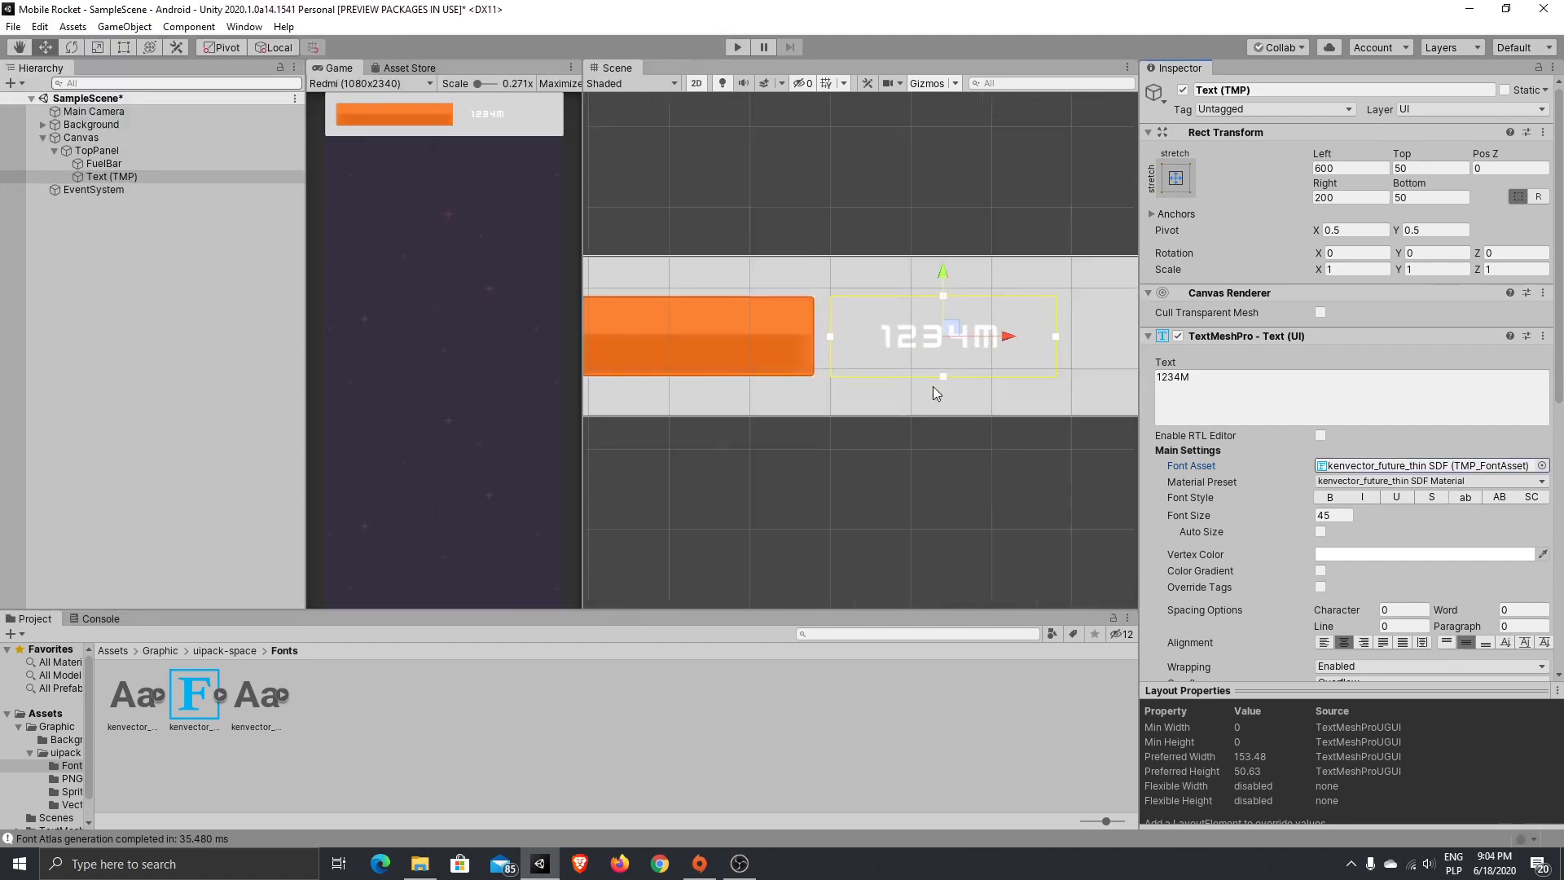
# - Change the distance text to 1234 M, with a space before the M
pyautogui.scroll(-4, 907, 430)
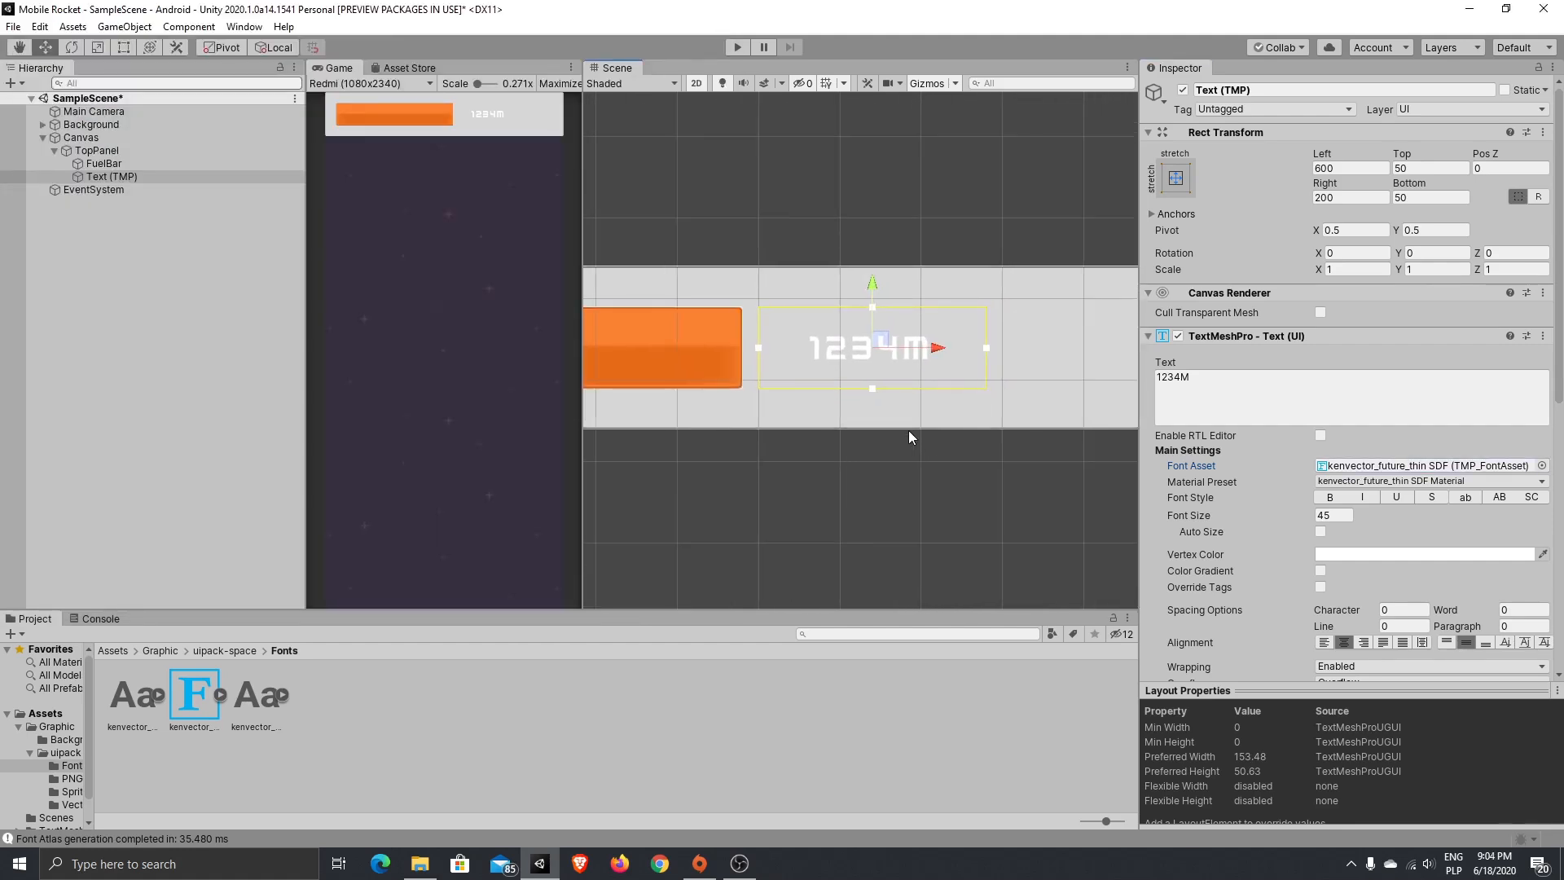
pyautogui.doubleClick(1183, 375)
pyautogui.press('BackSpace')
pyautogui.hotkey('ctrl', 'z')
pyautogui.click(1182, 378)
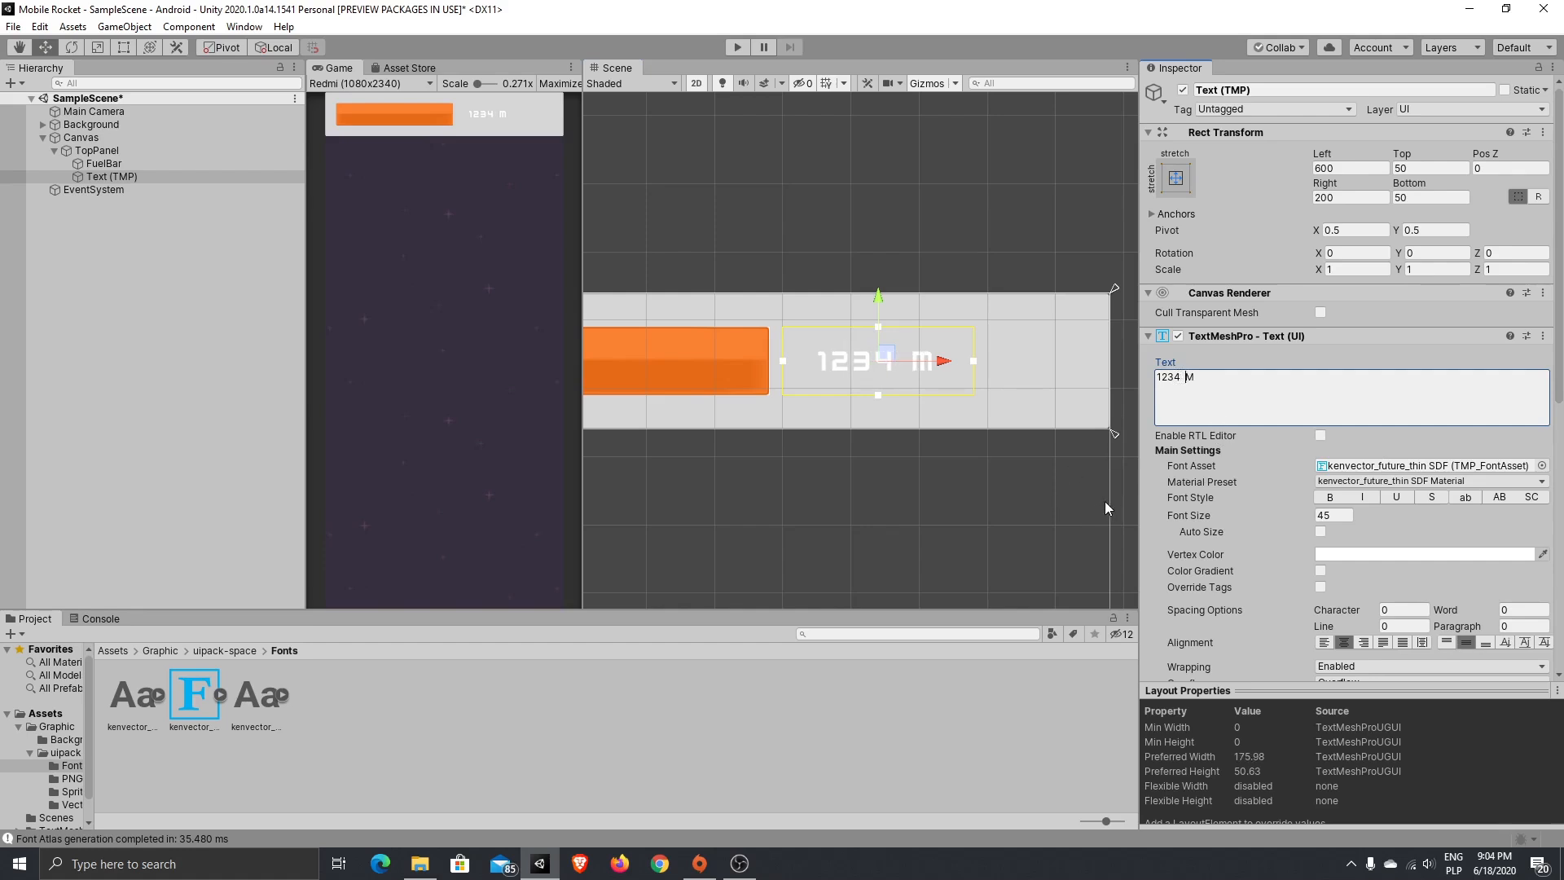
pyautogui.press('BackSpace')
# - Make the distance text bold and deselect it
pyautogui.scroll(-3, 1380, 514)
pyautogui.click(1329, 351)
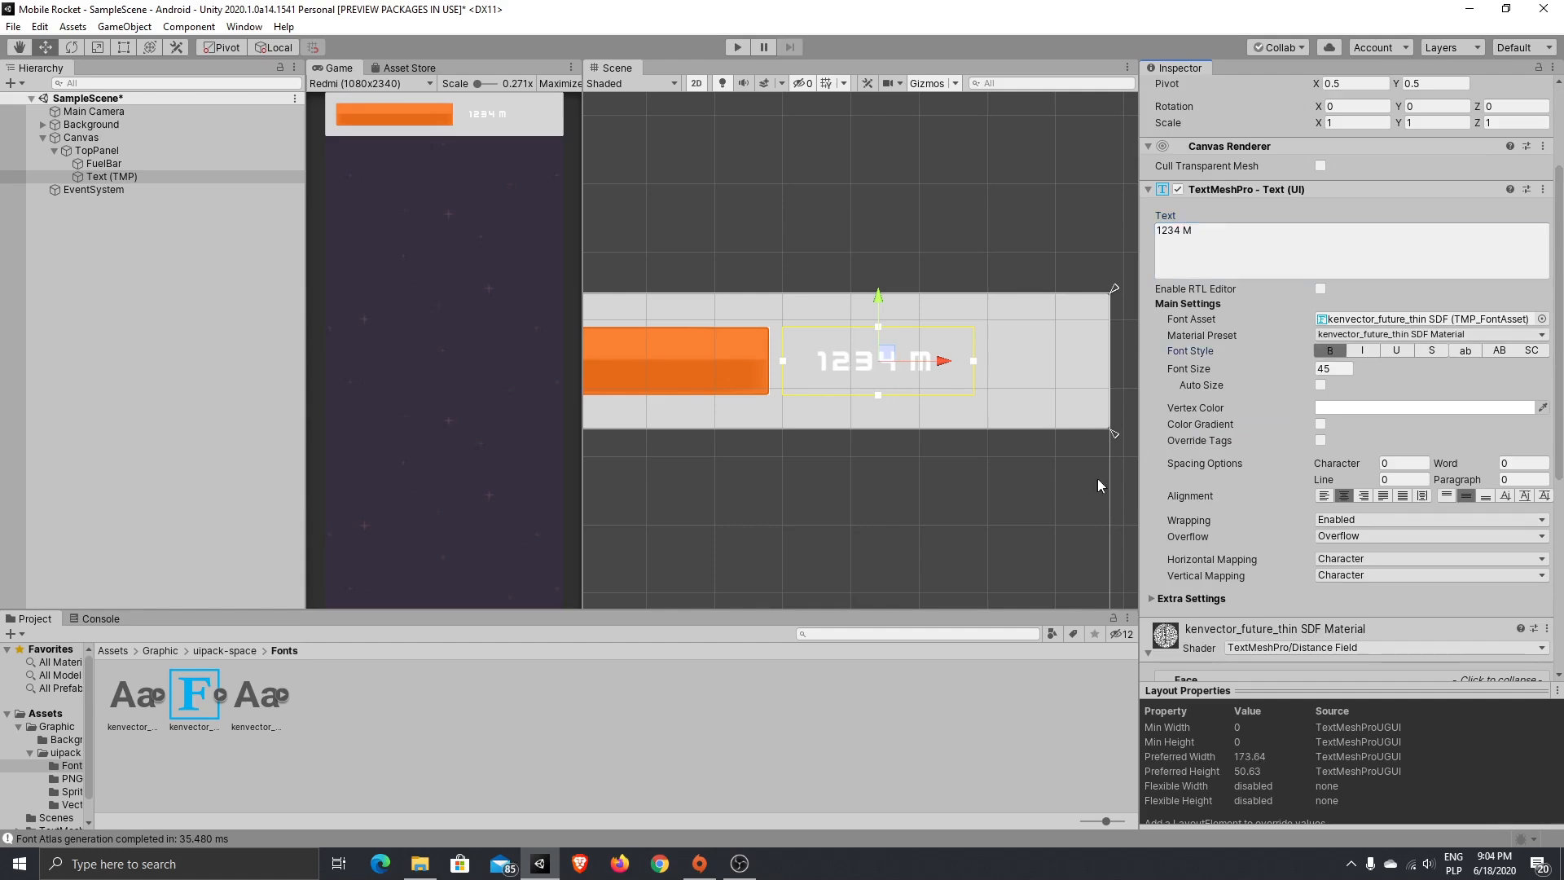
pyautogui.click(999, 536)
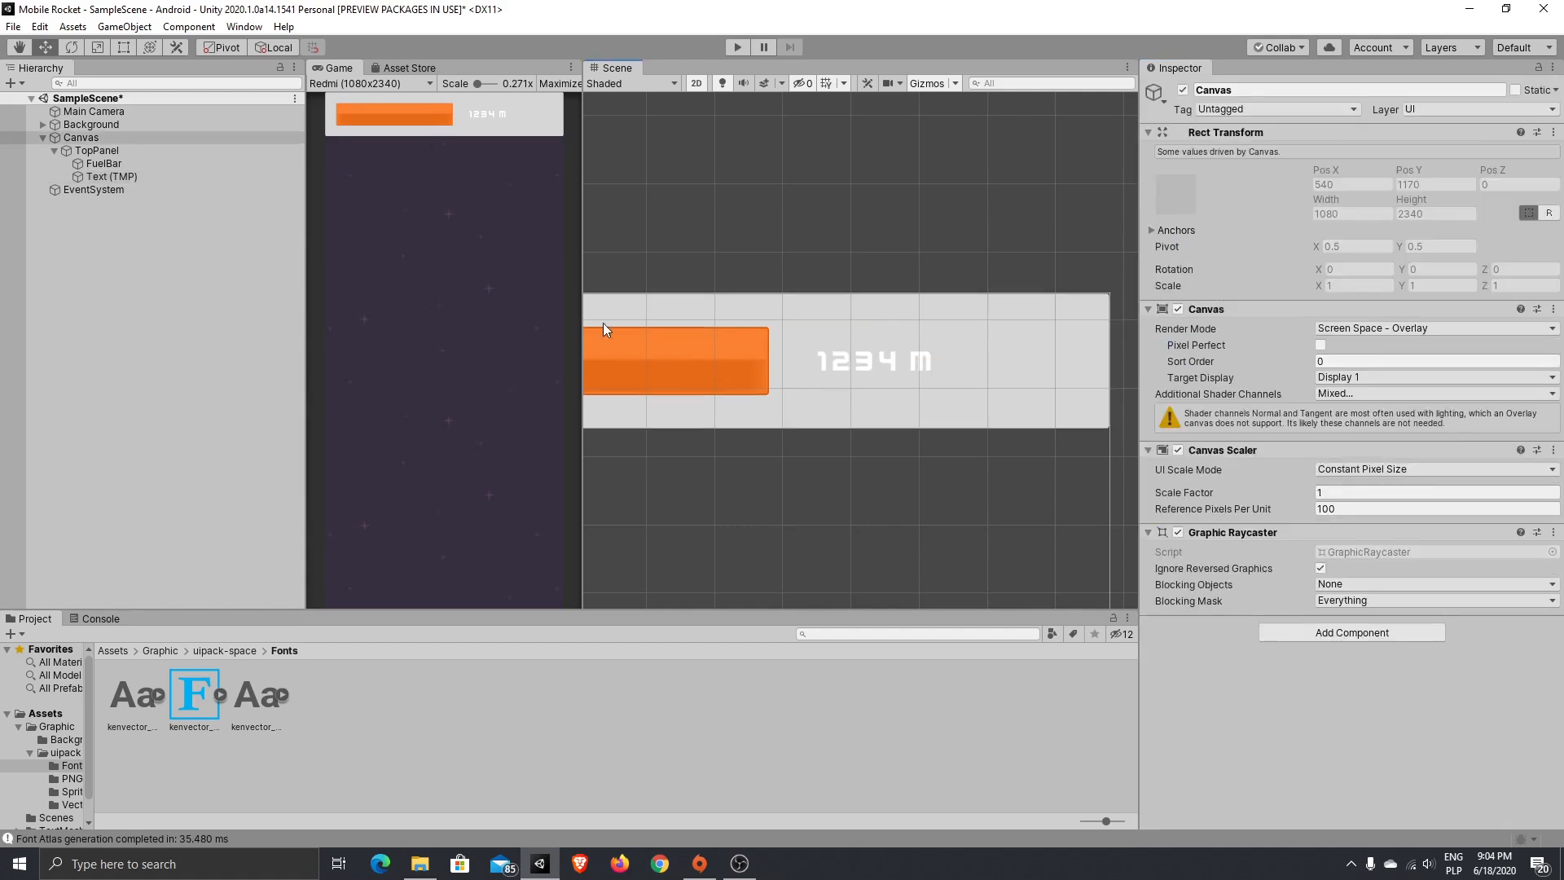
# - Set the distance text's vertex color to muted green 5D9158
pyautogui.click(867, 357)
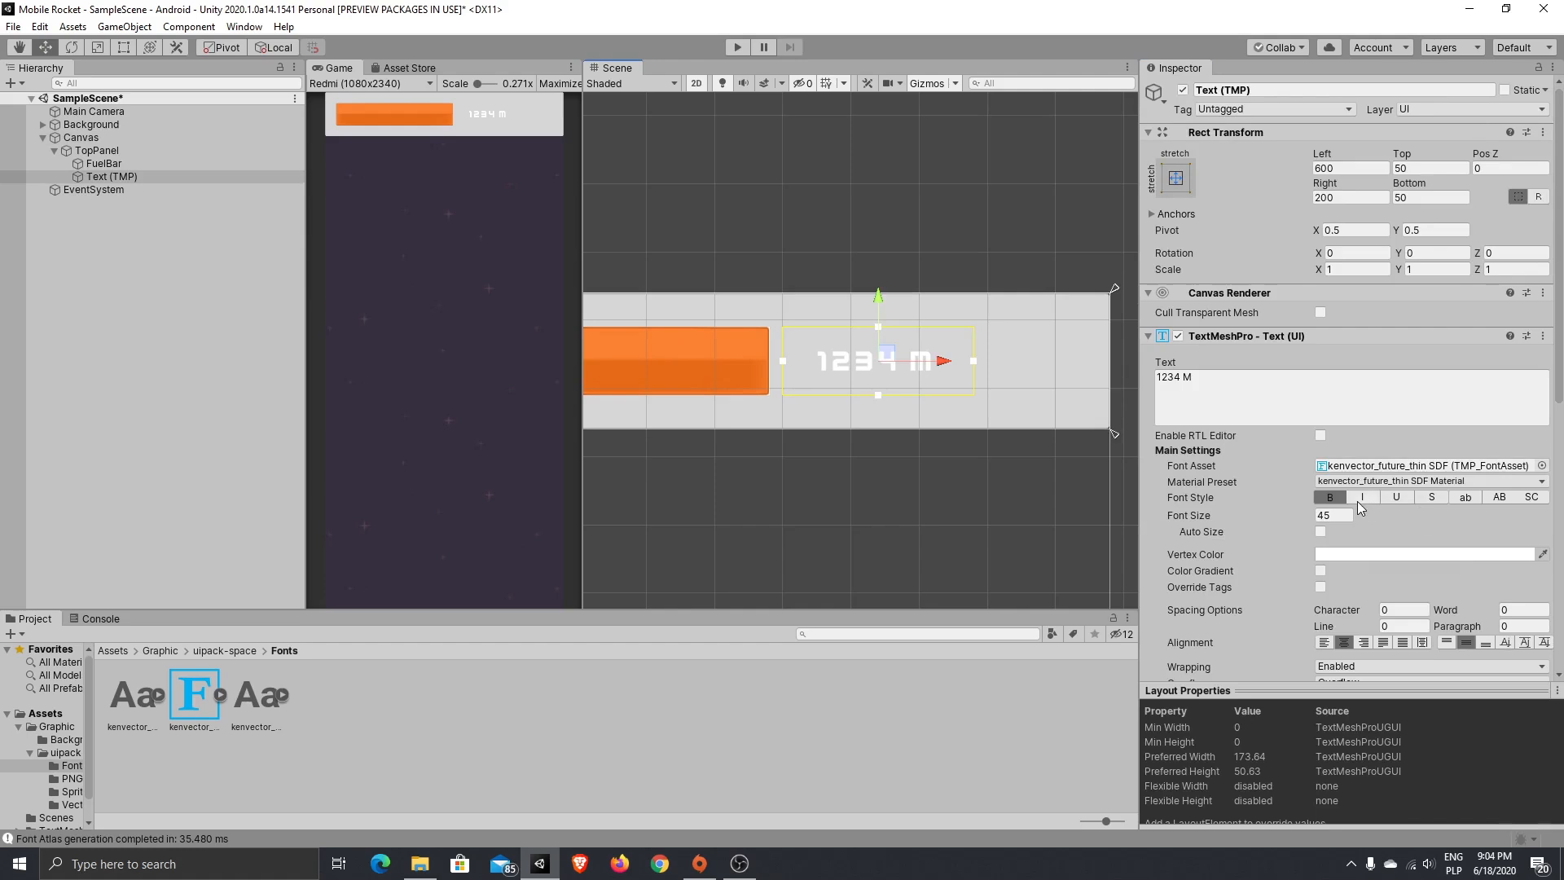
pyautogui.scroll(-10, 1357, 501)
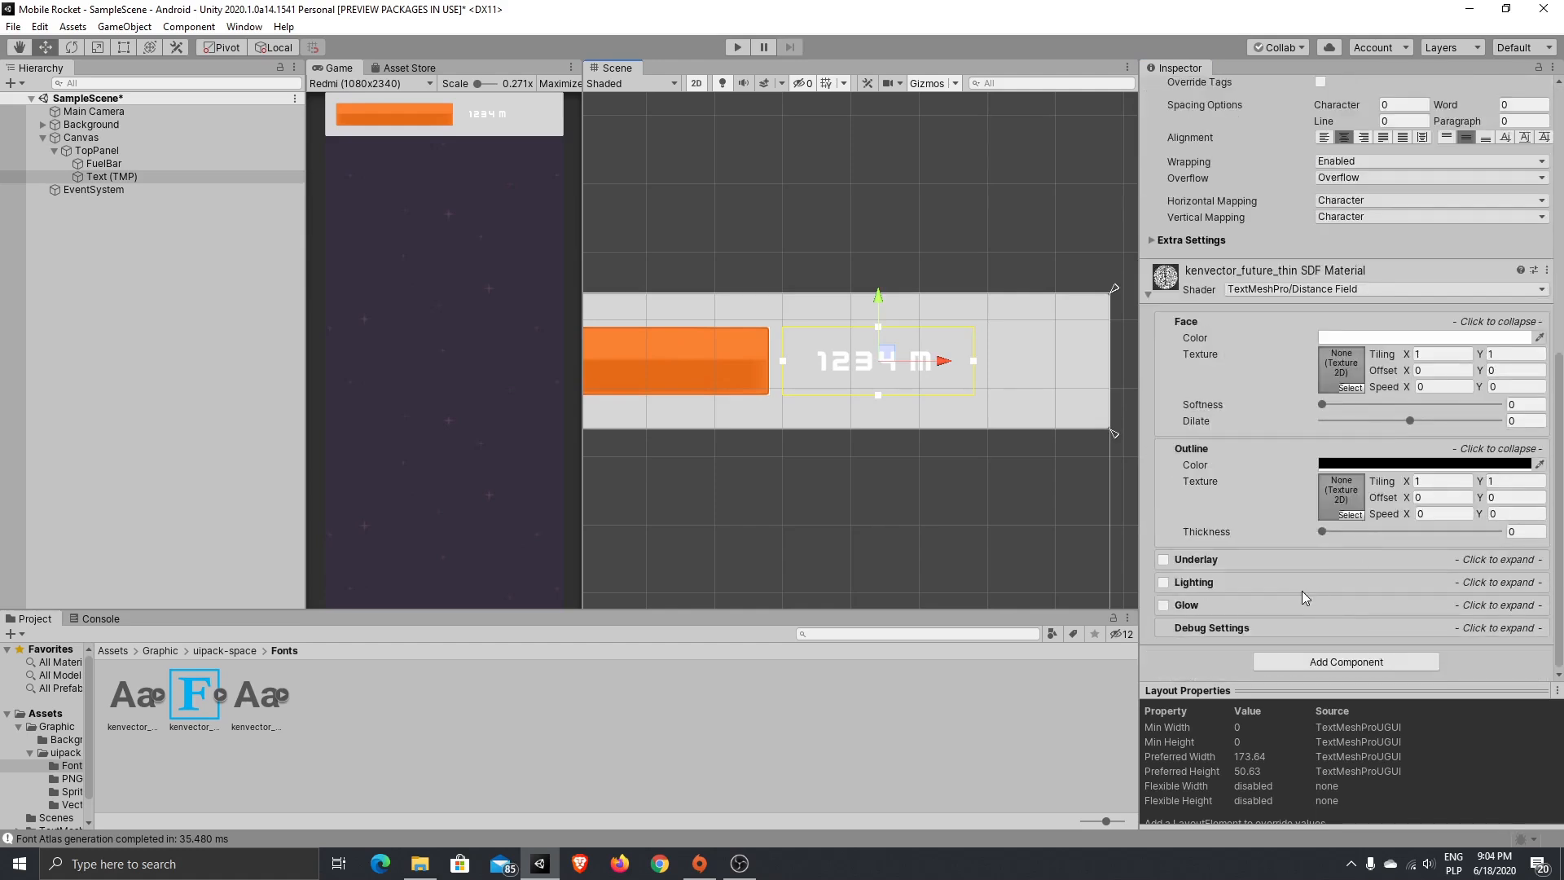
pyautogui.scroll(5, 1288, 425)
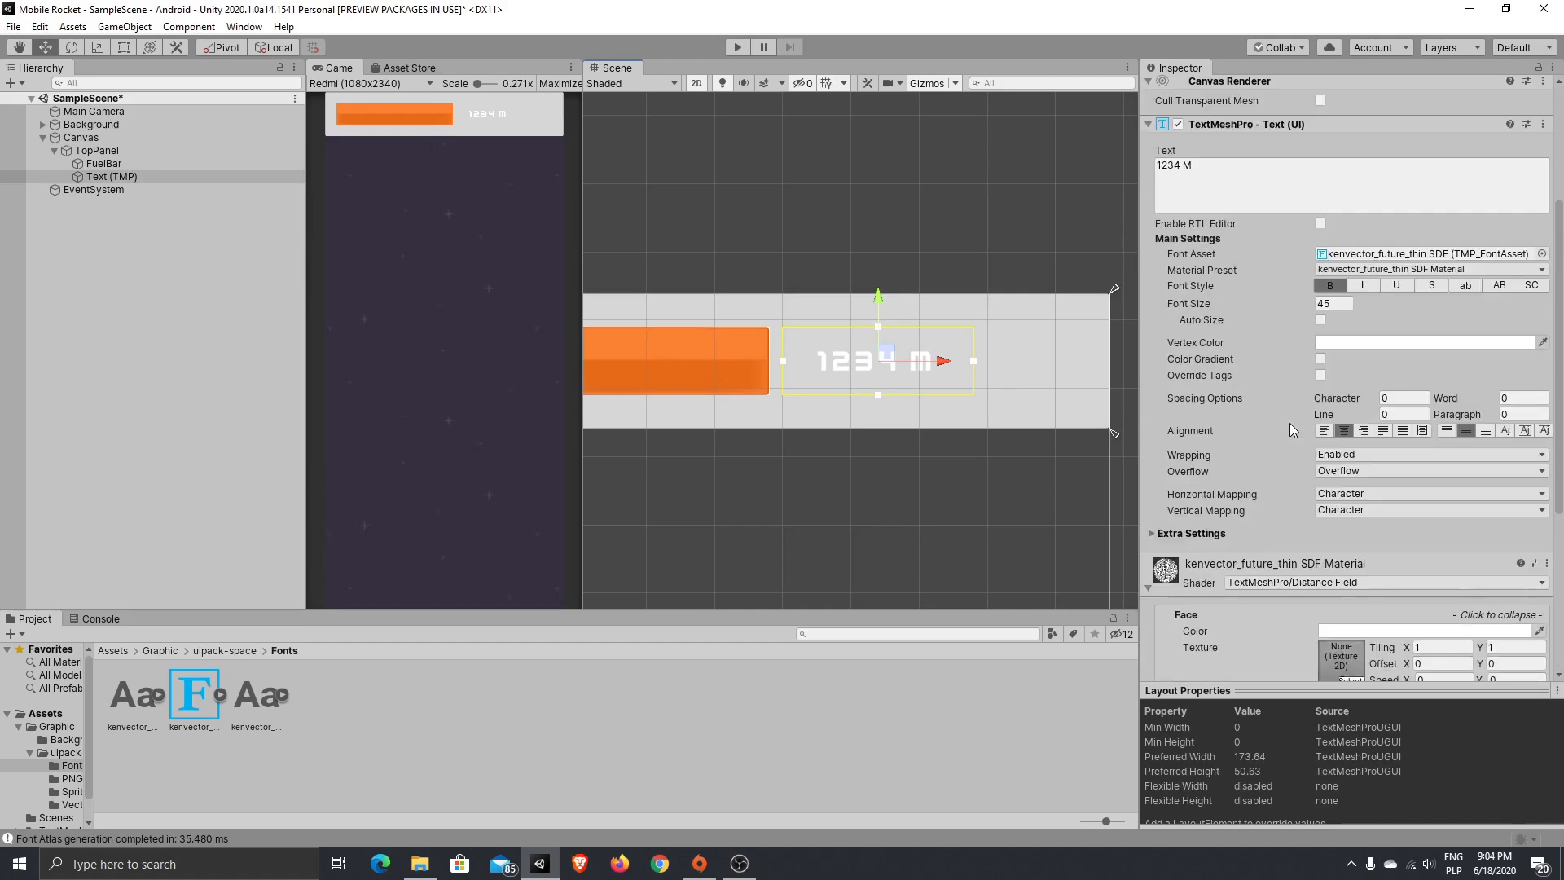
pyautogui.click(1347, 341)
pyautogui.moveTo(87, 157); pyautogui.dragTo(57, 194)
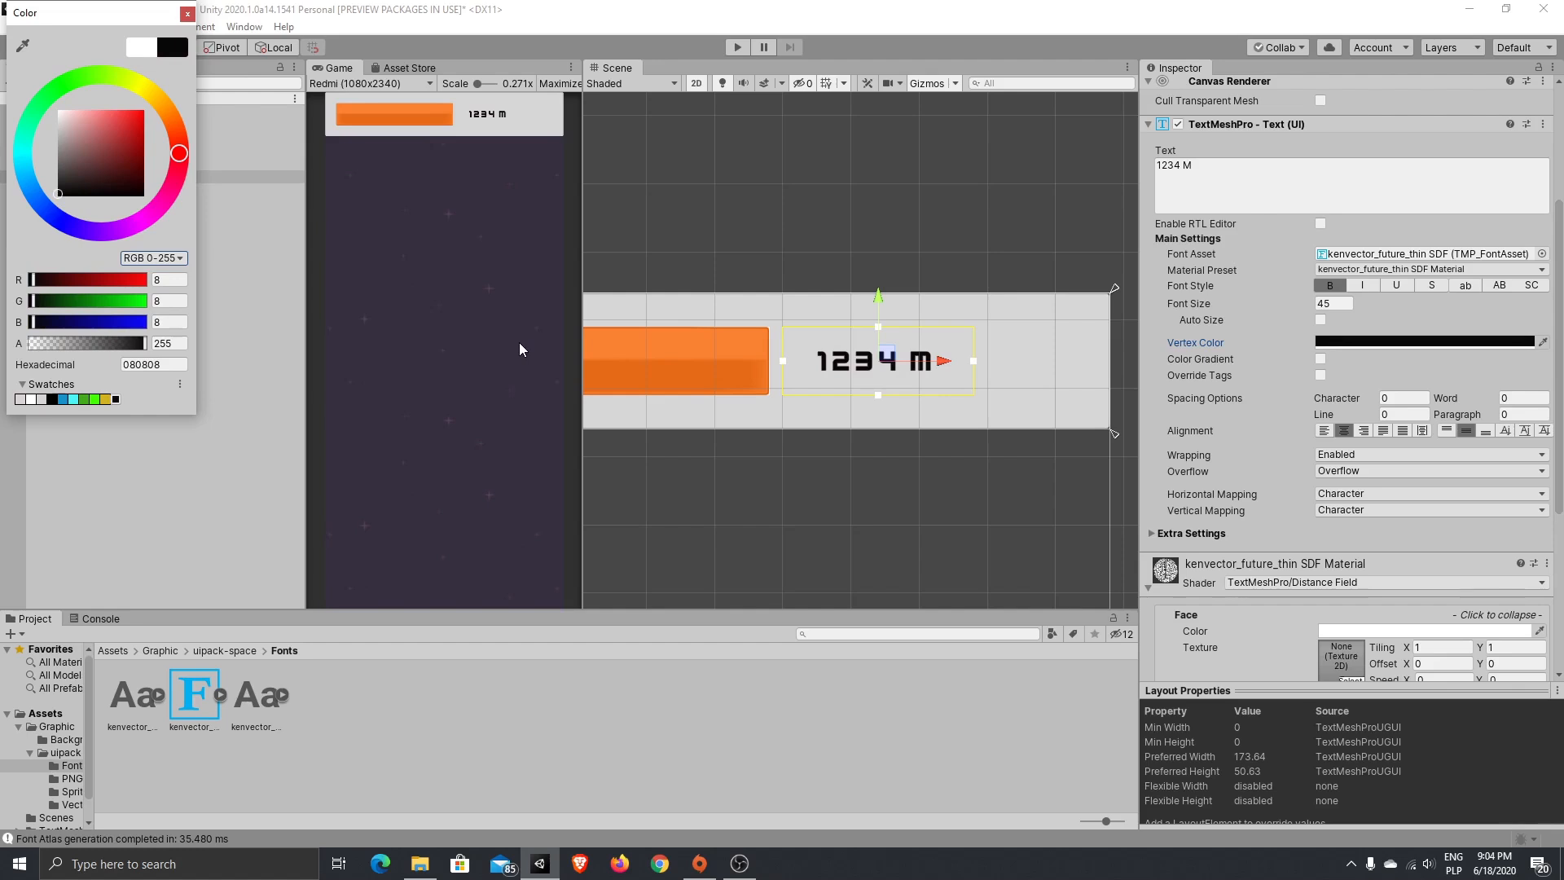
pyautogui.moveTo(95, 167)
pyautogui.mouseDown()
pyautogui.moveTo(145, 105)
pyautogui.moveTo(80, 116)
pyautogui.moveTo(113, 145)
pyautogui.moveTo(185, 154)
pyautogui.moveTo(189, 134)
pyautogui.moveTo(191, 162)
pyautogui.moveTo(77, 160)
pyautogui.moveTo(66, 175)
pyautogui.mouseUp()
pyautogui.click(163, 105)
pyautogui.moveTo(73, 298); pyautogui.dragTo(92, 298)
pyautogui.moveTo(132, 168)
pyautogui.mouseDown()
pyautogui.moveTo(145, 173)
pyautogui.moveTo(91, 148)
pyautogui.mouseUp()
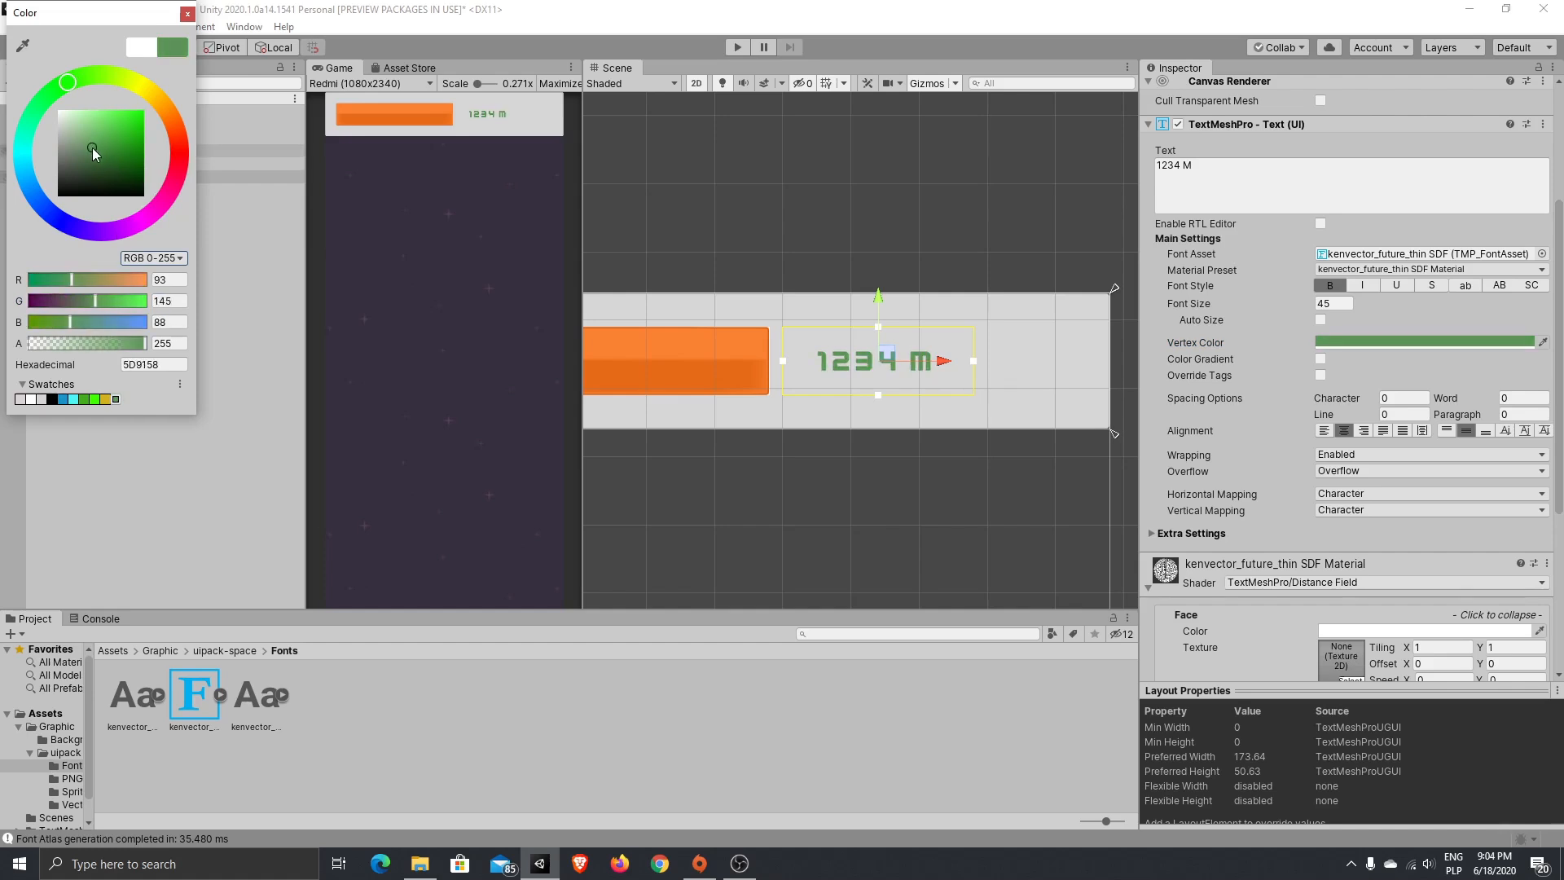
pyautogui.click(810, 559)
# - Add a standard UI Button as a child of TopPanel and rename it Pause
pyautogui.scroll(-4, 823, 363)
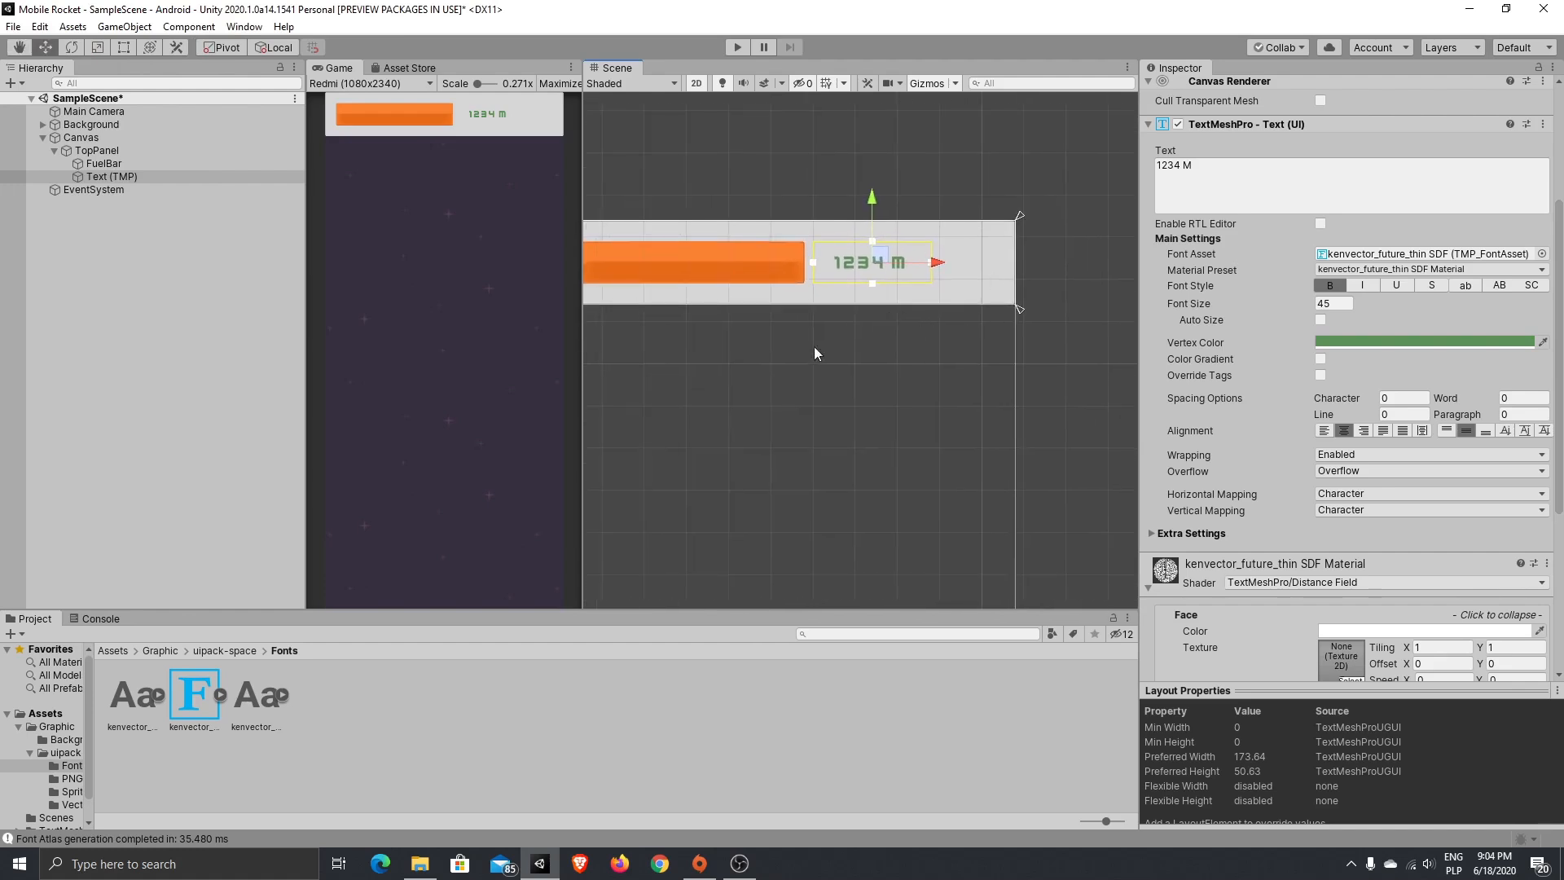
pyautogui.rightClick(124, 148)
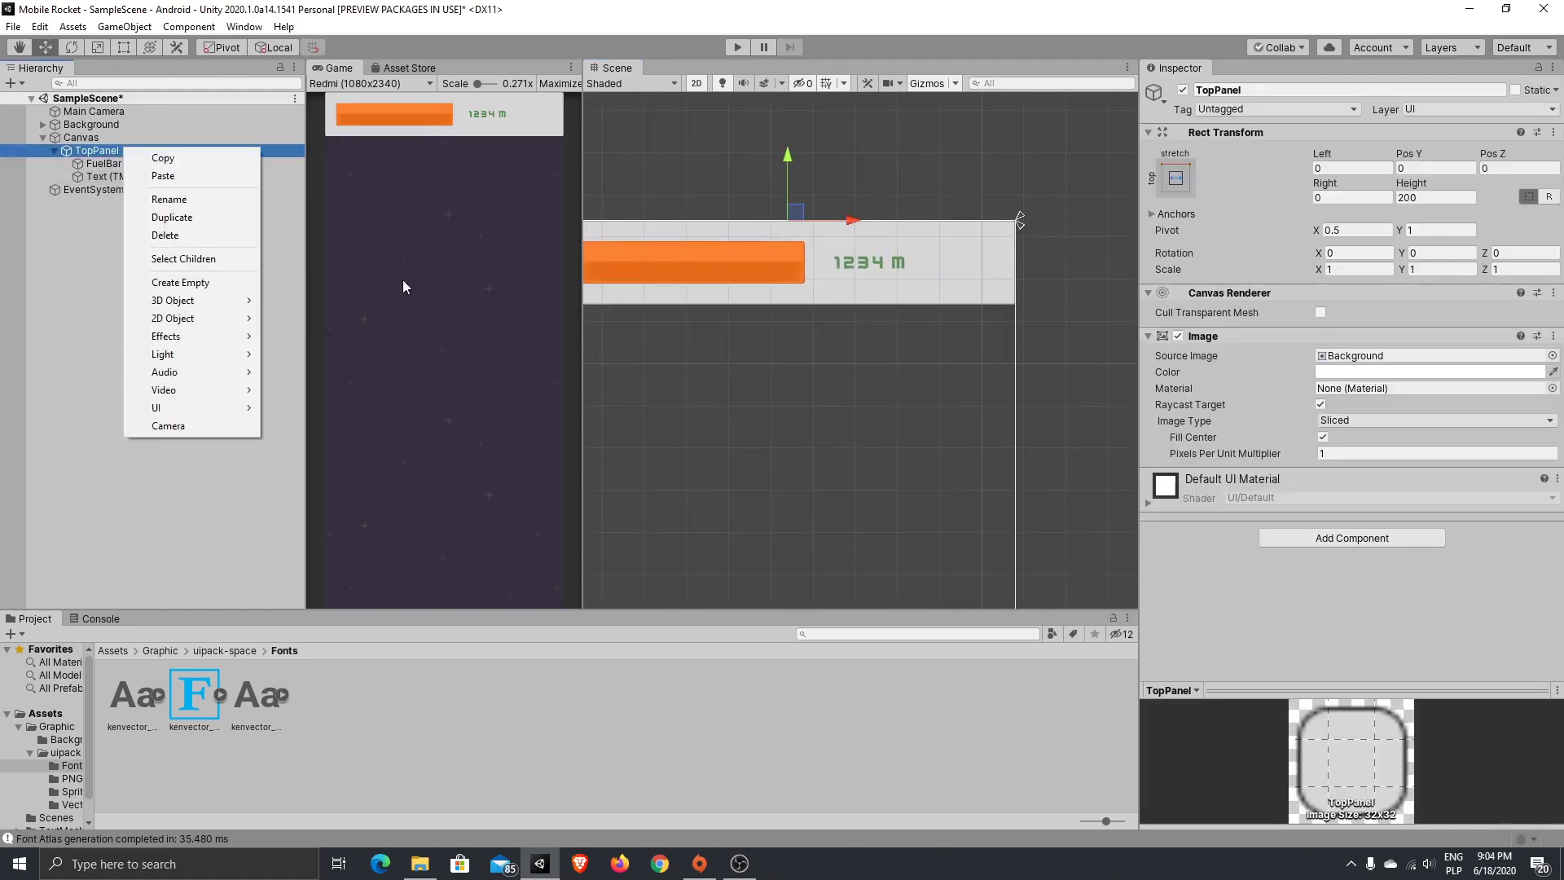
pyautogui.moveTo(216, 402)
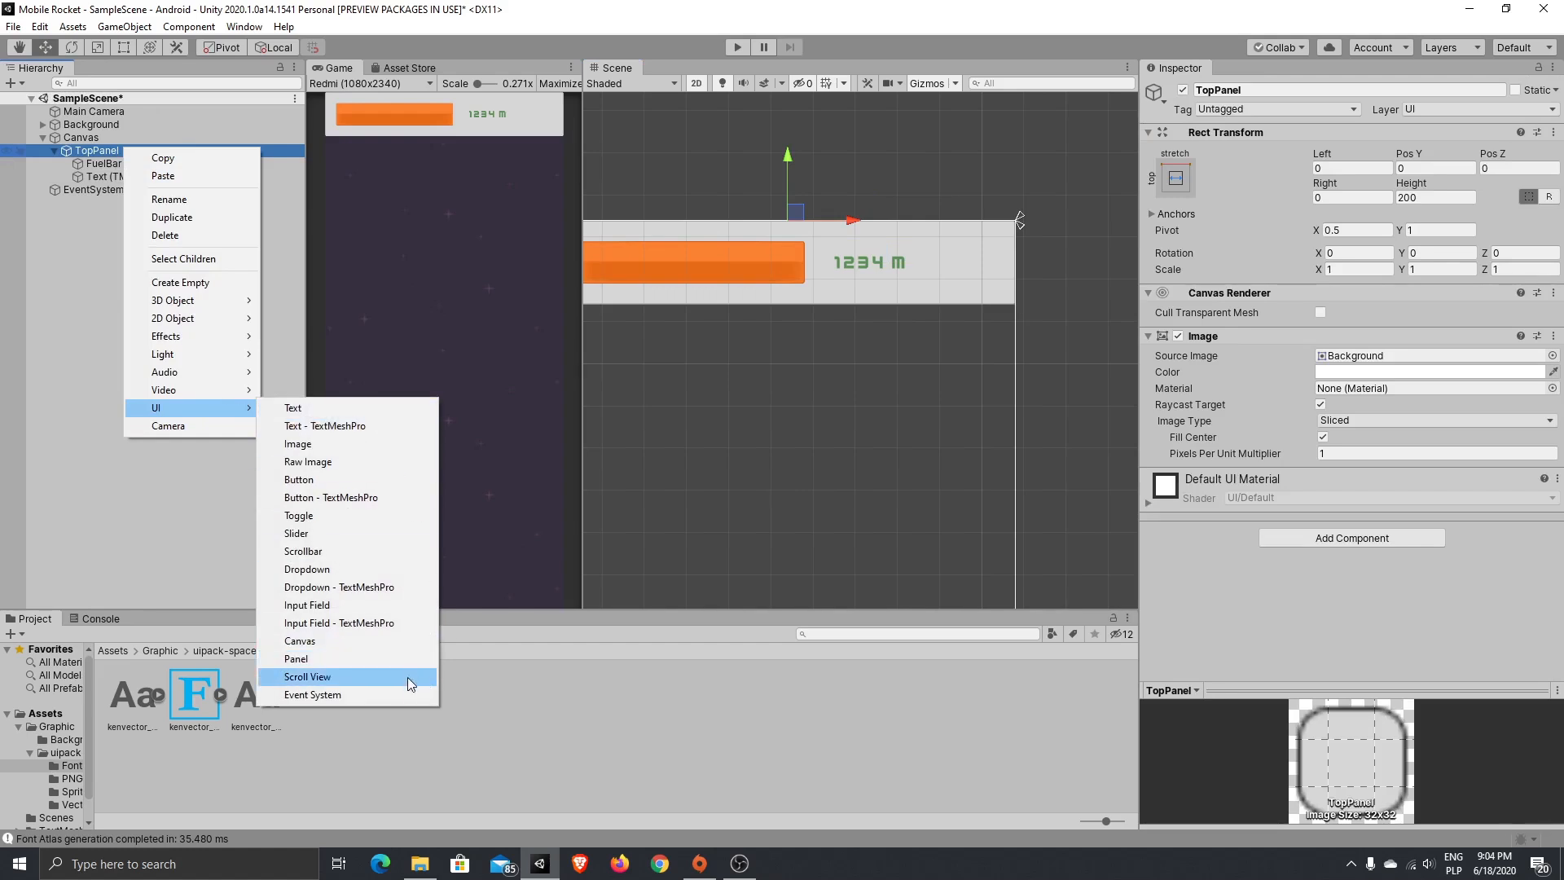
pyautogui.click(412, 478)
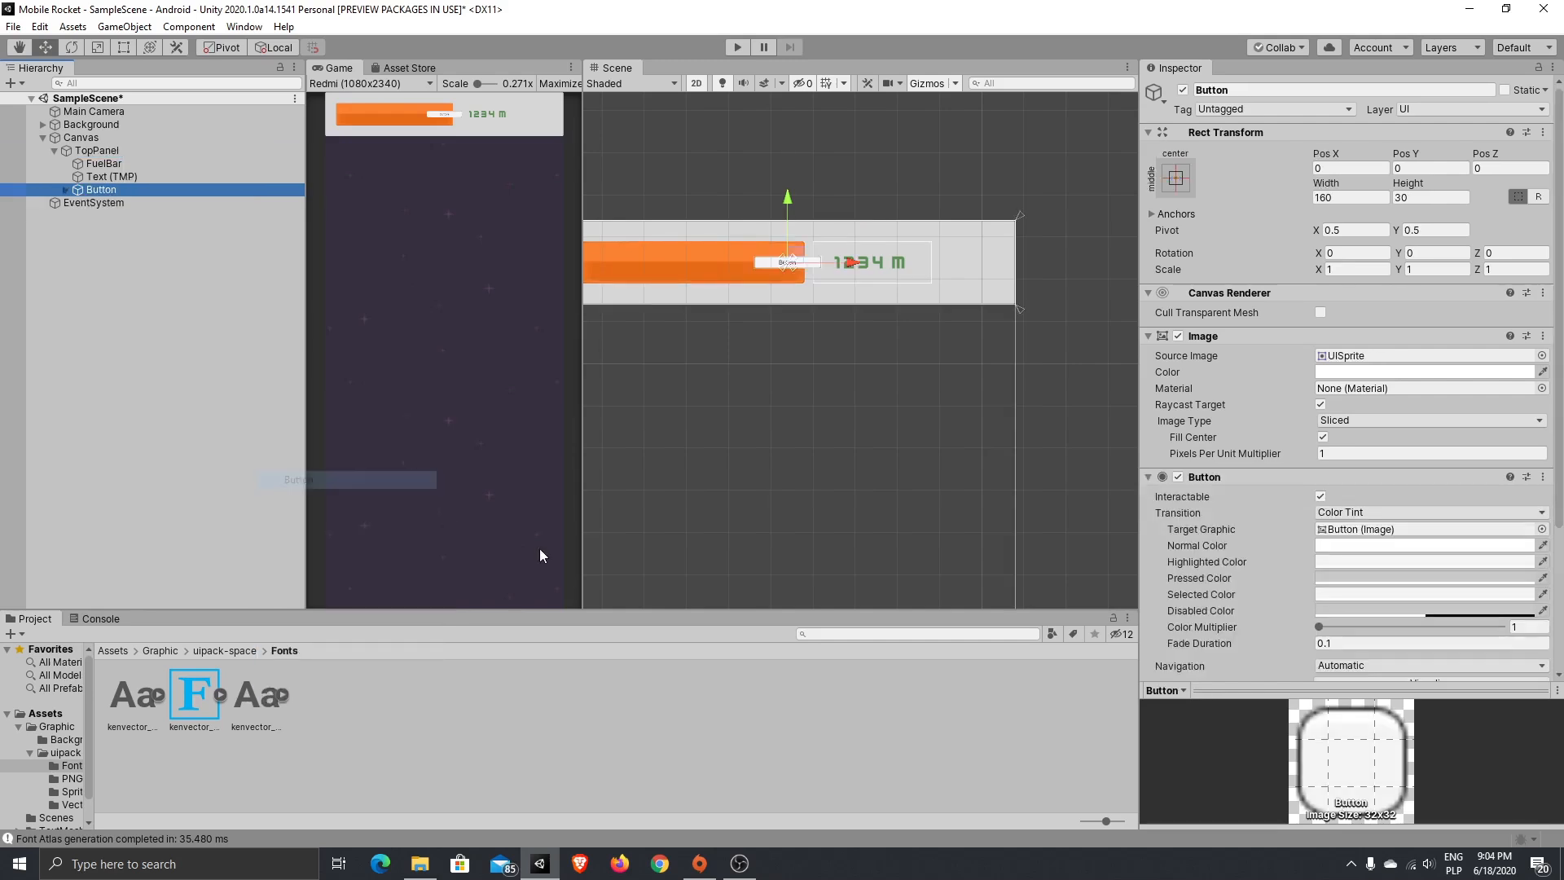
pyautogui.rightClick(161, 187)
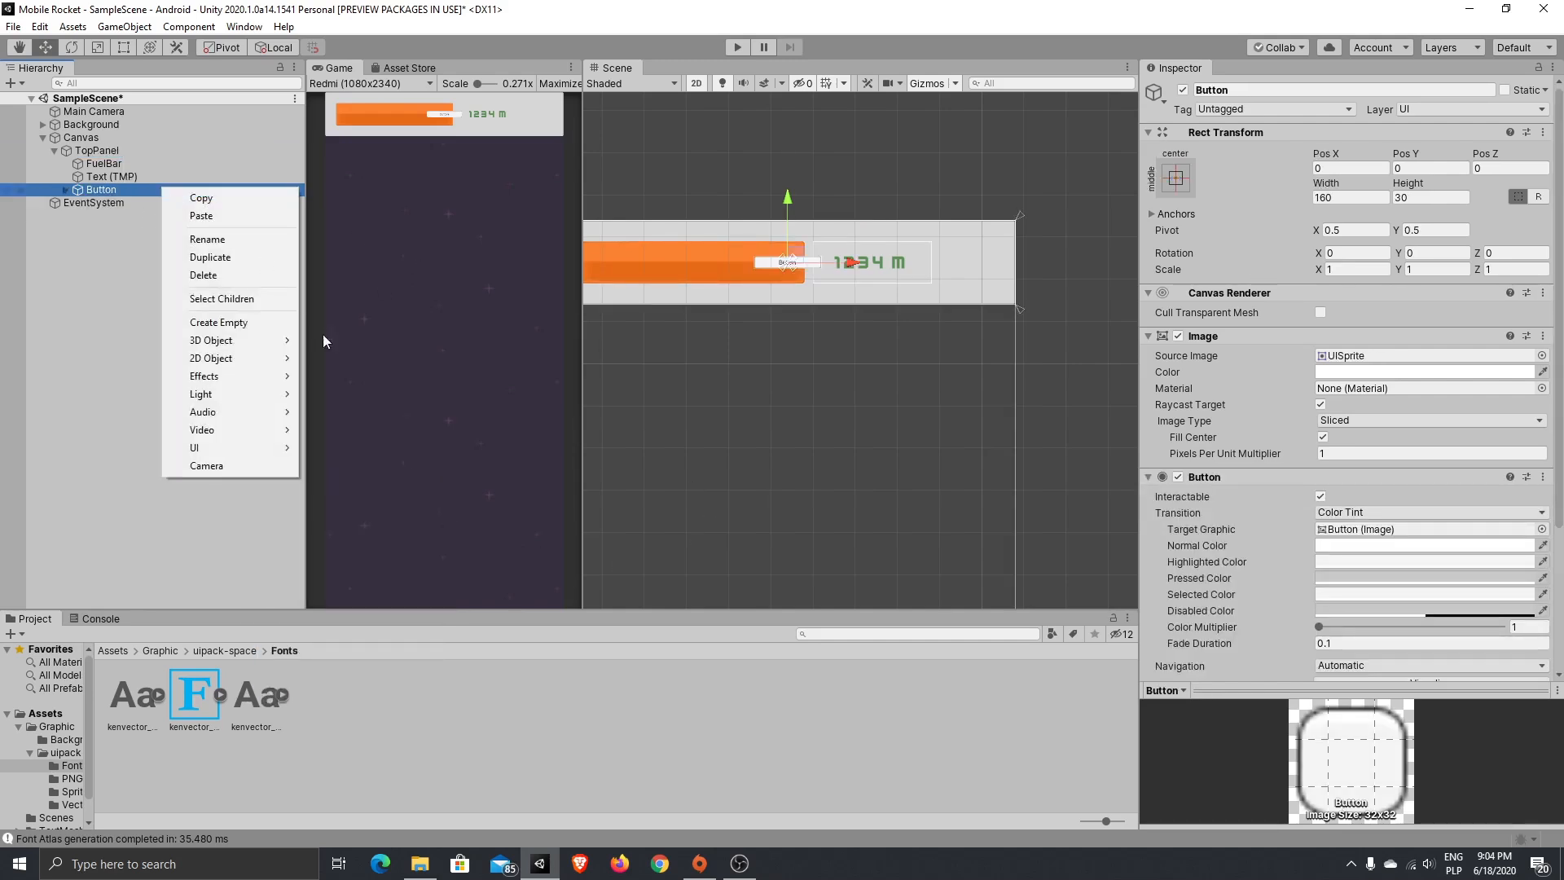
pyautogui.click(269, 239)
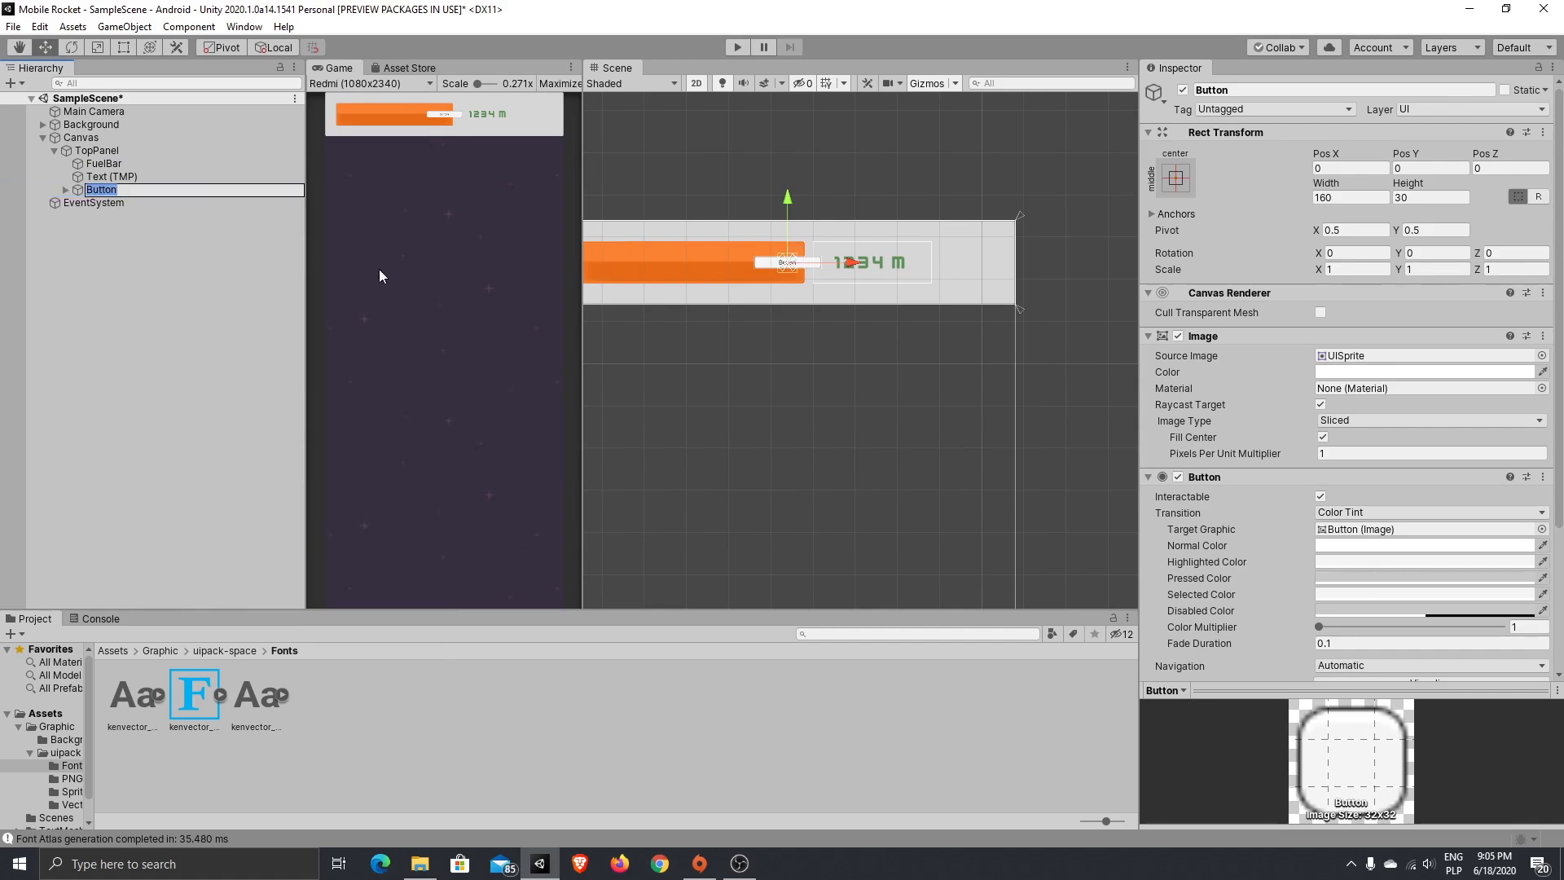
pyautogui.write('Pause')
pyautogui.press('Return')
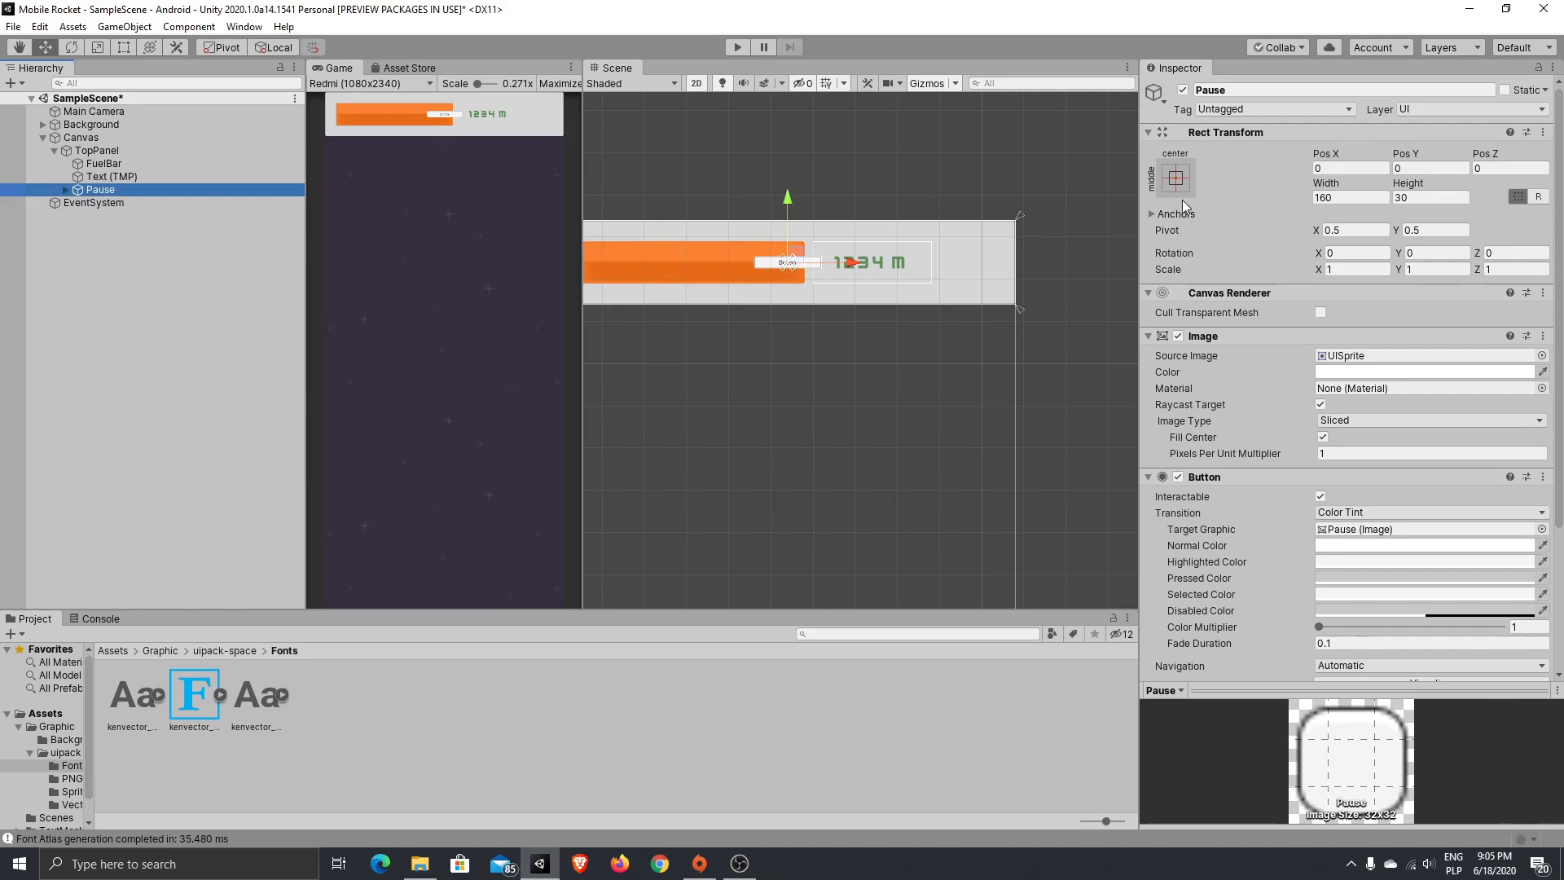
# - Stretch the Pause button's anchors and position over the whole TopPanel and set its Left offset to 950
pyautogui.click(1177, 178)
pyautogui.keyDown('alt'); pyautogui.click(1350, 423); pyautogui.keyUp('alt')
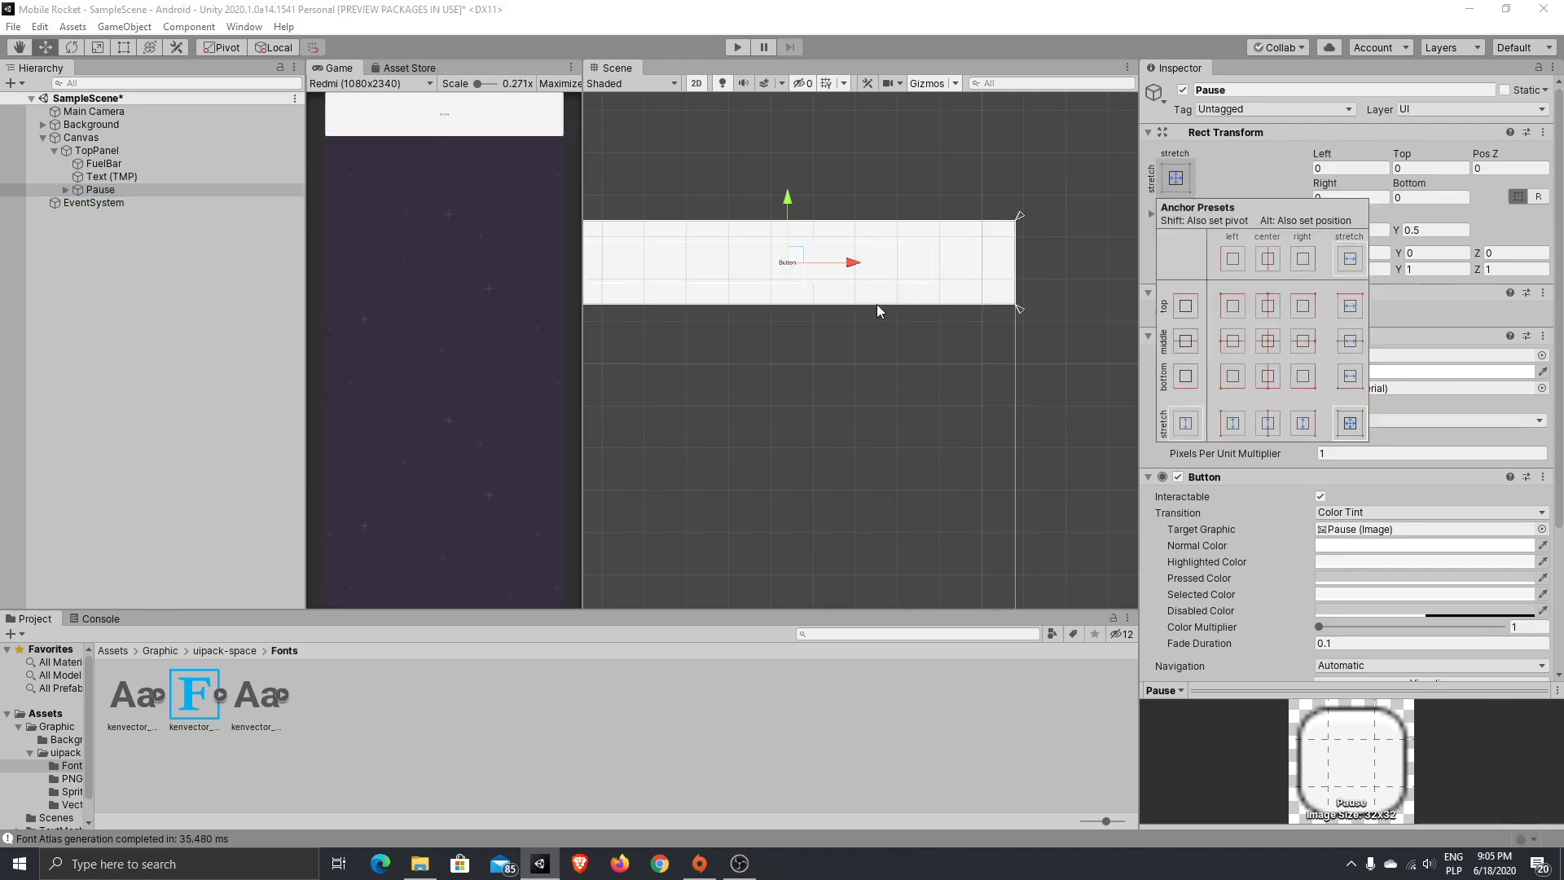
pyautogui.click(1377, 168)
pyautogui.write('50')
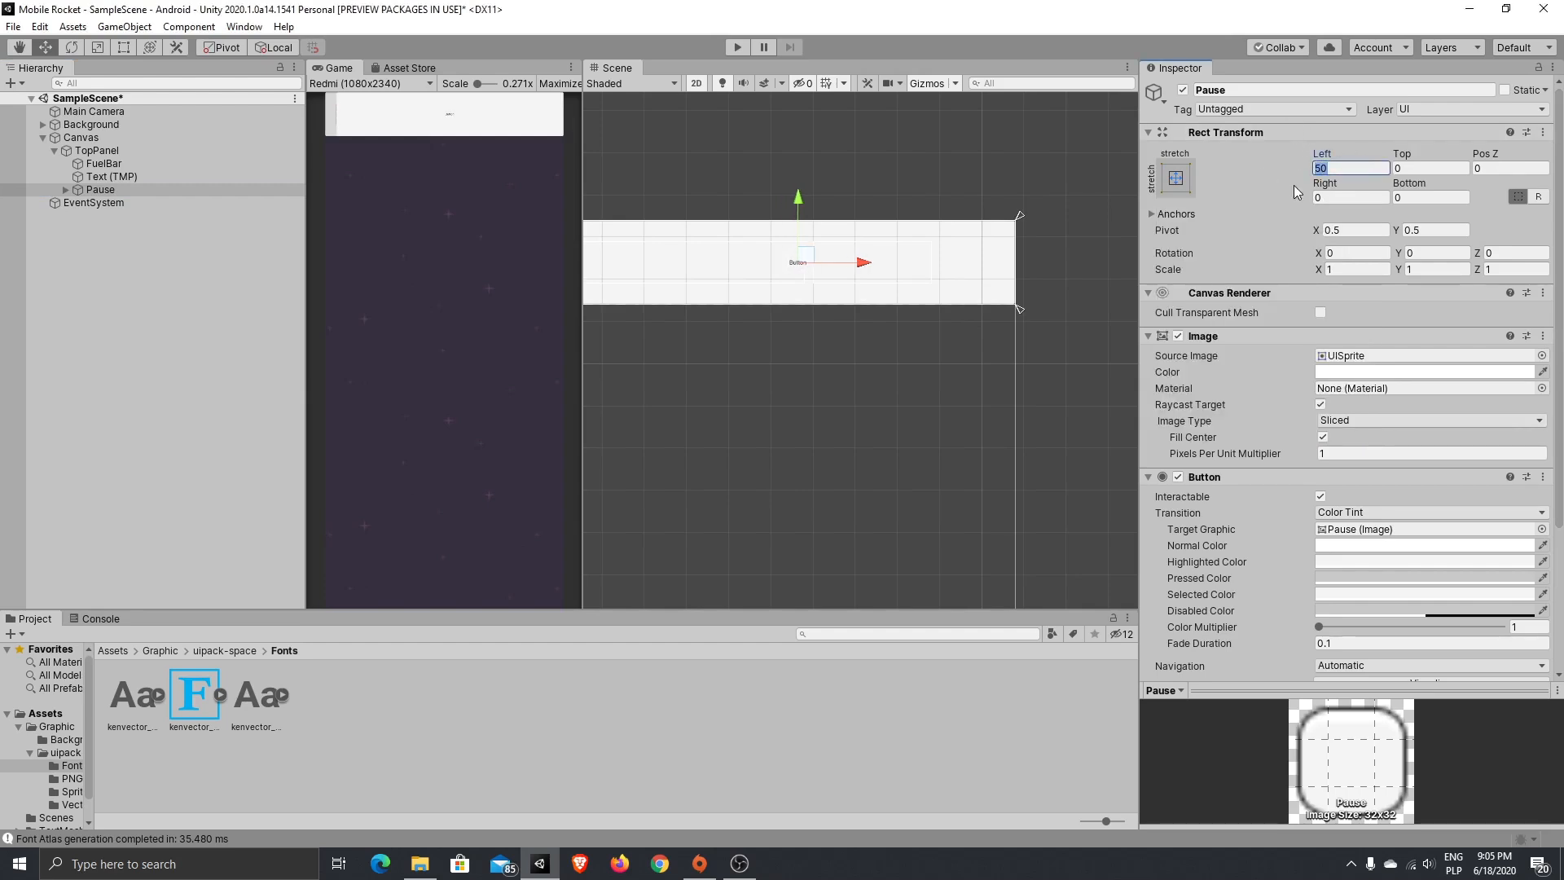
pyautogui.press('Home')
pyautogui.write('9')
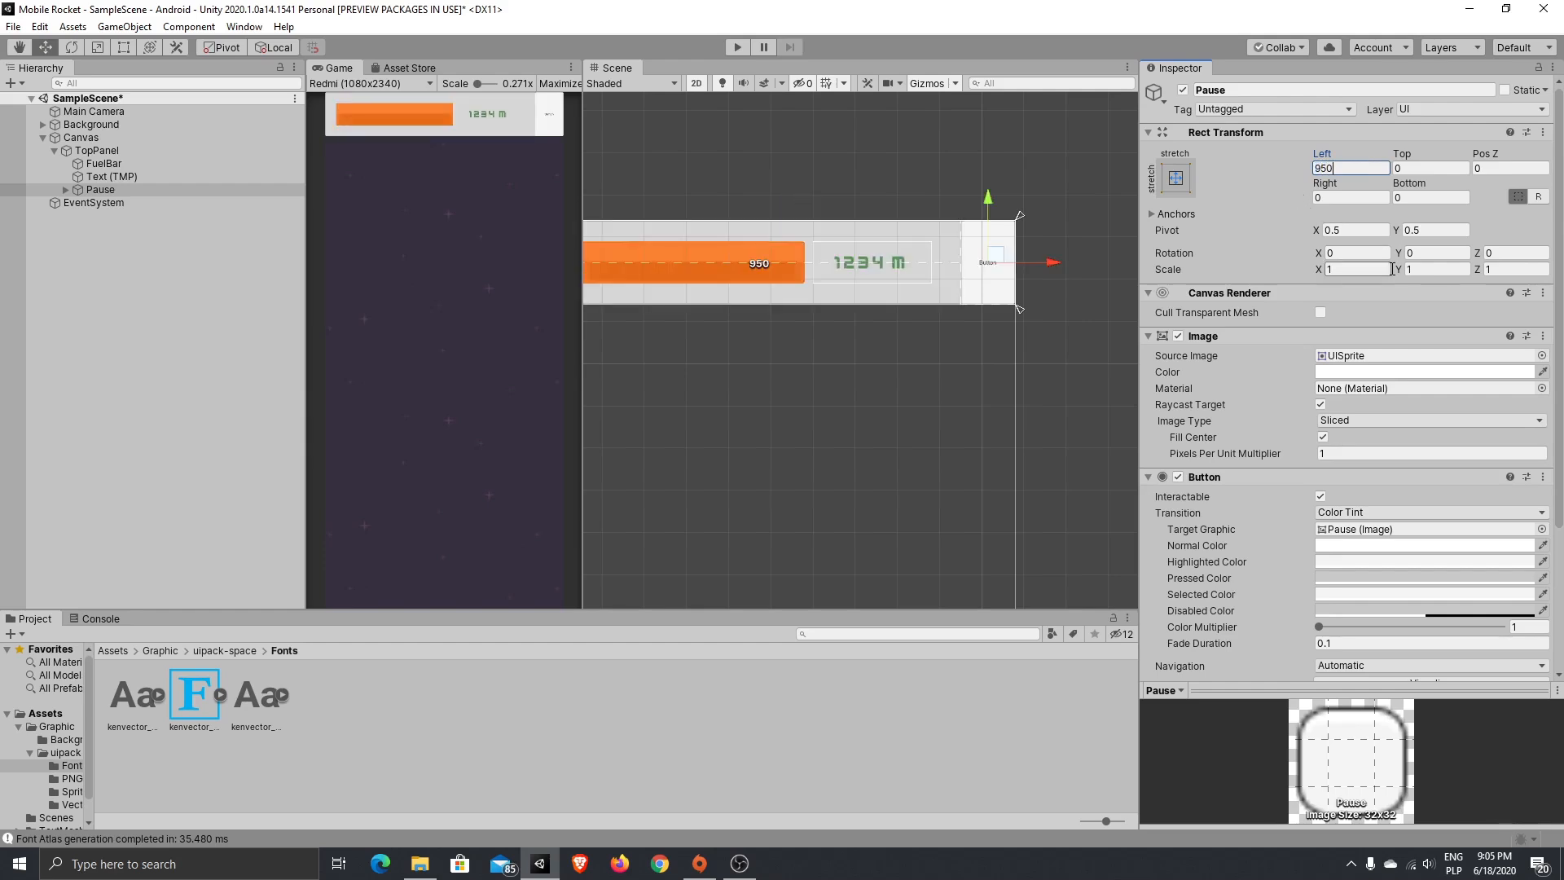
# - Set the Pause button's Right, Top and Bottom offsets to 50 and its Left offset to 925
pyautogui.click(1346, 197)
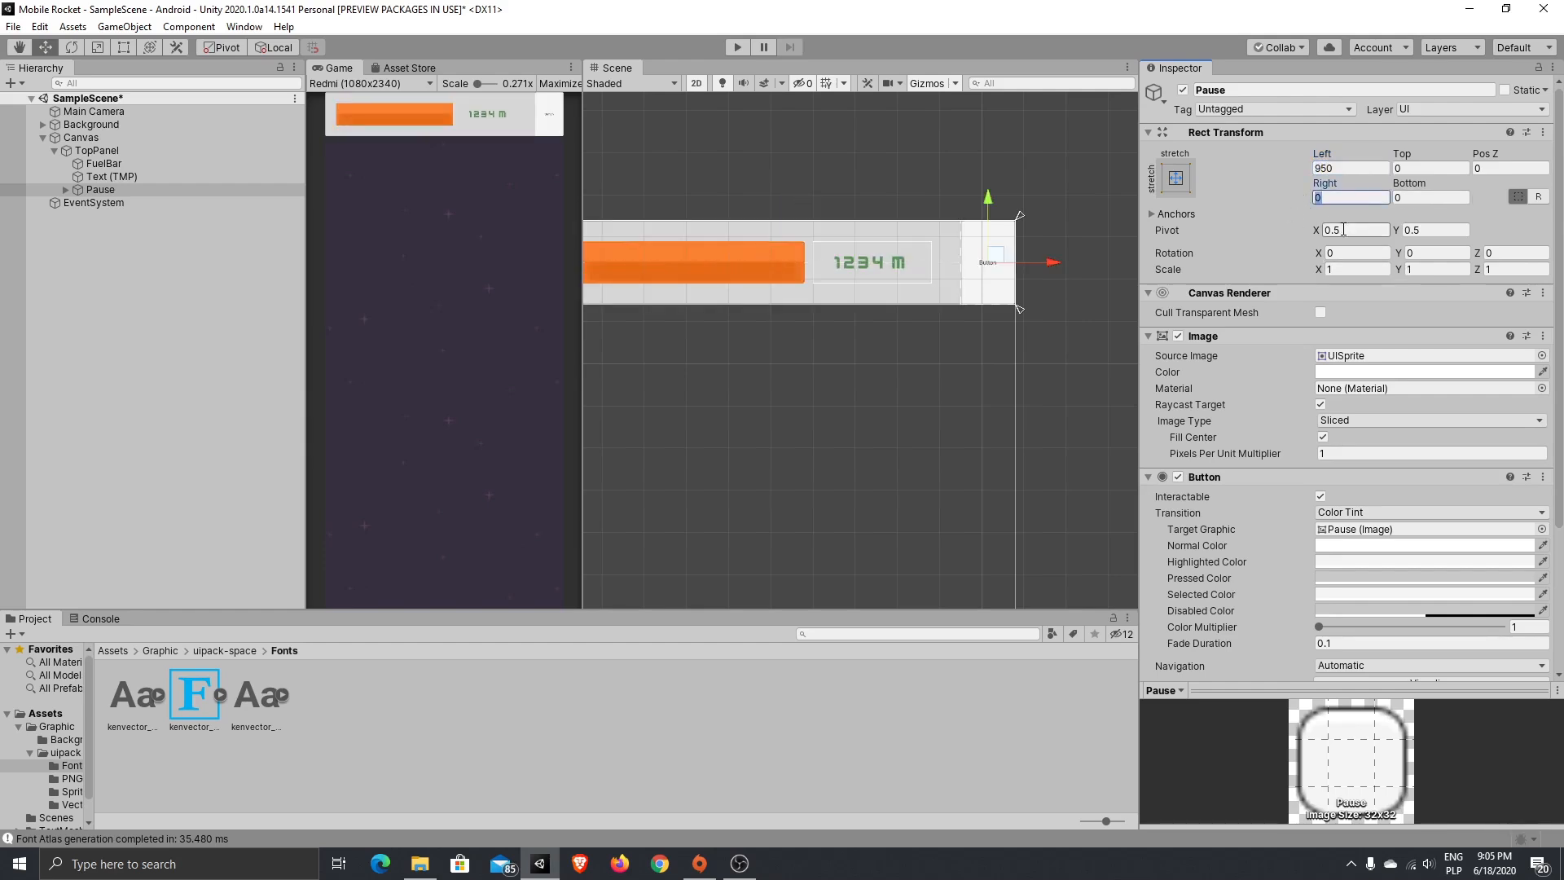
pyautogui.write('50')
pyautogui.click(1421, 170)
pyautogui.write('50')
pyautogui.click(1409, 198)
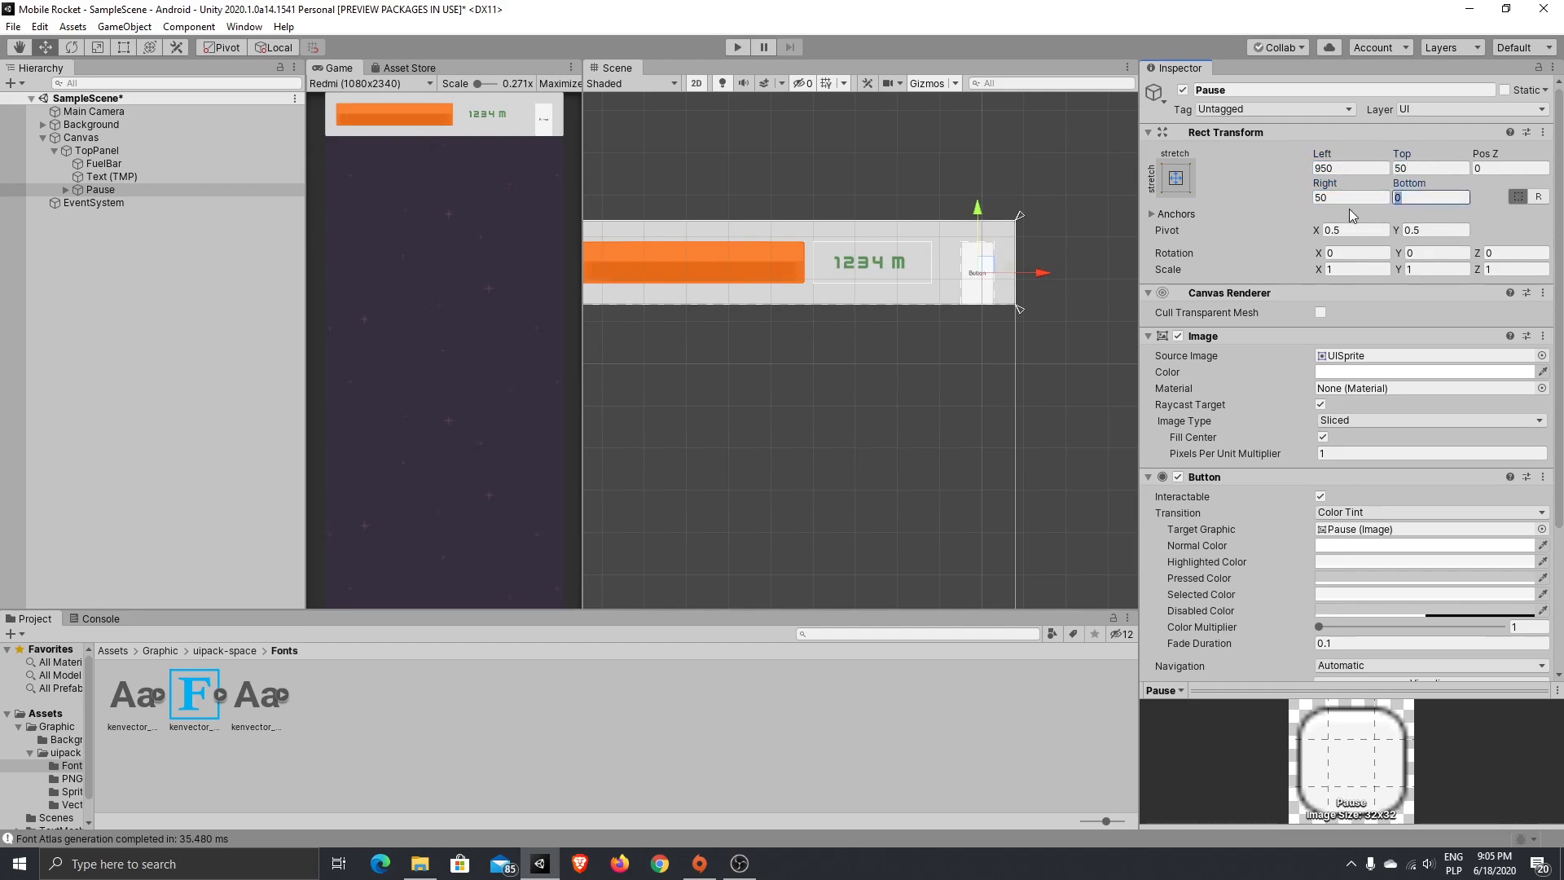
pyautogui.write('50')
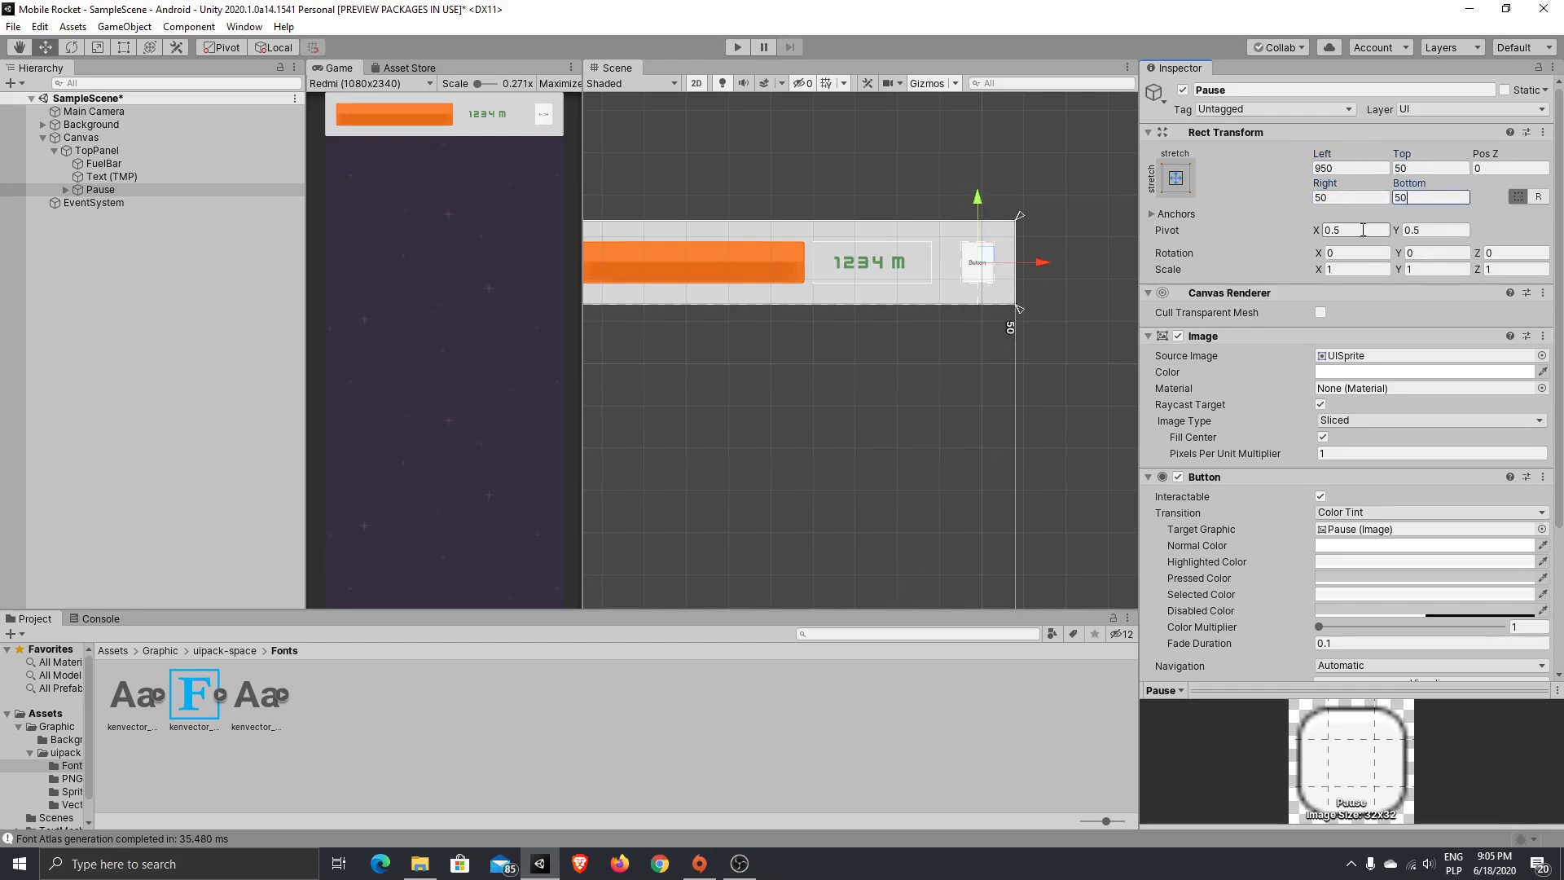
pyautogui.moveTo(1338, 168); pyautogui.dragTo(1322, 167)
pyautogui.write('25')
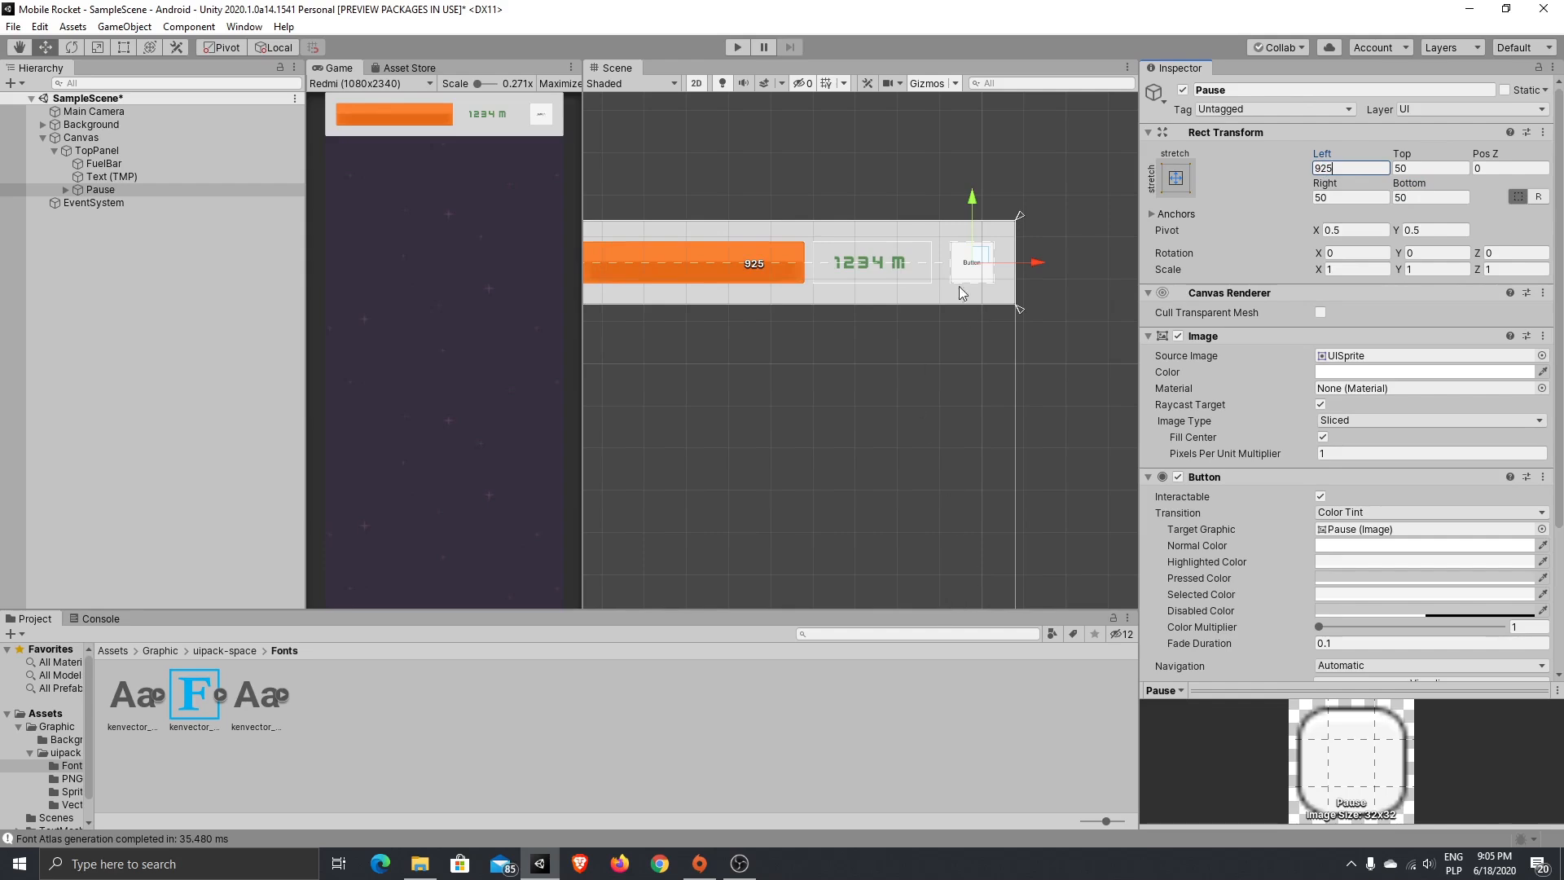
# - Delete the text child object of the Pause button
pyautogui.scroll(3, 959, 286)
pyautogui.click(66, 189)
pyautogui.click(101, 204)
pyautogui.press('Delete')
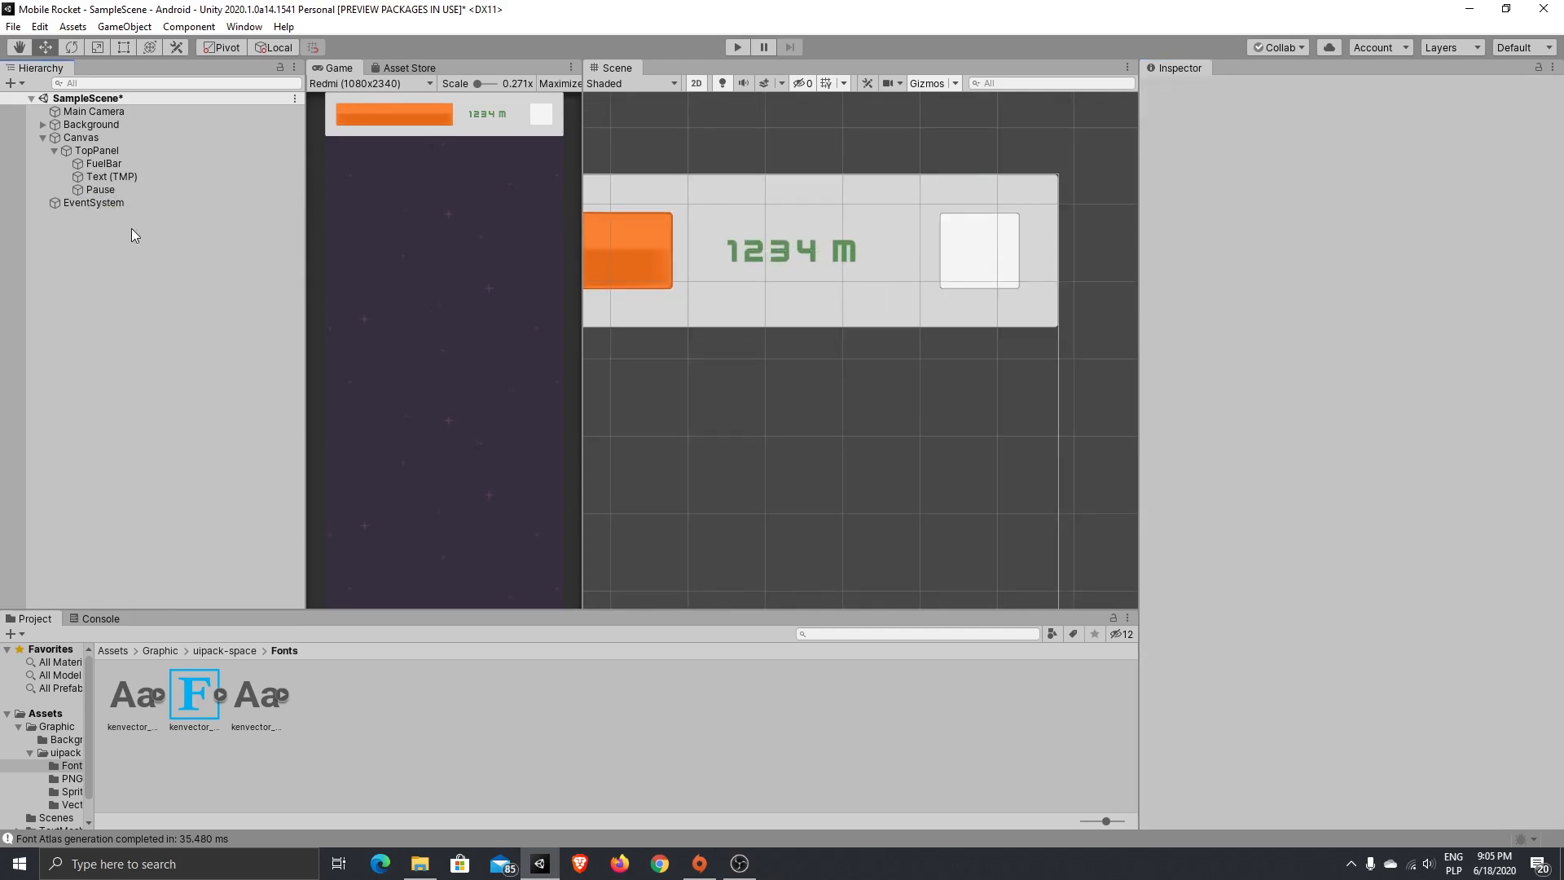
# - Widen the project folder tree and open the uipack-space PNG folder to find the colored dot sprites
pyautogui.click(110, 191)
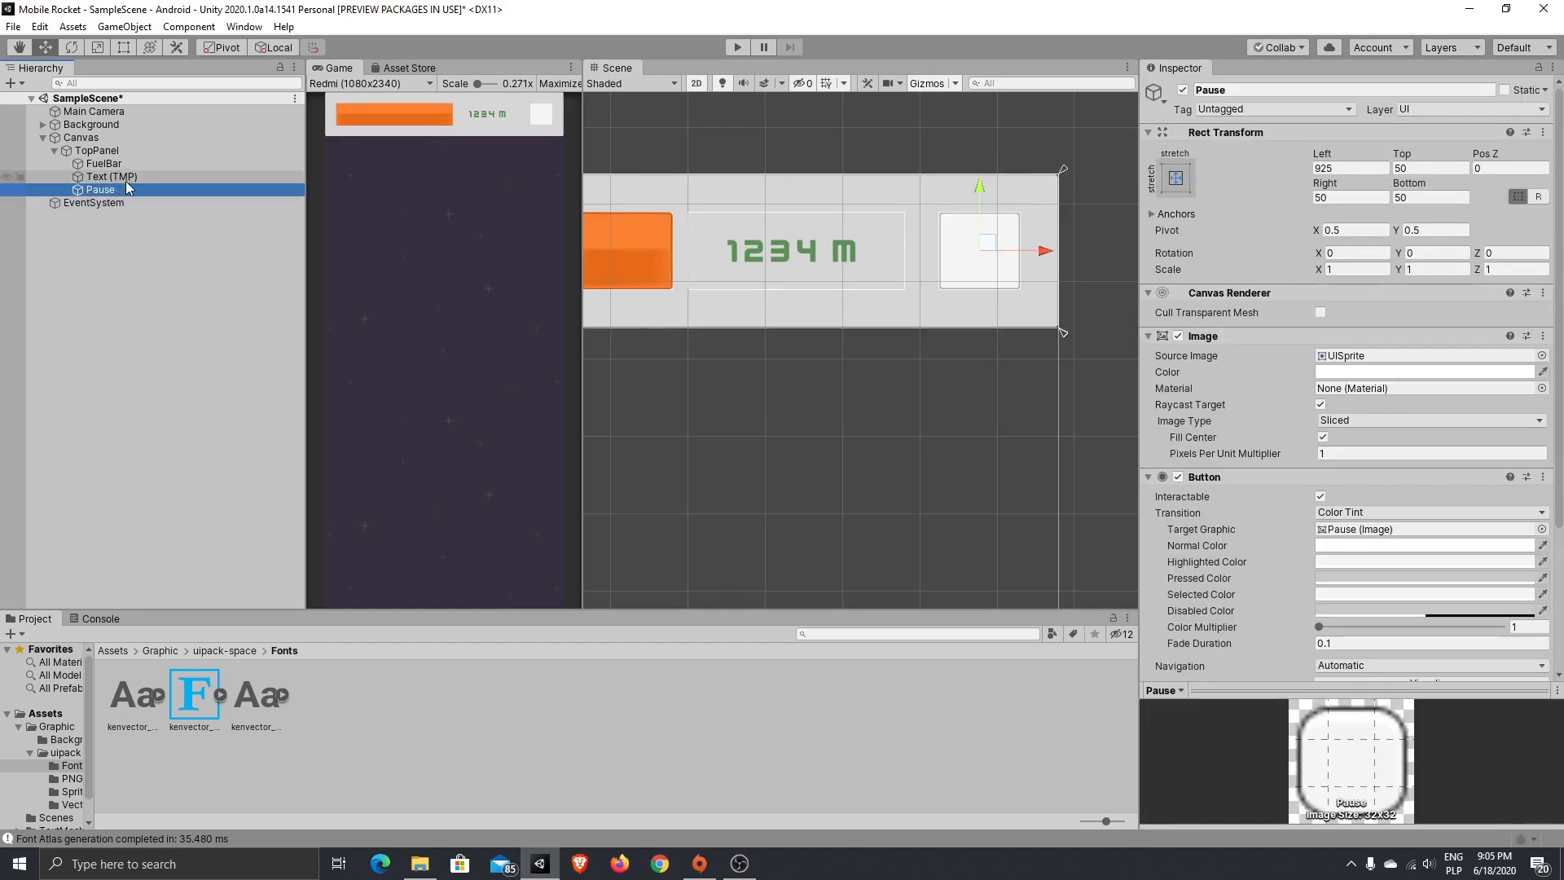
pyautogui.scroll(-1, 53, 794)
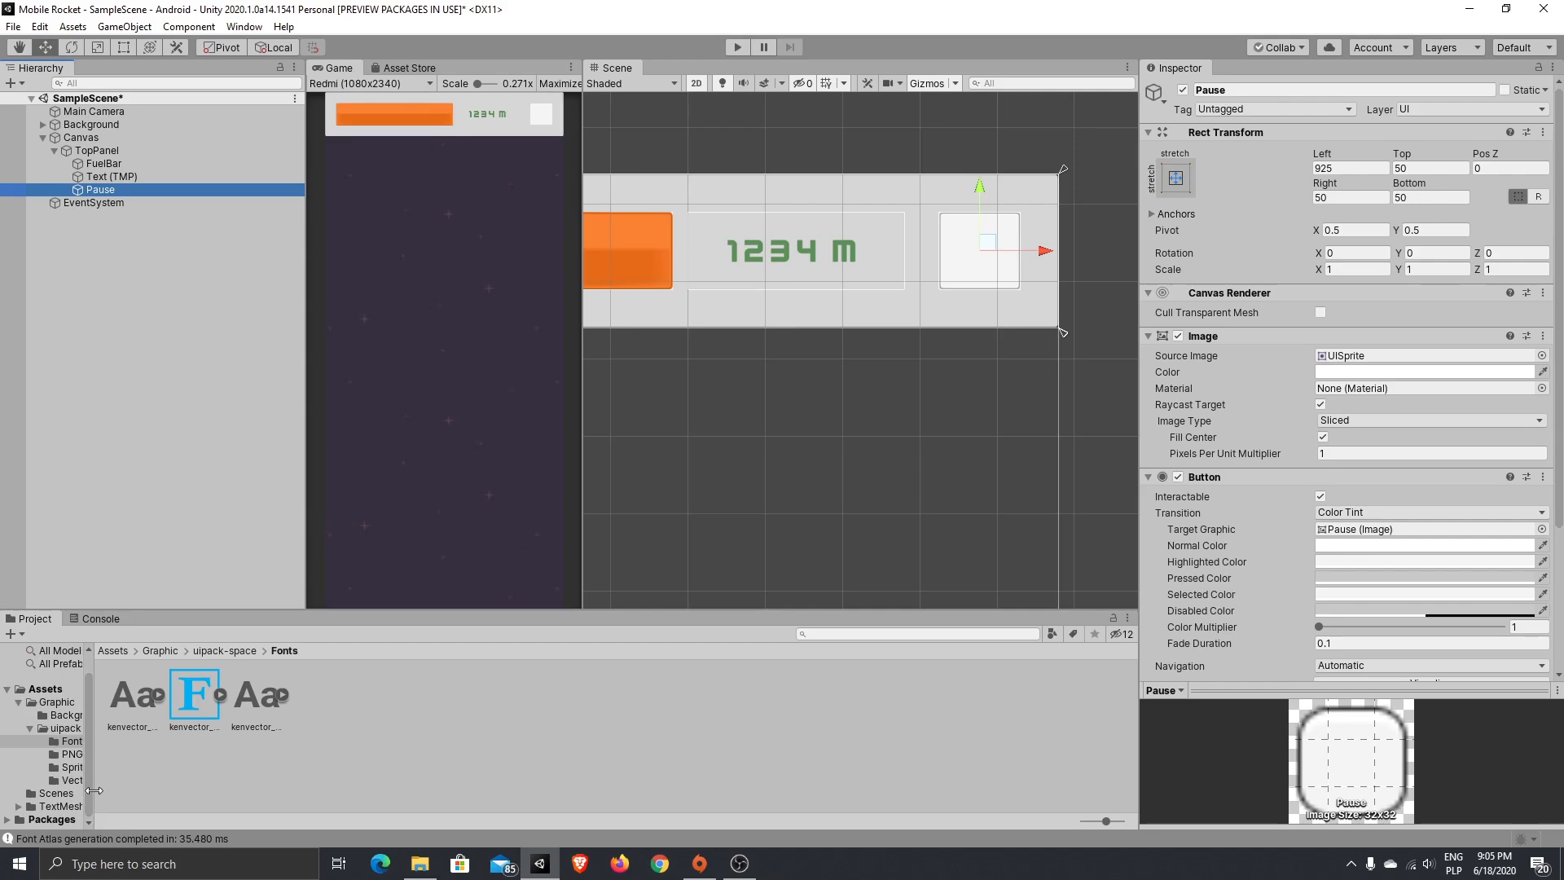
pyautogui.moveTo(93, 790); pyautogui.dragTo(158, 794)
pyautogui.click(97, 766)
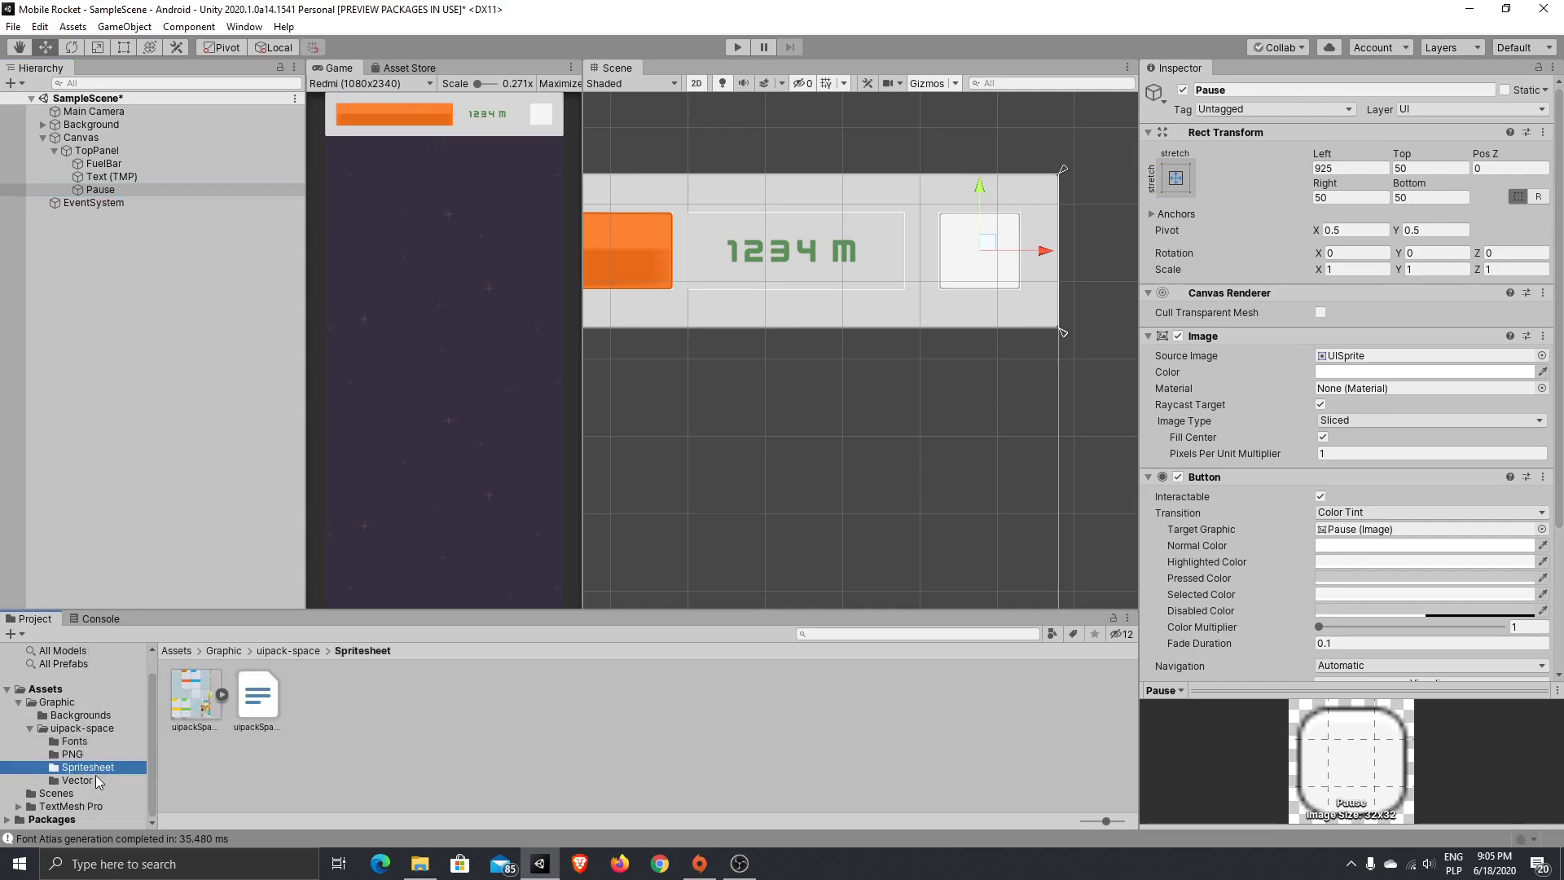
pyautogui.press('Up')
pyautogui.scroll(-10, 751, 751)
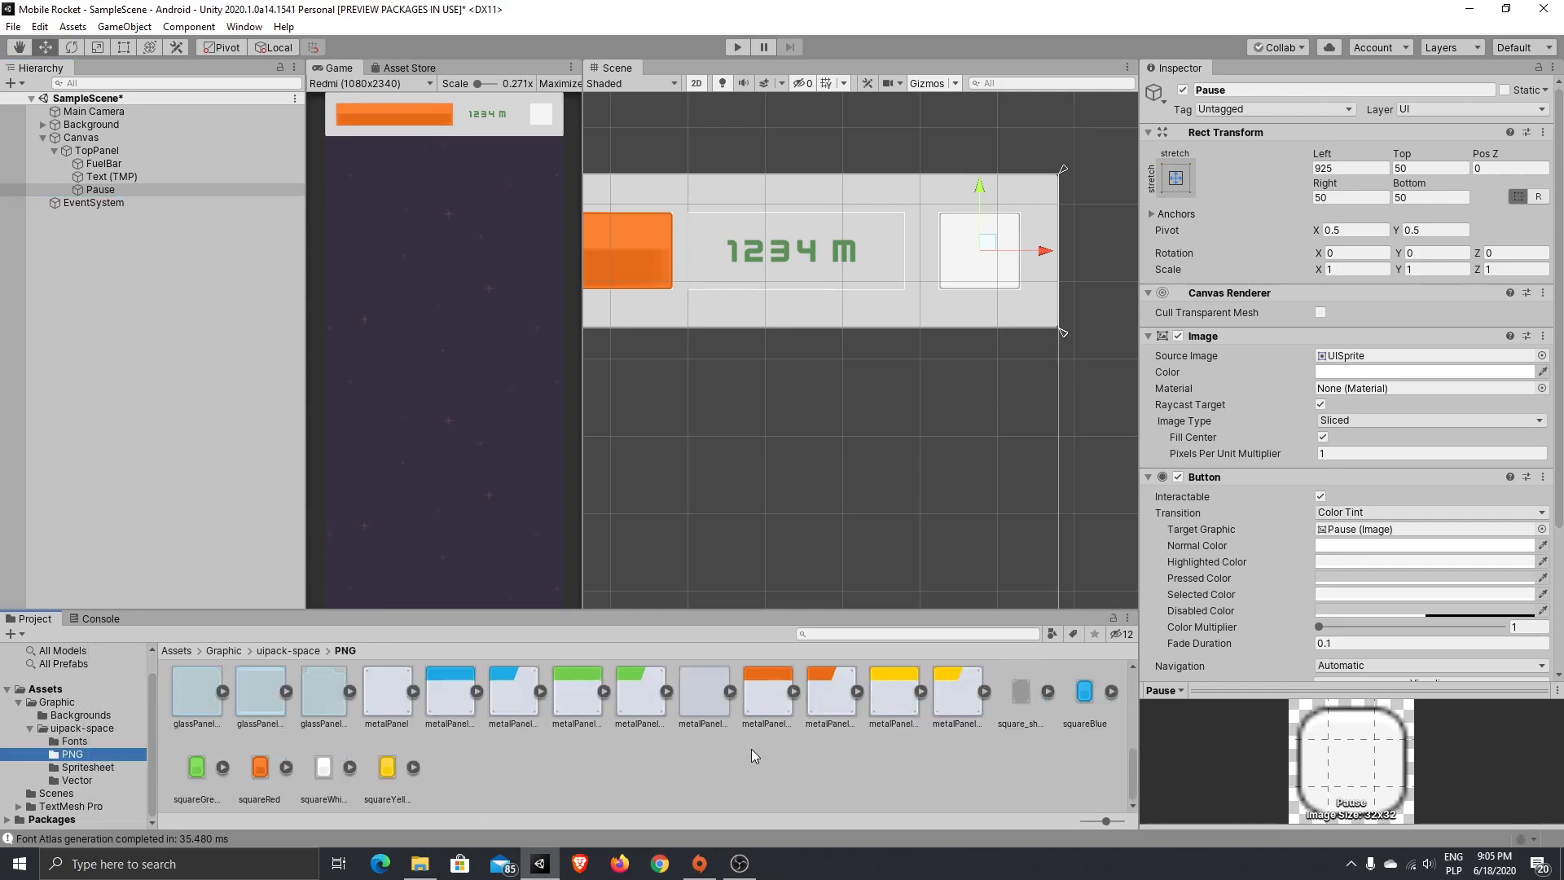
pyautogui.scroll(3, 751, 750)
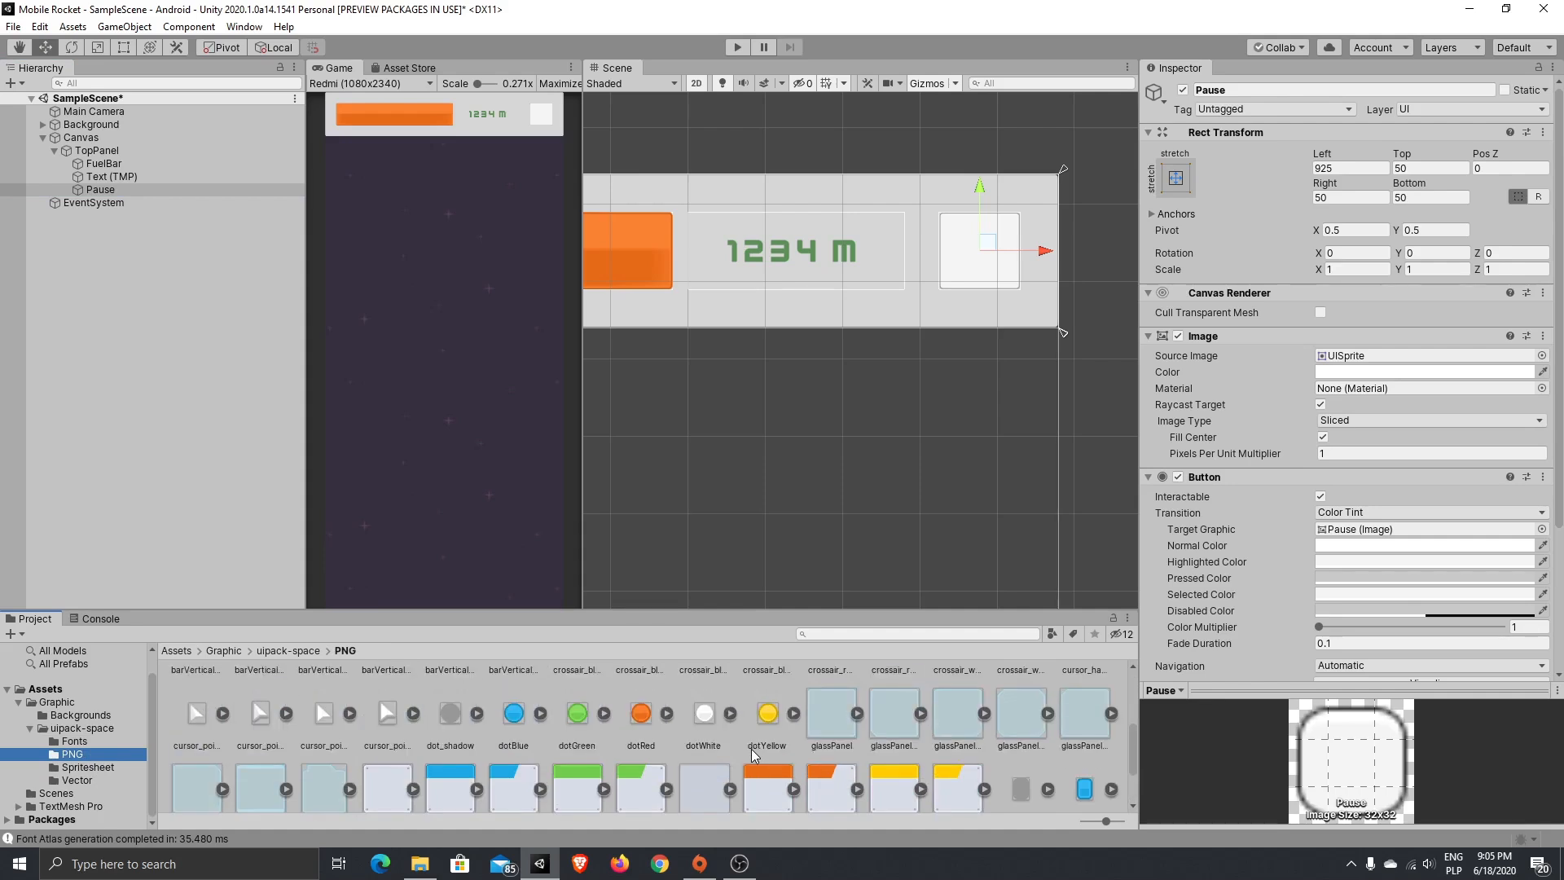
# - Inspect the dotBlue sprite in the Sprite Editor, then close the editor
pyautogui.click(524, 733)
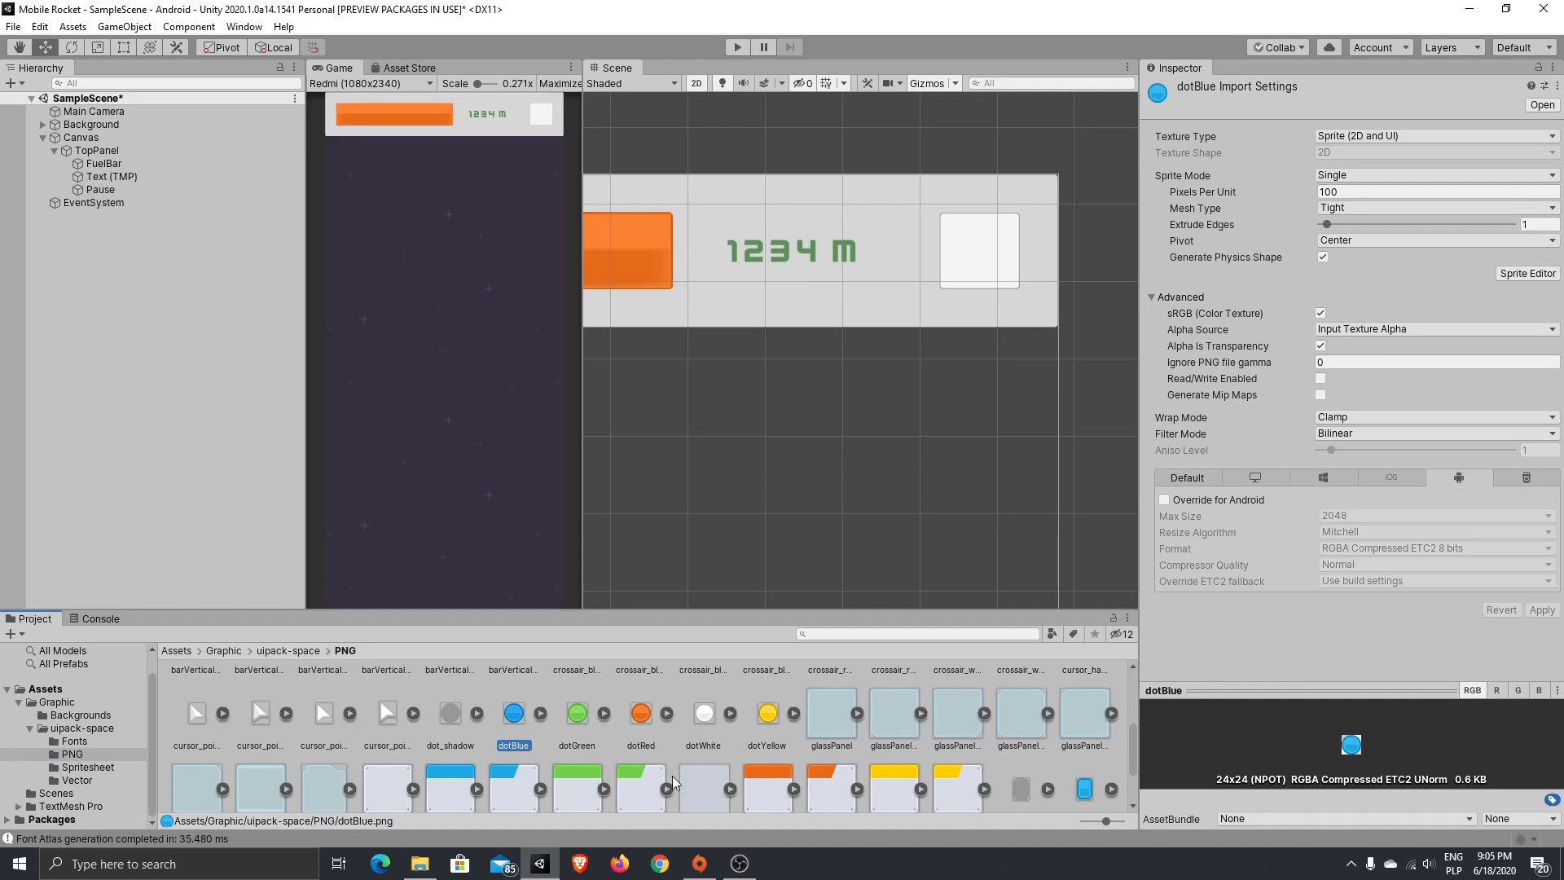
pyautogui.click(1528, 273)
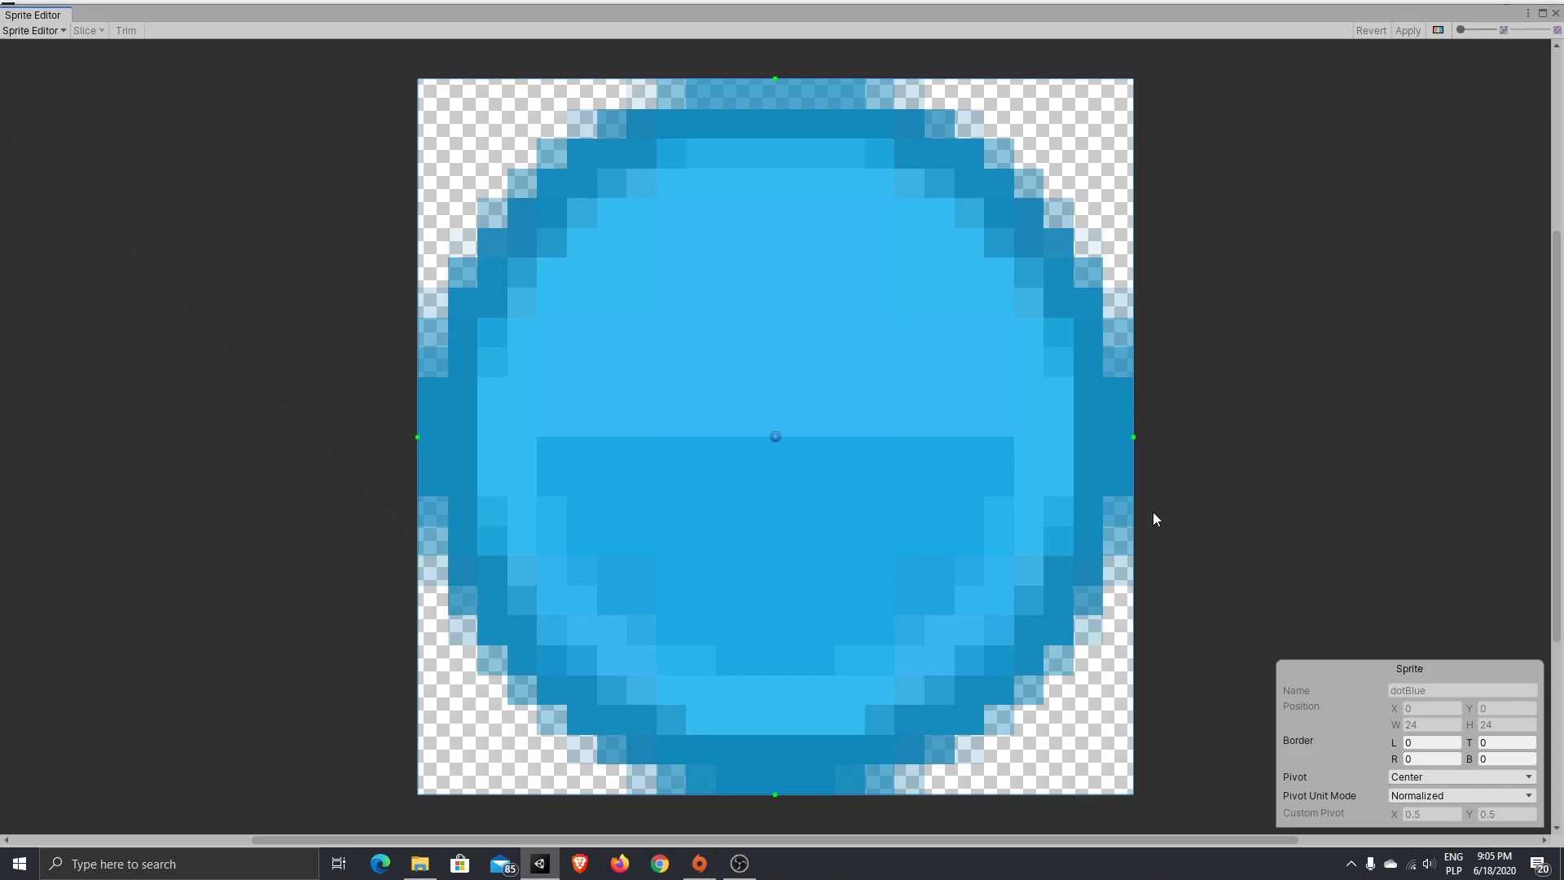
pyautogui.click(1554, 13)
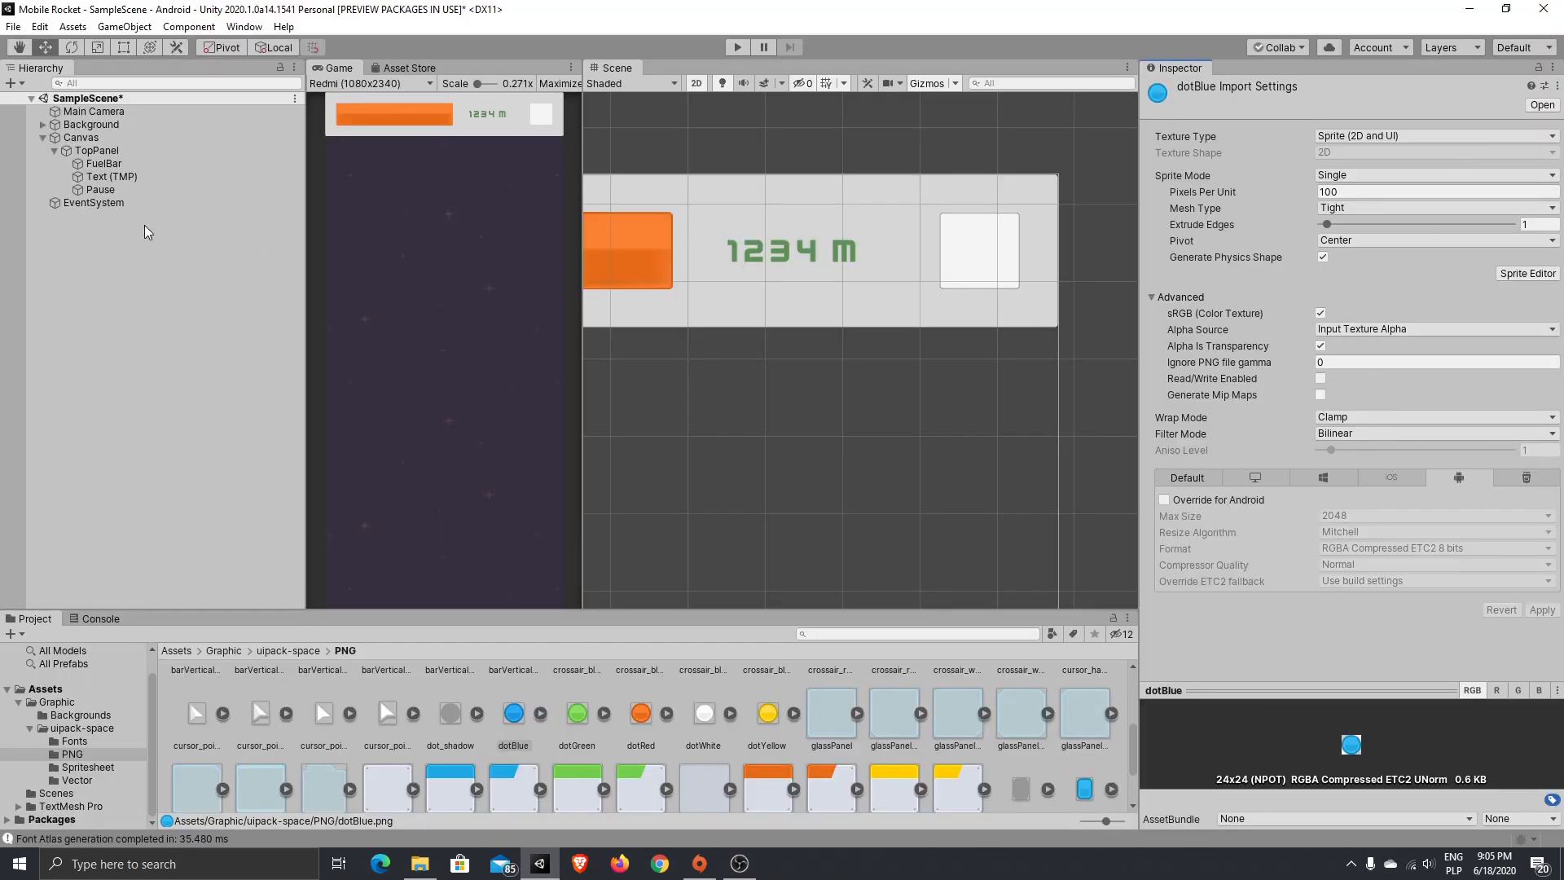
# - Assign dotBlue as the Pause button's source image and enable Preserve Aspect
pyautogui.click(194, 190)
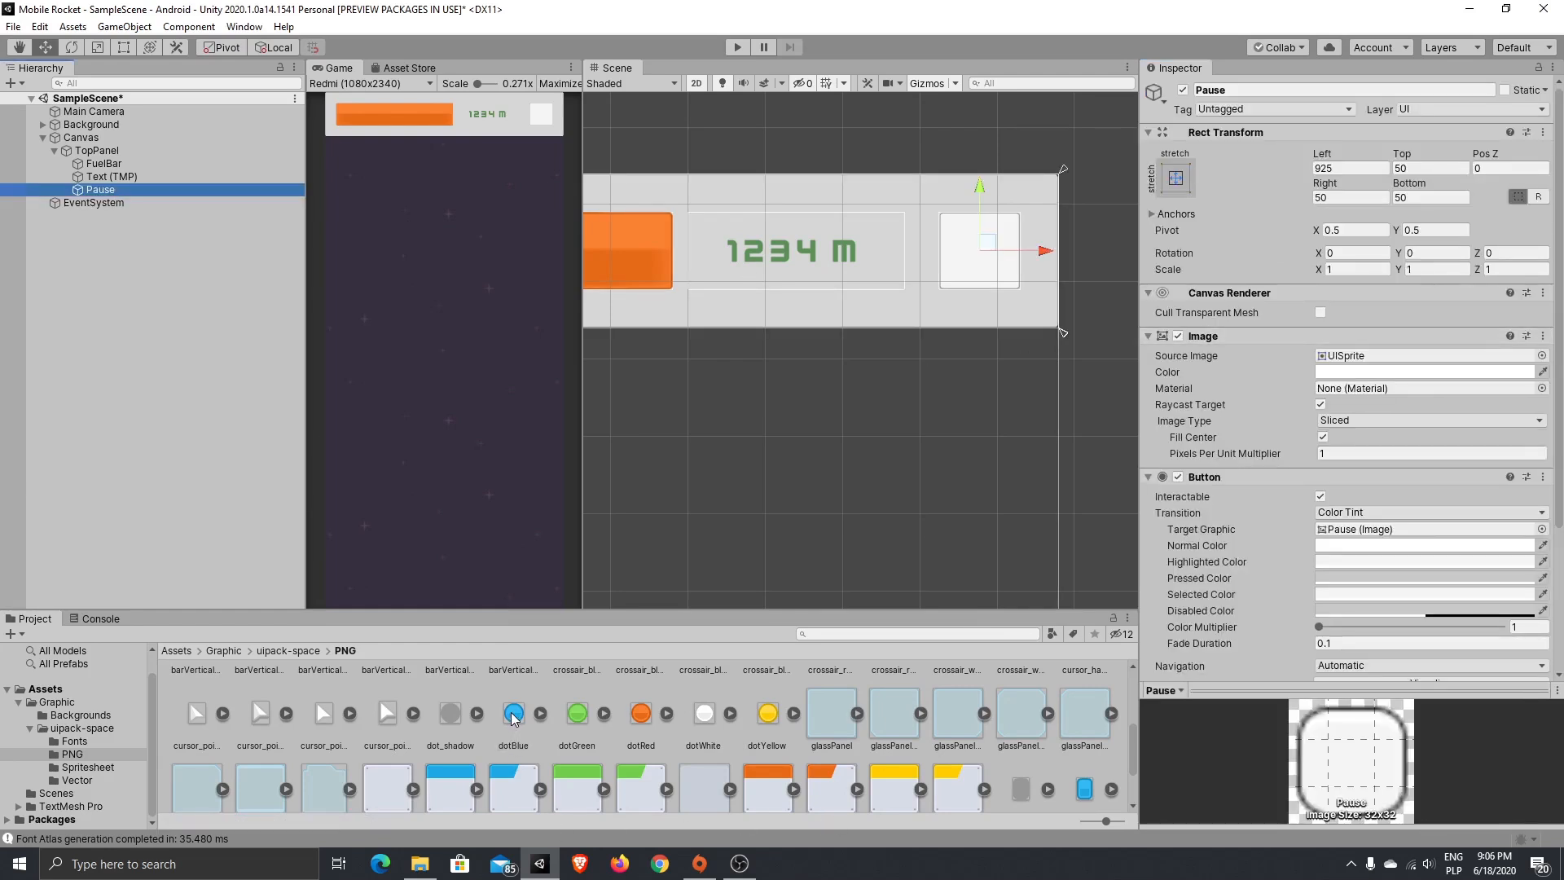
pyautogui.moveTo(513, 716); pyautogui.dragTo(1376, 361)
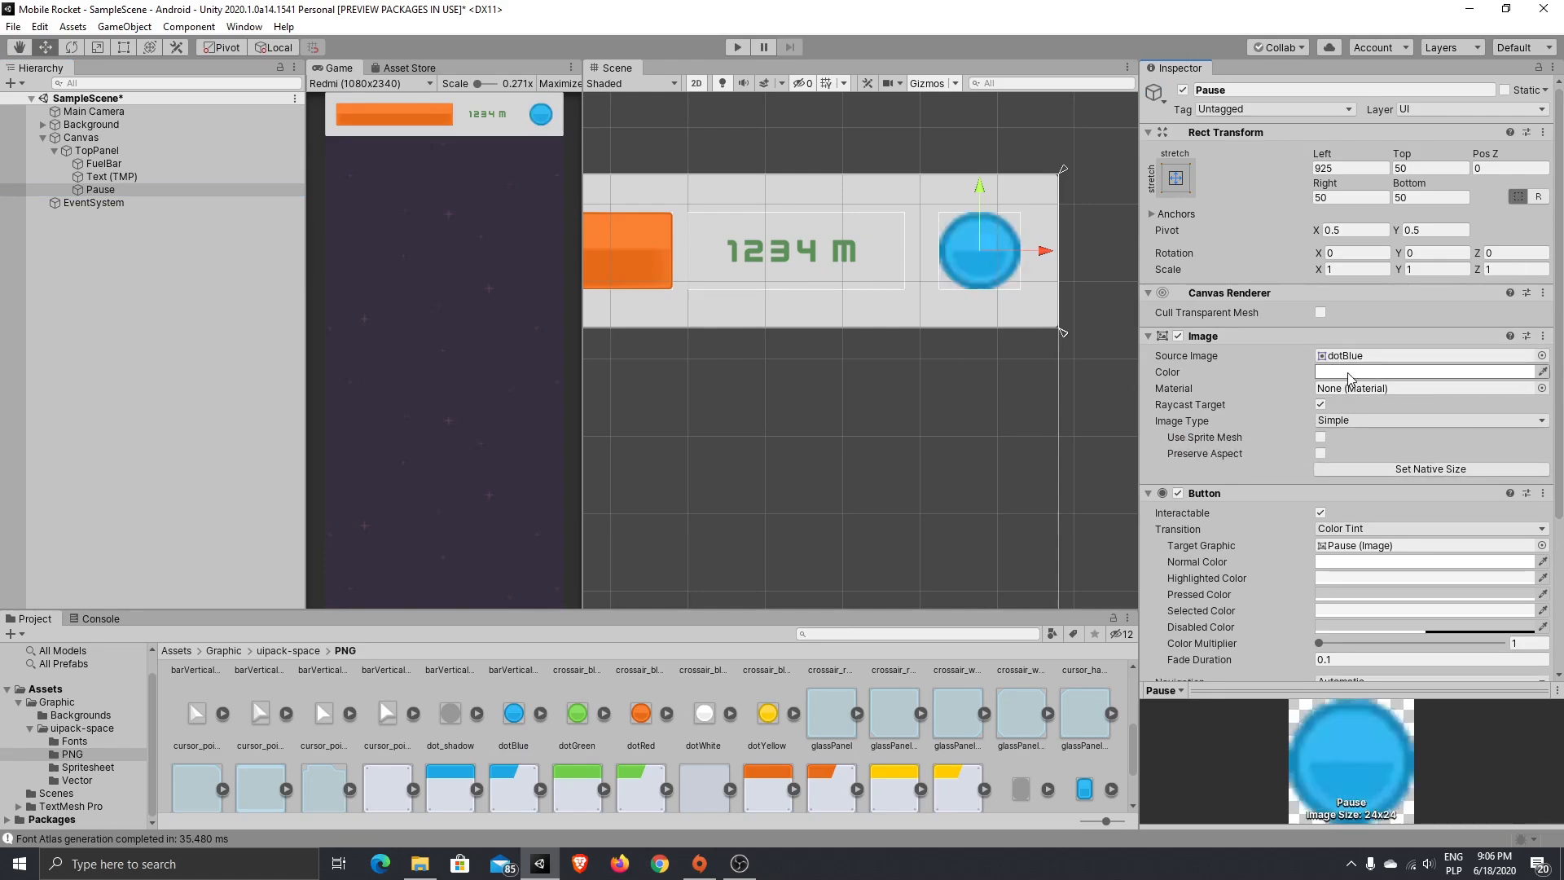
pyautogui.click(1320, 453)
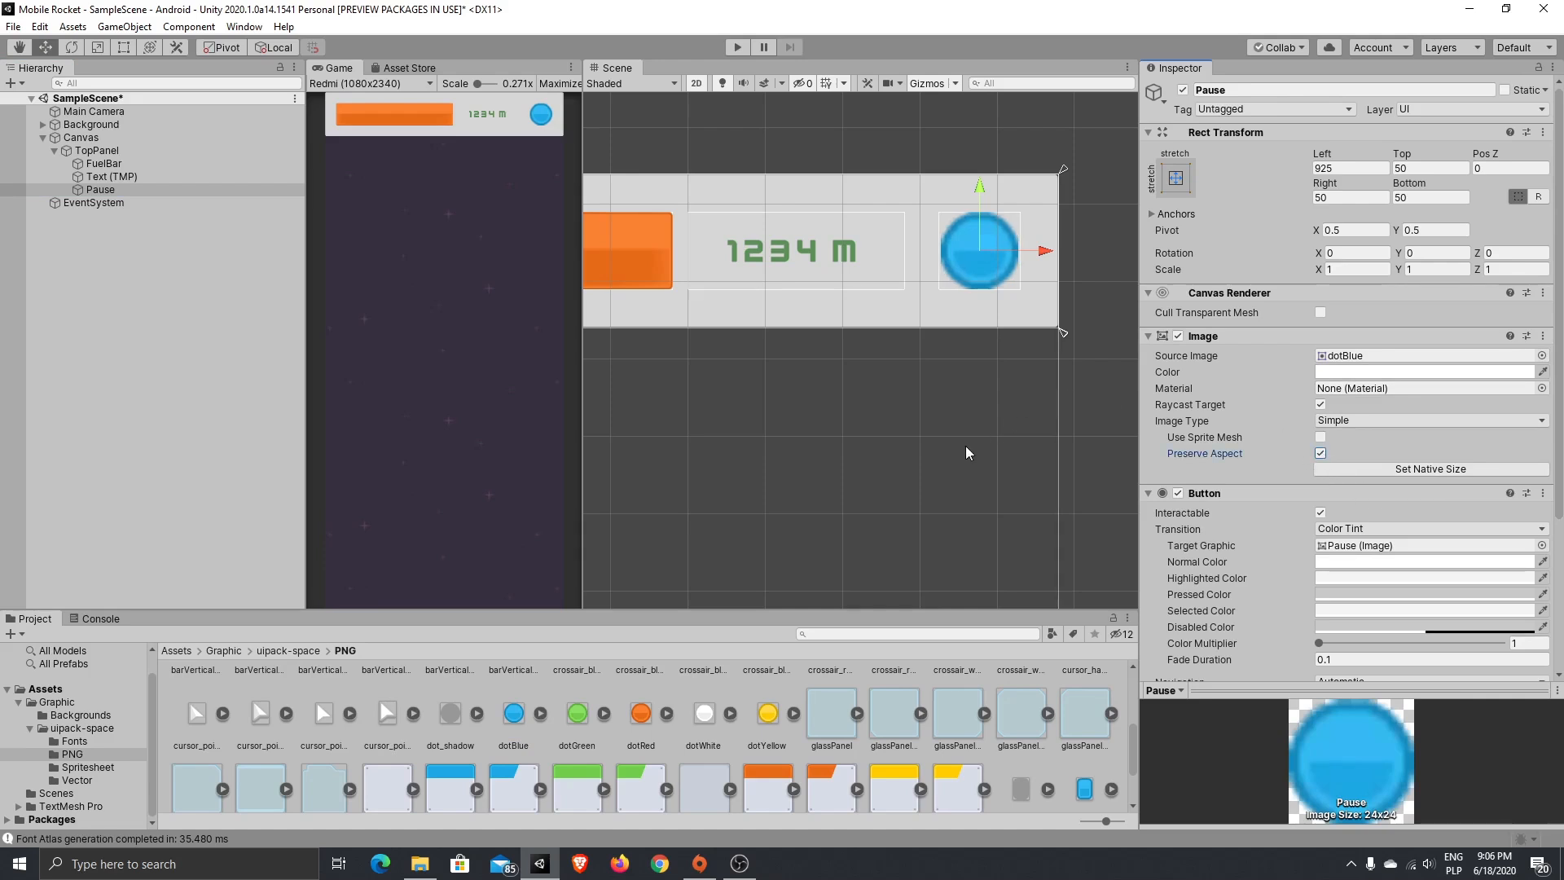
# - Set the dotBlue sprite's Pixels Per Unit to 200, apply it, and reassign the sprite to the Pause button
pyautogui.scroll(-2, 966, 446)
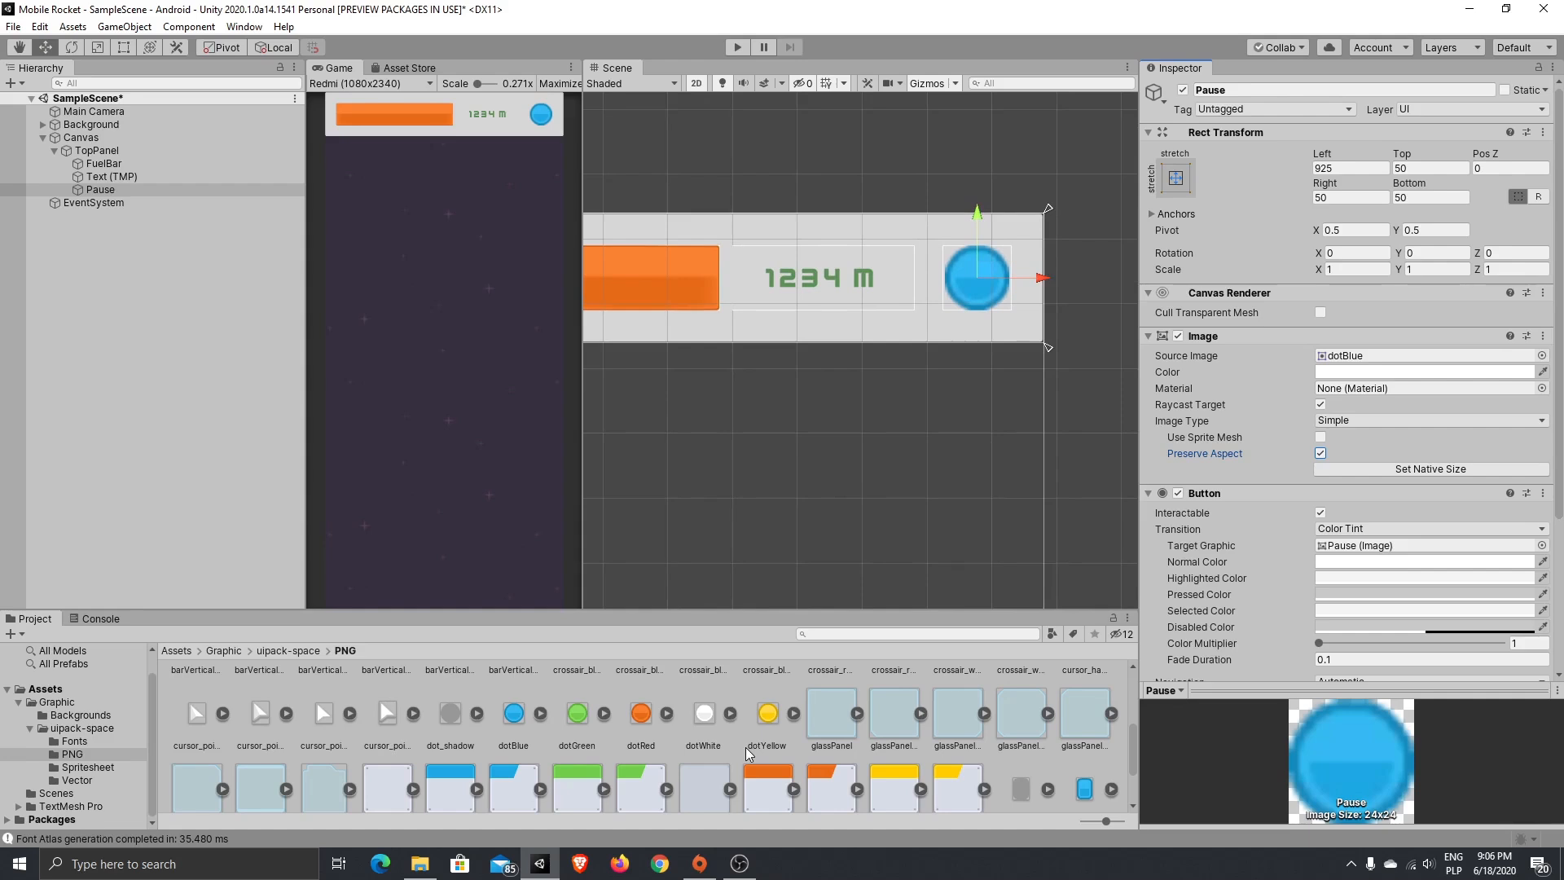
pyautogui.click(527, 730)
pyautogui.click(1385, 191)
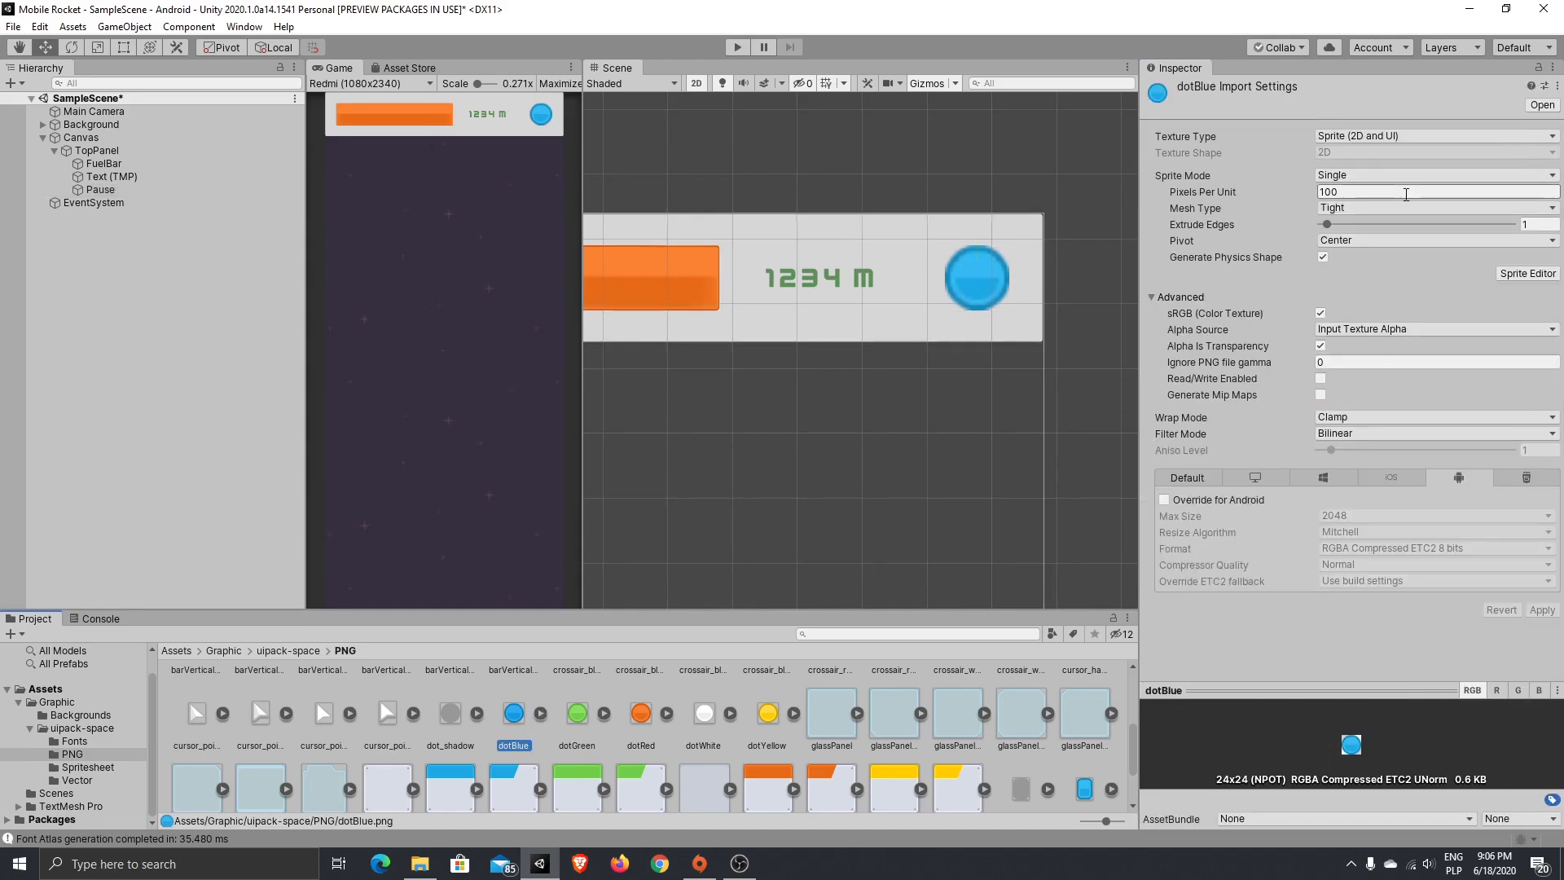
pyautogui.write('200')
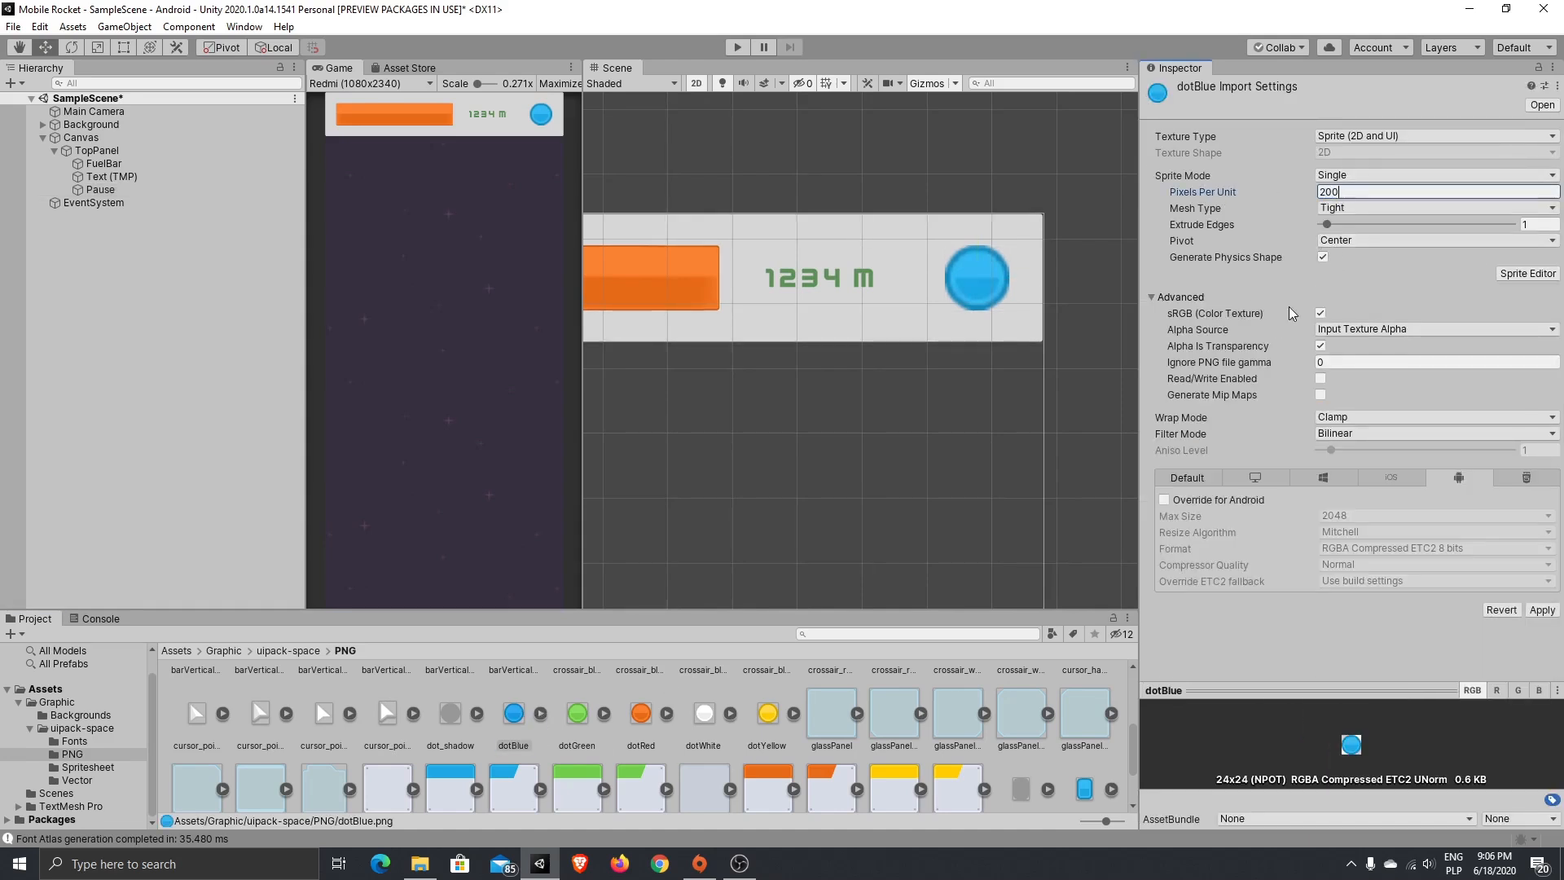
pyautogui.click(1544, 612)
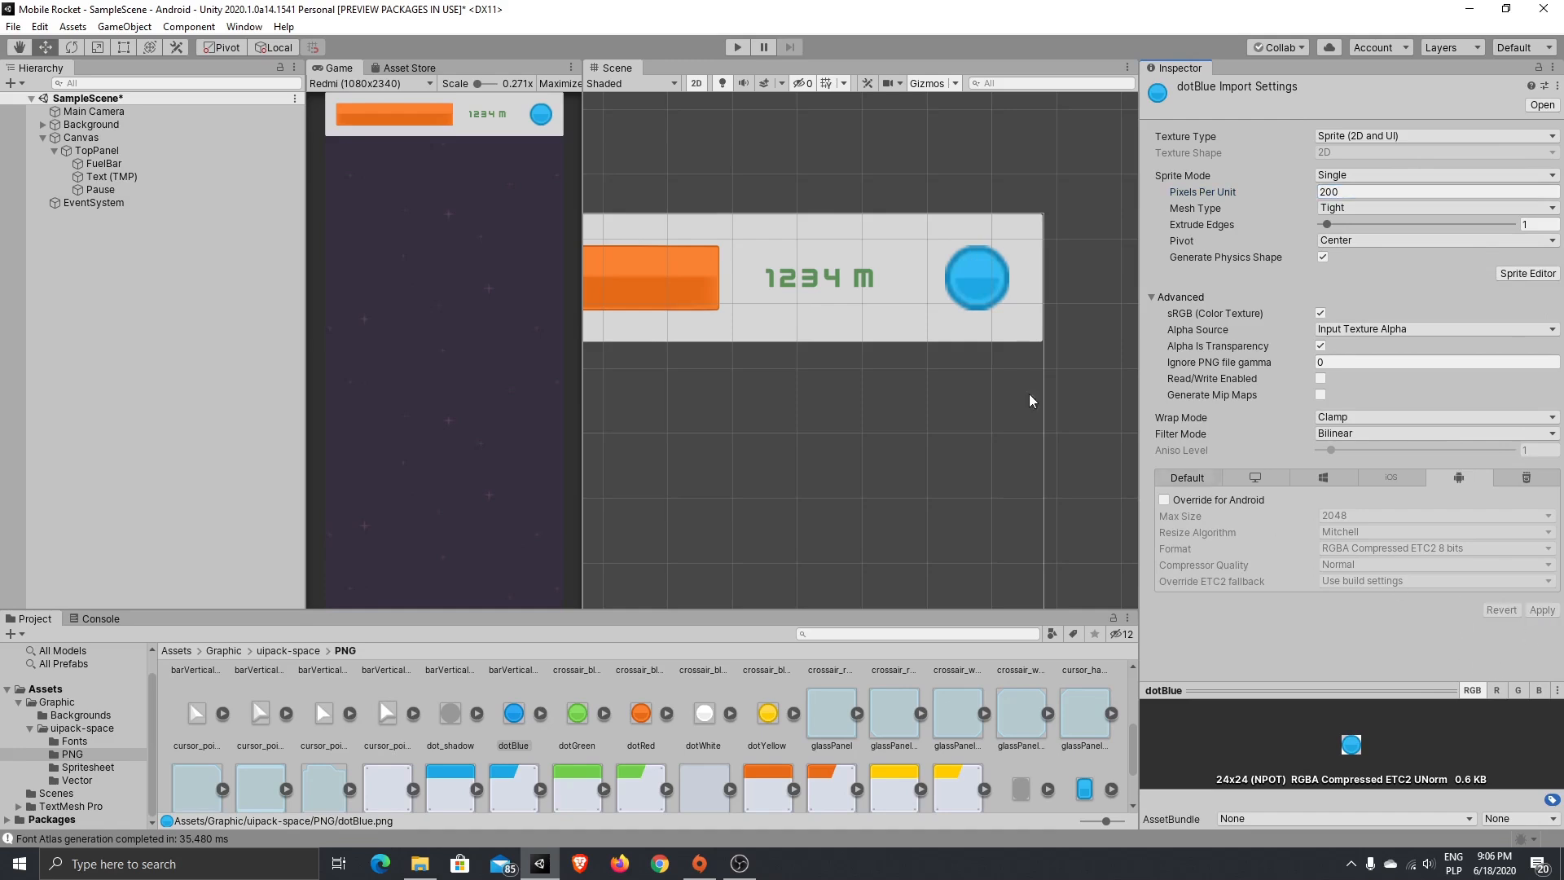
pyautogui.click(100, 189)
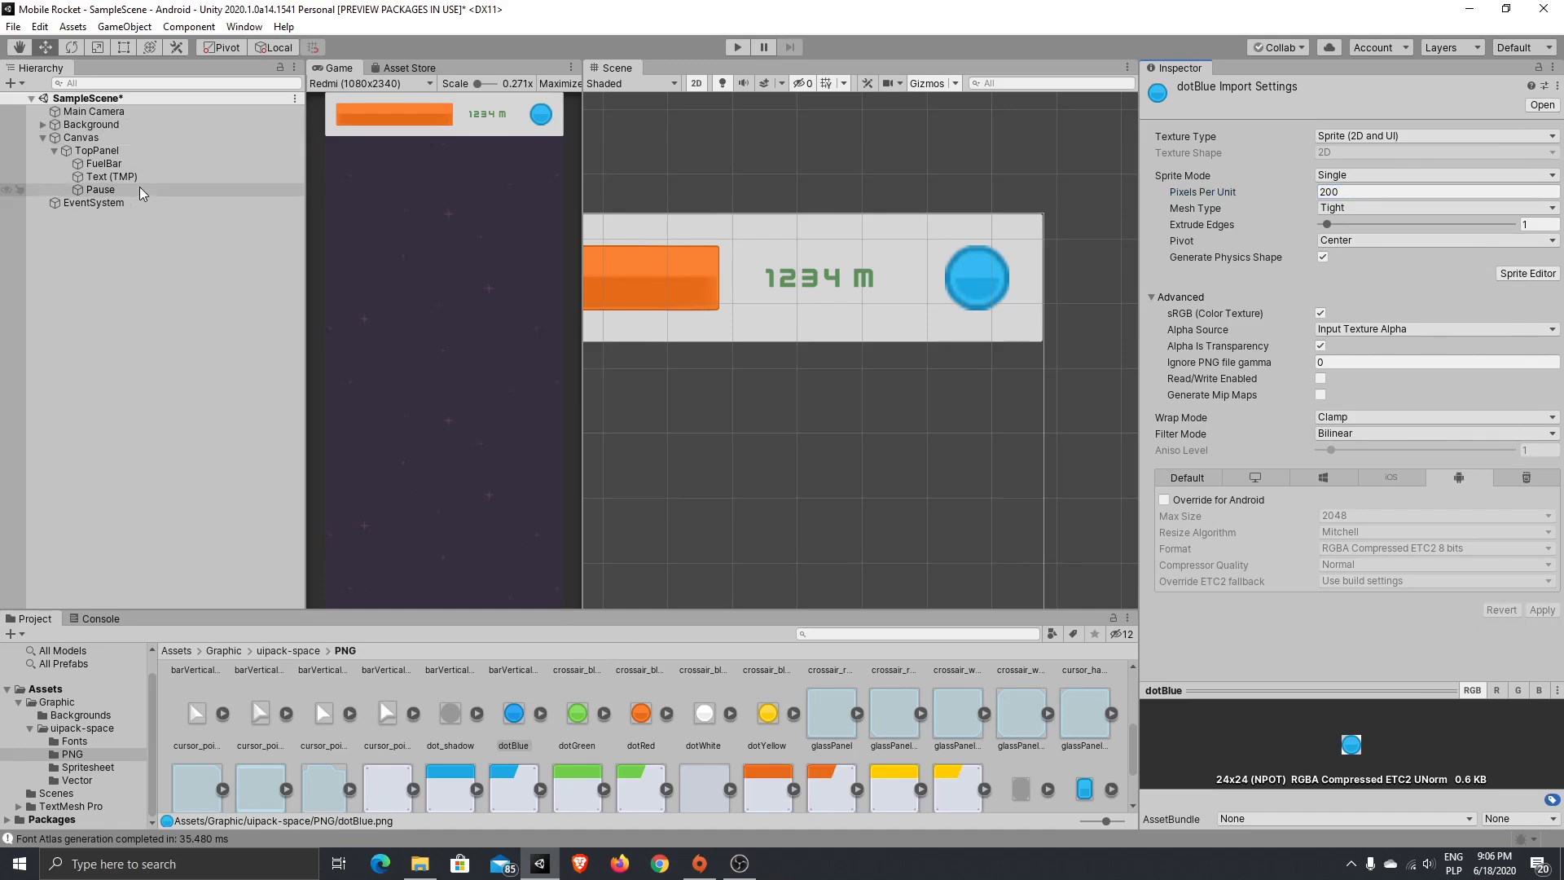
pyautogui.moveTo(522, 721); pyautogui.dragTo(1369, 358)
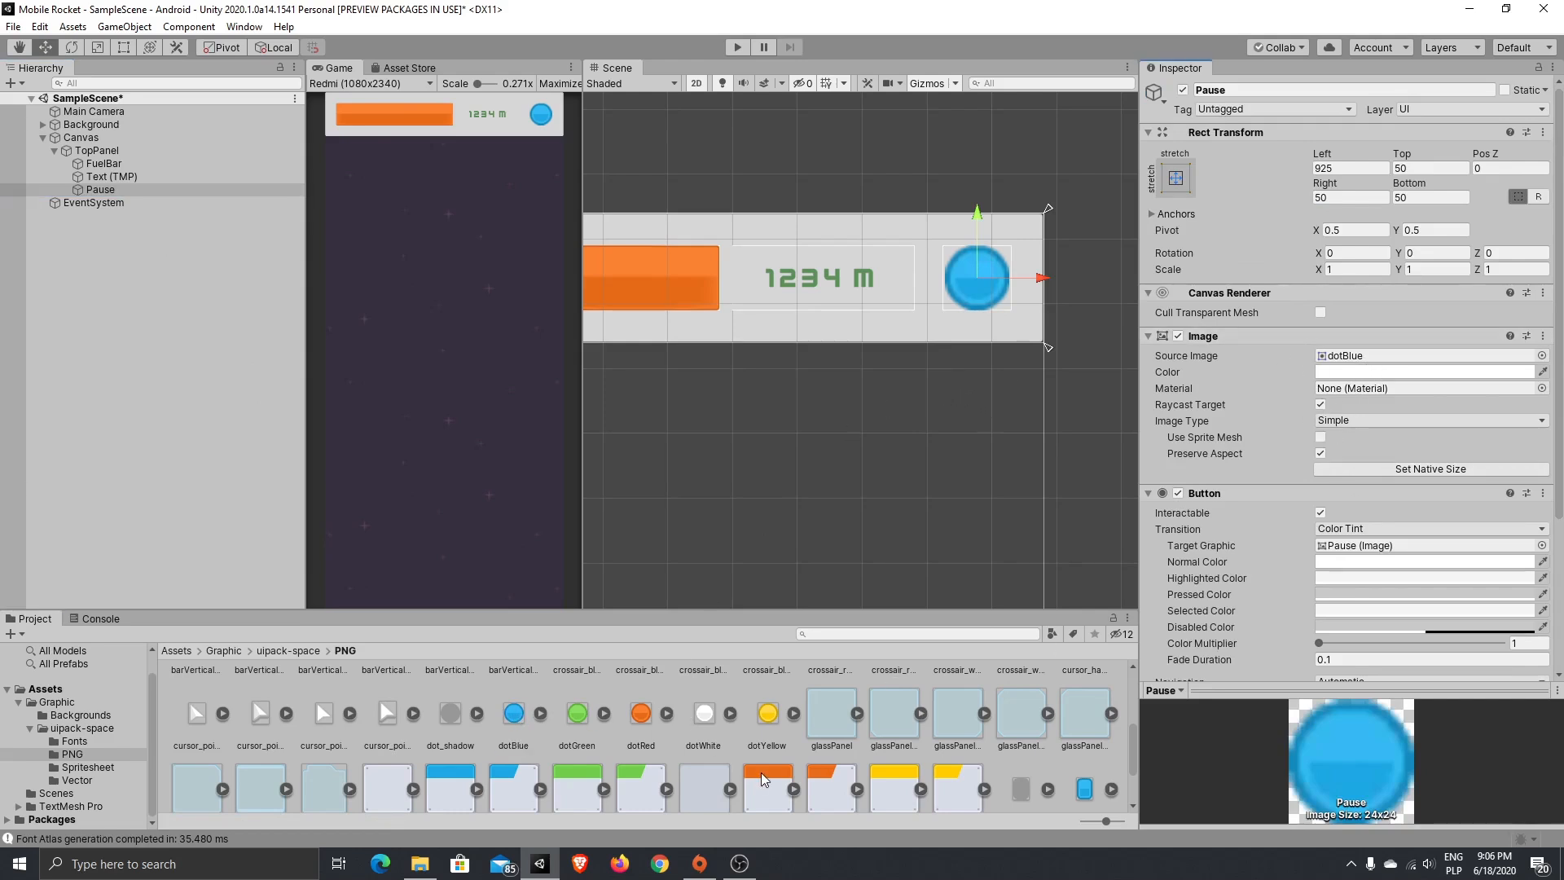
# - Give the squareBlue sprite slicing borders of left 4, top 5, right 4 and bottom 4, and apply them
pyautogui.scroll(-3, 695, 707)
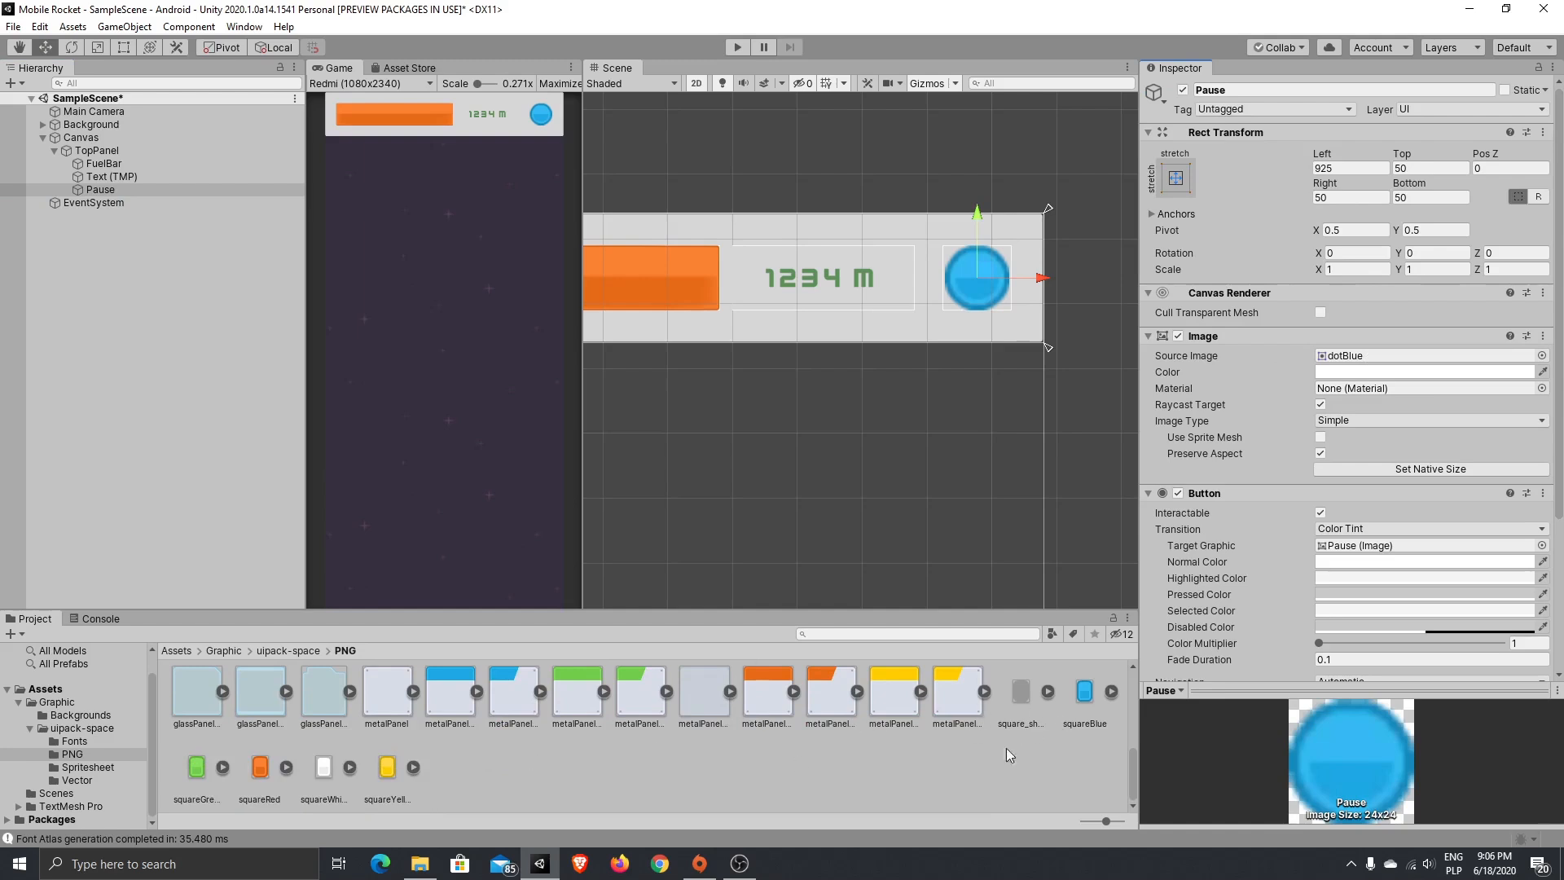
pyautogui.click(1084, 691)
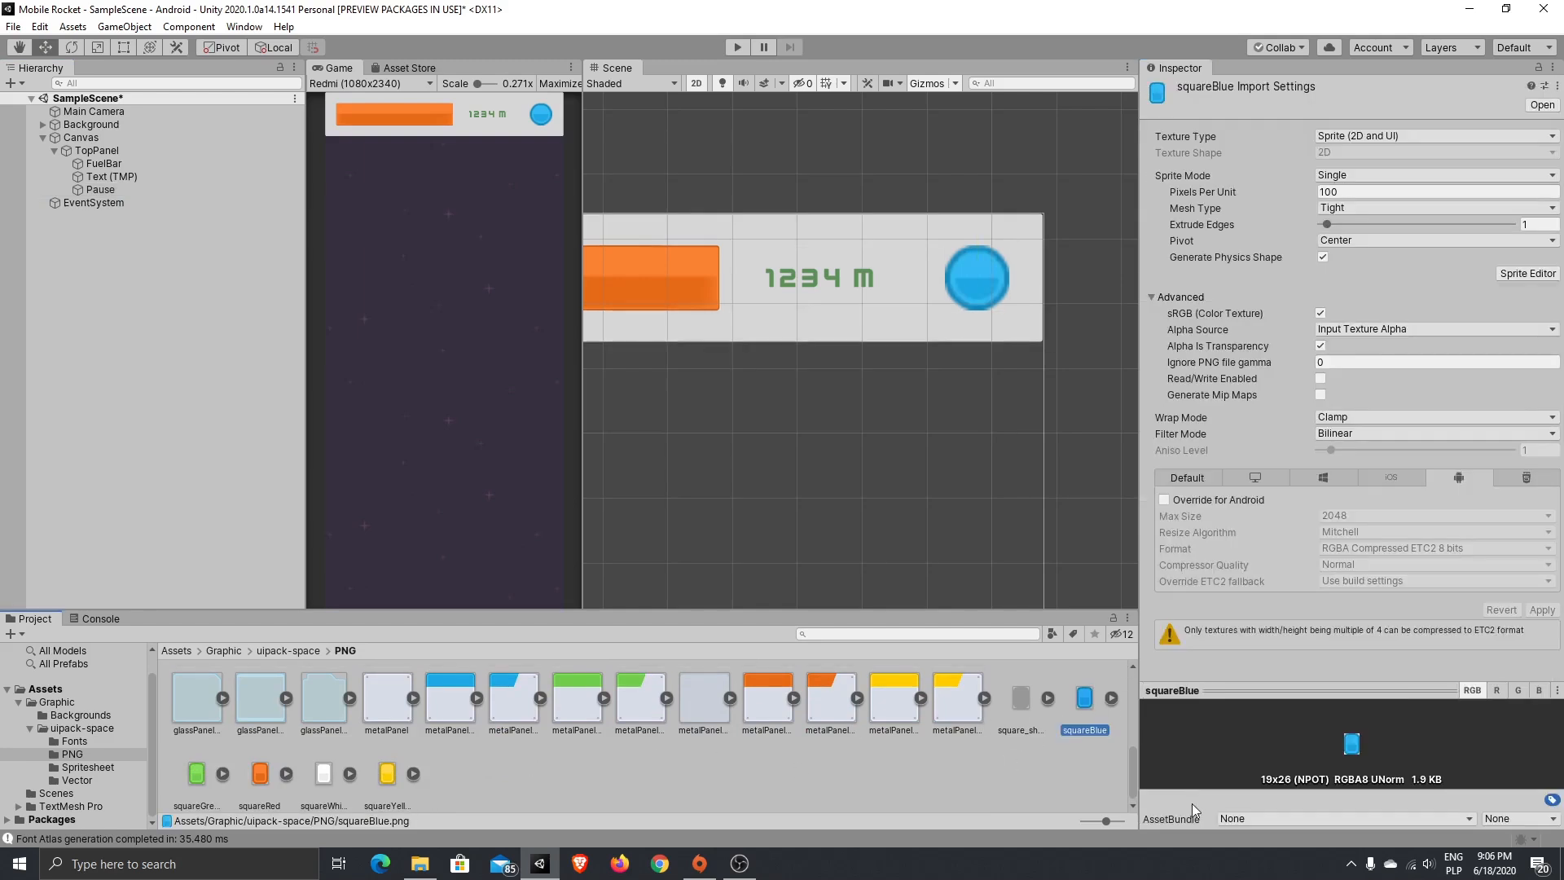
pyautogui.click(1531, 281)
pyautogui.moveTo(1016, 436); pyautogui.dragTo(923, 439)
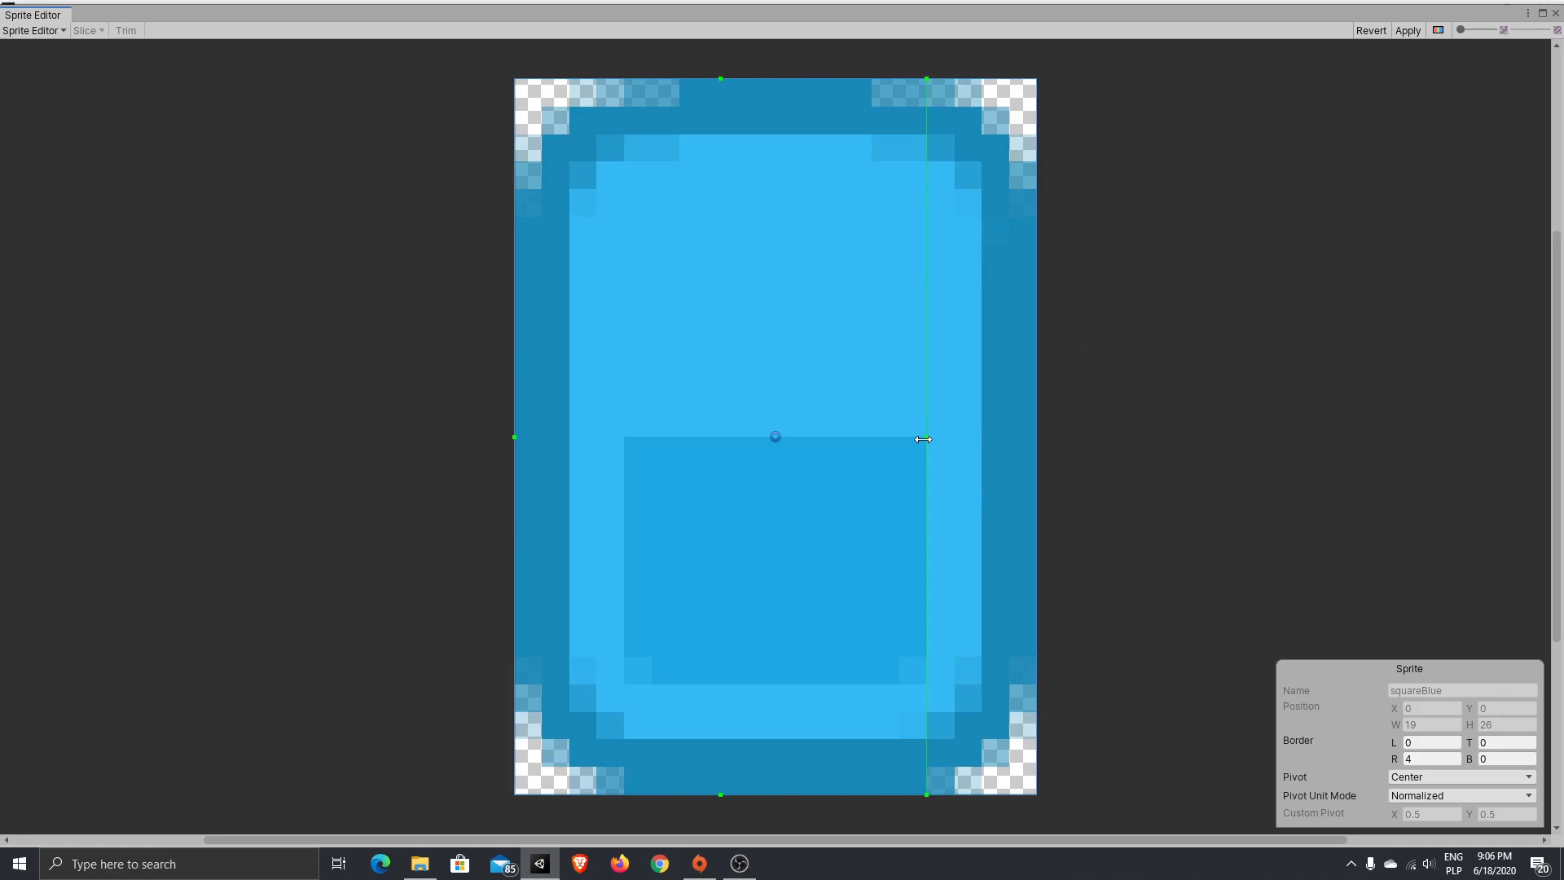
pyautogui.moveTo(720, 79); pyautogui.dragTo(729, 216)
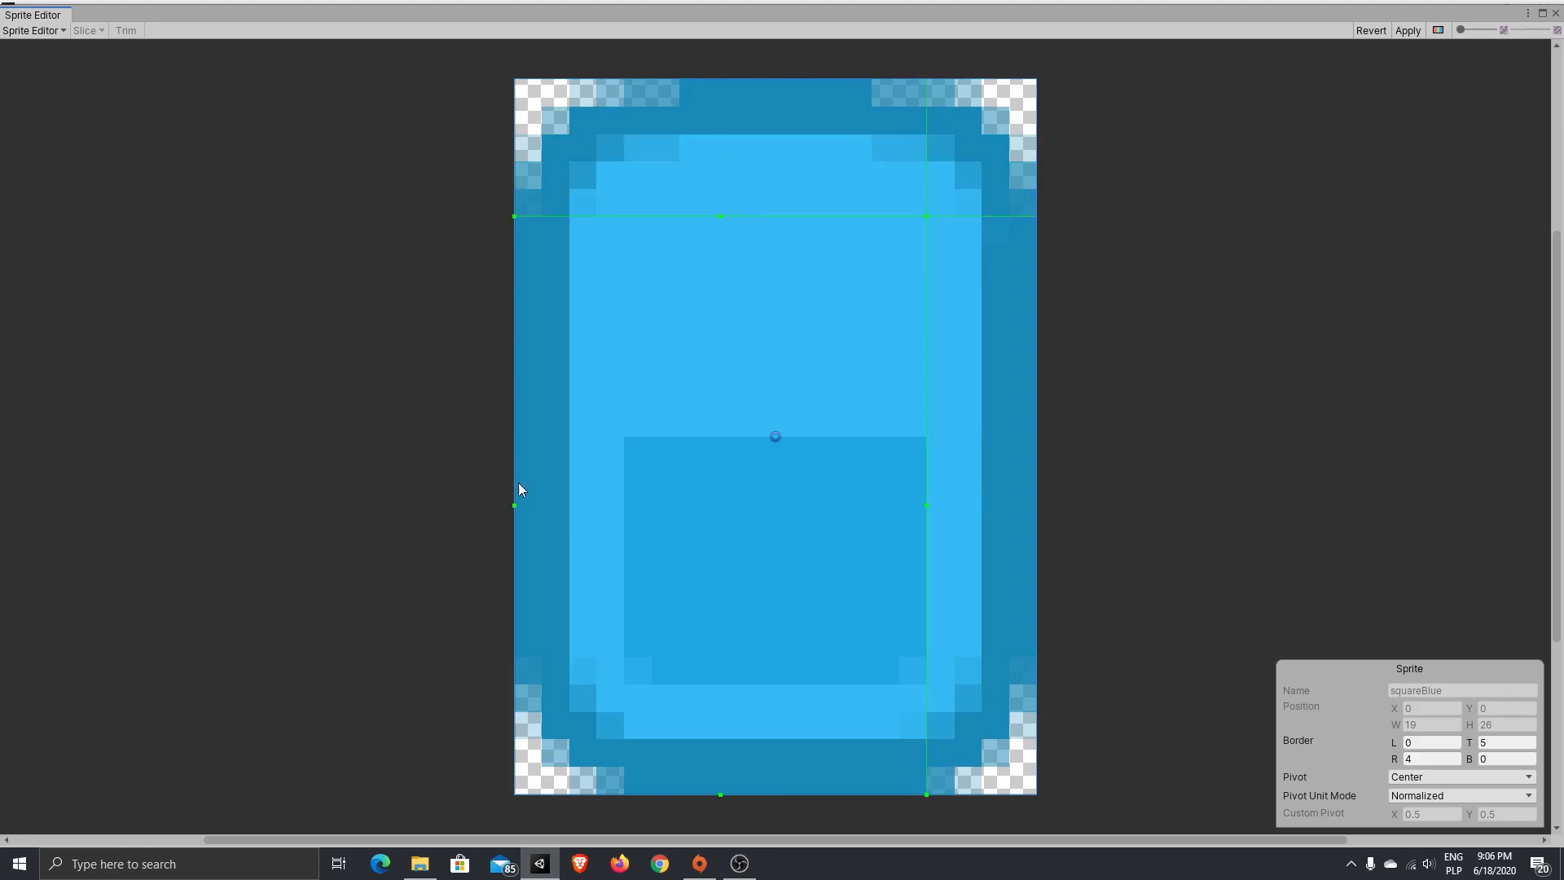
pyautogui.moveTo(514, 509); pyautogui.dragTo(626, 519)
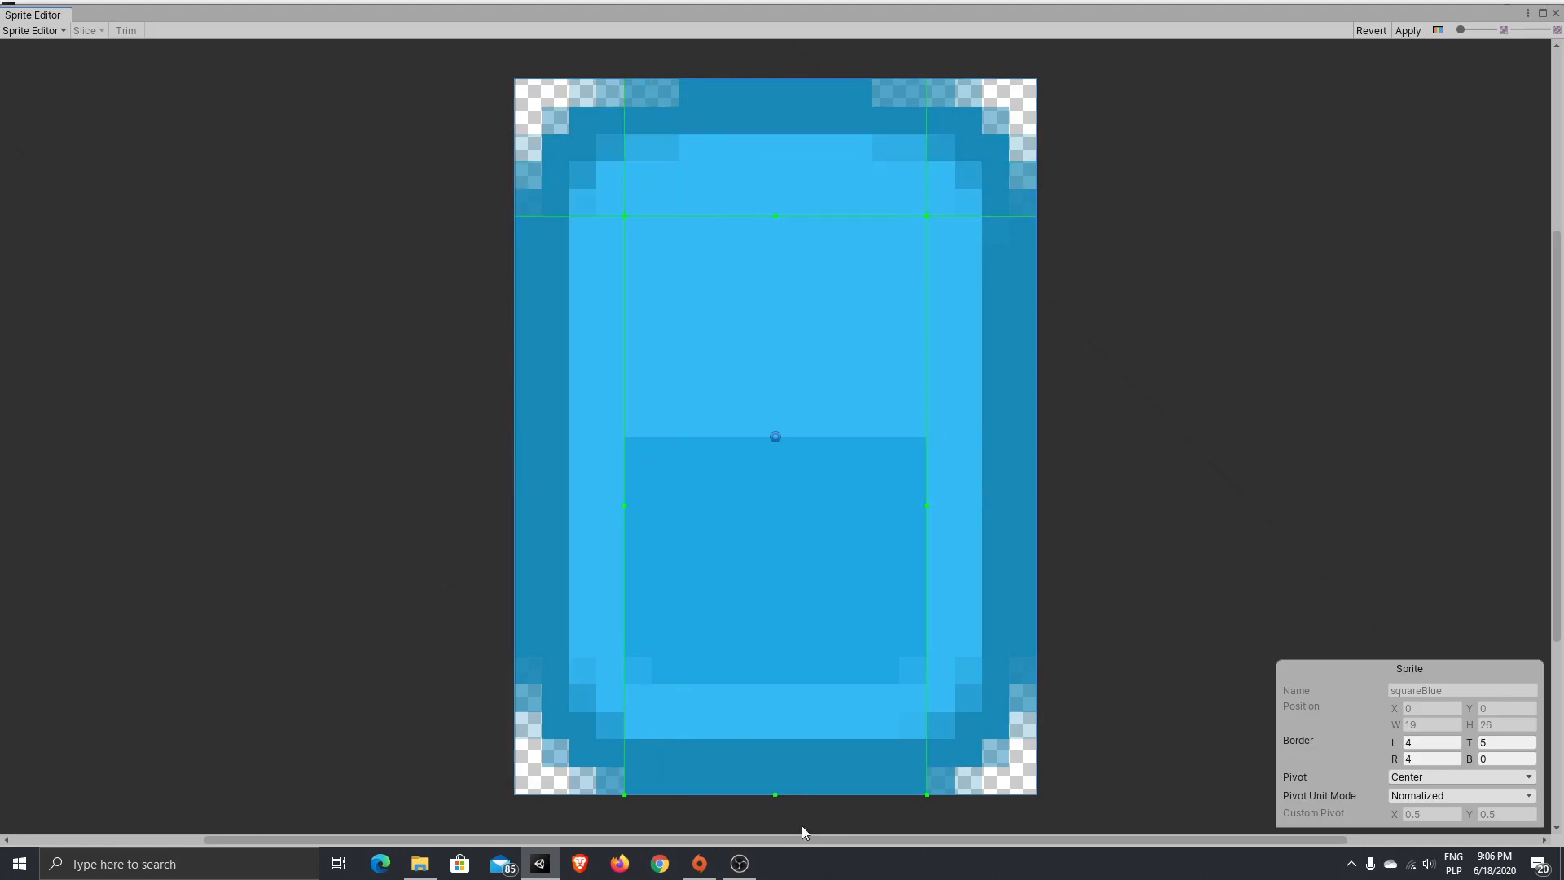
pyautogui.moveTo(774, 795); pyautogui.dragTo(800, 677)
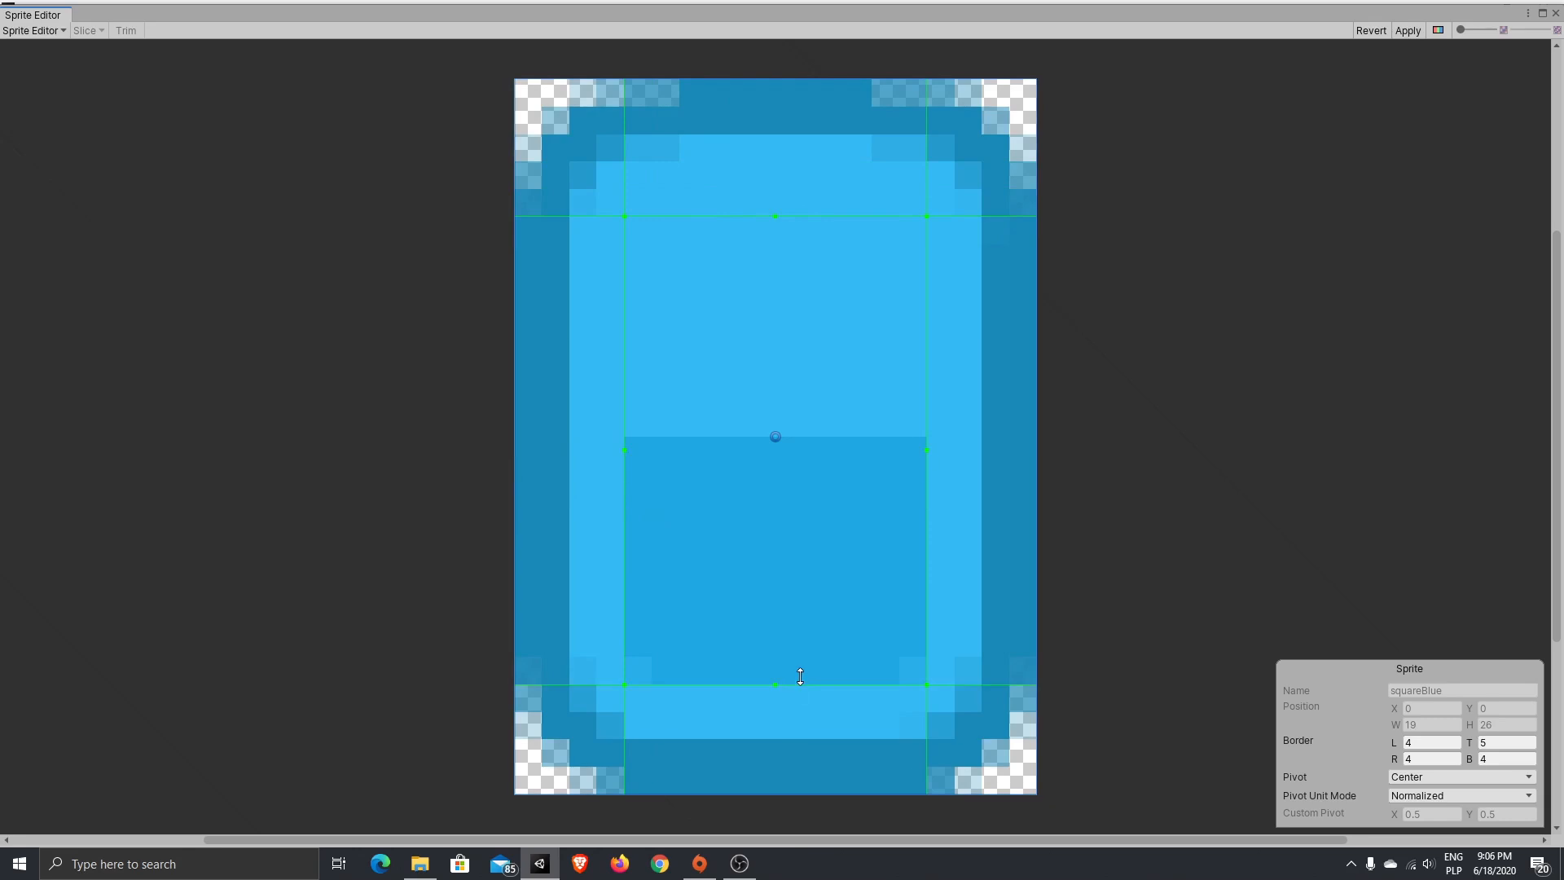
pyautogui.click(1555, 13)
pyautogui.click(835, 466)
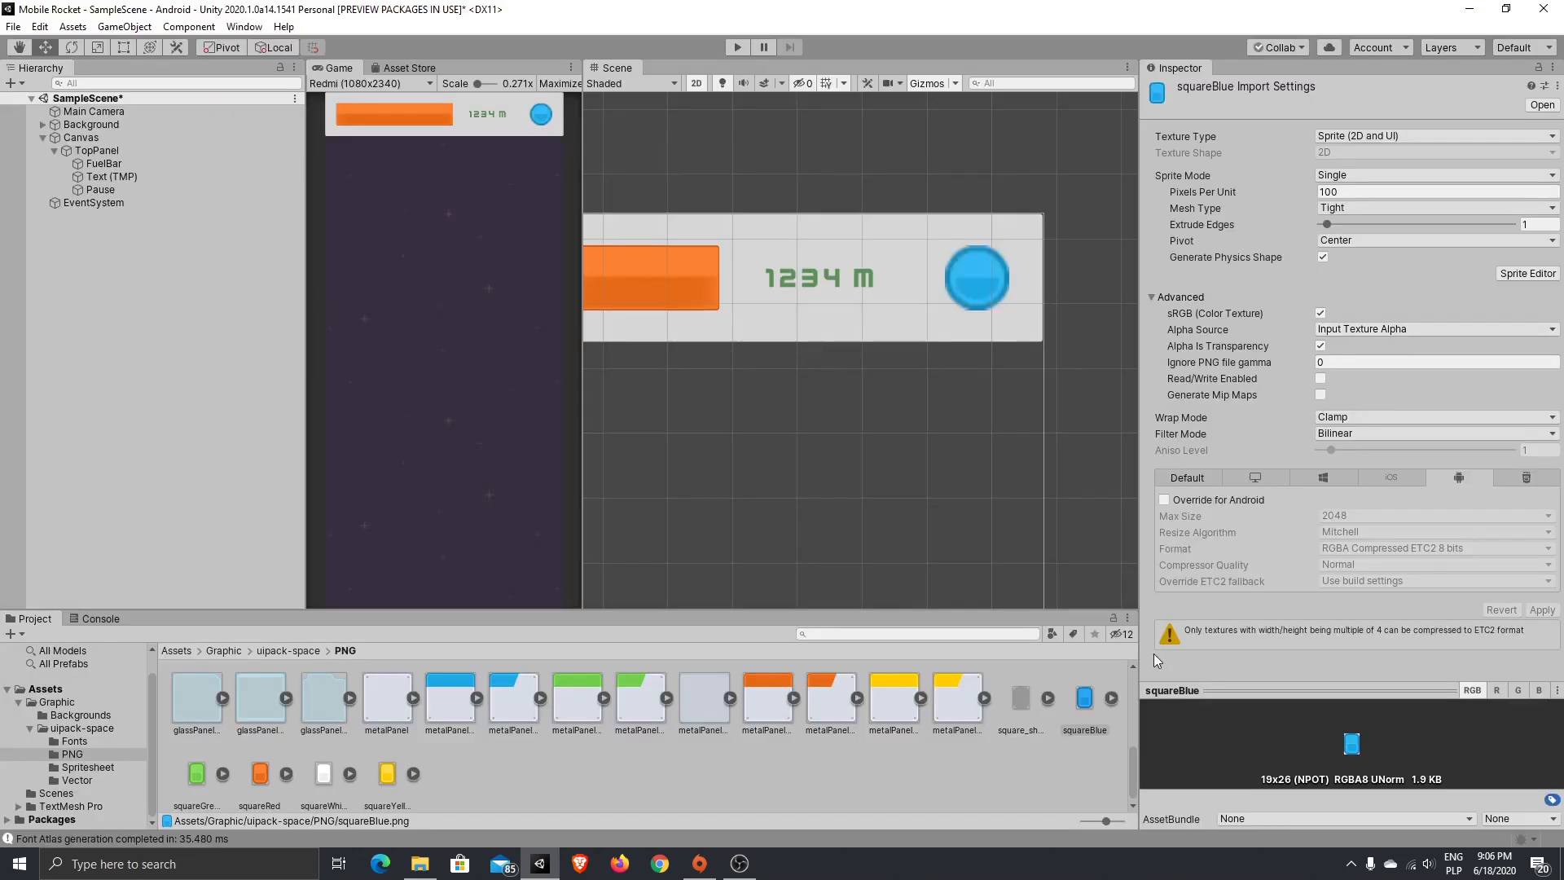
# - Assign squareBlue as the Pause button's source image
pyautogui.click(163, 189)
pyautogui.moveTo(1088, 725); pyautogui.dragTo(1352, 259)
pyautogui.scroll(-3, 1393, 354)
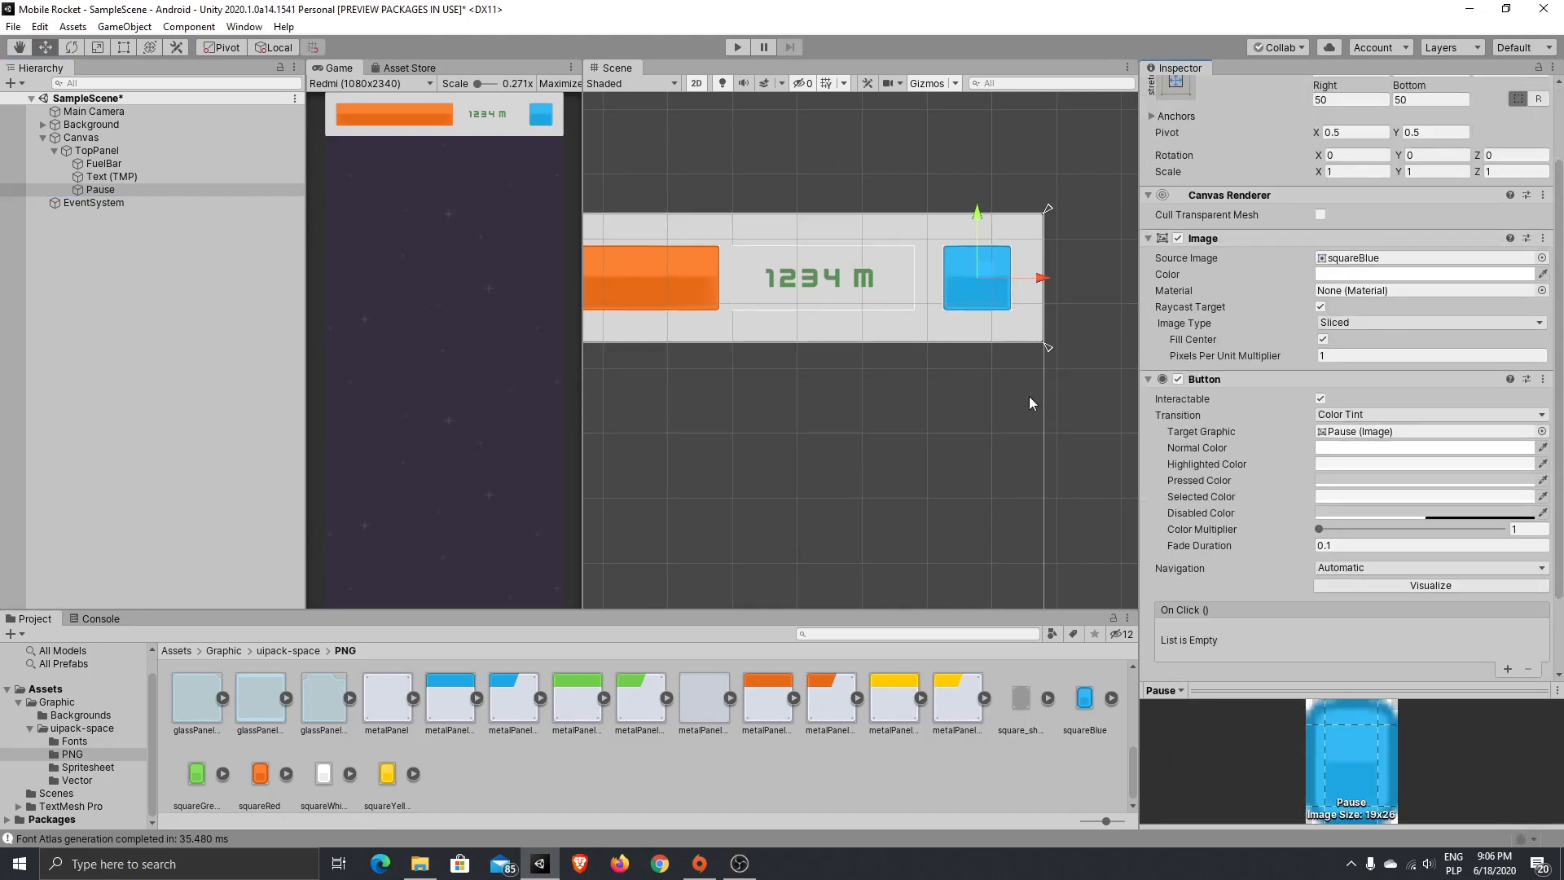
# - Import the gameicons(1) folder from the mobile tut folder in File Explorer into the project's Graphic folder
pyautogui.click(30, 729)
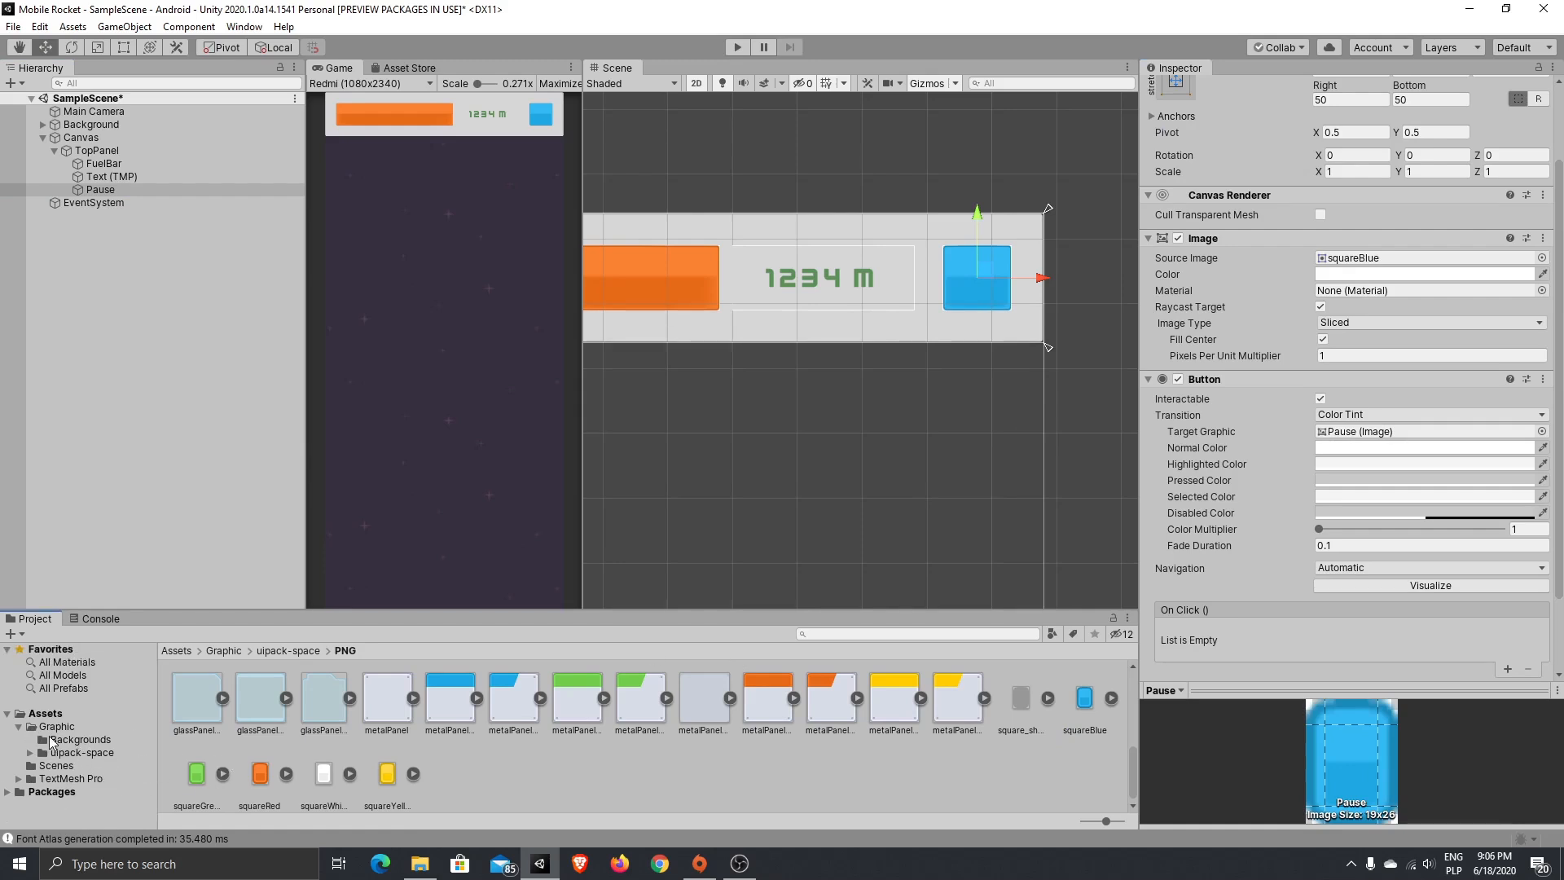
pyautogui.click(54, 727)
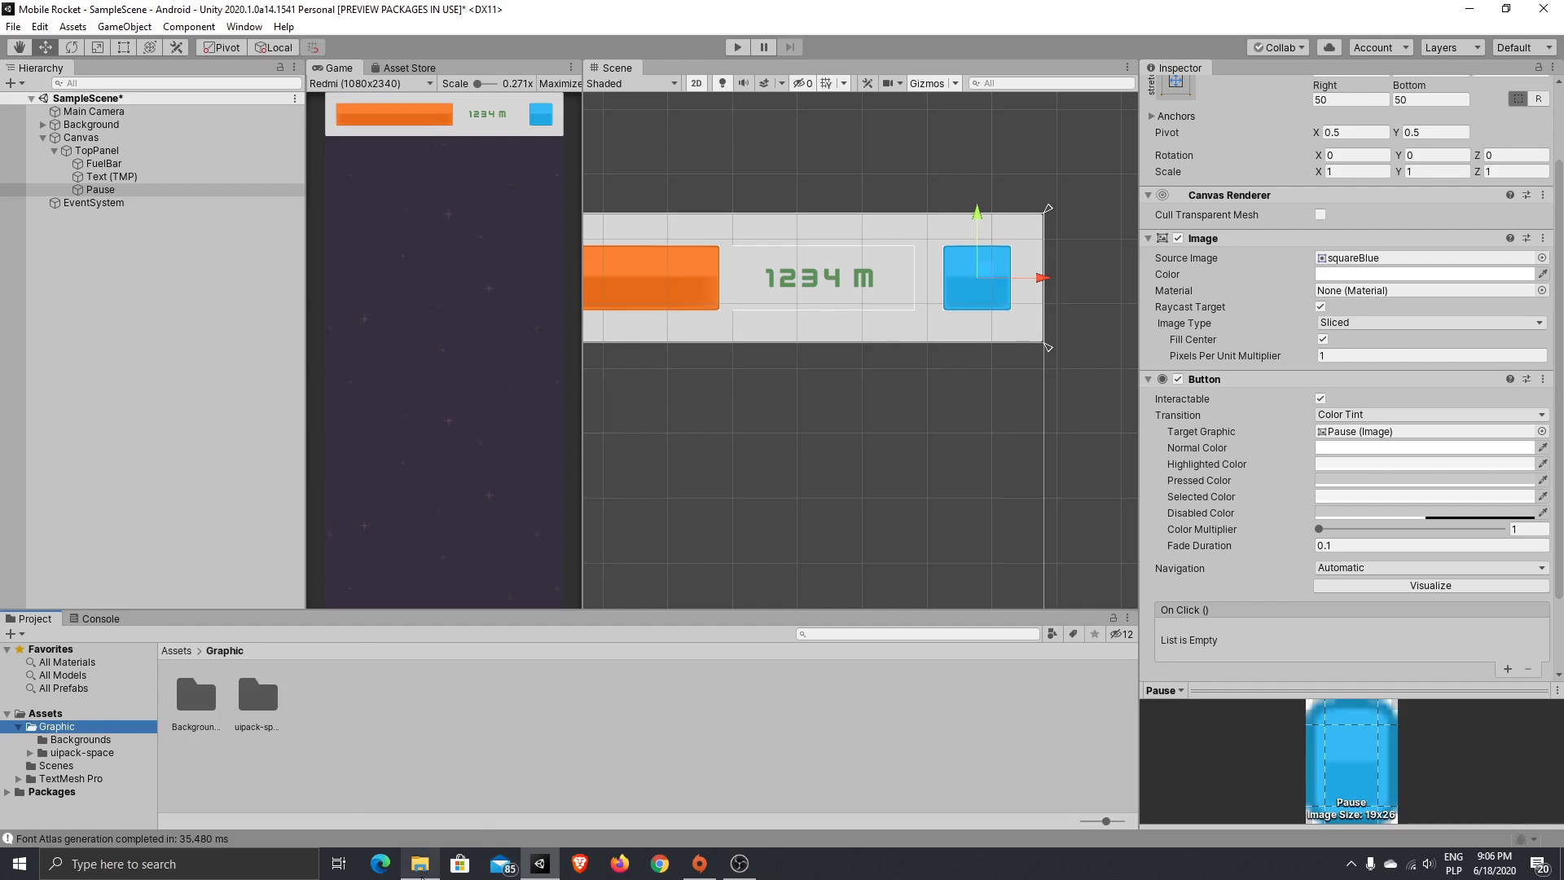
pyautogui.click(420, 863)
pyautogui.click(700, 318)
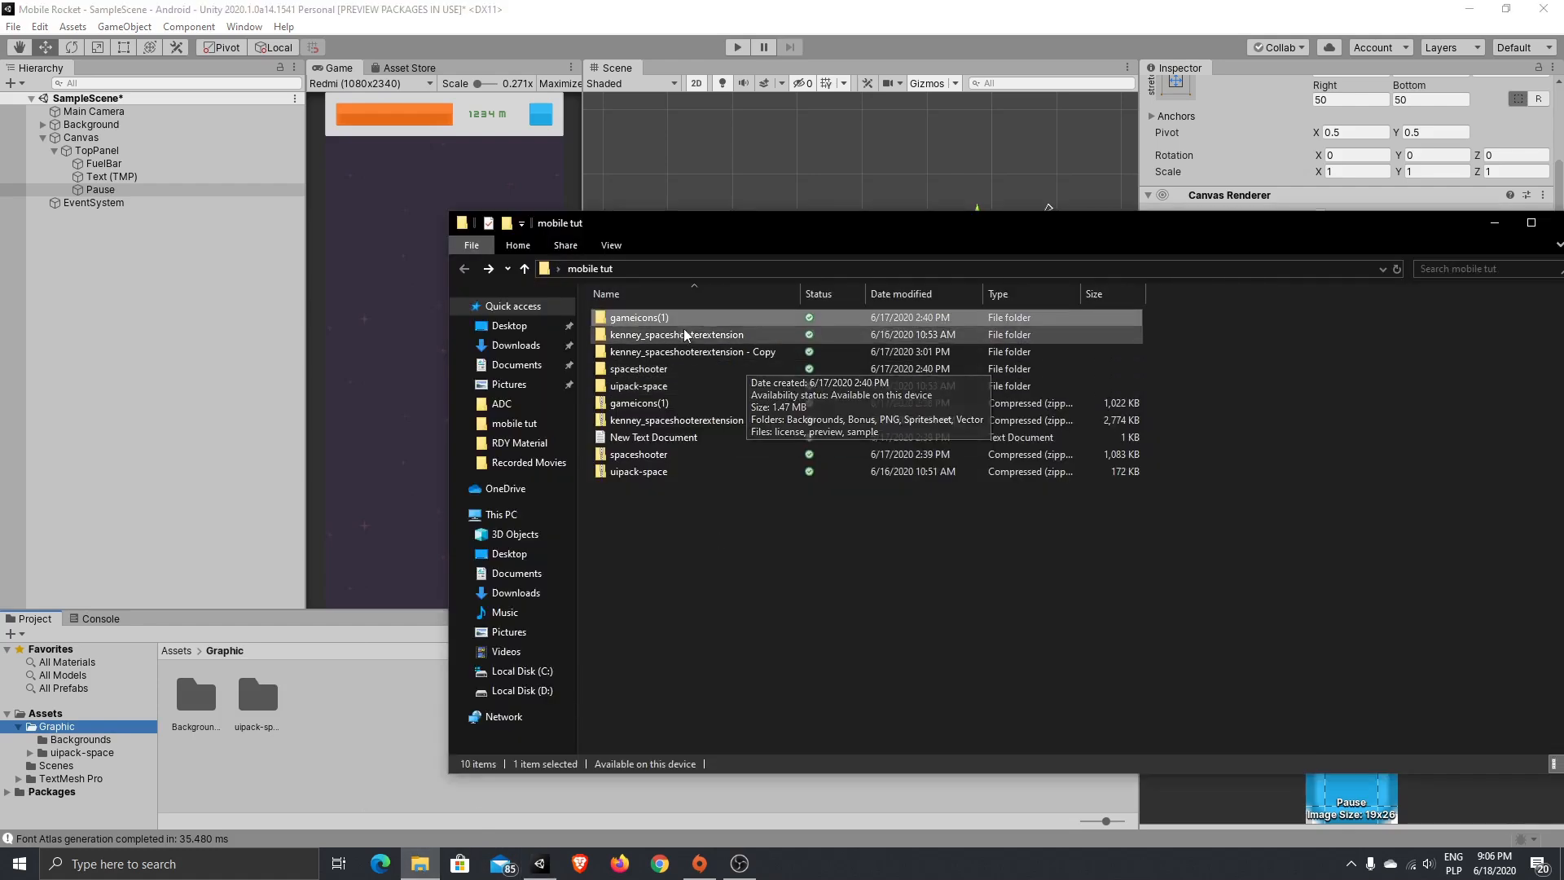
pyautogui.moveTo(701, 317); pyautogui.dragTo(444, 756)
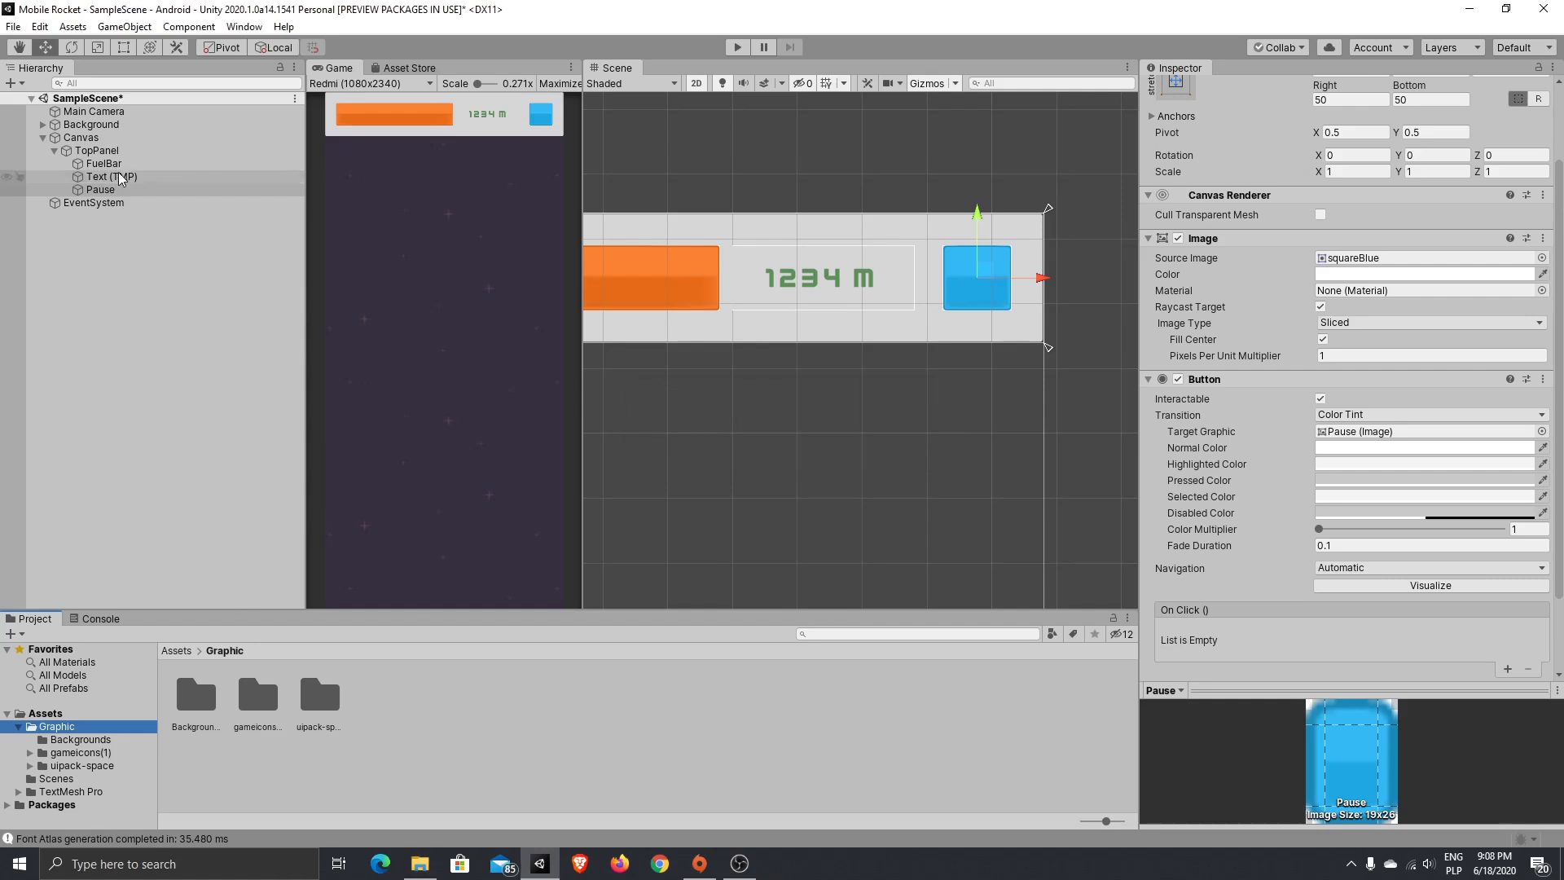
# - Add a UI Image as a child of the Pause button
pyautogui.rightClick(105, 190)
pyautogui.moveTo(208, 349)
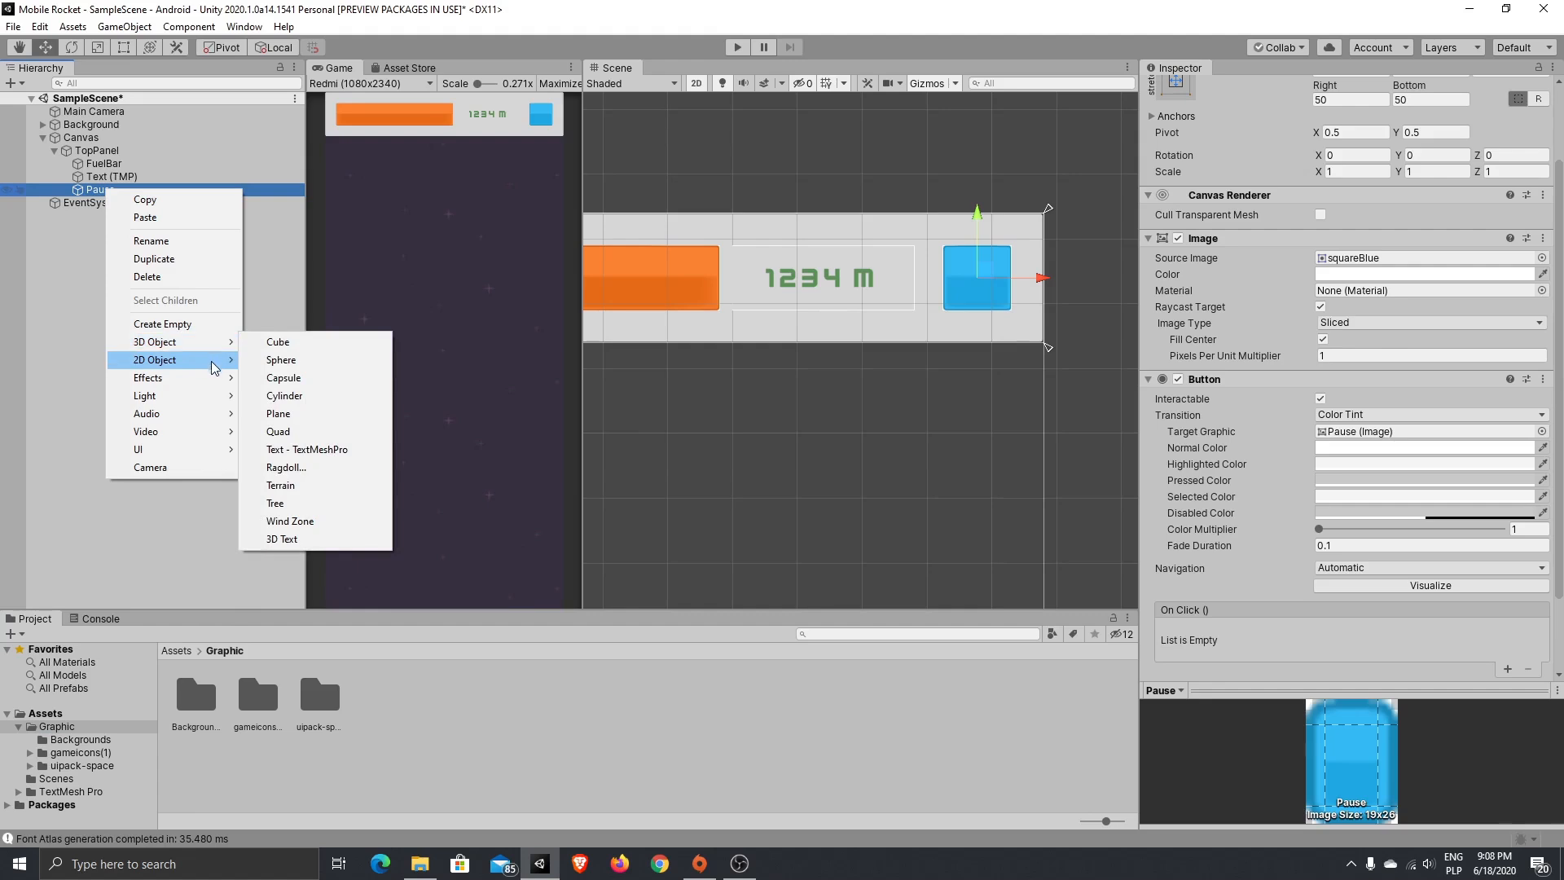
pyautogui.moveTo(220, 449)
pyautogui.click(367, 487)
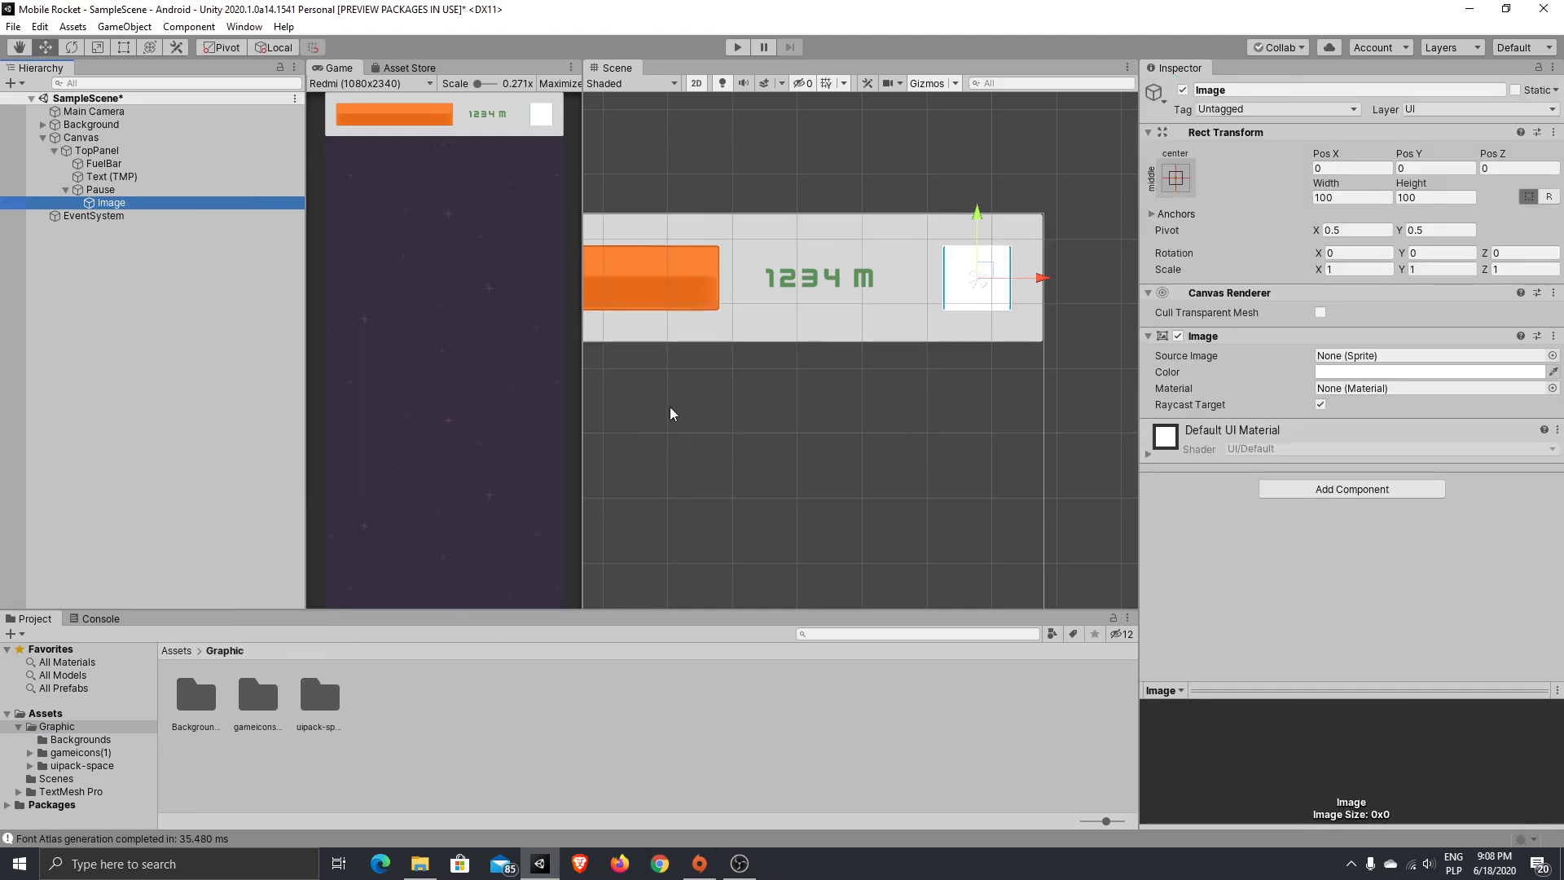
# - Open the gameicons(1) PNG White 2x folder and look through its icons for a pause symbol
pyautogui.doubleClick(334, 715)
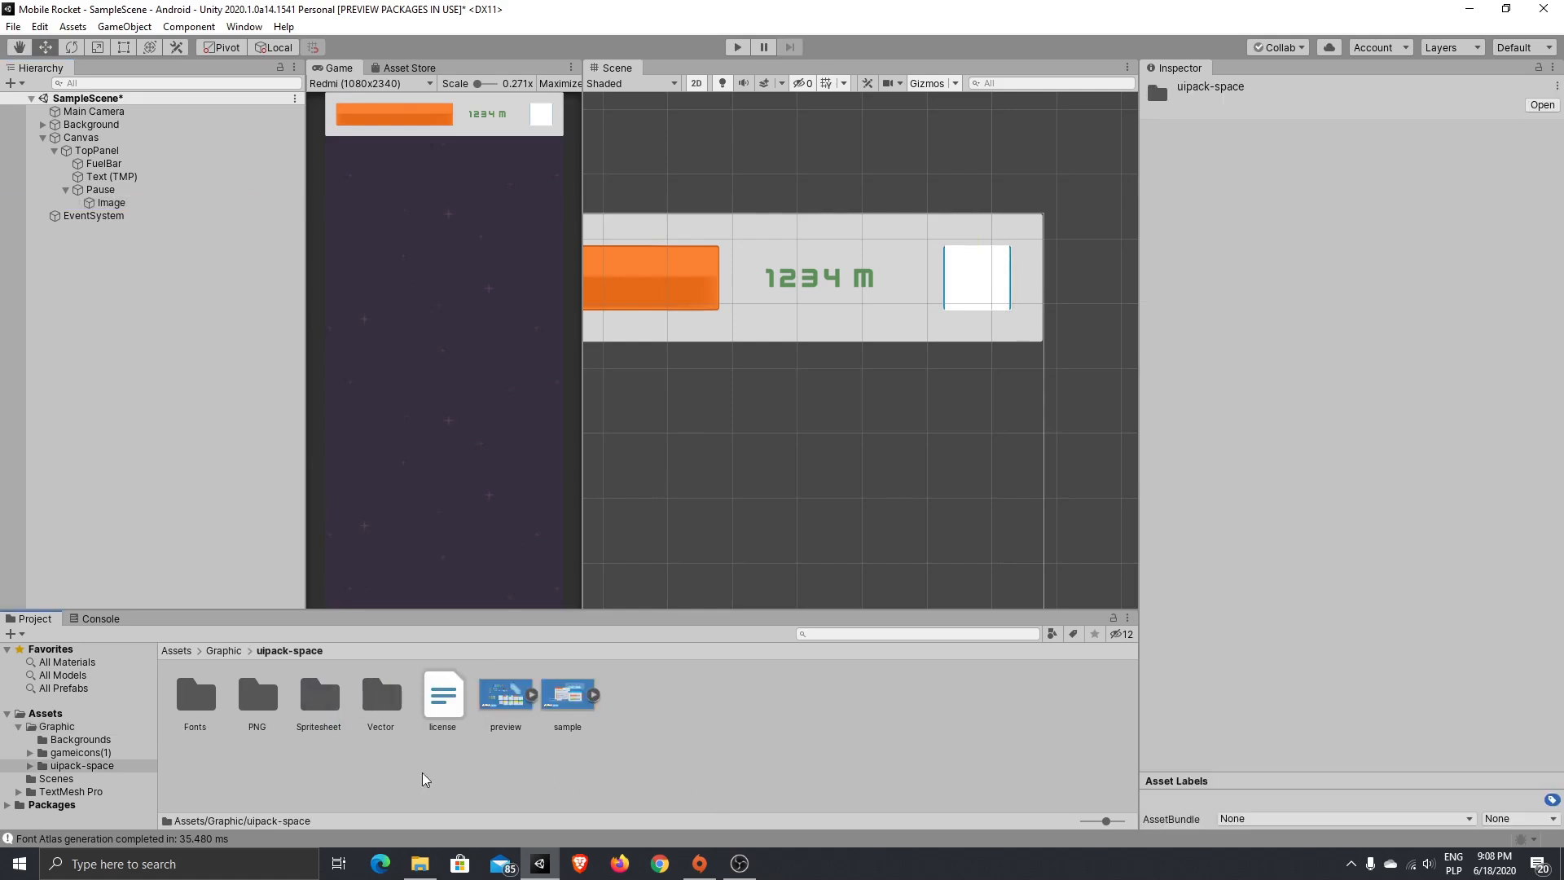
pyautogui.click(106, 751)
pyautogui.doubleClick(202, 715)
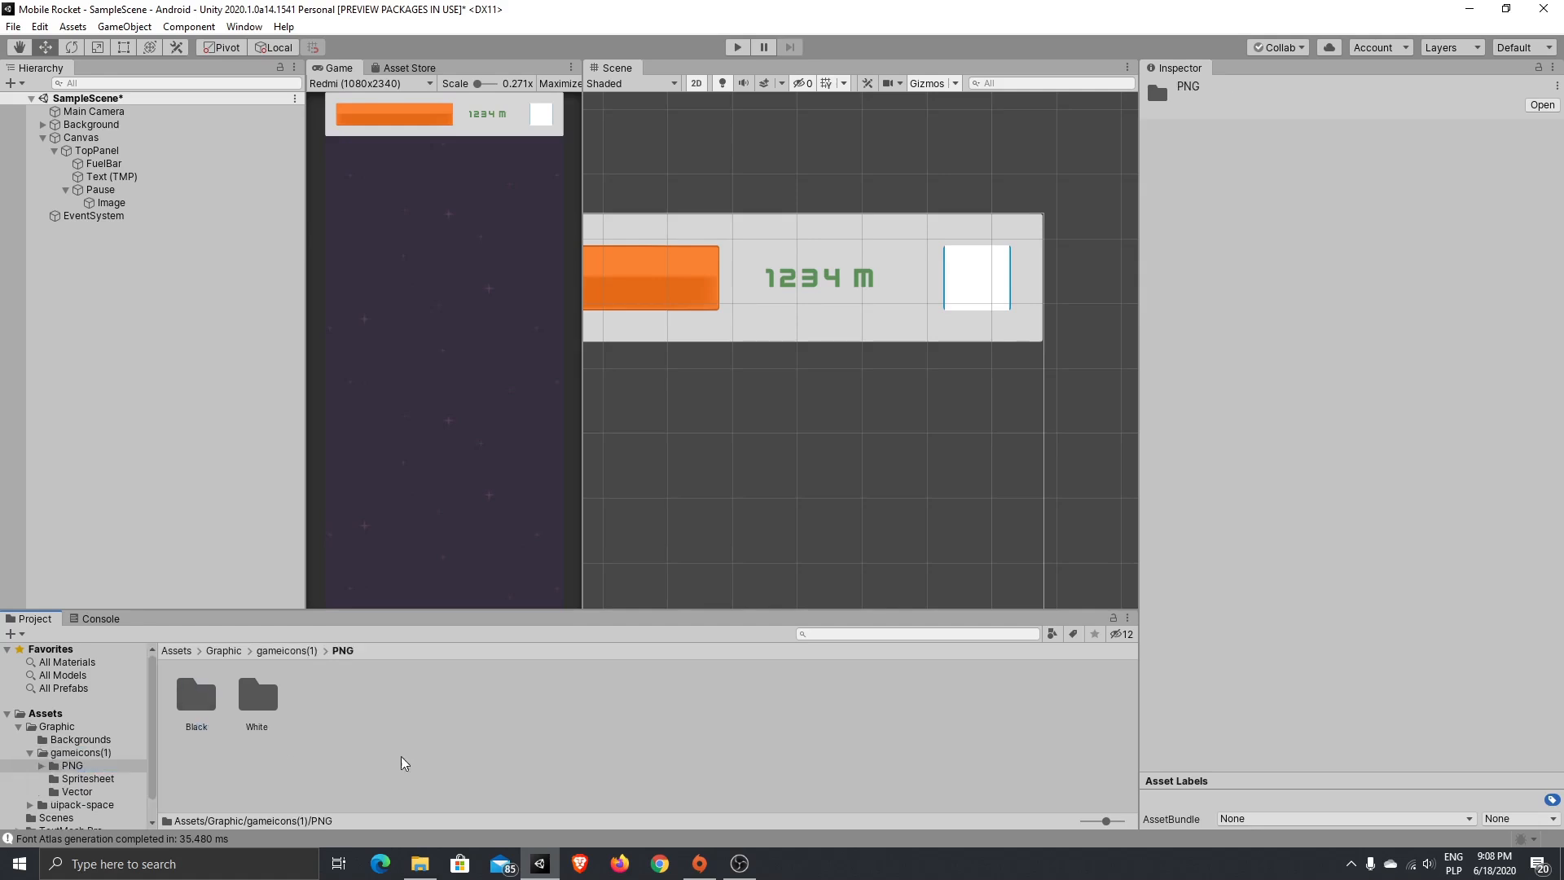
pyautogui.doubleClick(258, 698)
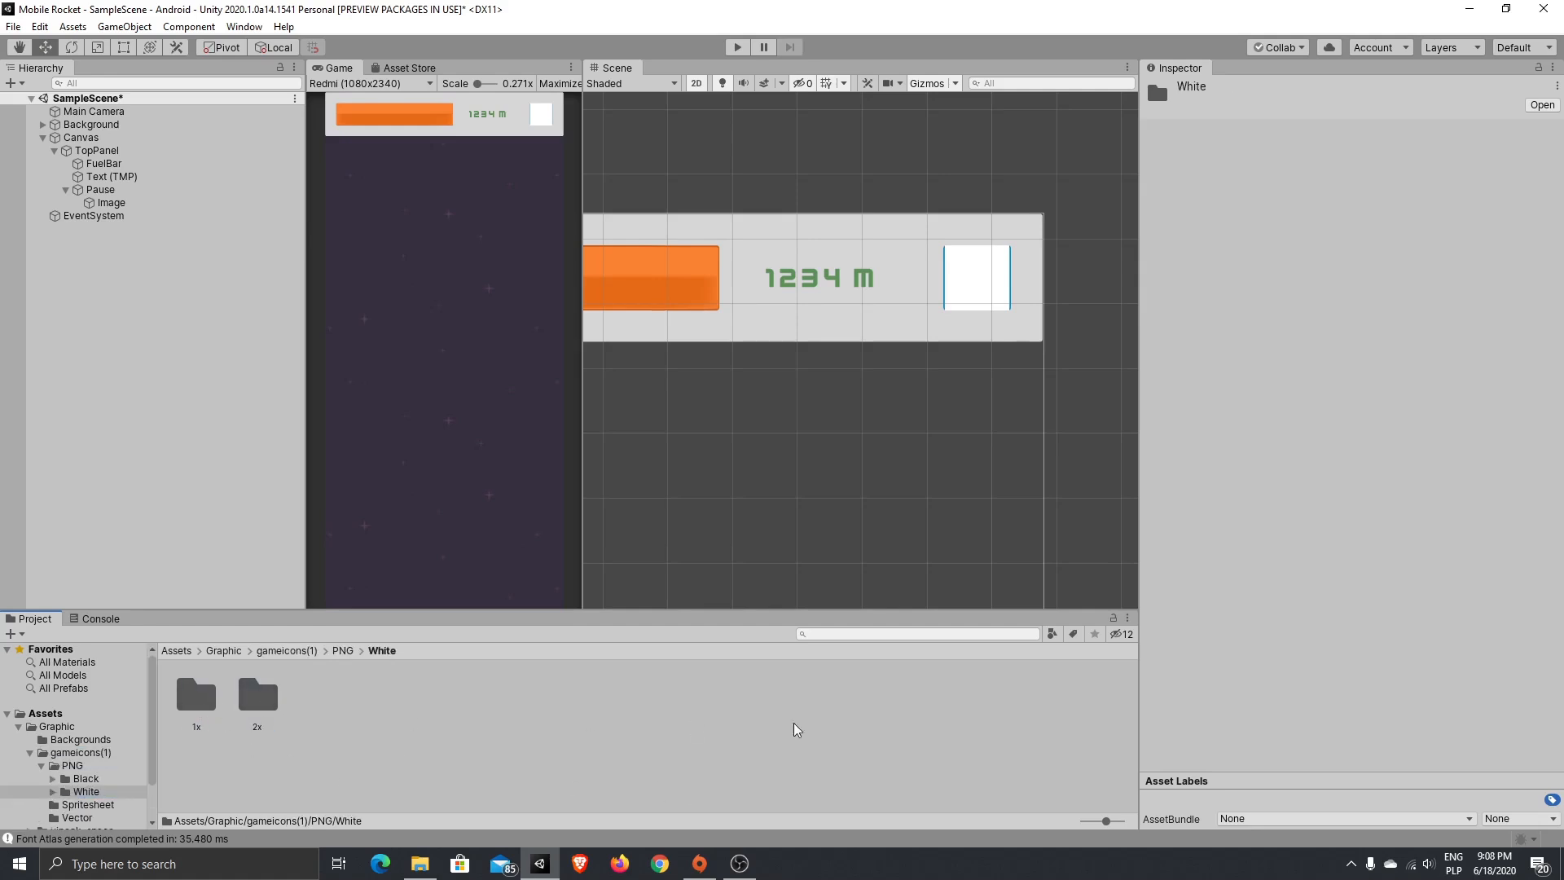
pyautogui.doubleClick(259, 699)
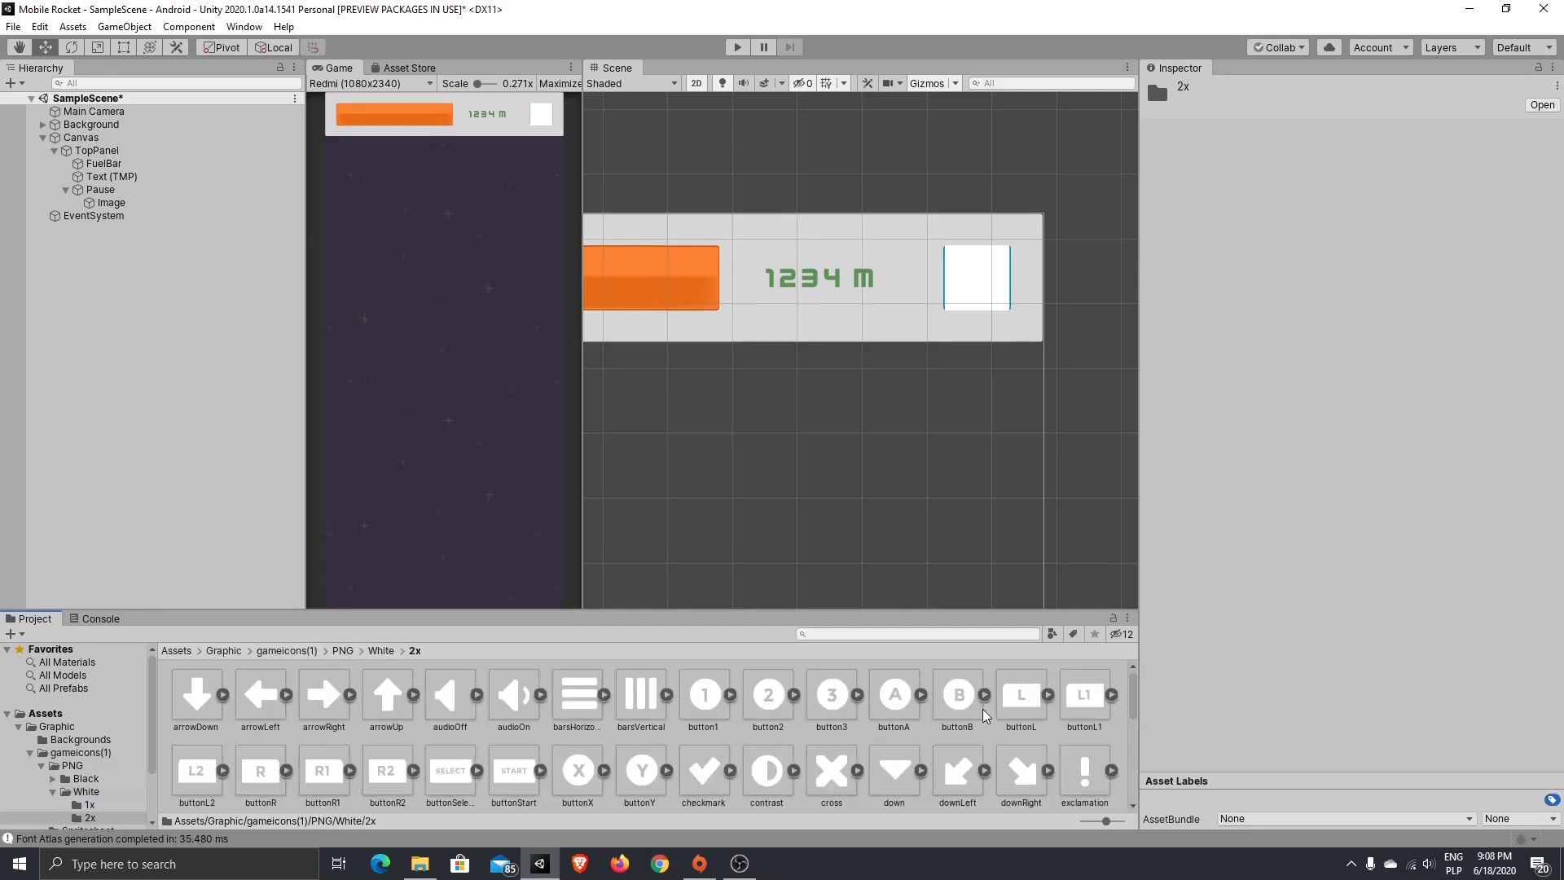
pyautogui.scroll(-10, 799, 763)
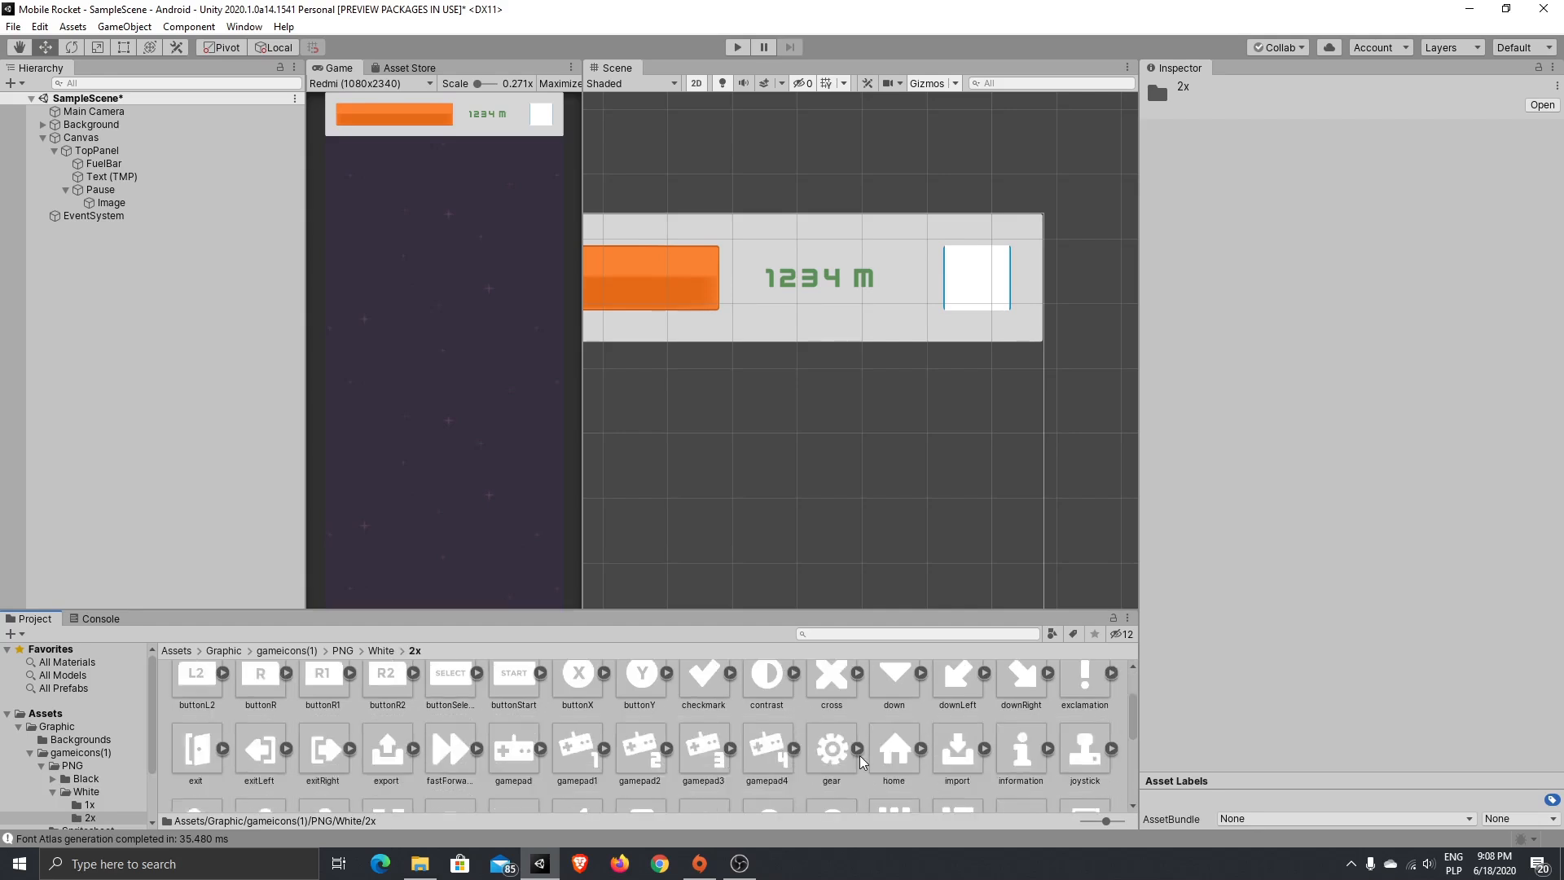
pyautogui.scroll(-2, 861, 766)
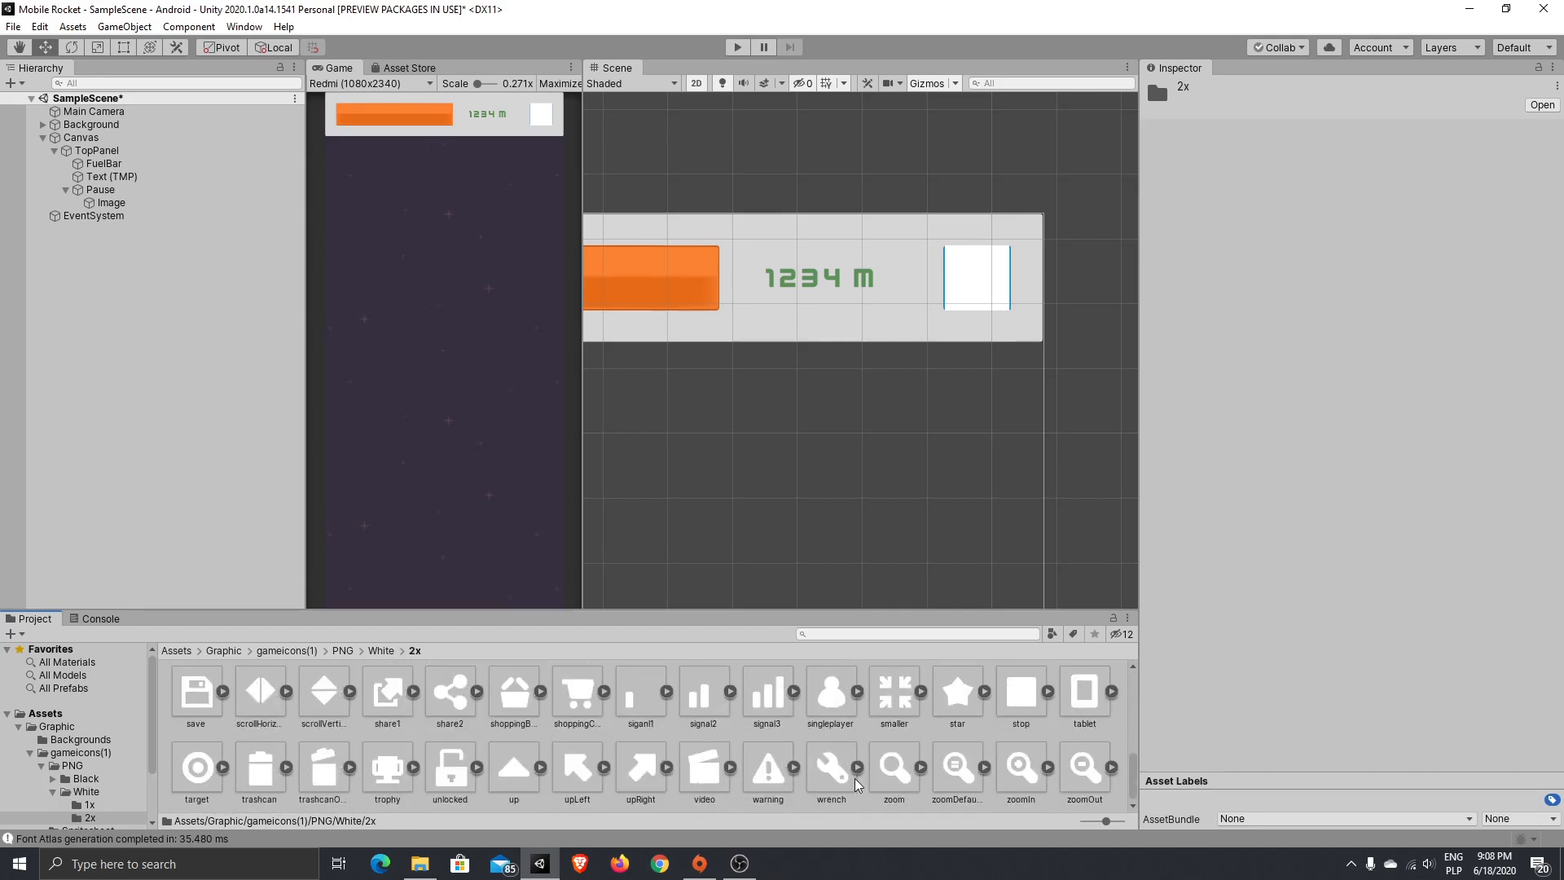
# - Search the project assets for "pa" and assign a white pause sprite as the source image of the Pause button's child Image
pyautogui.click(992, 638)
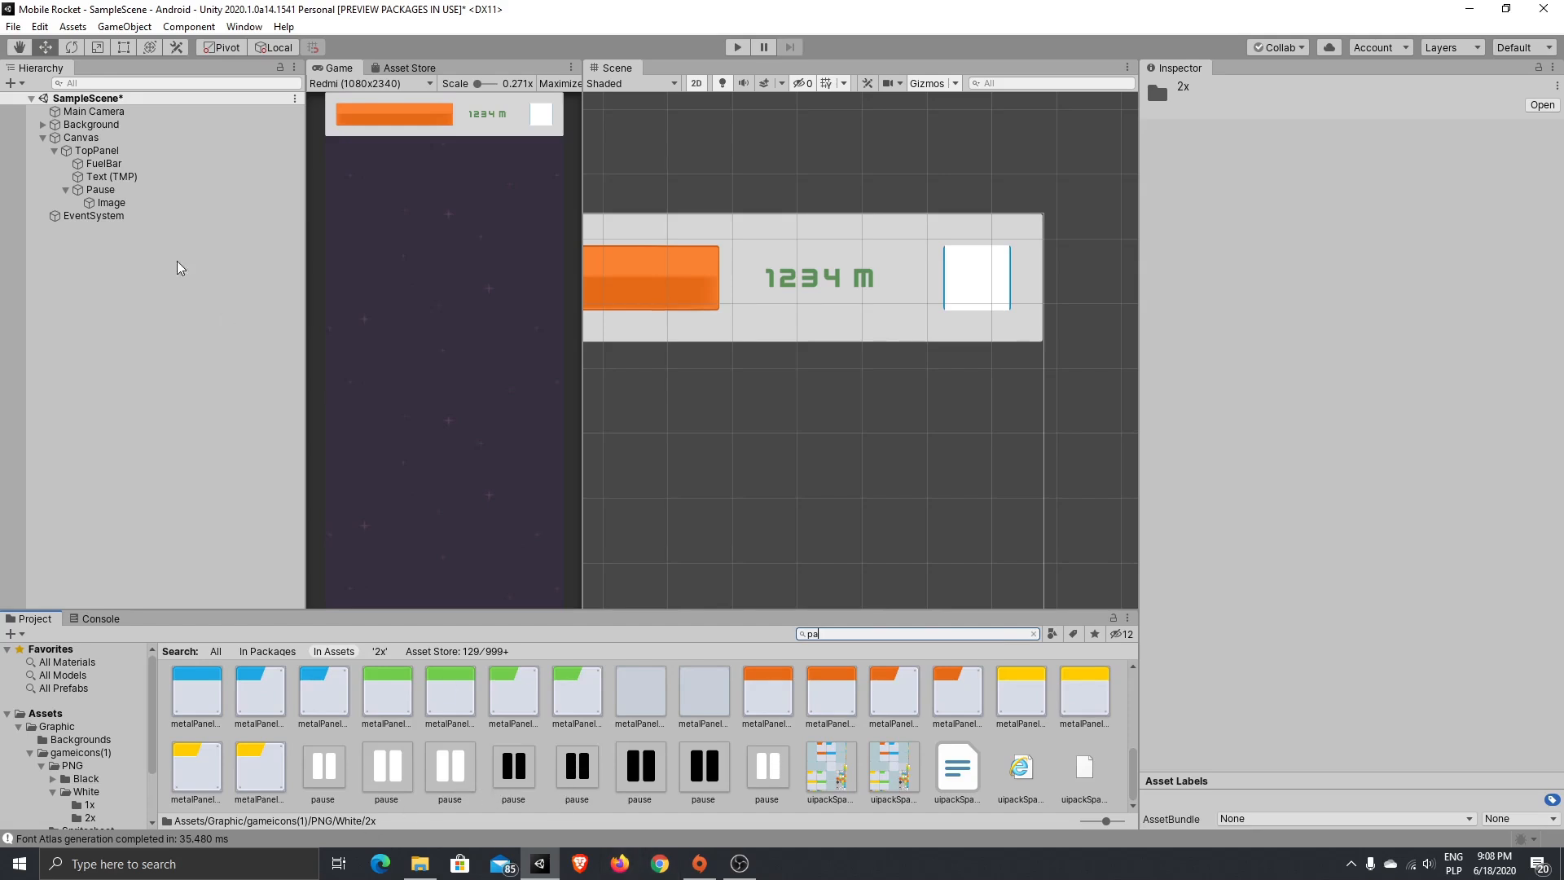
pyautogui.click(111, 203)
pyautogui.moveTo(458, 769); pyautogui.dragTo(1384, 356)
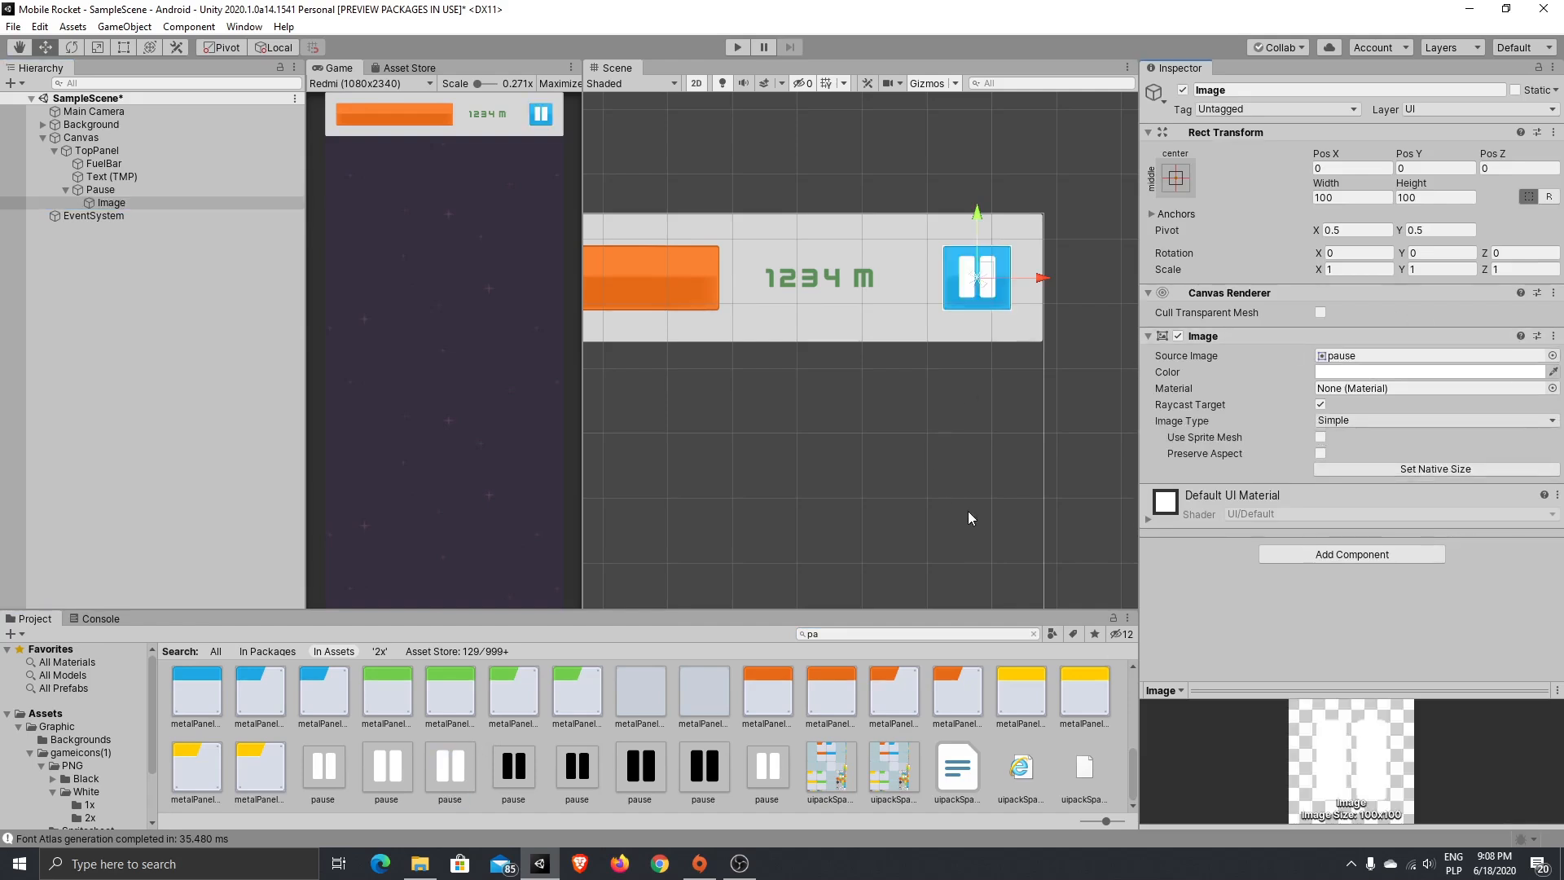
pyautogui.click(976, 501)
pyautogui.scroll(-3, 907, 397)
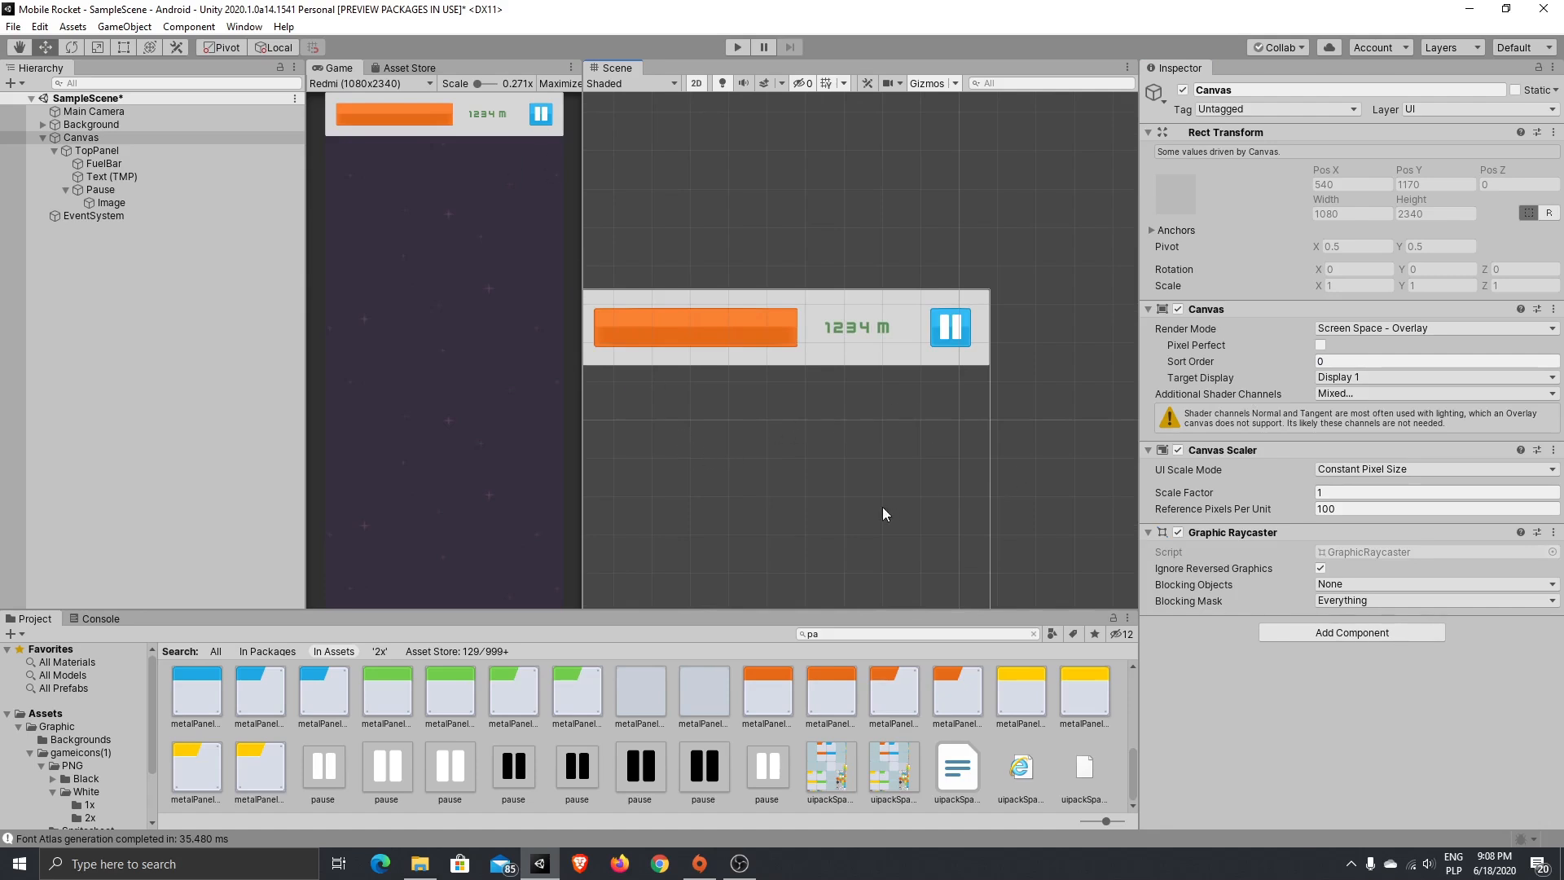
pyautogui.moveTo(883, 508); pyautogui.dragTo(958, 359, button='middle')
pyautogui.moveTo(940, 481); pyautogui.dragTo(901, 355, button='middle')
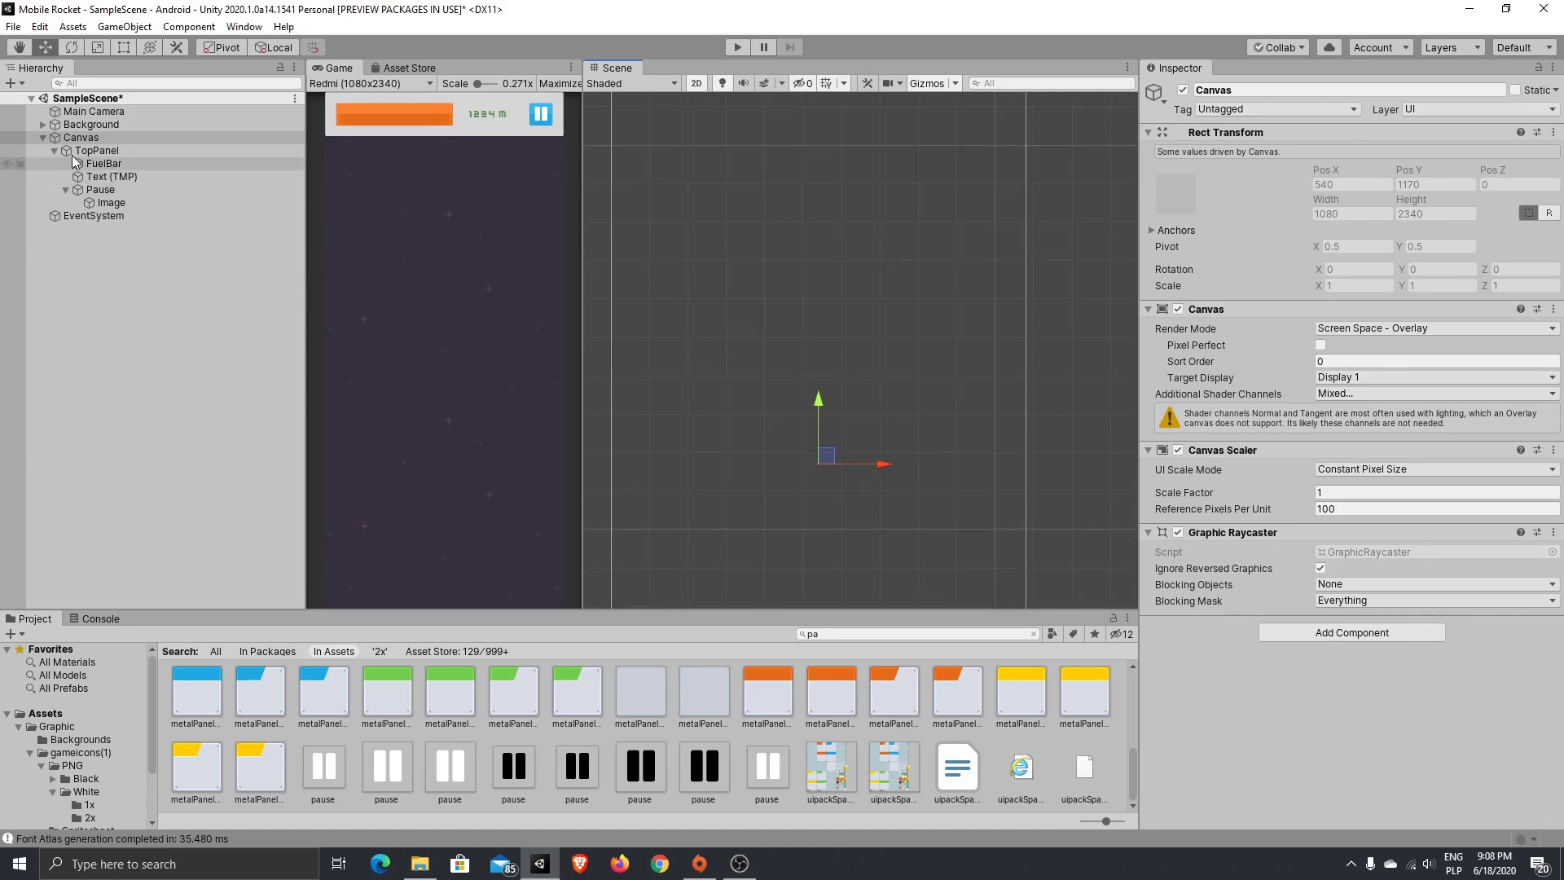
# - Create an empty game object at the scene's root level and name it Rocket
pyautogui.click(43, 138)
pyautogui.click(109, 223)
pyautogui.rightClick(70, 184)
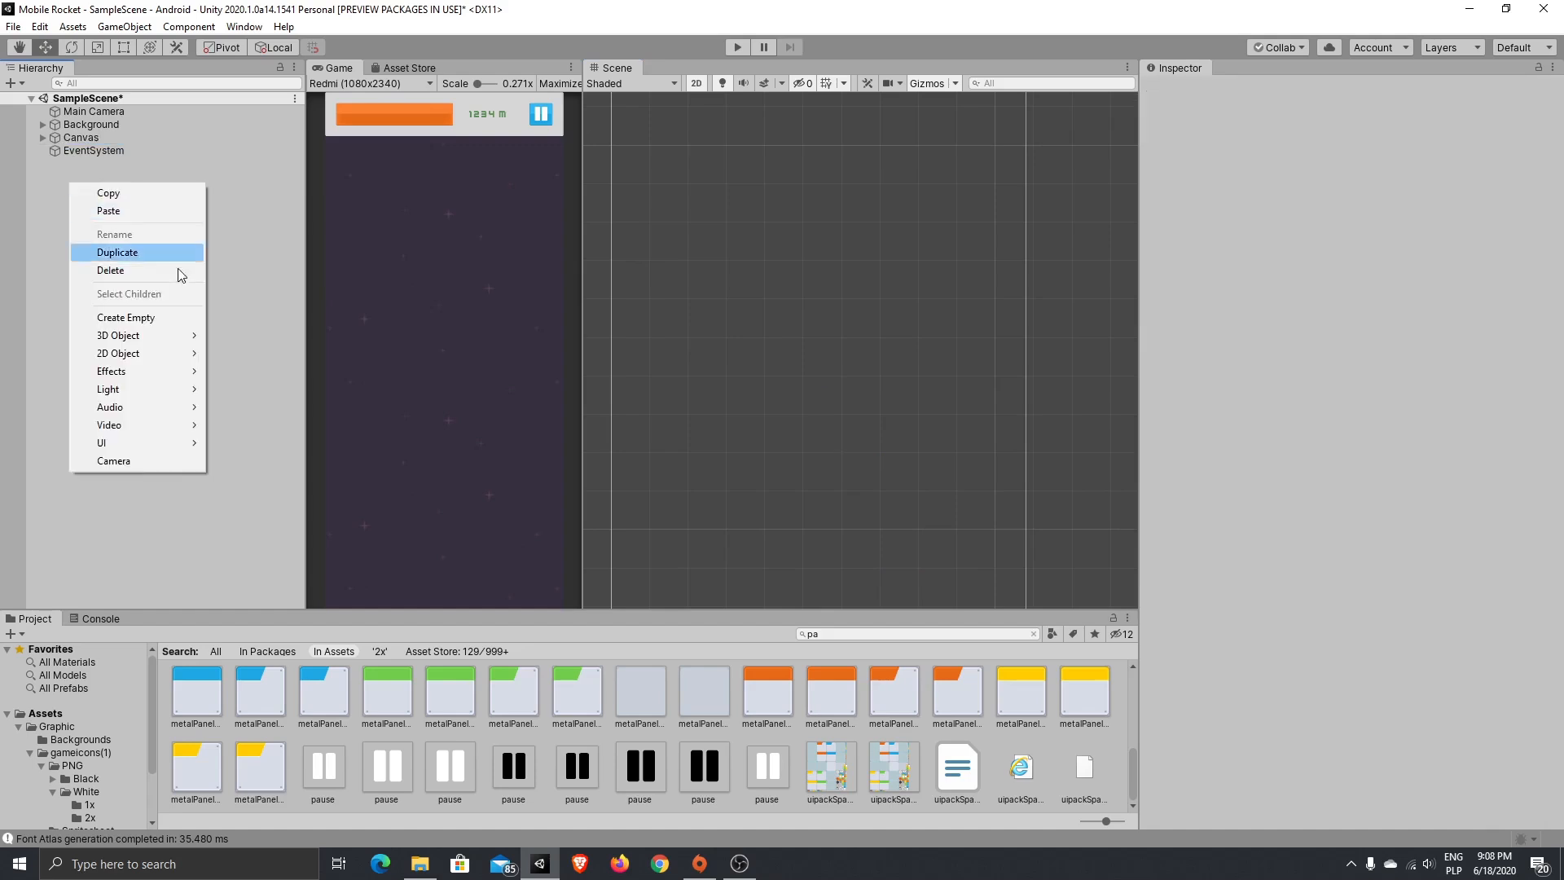
pyautogui.click(171, 327)
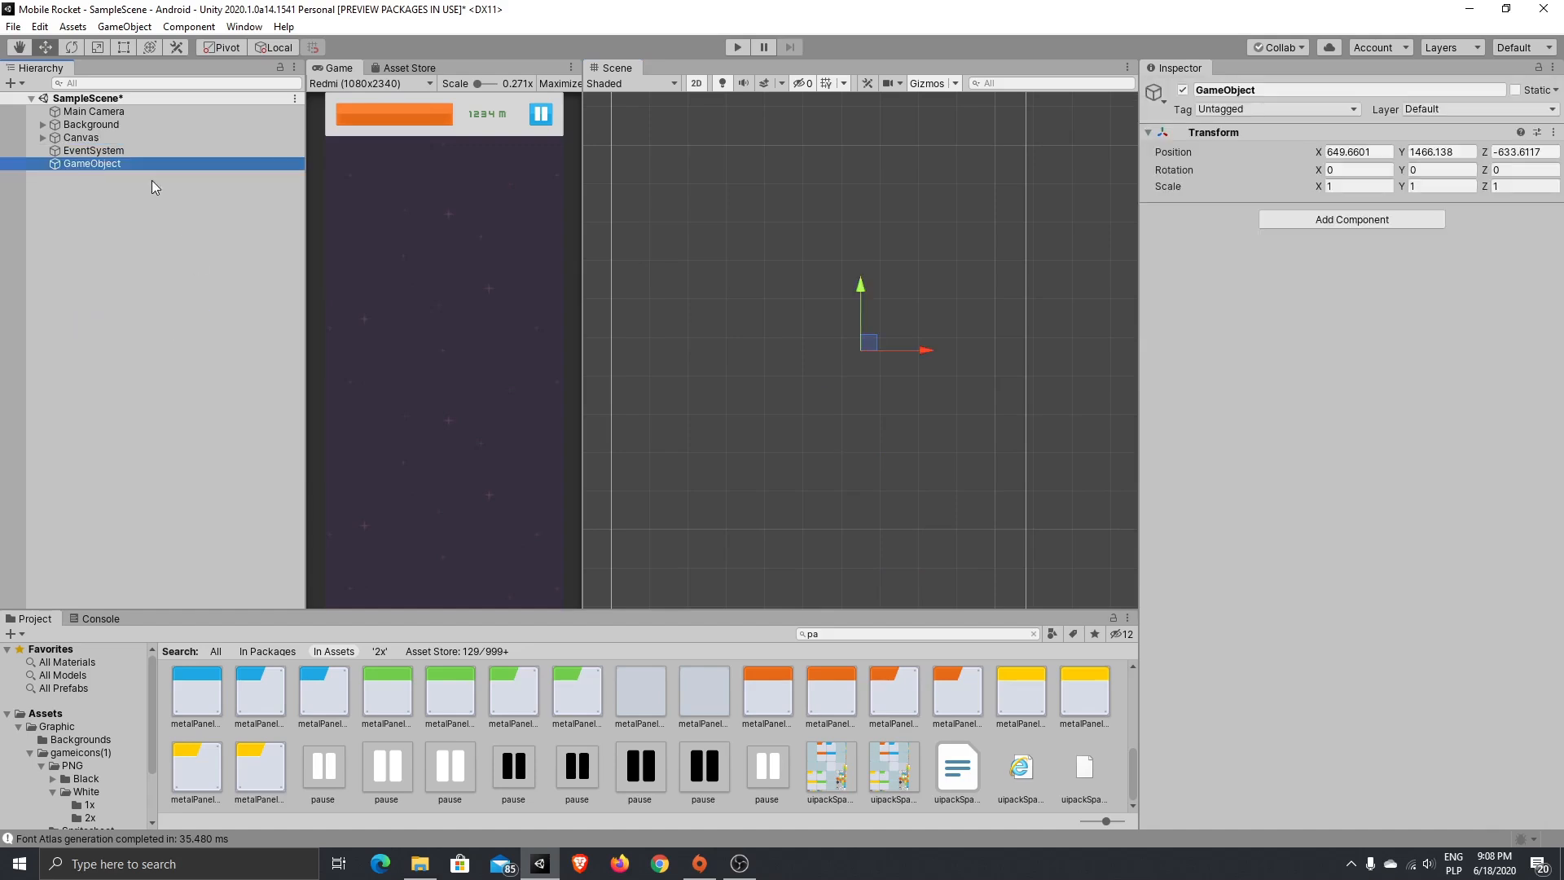
pyautogui.rightClick(125, 165)
pyautogui.click(187, 213)
pyautogui.write('Rocket')
pyautogui.press('Return')
# - Reset the Rocket object's position to 0, 0, 0 and focus the Scene view on it
pyautogui.click(1552, 133)
pyautogui.click(1483, 152)
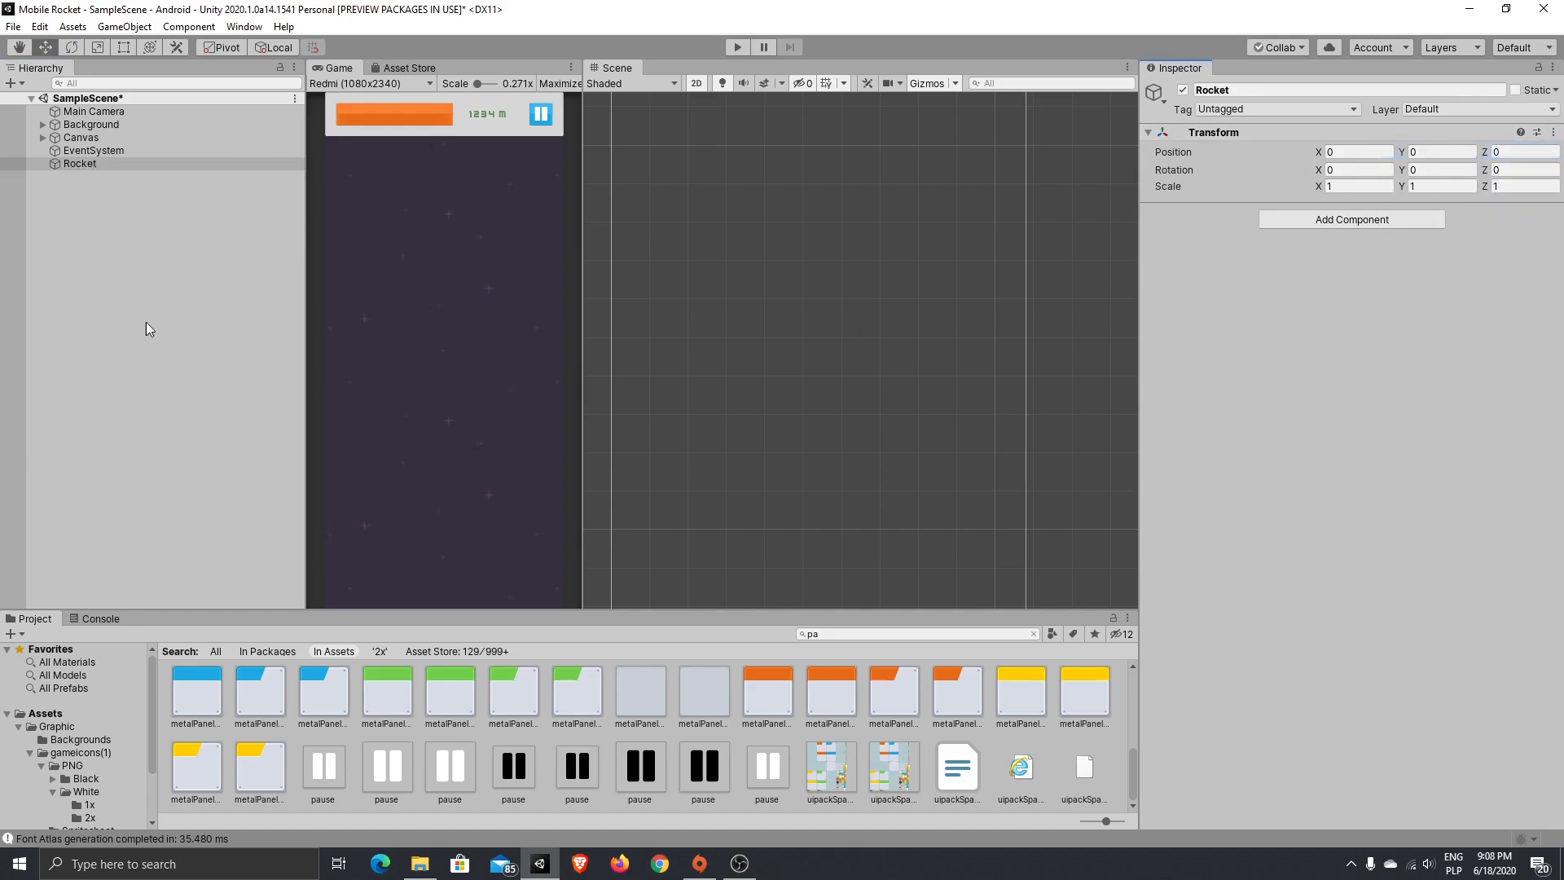
pyautogui.doubleClick(83, 163)
pyautogui.scroll(10, 878, 363)
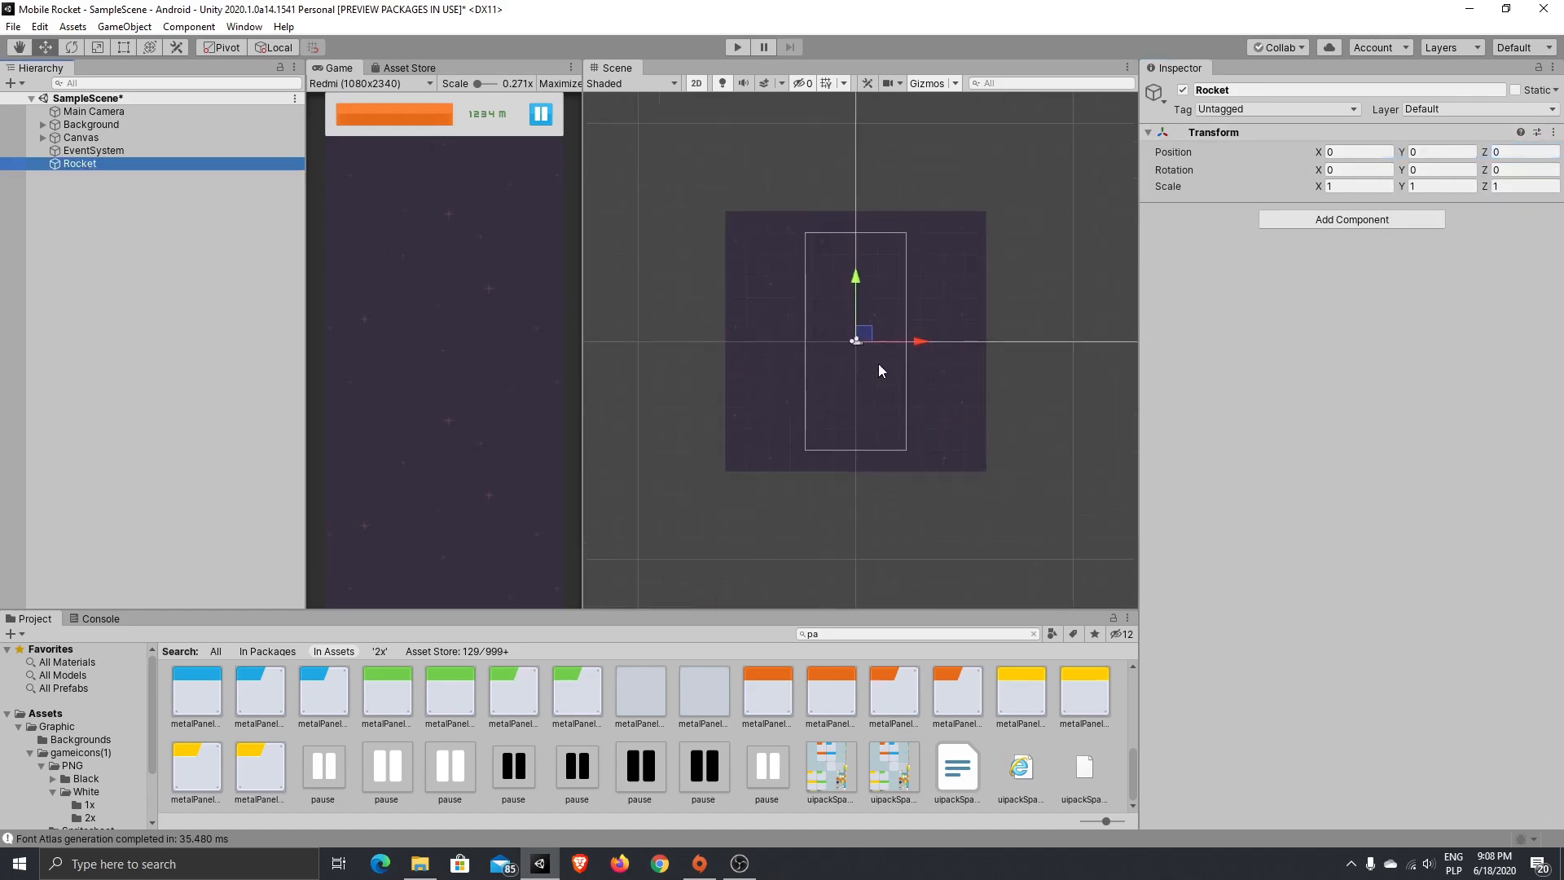
pyautogui.moveTo(926, 379); pyautogui.dragTo(953, 346, button='middle')
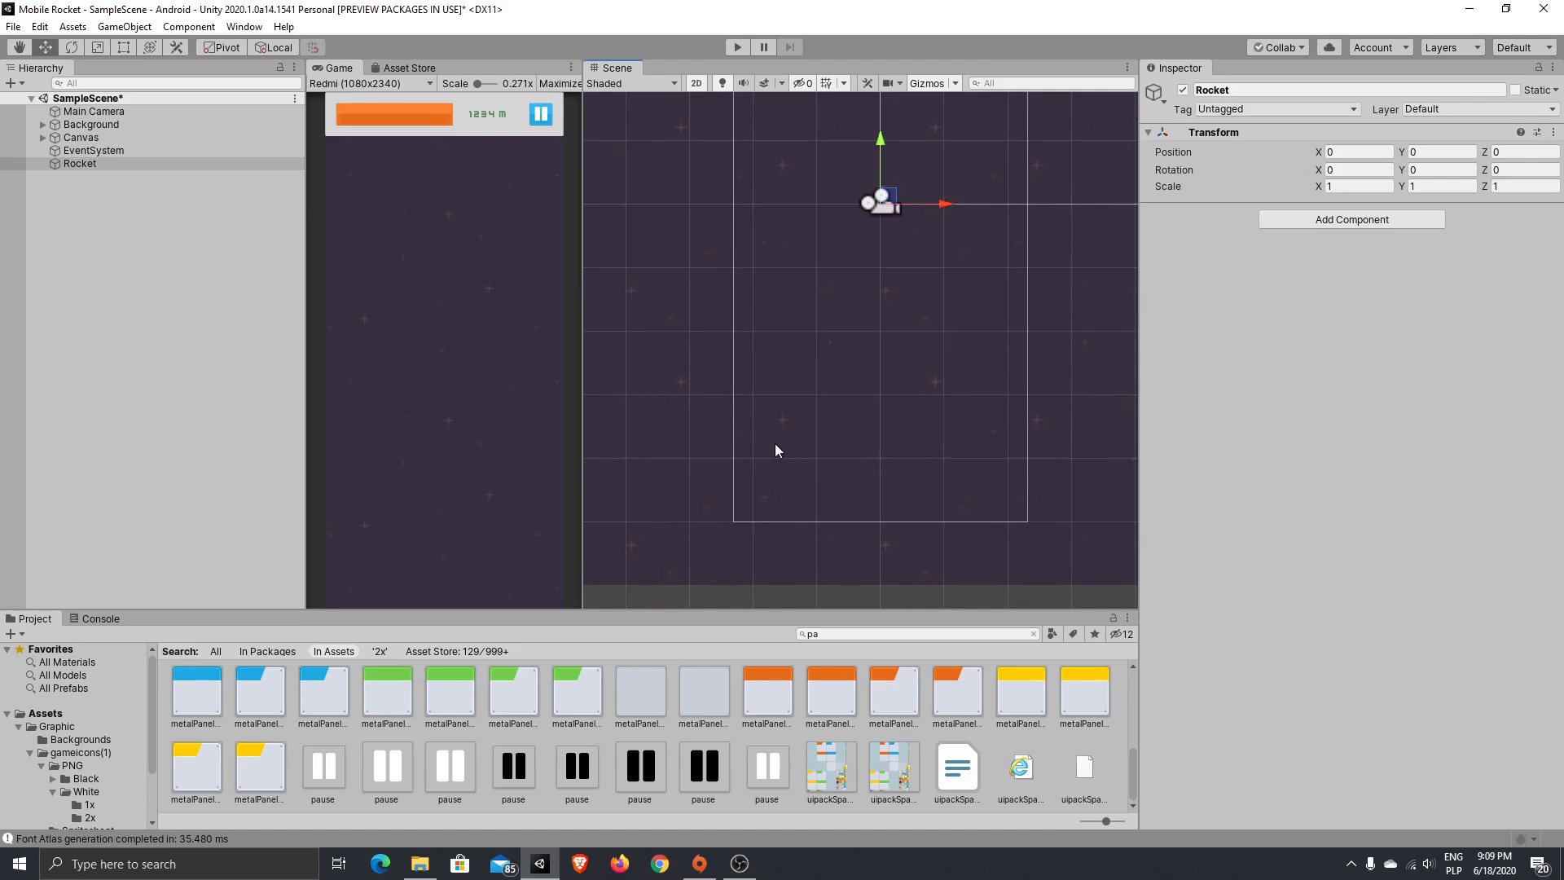
# - Import the Rocket parts and Rockets folders from kenney_spaceshooterextension > PNG > Sprites X2 into the project's Graphic folder
pyautogui.scroll(-4, 103, 770)
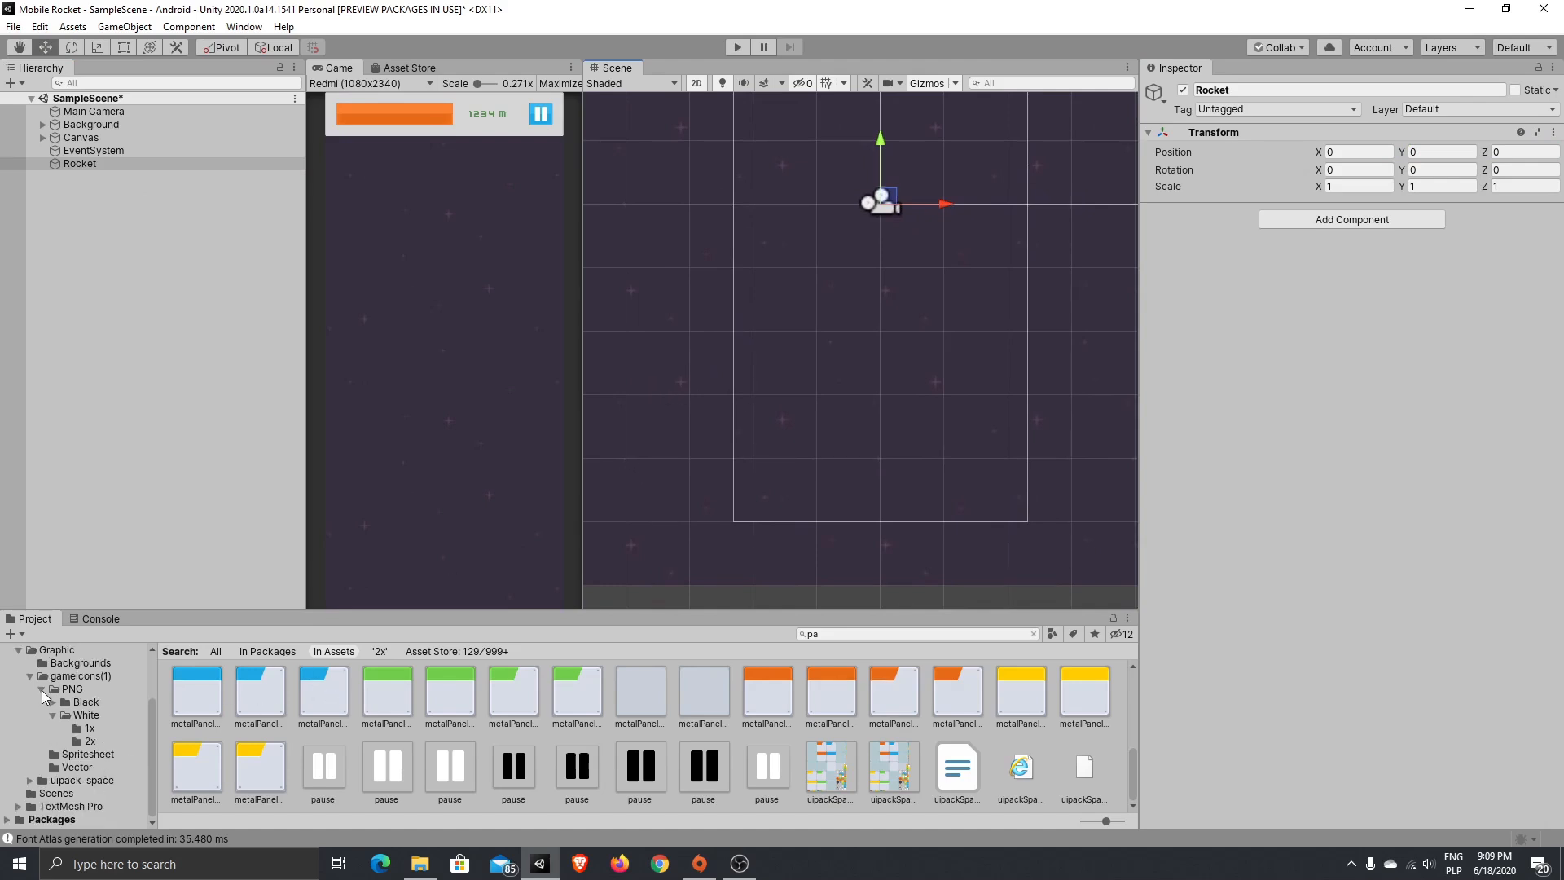
pyautogui.click(32, 676)
pyautogui.click(69, 727)
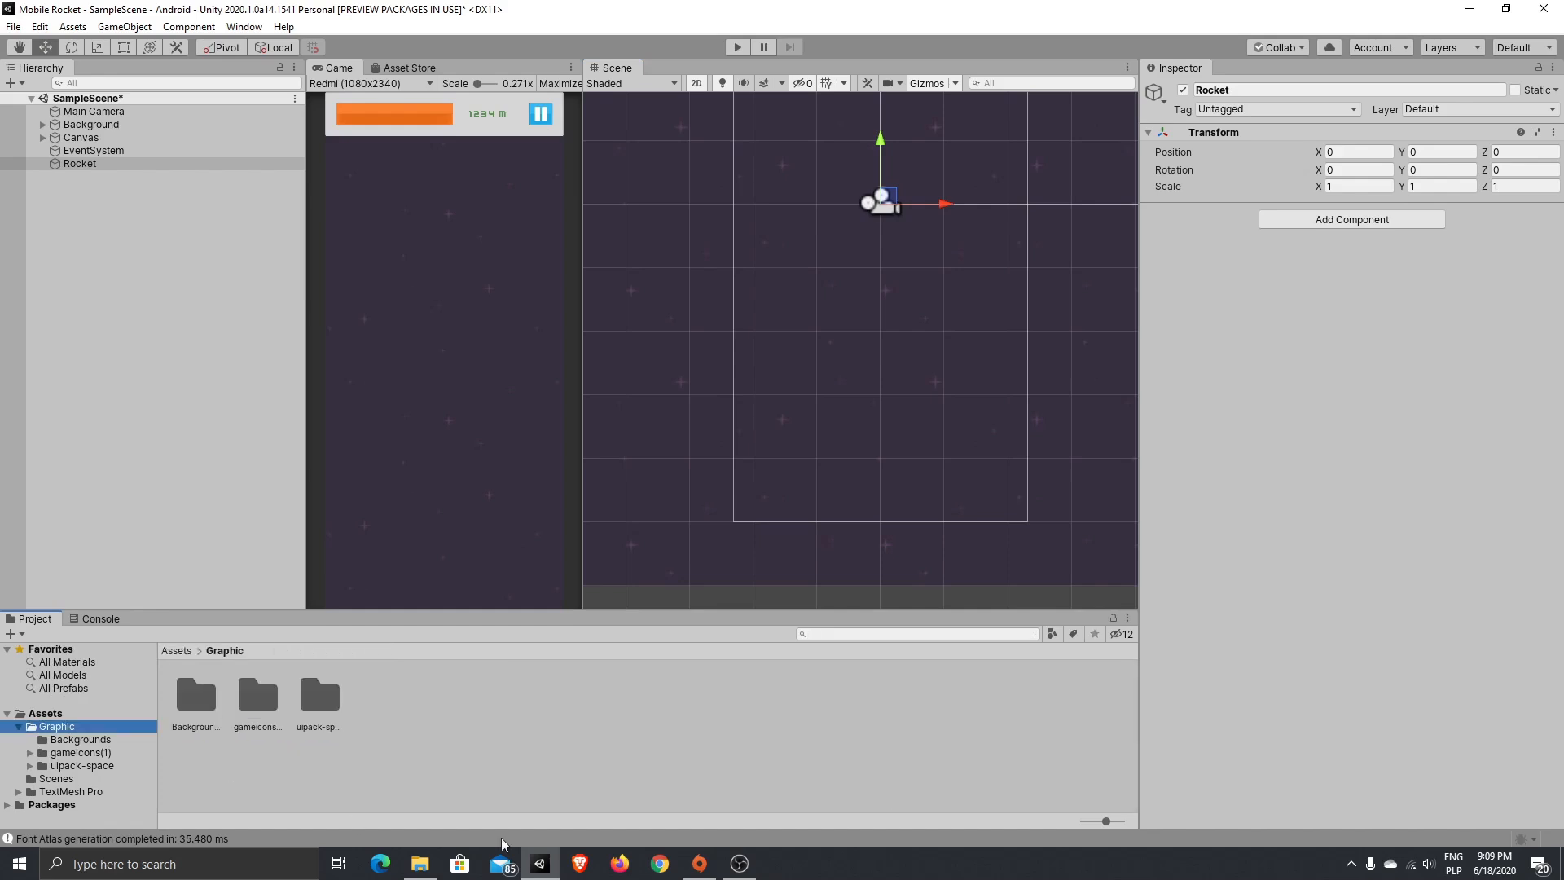
pyautogui.click(417, 865)
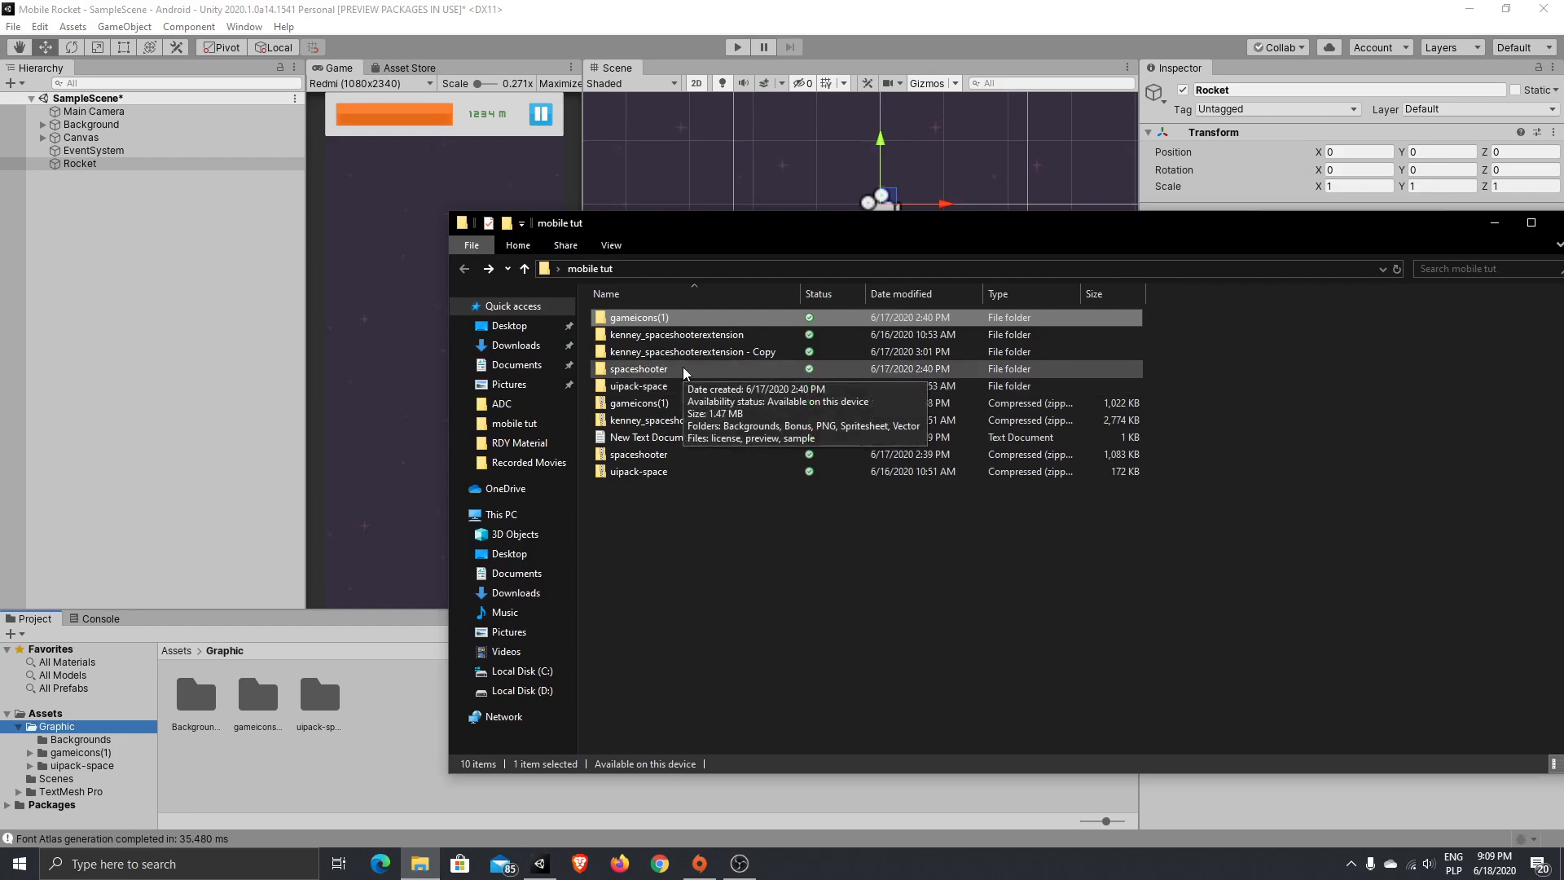
pyautogui.doubleClick(676, 334)
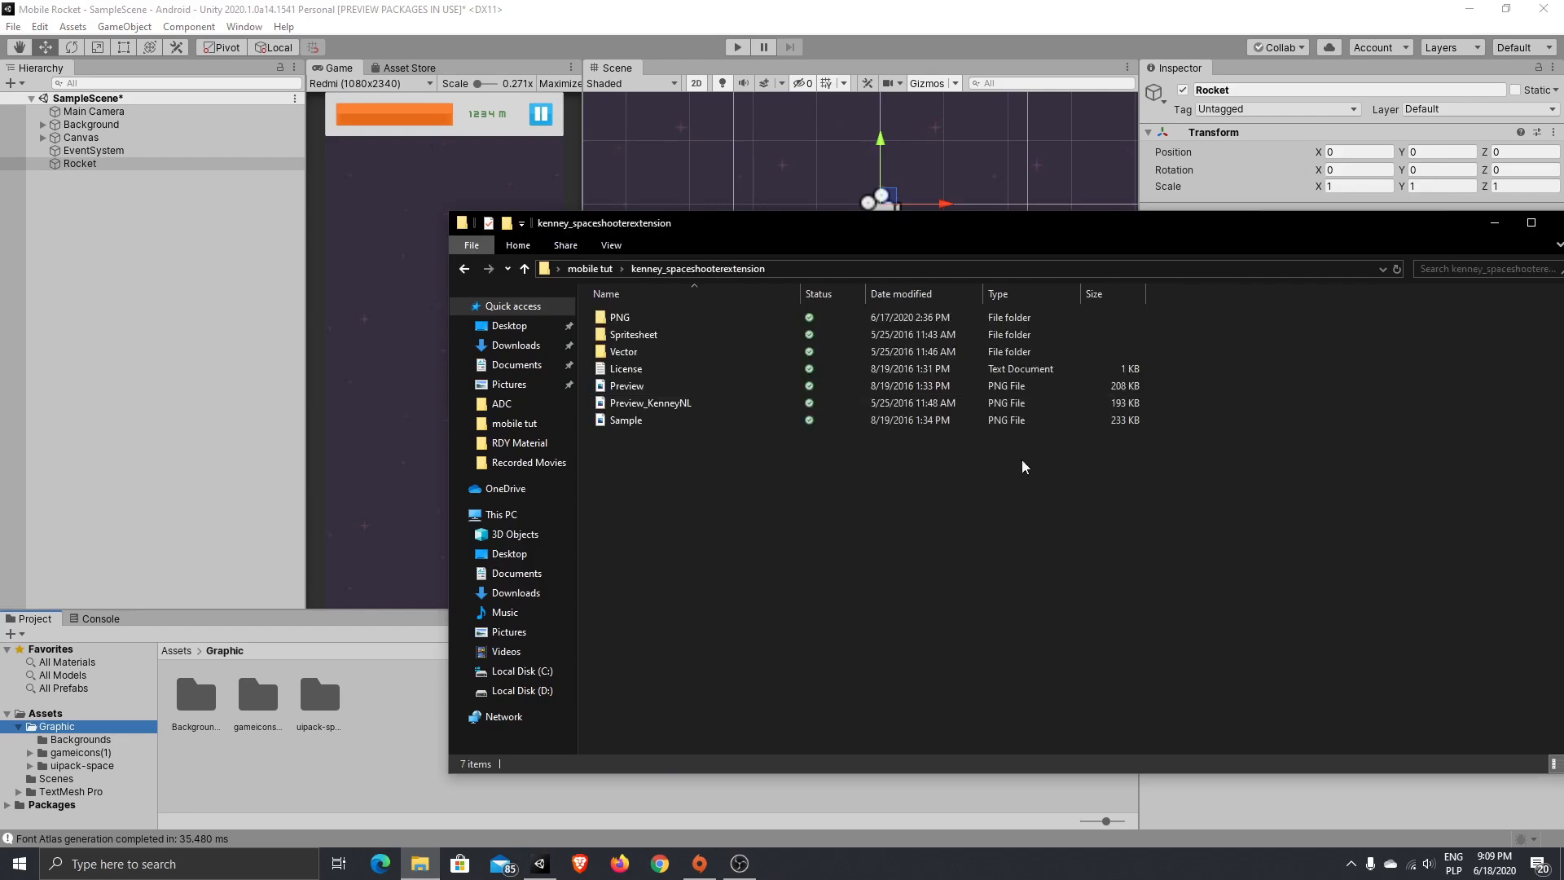
pyautogui.doubleClick(694, 317)
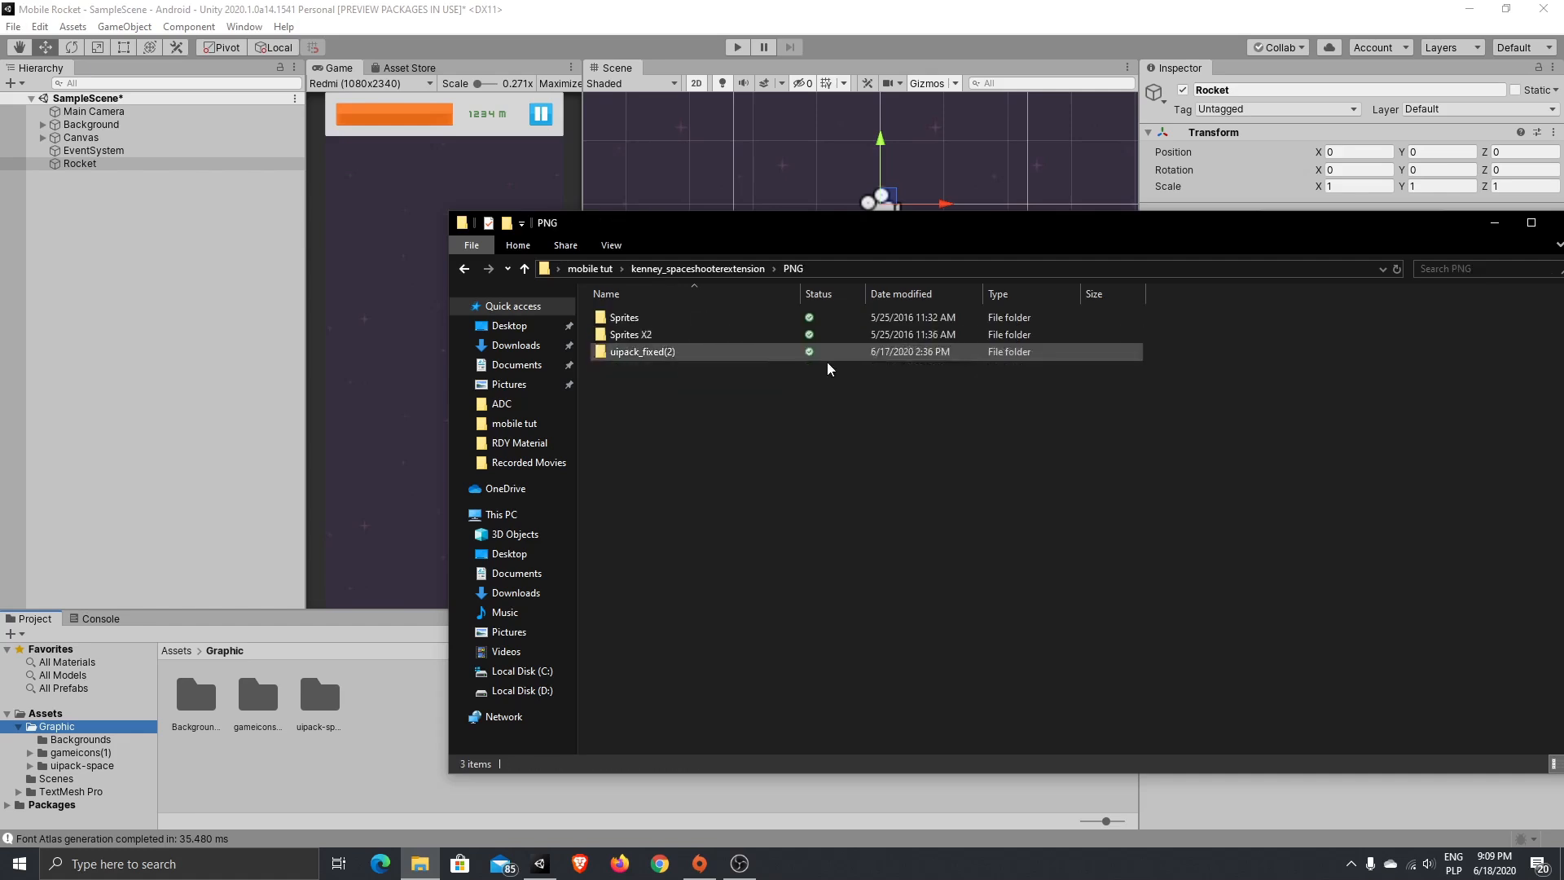
pyautogui.doubleClick(644, 334)
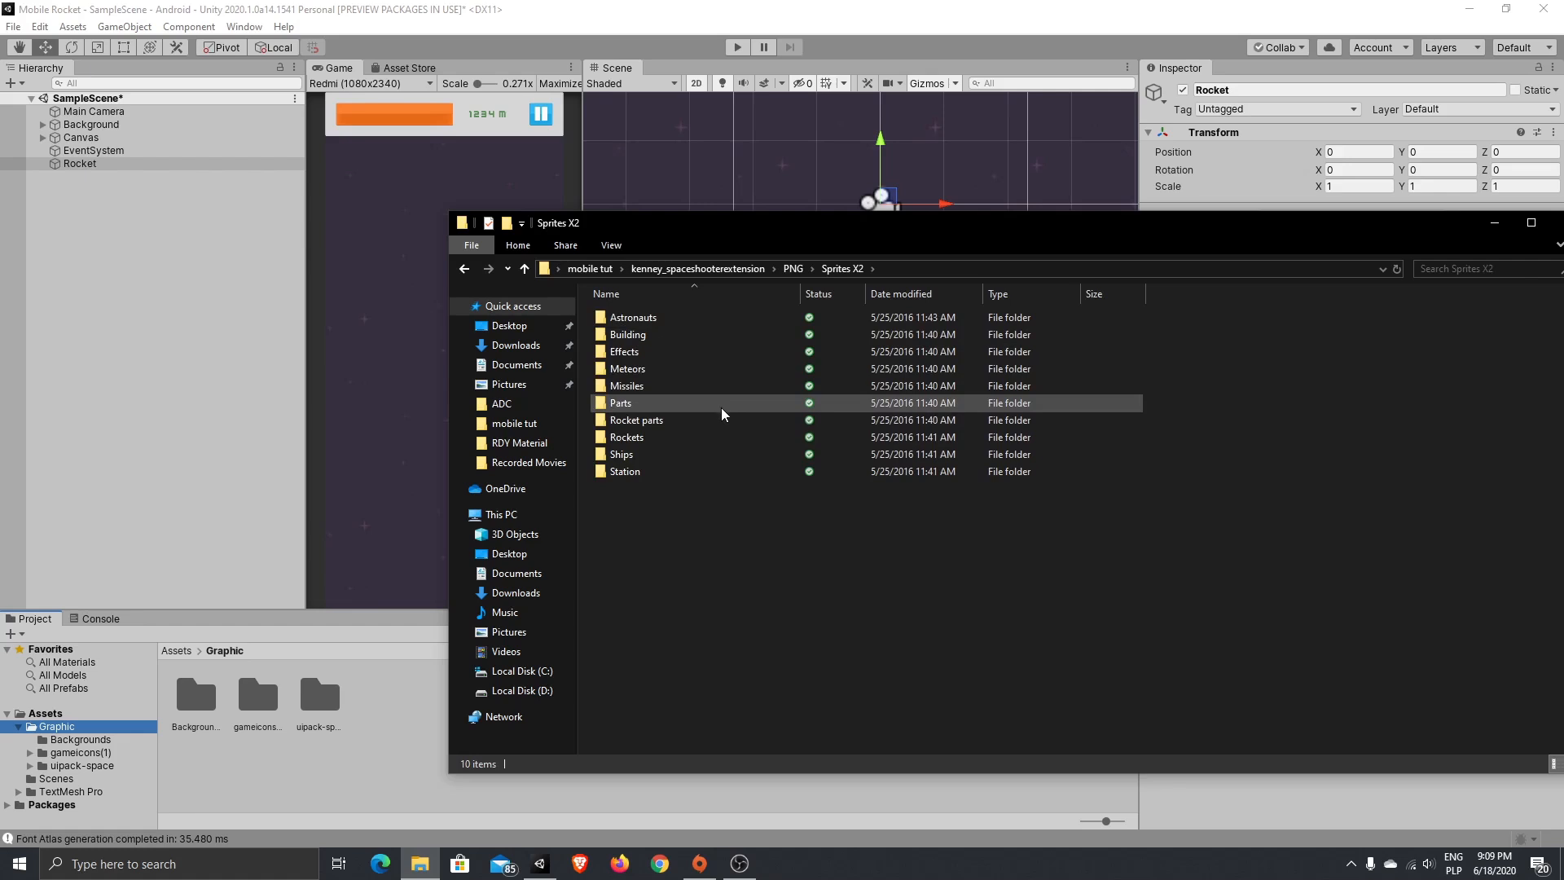
pyautogui.click(698, 421)
pyautogui.keyDown('ctrl'); pyautogui.click(676, 452); pyautogui.keyUp('ctrl')
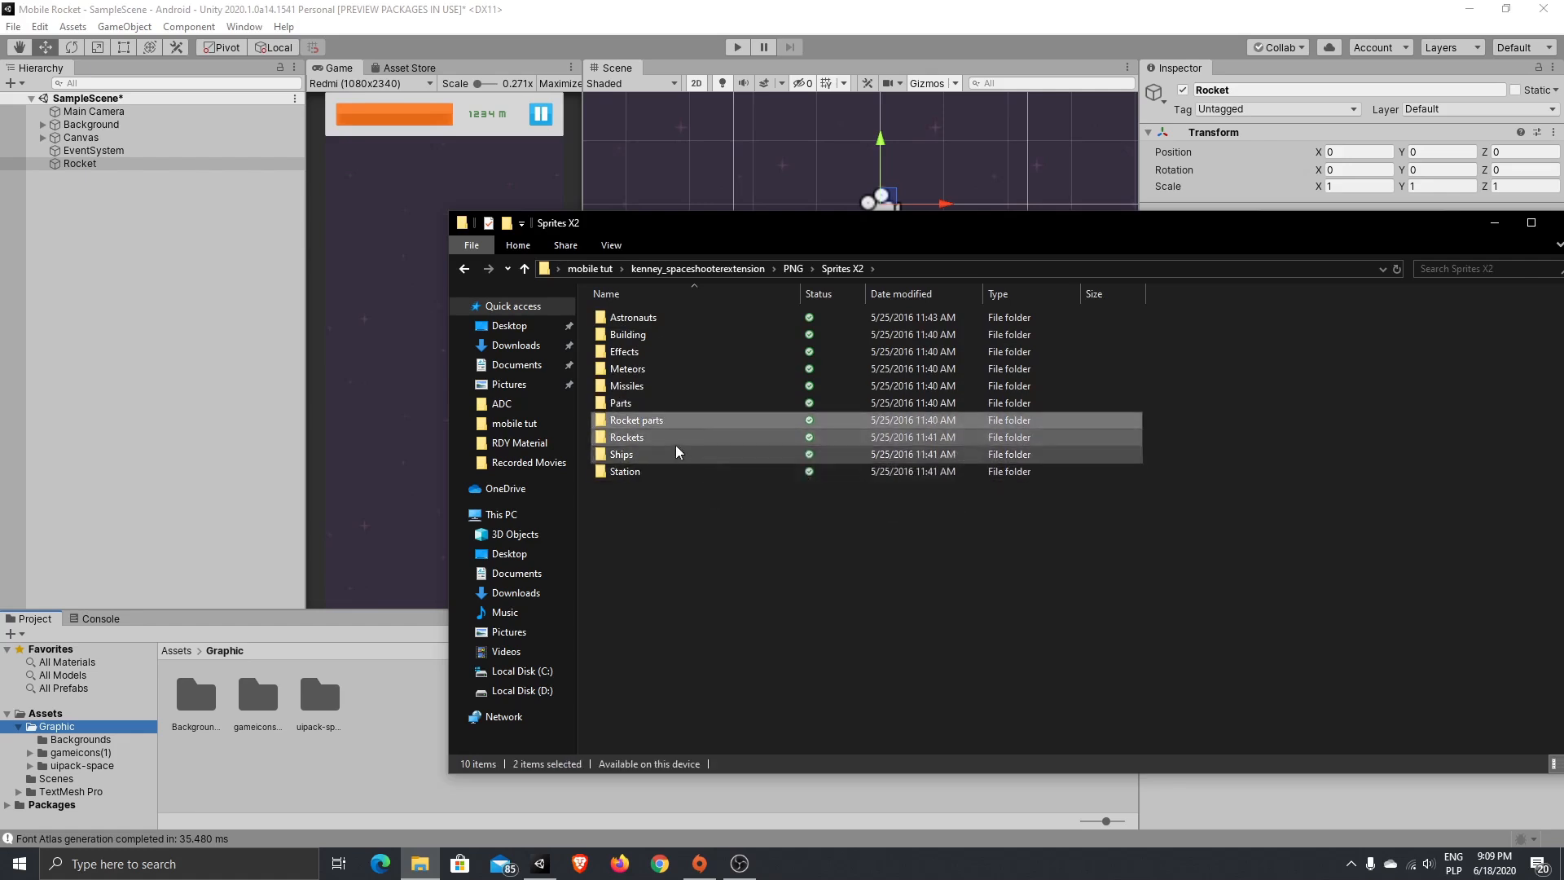
pyautogui.moveTo(640, 437); pyautogui.dragTo(409, 720)
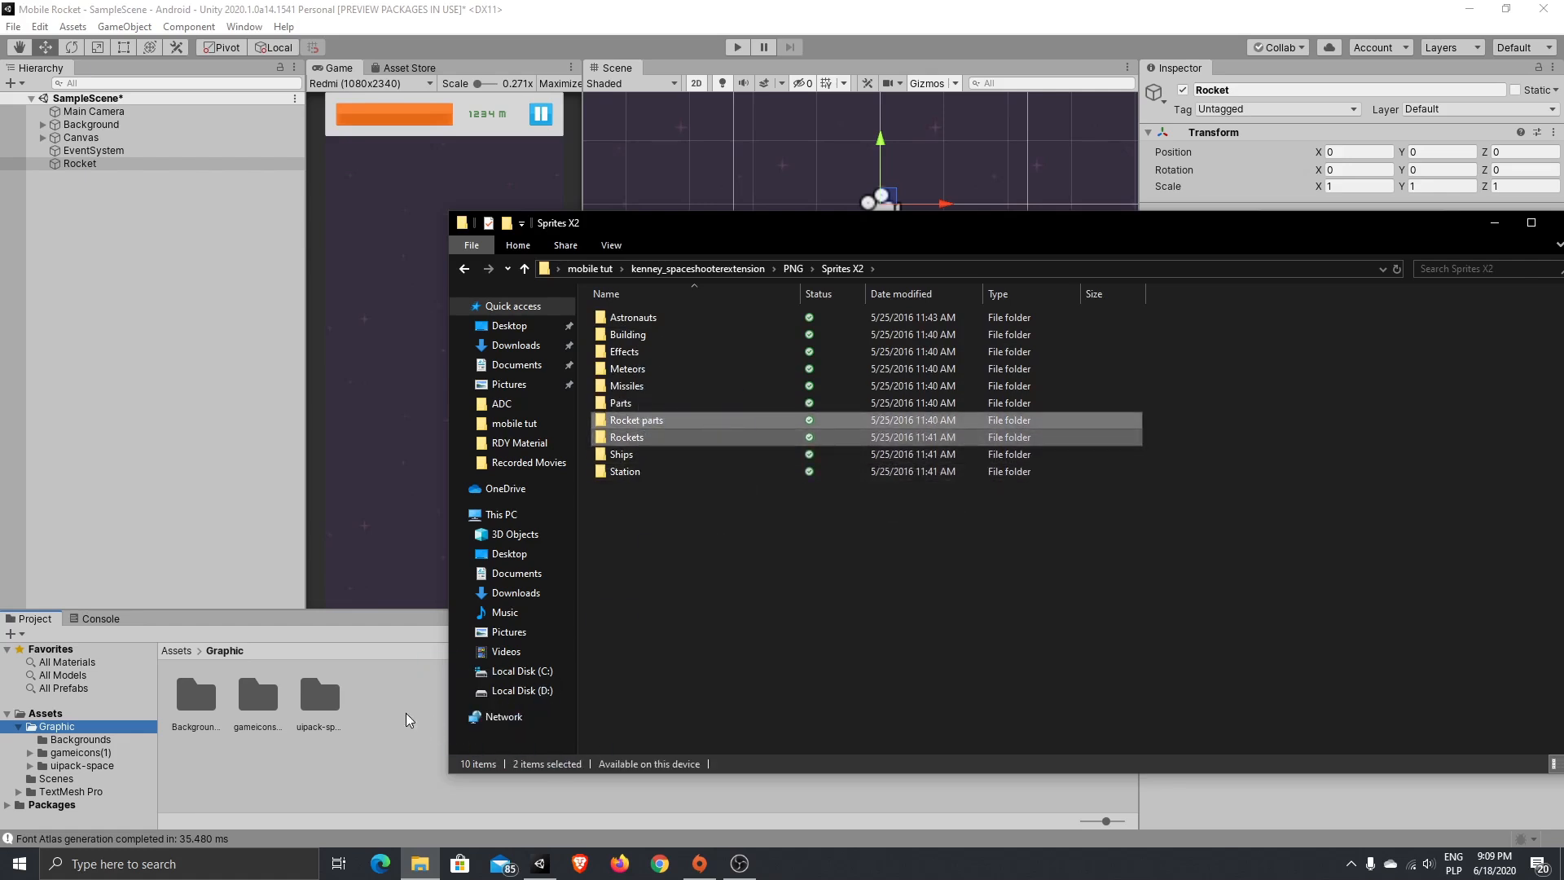
pyautogui.moveTo(453, 527); pyautogui.dragTo(253, 658)
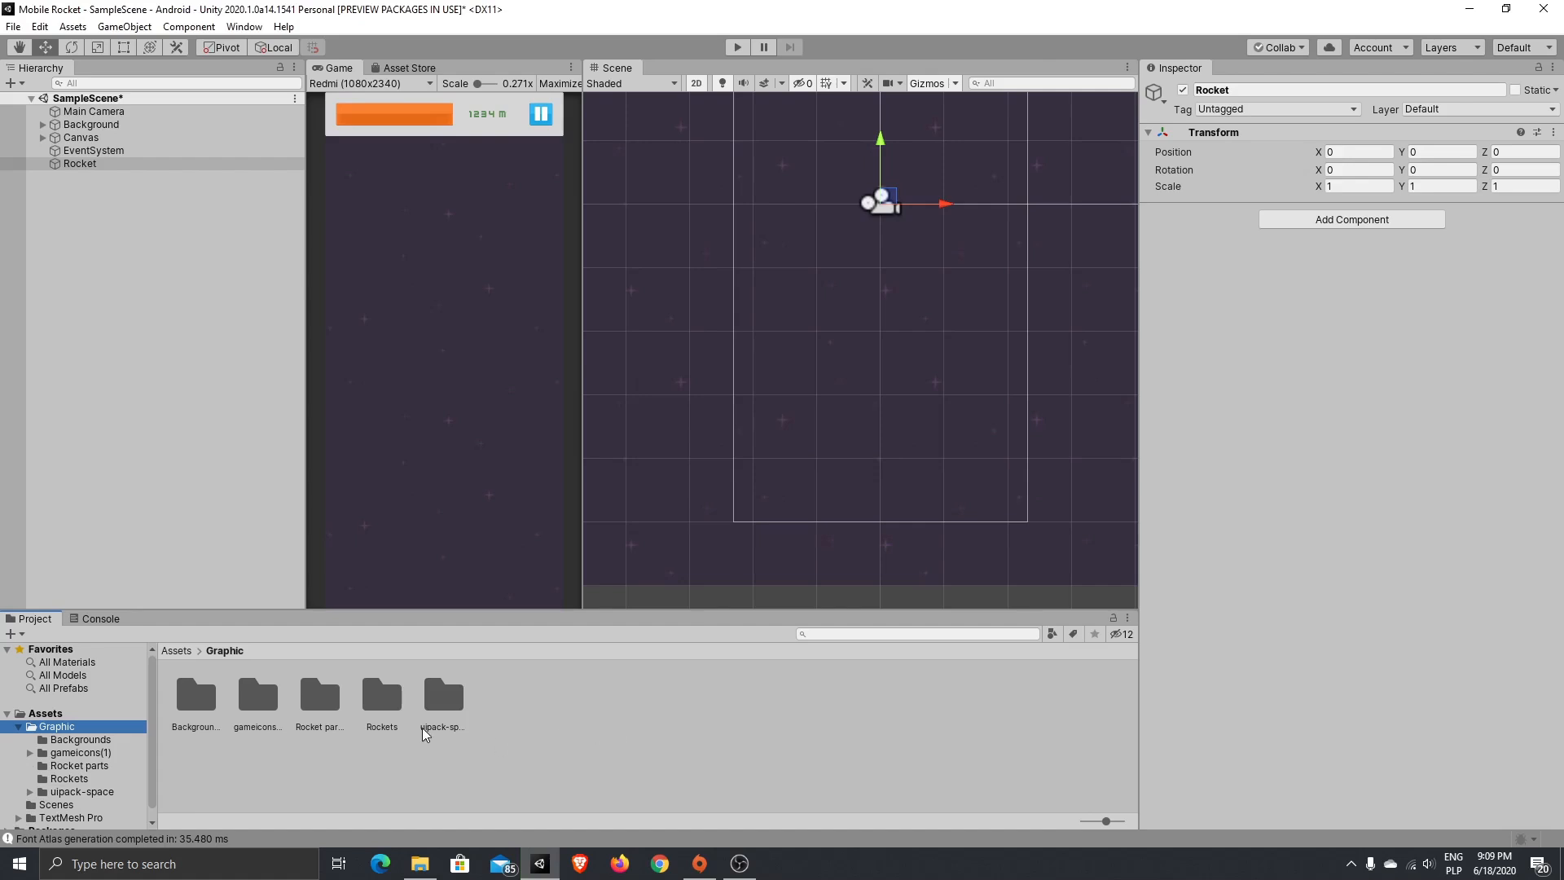
# - Add the spaceRockets_002 sprite as a child of the Rocket object, and open the Rocket parts asset folder
pyautogui.doubleClick(379, 708)
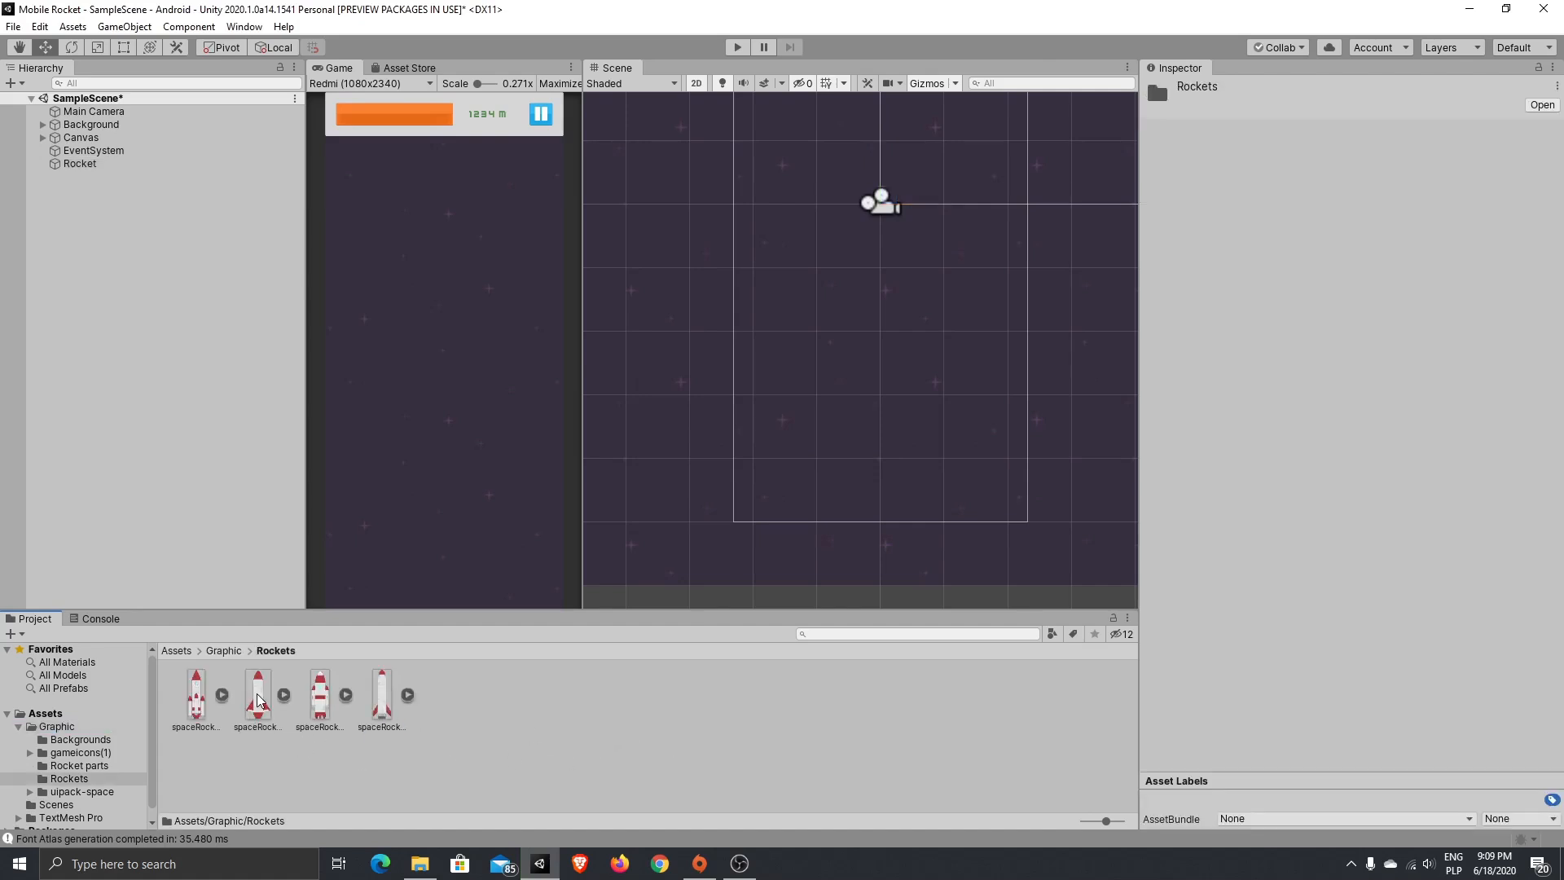
pyautogui.moveTo(259, 700); pyautogui.dragTo(126, 171)
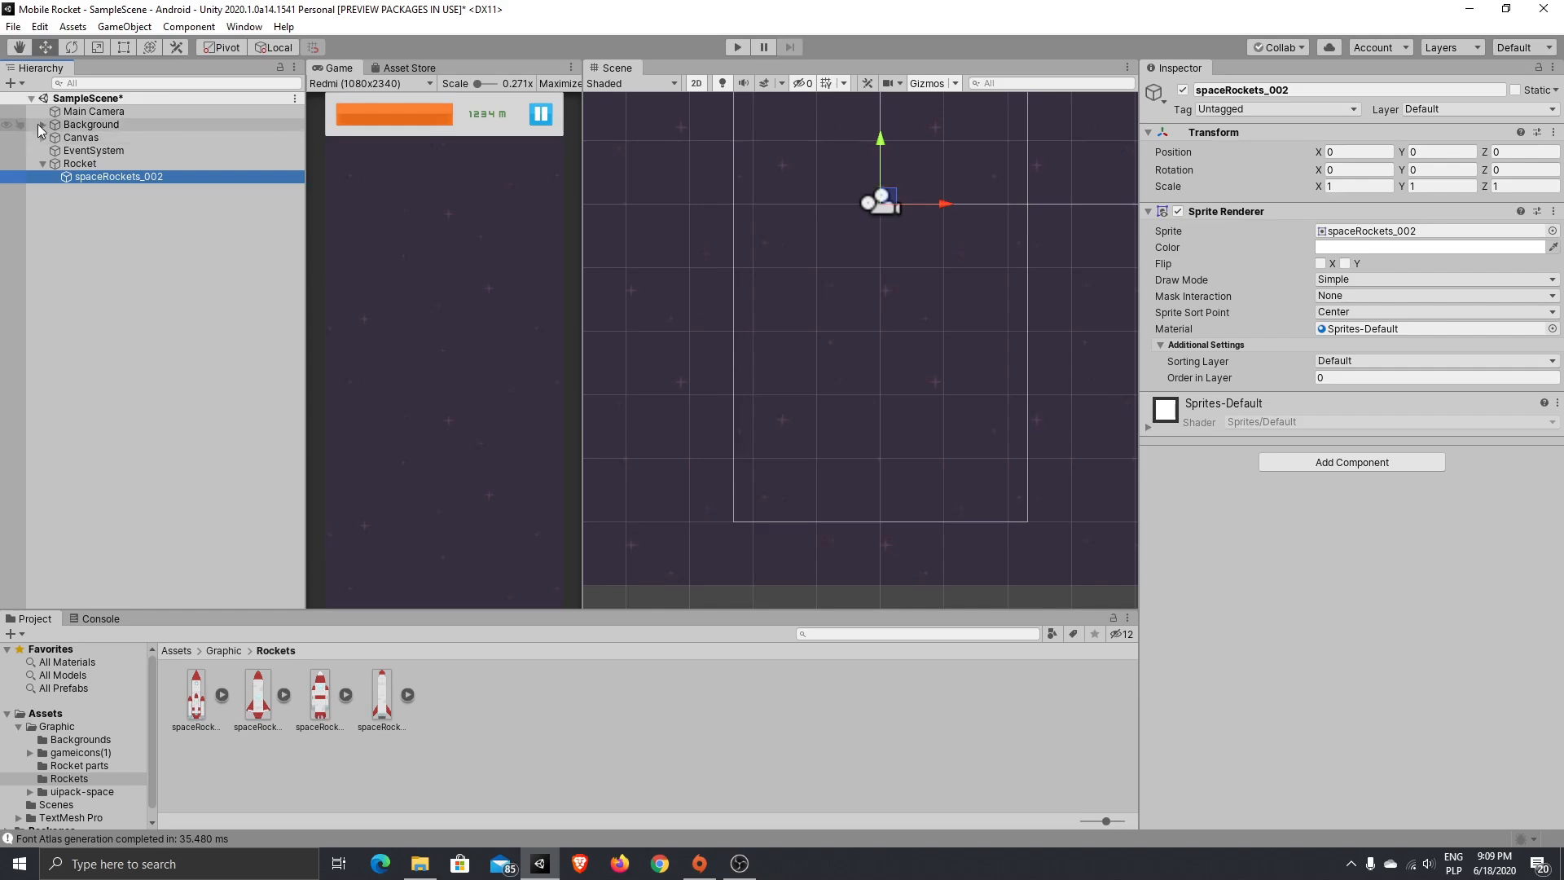
pyautogui.click(220, 649)
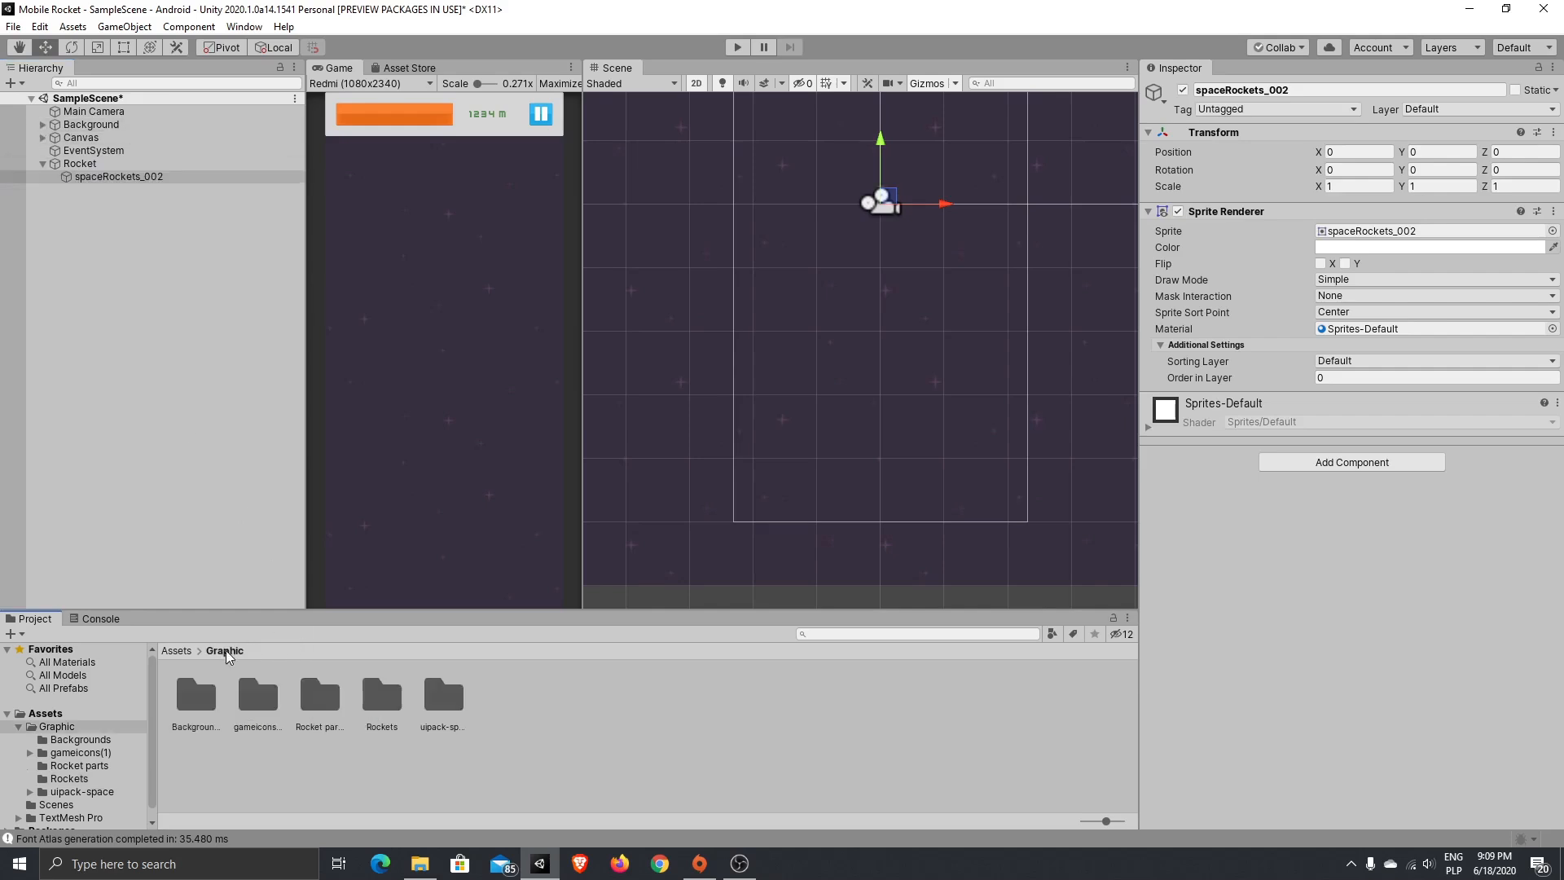
pyautogui.doubleClick(319, 696)
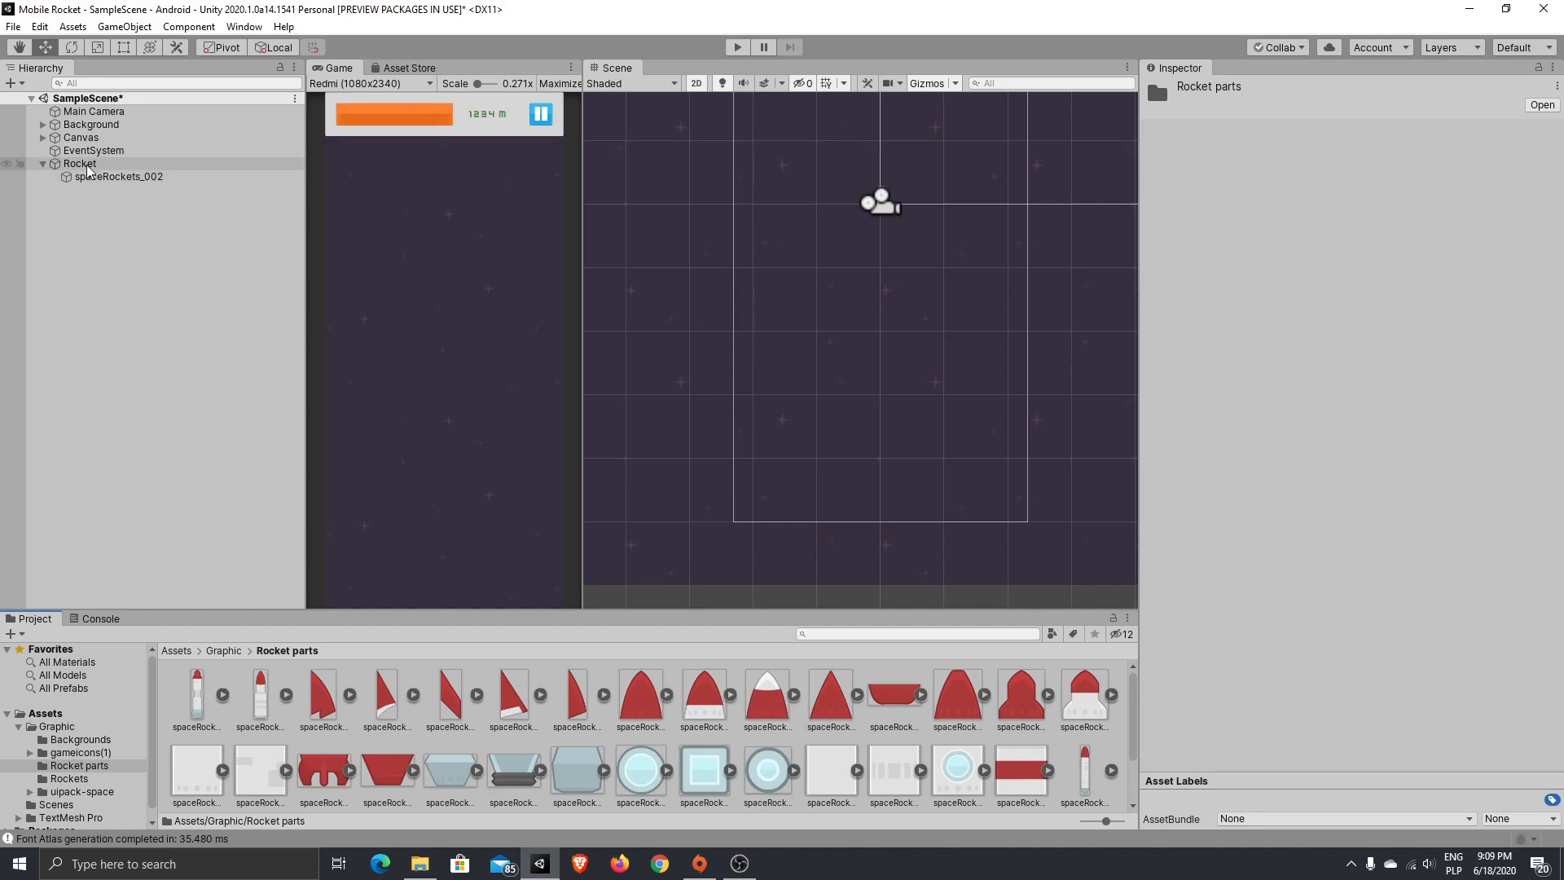
pyautogui.click(121, 175)
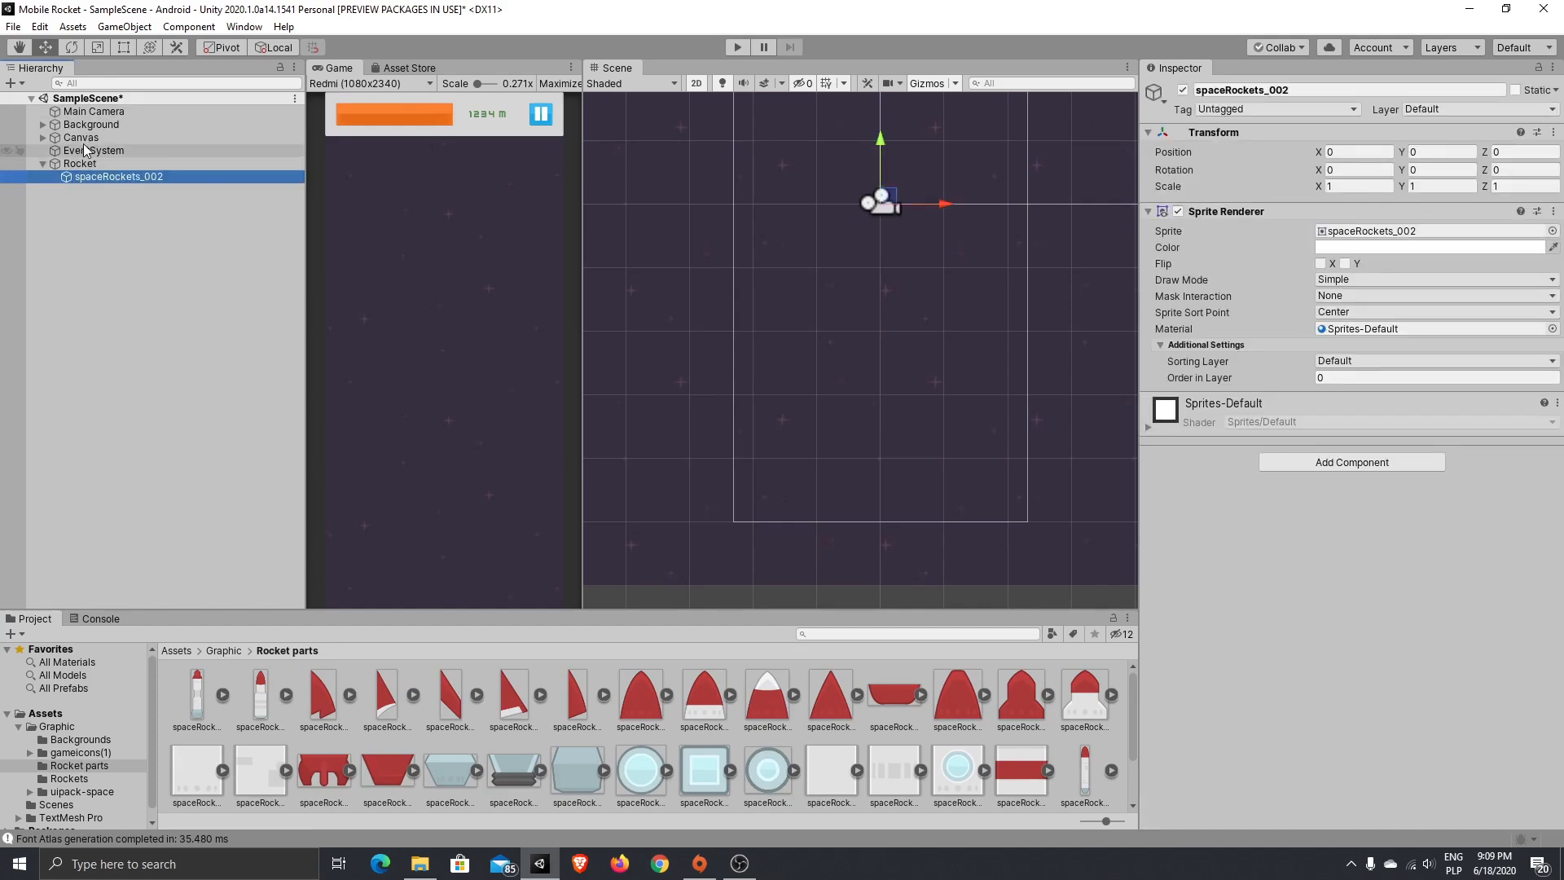
# - Starting from the darkPurple sprites' sorting layer setting, add a new sorting layer named Background
pyautogui.click(43, 124)
pyautogui.click(111, 138)
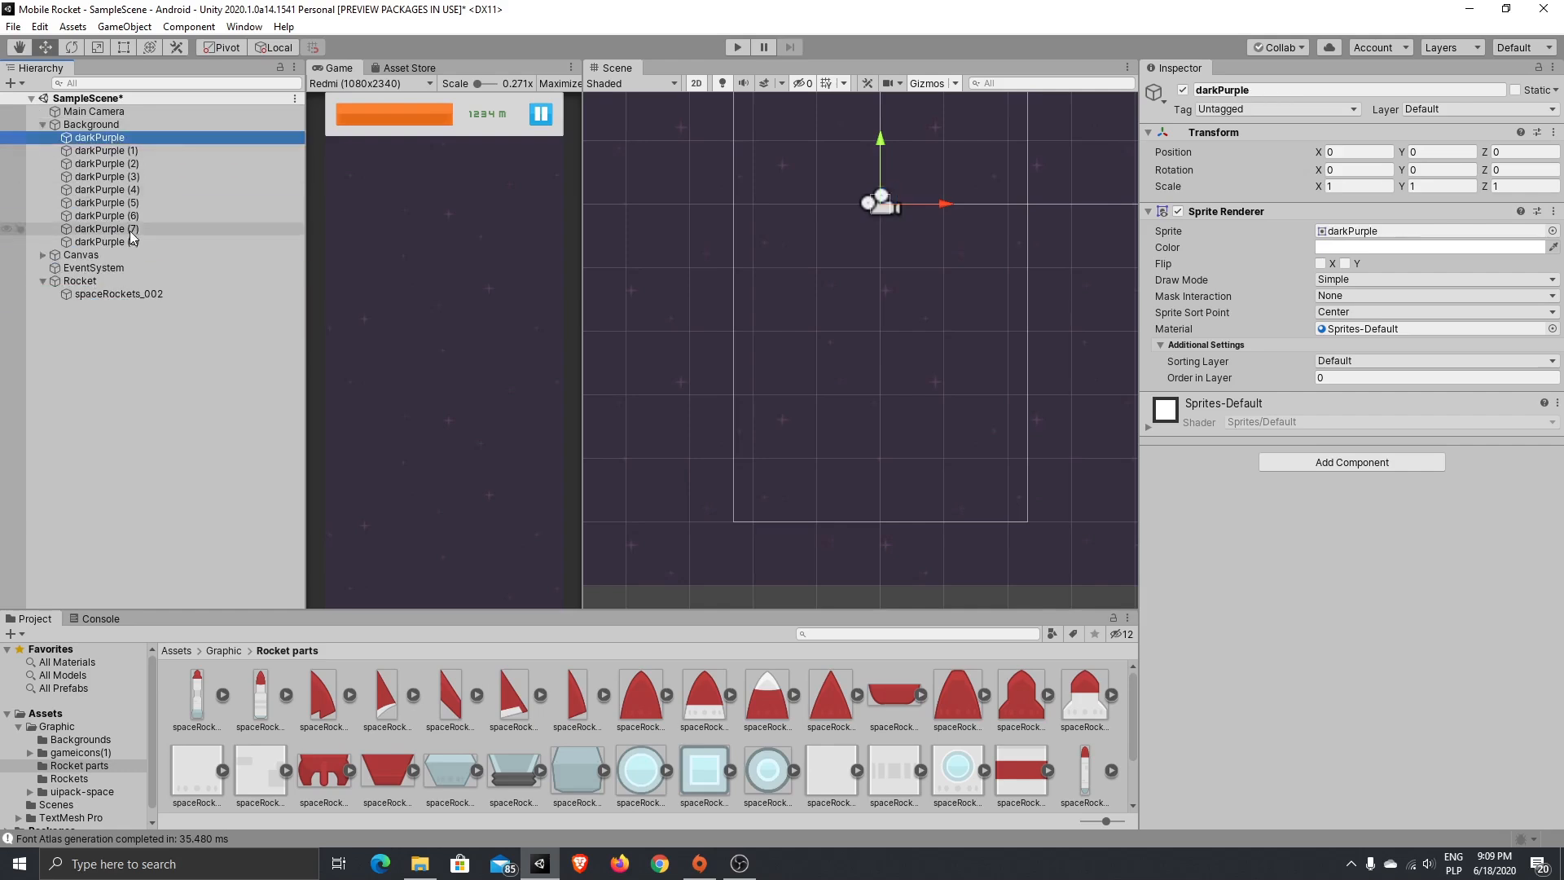
pyautogui.keyDown('shift'); pyautogui.click(106, 241); pyautogui.keyUp('shift')
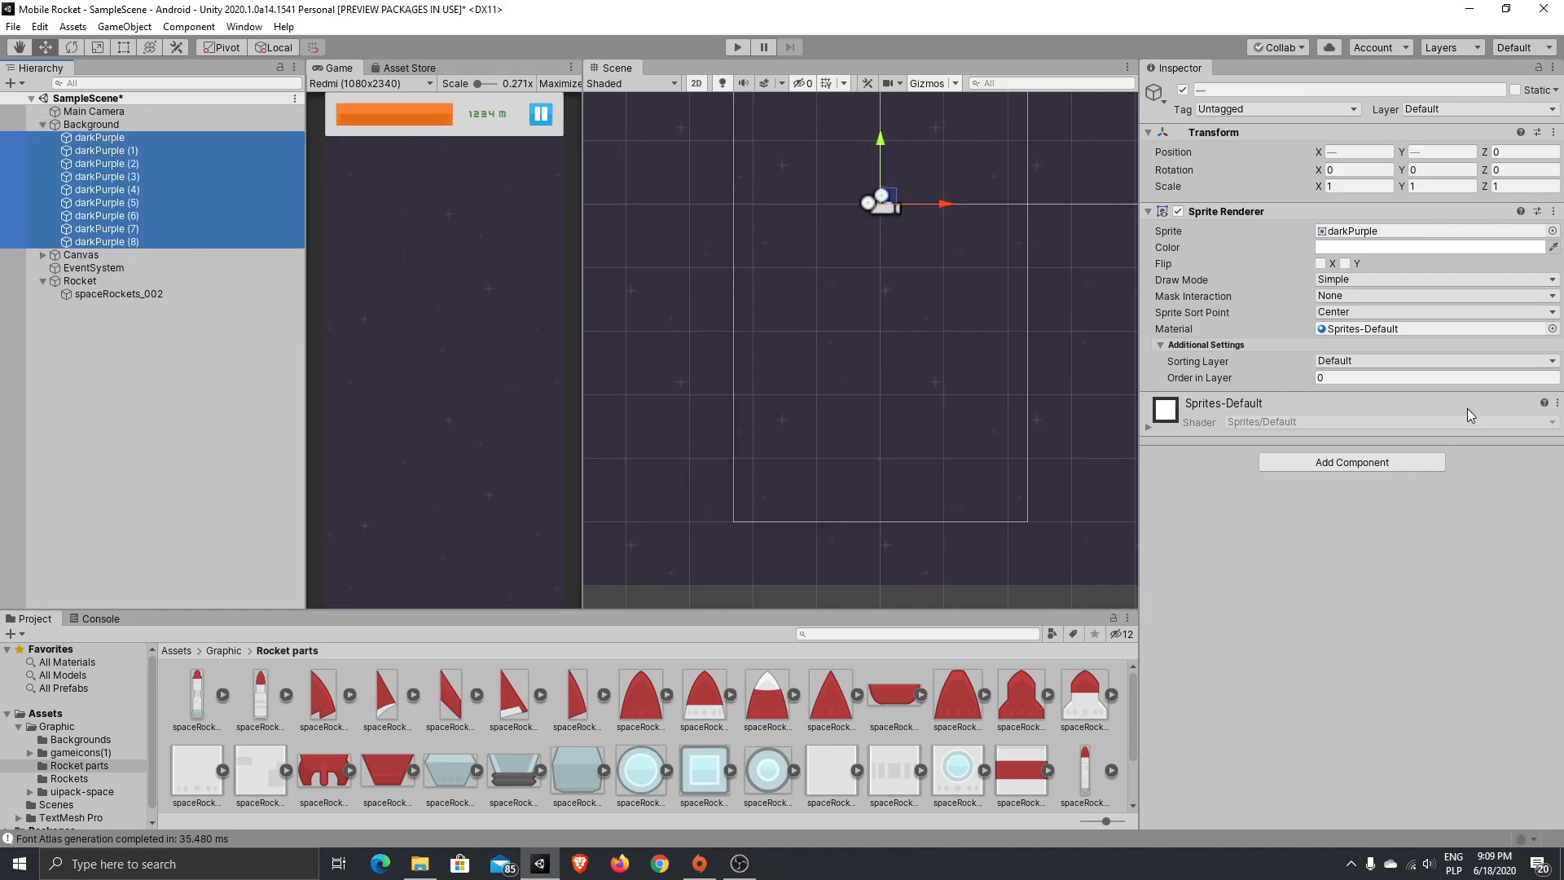
pyautogui.click(1411, 360)
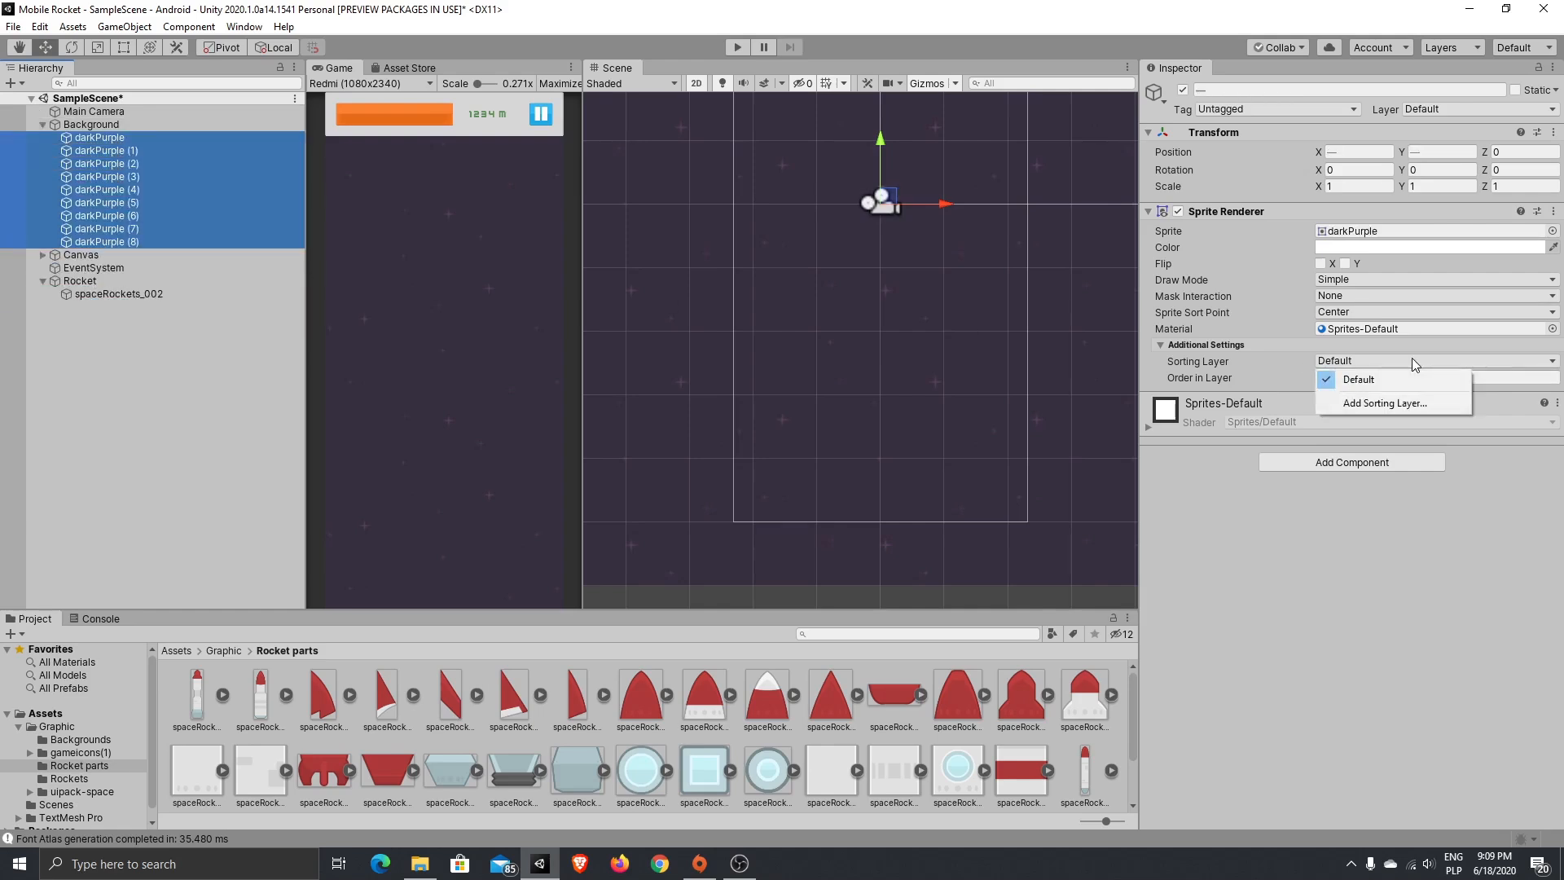
pyautogui.click(1411, 403)
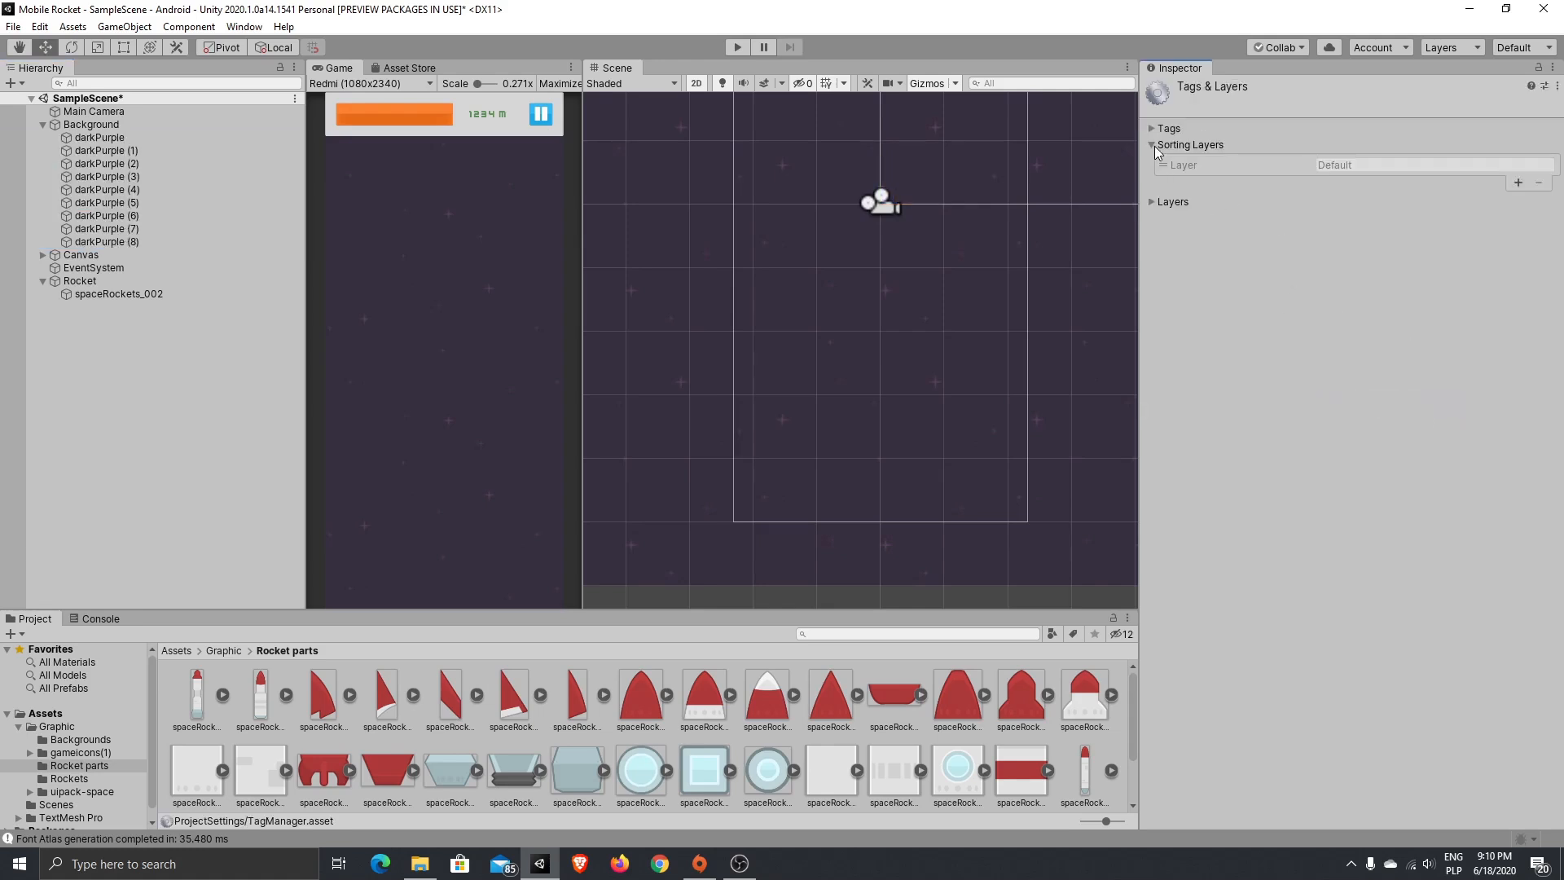
pyautogui.click(1518, 182)
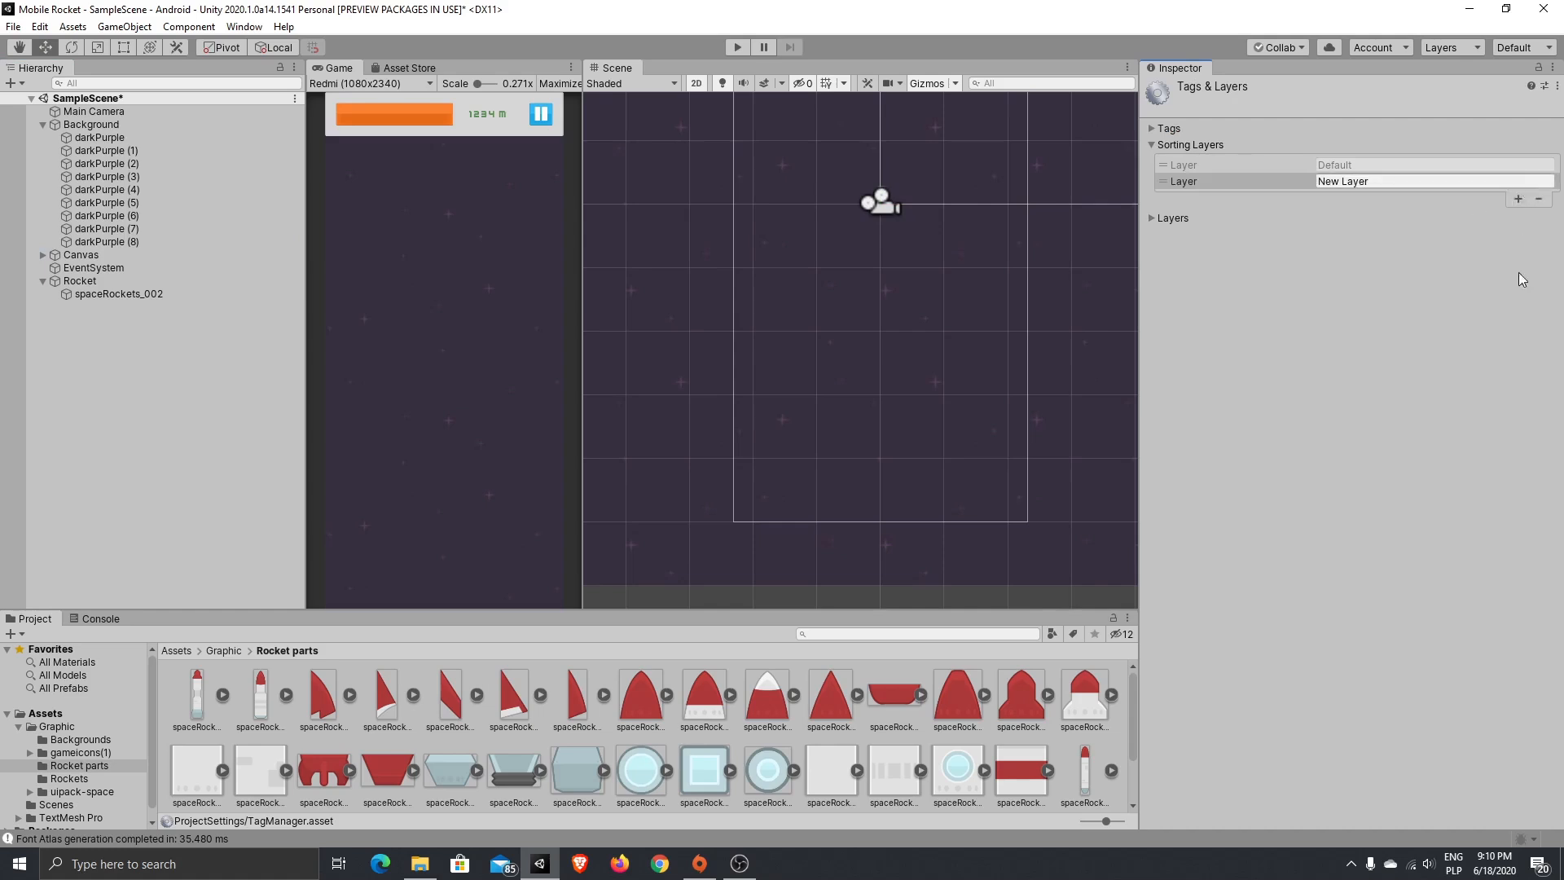
pyautogui.click(1388, 180)
pyautogui.write('Ba')
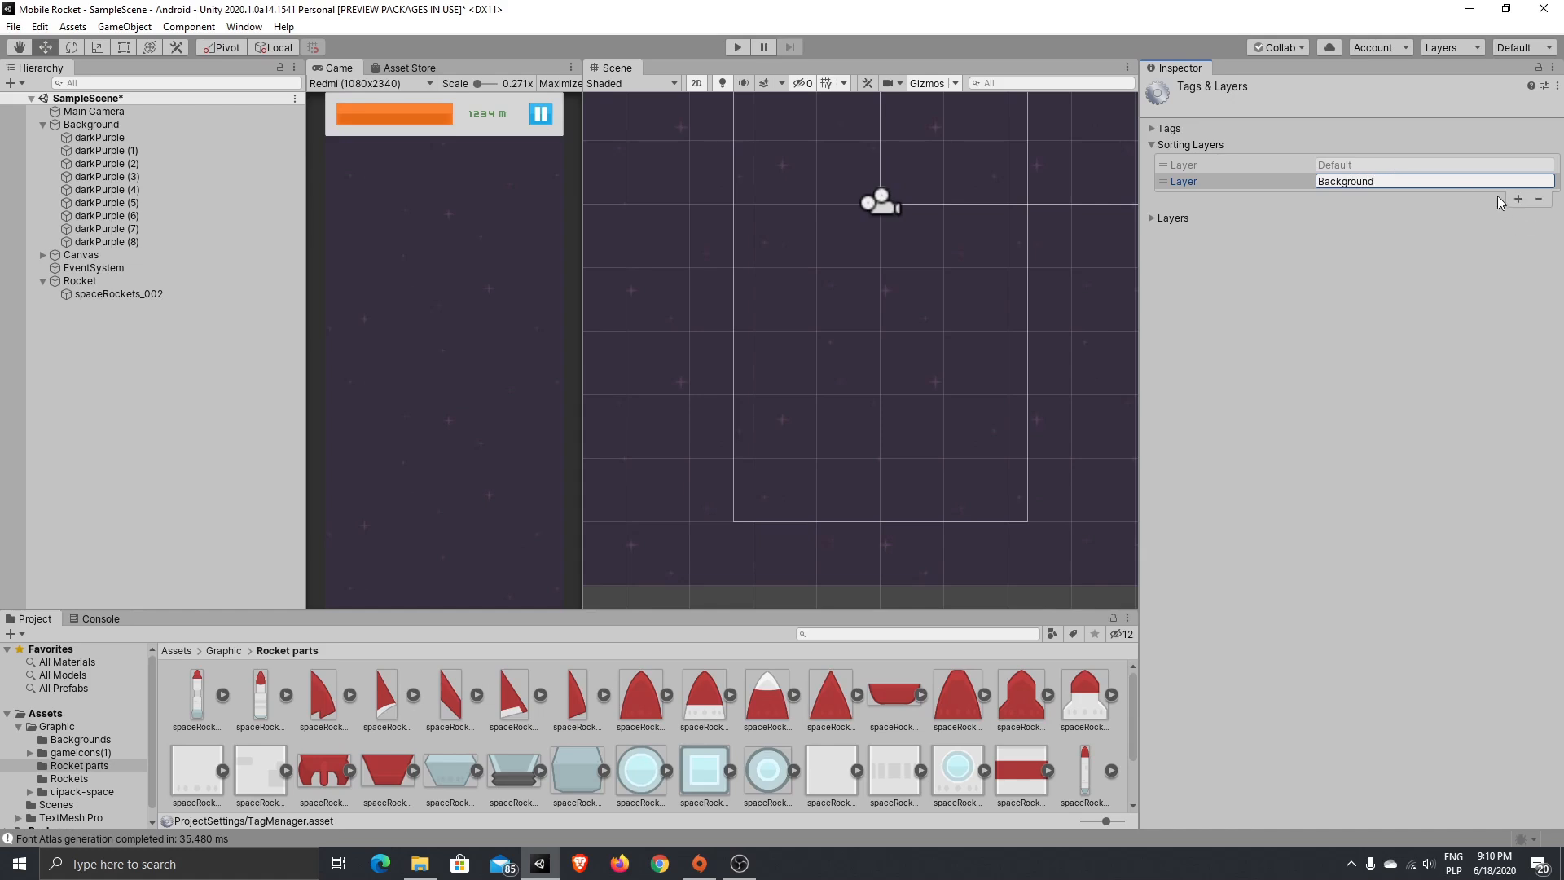
# - Add two more sorting layers below Background, named Enviroment and Gameplay
pyautogui.click(1517, 198)
pyautogui.click(1290, 198)
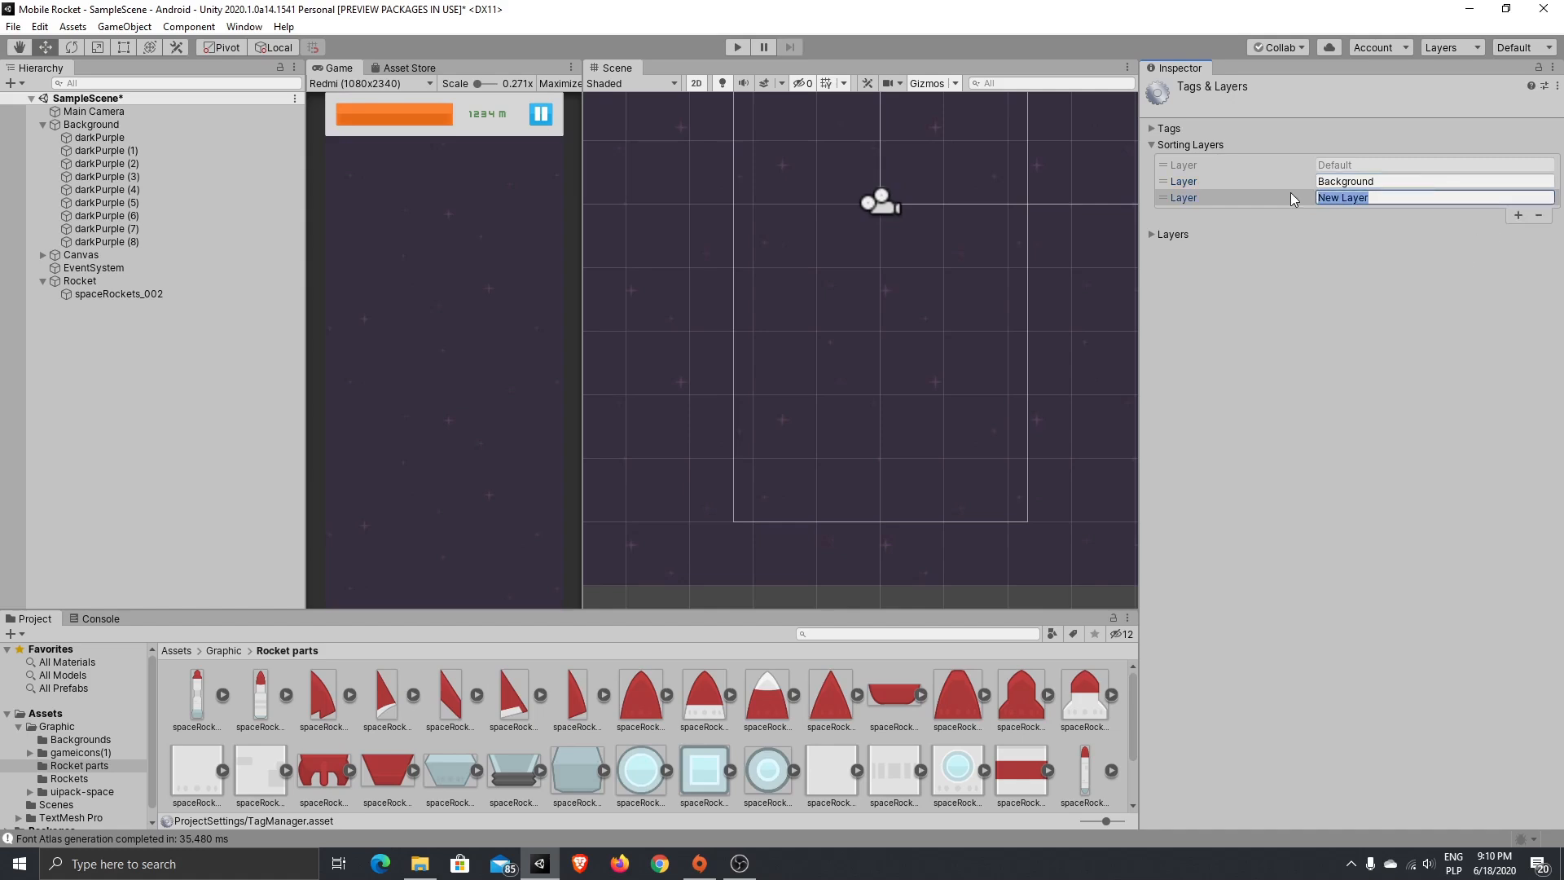
pyautogui.write('Enviroment')
pyautogui.click(1517, 215)
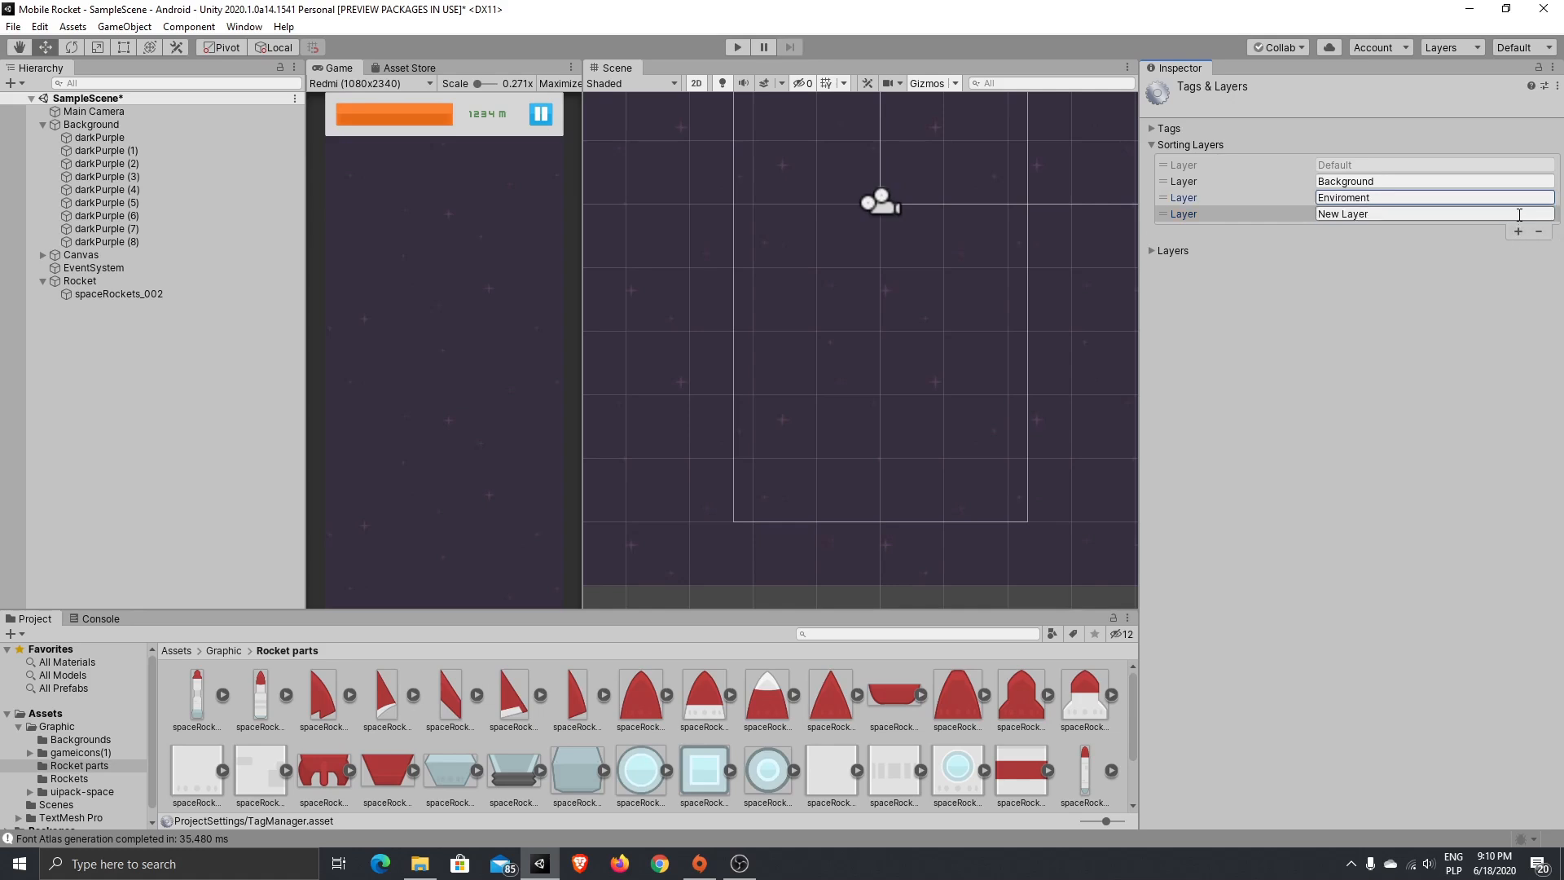
pyautogui.click(1502, 214)
pyautogui.write('Gameplay')
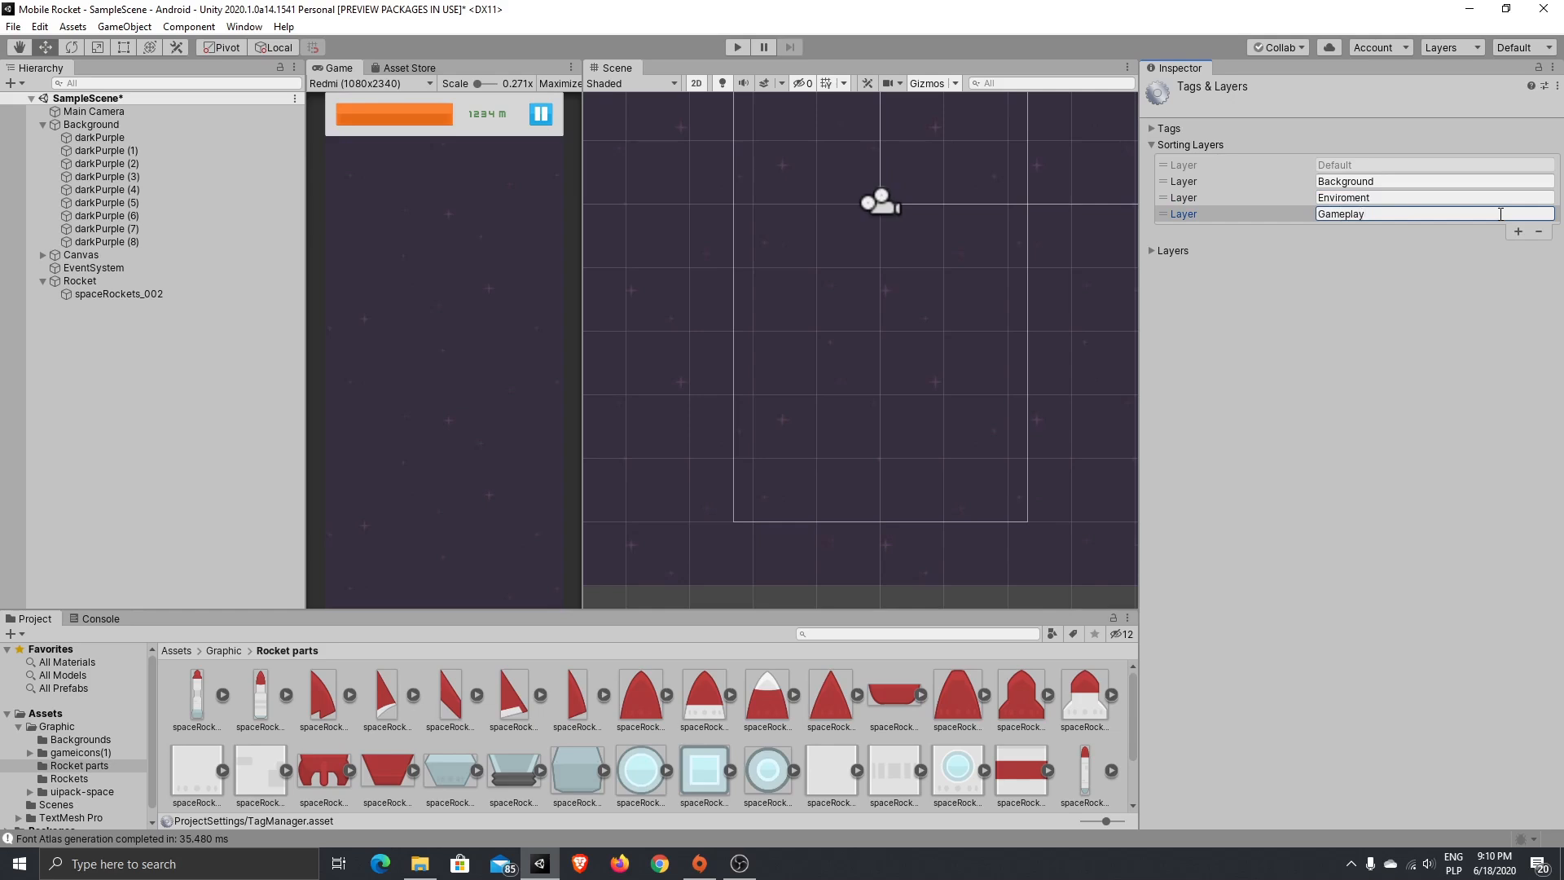
# - Assign all the darkPurple sprites under the Background object to the Background sorting layer
pyautogui.click(150, 137)
pyautogui.keyDown('shift'); pyautogui.click(154, 241); pyautogui.keyUp('shift')
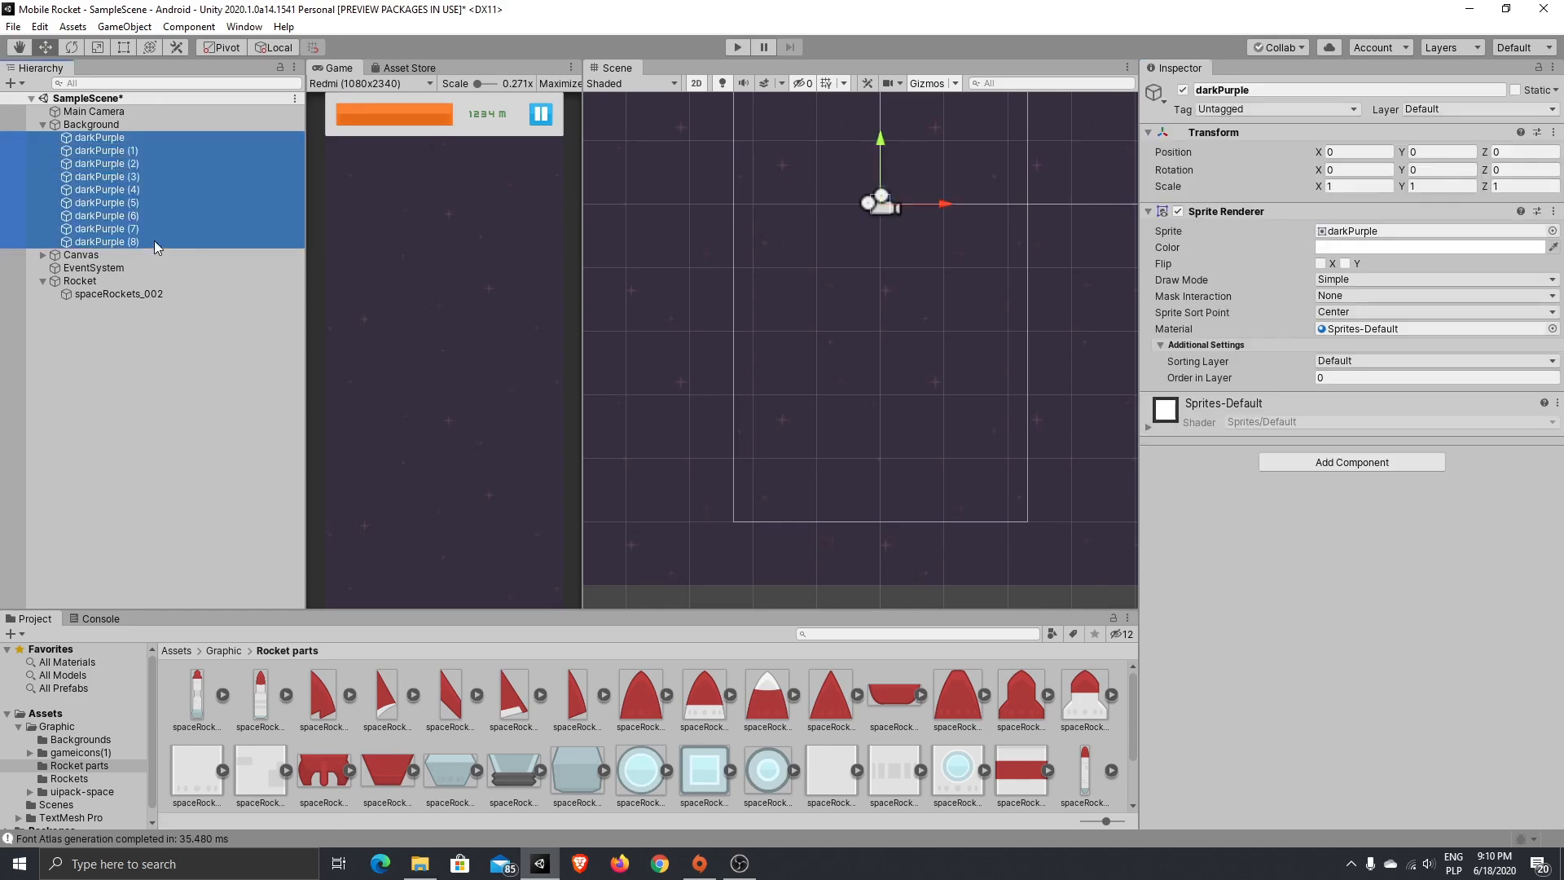
pyautogui.click(1381, 360)
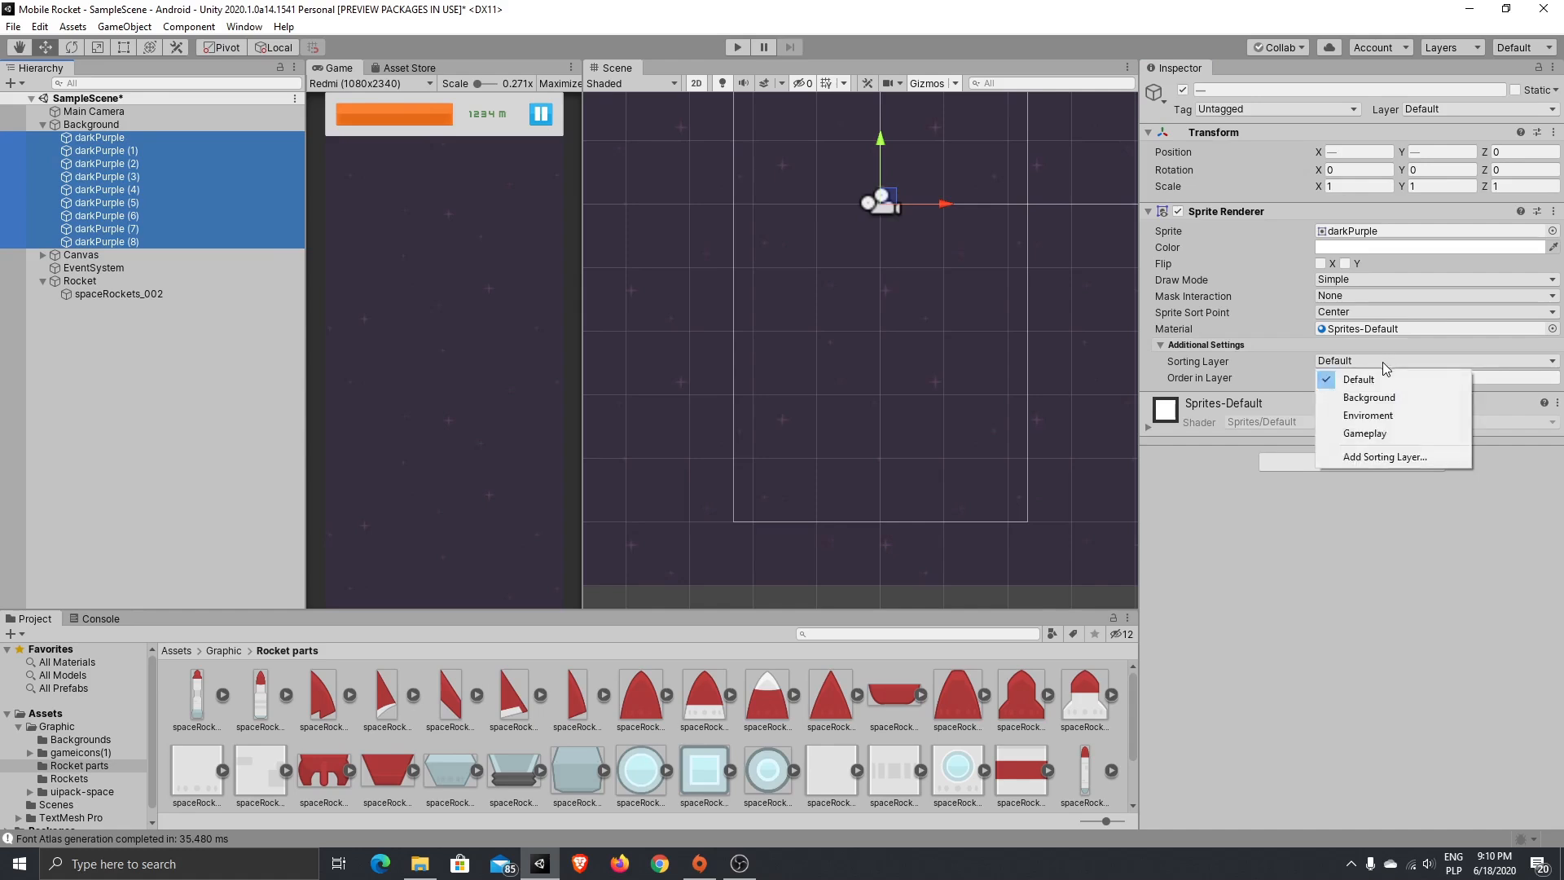
pyautogui.click(1427, 394)
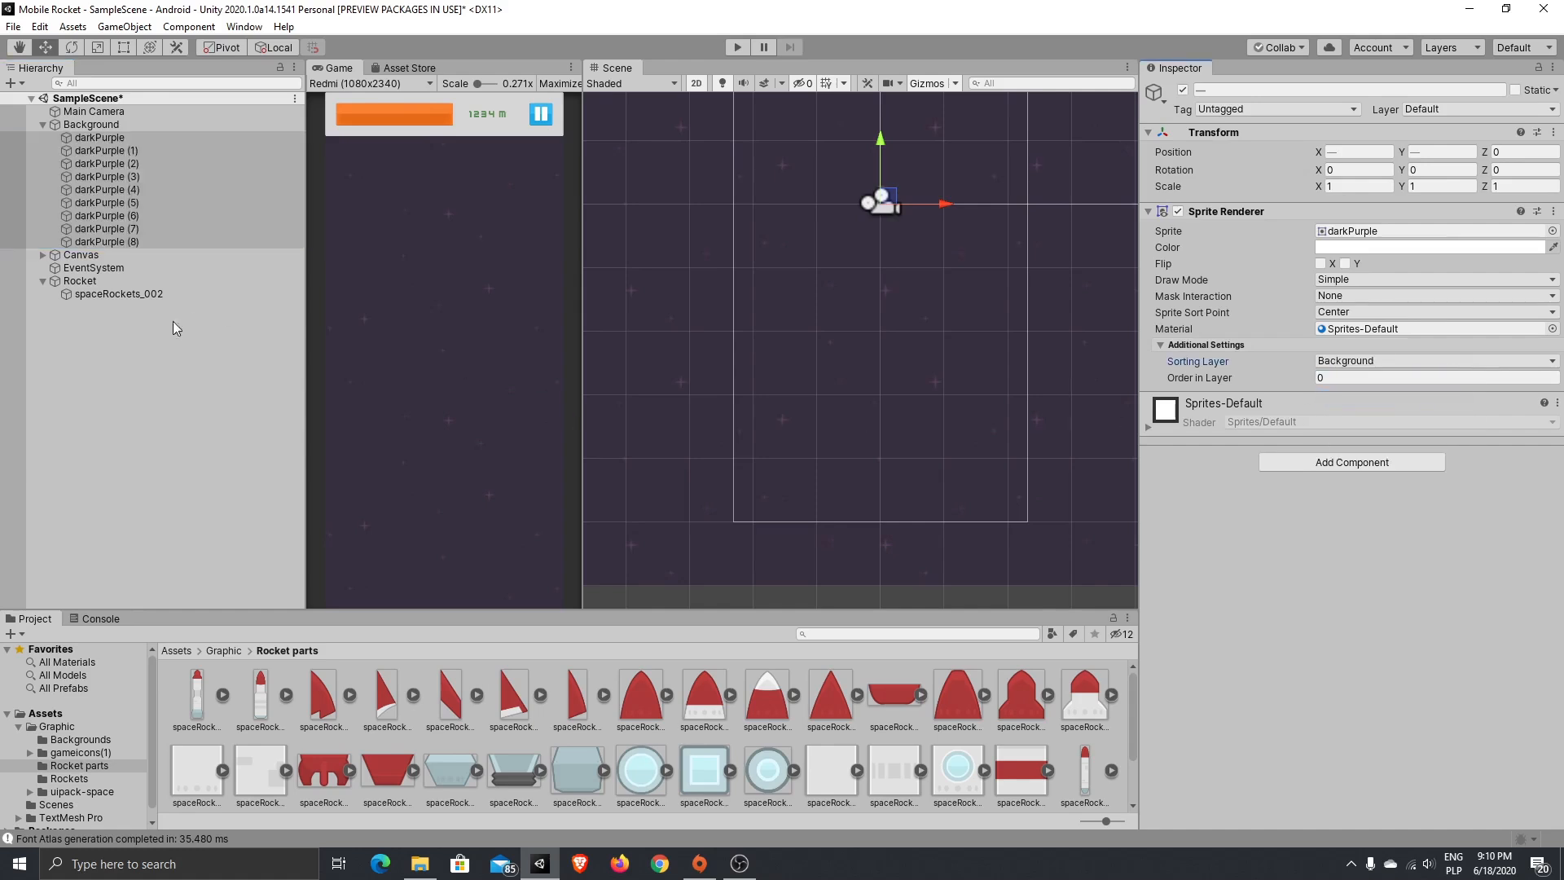
# - Assign the spaceRockets_002 sprite to the Gameplay sorting layer
pyautogui.click(143, 294)
pyautogui.click(1375, 360)
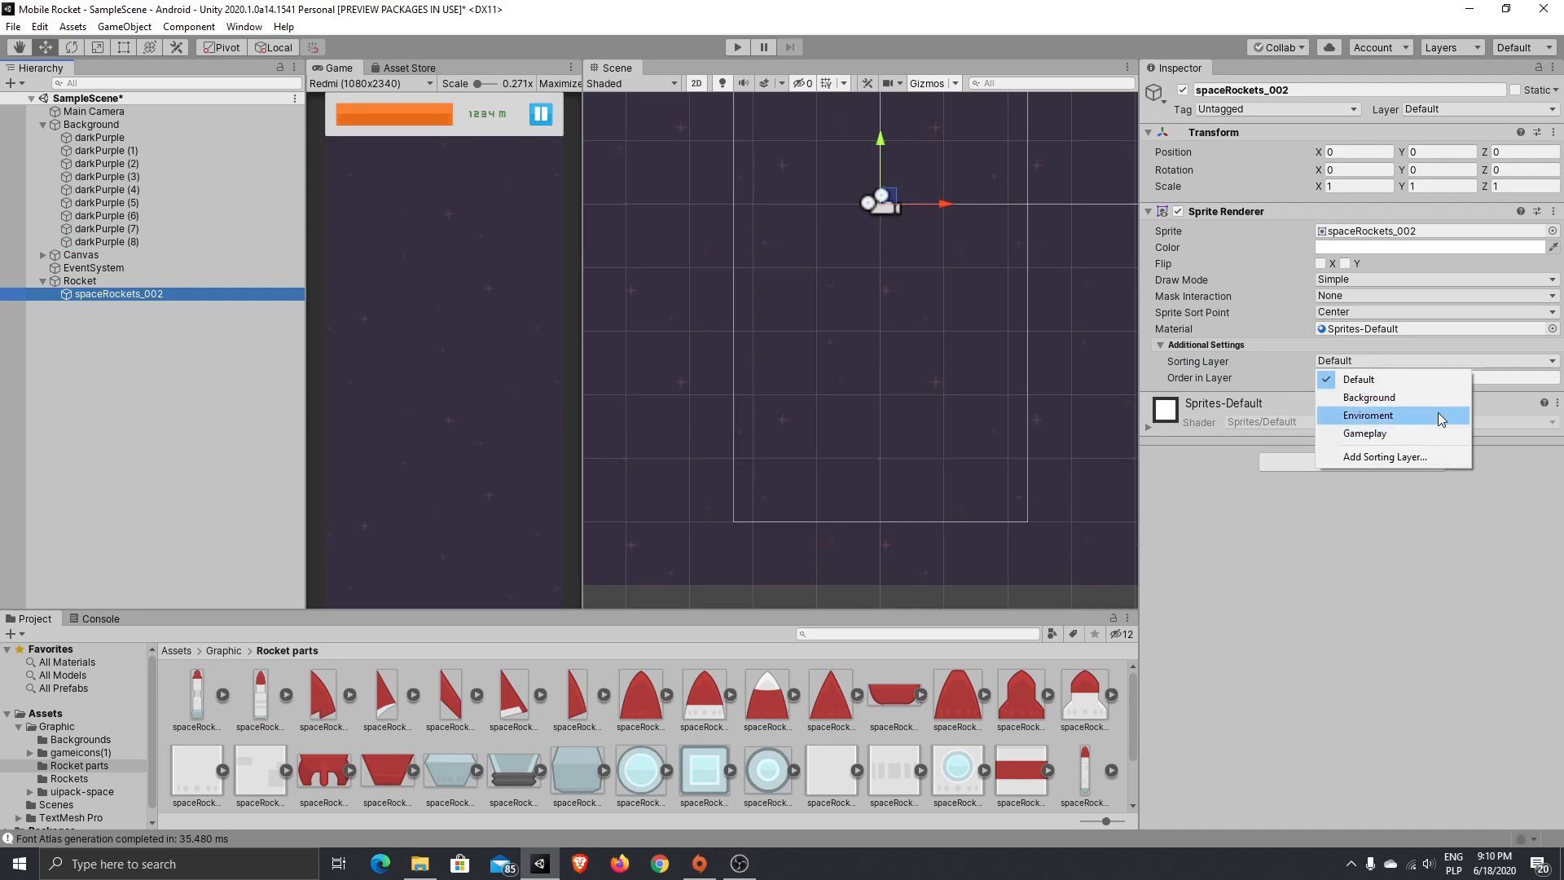
pyautogui.click(1433, 433)
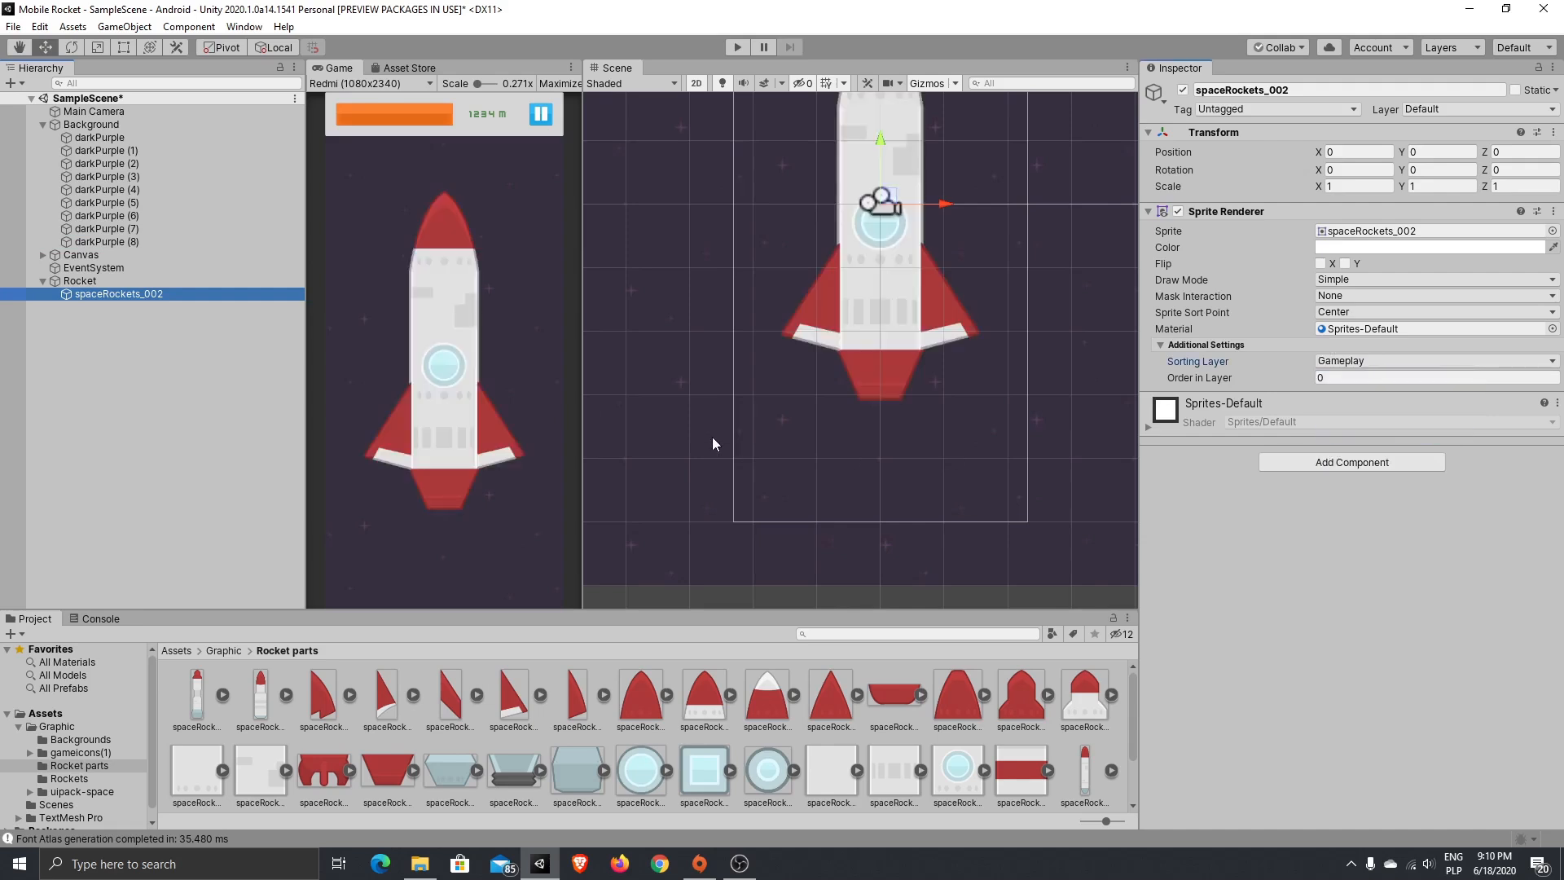
# - Rename the spaceRockets_002 child object of Rocket as Image
pyautogui.rightClick(133, 297)
pyautogui.click(233, 351)
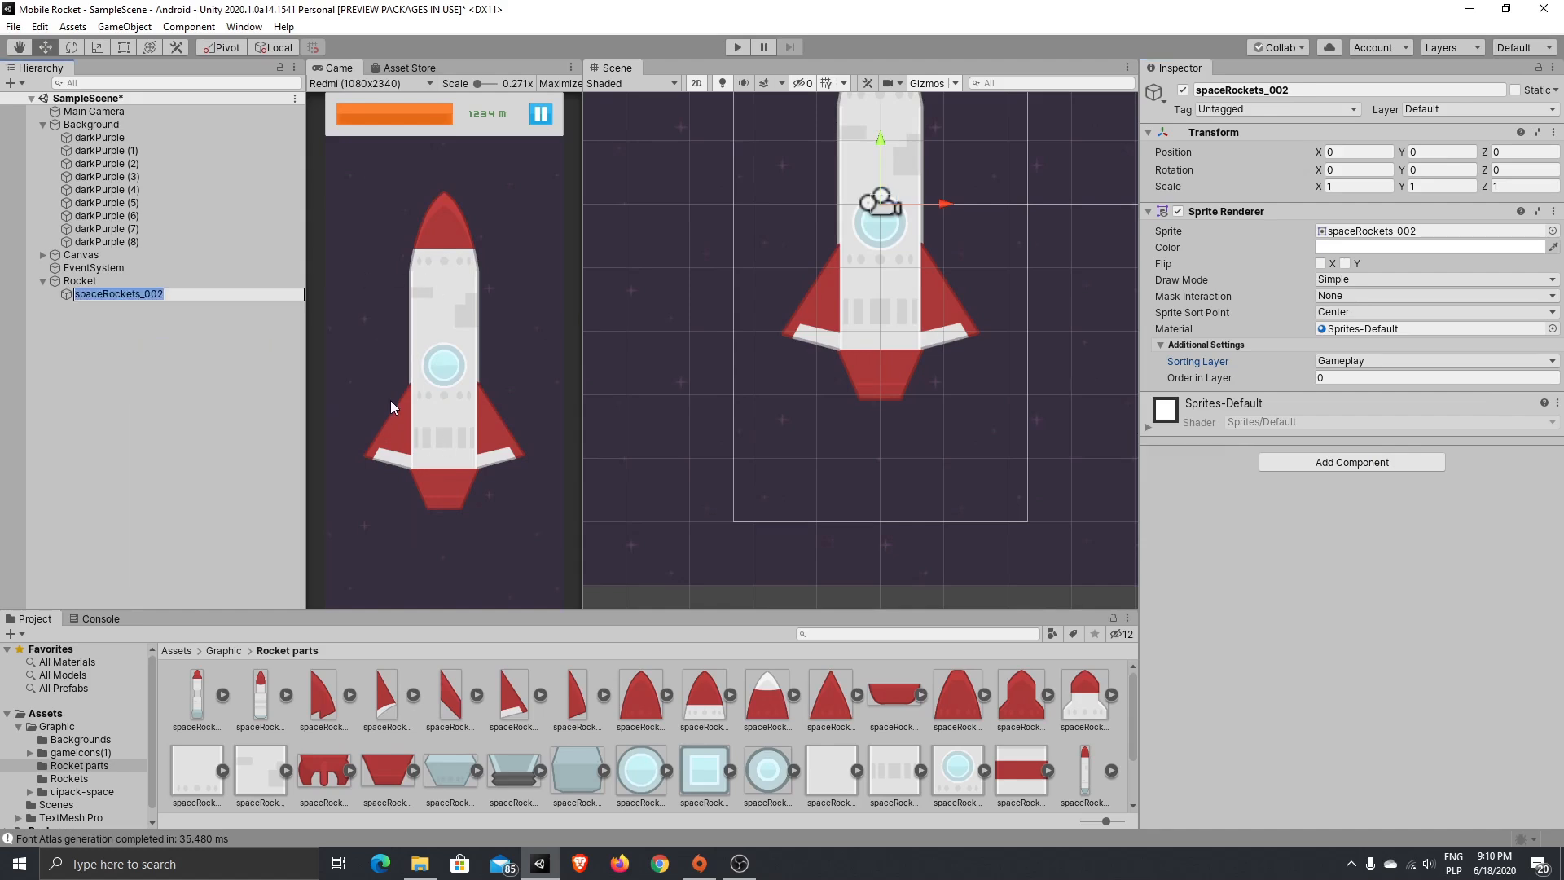
pyautogui.press('BackSpace')
pyautogui.write('Image')
pyautogui.press('Return')
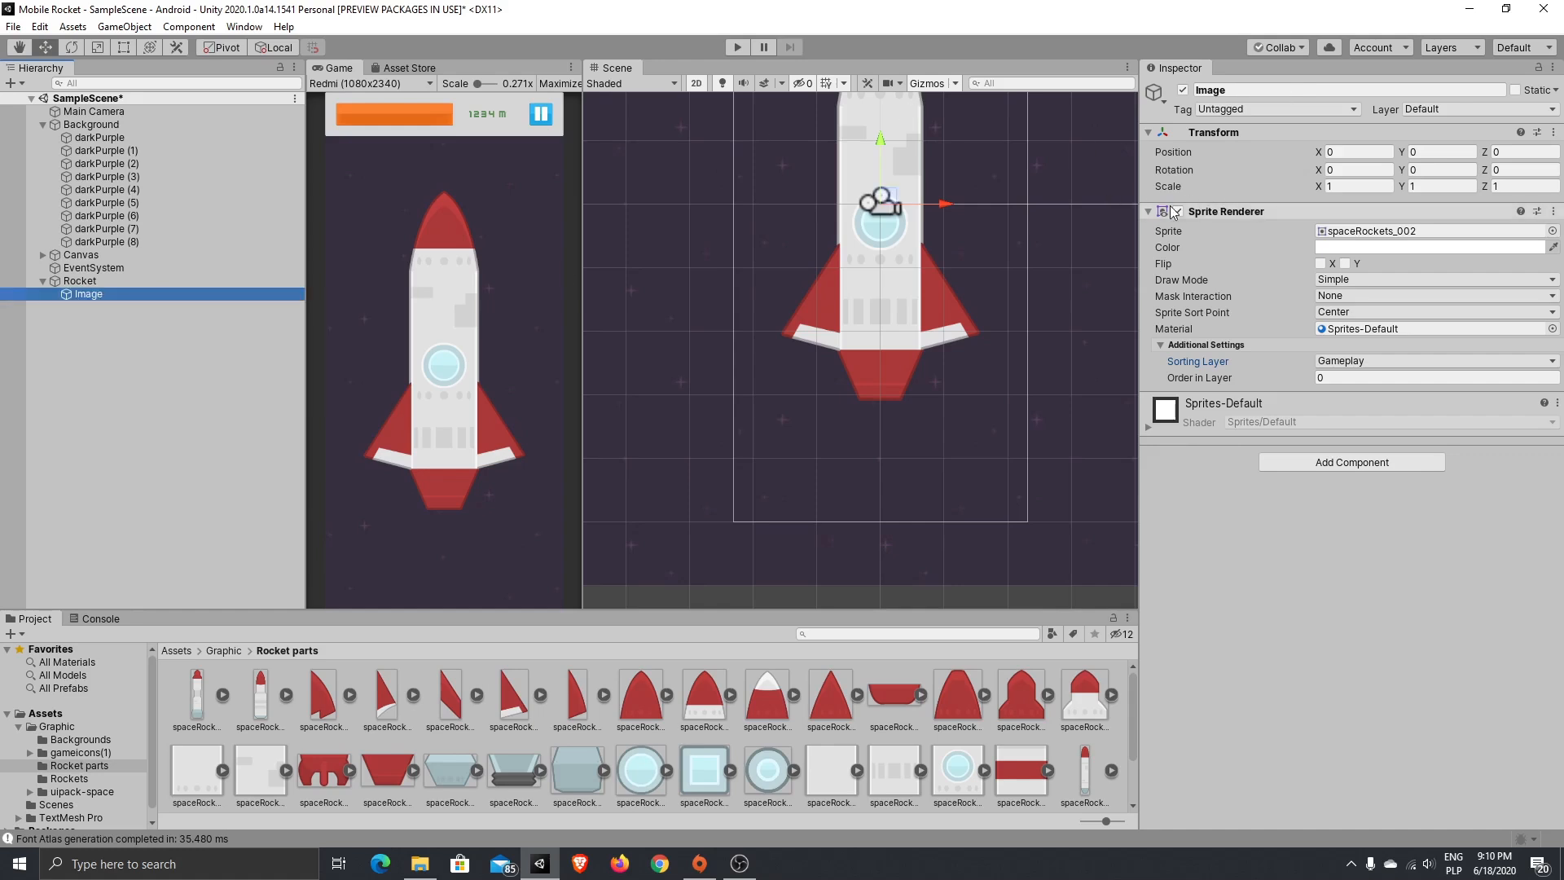
# - Scale the rocket's Image object to 0.4 in both X and Y
pyautogui.click(1266, 187)
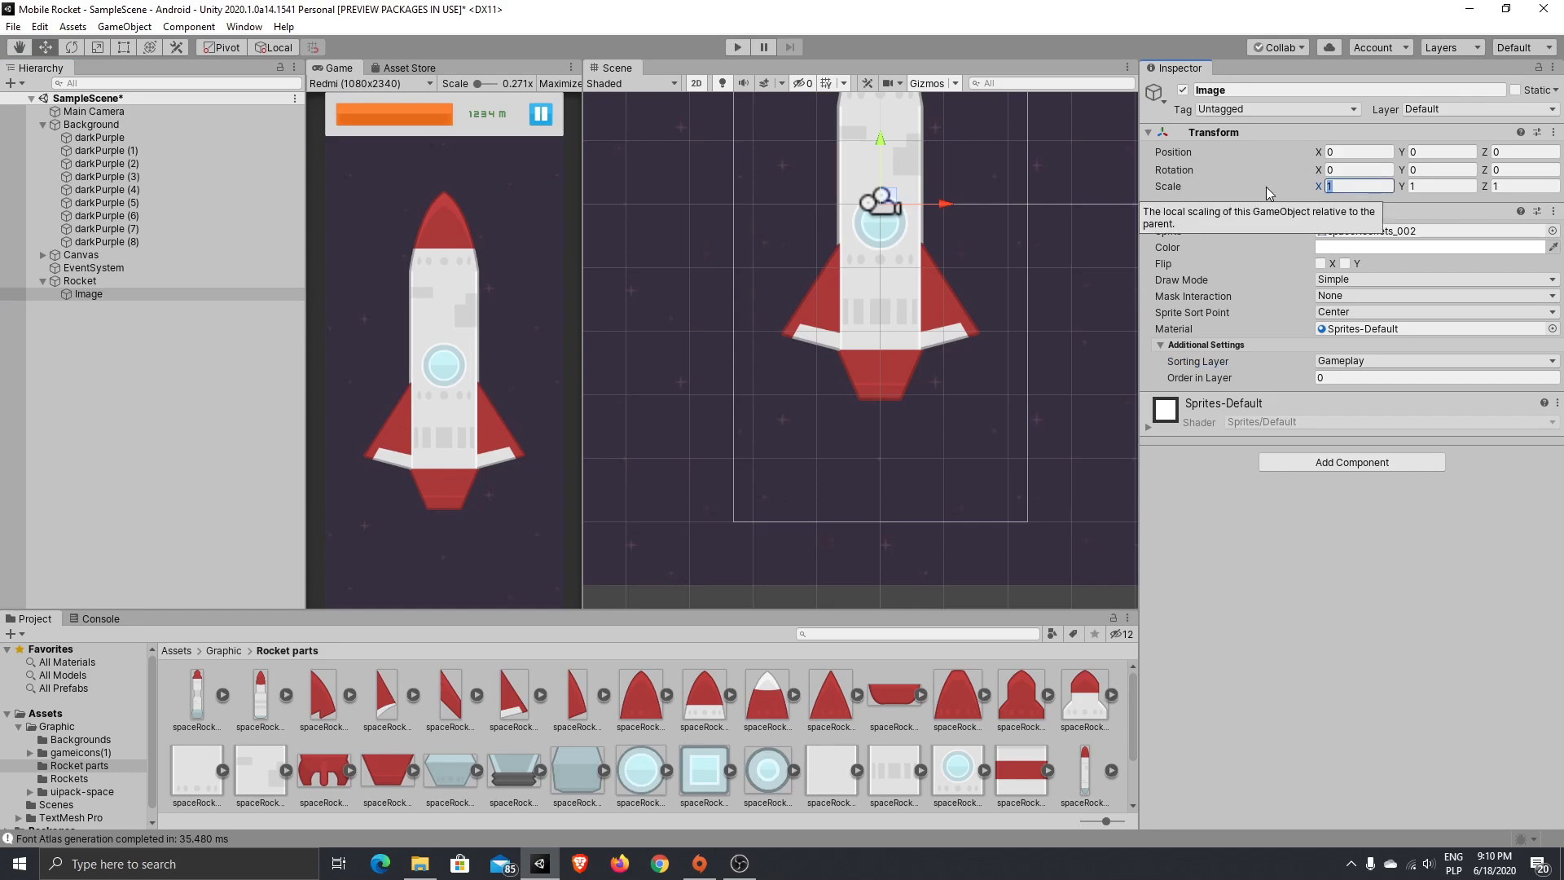
pyautogui.write('0,4')
pyautogui.press('Tab')
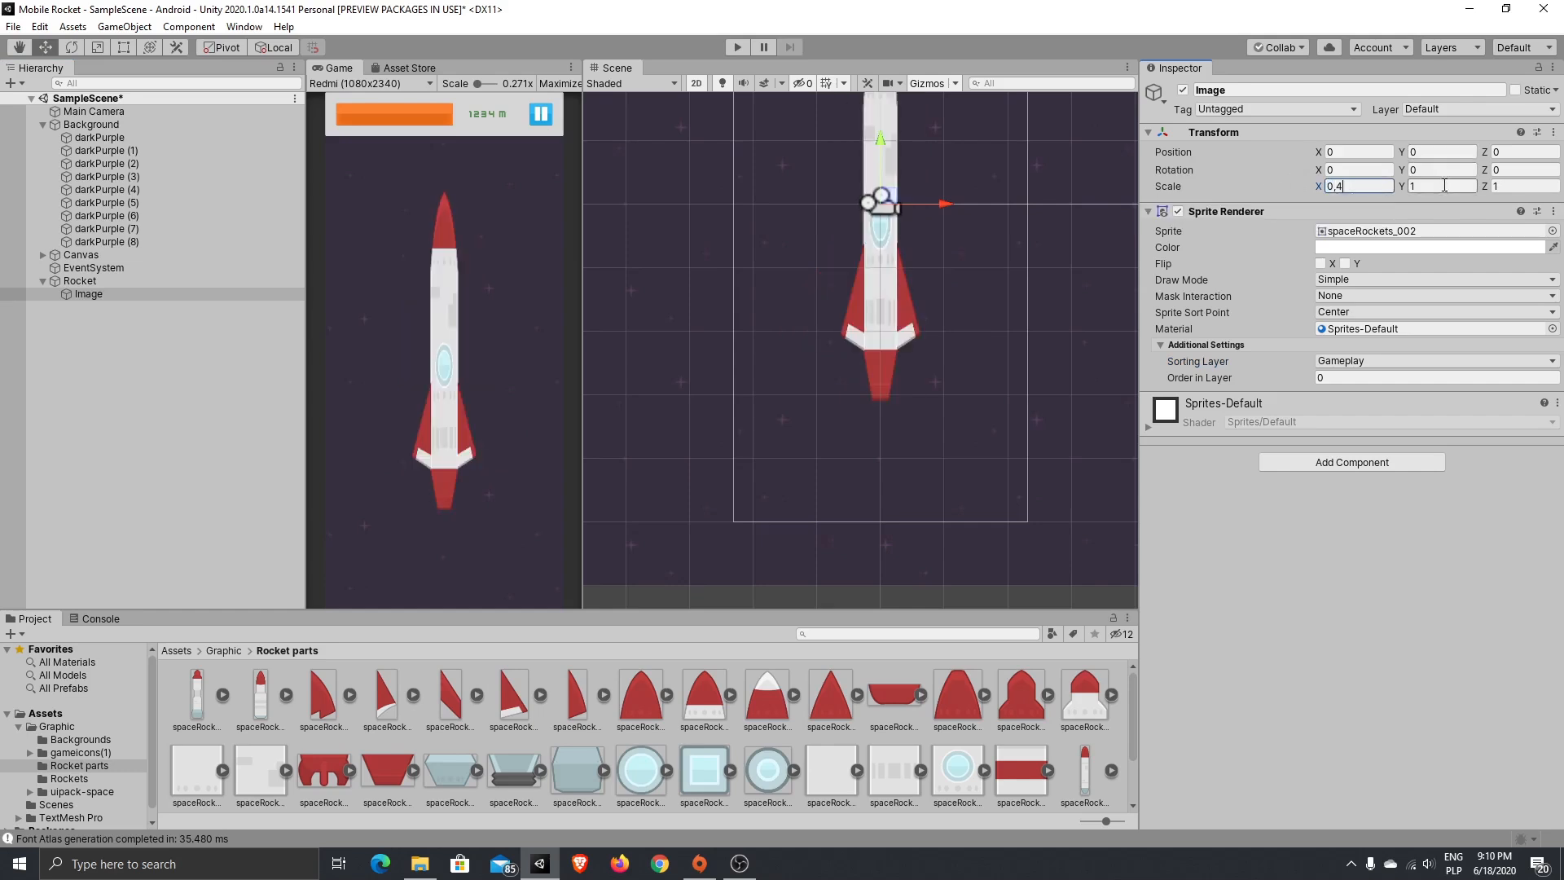
pyautogui.write('0,4')
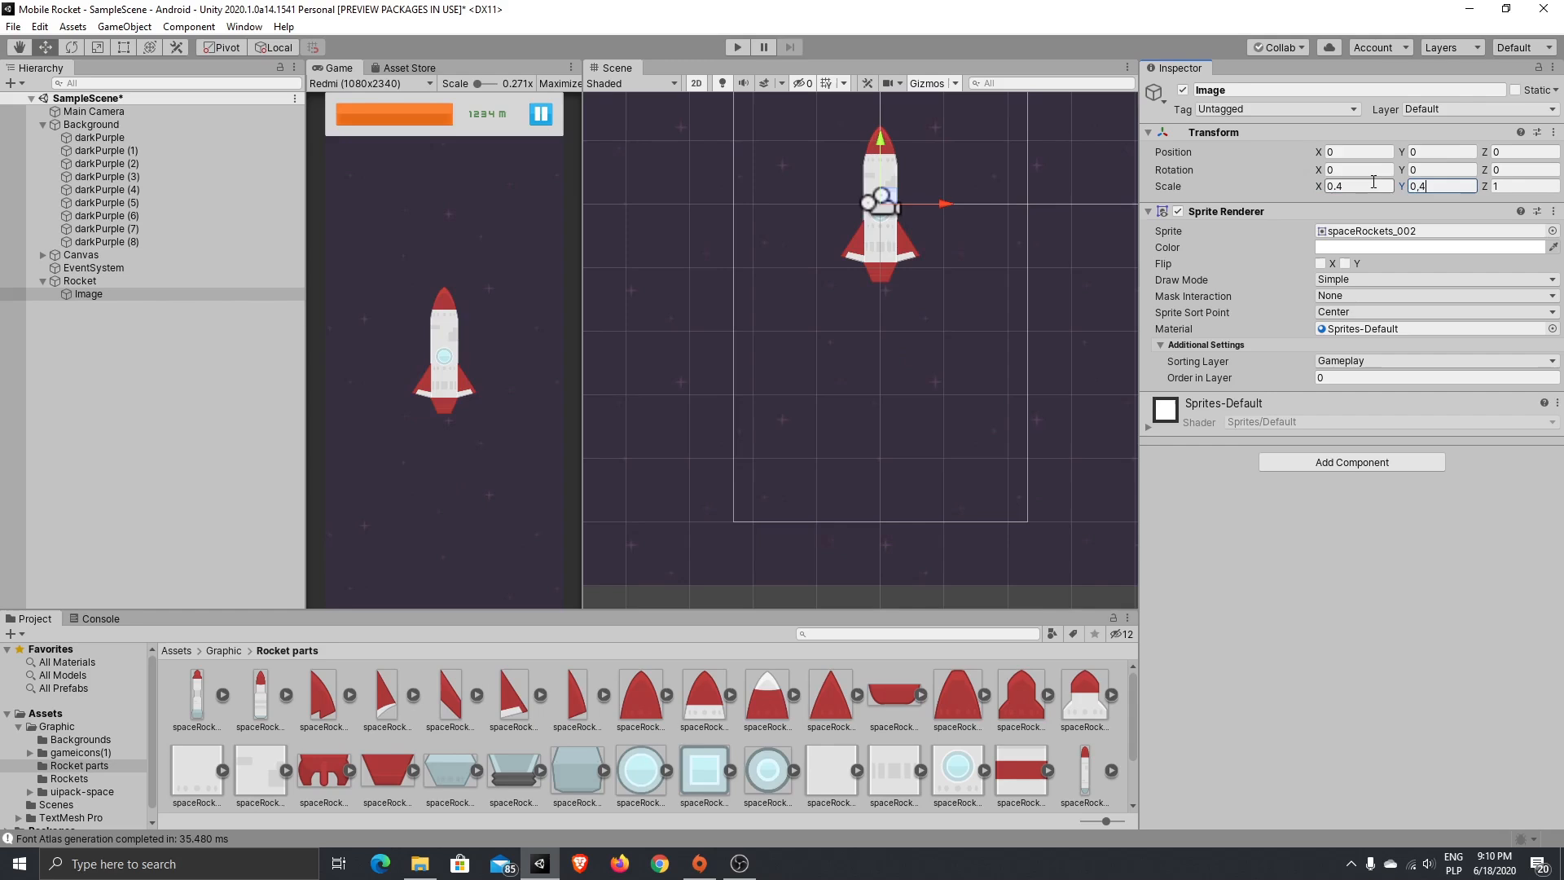
# - Move the rocket's Image object straight down to about Y -2.75 and collapse the Rocket hierarchy
pyautogui.click(884, 144)
pyautogui.moveTo(884, 144); pyautogui.dragTo(895, 318)
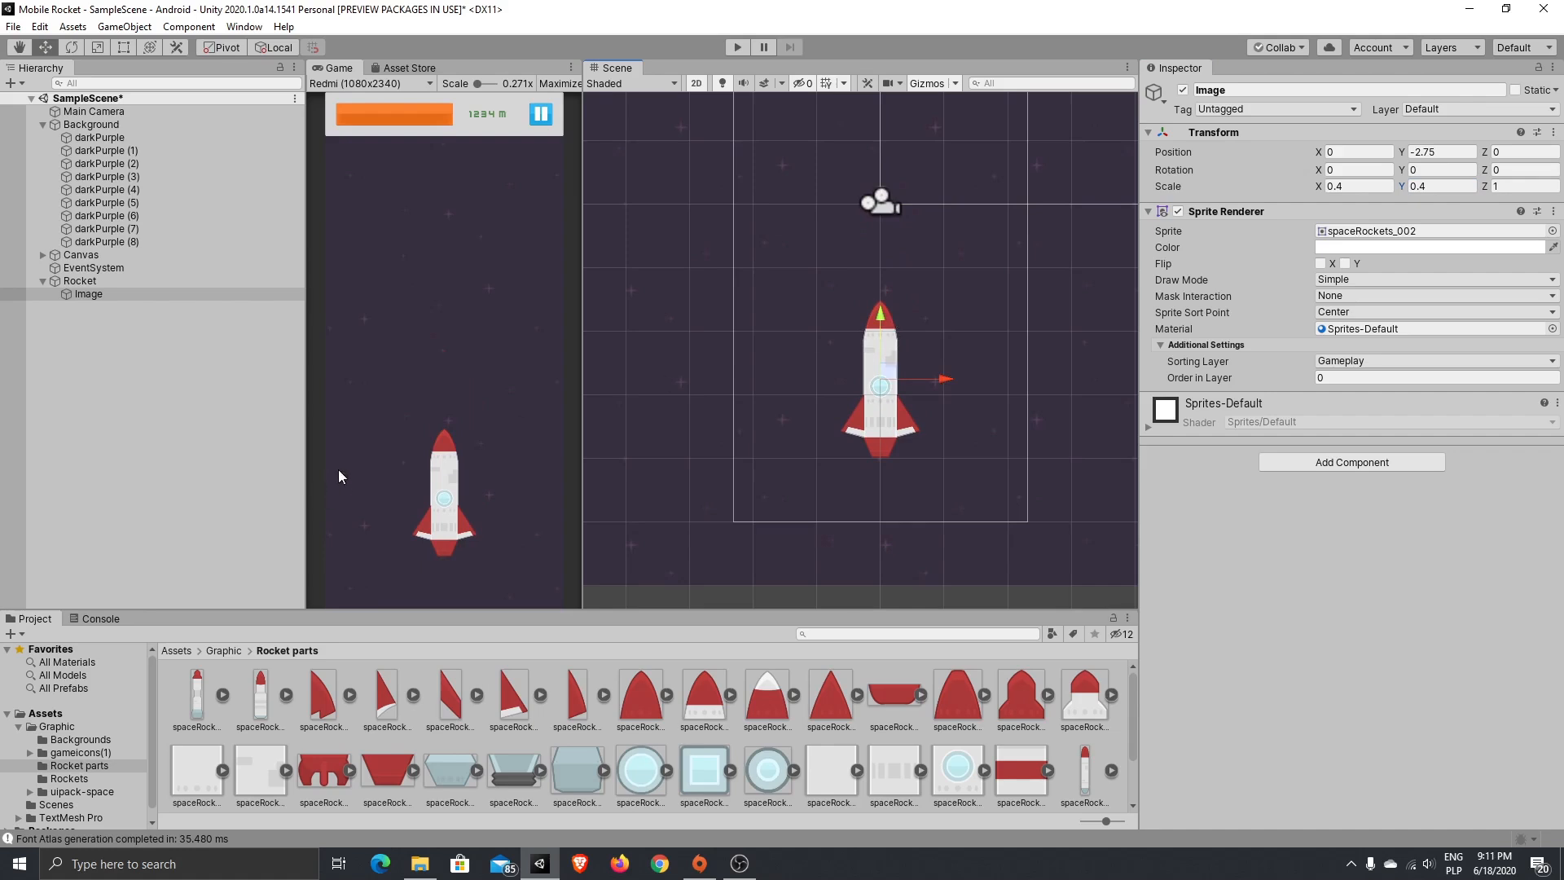
pyautogui.click(42, 281)
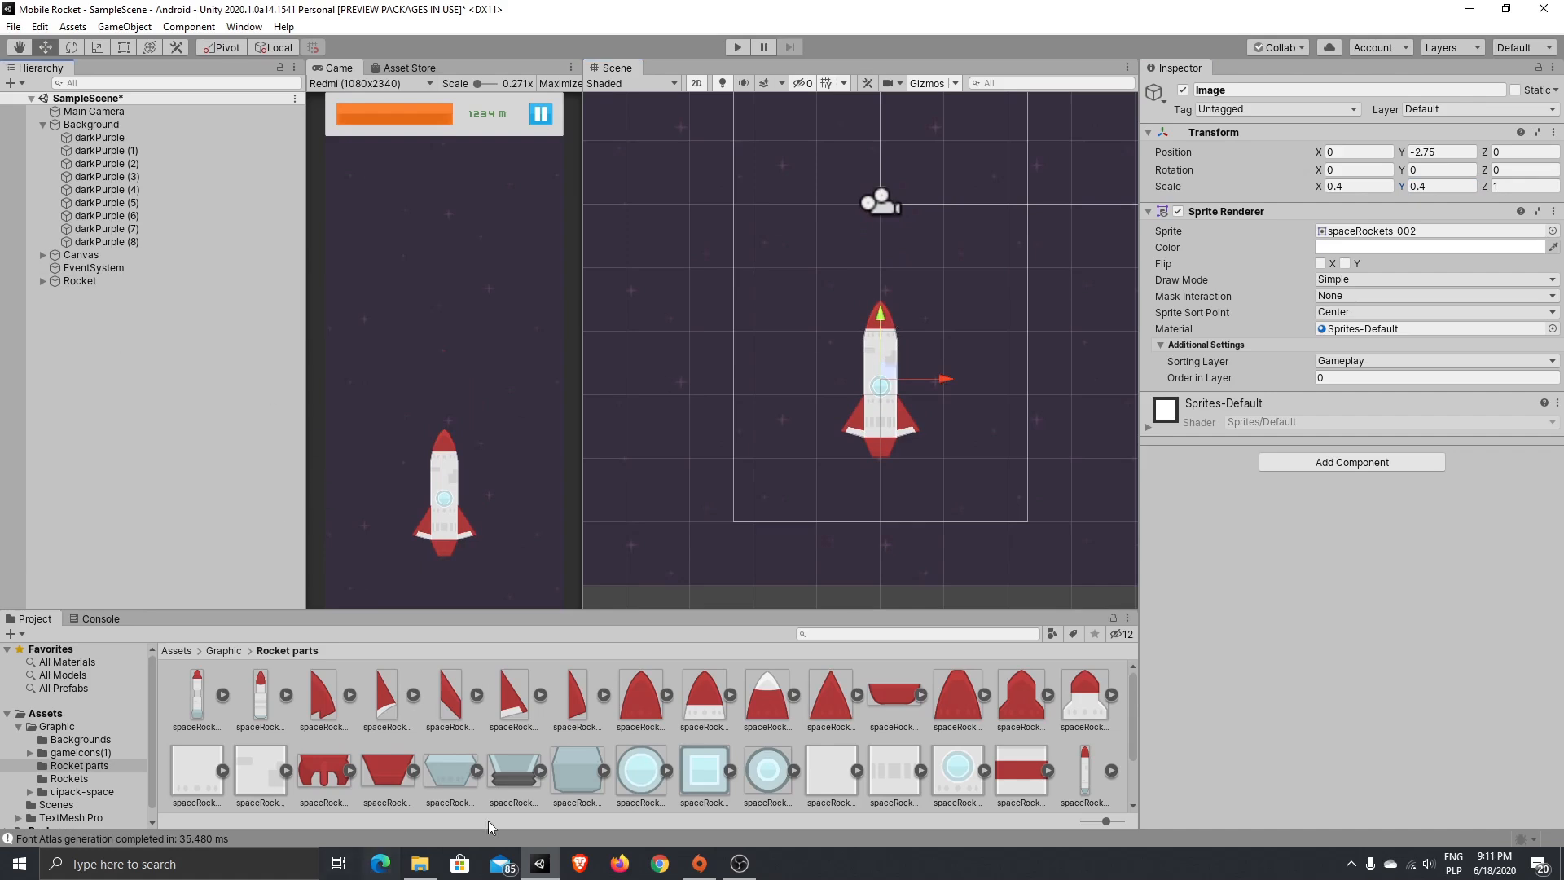
# - Switch to File Explorer and import the Meteors folder from mobile tut/spaceshooter/PNG into the project's Graphic folder
pyautogui.click(429, 870)
pyautogui.keyDown('ctrl'); pyautogui.click(774, 437); pyautogui.keyUp('ctrl')
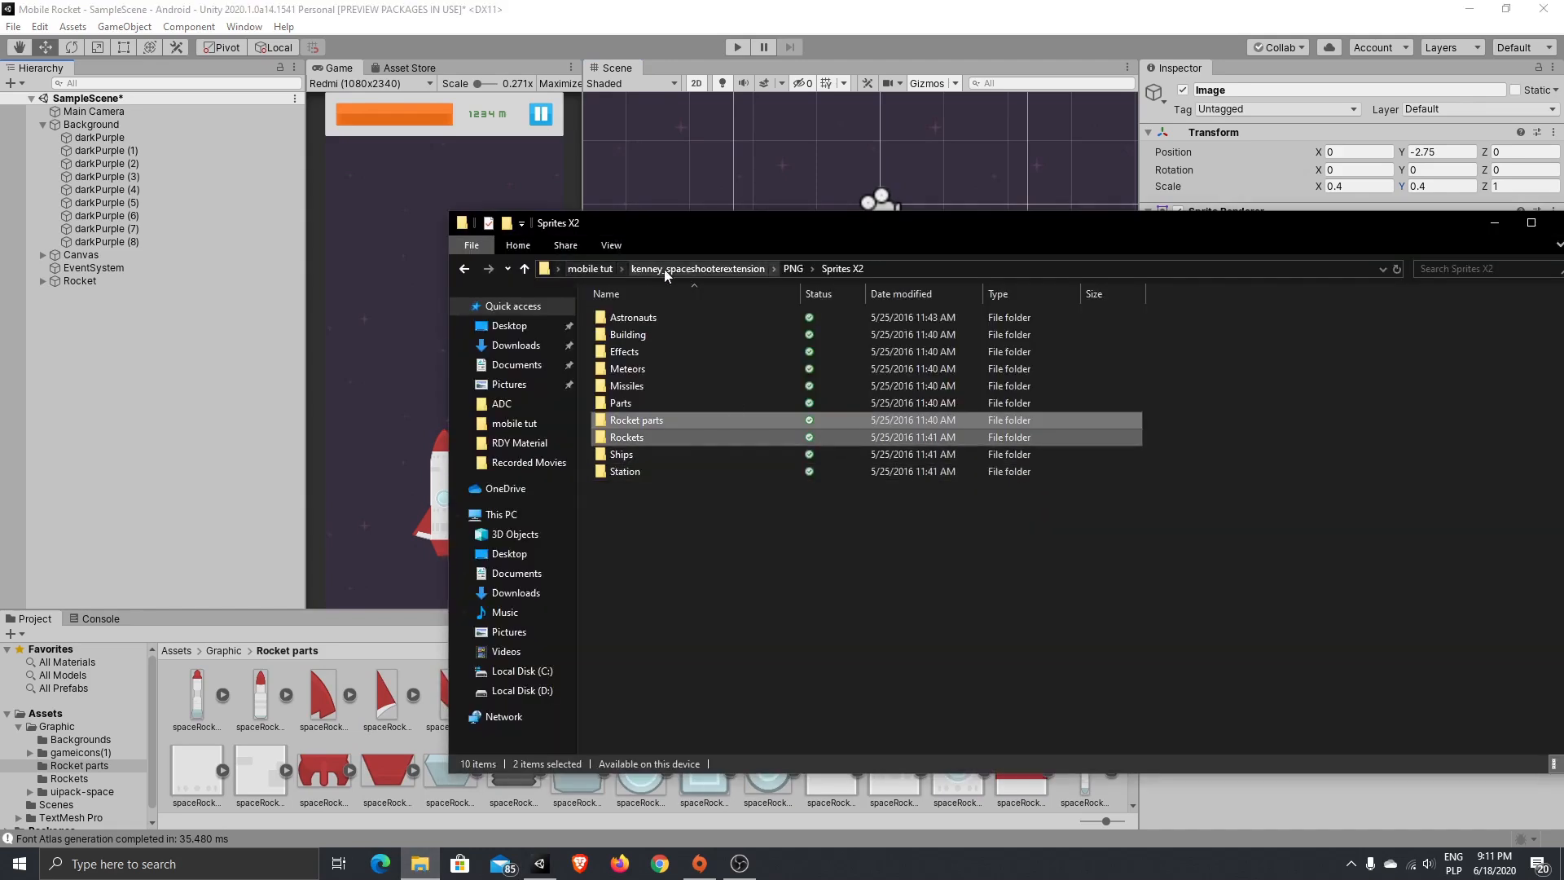
pyautogui.click(602, 269)
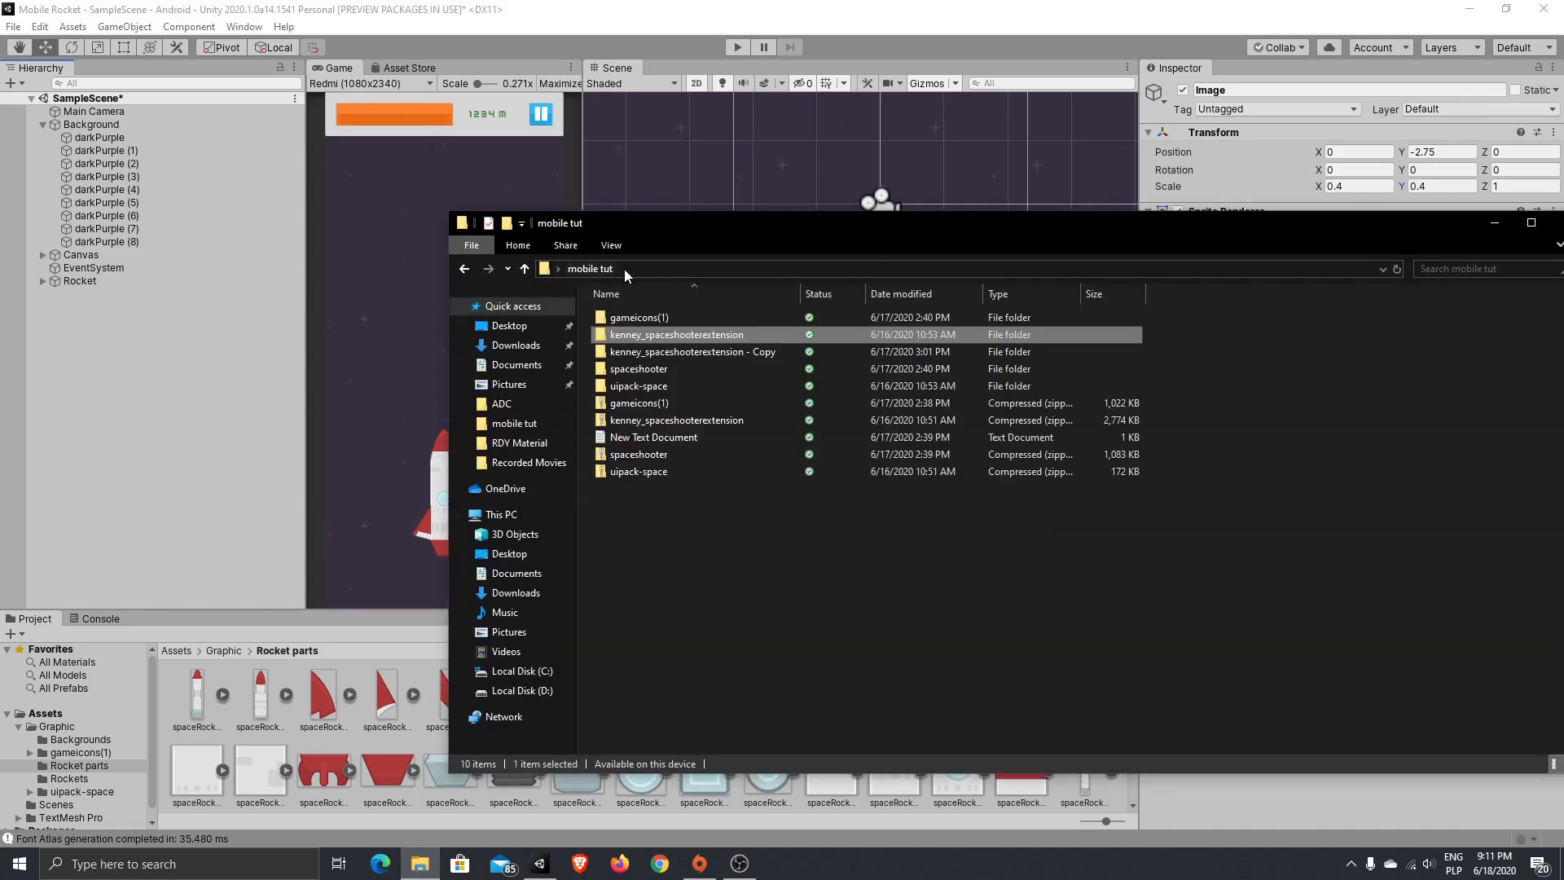
pyautogui.doubleClick(735, 375)
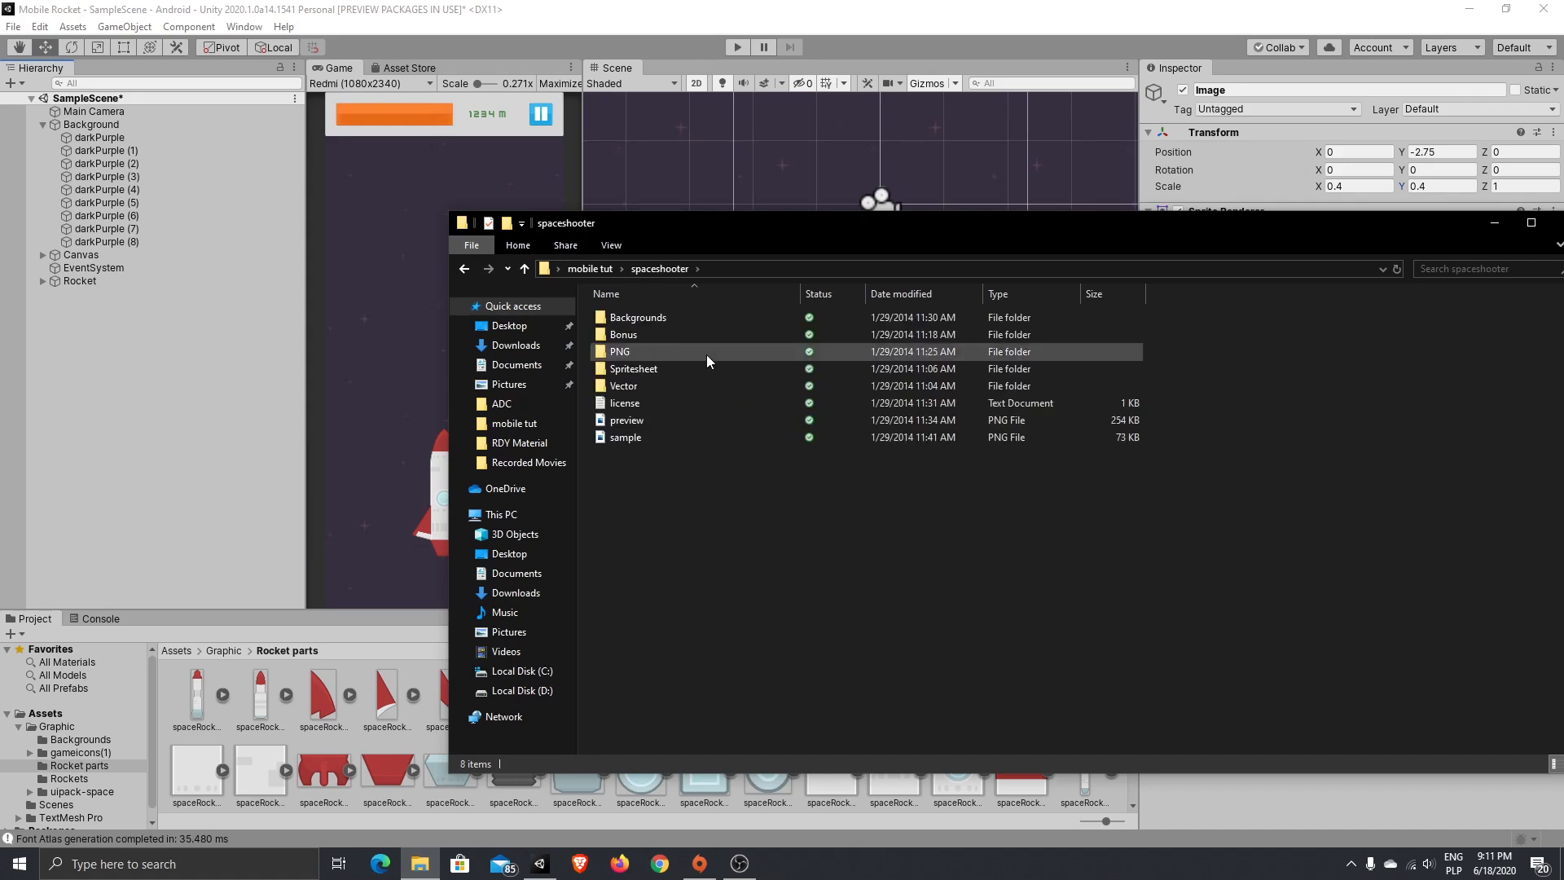
pyautogui.doubleClick(706, 353)
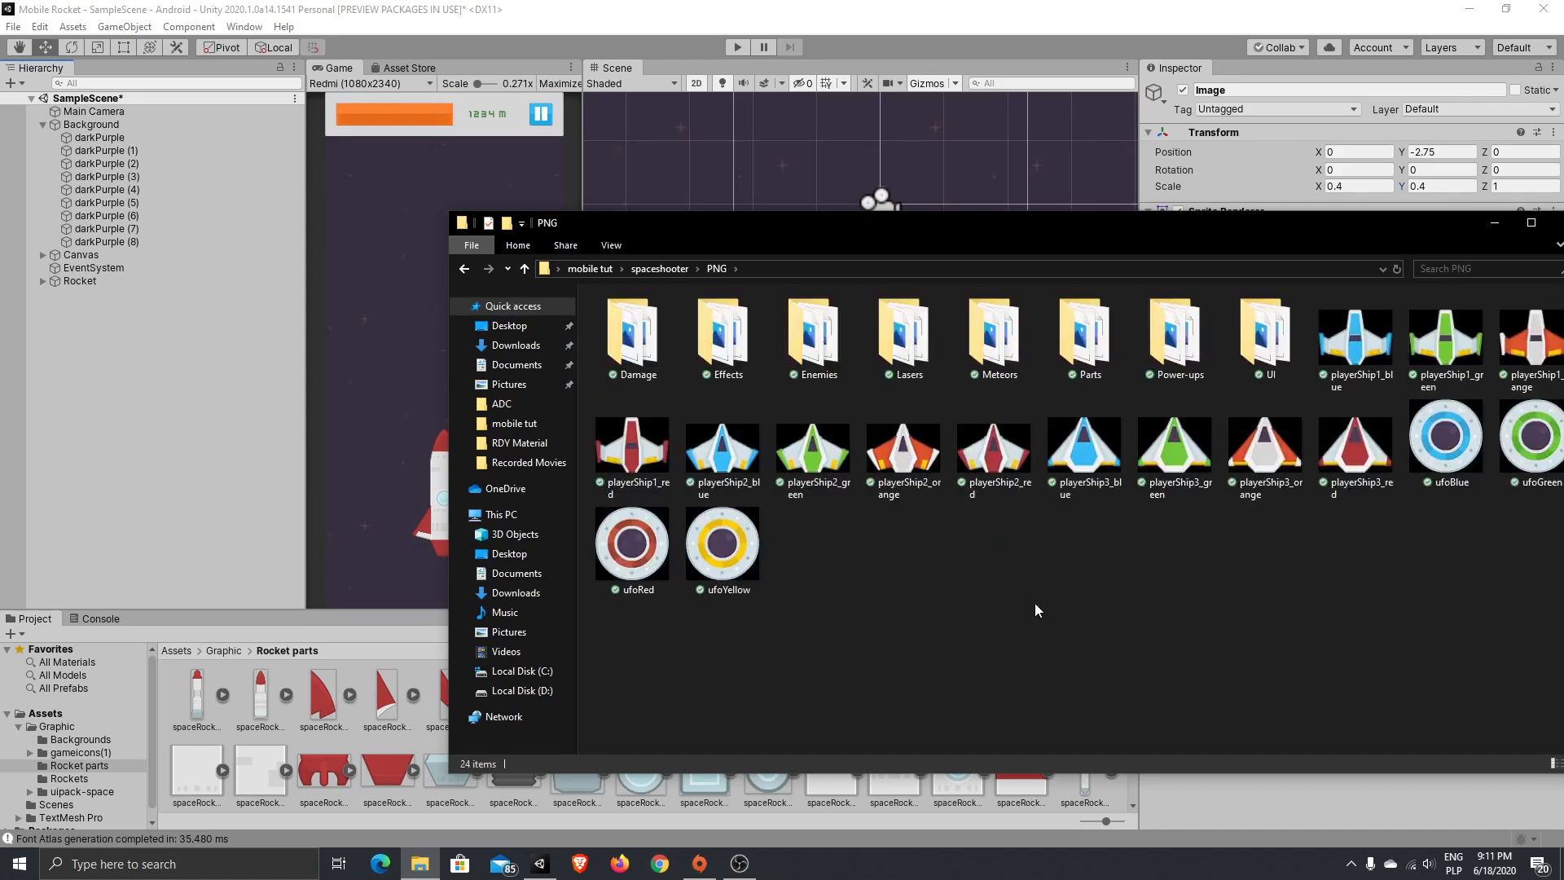
pyautogui.click(994, 335)
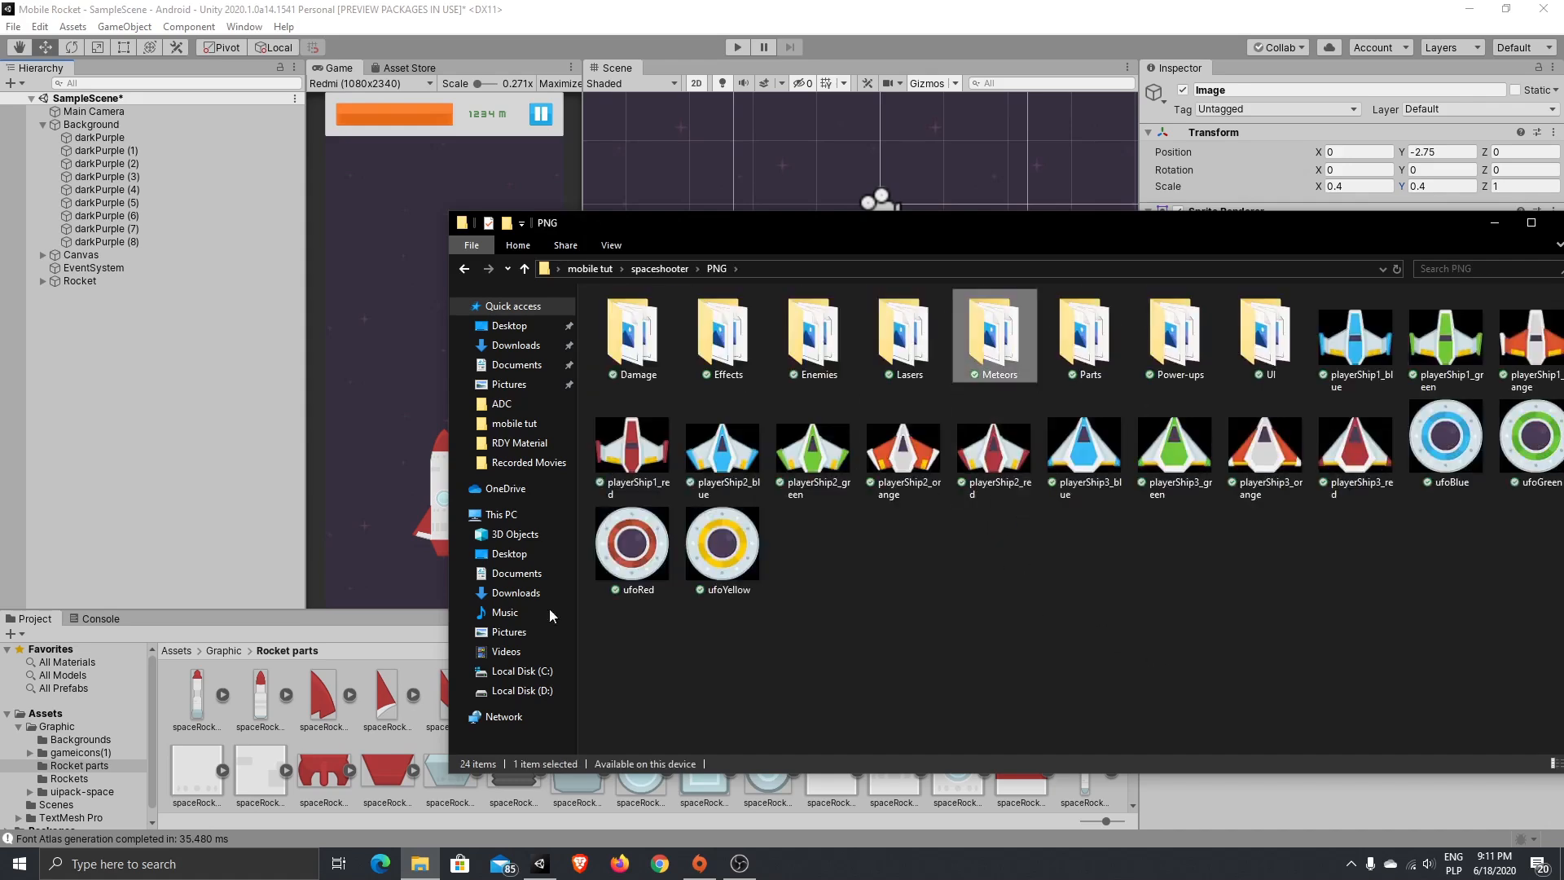
pyautogui.click(215, 650)
pyautogui.click(419, 863)
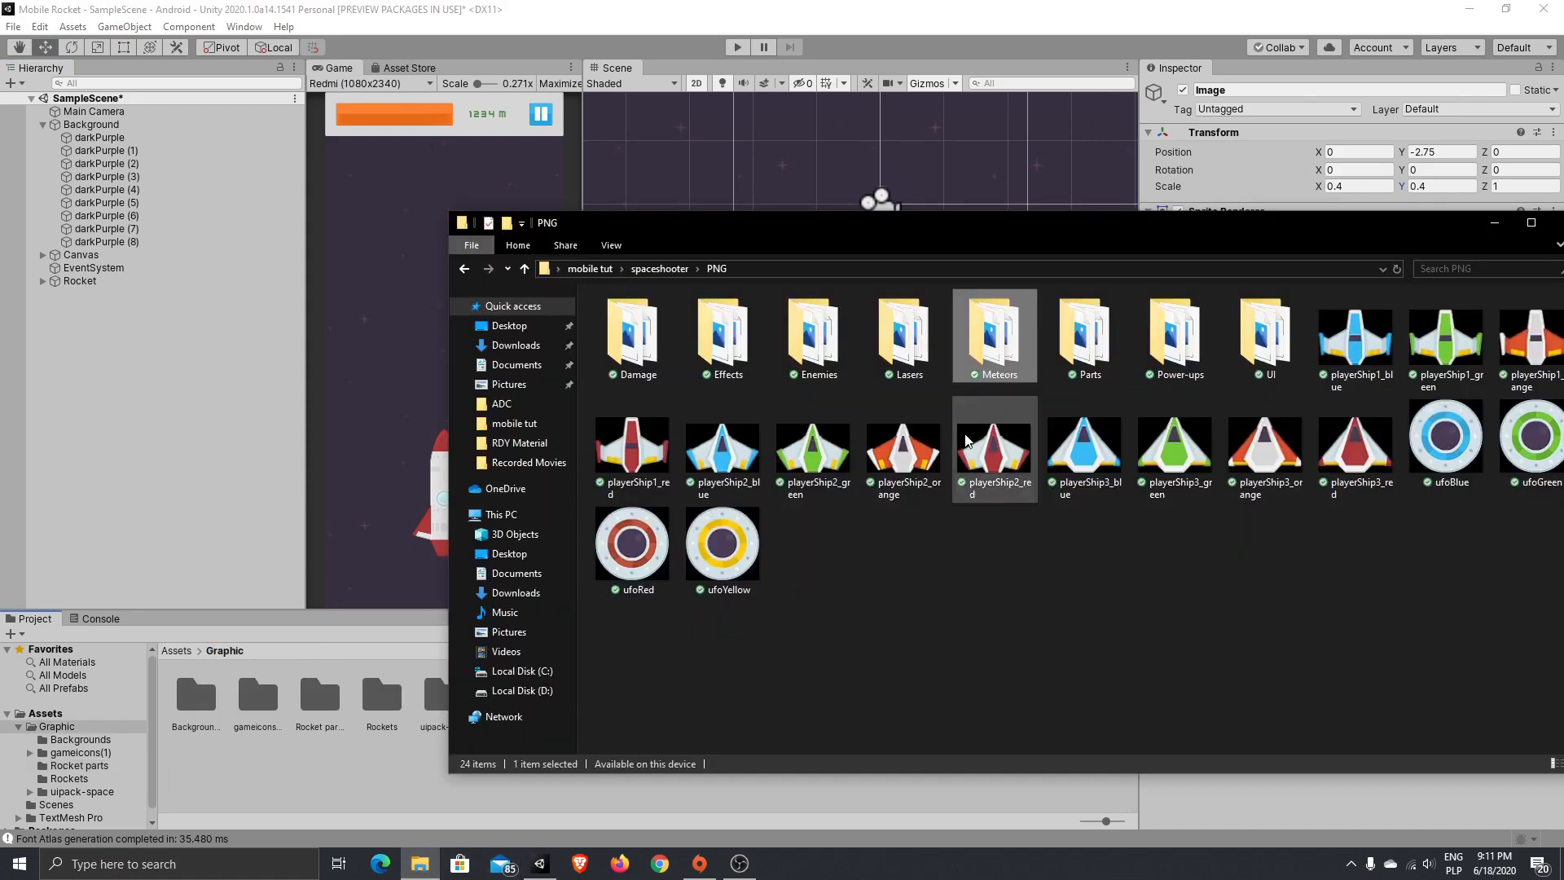
pyautogui.moveTo(990, 330); pyautogui.dragTo(369, 762)
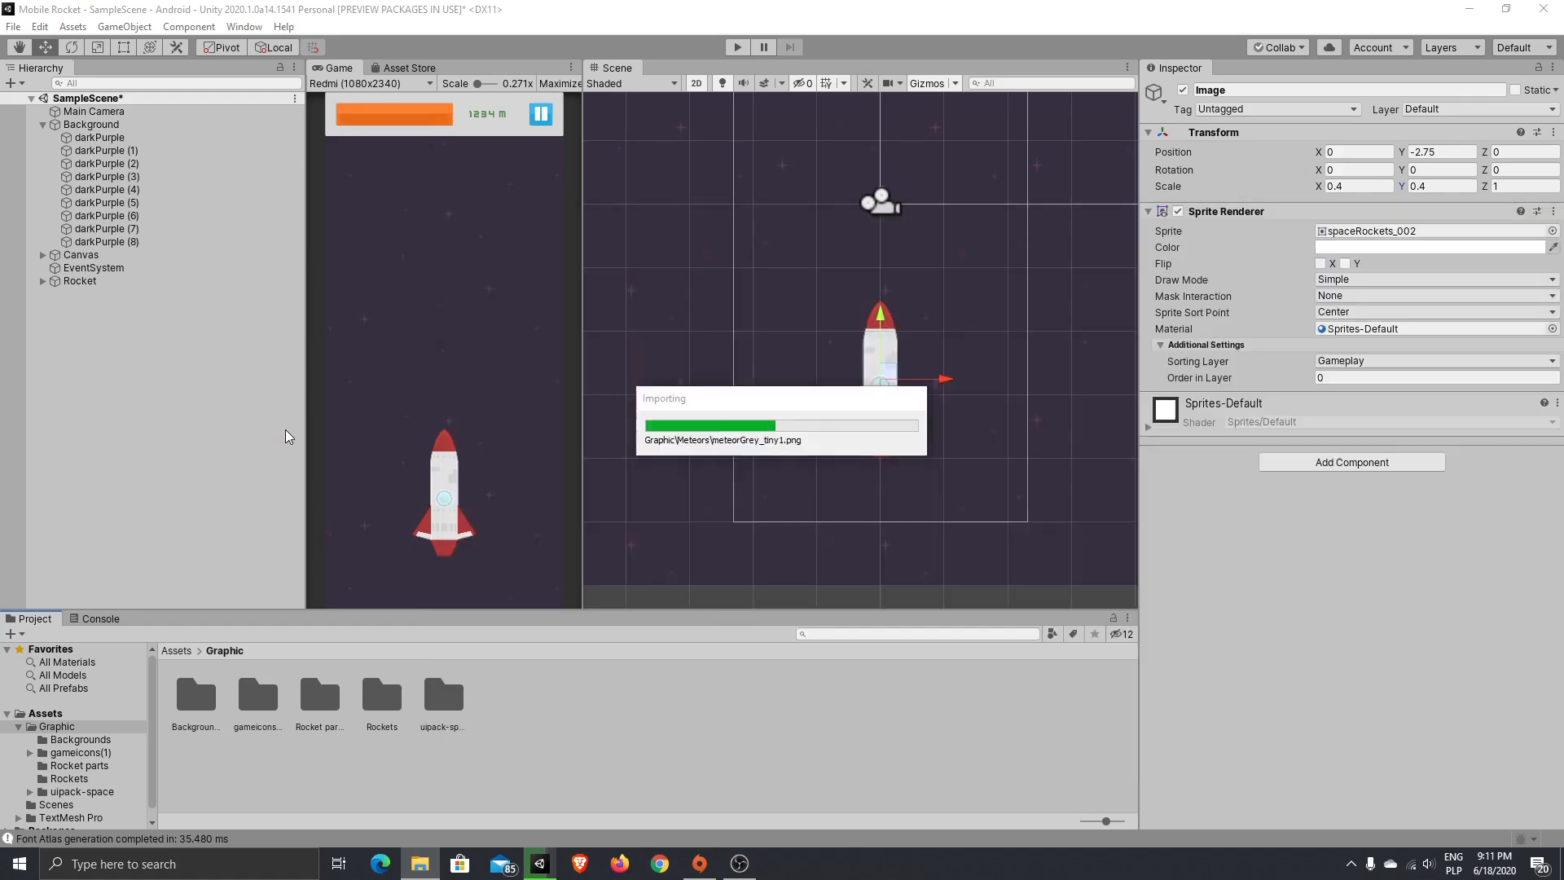
# - Open the imported Meteors folder within the project's Graphic assets
pyautogui.doubleClick(503, 703)
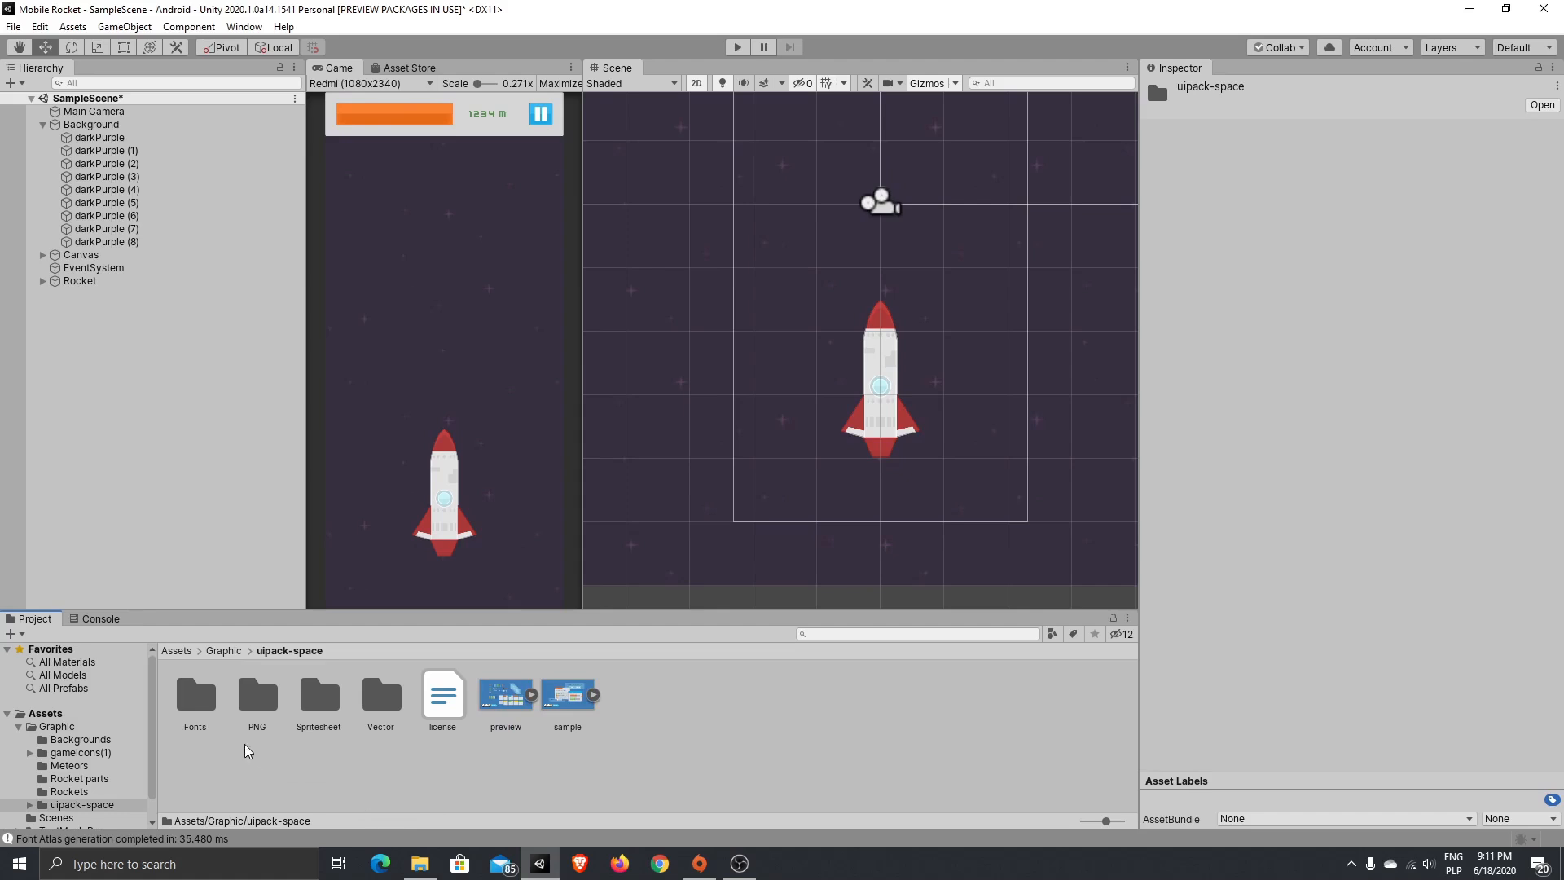
pyautogui.doubleClick(258, 694)
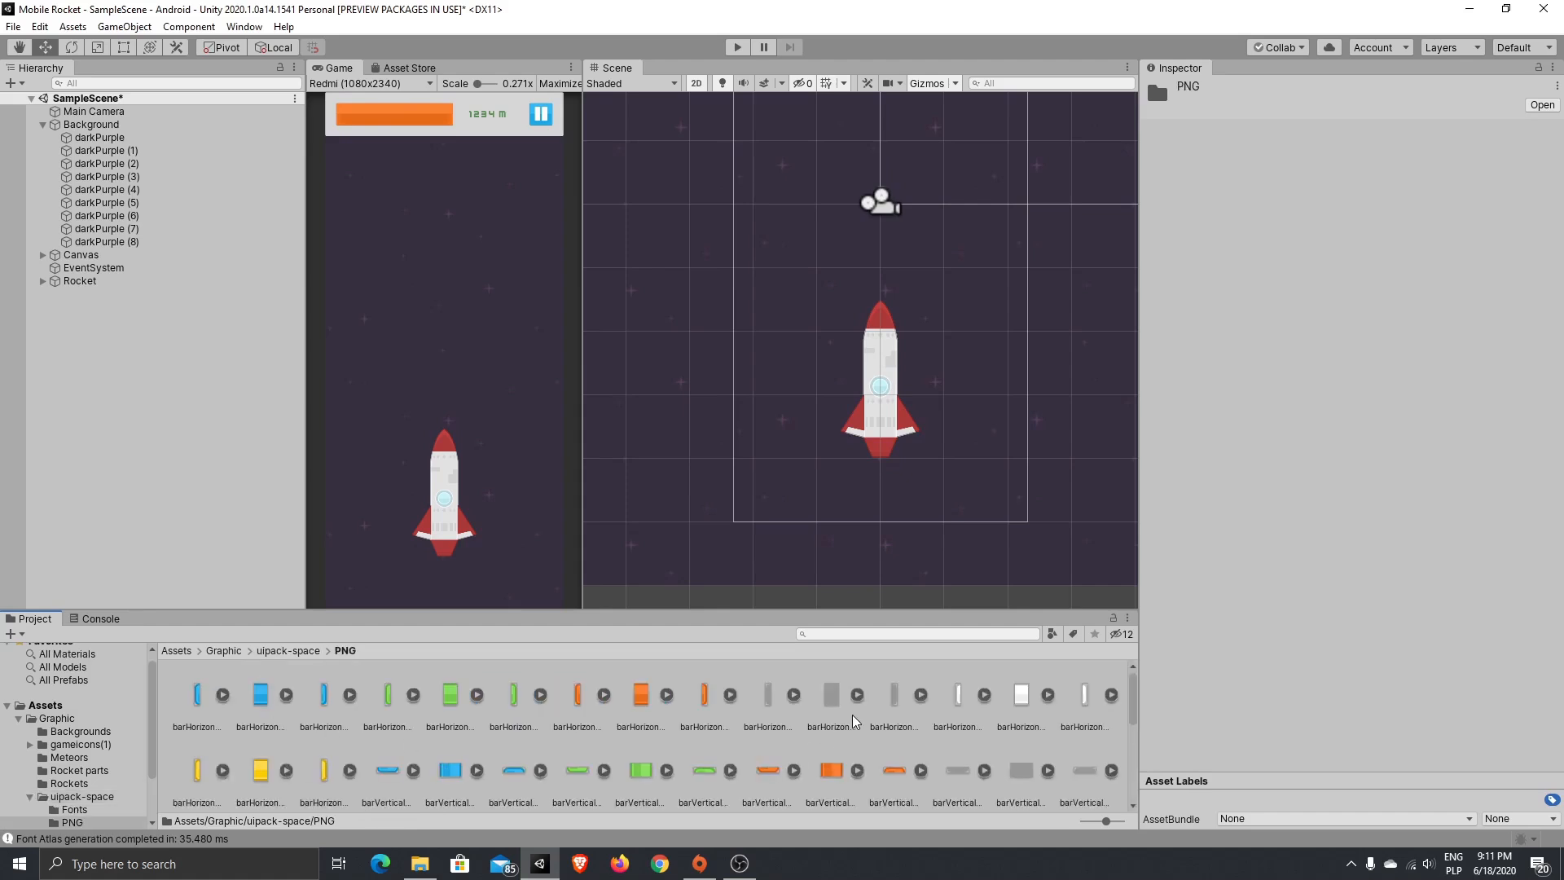
pyautogui.scroll(-5, 853, 722)
pyautogui.scroll(5, 853, 722)
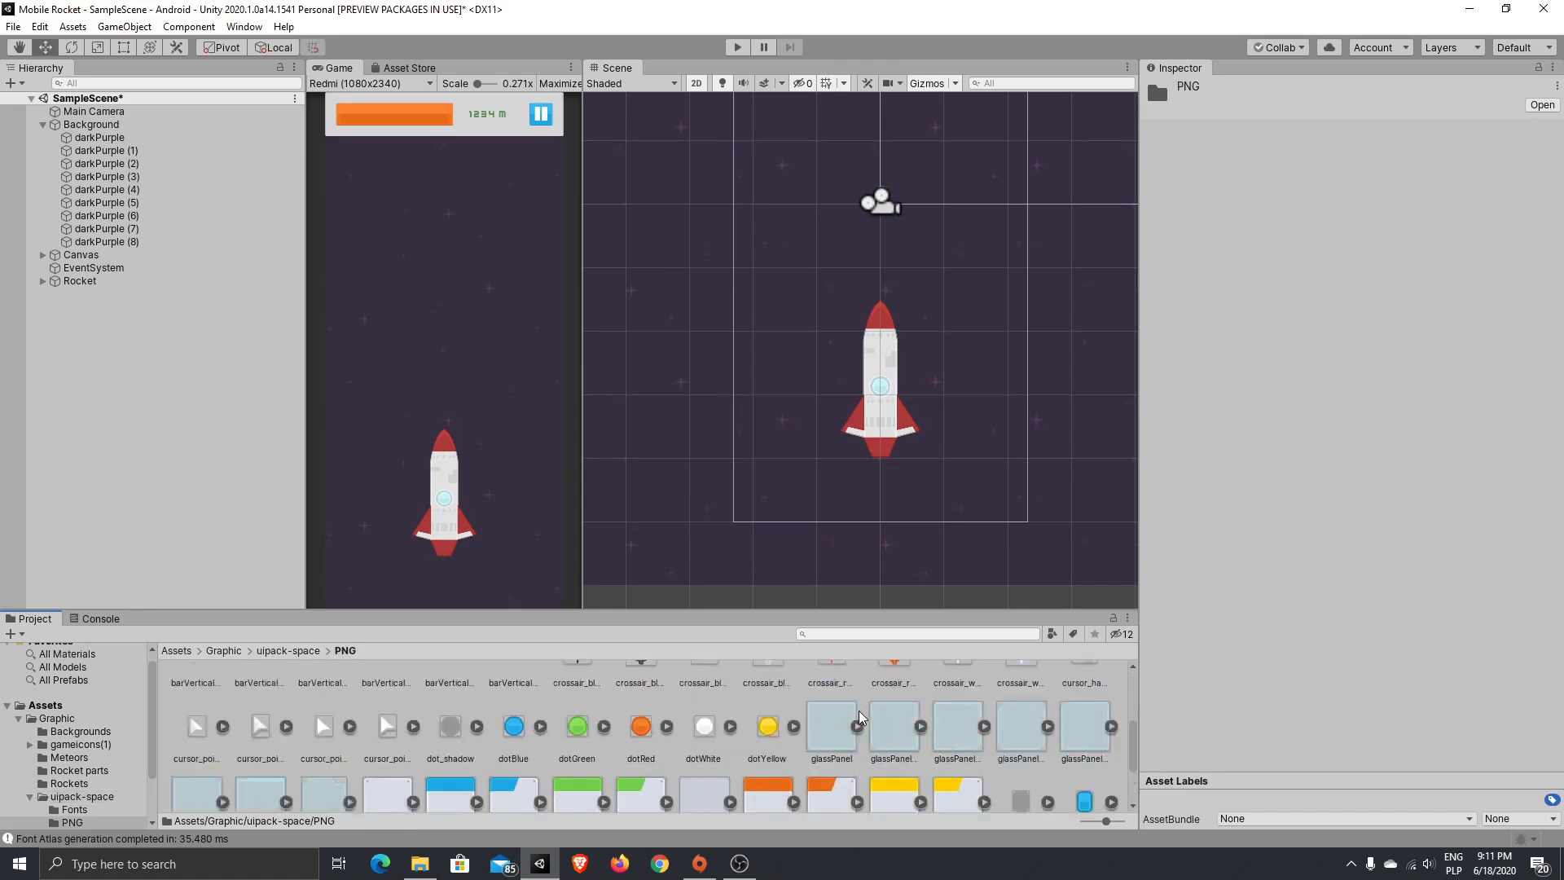
pyautogui.click(90, 782)
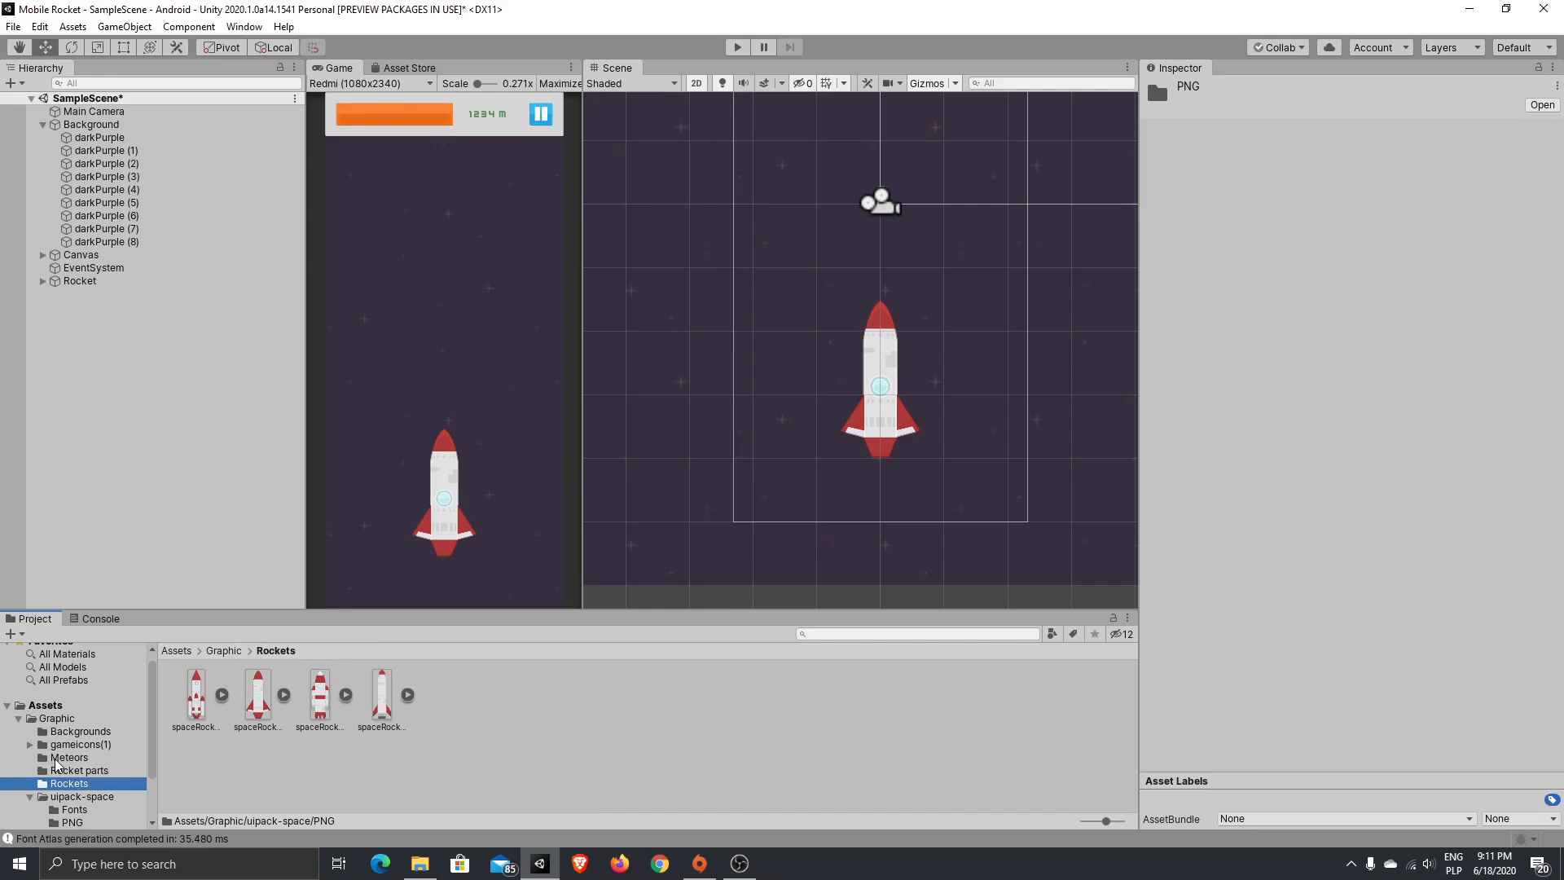
pyautogui.click(68, 757)
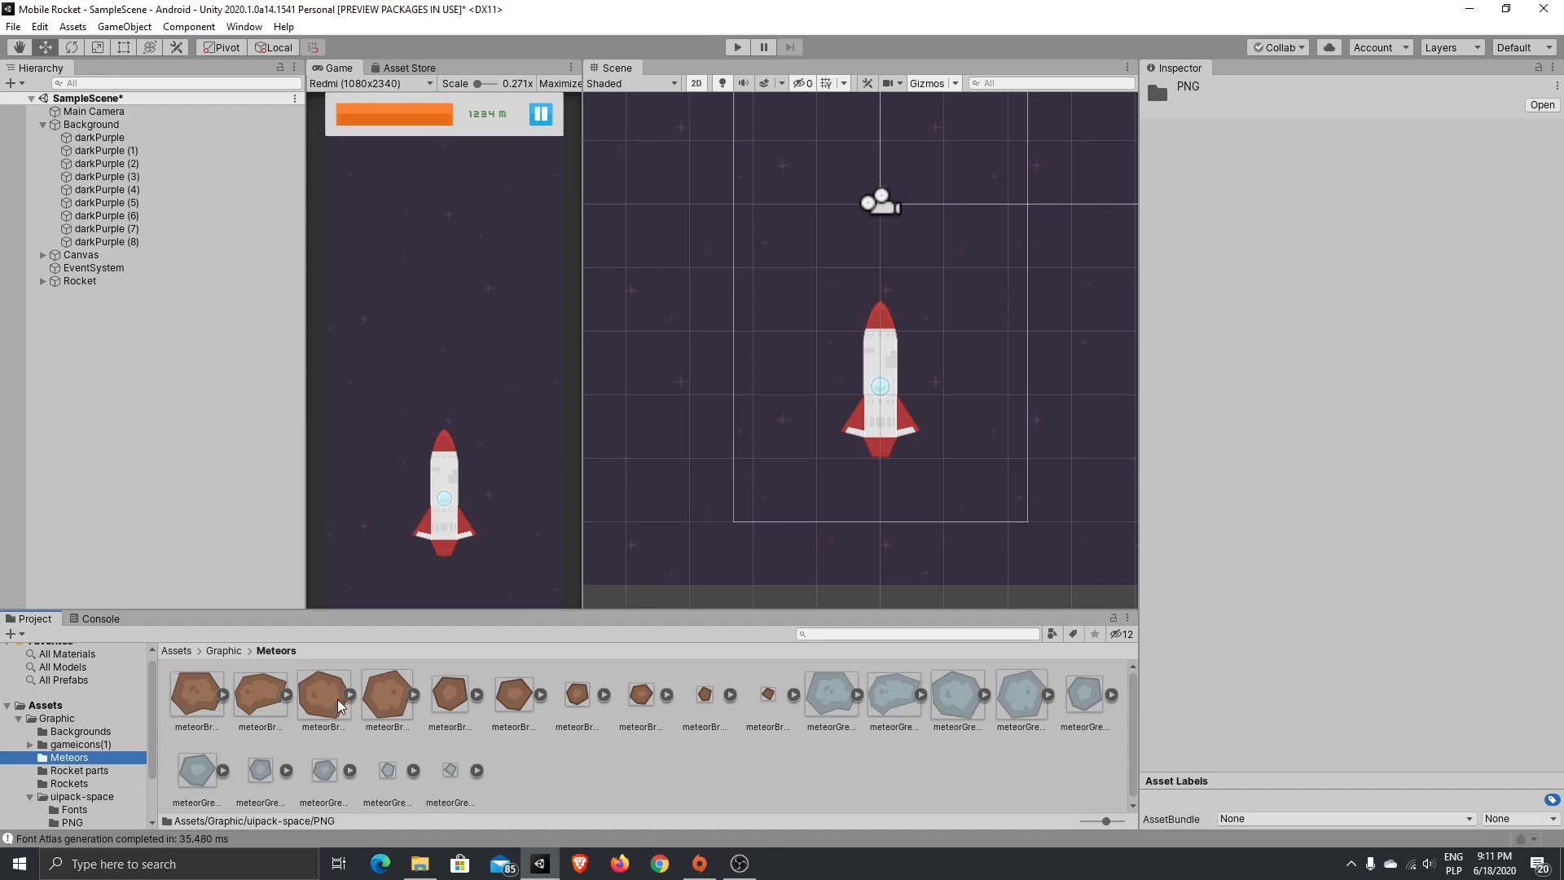
# - Create an empty game object at the root of the scene and name it Ground
pyautogui.rightClick(196, 367)
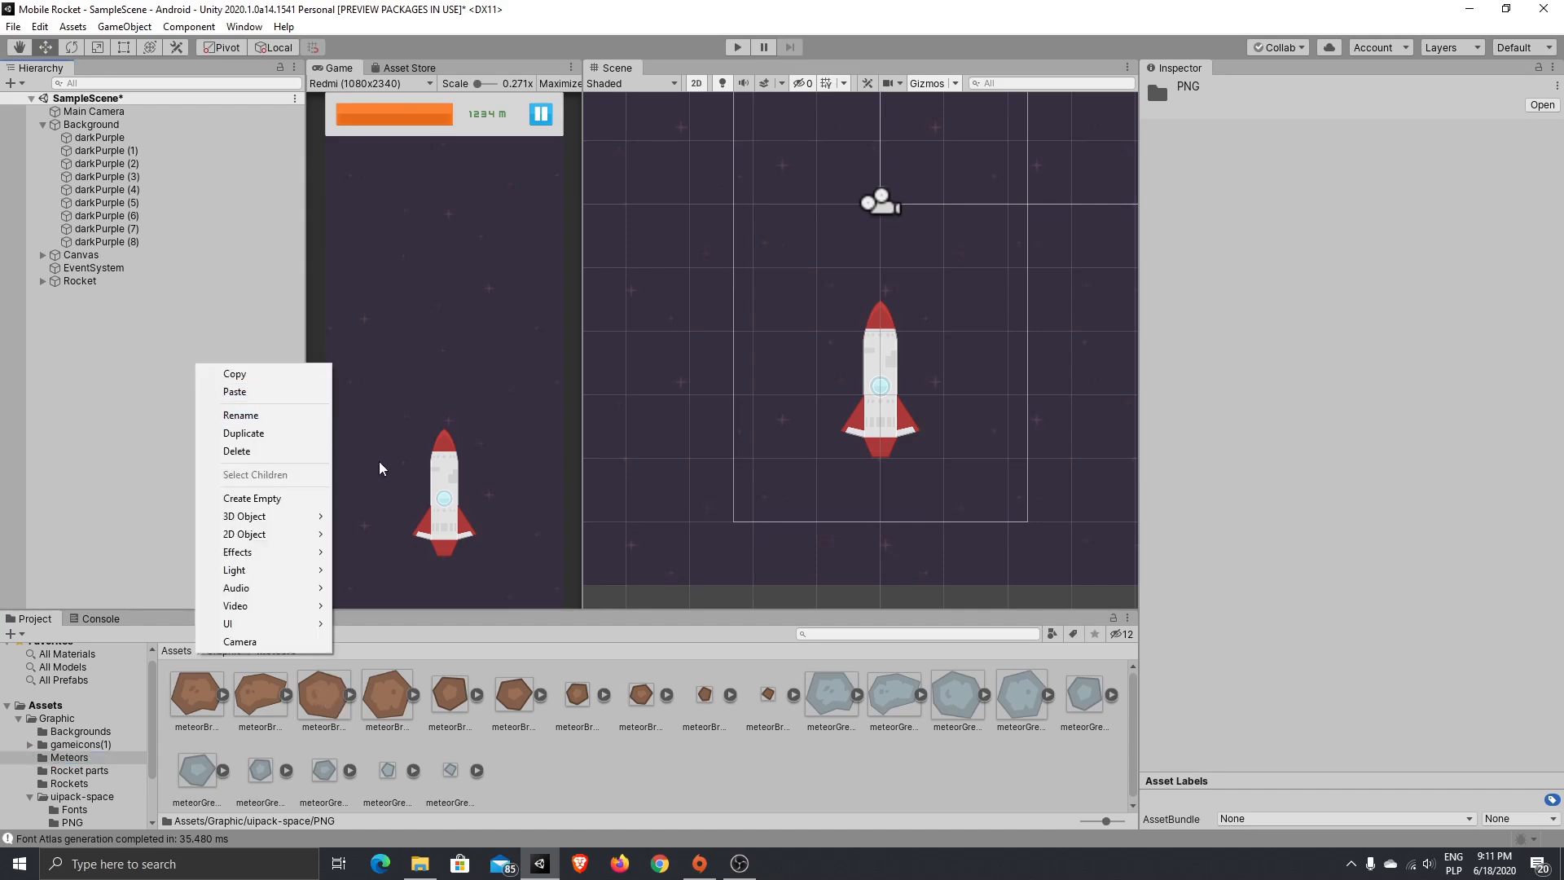
pyautogui.click(295, 498)
pyautogui.rightClick(115, 297)
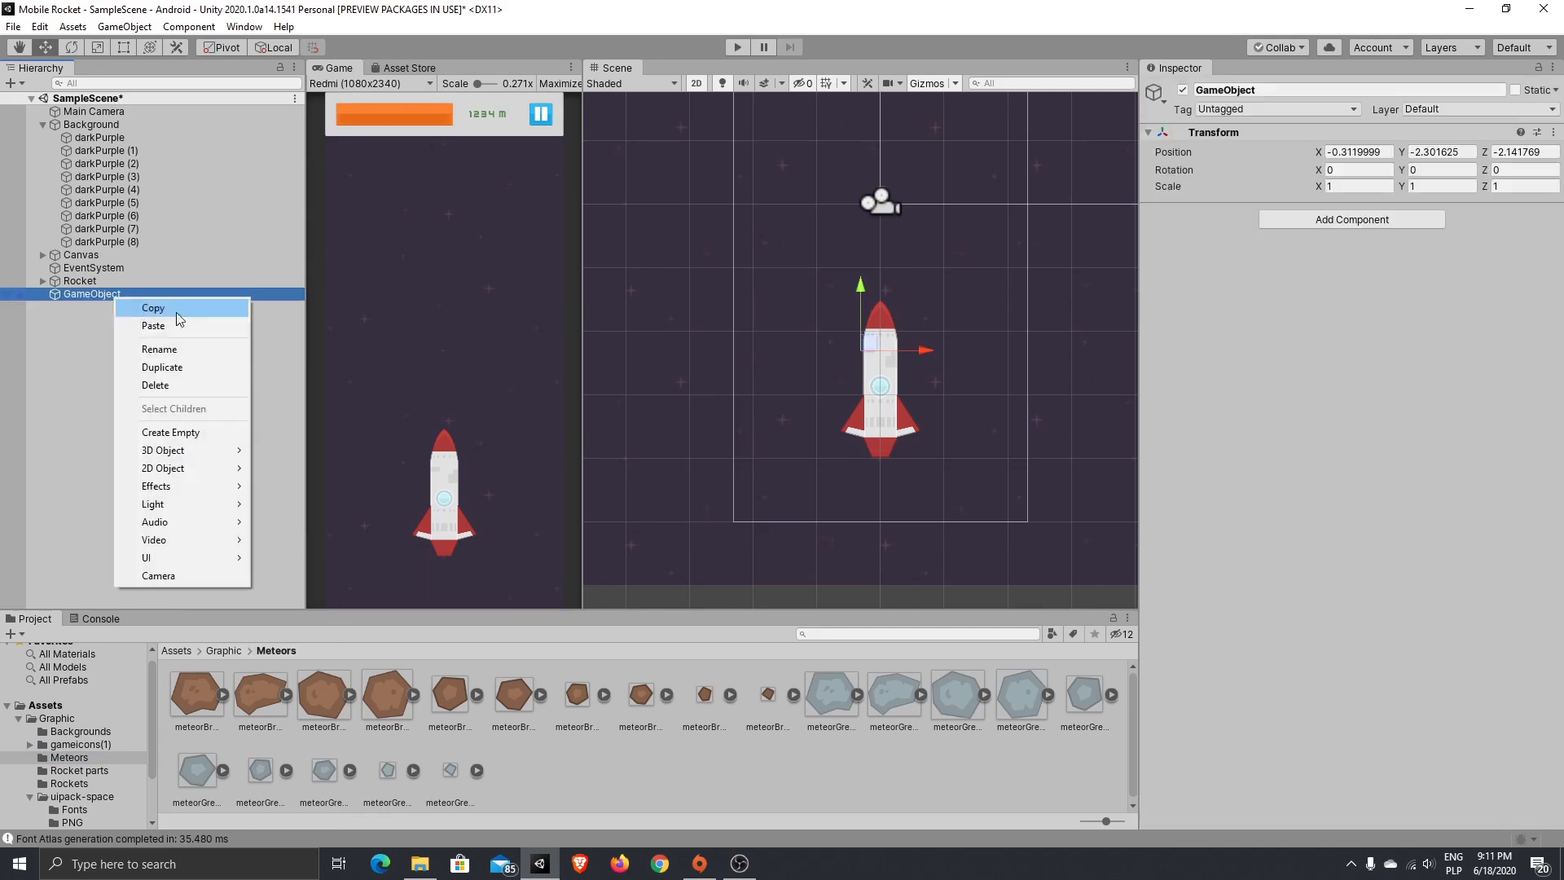
pyautogui.click(196, 350)
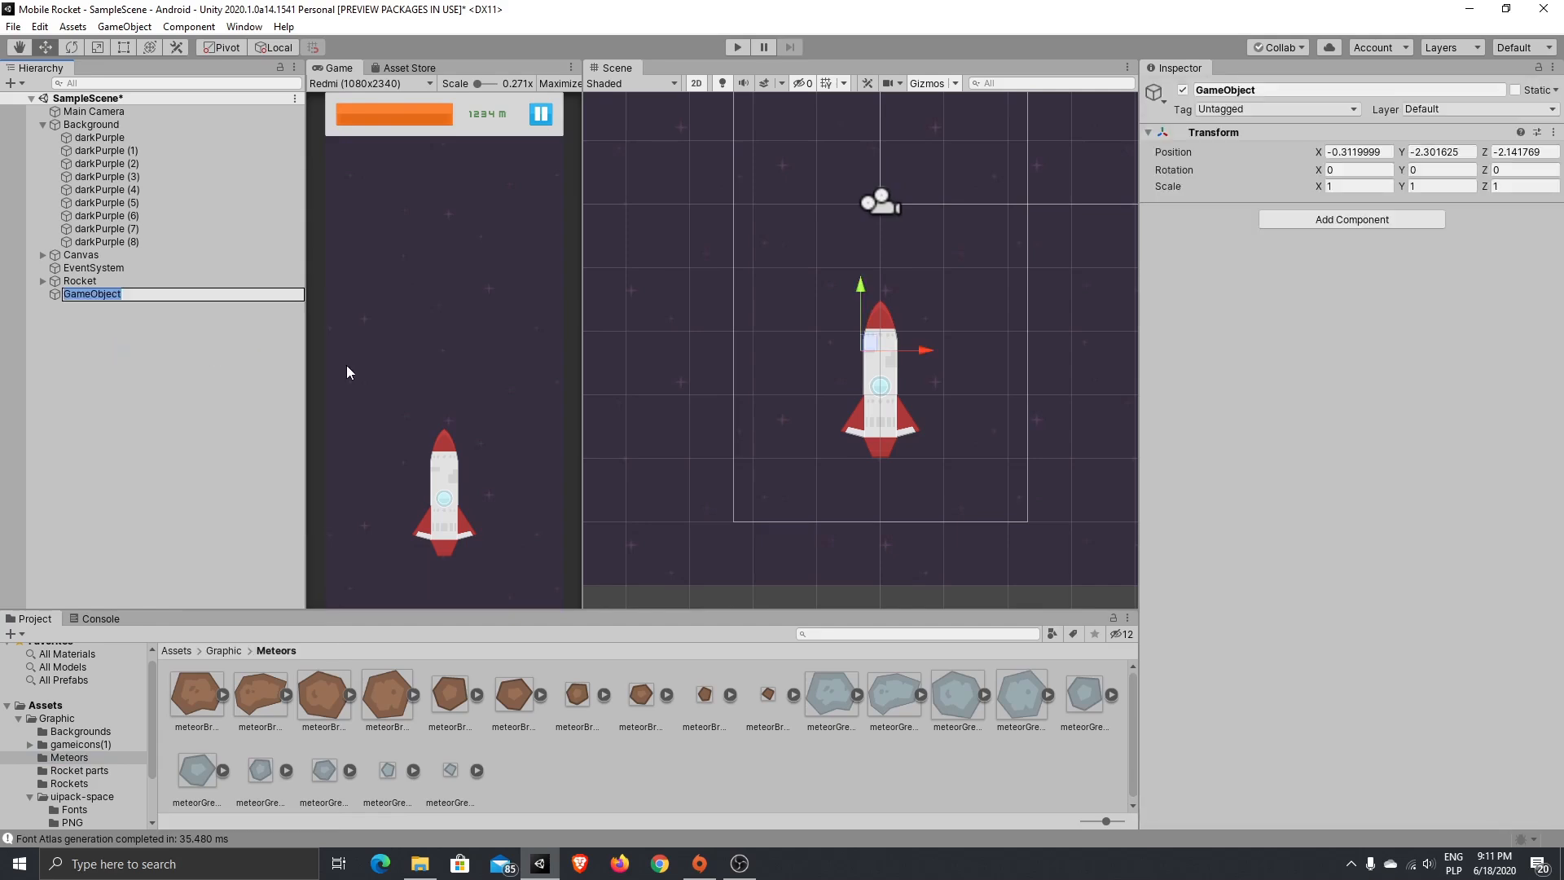
pyautogui.write('Ground')
pyautogui.press('Return')
# - Add the meteorBrown_big3 sprite as a child of Ground and assign it to the Enviroment sorting layer
pyautogui.moveTo(361, 711); pyautogui.dragTo(104, 295)
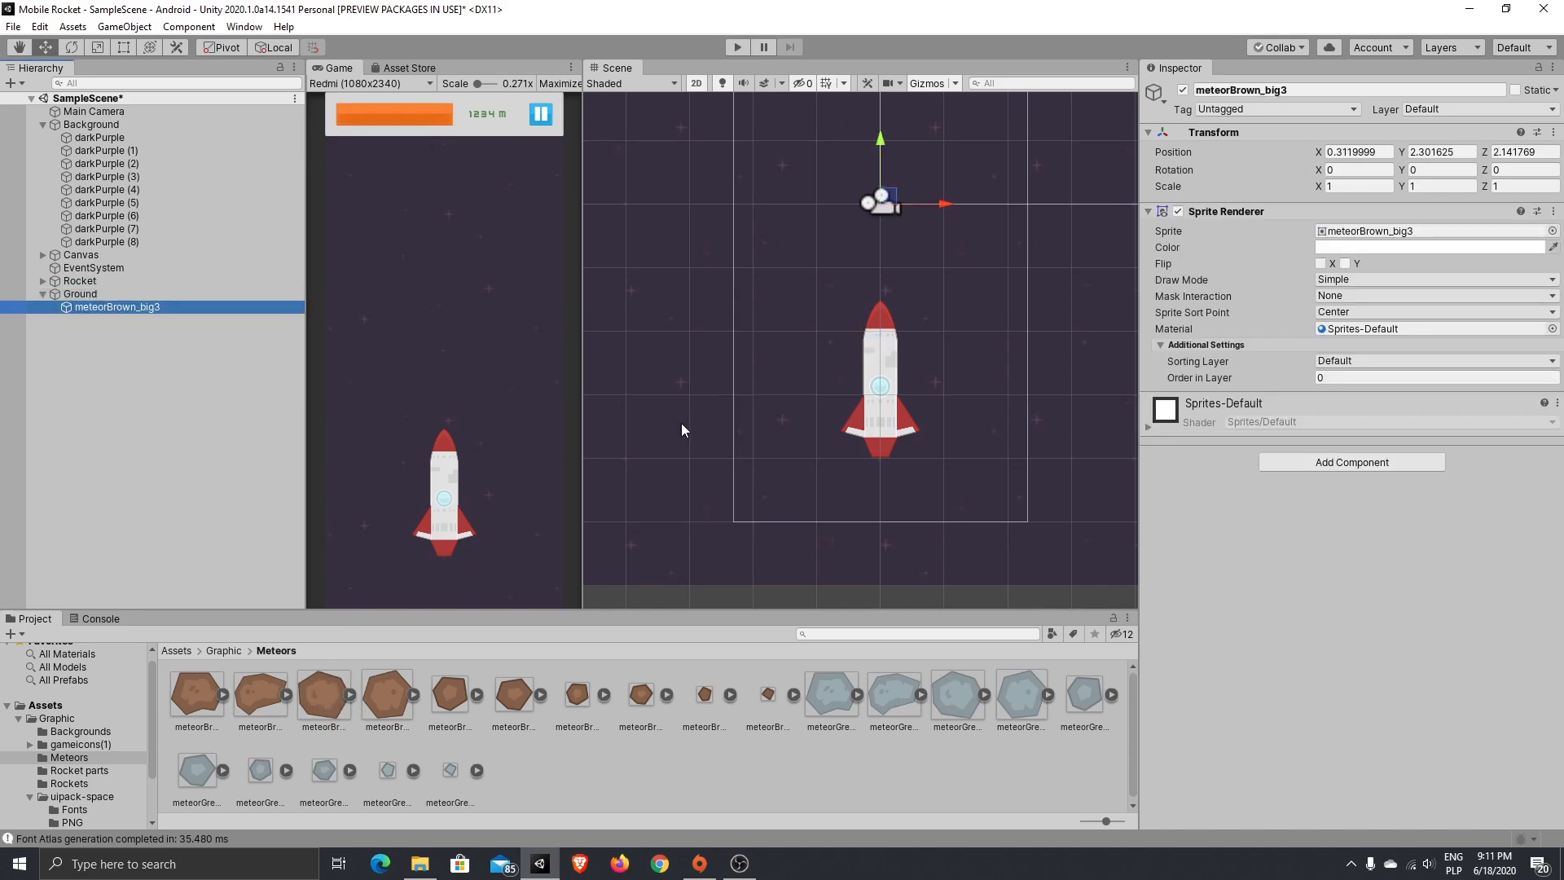
pyautogui.click(1366, 360)
pyautogui.click(1384, 418)
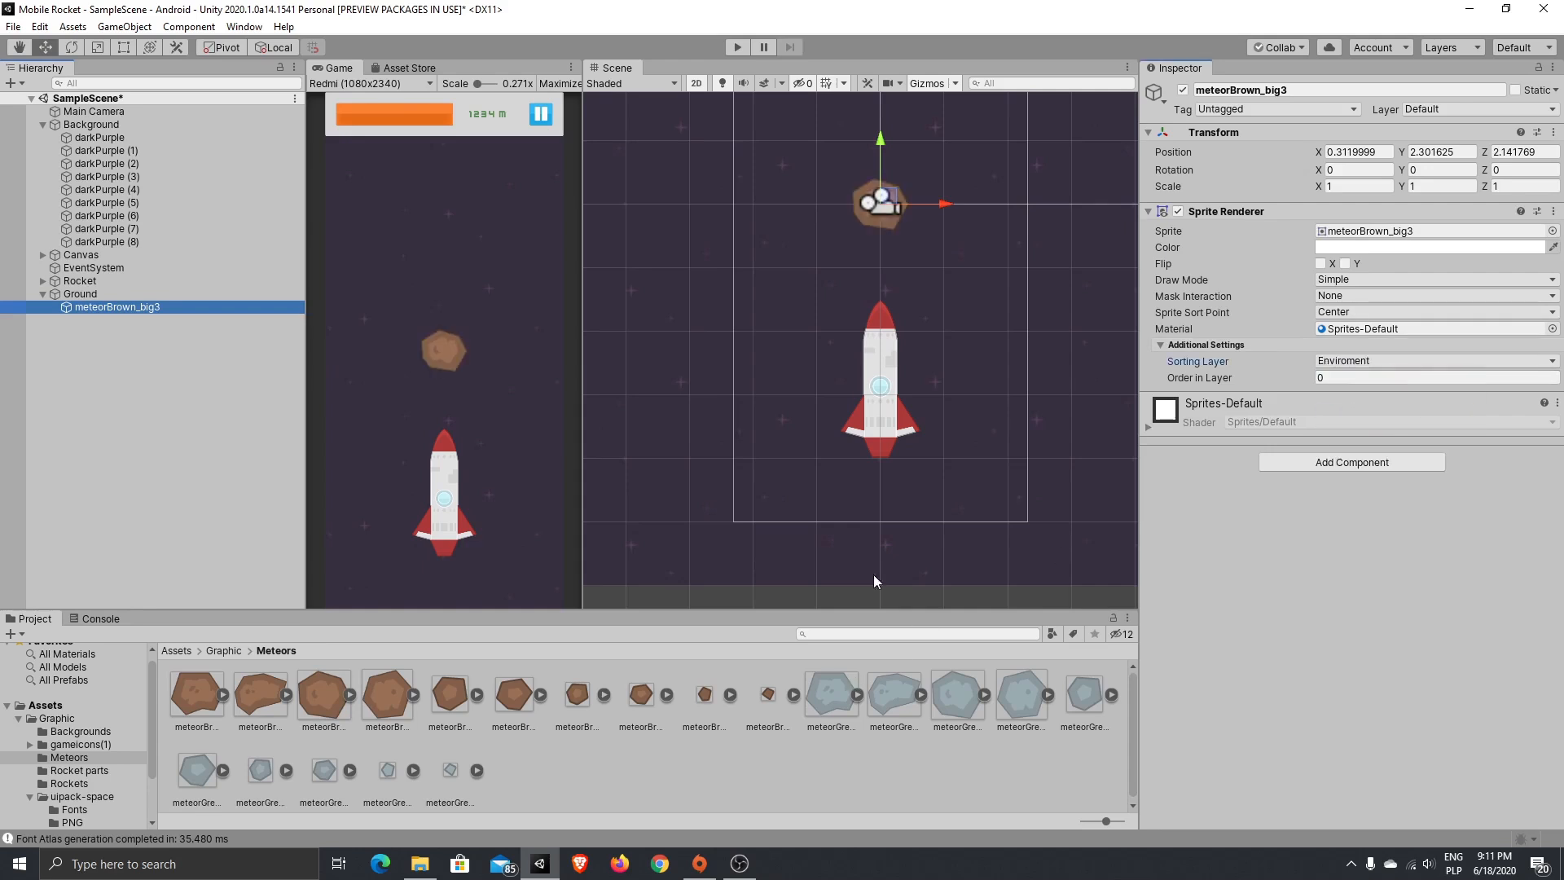
# - Reset the transforms of the meteorBrown_big3 sprite and its parent Ground object
pyautogui.moveTo(883, 139); pyautogui.dragTo(865, 431)
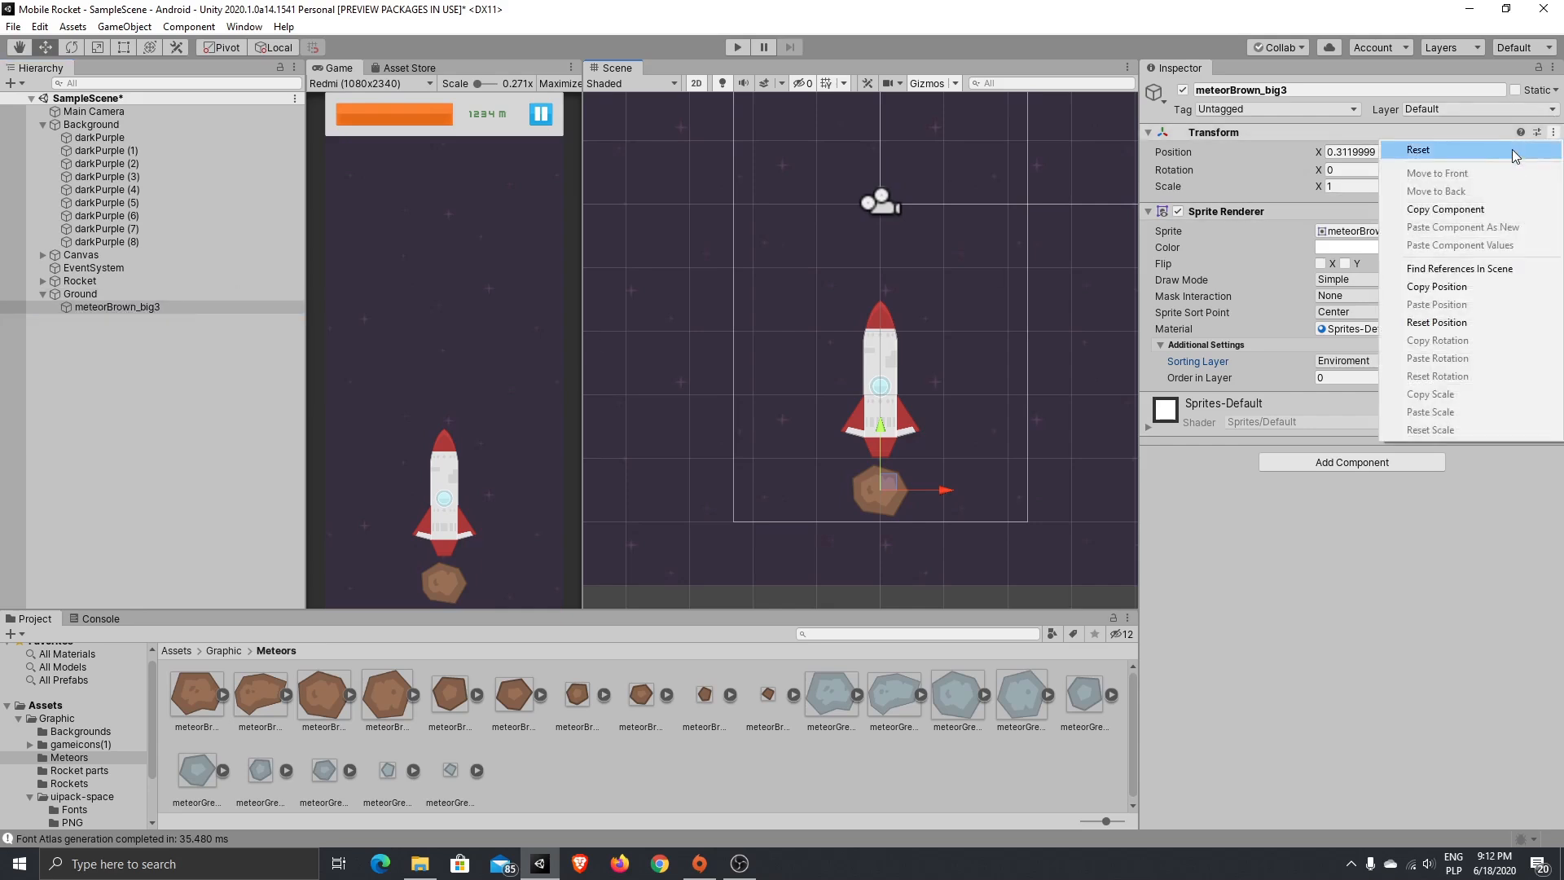
pyautogui.click(1514, 150)
pyautogui.click(228, 293)
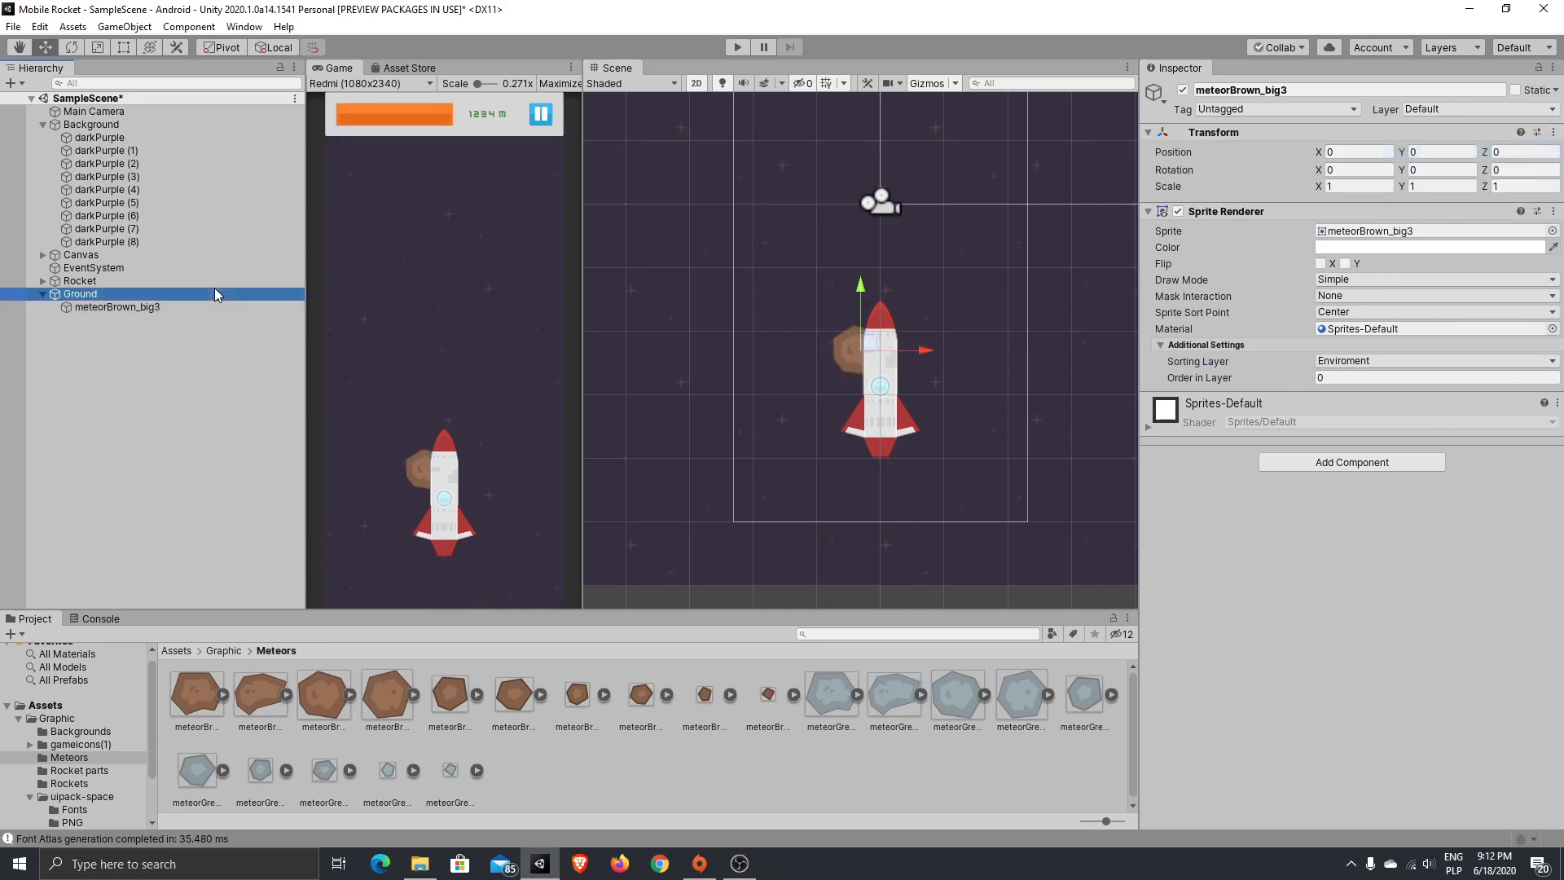
pyautogui.click(861, 285)
pyautogui.click(1554, 132)
pyautogui.click(1517, 150)
# - Set the Y position of the Image object under Rocket to 0
pyautogui.click(124, 280)
pyautogui.press('Right')
pyautogui.click(90, 297)
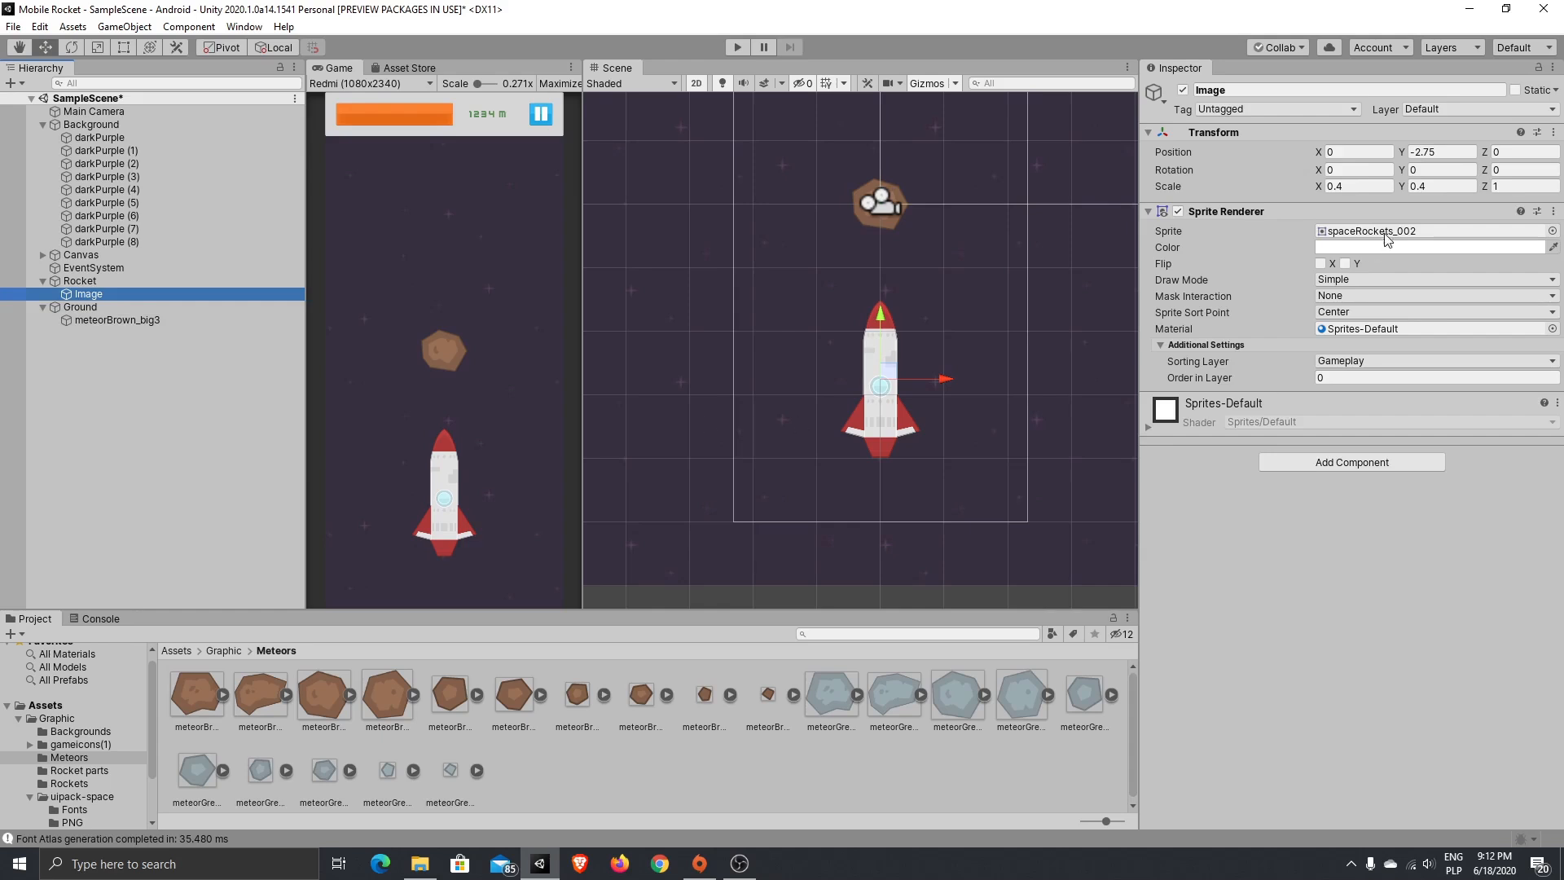
pyautogui.click(1442, 151)
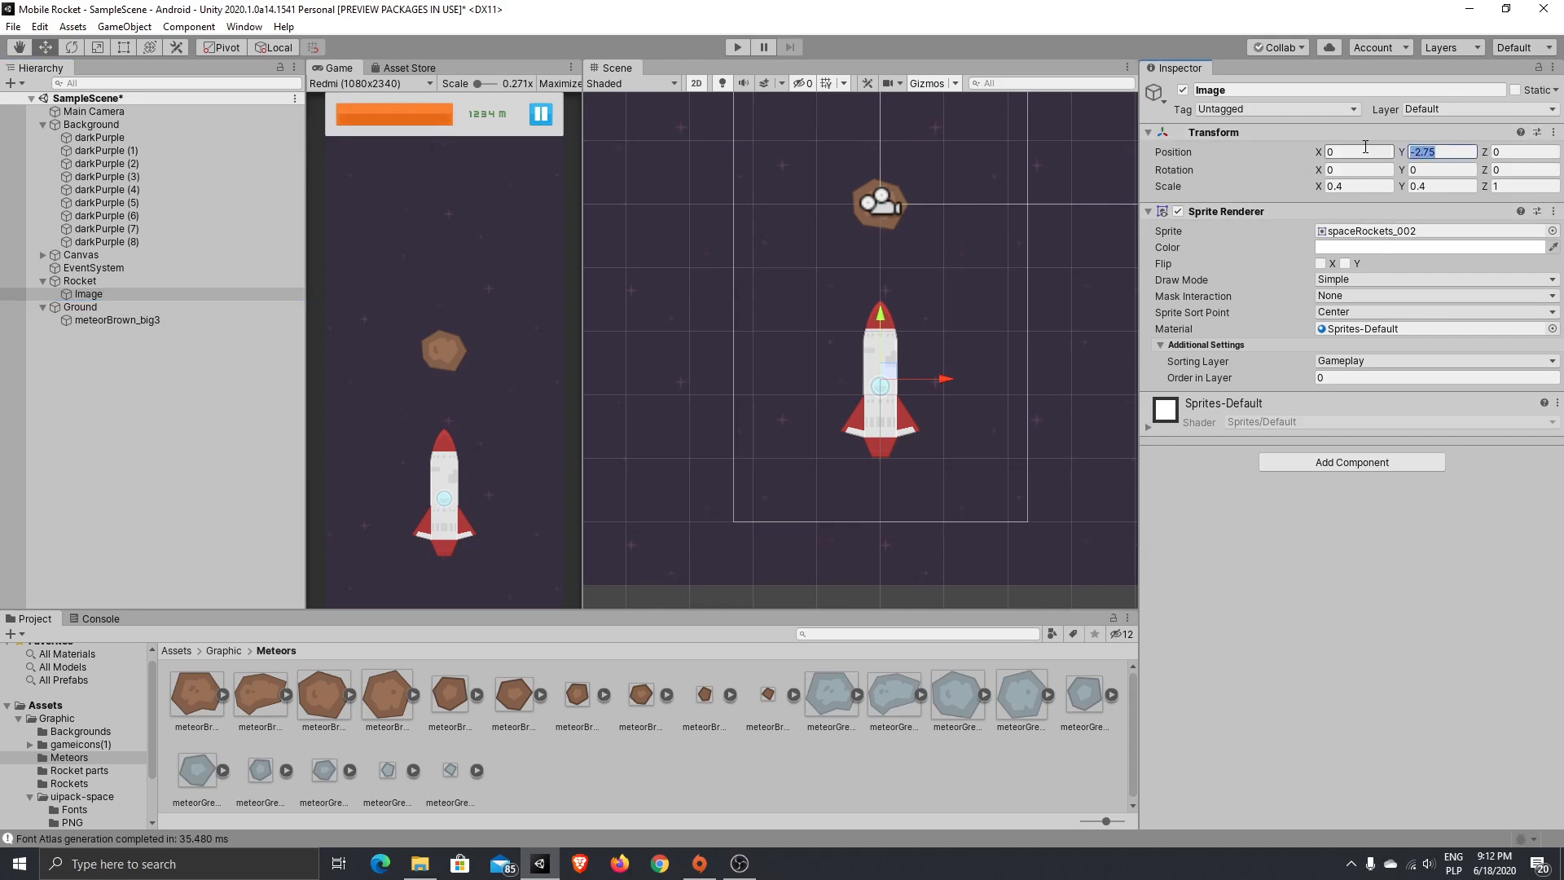
pyautogui.write('0')
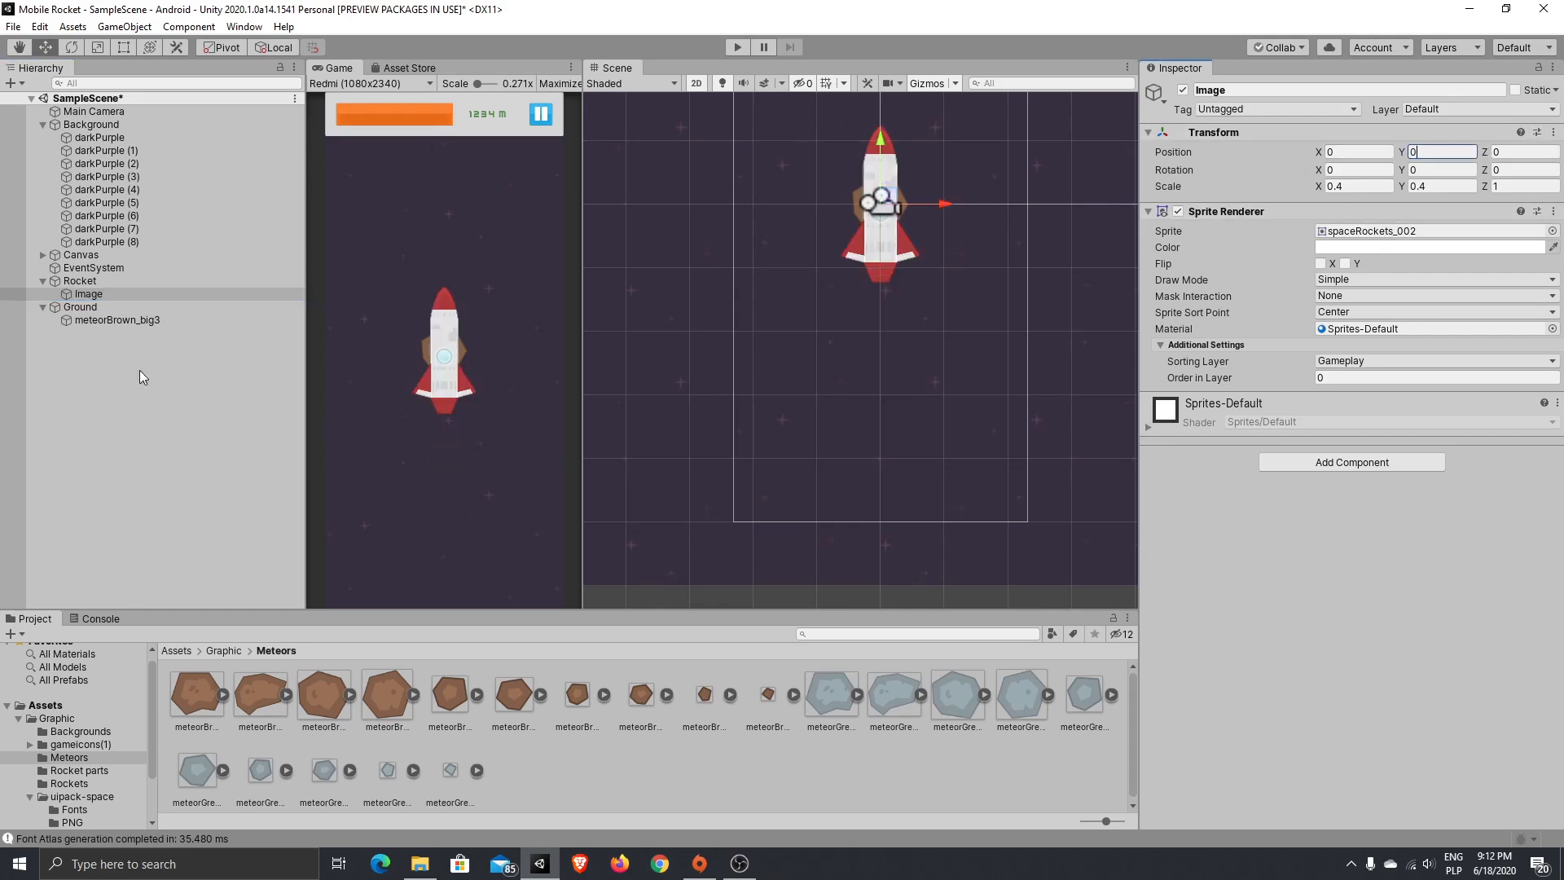
# - Move the Ground object down to about Y -4.25 and scale it to 3 in both X and Y
pyautogui.click(126, 306)
pyautogui.moveTo(884, 145); pyautogui.dragTo(884, 415)
pyautogui.click(1353, 185)
pyautogui.write('3')
pyautogui.press('Tab')
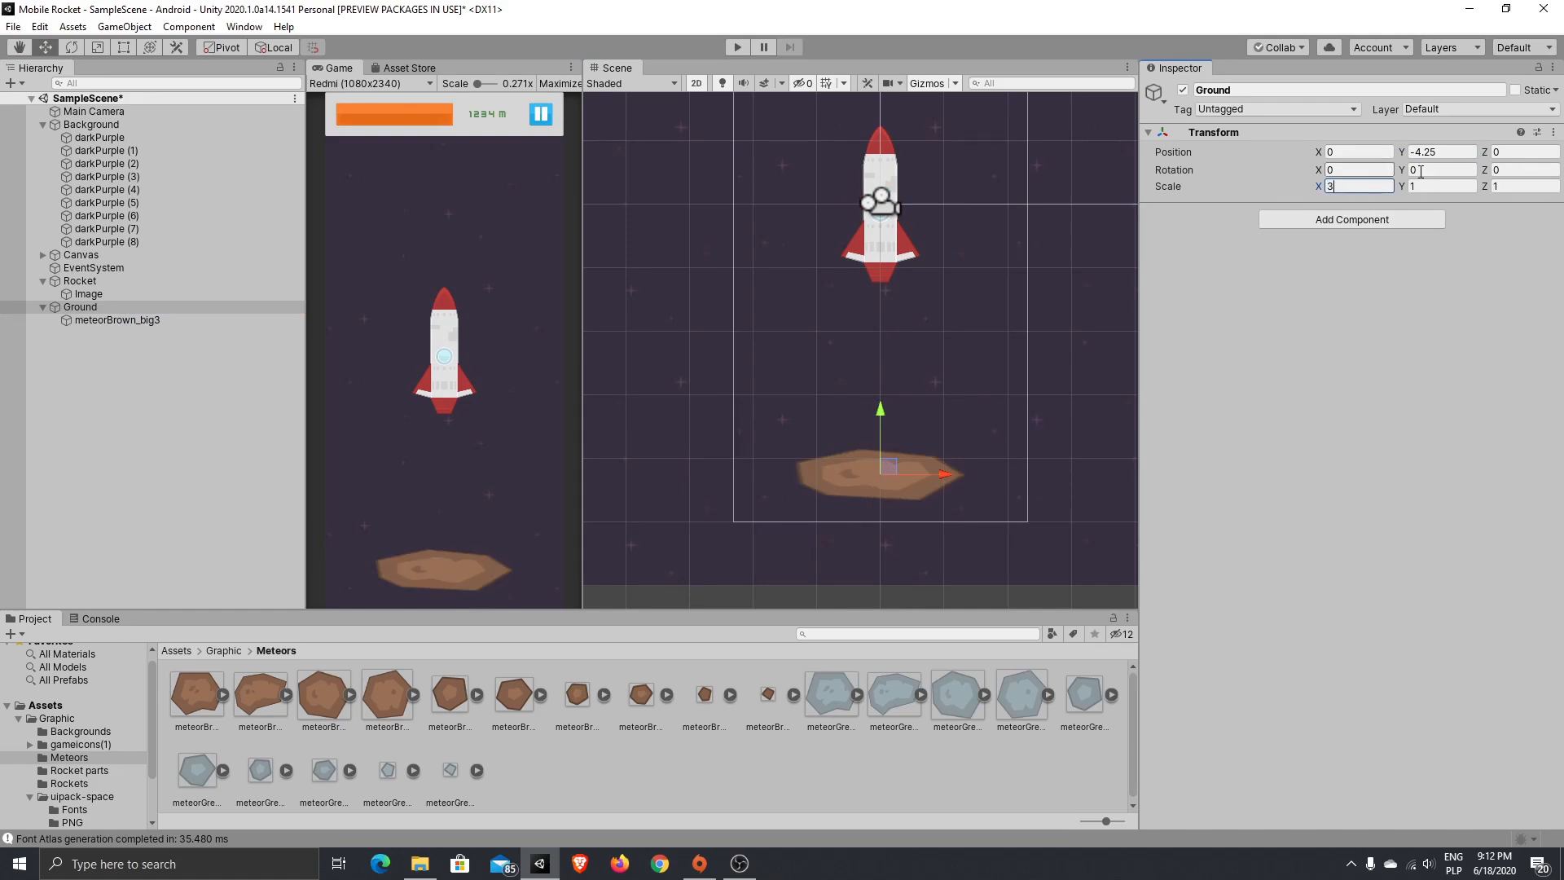
pyautogui.click(1424, 188)
pyautogui.write('3')
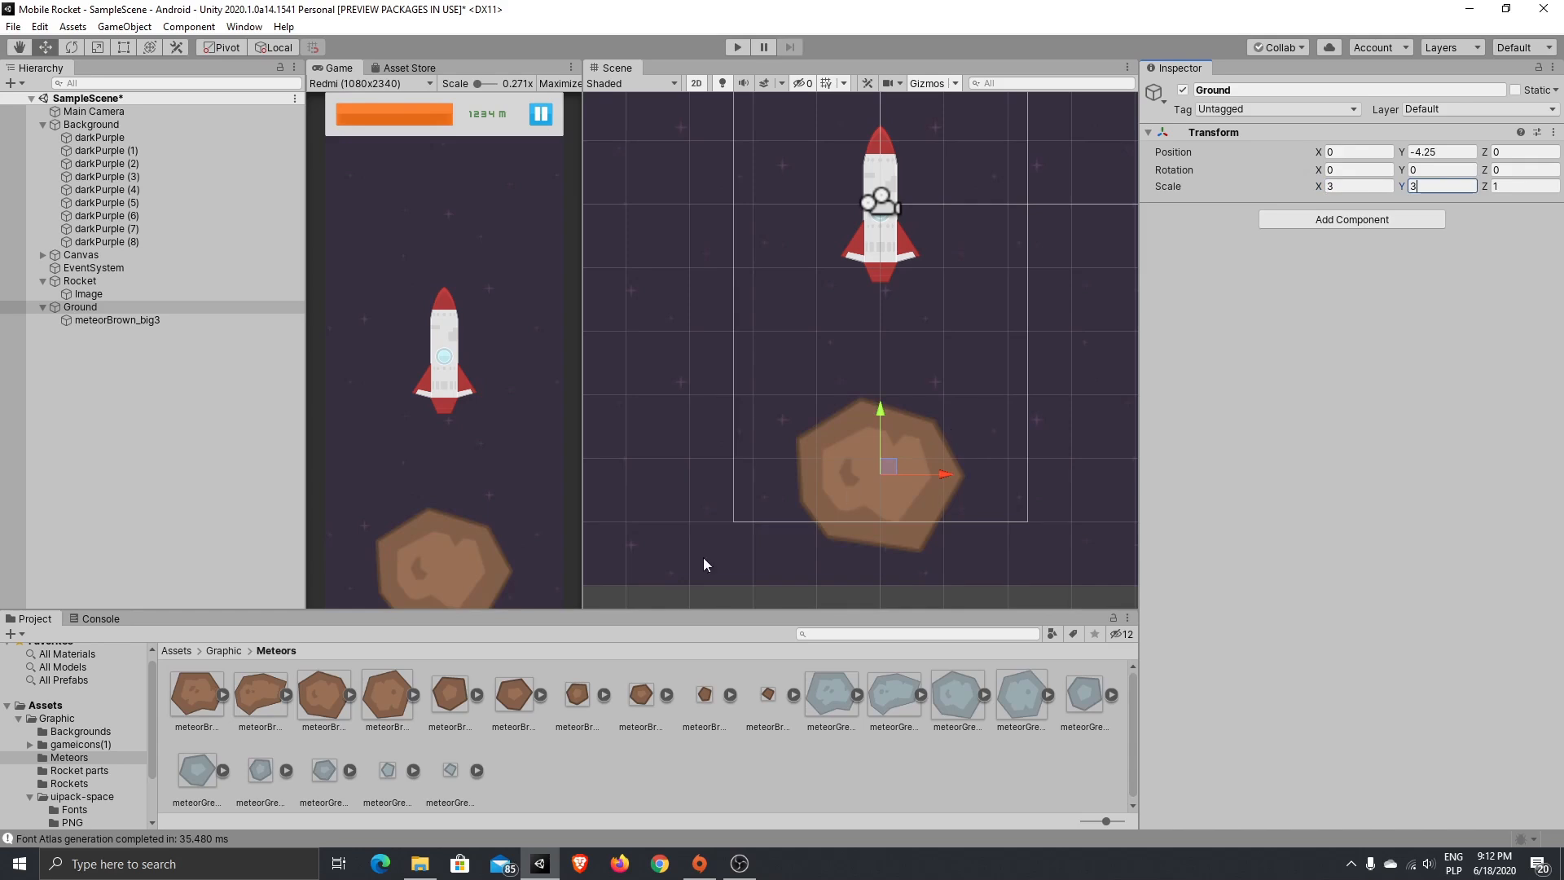
# - Switch to File Explorer and open the Sprites X2 folder inside PNG of kenney_spaceshooterextension
pyautogui.click(419, 864)
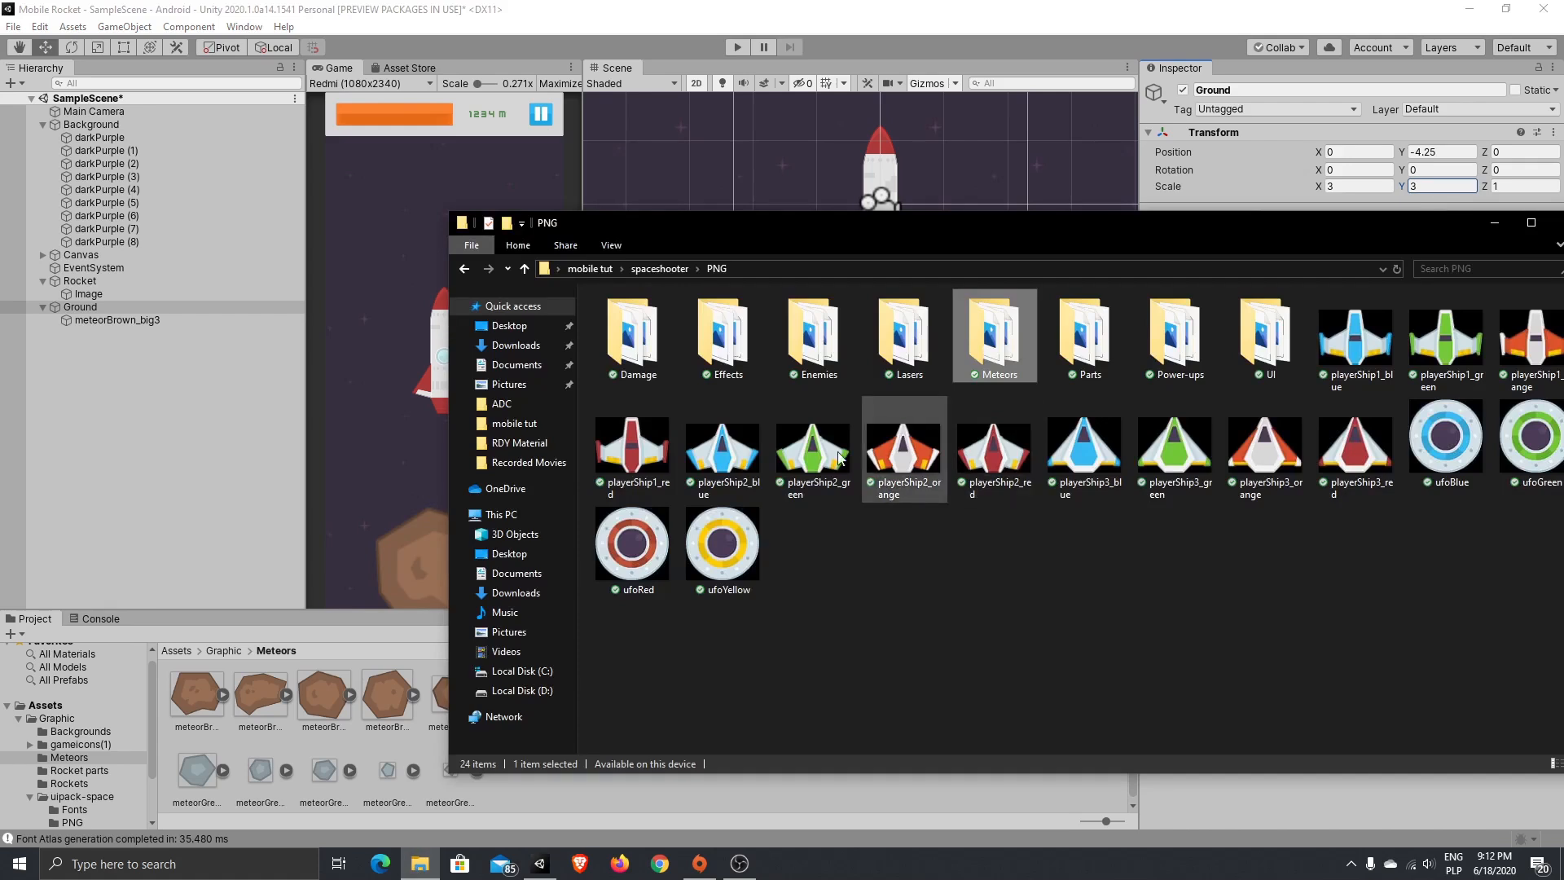
pyautogui.click(664, 269)
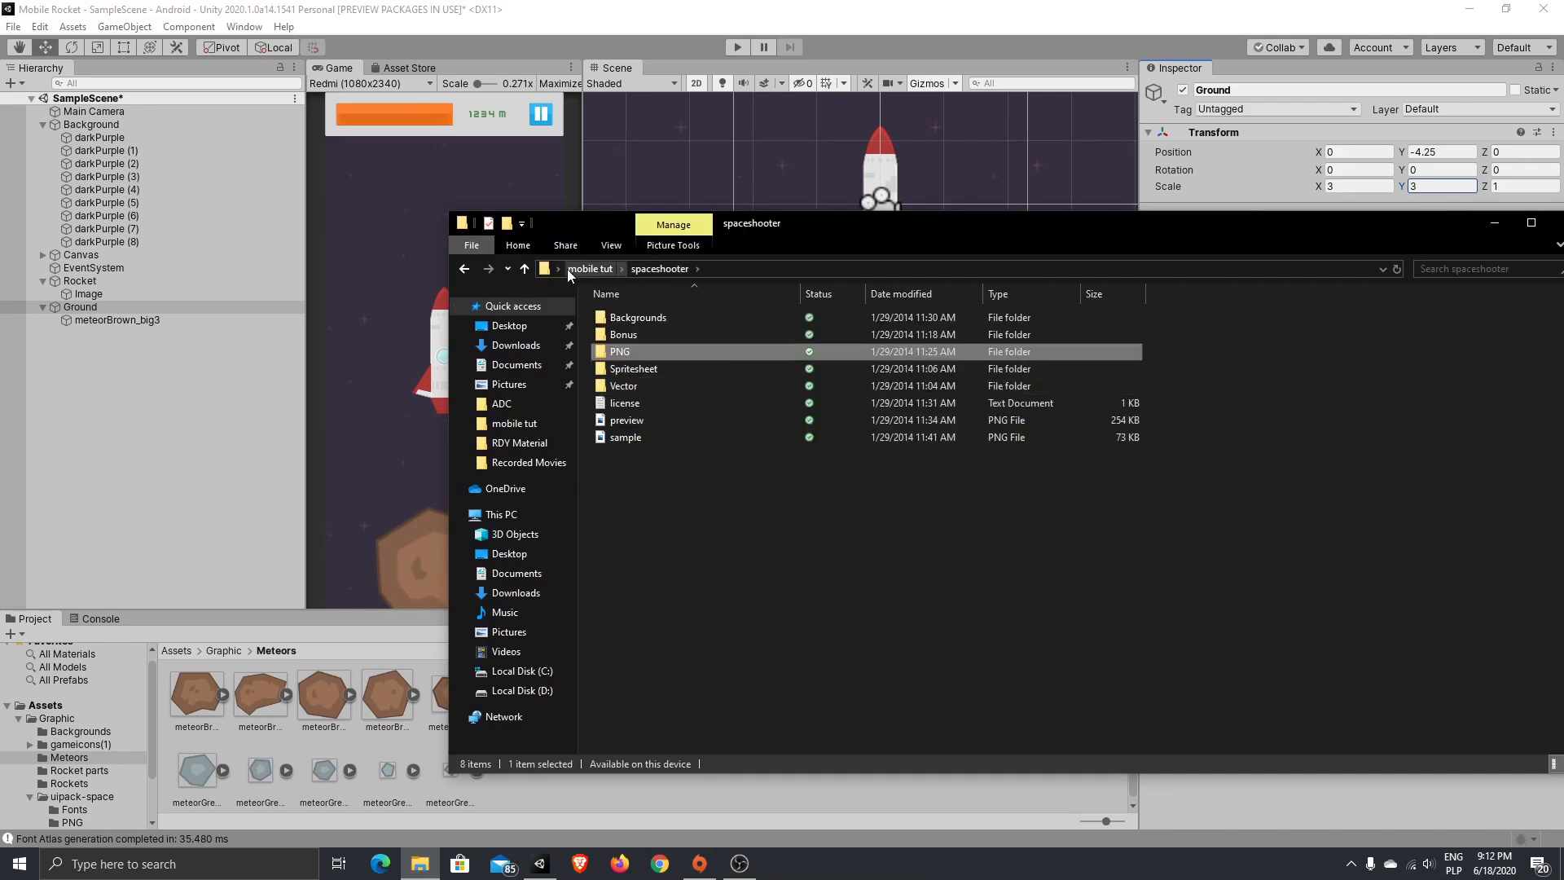
pyautogui.click(590, 270)
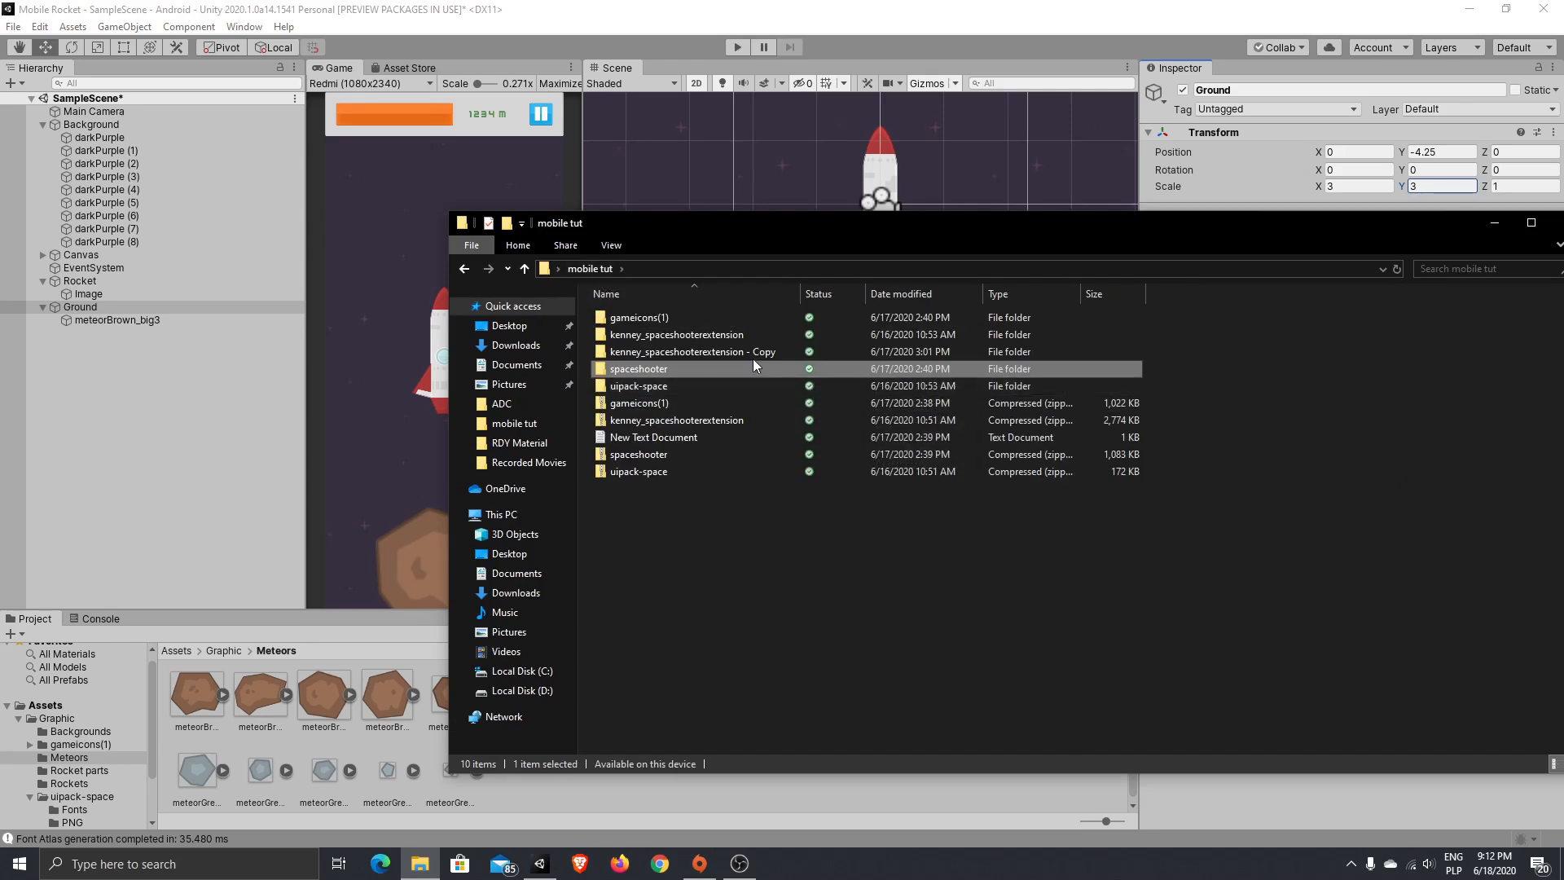
pyautogui.doubleClick(759, 331)
pyautogui.click(654, 320)
pyautogui.doubleClick(653, 320)
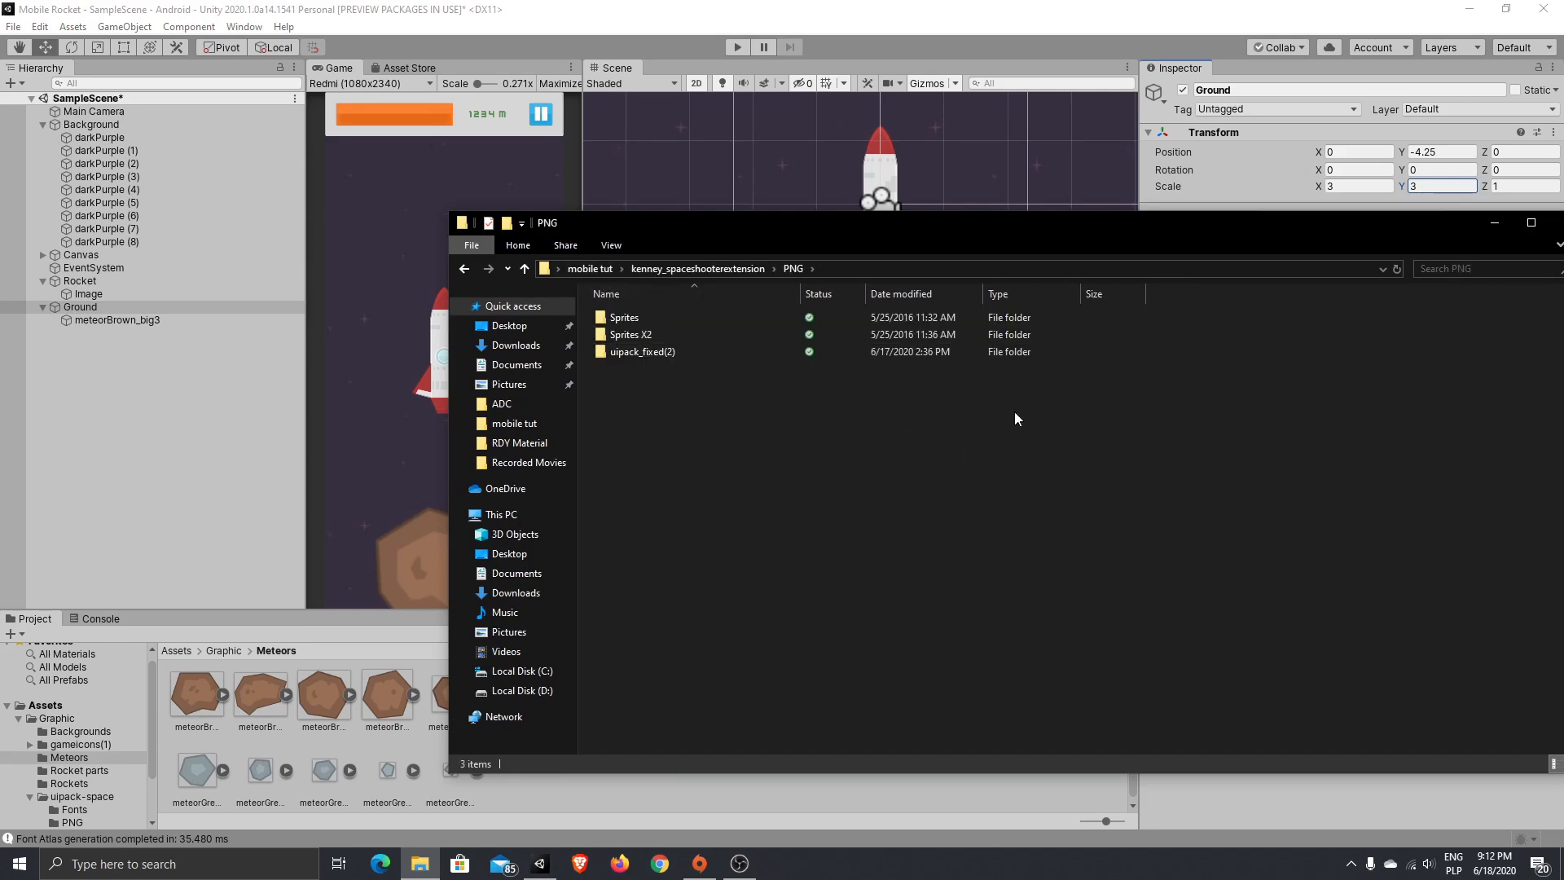
pyautogui.doubleClick(697, 332)
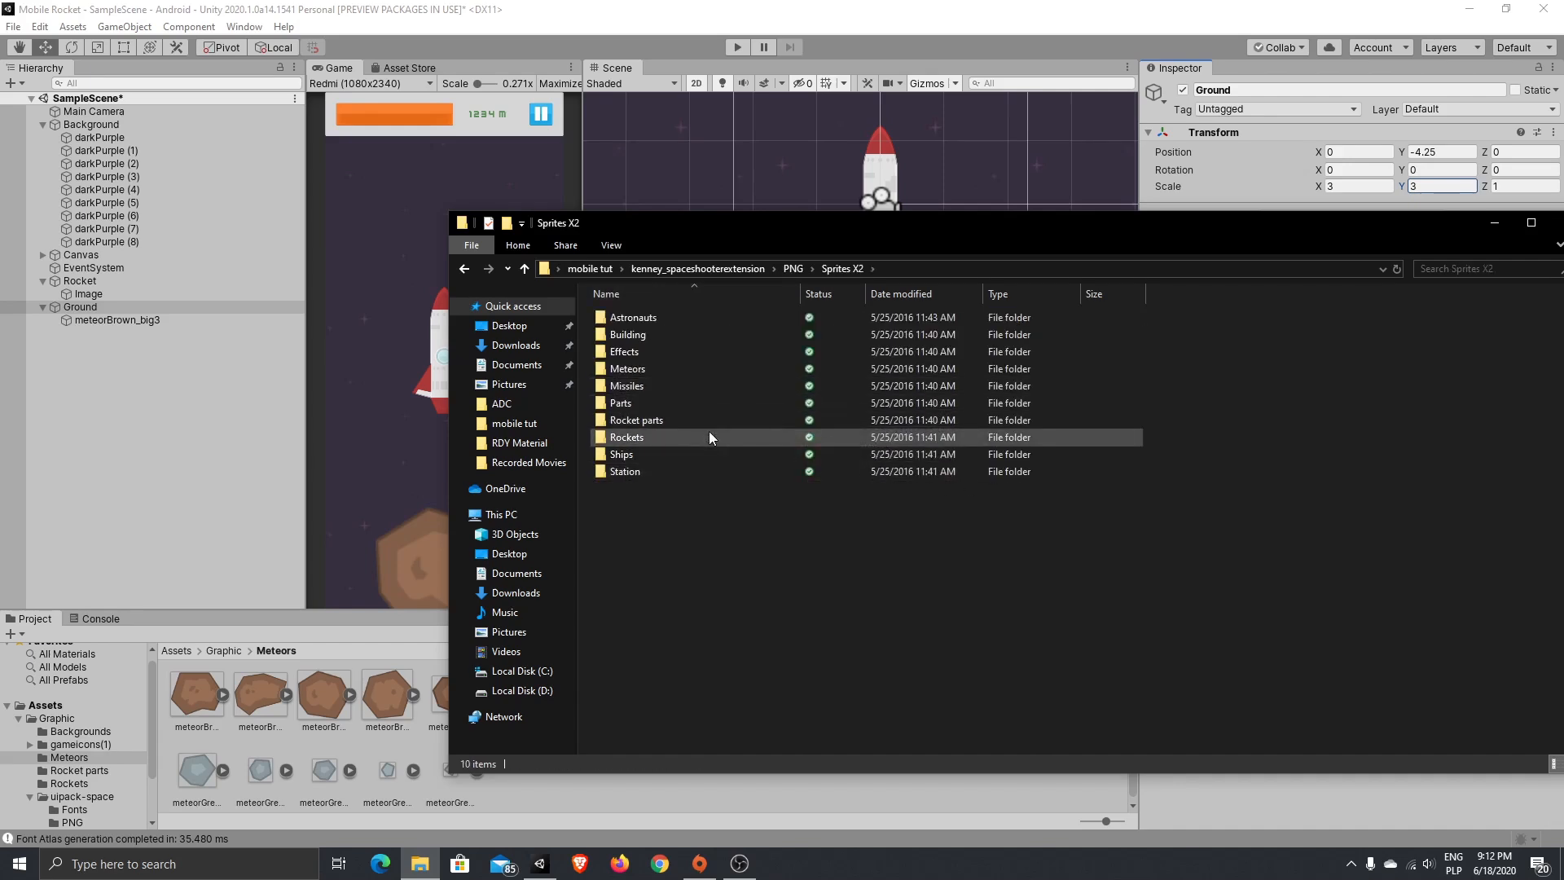
# - Look through the Astronauts, Building, Effects and Meteors folders of Sprites X2 for usable sprites
pyautogui.doubleClick(690, 317)
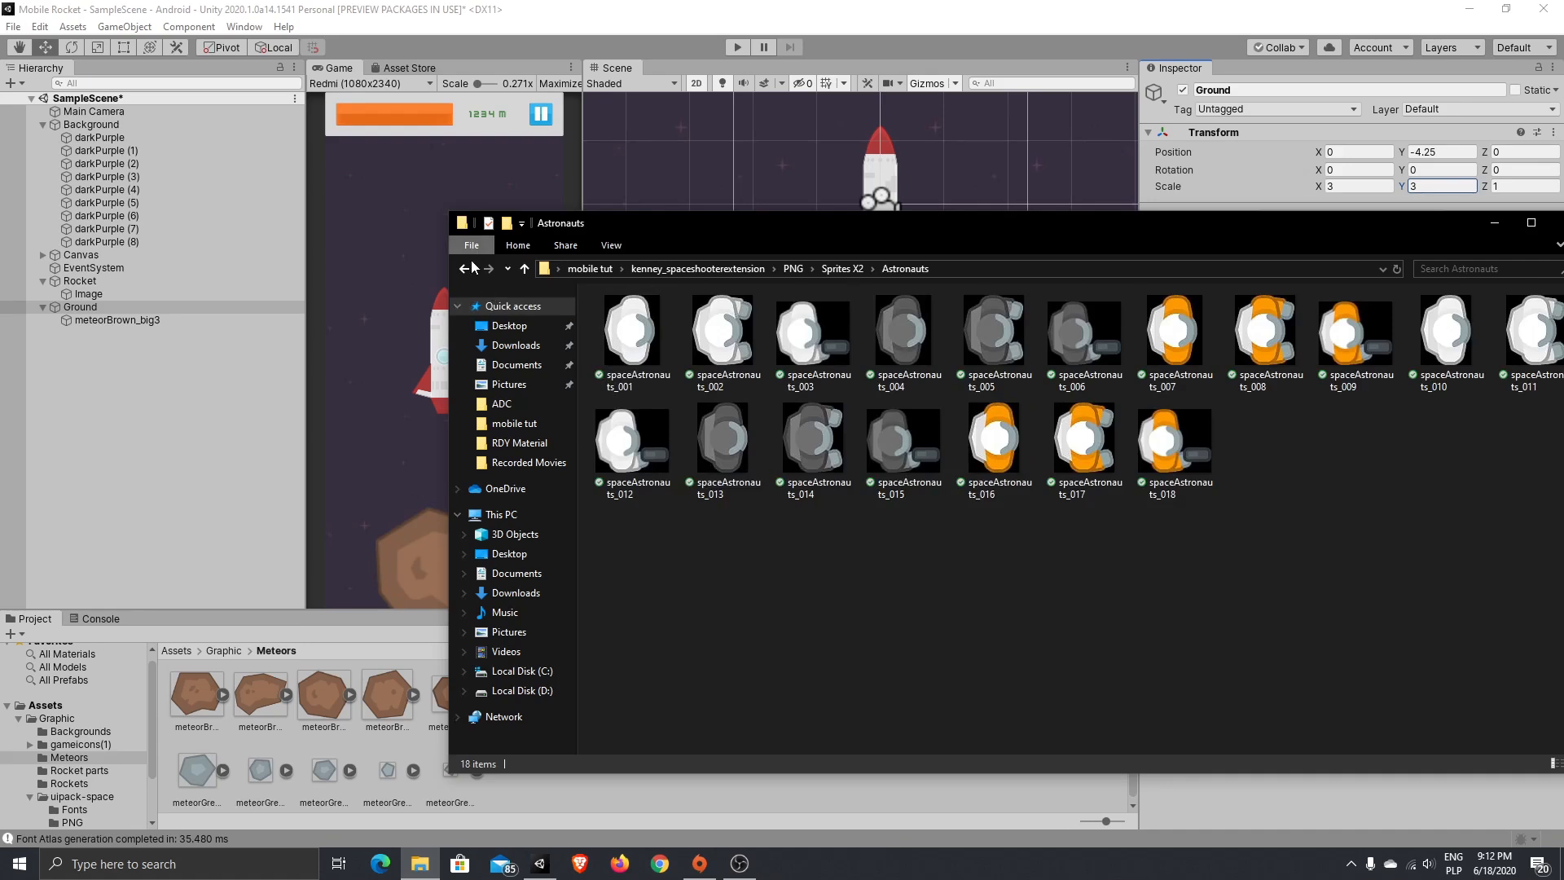
pyautogui.click(472, 264)
pyautogui.doubleClick(633, 340)
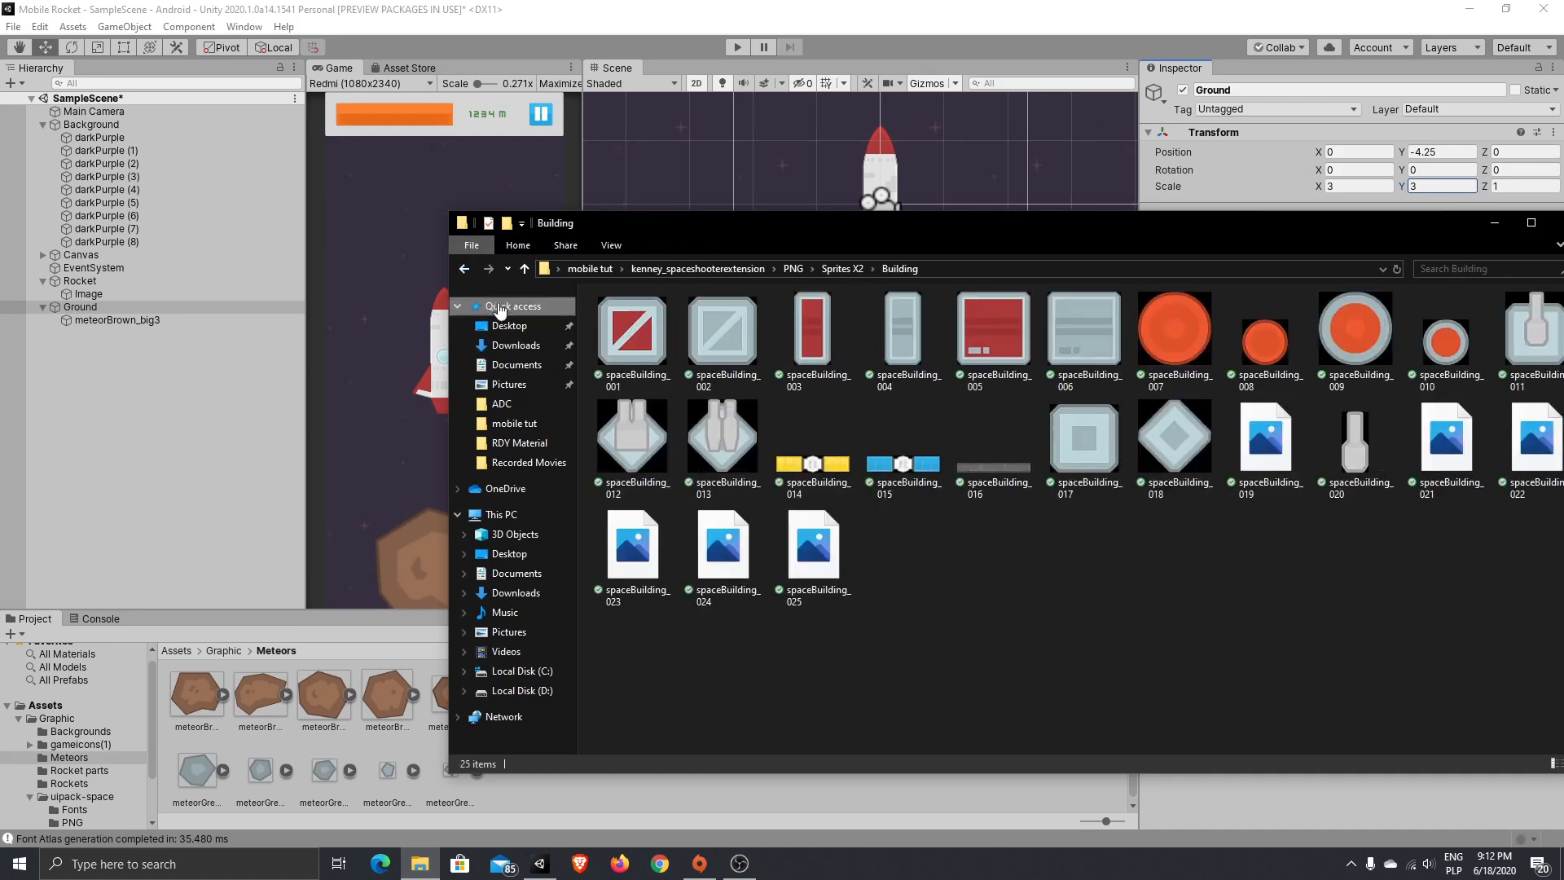
pyautogui.moveTo(1270, 229); pyautogui.dragTo(1047, 149)
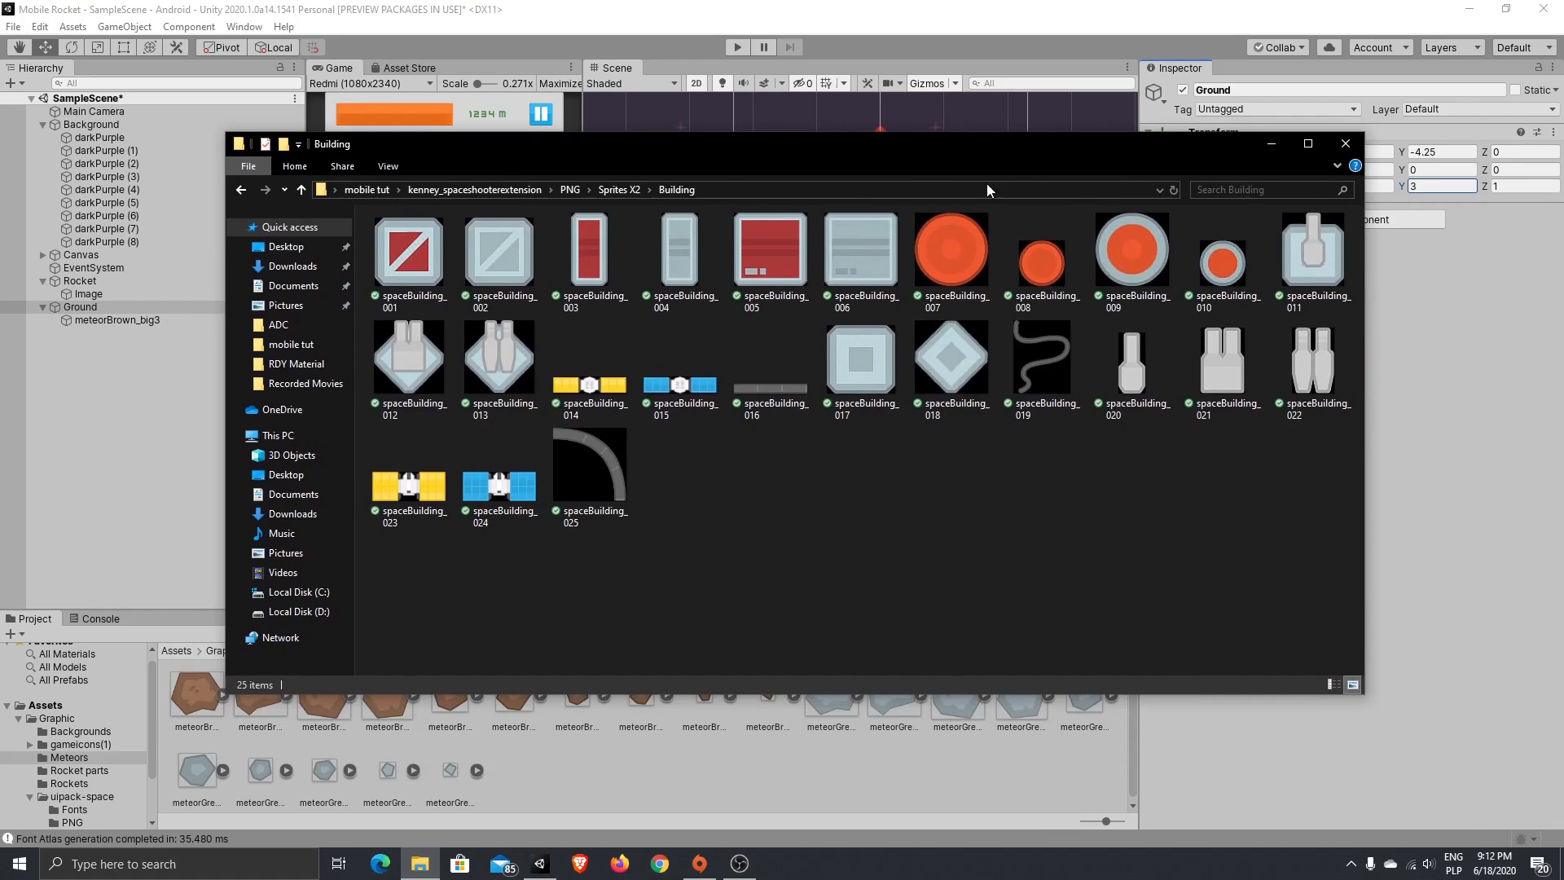
pyautogui.click(241, 189)
pyautogui.doubleClick(450, 275)
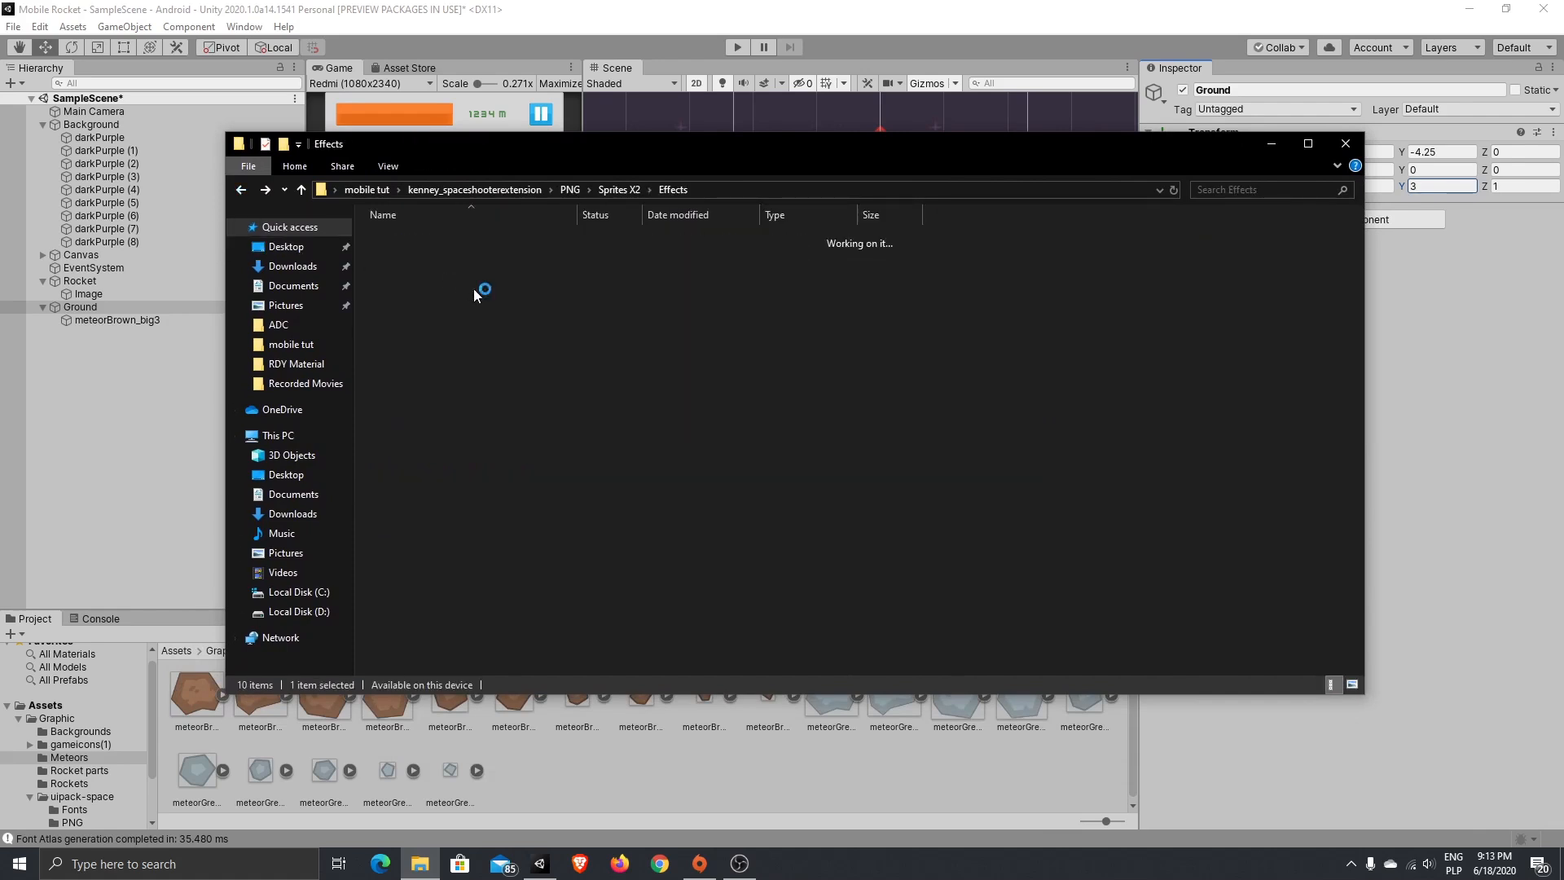
pyautogui.click(241, 189)
pyautogui.doubleClick(466, 291)
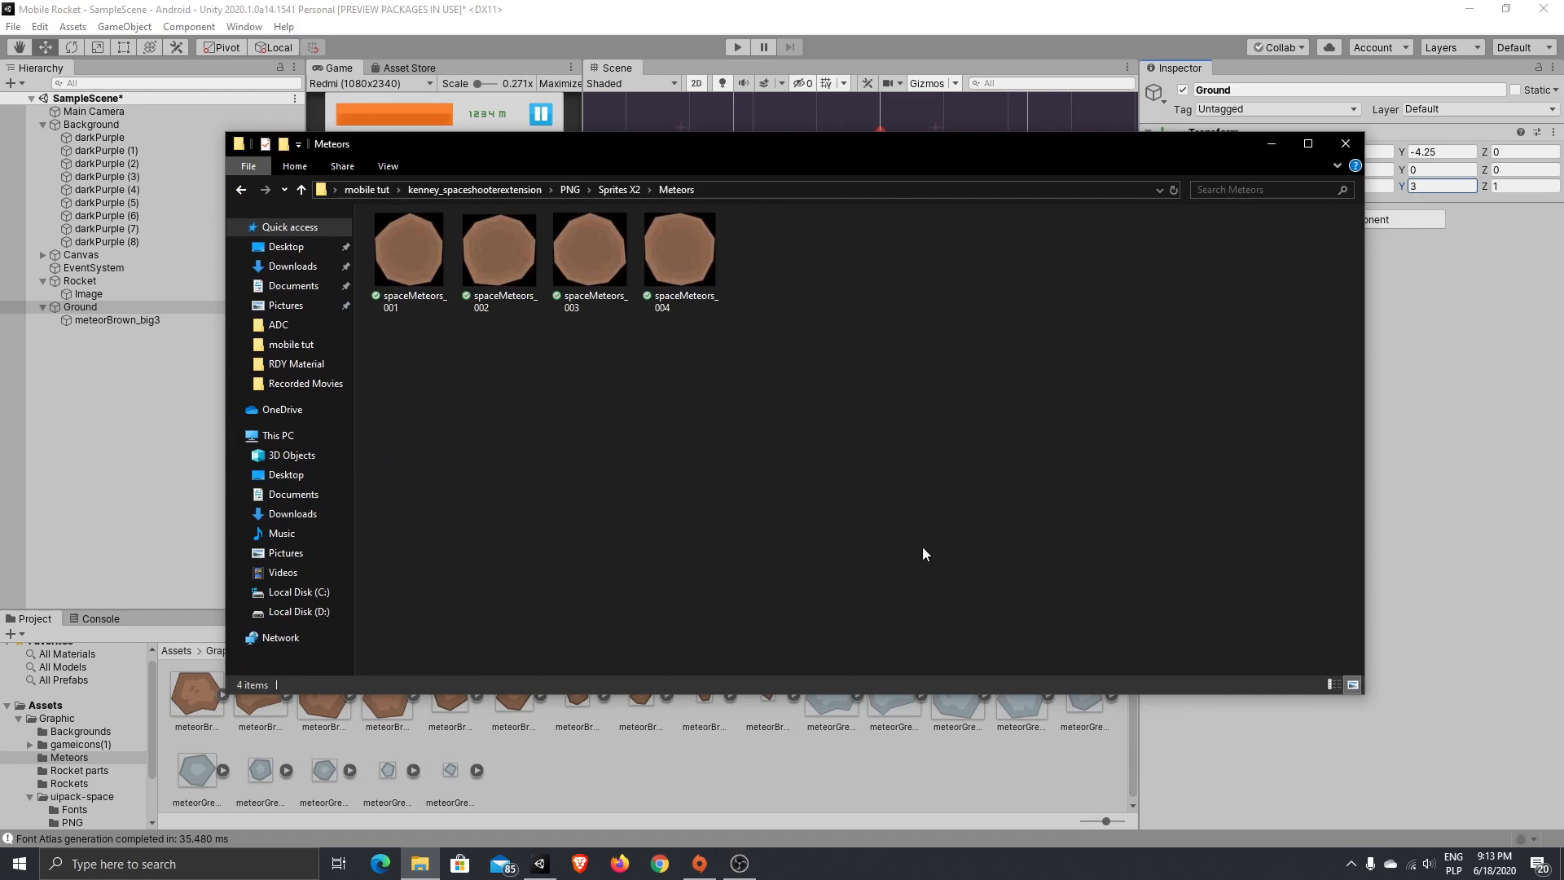
# - Import the Sprites X2 Meteors folder into Assets/Graphic/Meteors and set the meteorBrown_big3 object's sprite to spaceMeteors_002
pyautogui.click(241, 189)
pyautogui.moveTo(481, 290); pyautogui.dragTo(629, 771)
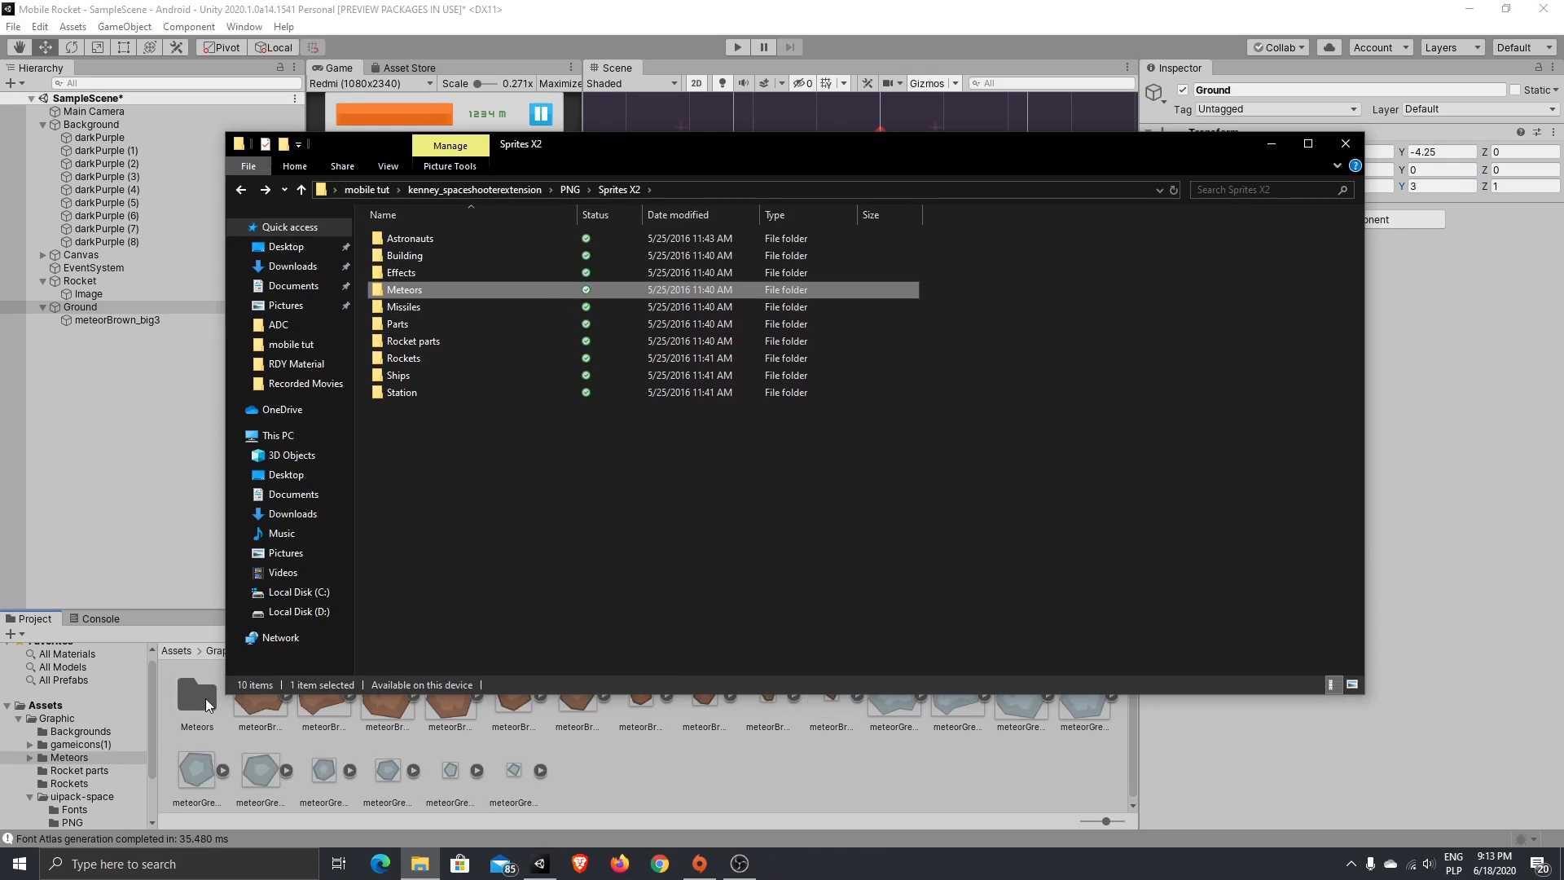
pyautogui.doubleClick(205, 697)
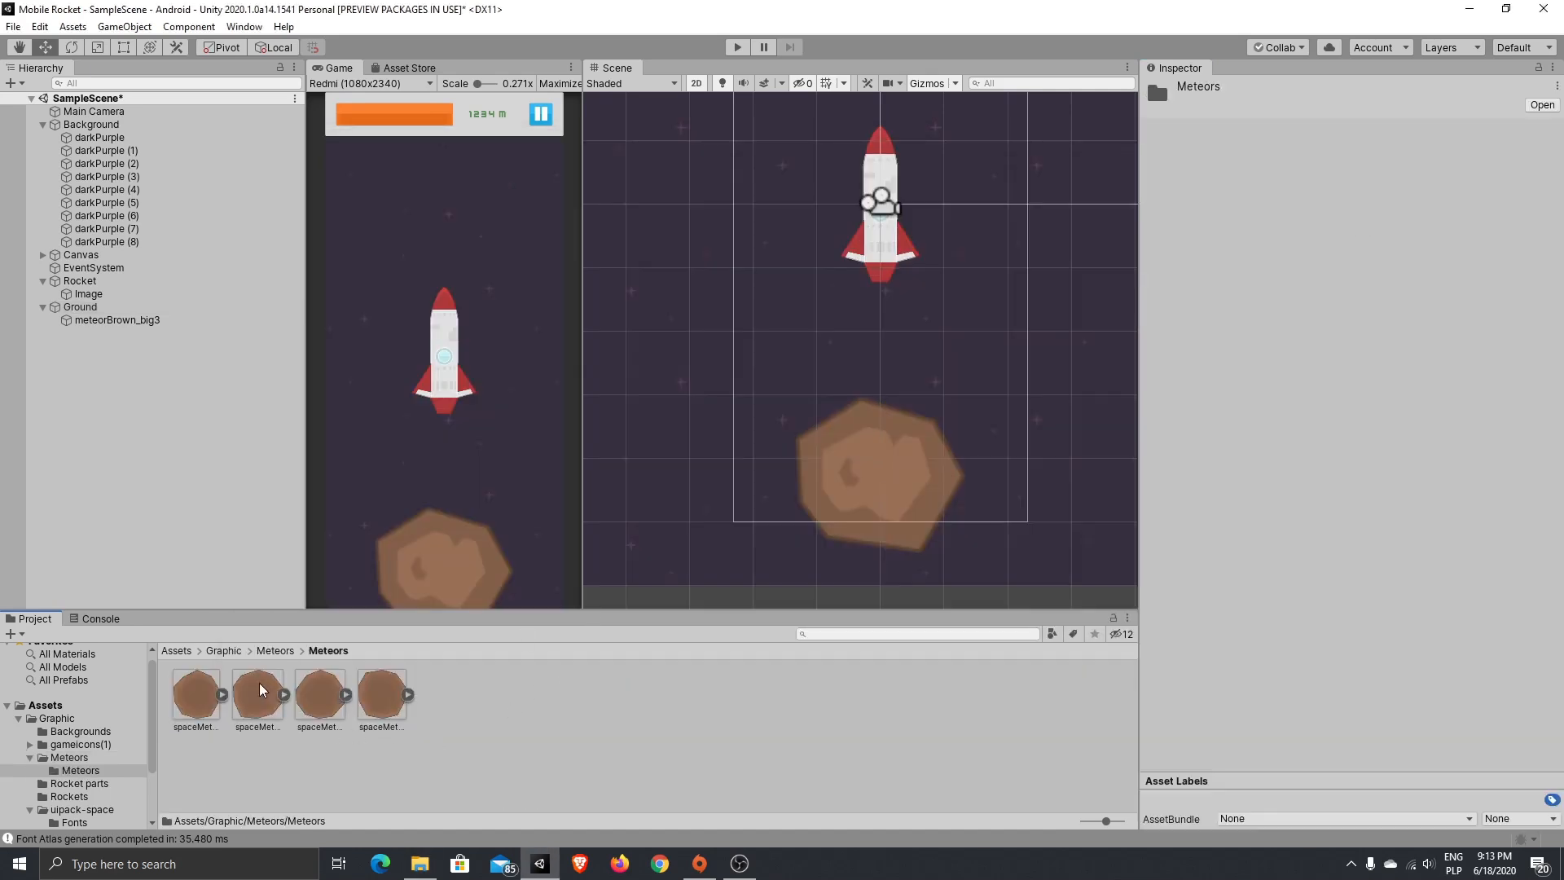
pyautogui.click(194, 324)
pyautogui.moveTo(256, 691); pyautogui.dragTo(1374, 235)
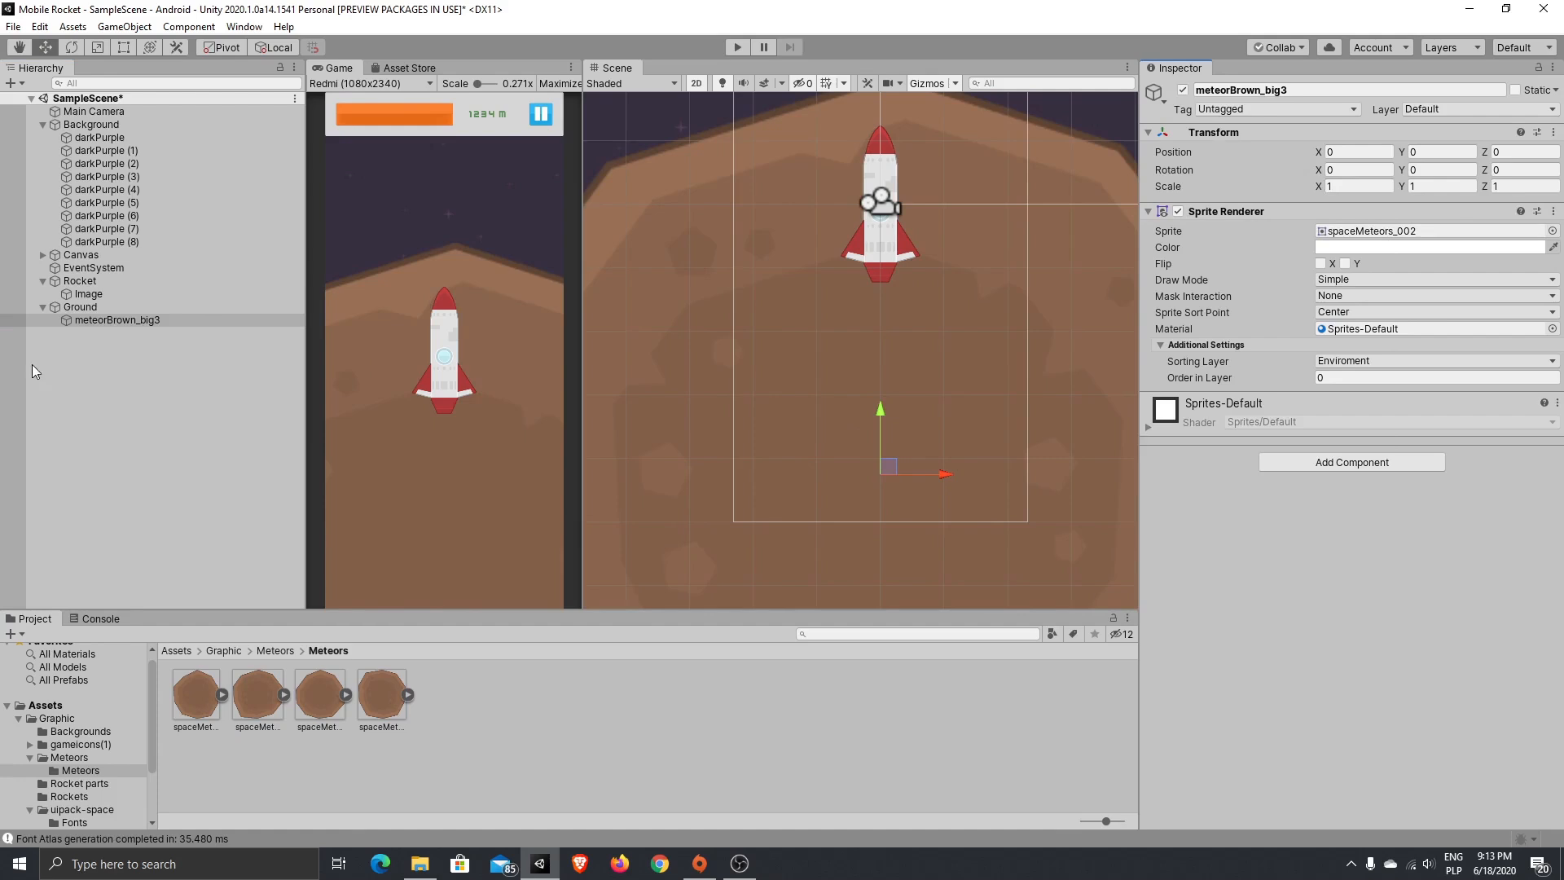
# - Scale the Ground object to 1 in both X and Y and move it down to about Y -5.75
pyautogui.click(106, 306)
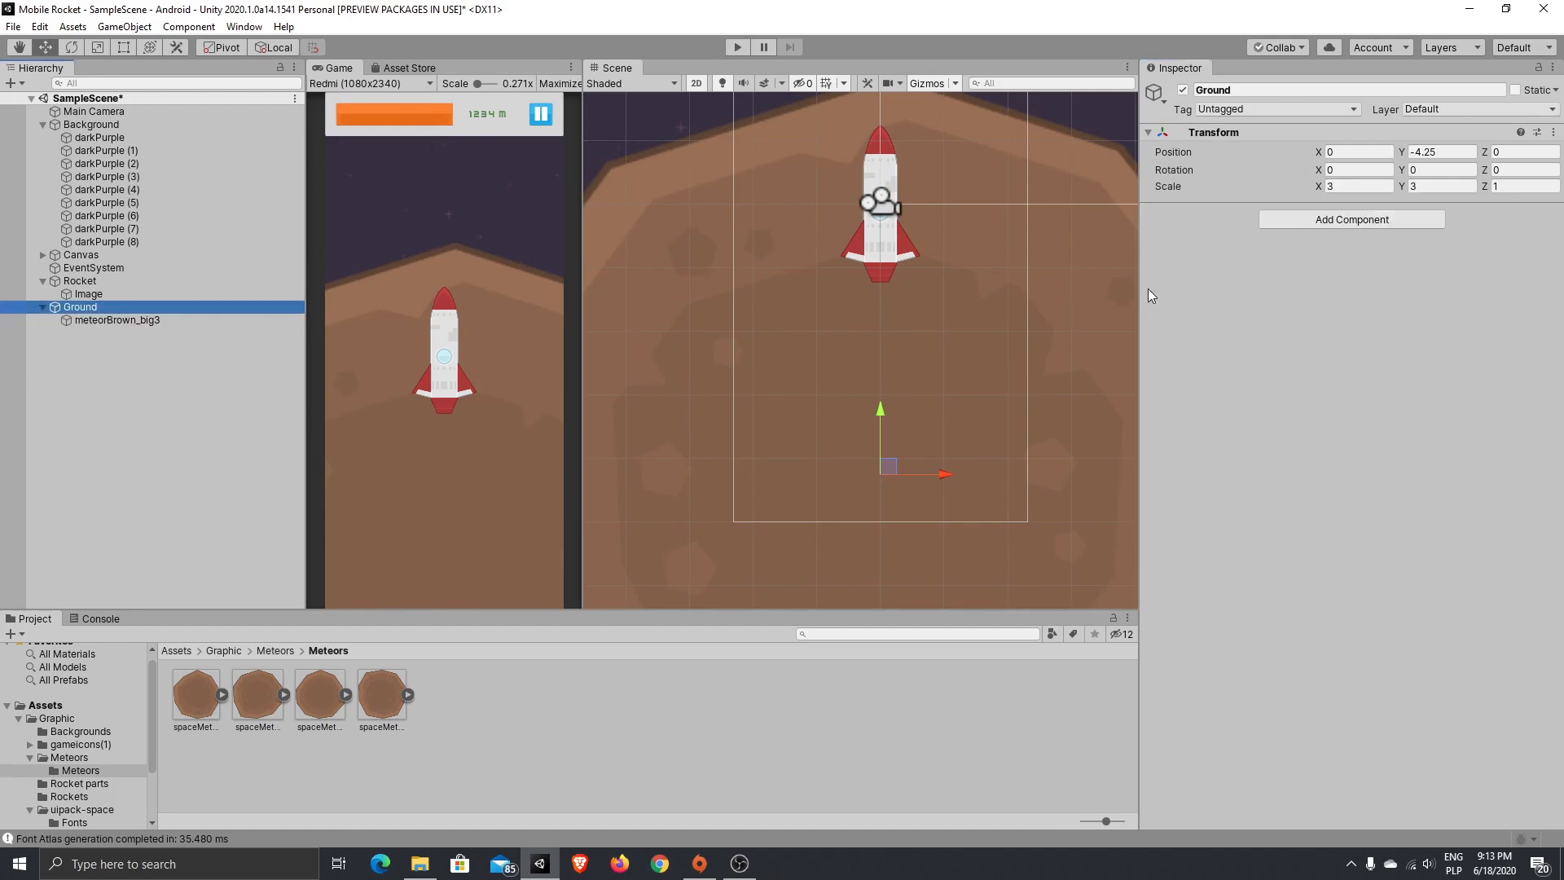
pyautogui.click(1356, 186)
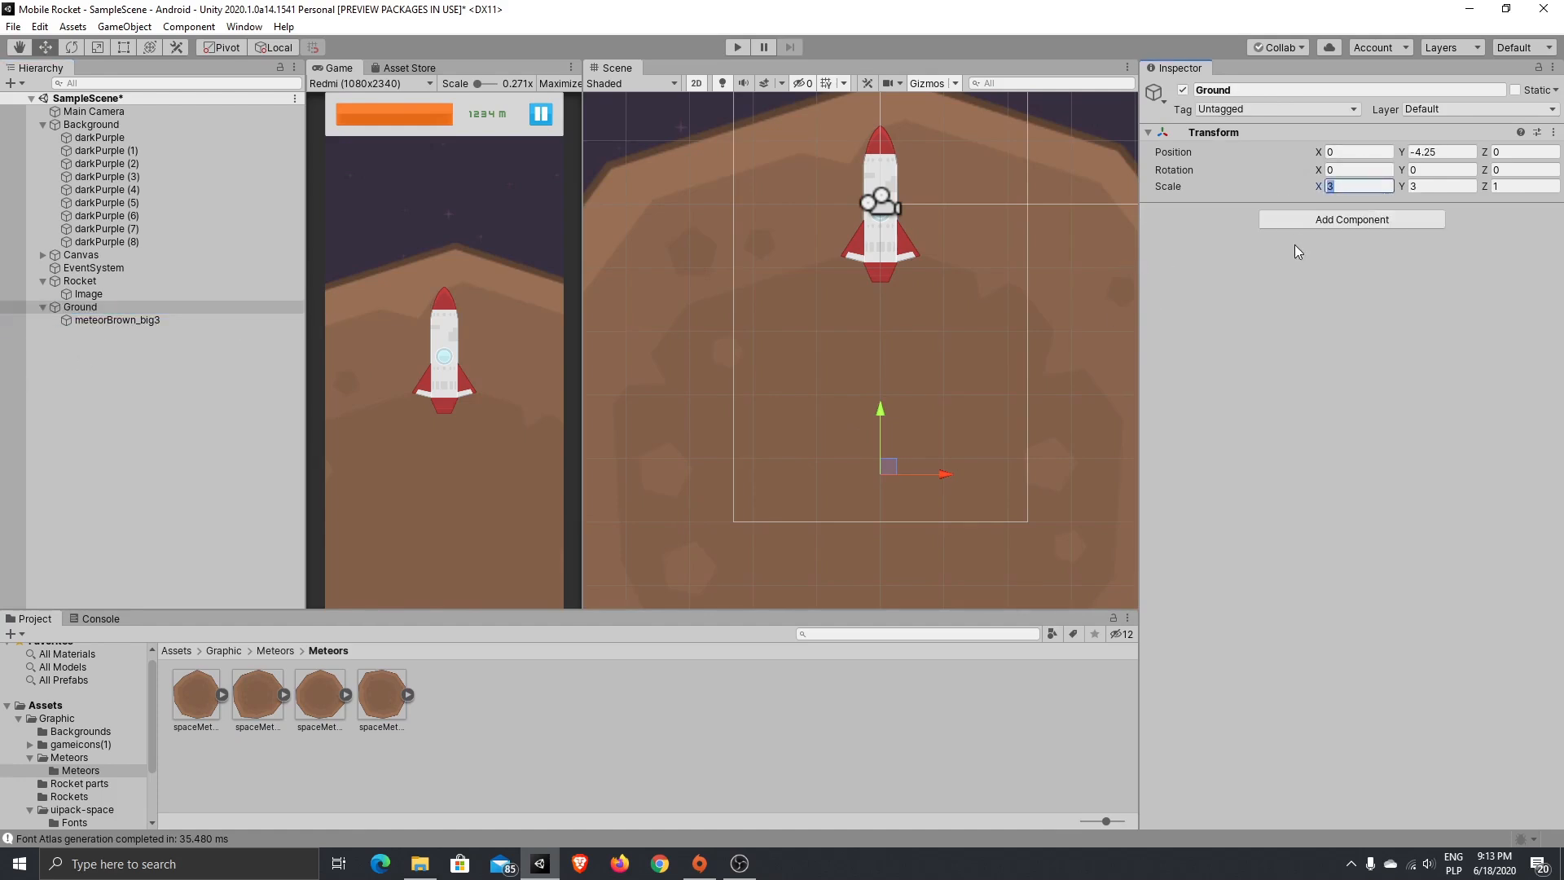
pyautogui.write('1')
pyautogui.press('Tab')
pyautogui.write('1')
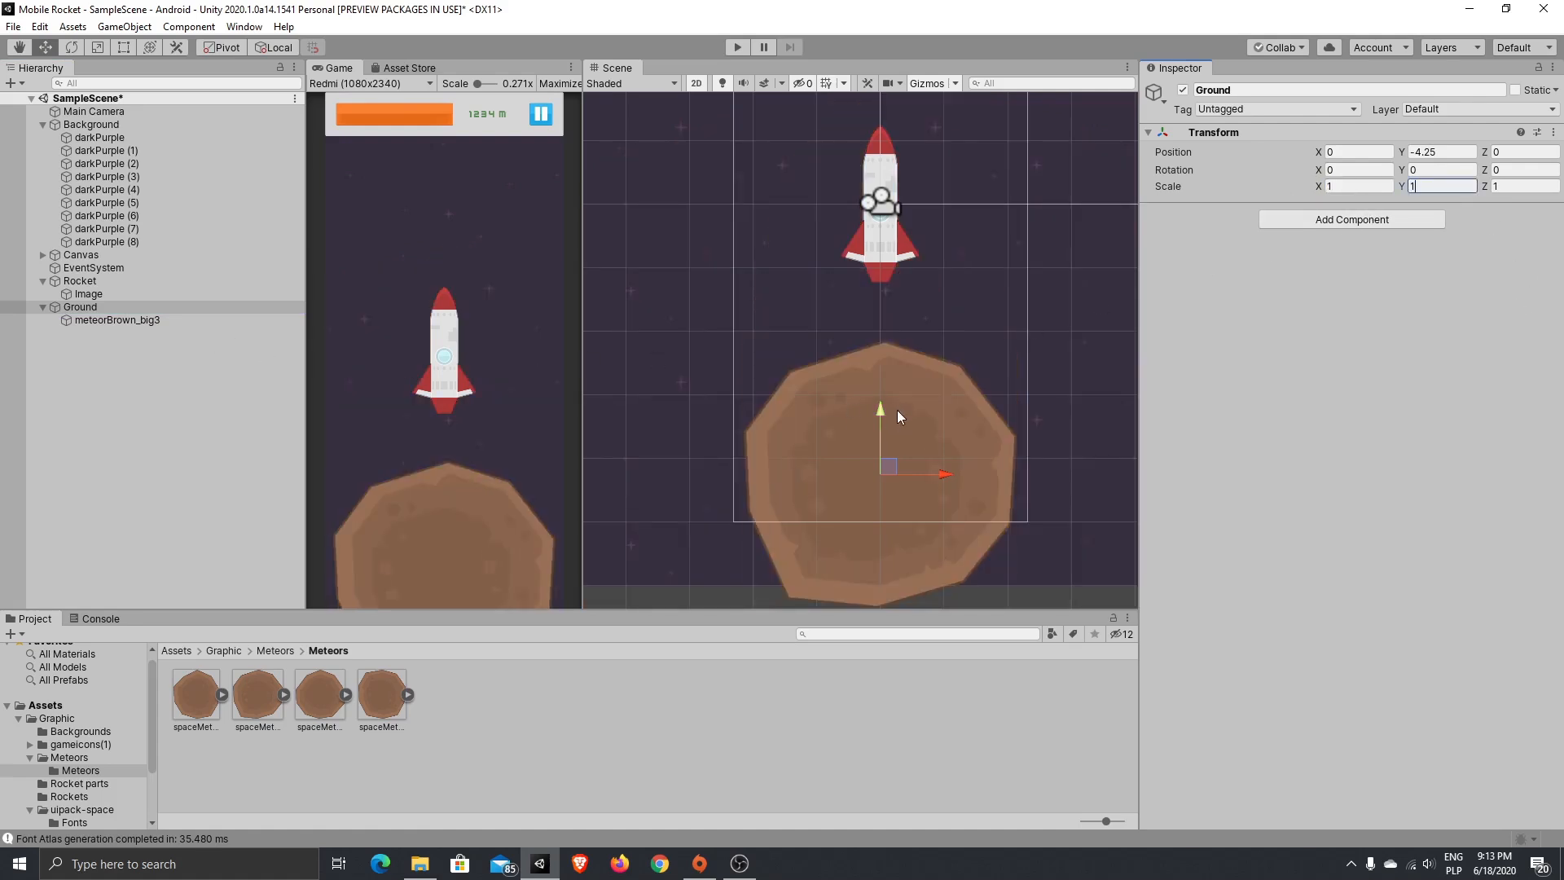
pyautogui.moveTo(883, 410); pyautogui.dragTo(881, 501)
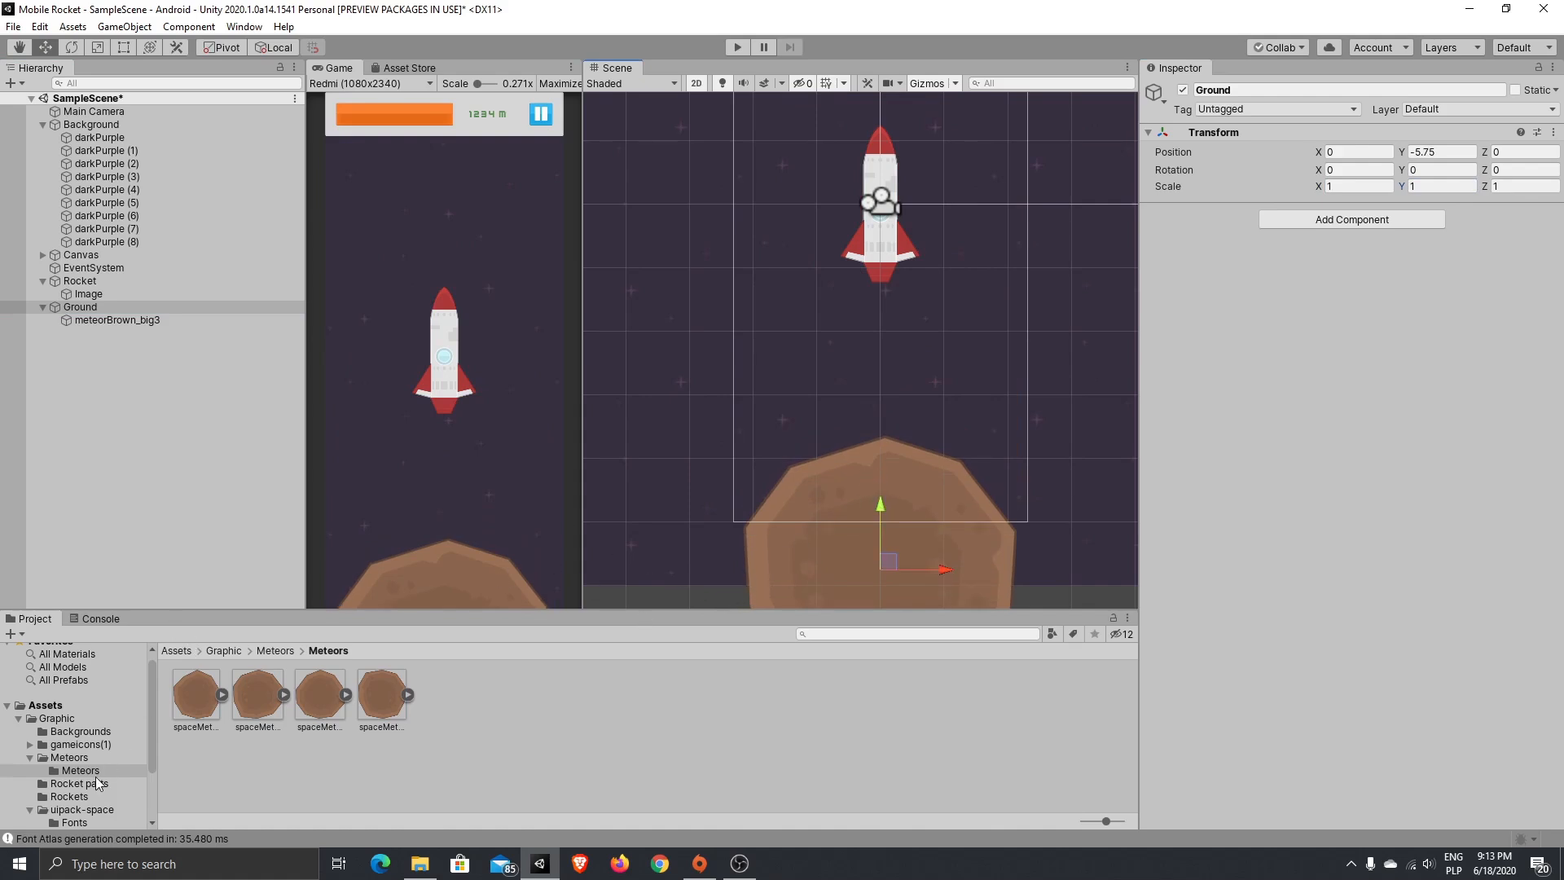
# - Import the Building folder from Sprites X2 into Assets/Graphic and open it in the project
pyautogui.click(421, 864)
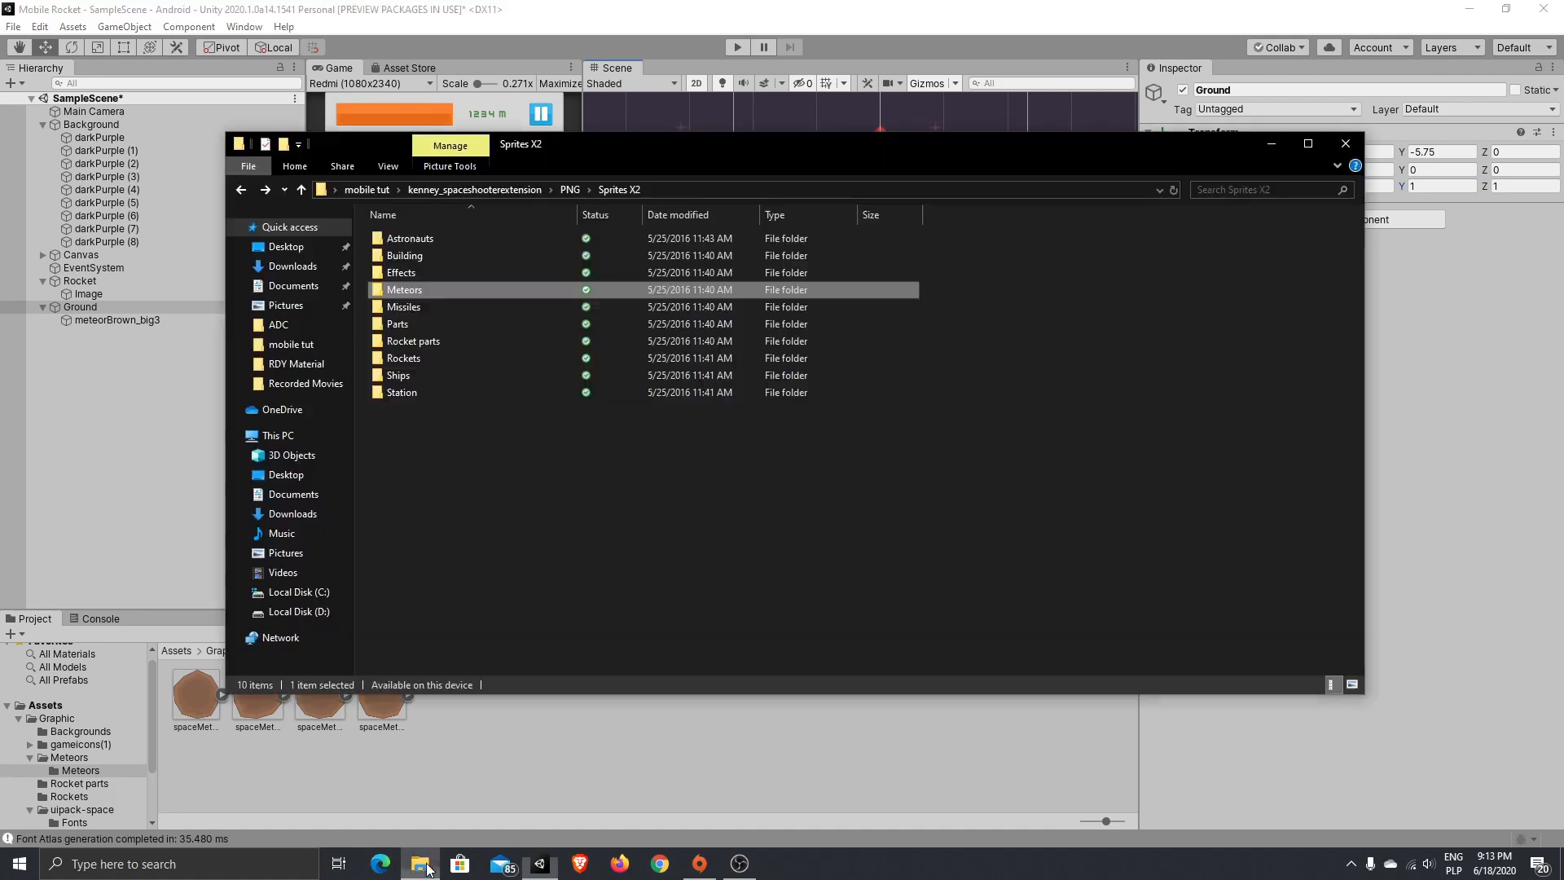
pyautogui.doubleClick(594, 254)
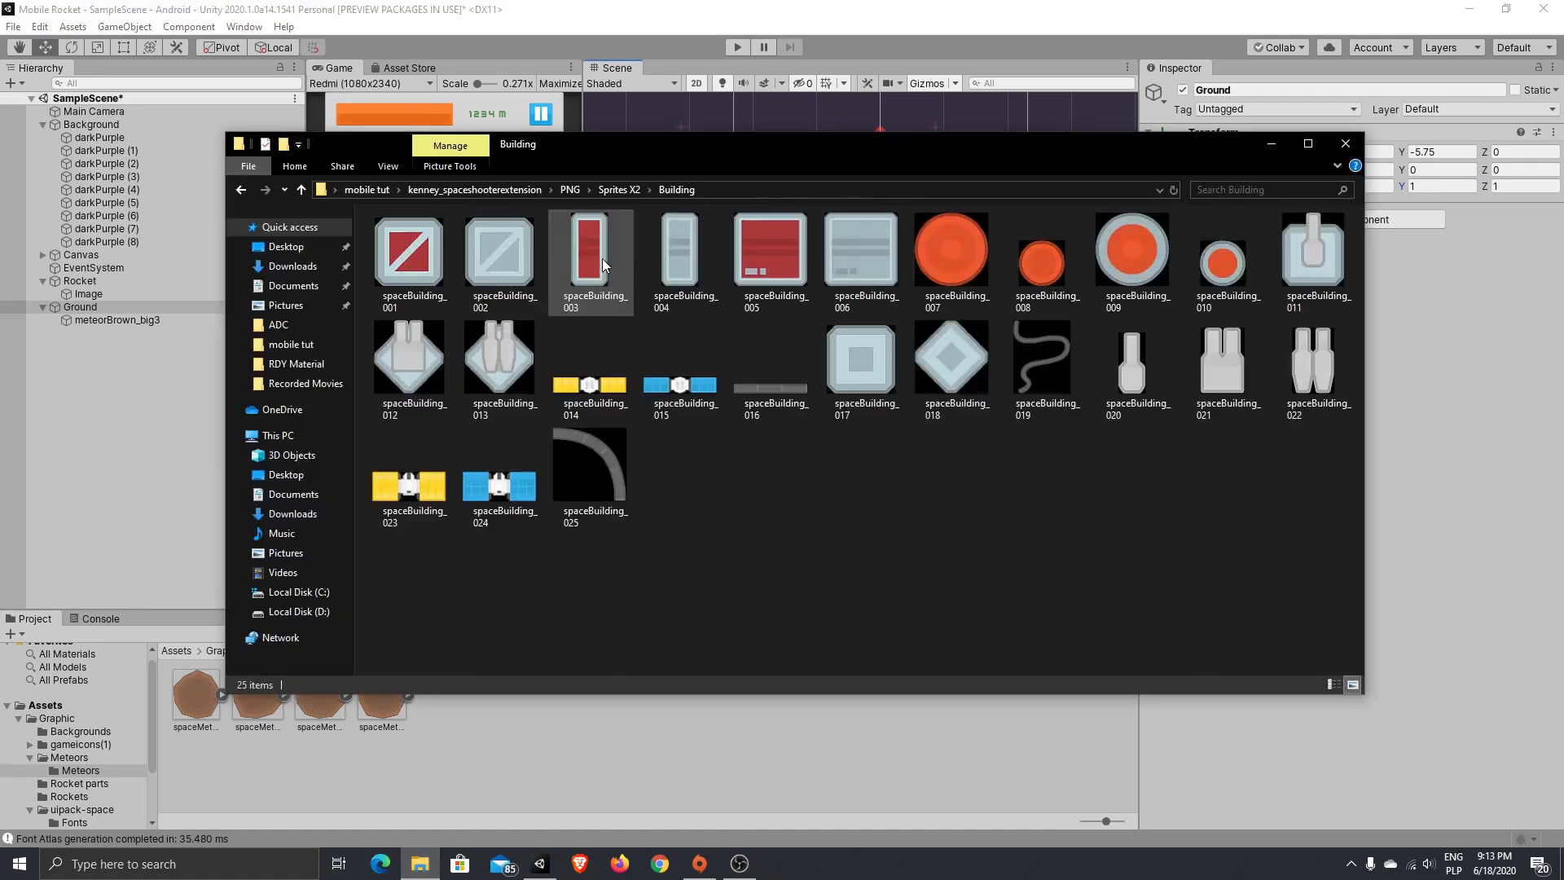
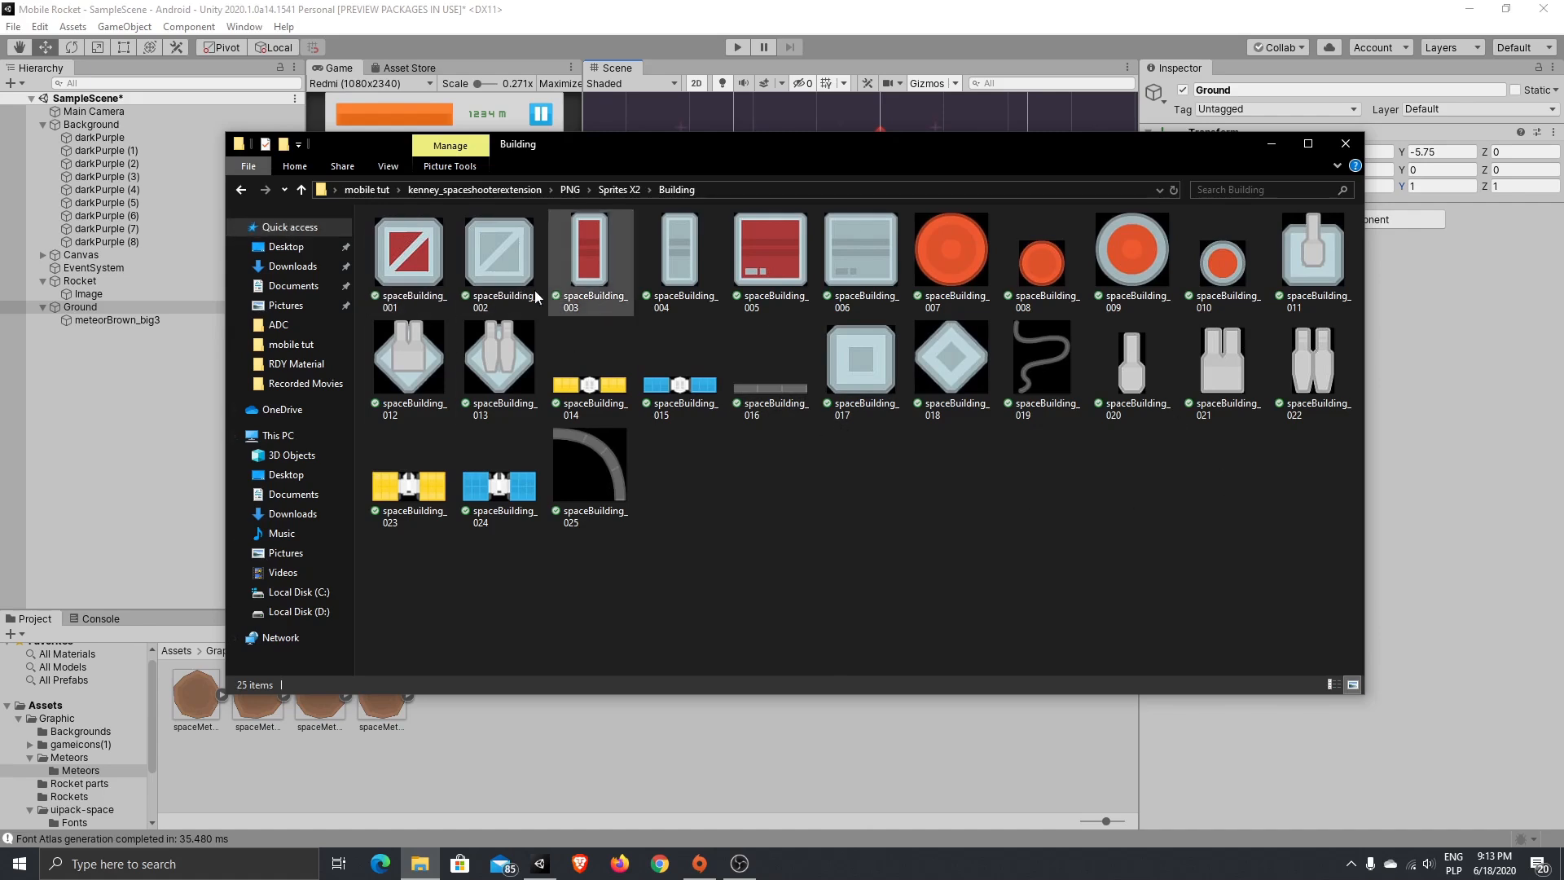
pyautogui.click(632, 187)
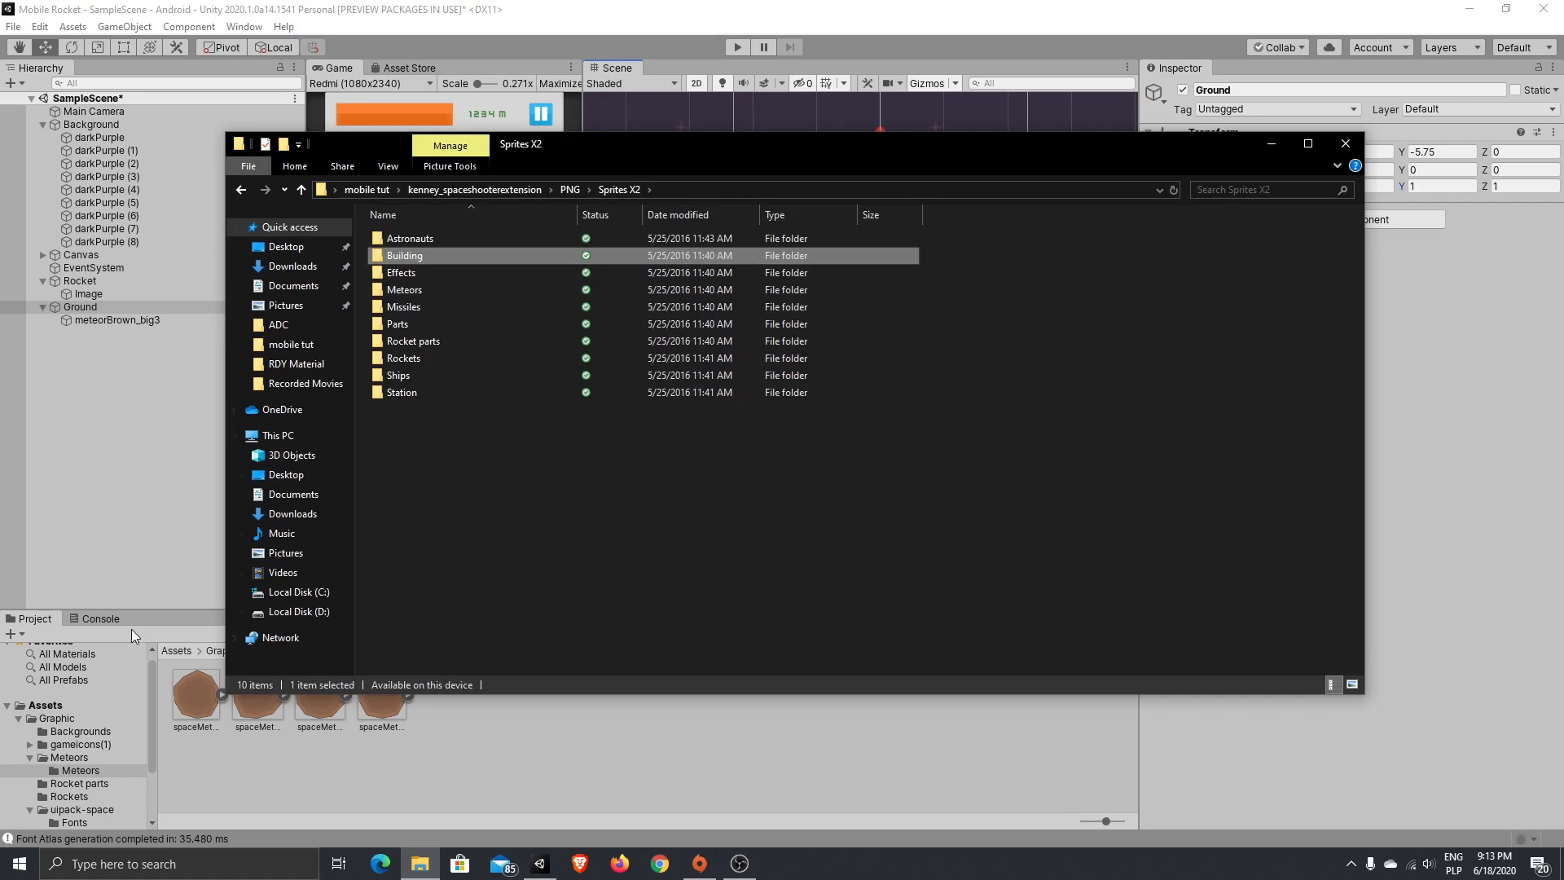
pyautogui.click(165, 627)
pyautogui.click(212, 653)
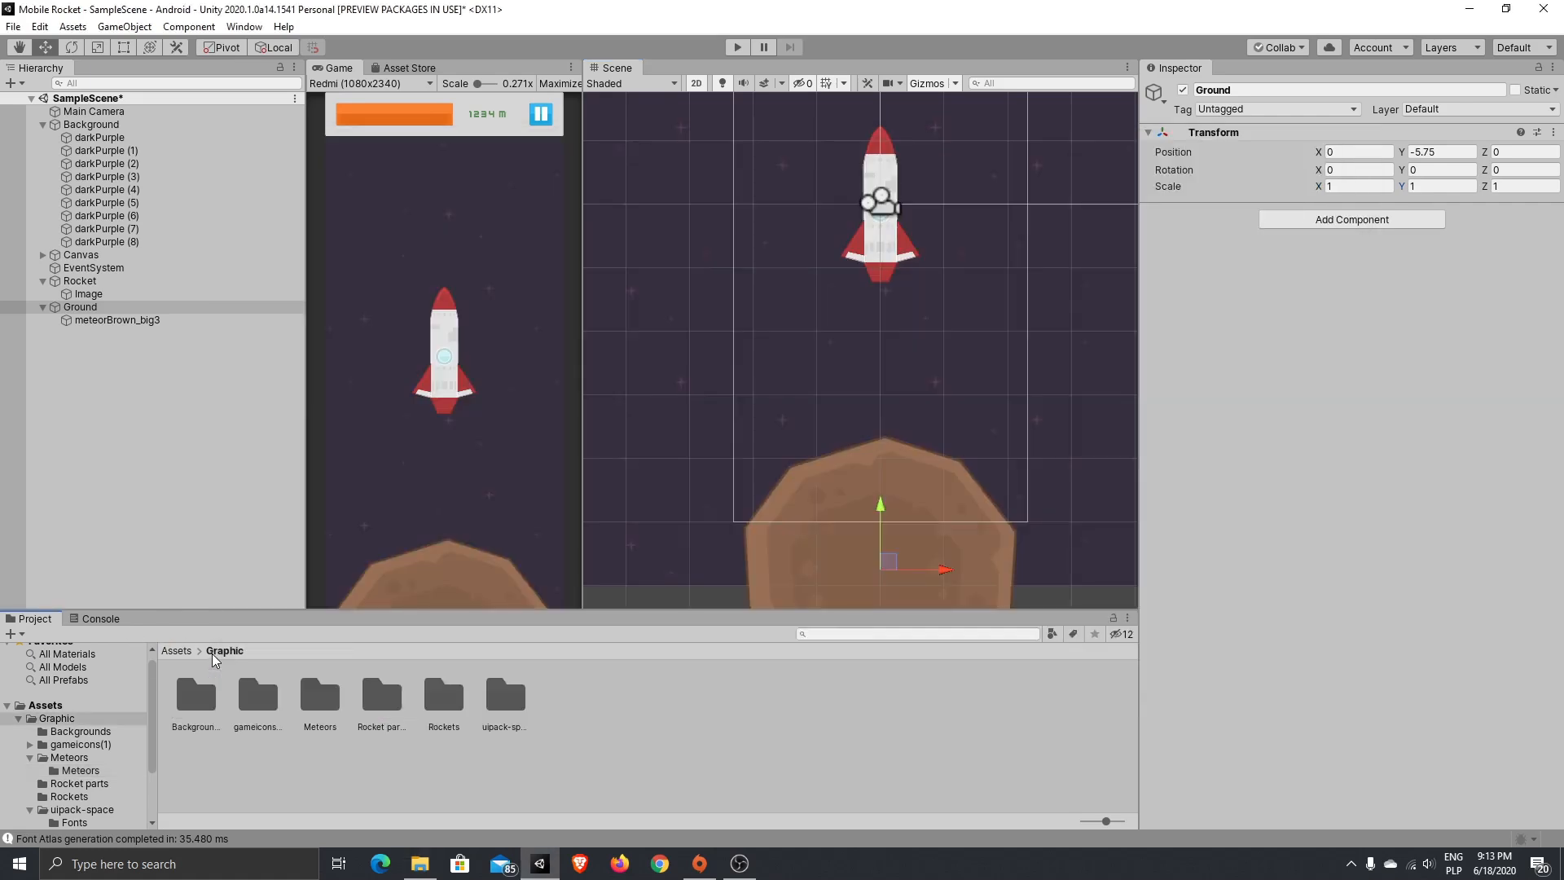
pyautogui.click(420, 865)
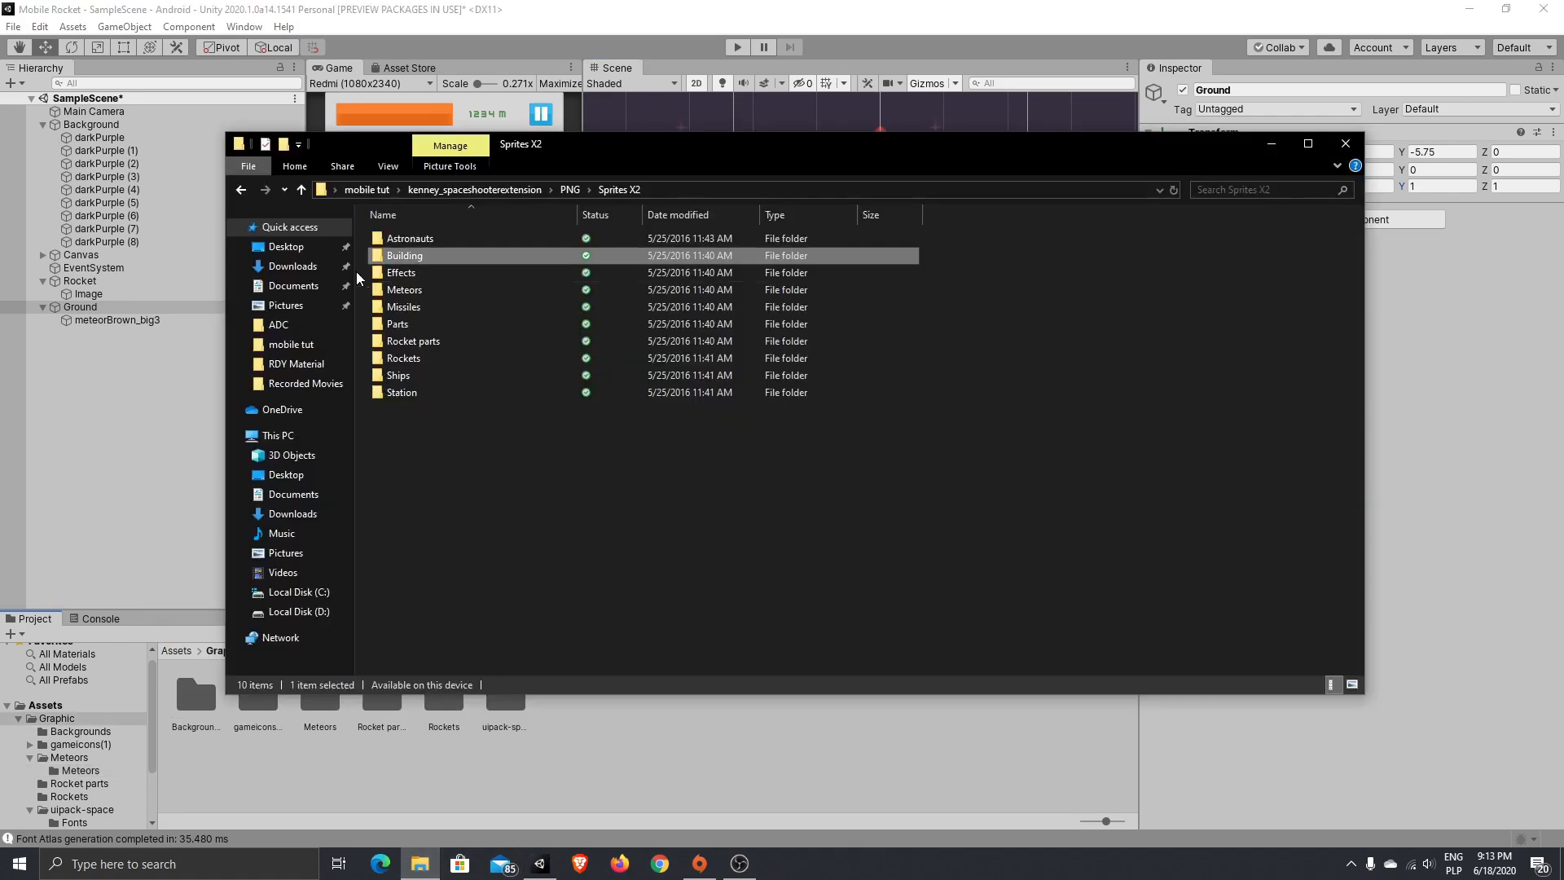
pyautogui.moveTo(401, 256); pyautogui.dragTo(1271, 150)
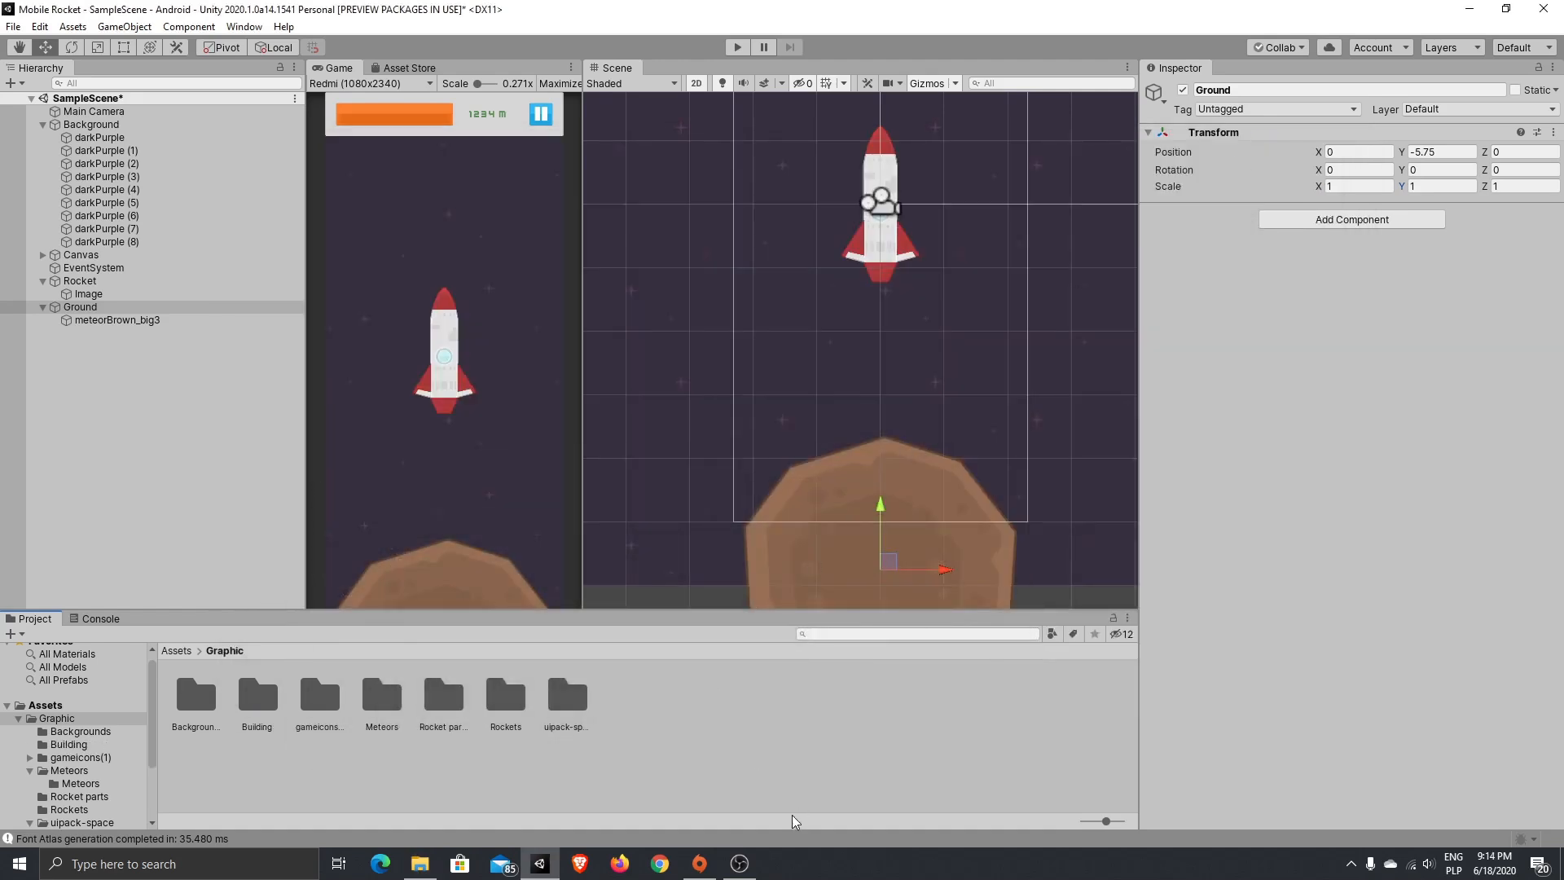
pyautogui.doubleClick(257, 699)
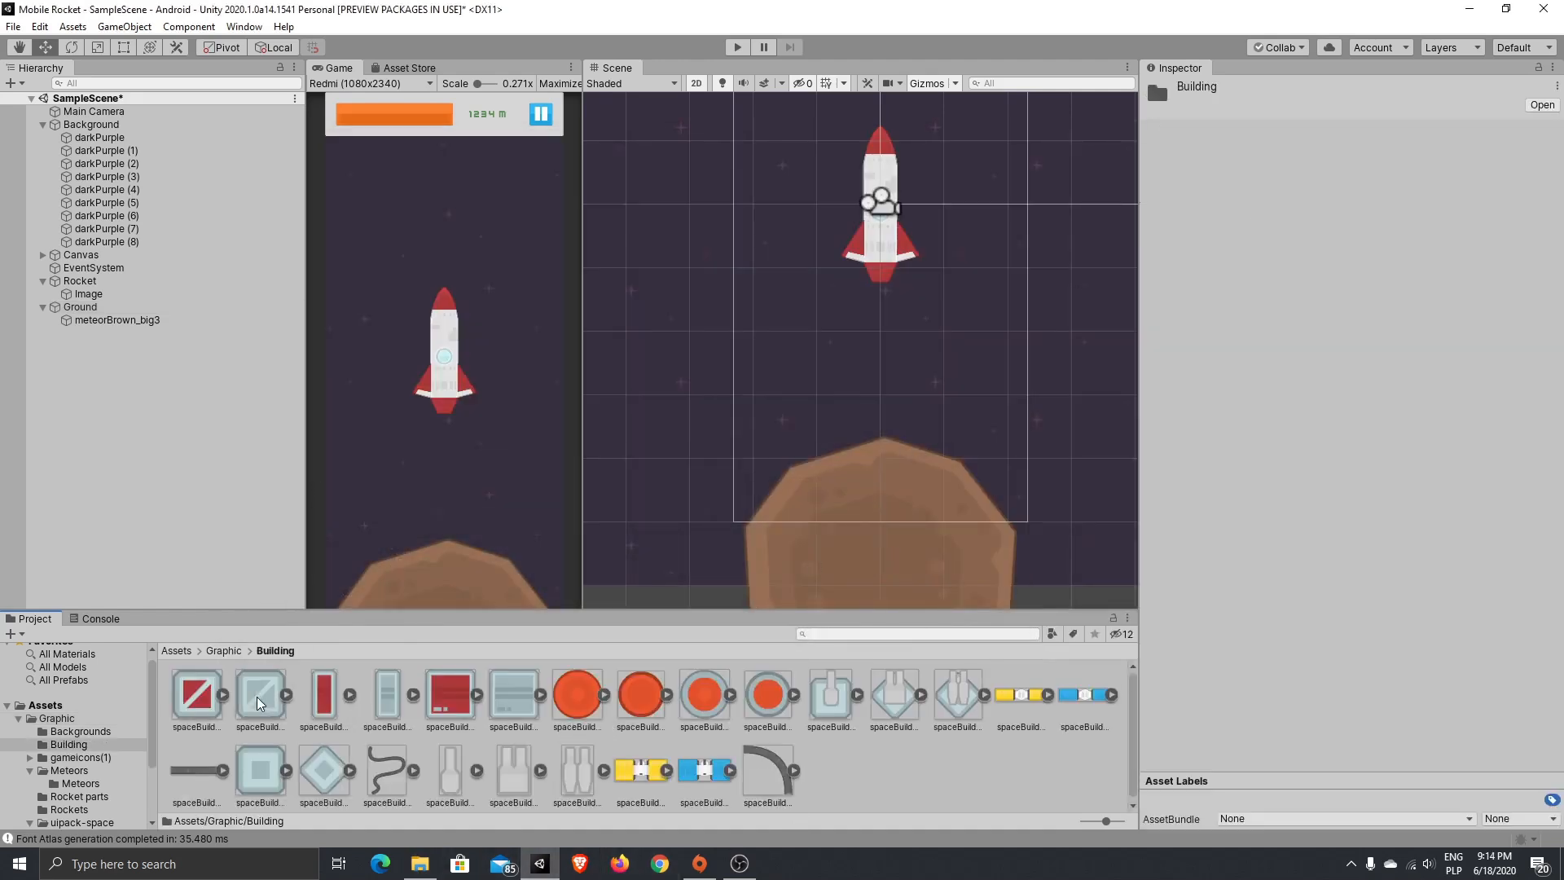
# - Create an empty scene object named Platform and reset its transform
pyautogui.rightClick(87, 356)
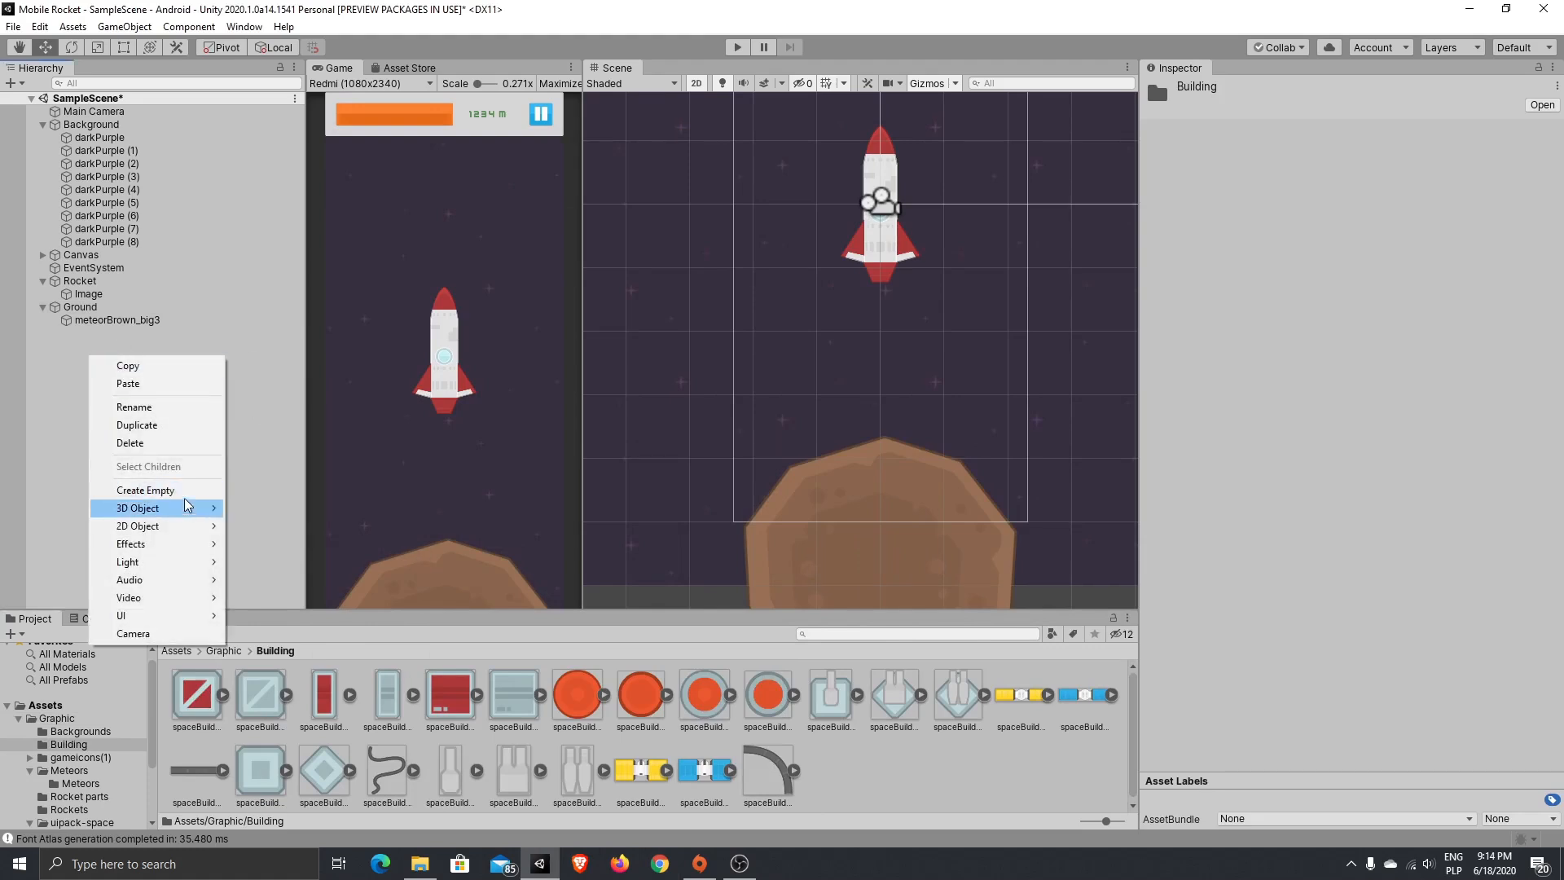
pyautogui.click(182, 491)
pyautogui.rightClick(132, 335)
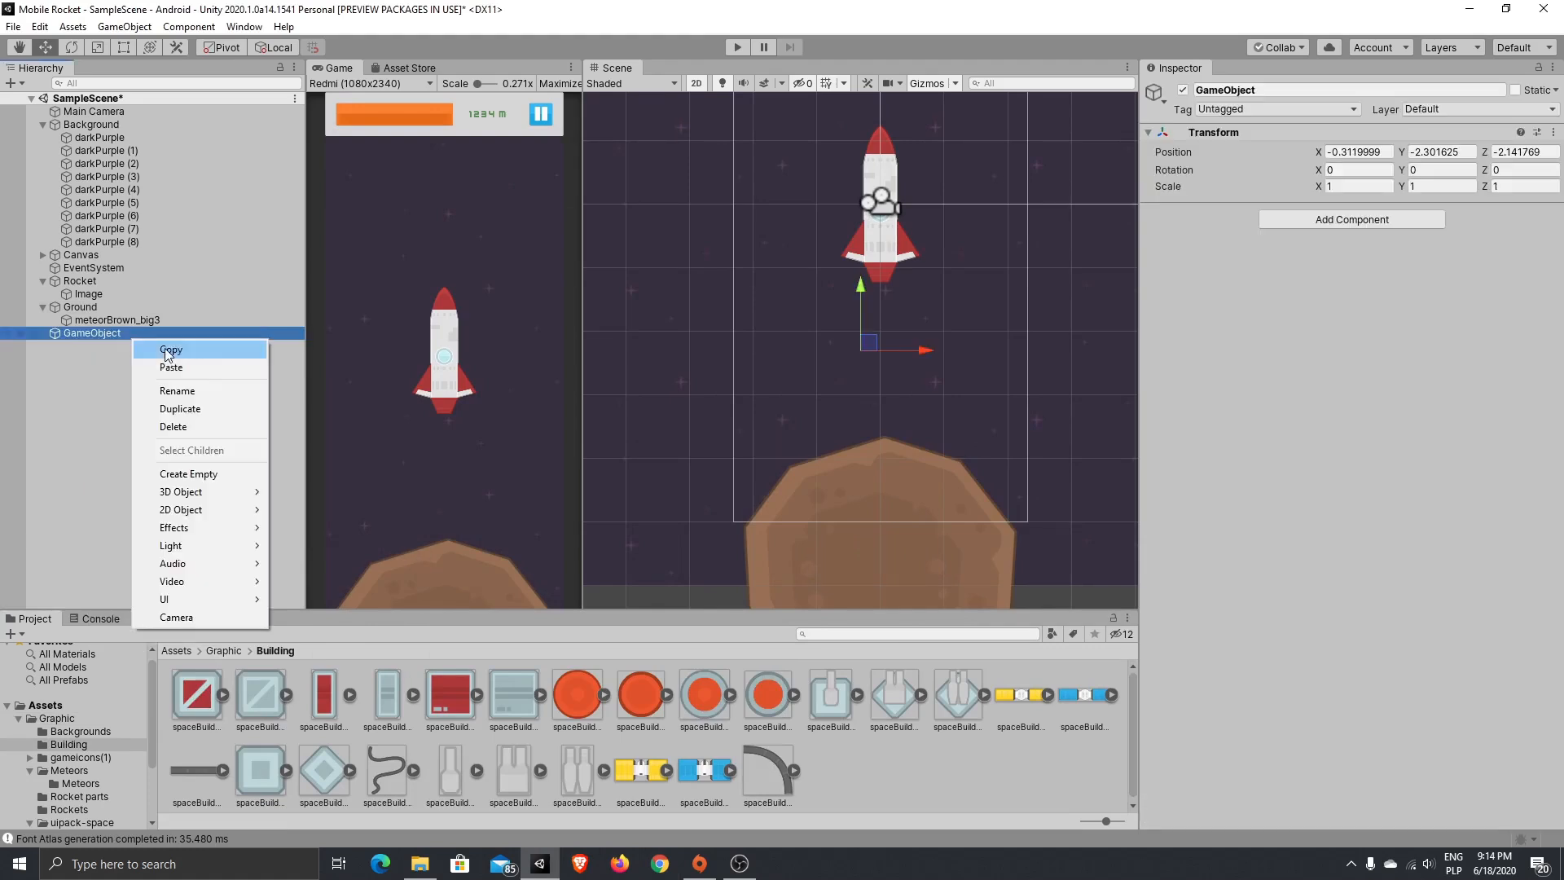
pyautogui.click(204, 389)
pyautogui.write('P')
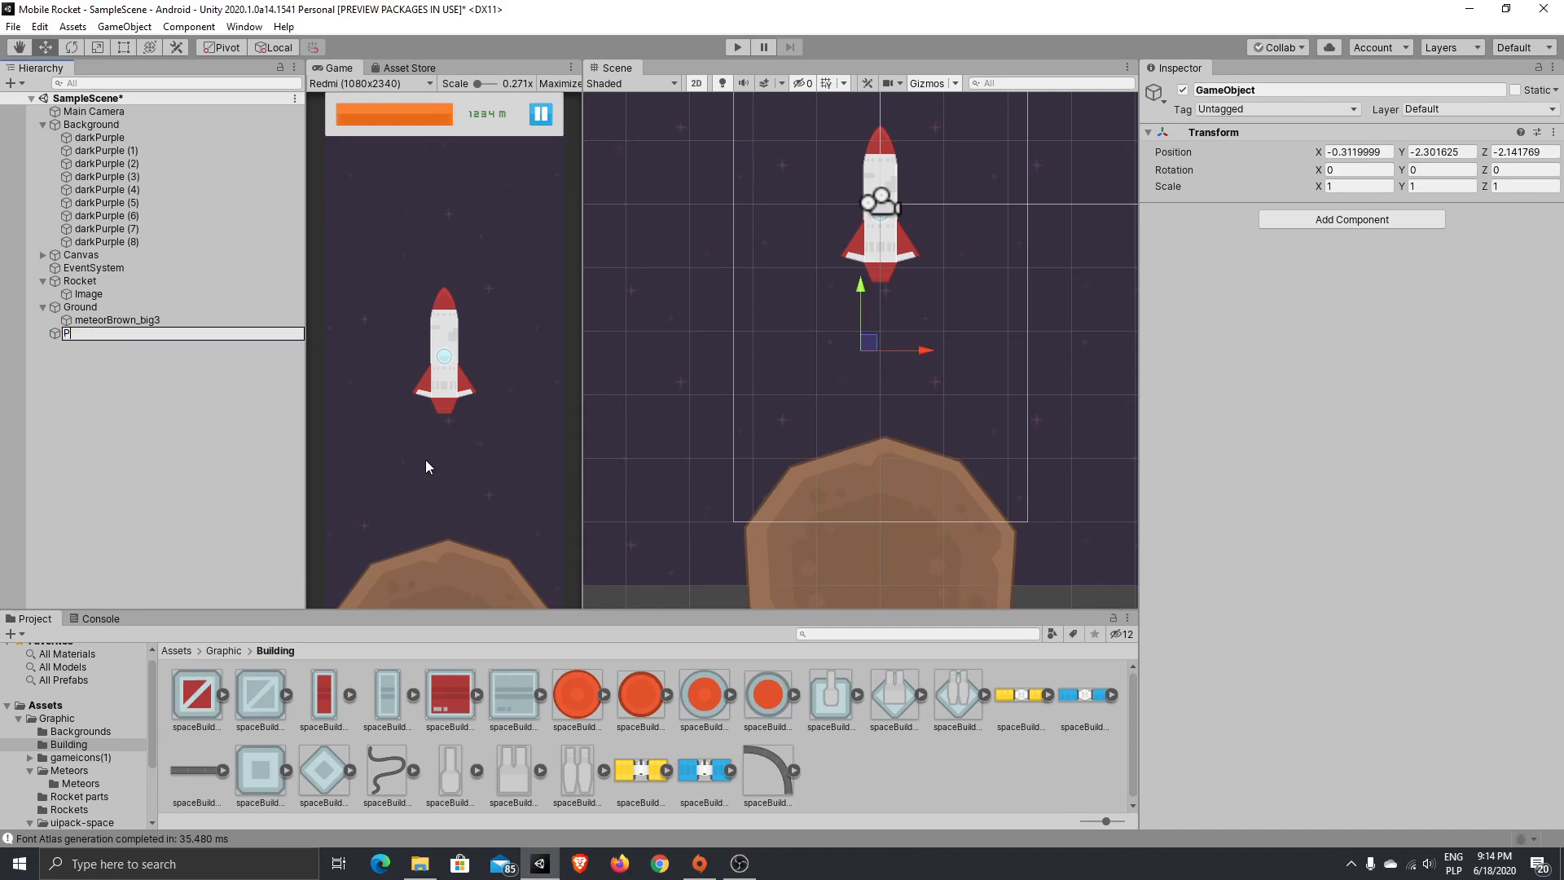
pyautogui.write('latform')
pyautogui.press('Return')
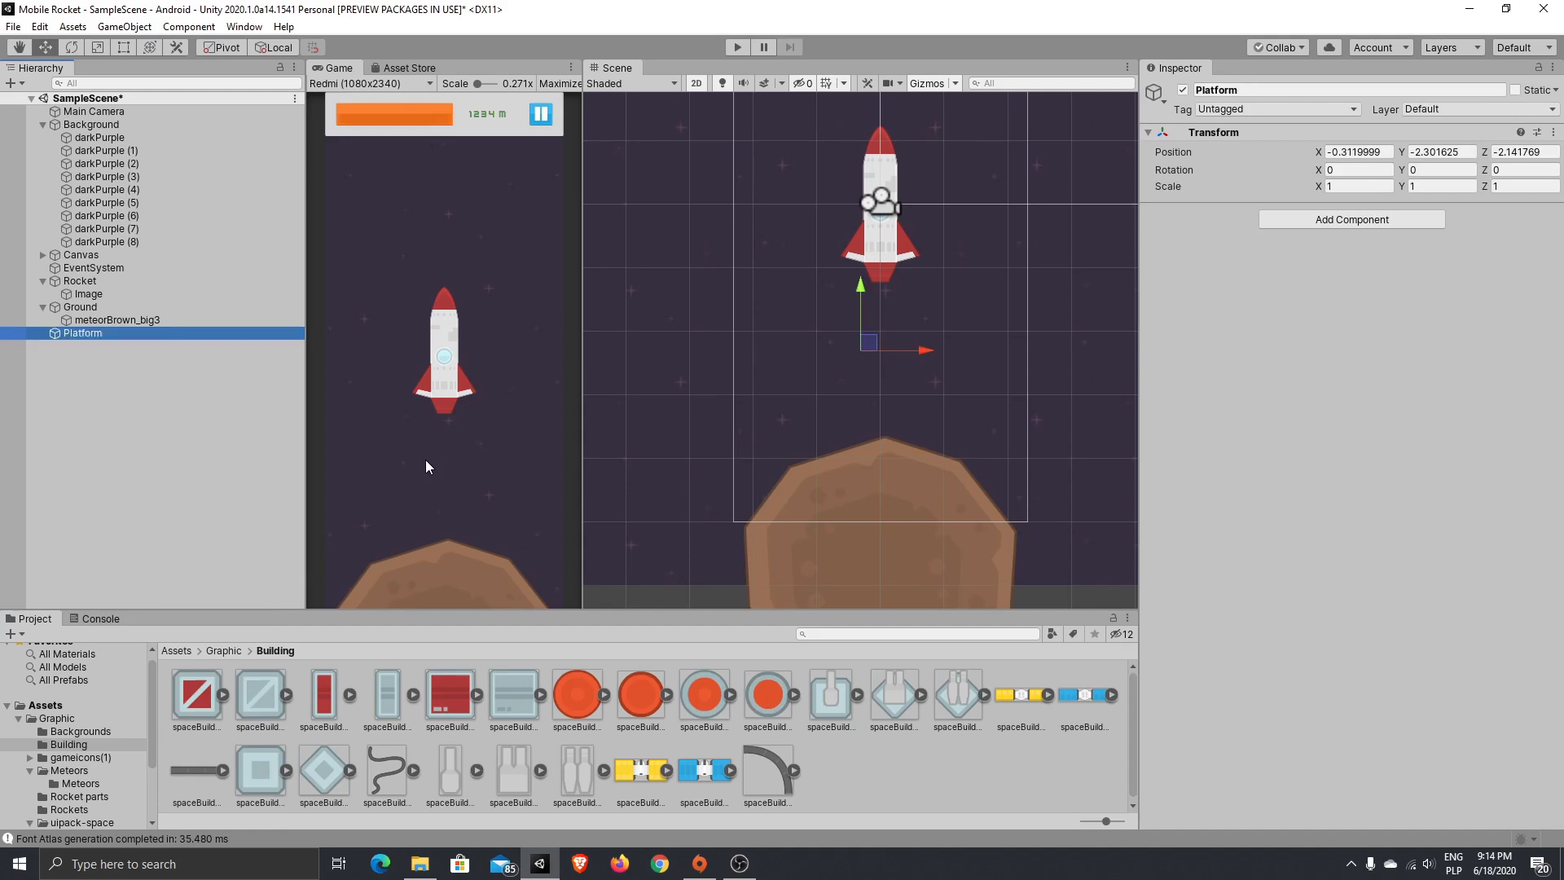
pyautogui.click(1552, 132)
pyautogui.click(1409, 149)
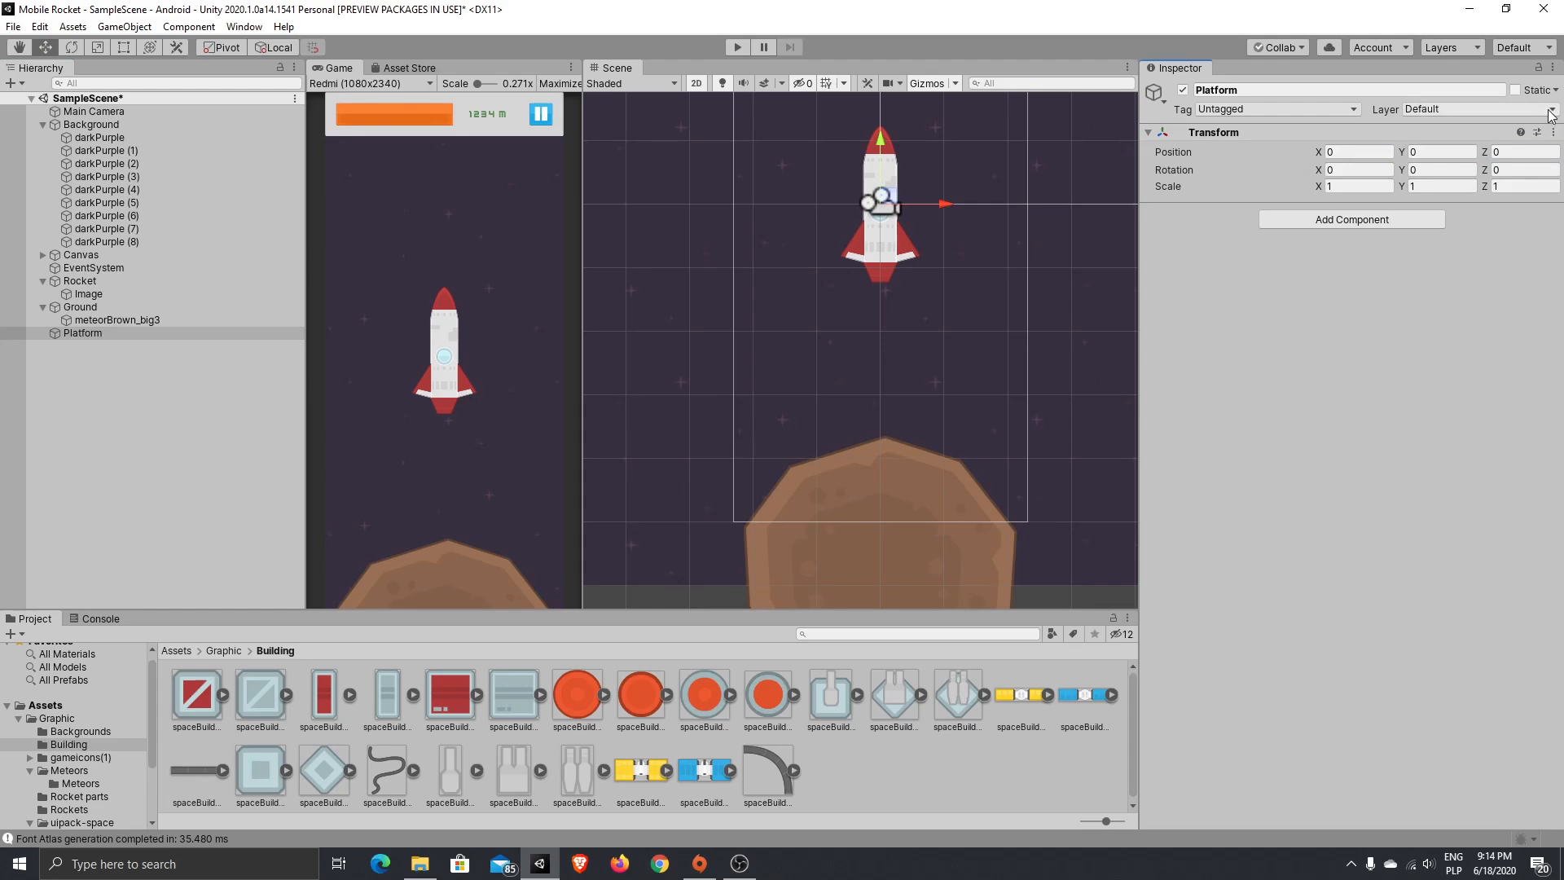
pyautogui.rightClick(130, 334)
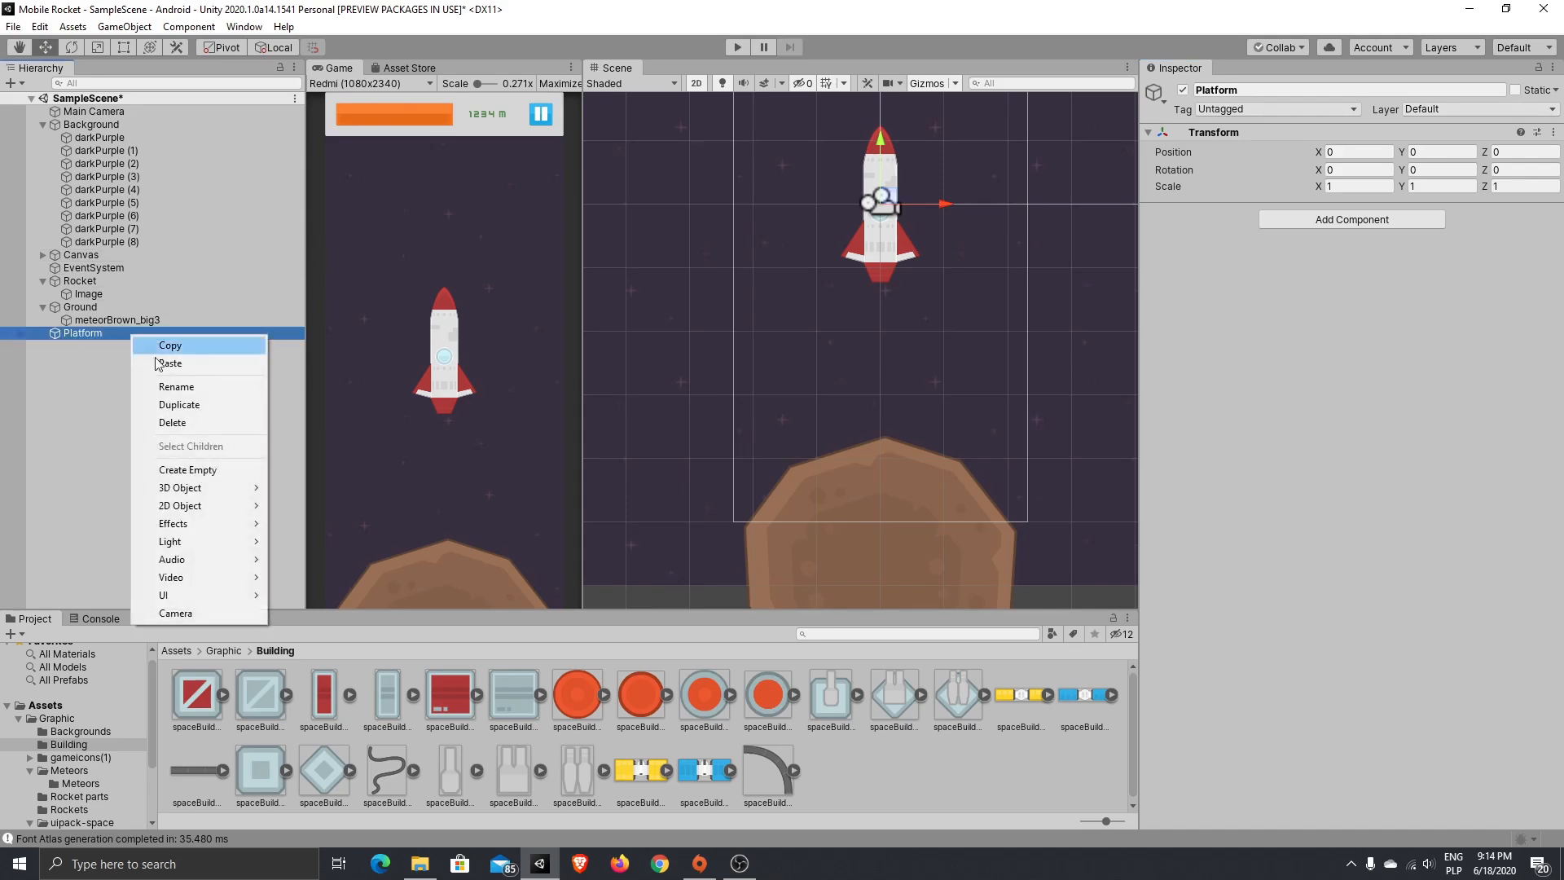
pyautogui.click(989, 447)
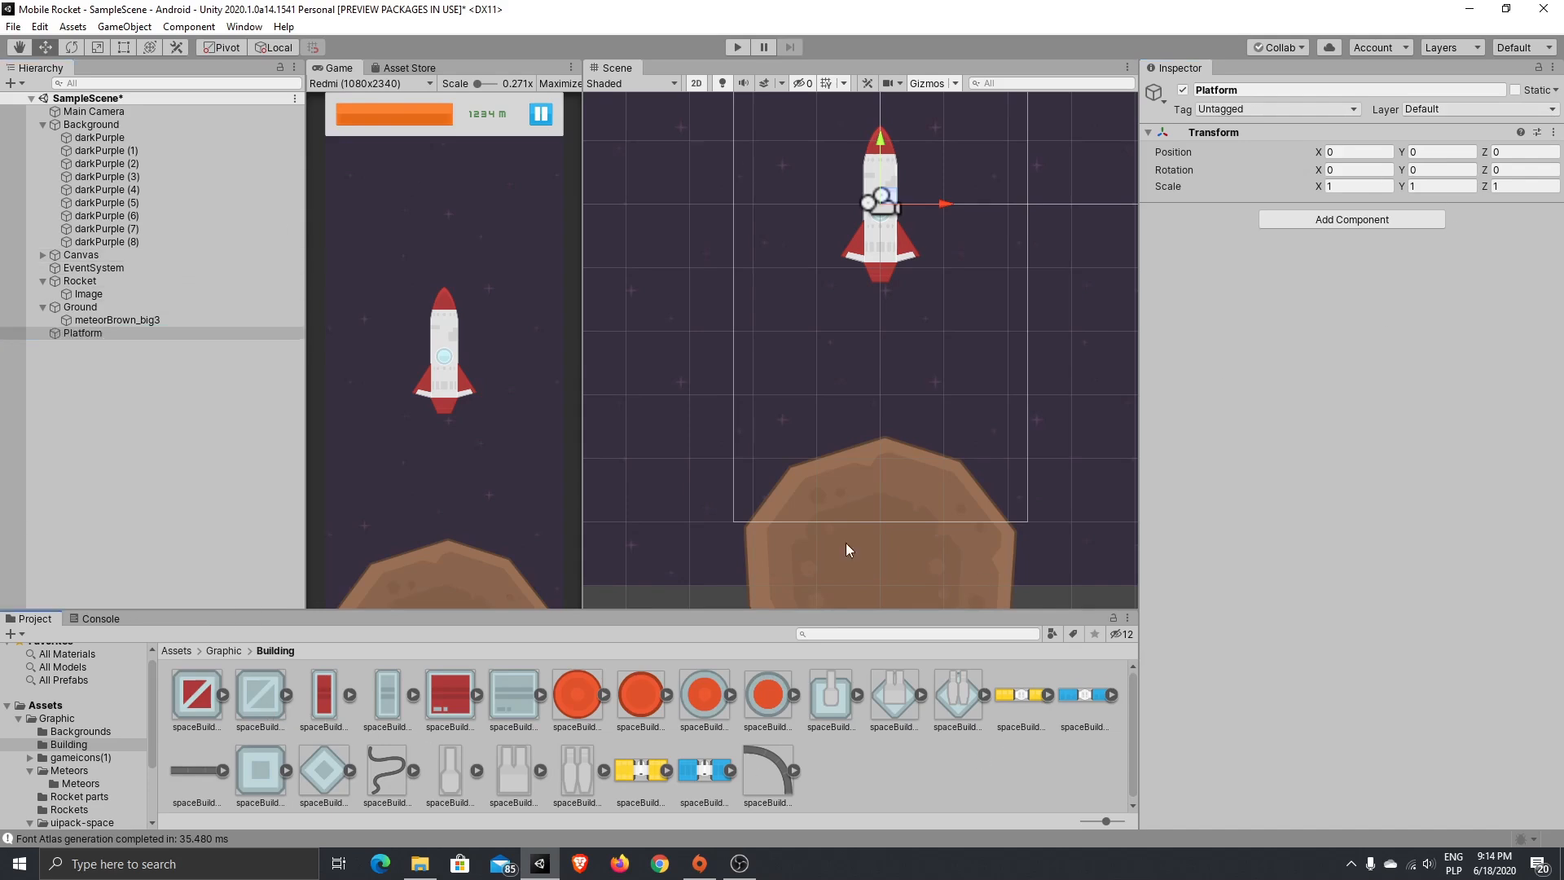
pyautogui.click(262, 699)
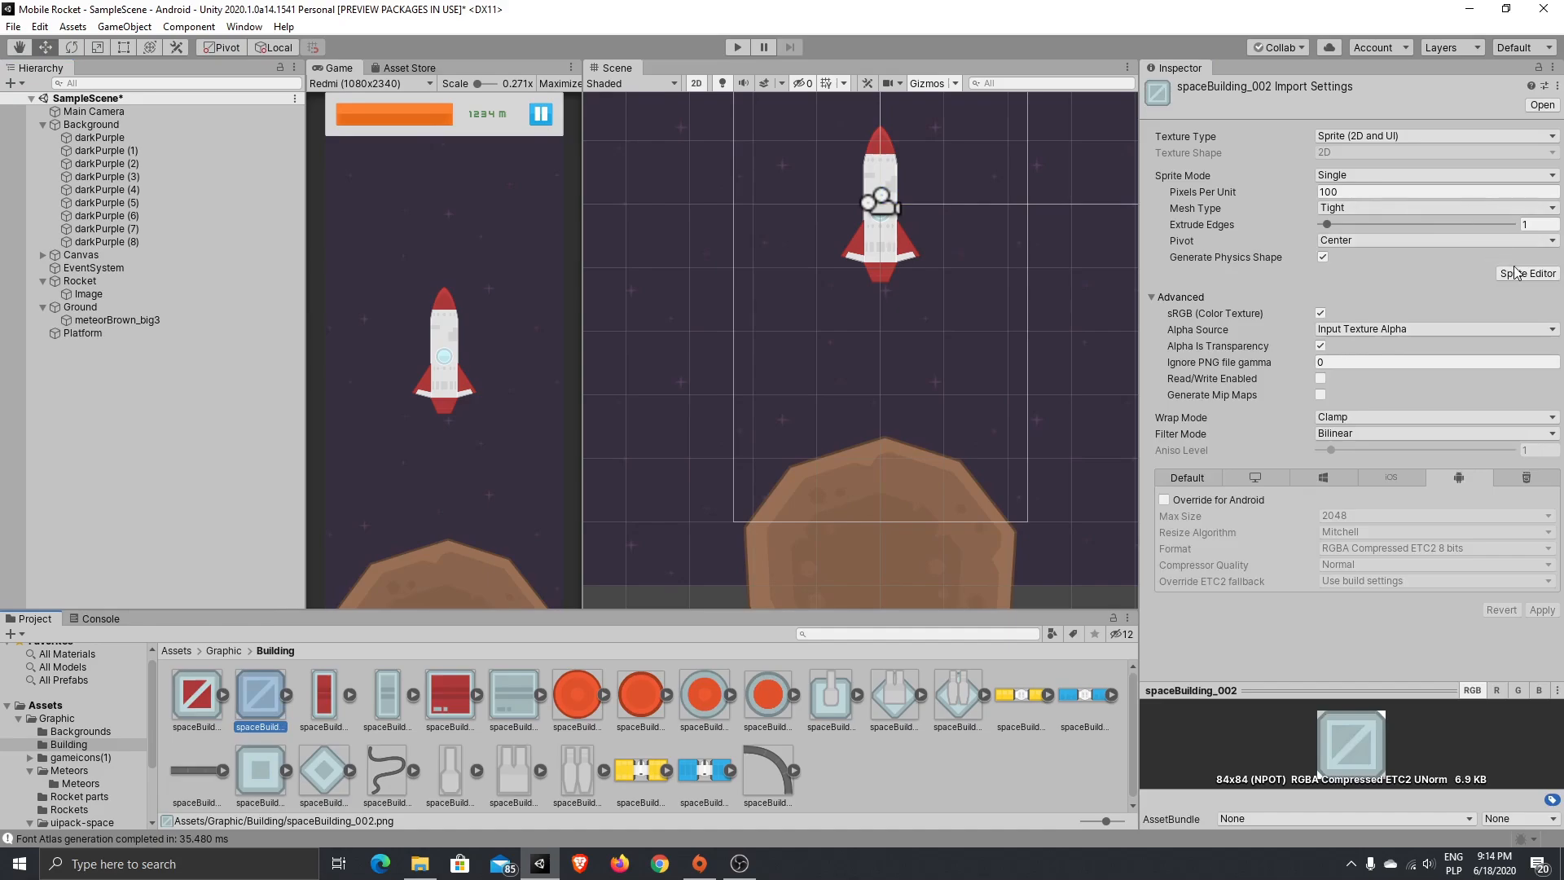
pyautogui.click(1517, 273)
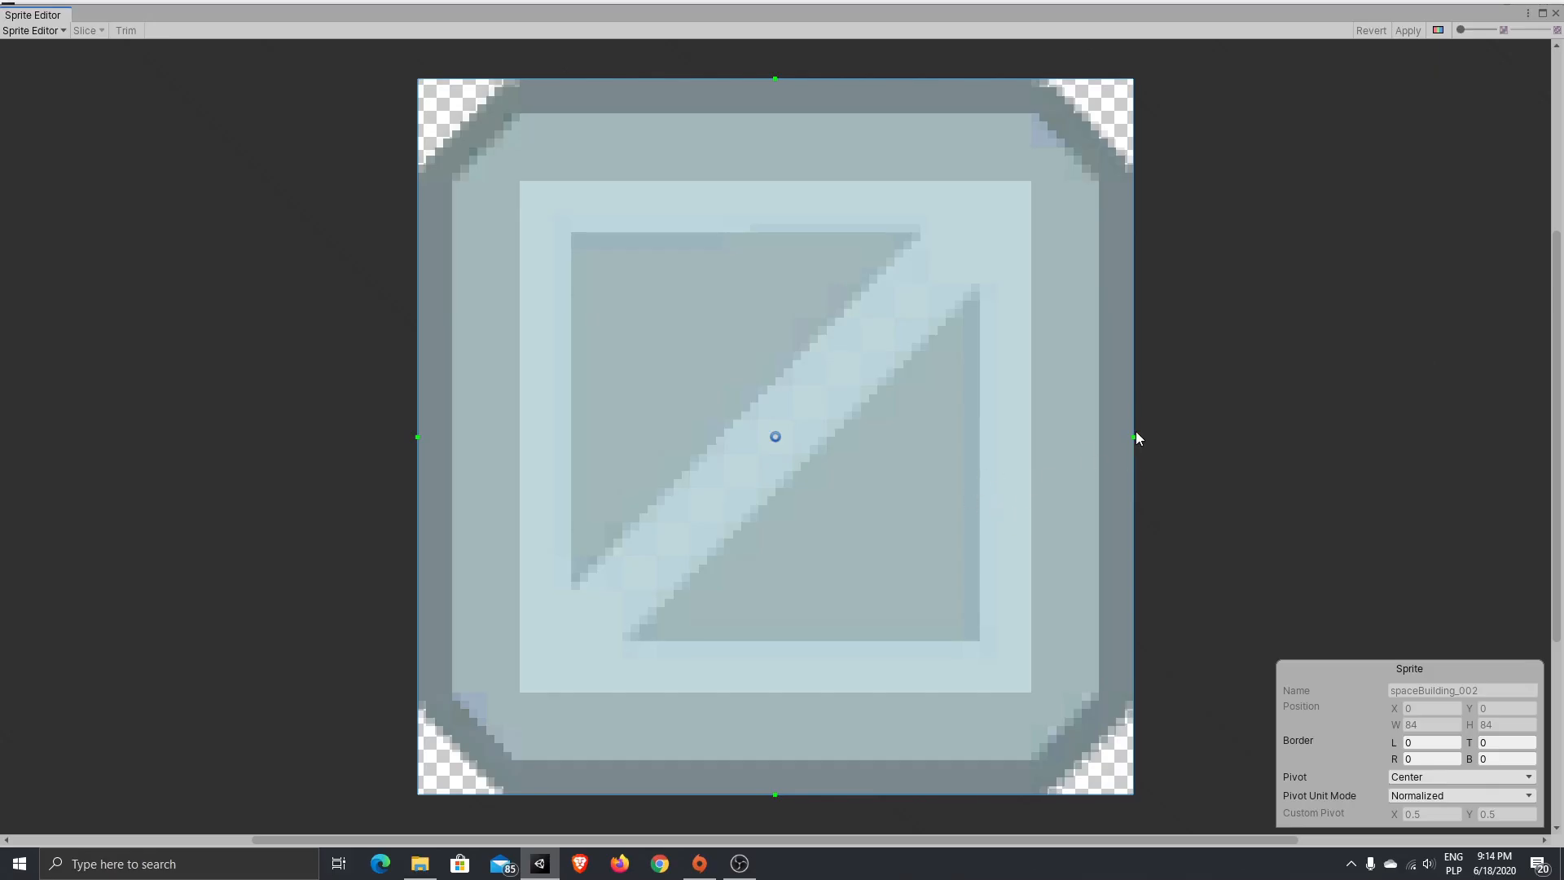
pyautogui.moveTo(1134, 437); pyautogui.dragTo(1033, 440)
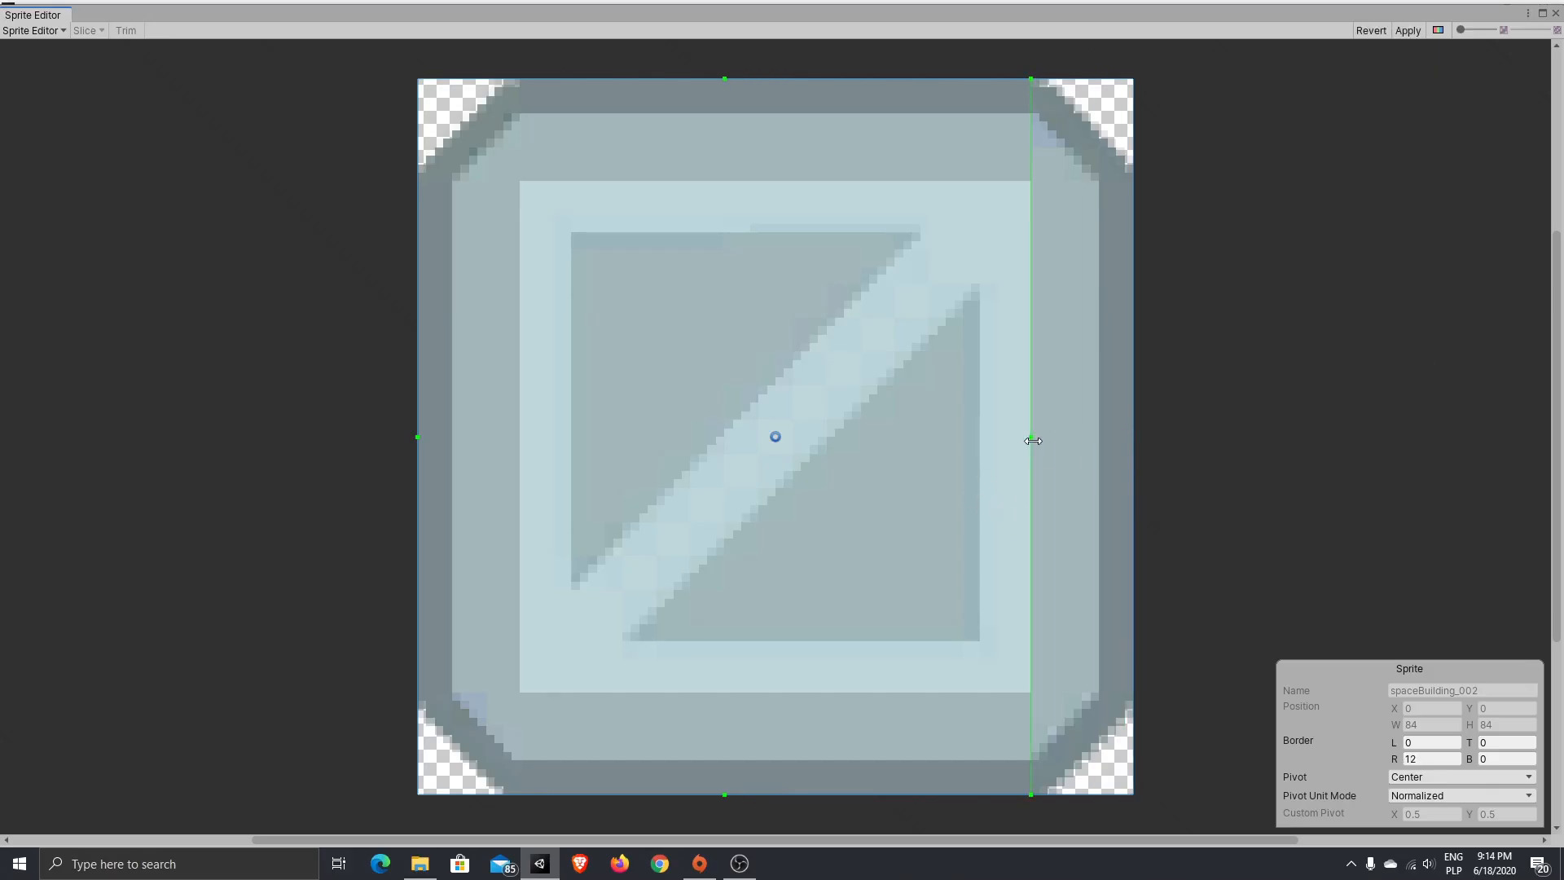
pyautogui.click(1555, 14)
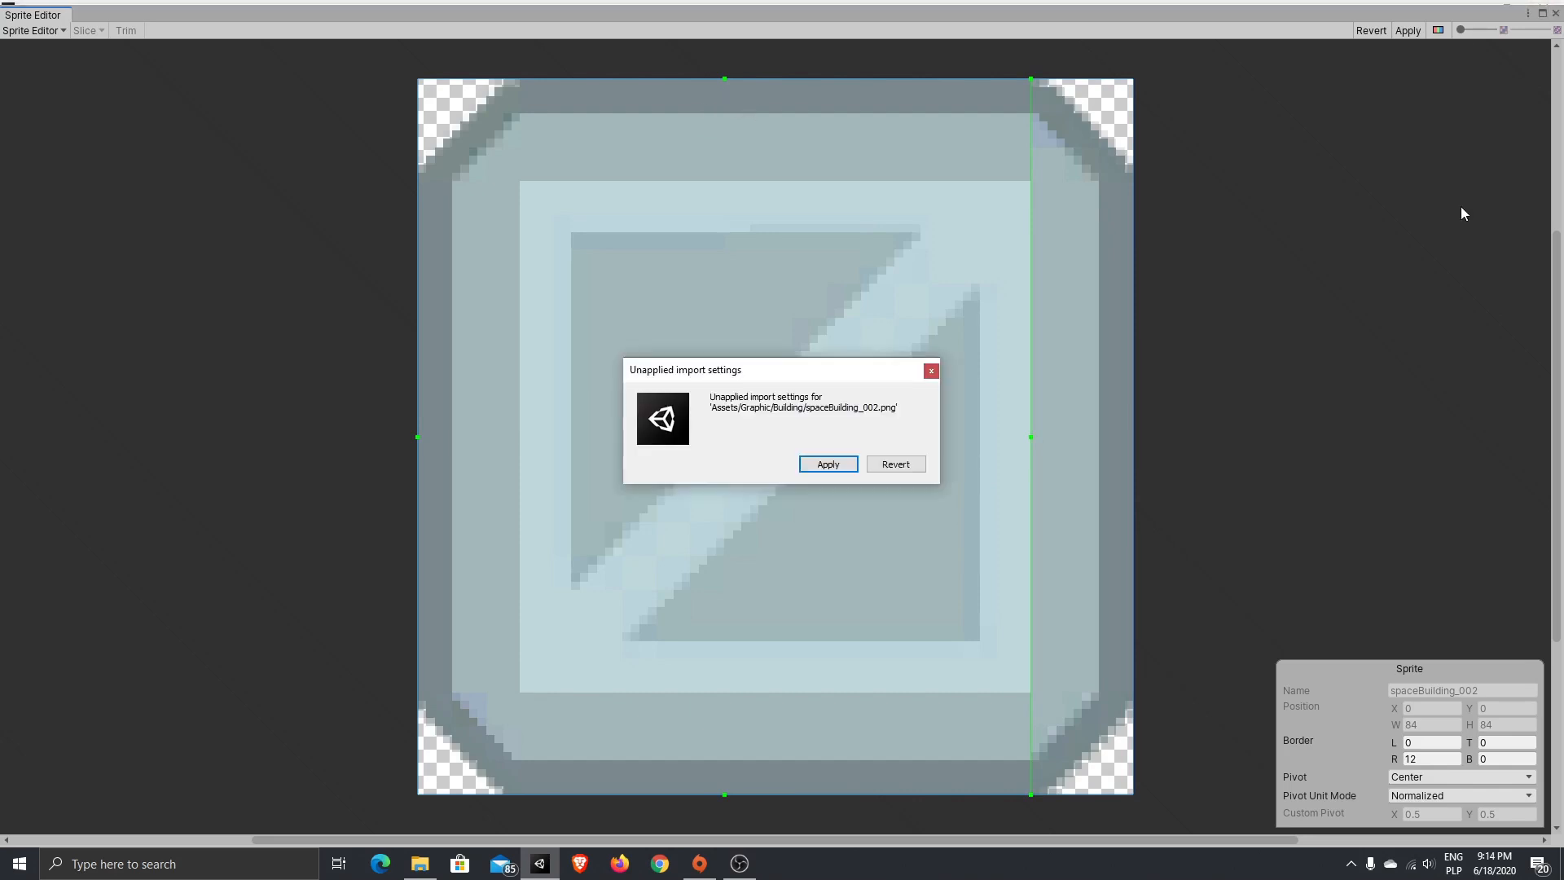
pyautogui.click(893, 465)
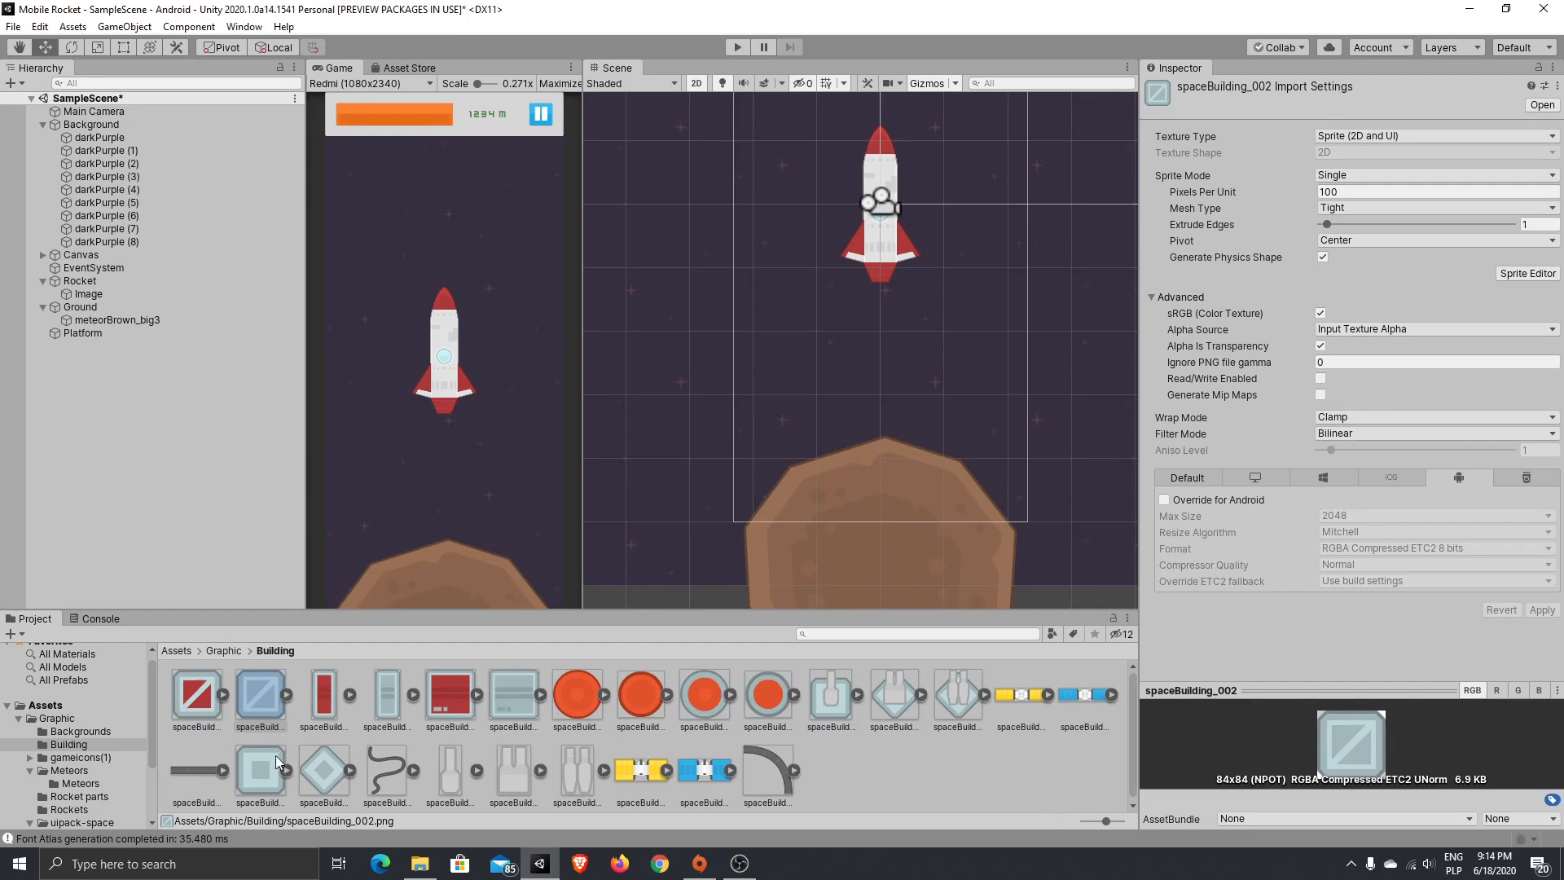
# - Set the border of the spaceBuilding_017 sprite to 27 on all four sides in the Sprite Editor and apply it
pyautogui.click(271, 780)
pyautogui.click(1529, 273)
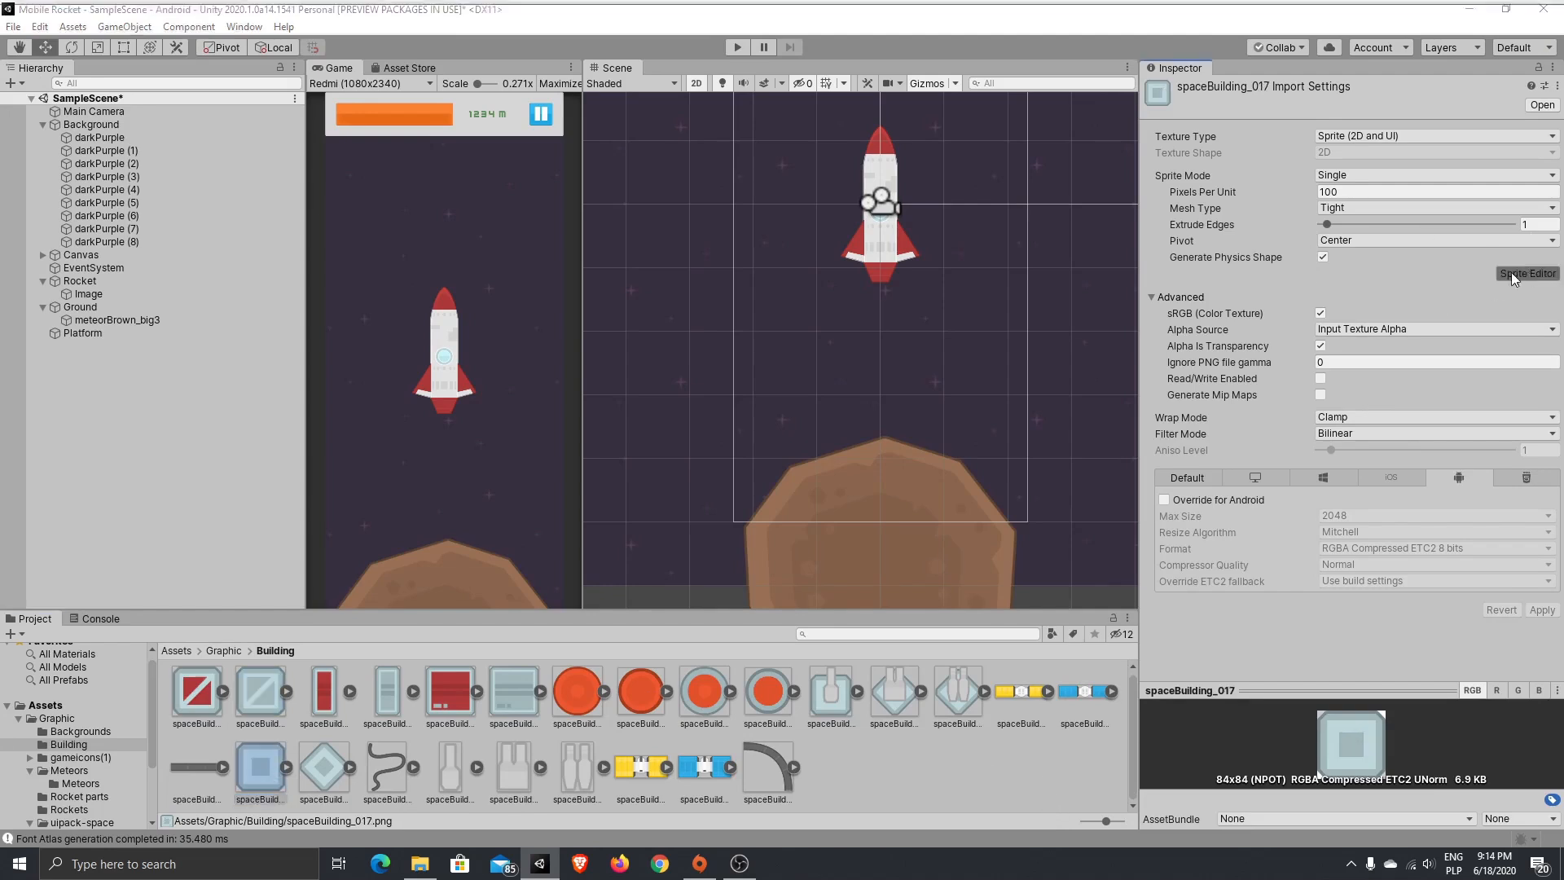
pyautogui.moveTo(1132, 437); pyautogui.dragTo(907, 435)
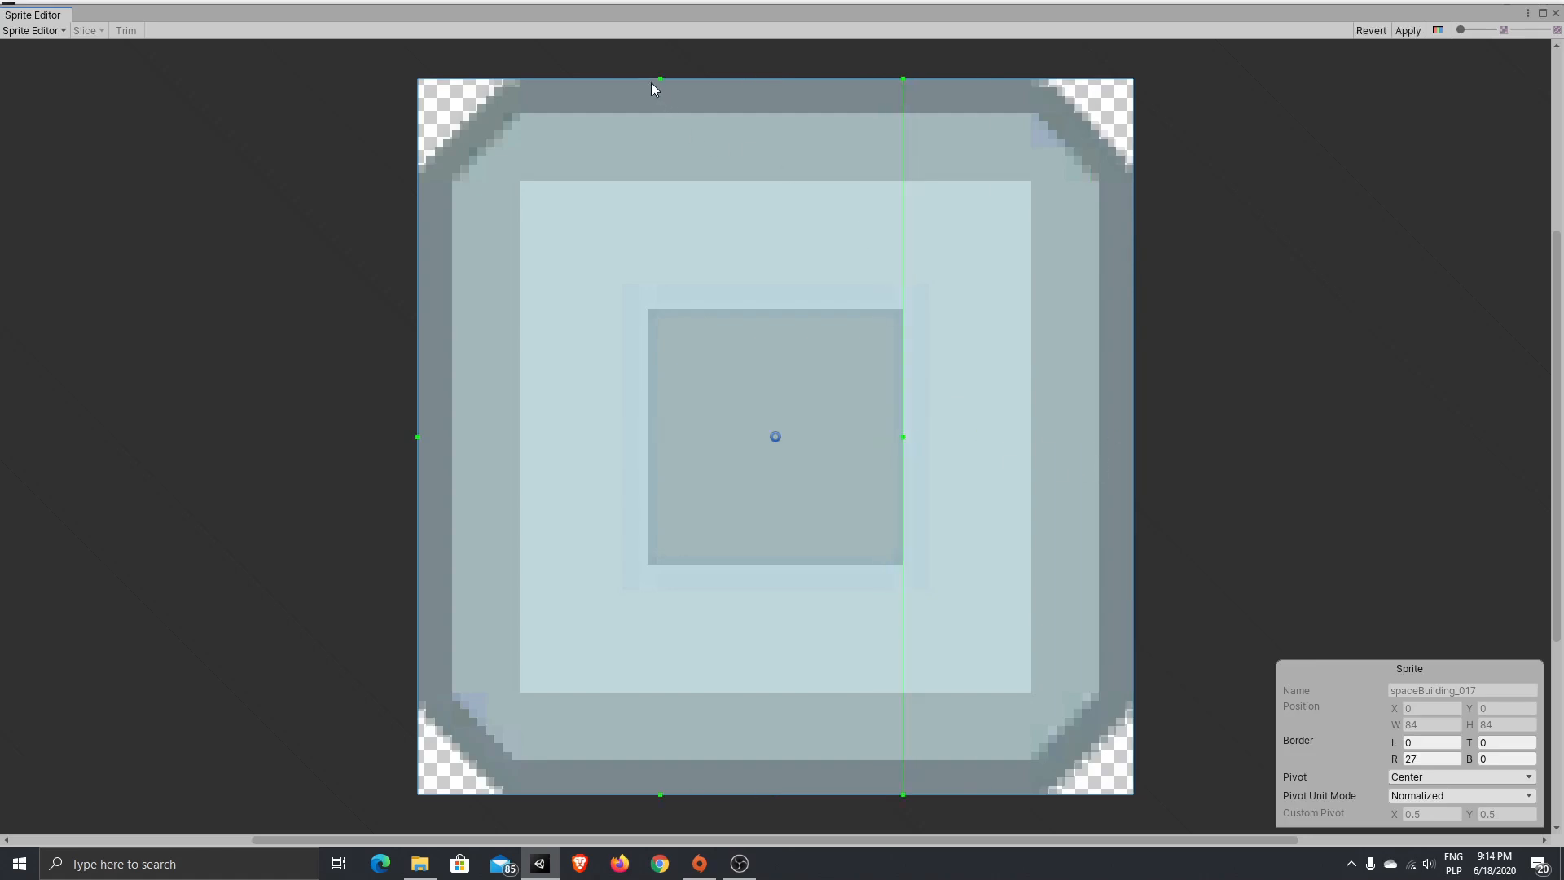
pyautogui.moveTo(659, 99); pyautogui.dragTo(705, 305)
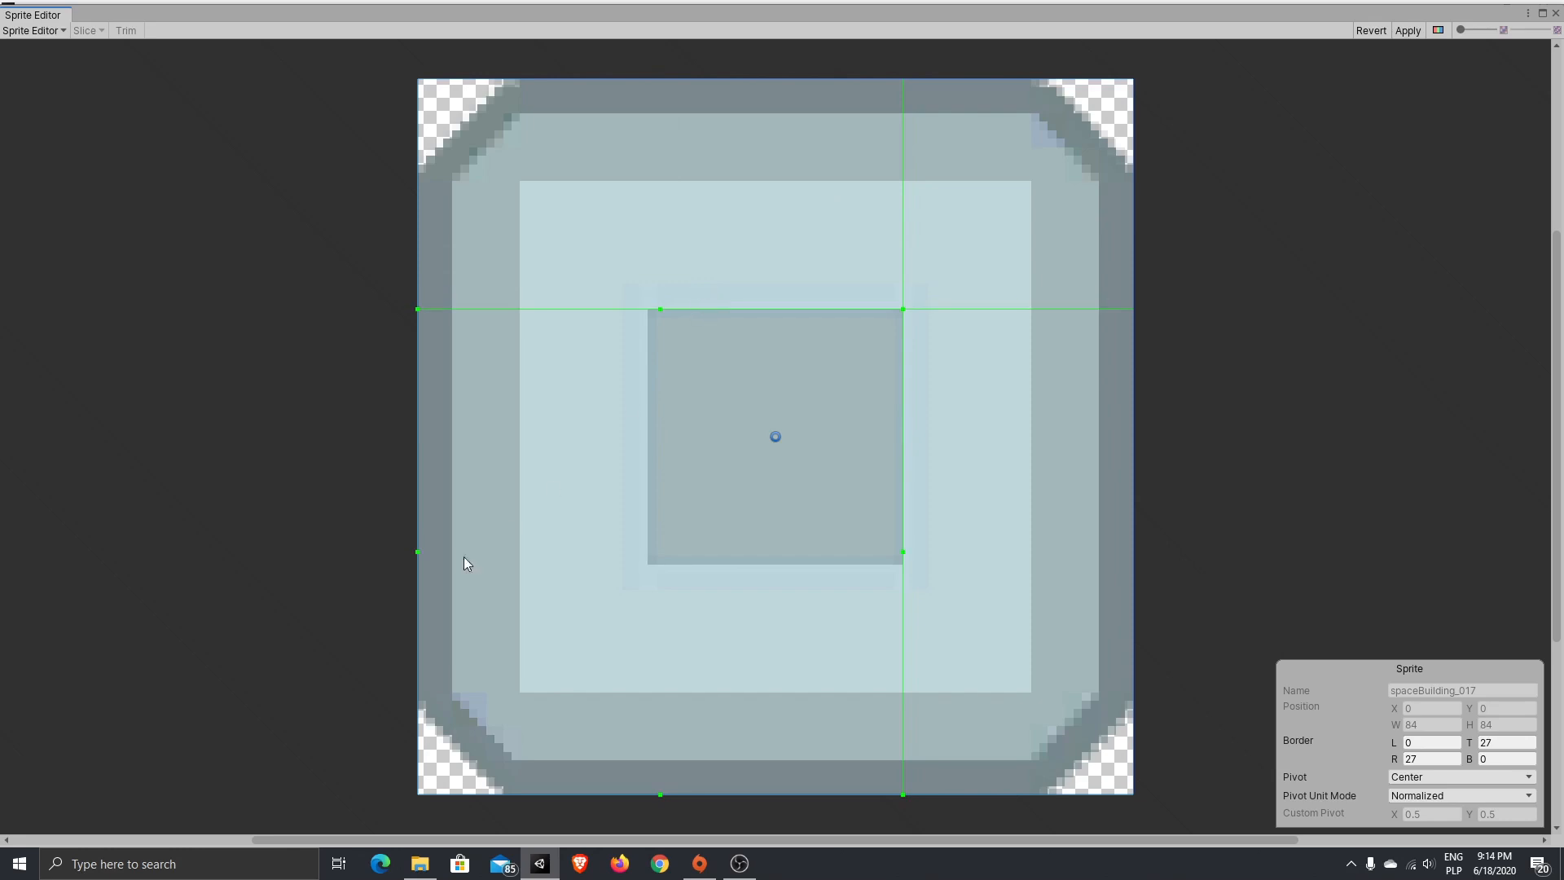
pyautogui.moveTo(416, 555); pyautogui.dragTo(522, 565)
pyautogui.moveTo(519, 551); pyautogui.dragTo(650, 538)
pyautogui.moveTo(778, 795); pyautogui.dragTo(781, 564)
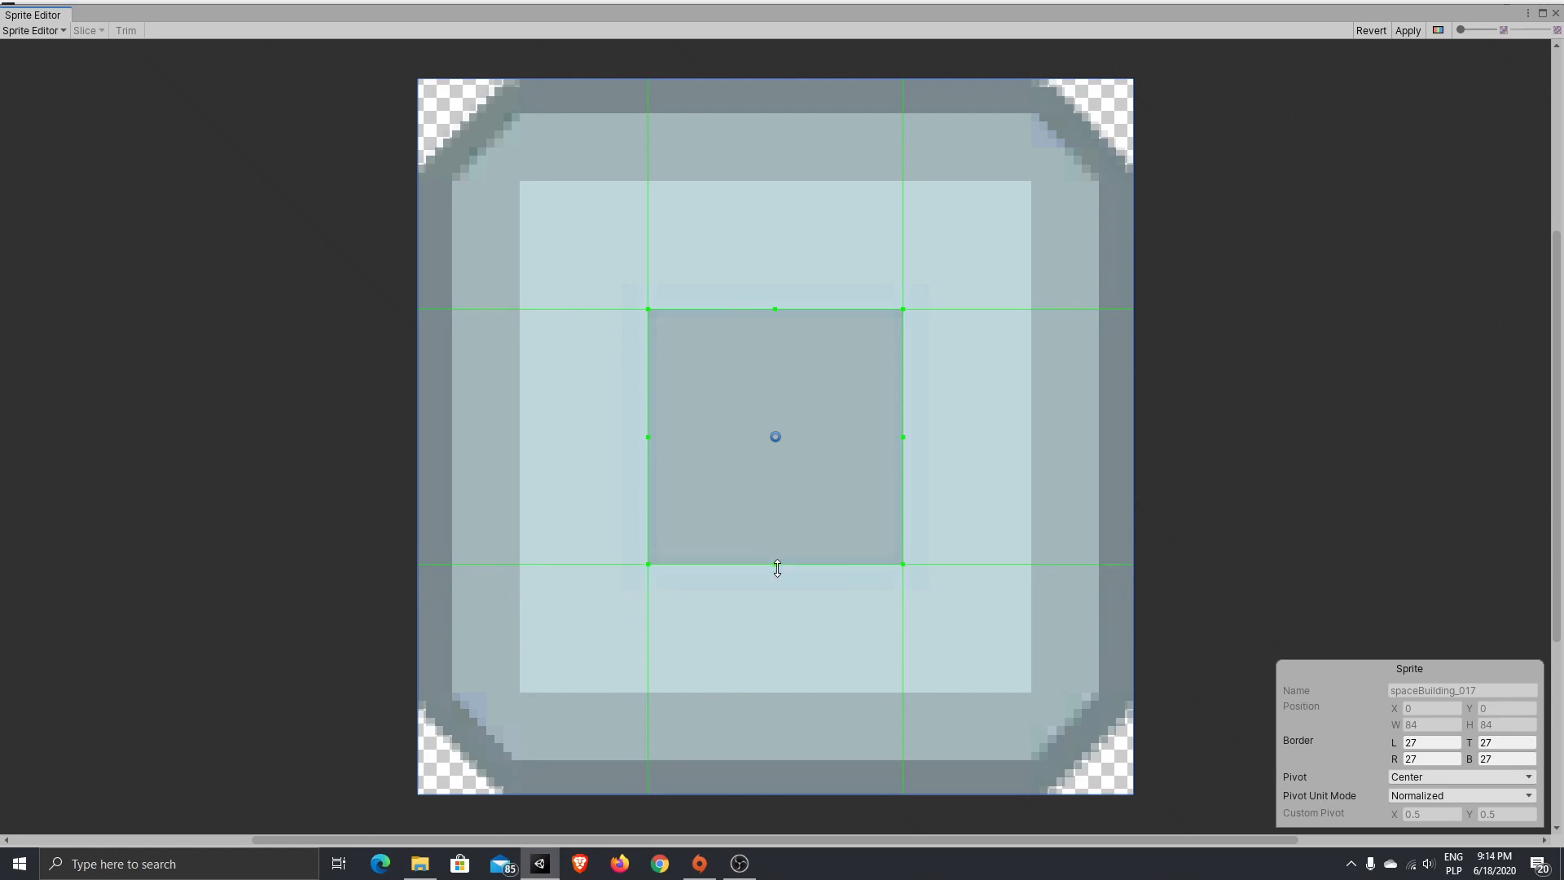
pyautogui.click(1554, 13)
pyautogui.click(827, 464)
# - Add the spaceBuilding_017 sprite as a child of Platform on the Enviroment sorting layer and move it down to Y -3
pyautogui.moveTo(261, 784); pyautogui.dragTo(106, 334)
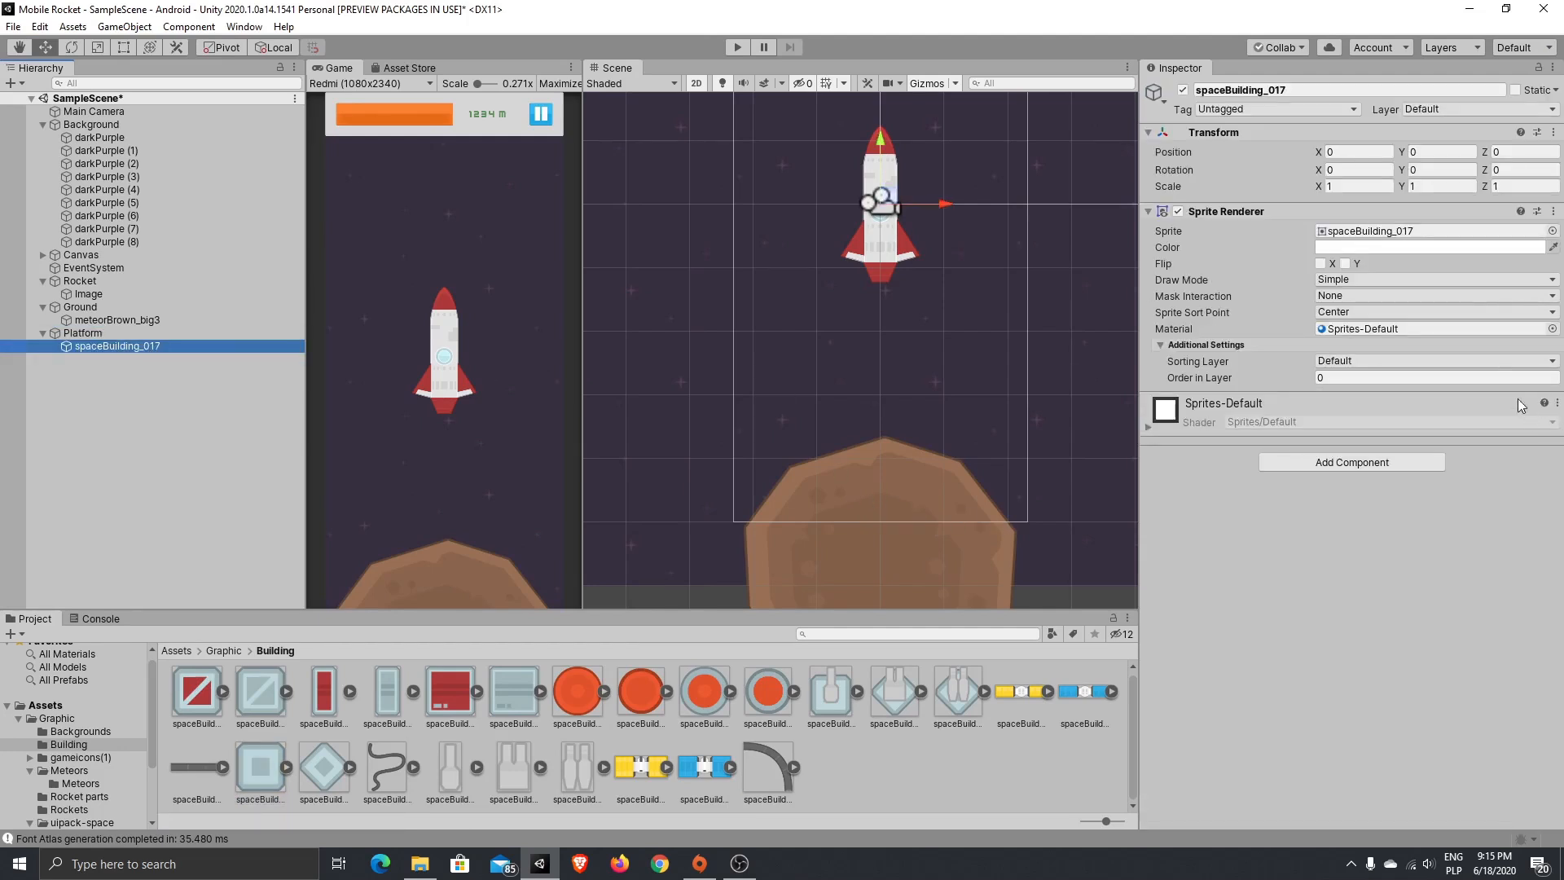
pyautogui.click(1509, 360)
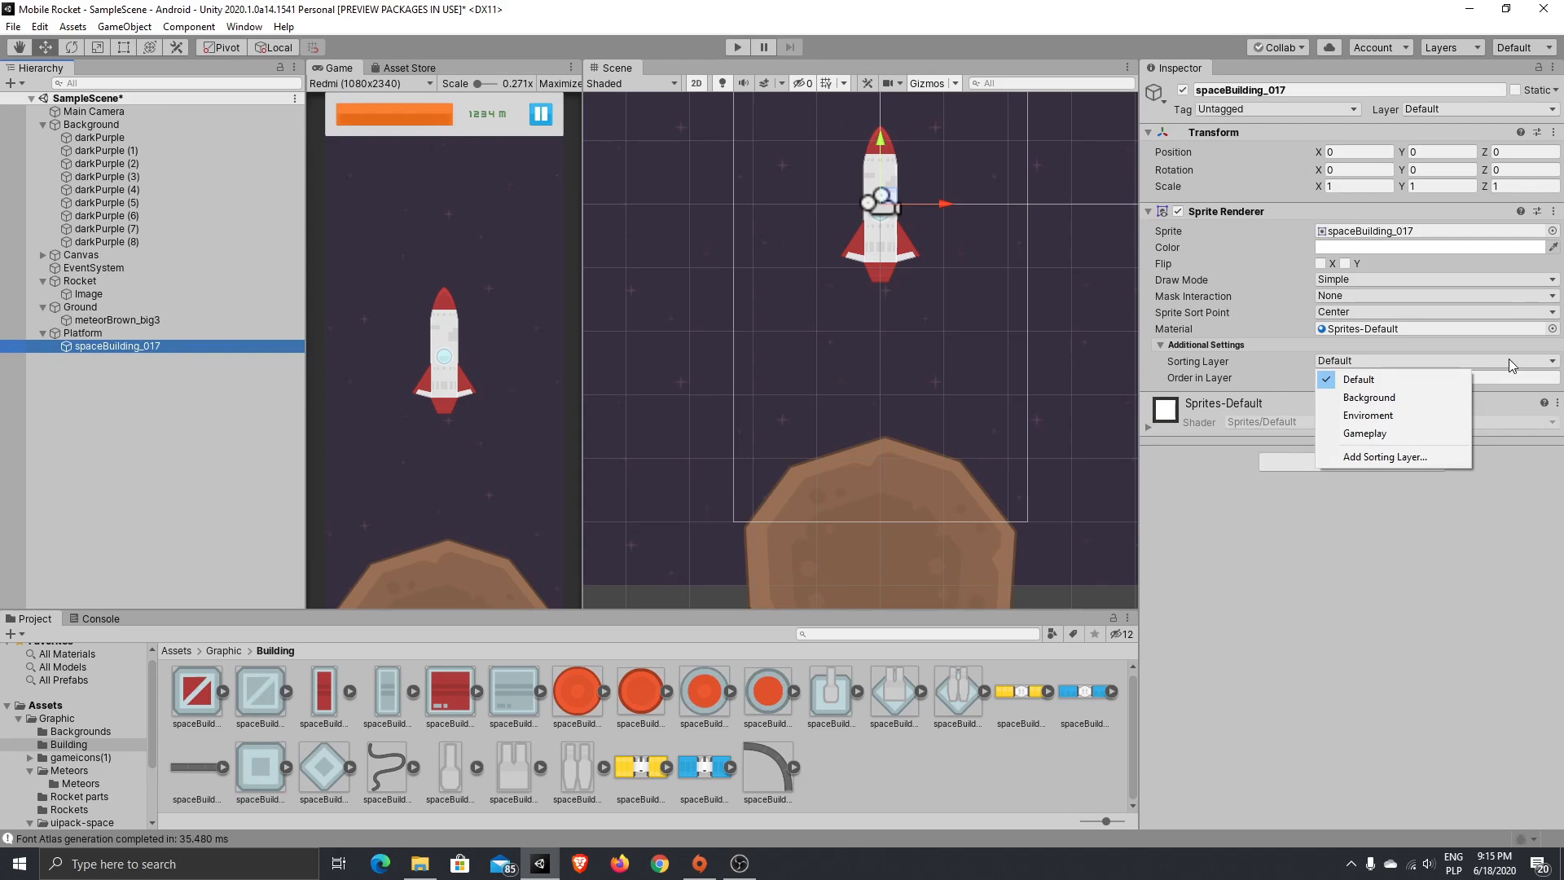
pyautogui.click(1447, 421)
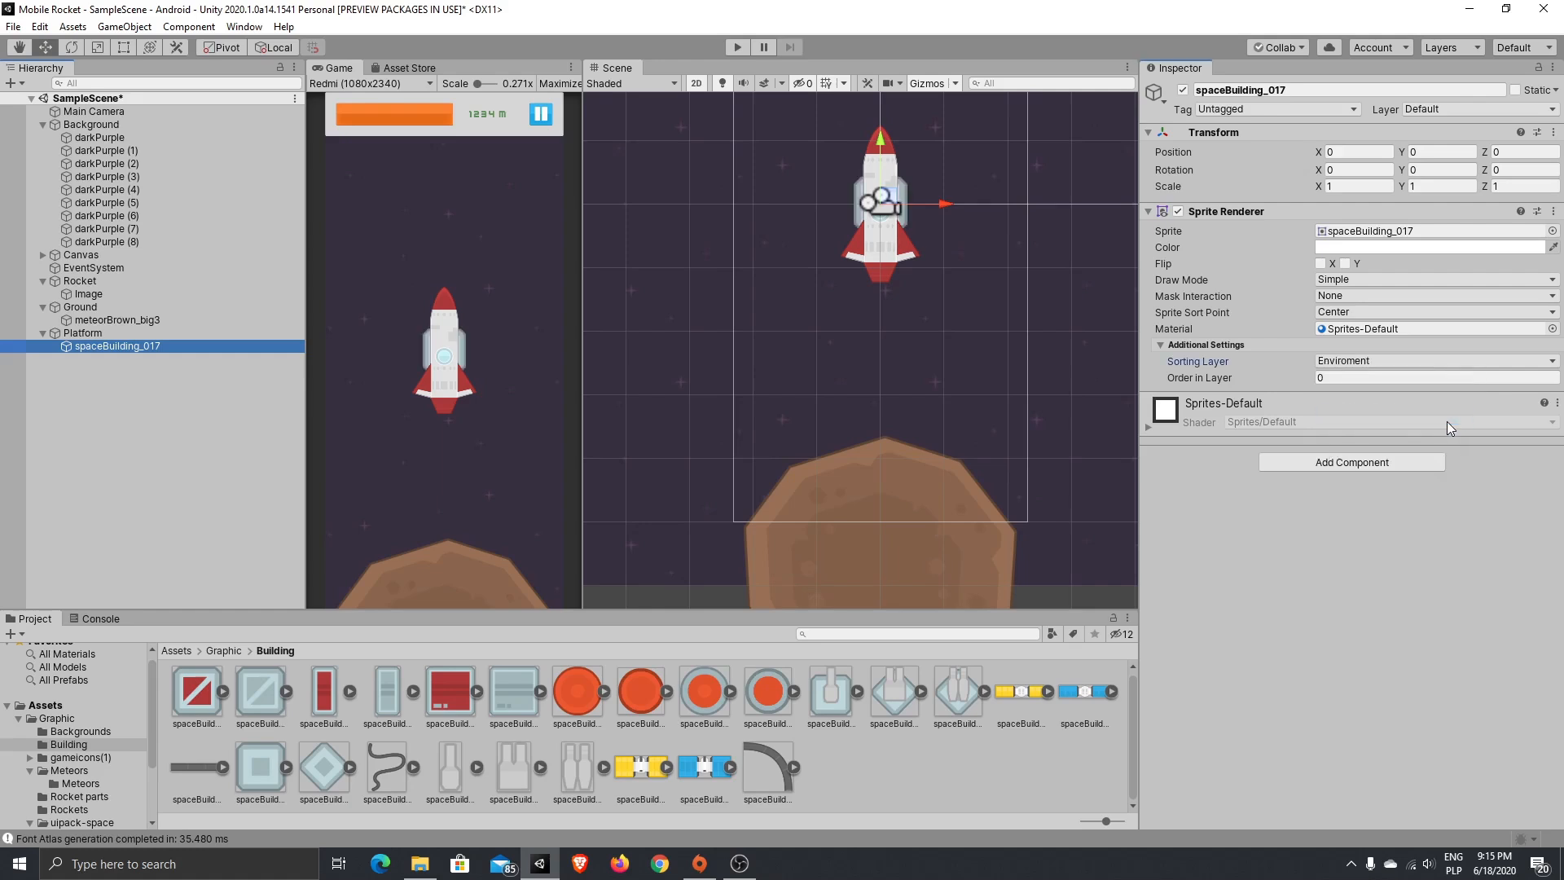
pyautogui.moveTo(883, 145); pyautogui.dragTo(879, 335)
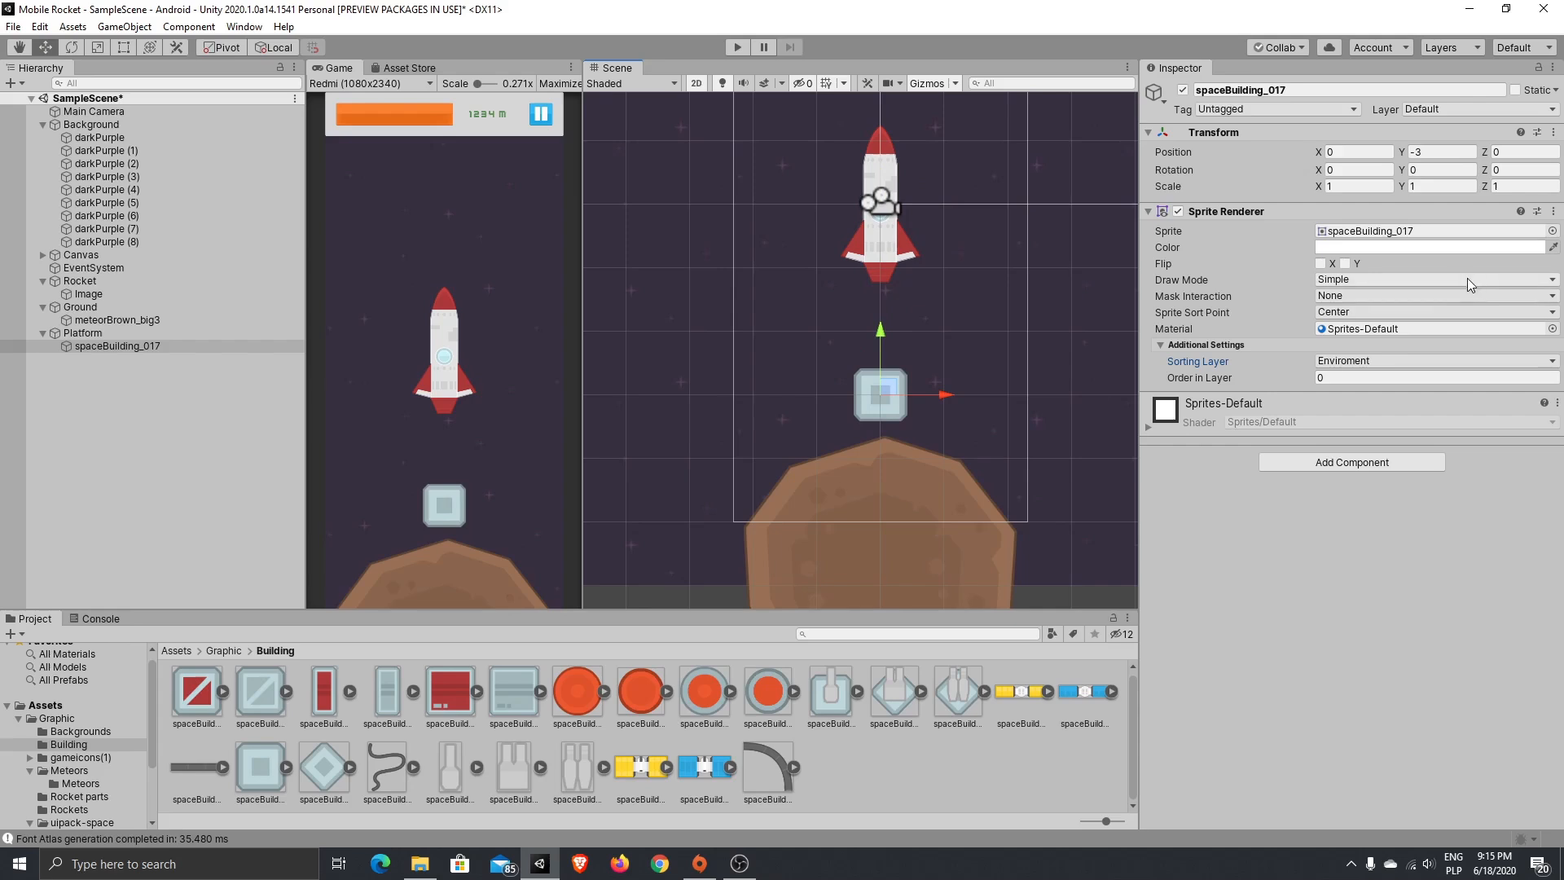
# - Set the draw mode of spaceBuilding_017 to Sliced and its size to width 2 and height 0.6
pyautogui.click(1446, 279)
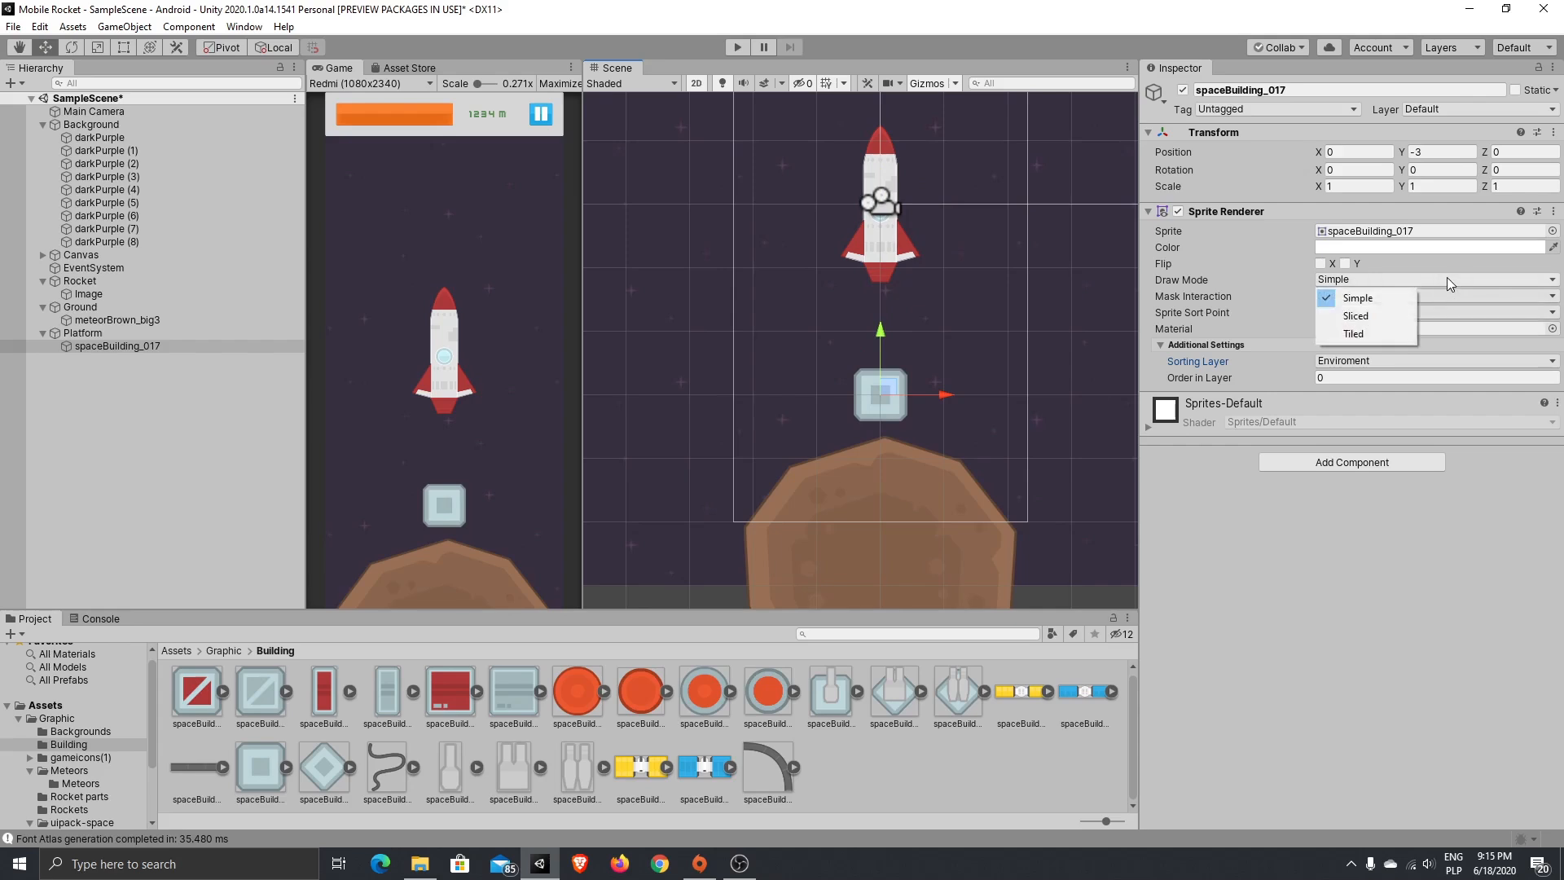
pyautogui.click(1397, 316)
pyautogui.press('Tab')
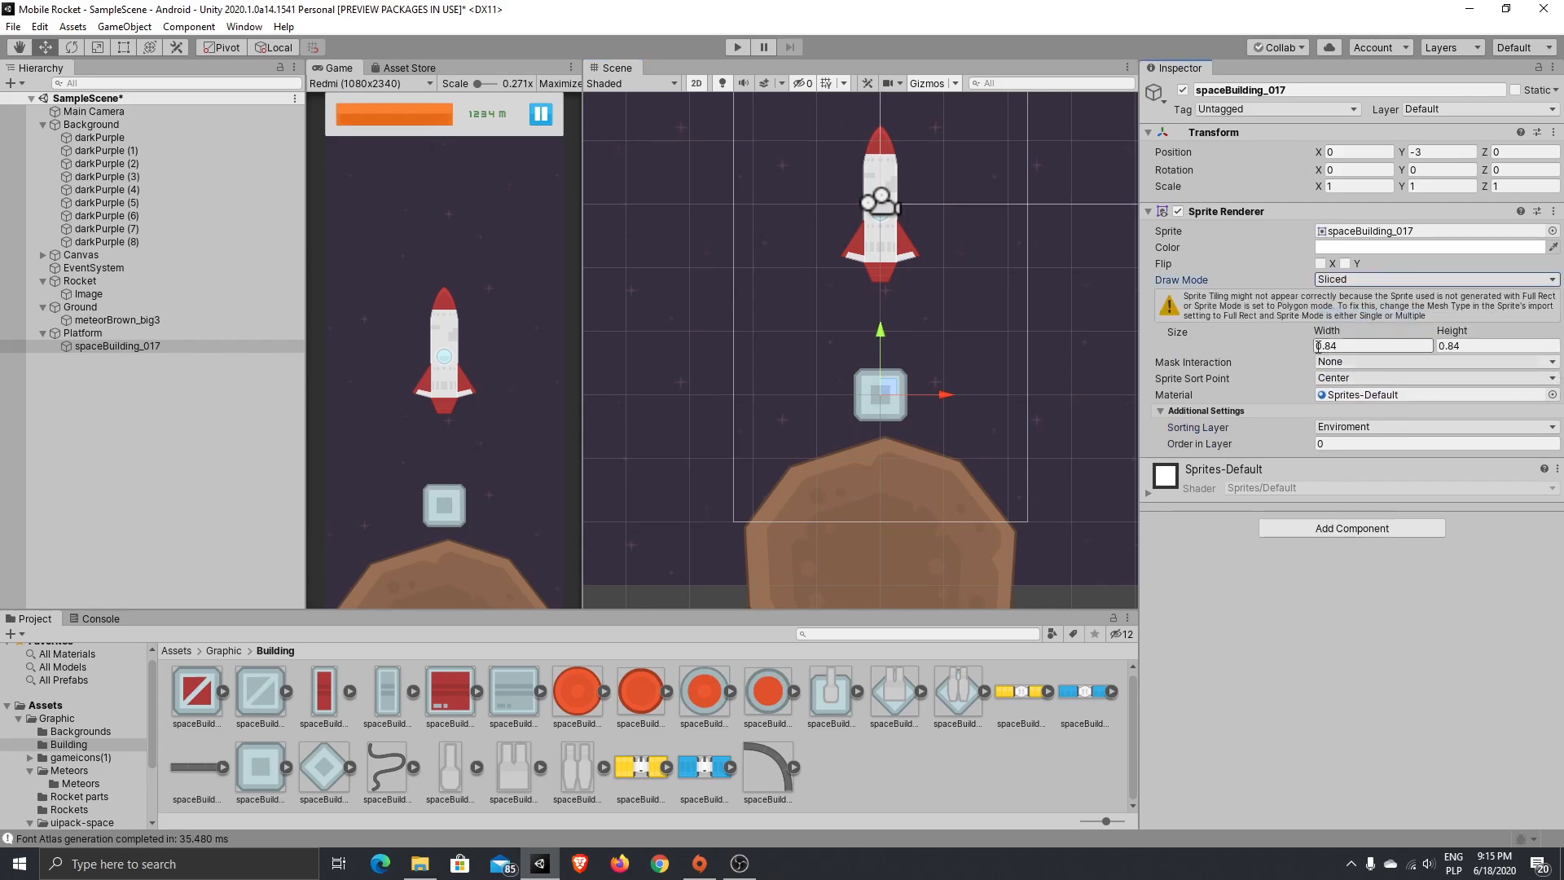
pyautogui.write('1')
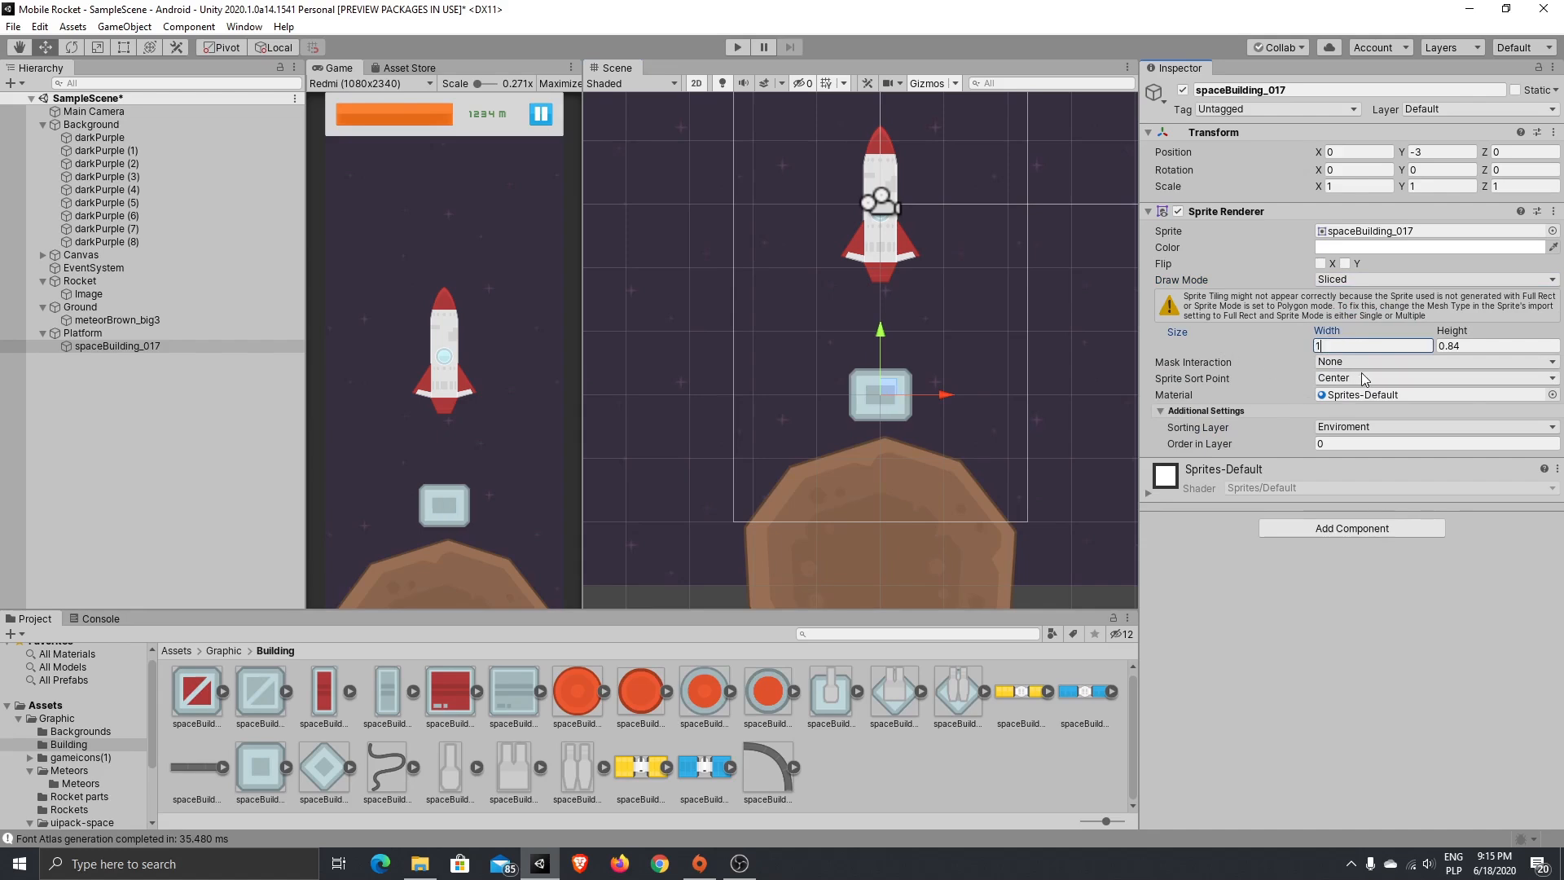
pyautogui.click(1494, 346)
pyautogui.write('0,5')
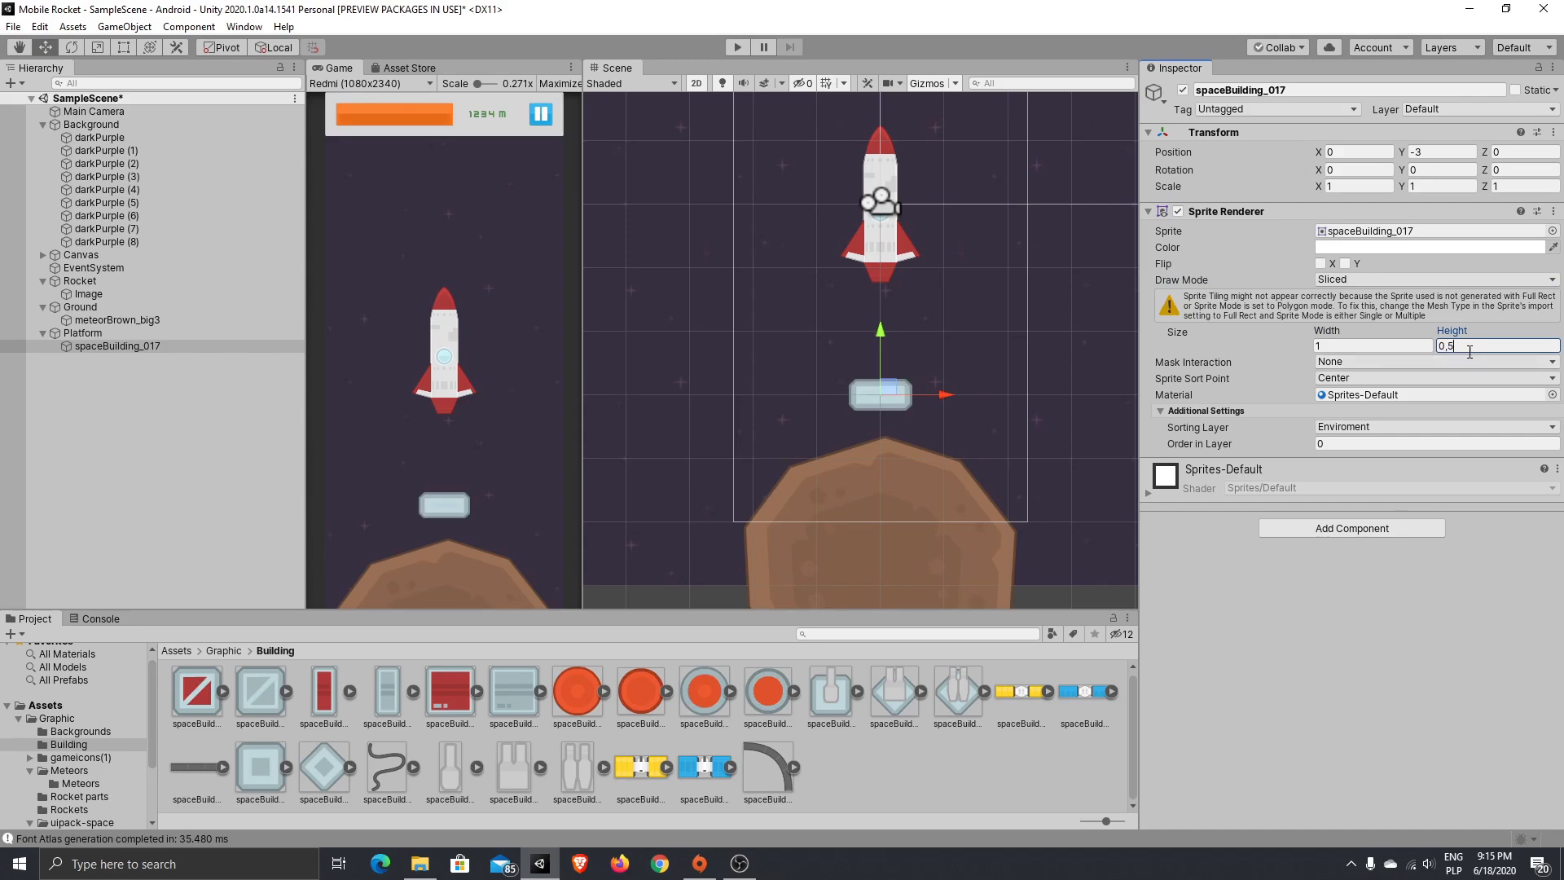
pyautogui.click(1357, 345)
pyautogui.write('2')
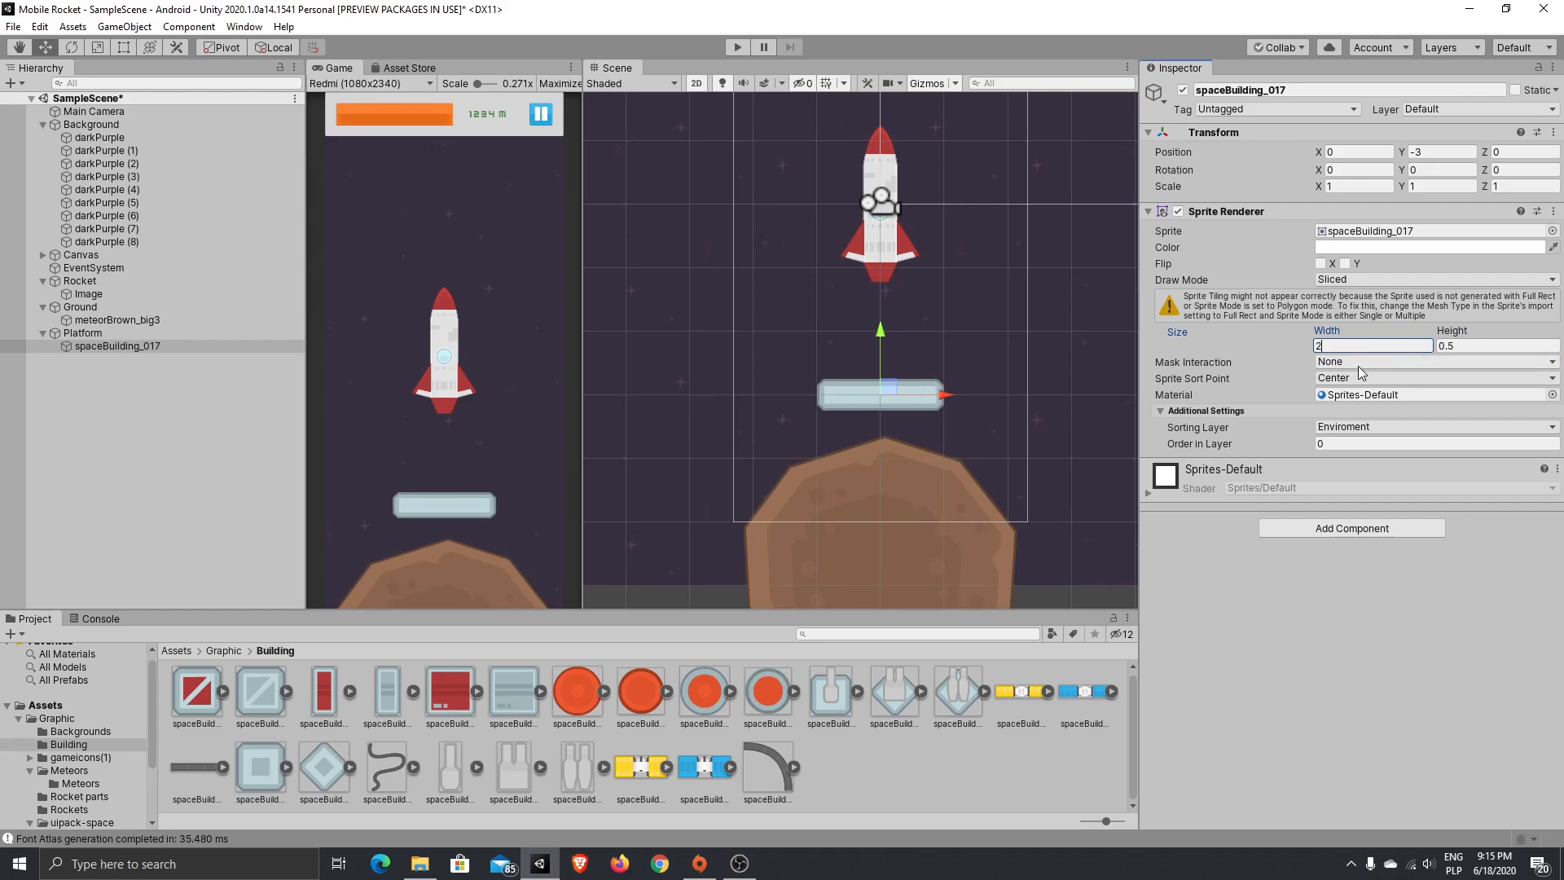
pyautogui.click(1449, 347)
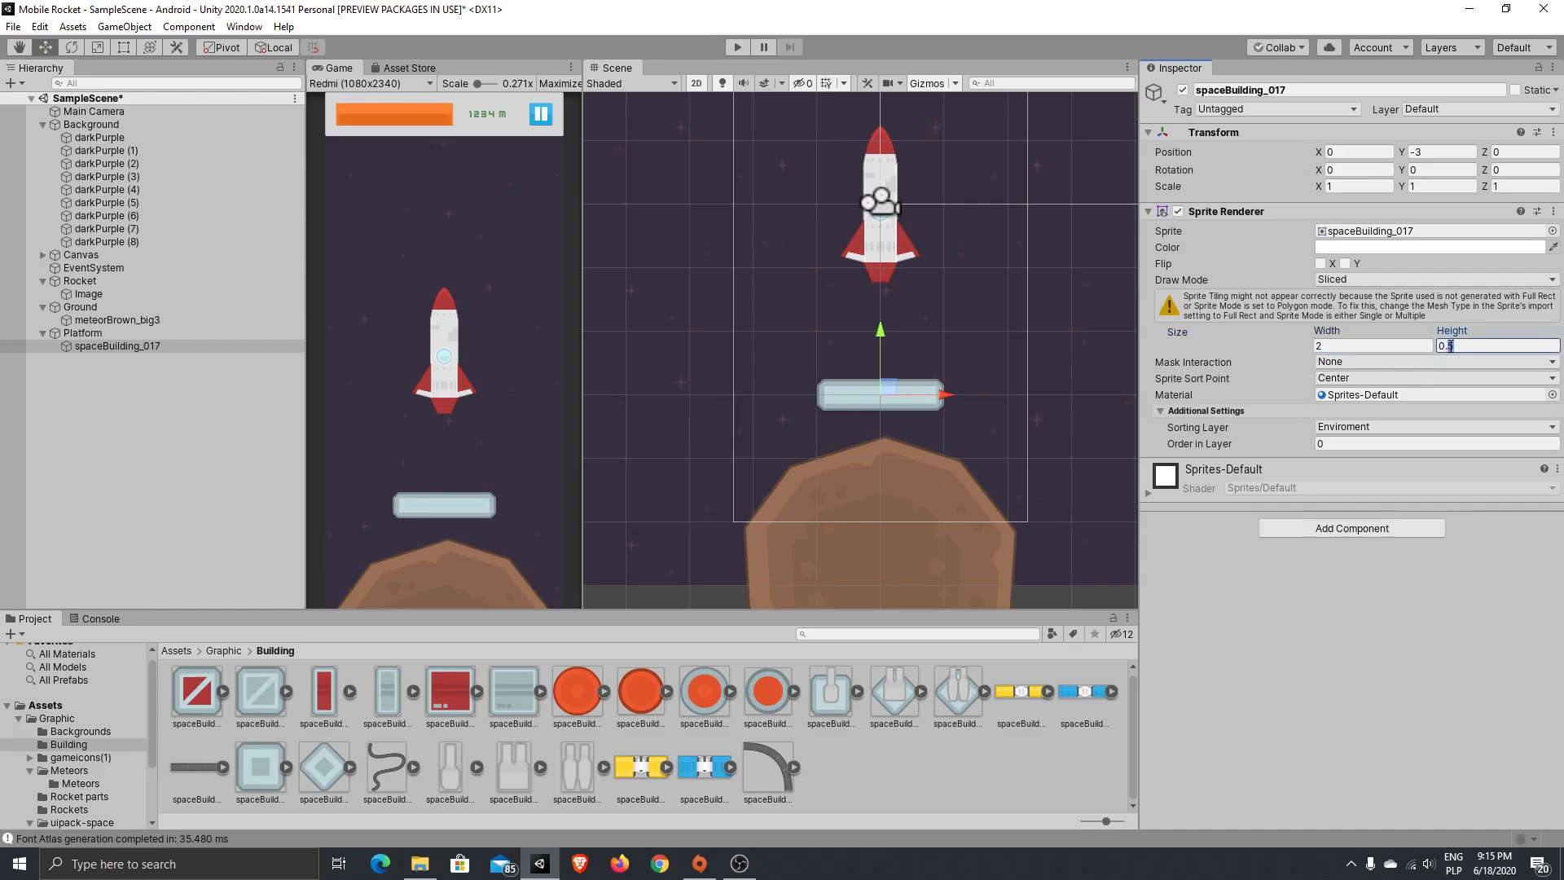
pyautogui.write('6')
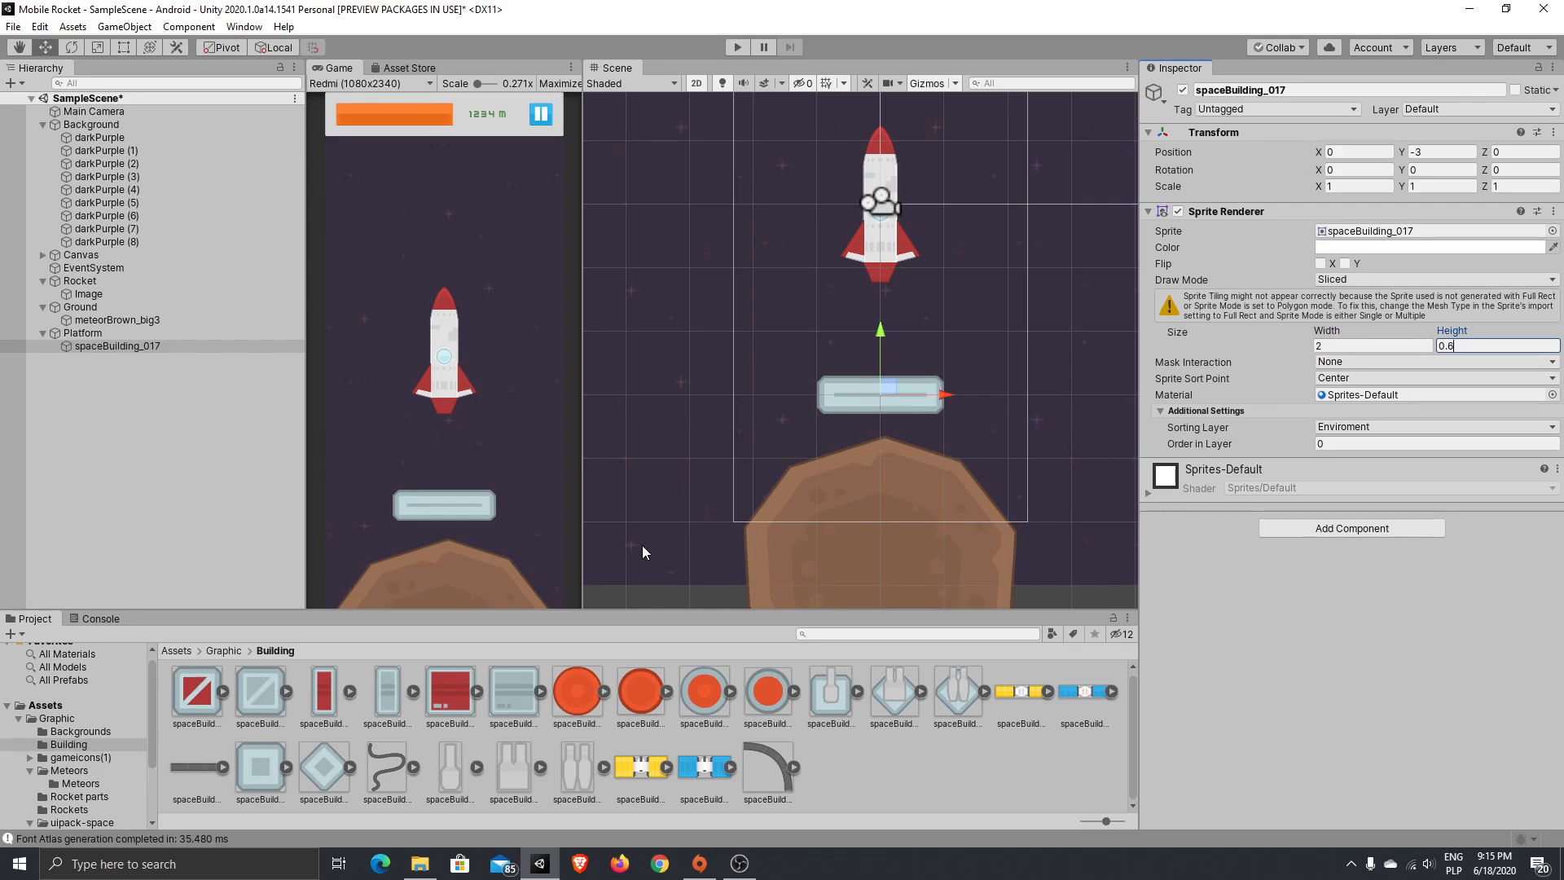
pyautogui.click(387, 693)
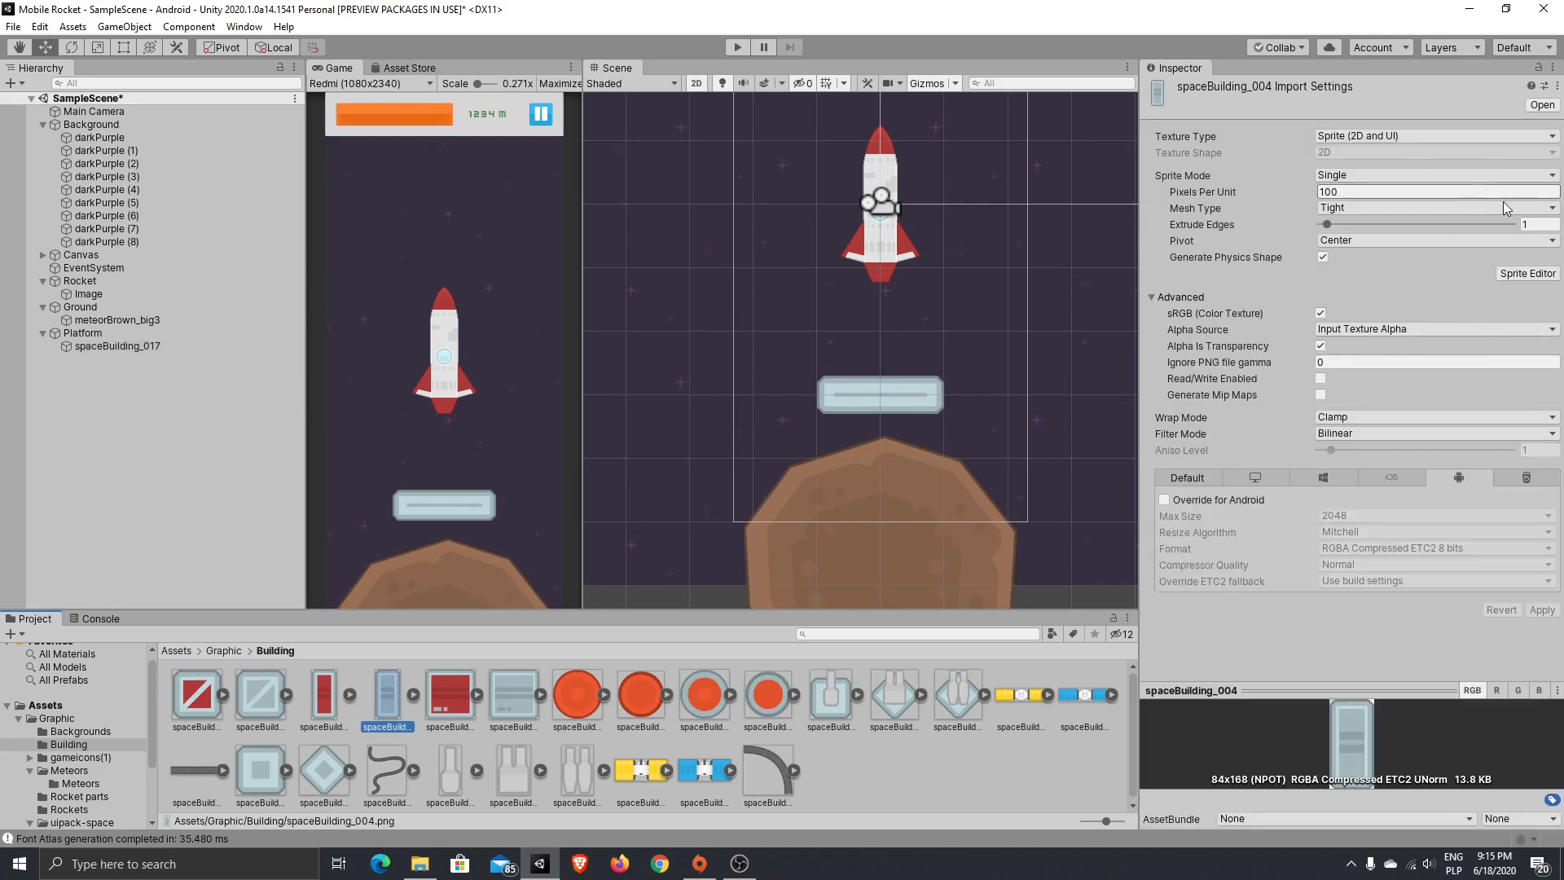
pyautogui.click(1544, 275)
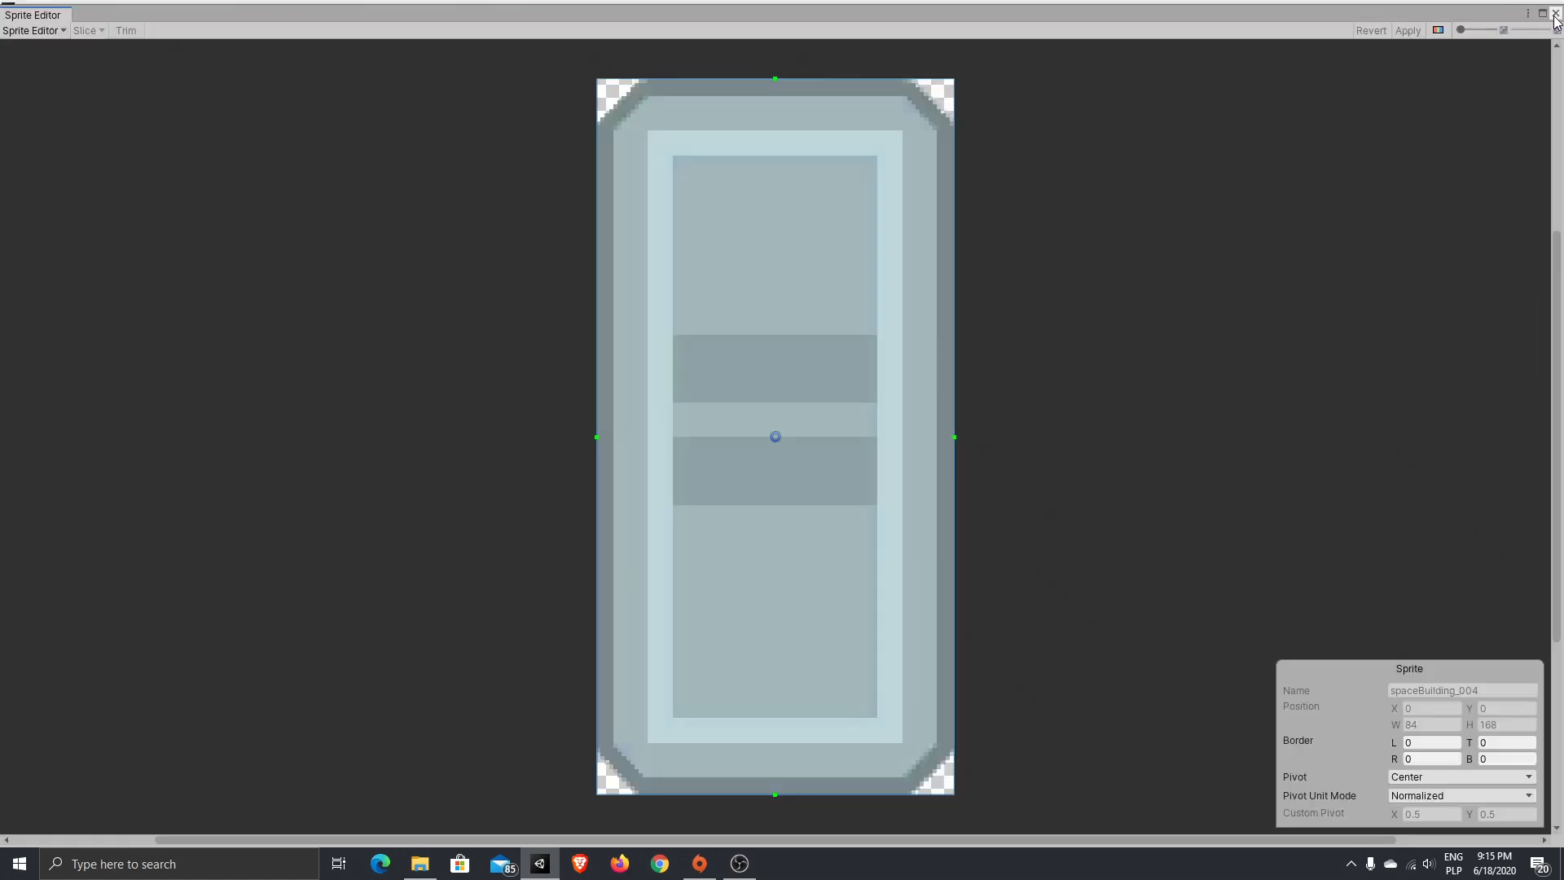
pyautogui.click(1553, 12)
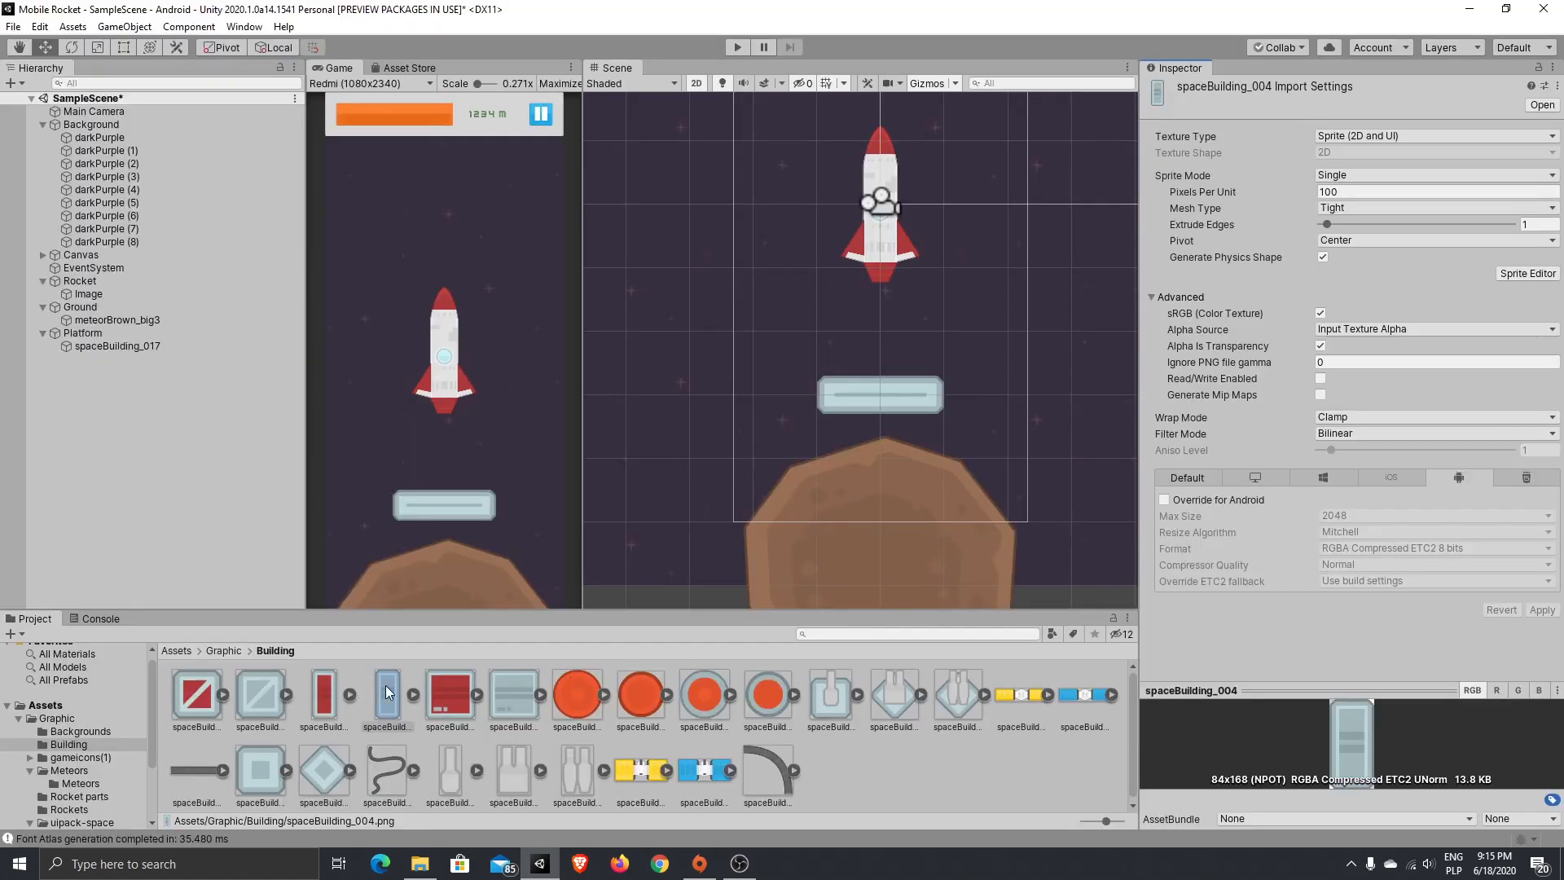
# - Add the spaceBuilding_004 sprite under Platform, moved down to Y -3.5, and set its sorting layer to Enviroment
pyautogui.moveTo(386, 698); pyautogui.dragTo(91, 347)
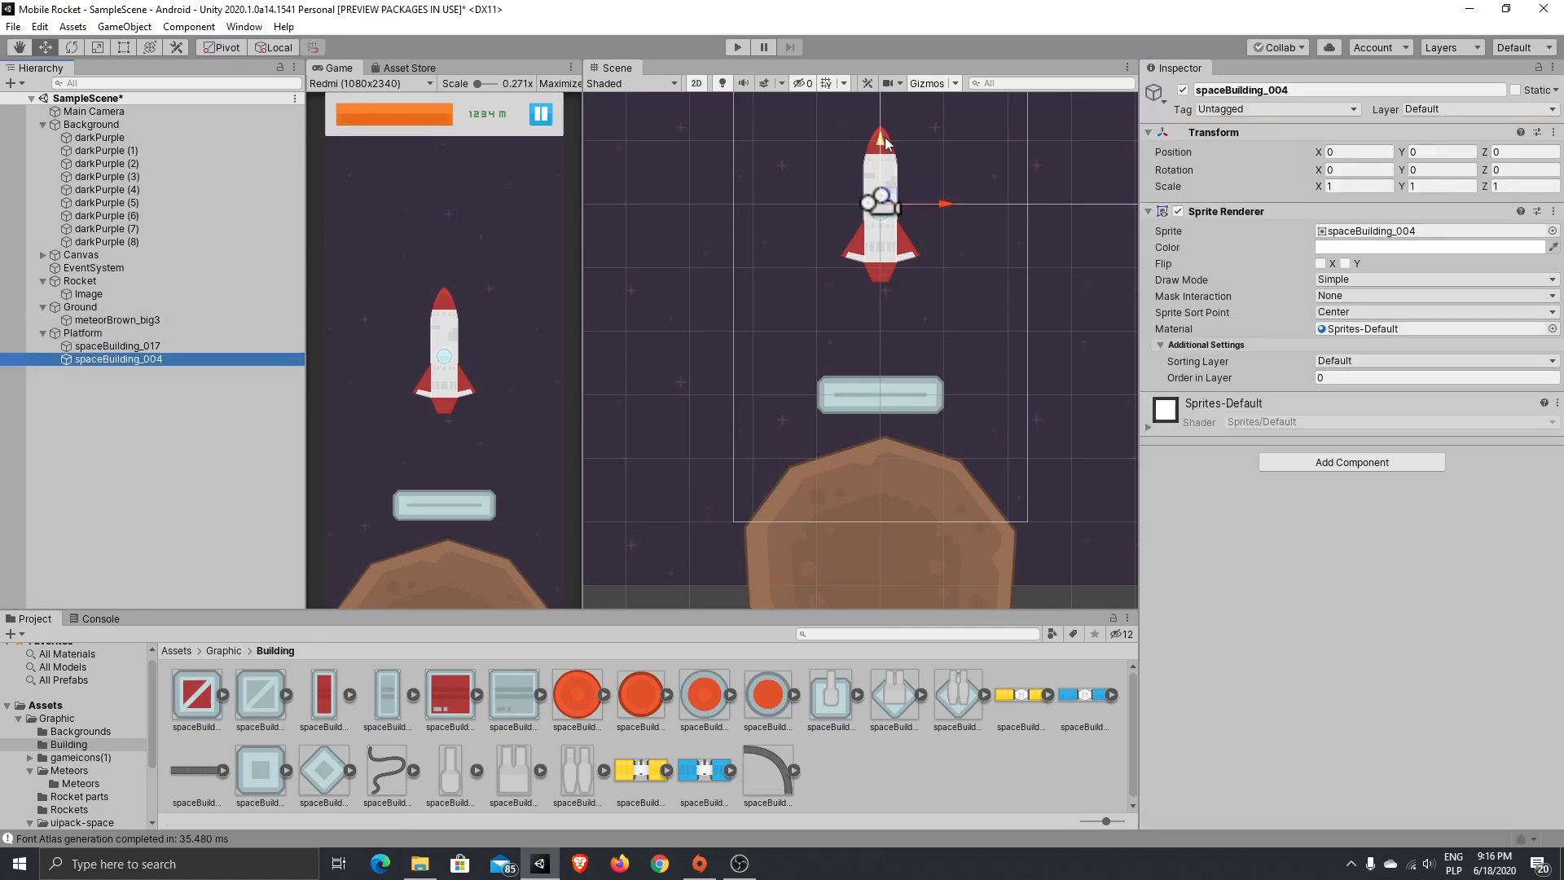
pyautogui.moveTo(884, 143); pyautogui.dragTo(881, 373)
pyautogui.click(82, 334)
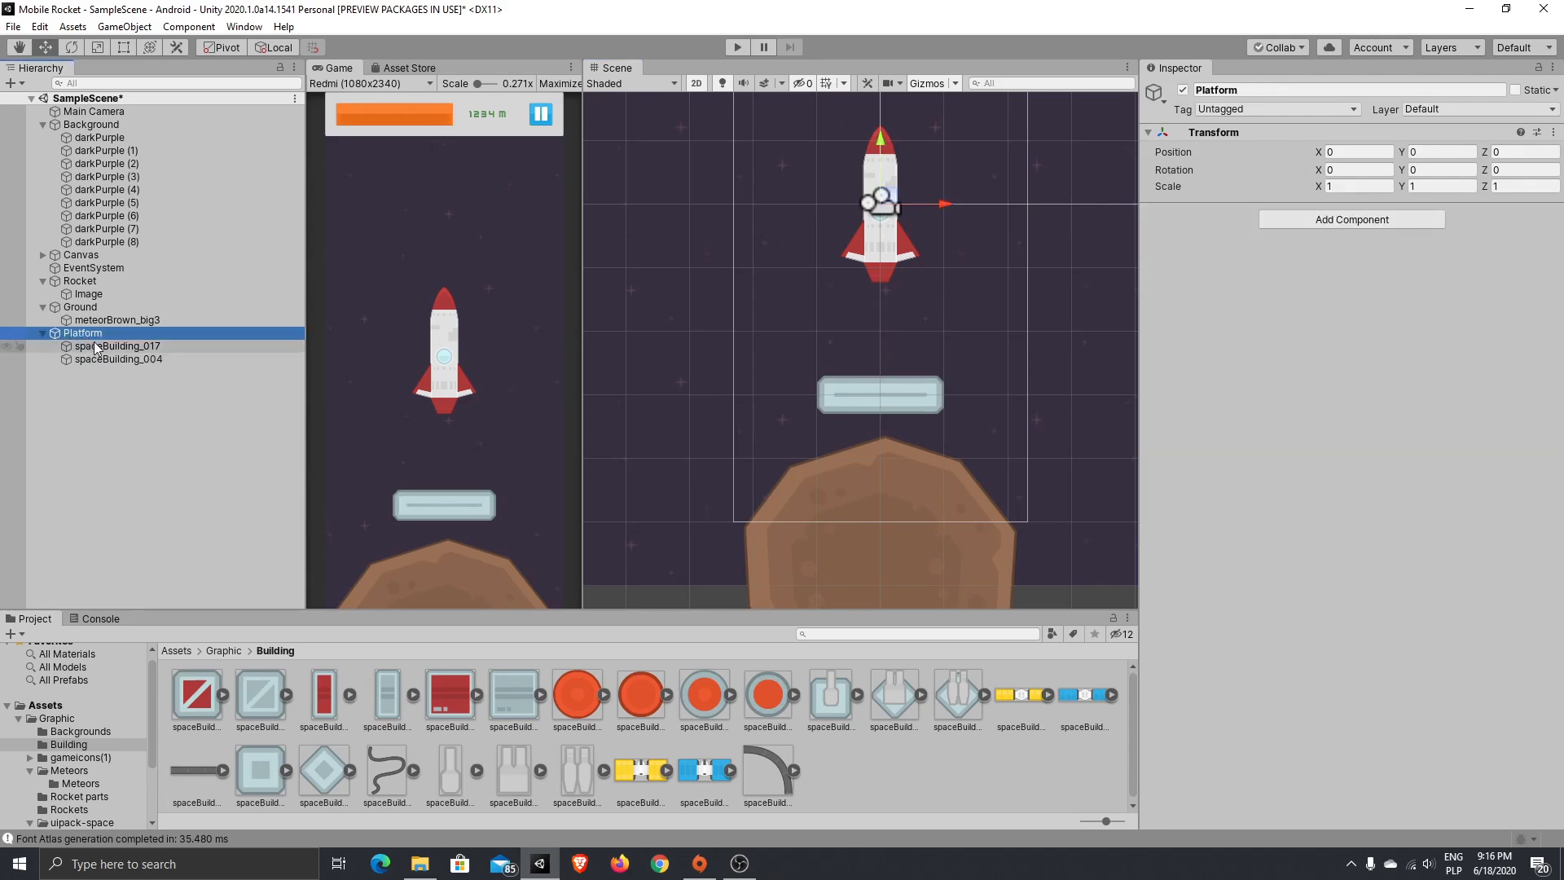
pyautogui.click(100, 360)
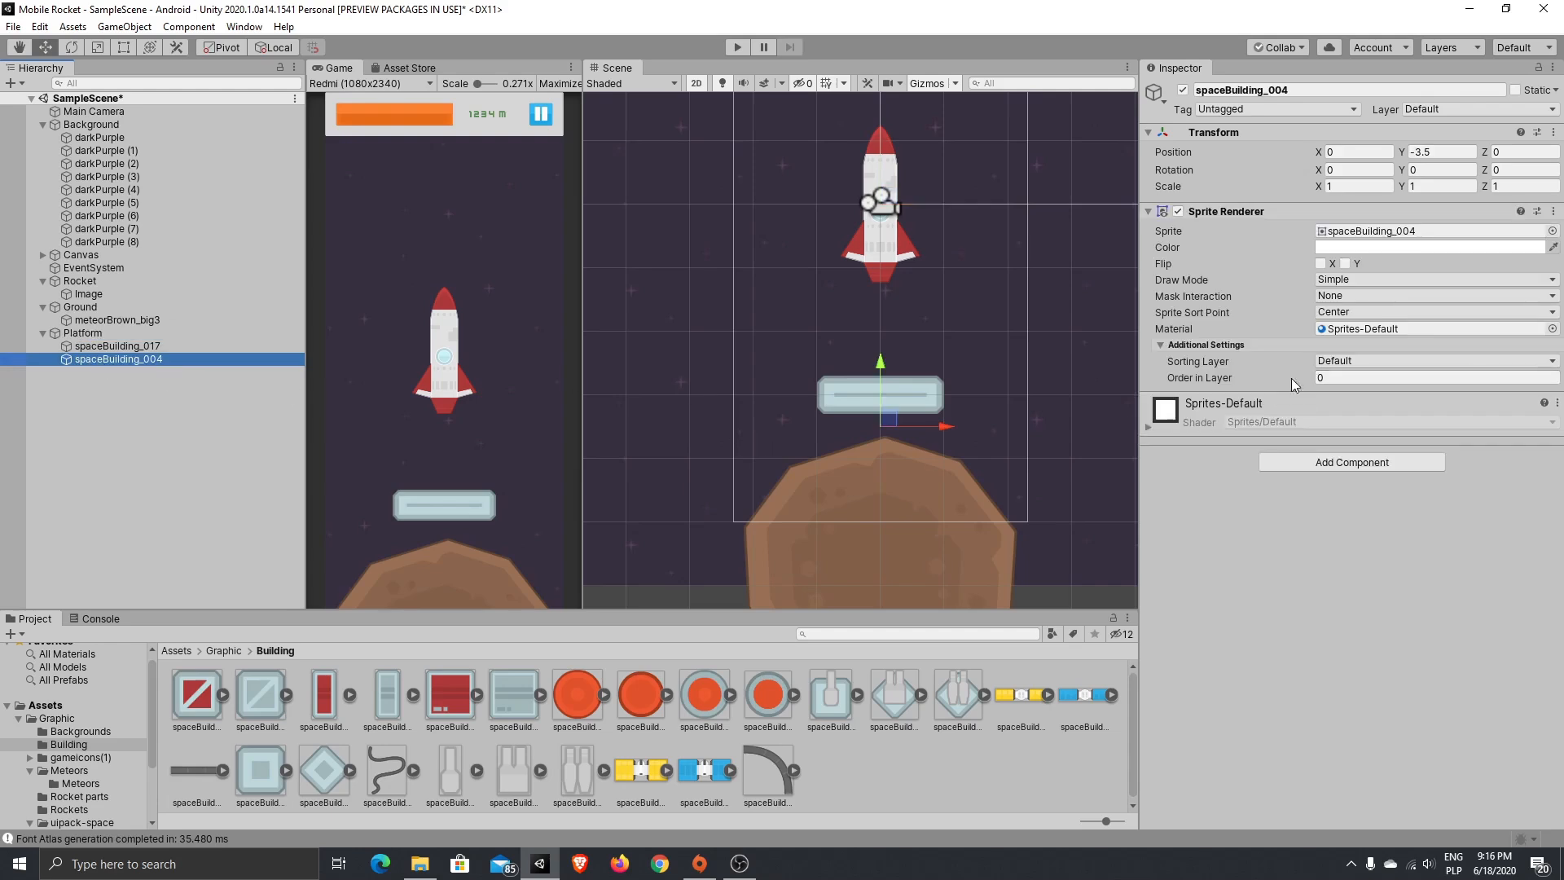
pyautogui.click(1439, 361)
pyautogui.click(1425, 415)
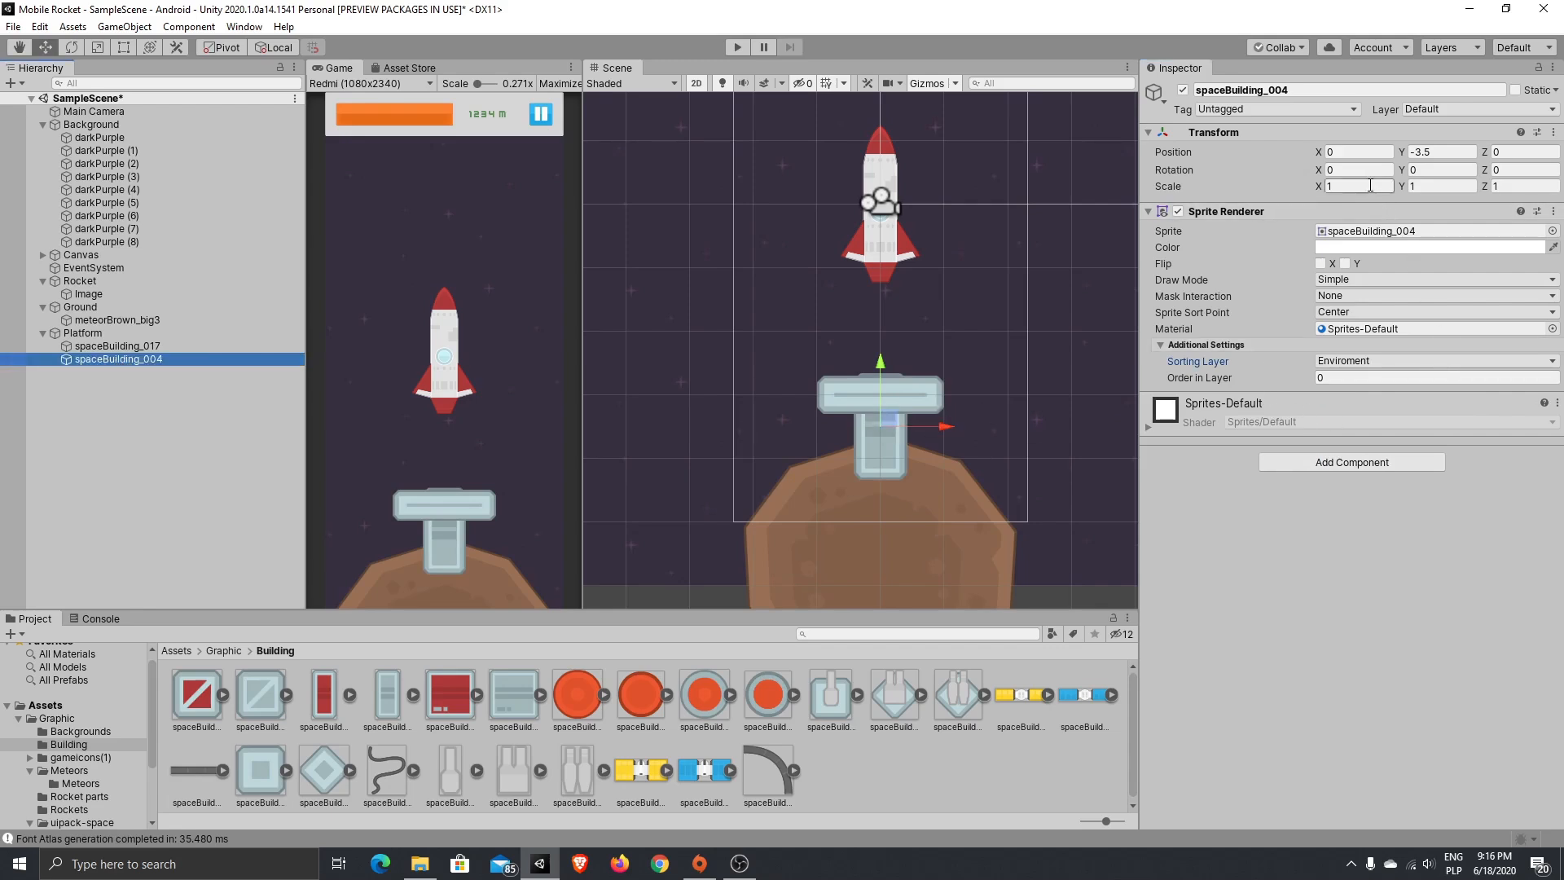
pyautogui.click(205, 334)
pyautogui.click(200, 357)
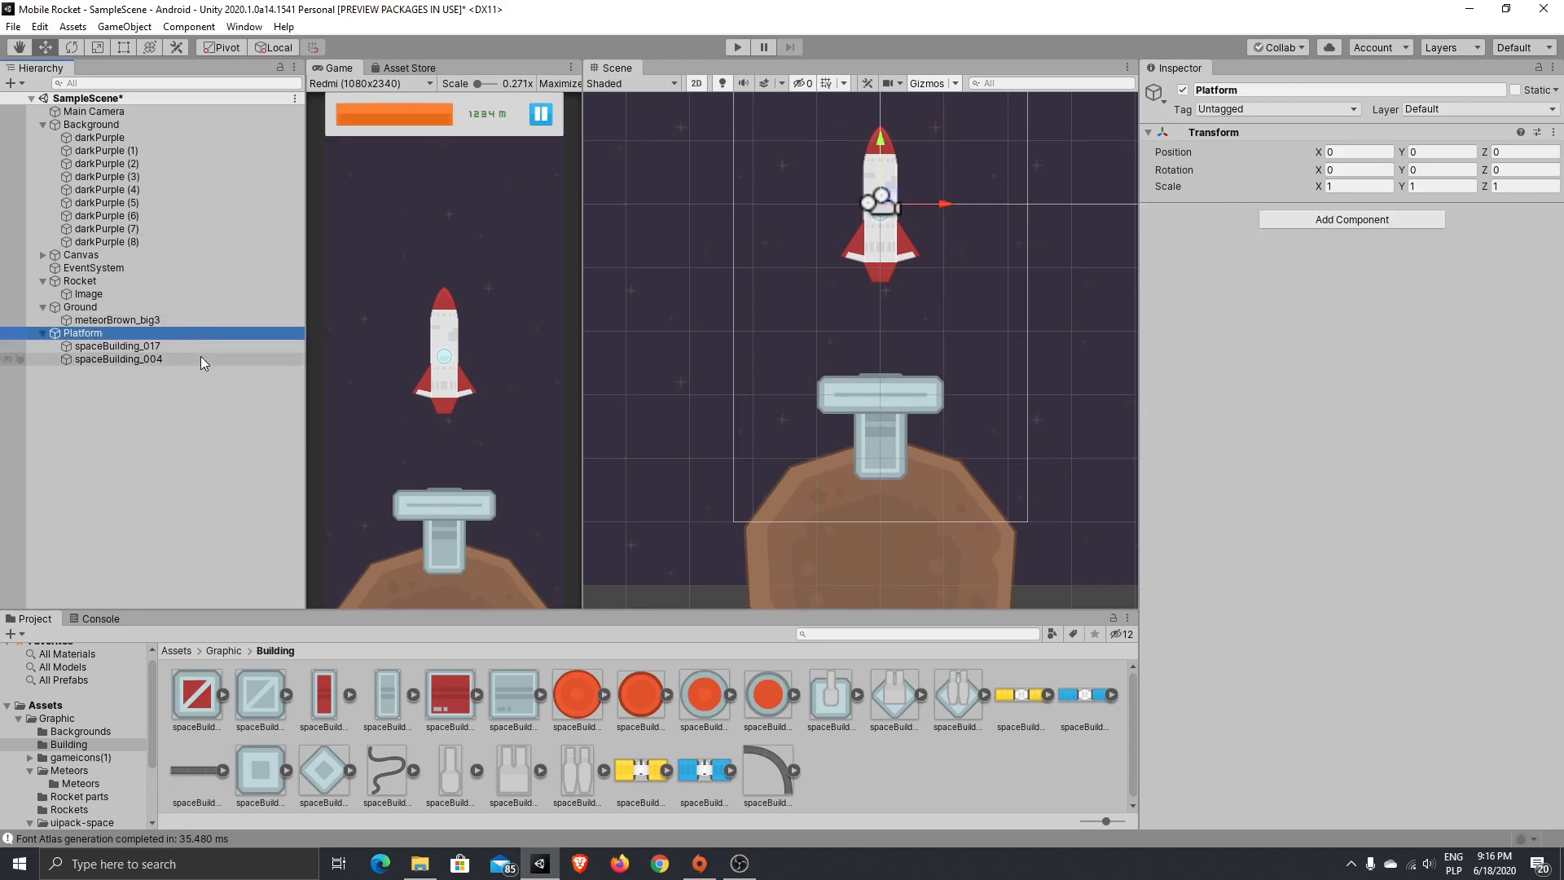
pyautogui.click(199, 347)
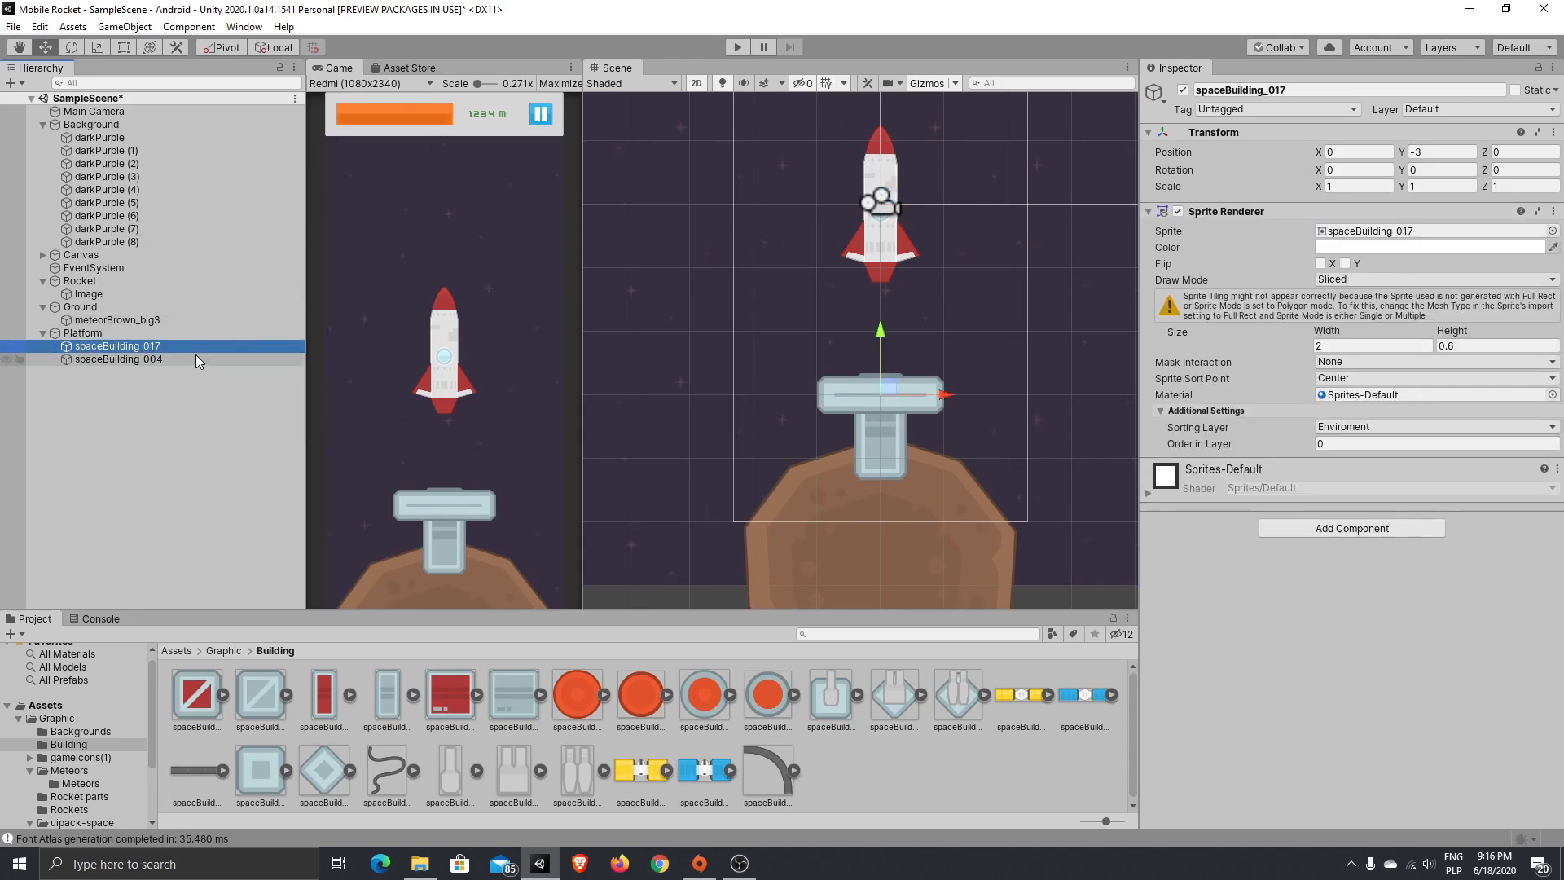
pyautogui.click(126, 335)
pyautogui.click(112, 350)
pyautogui.click(106, 334)
# - Reset the transforms of both Platform children, spaceBuilding_017 and spaceBuilding_004
pyautogui.click(104, 348)
pyautogui.click(1552, 132)
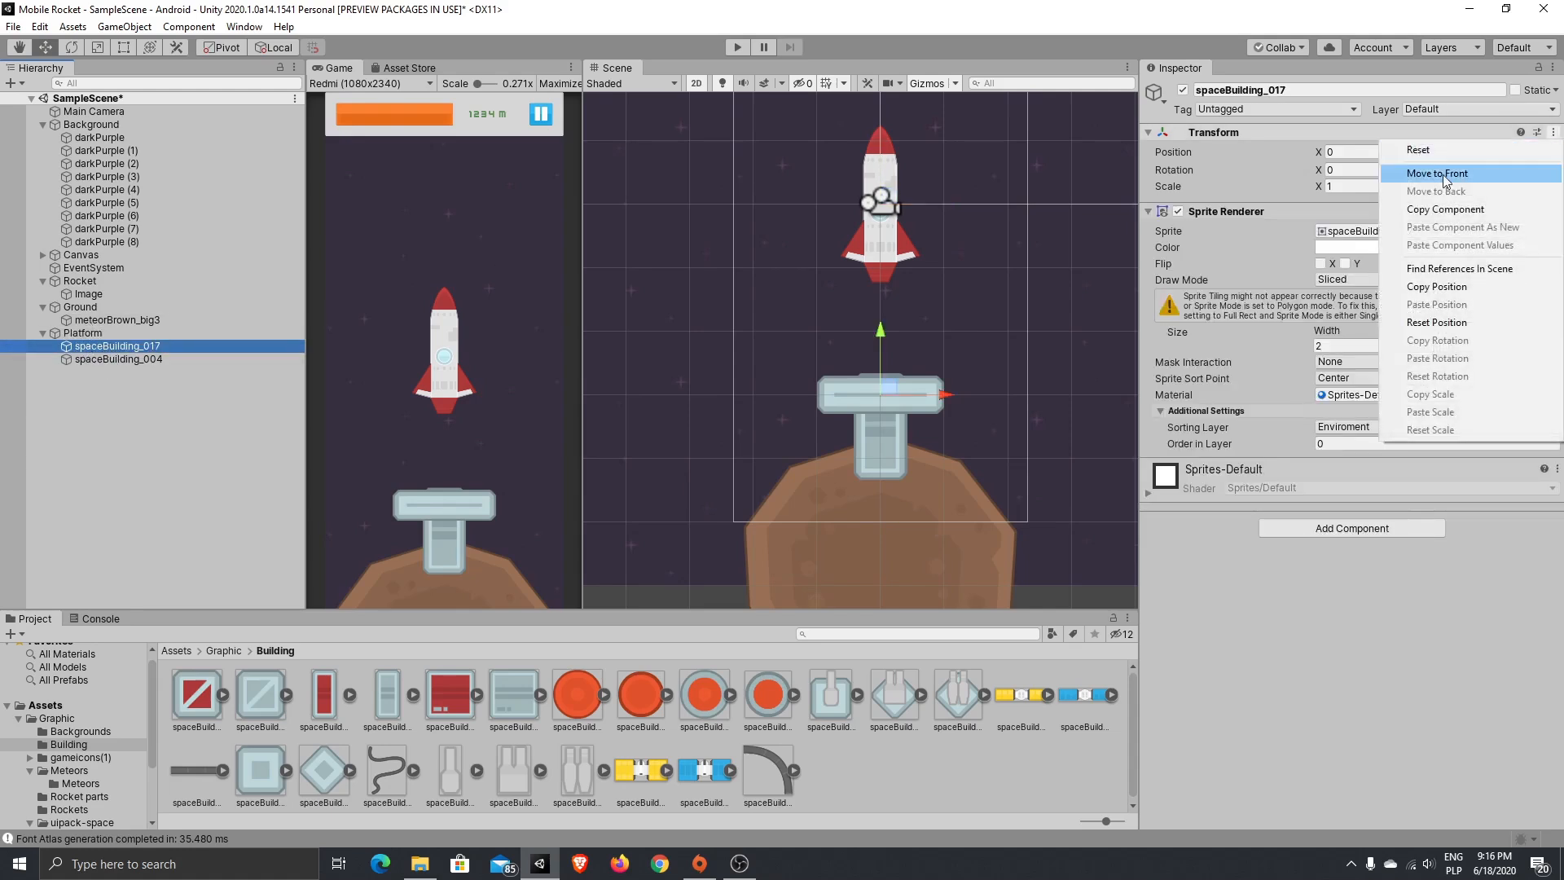
pyautogui.click(1336, 145)
pyautogui.click(179, 359)
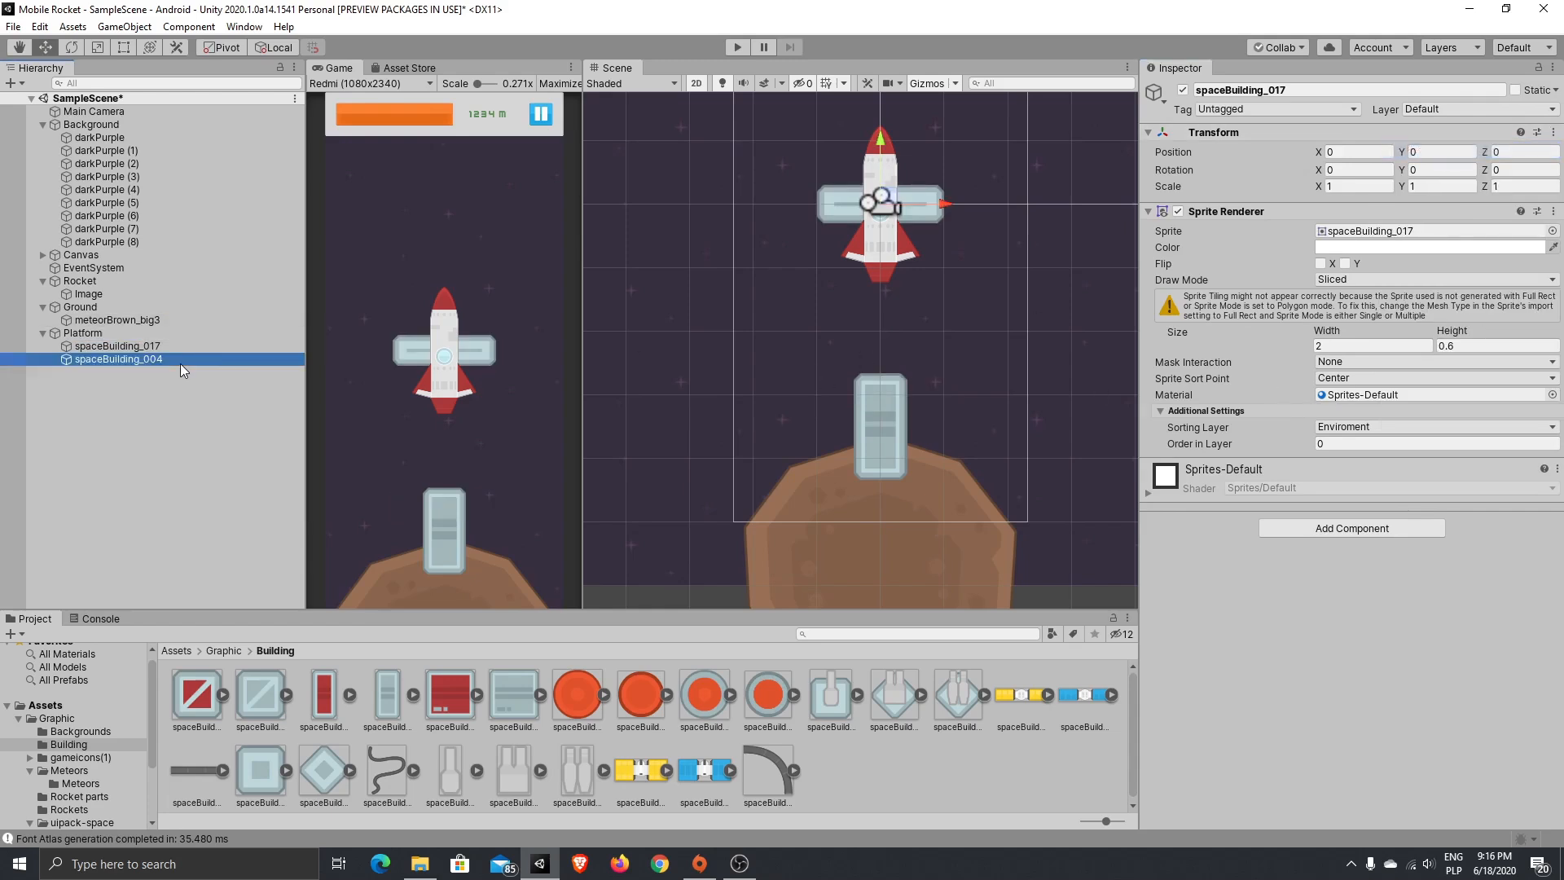
pyautogui.click(1552, 131)
pyautogui.click(1418, 150)
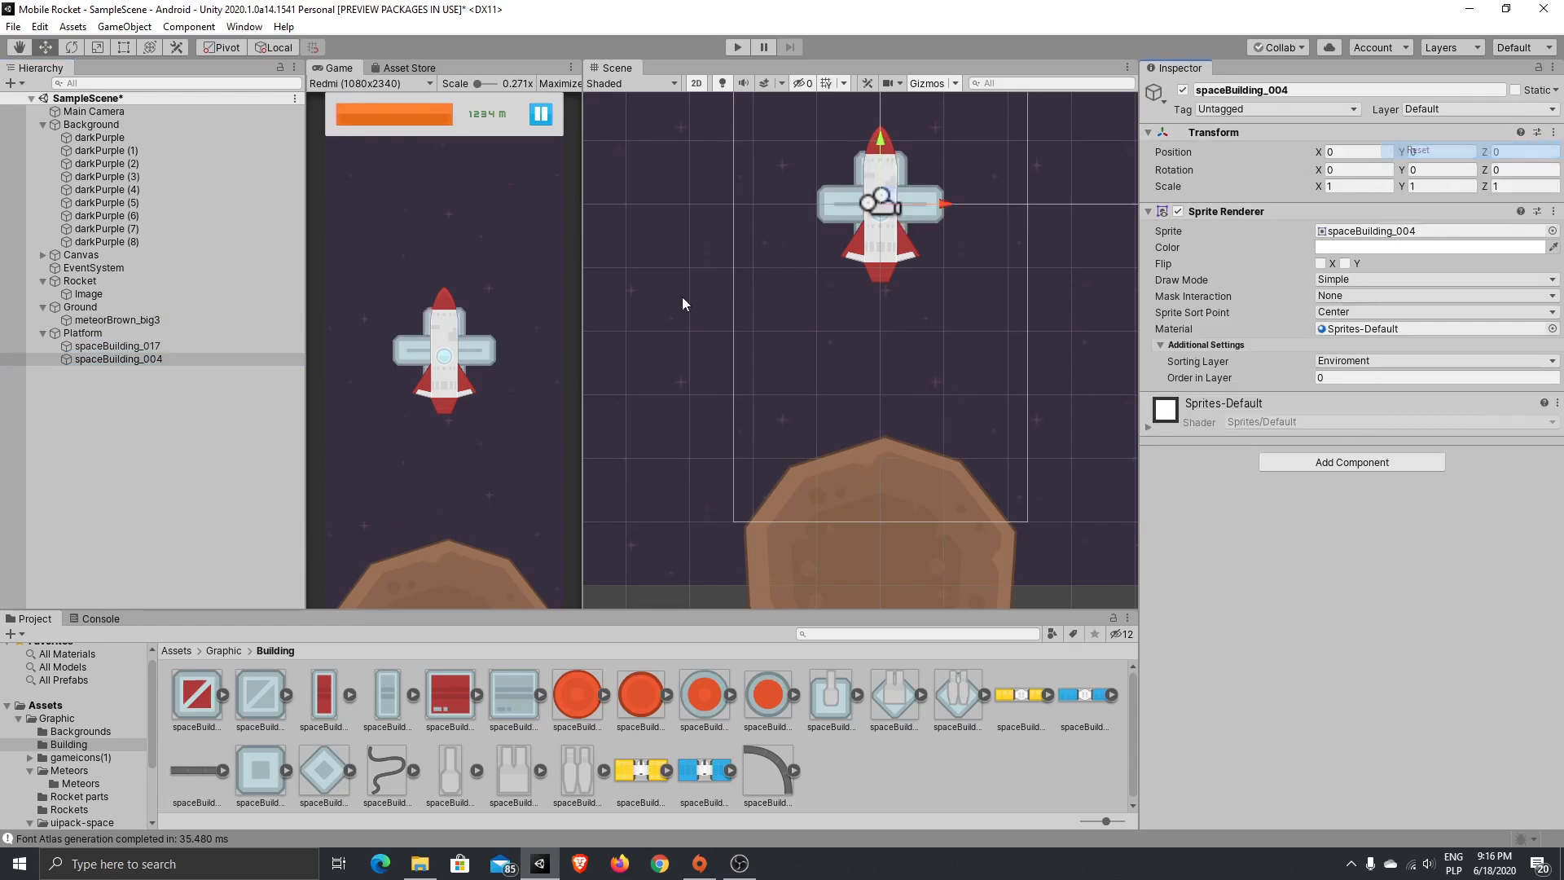
# - Deactivate the Rocket object so that it is hidden in the scene
pyautogui.click(146, 333)
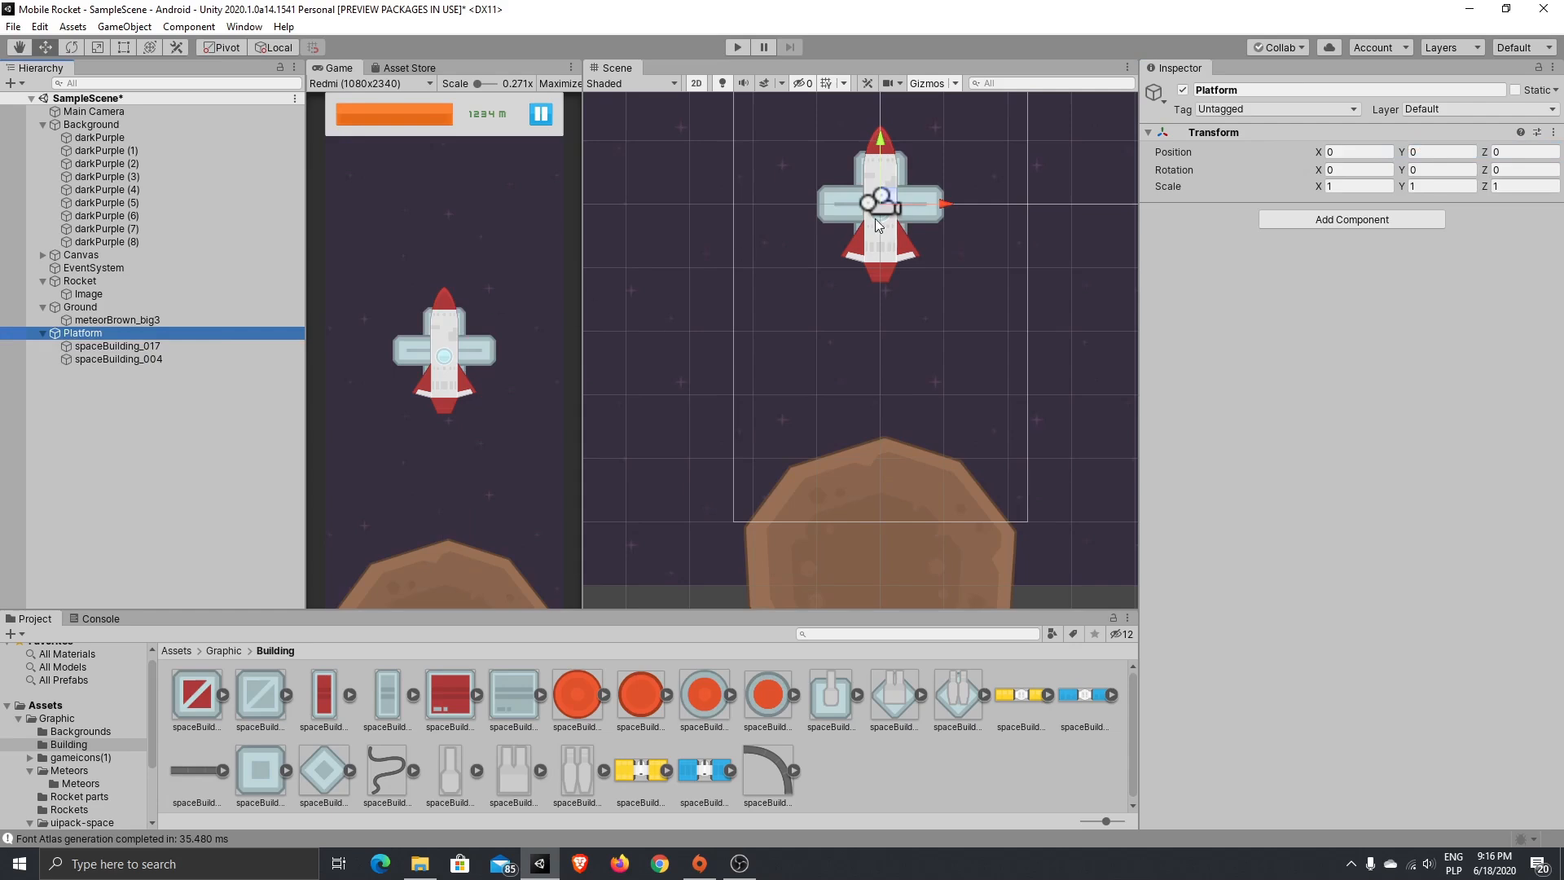
pyautogui.click(145, 281)
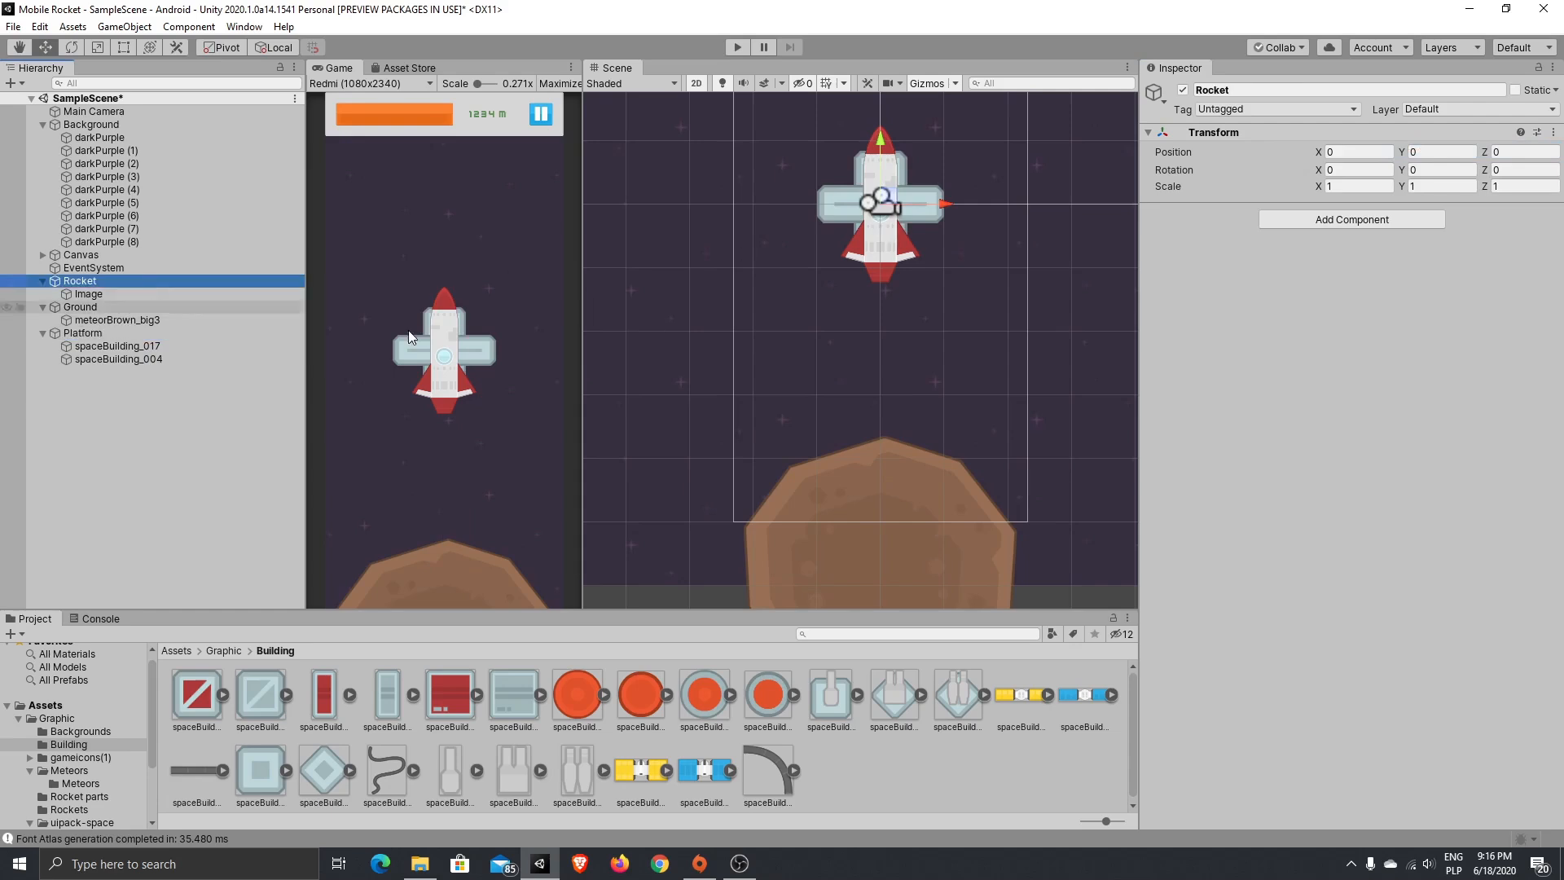
pyautogui.click(1183, 89)
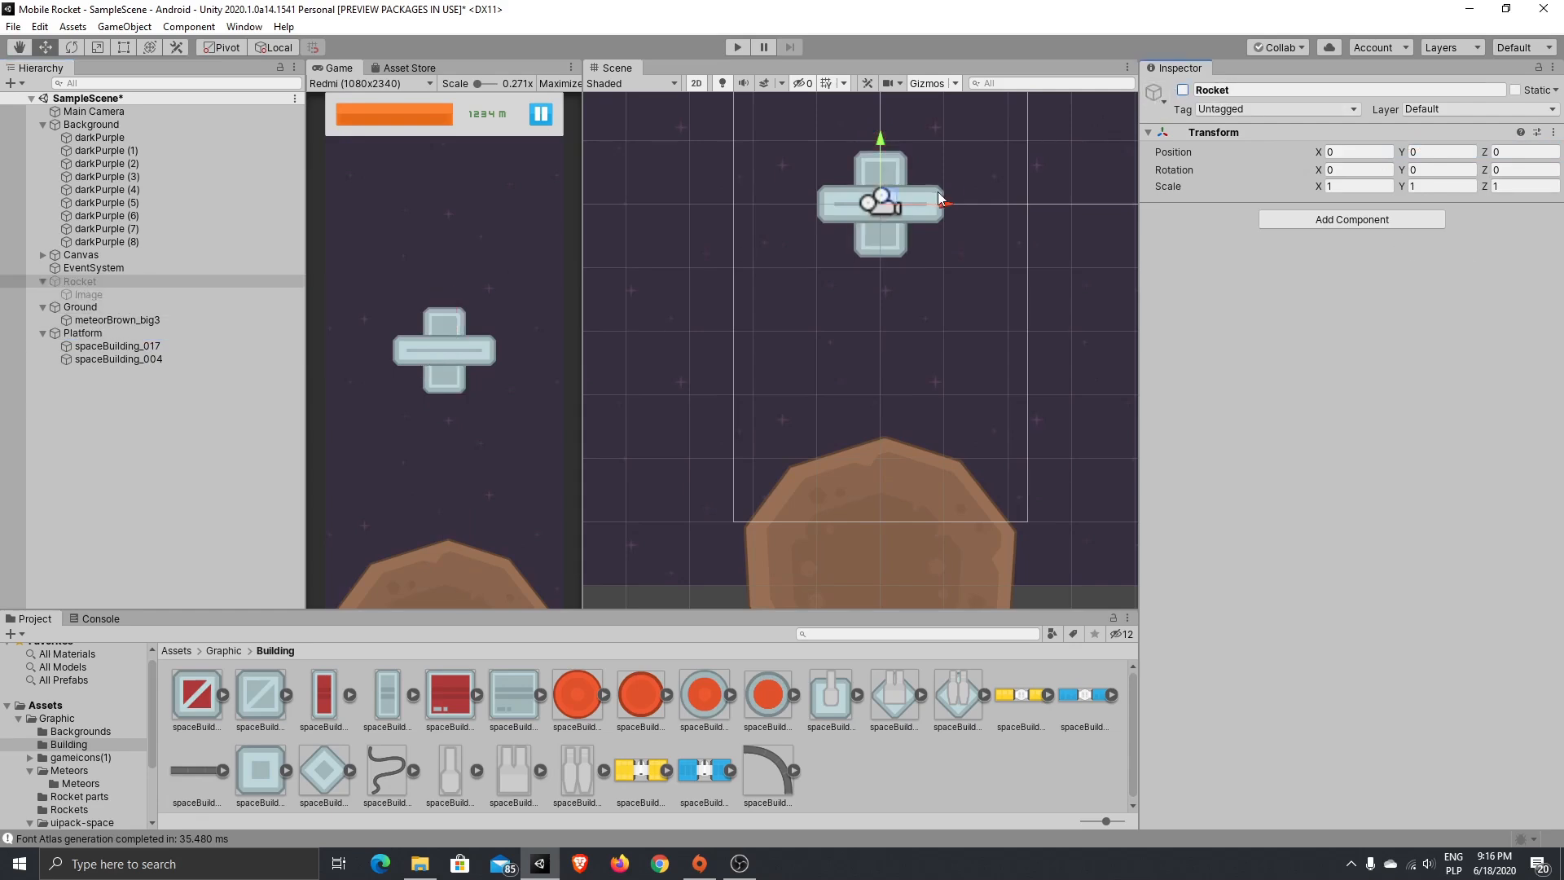
# - Scale spaceBuilding_004 to 0.5 in X and Y and move it below the platform deck to position X -0.5, Y -0.5
pyautogui.scroll(5, 930, 182)
pyautogui.moveTo(912, 222); pyautogui.dragTo(954, 350, button='middle')
pyautogui.scroll(3, 951, 346)
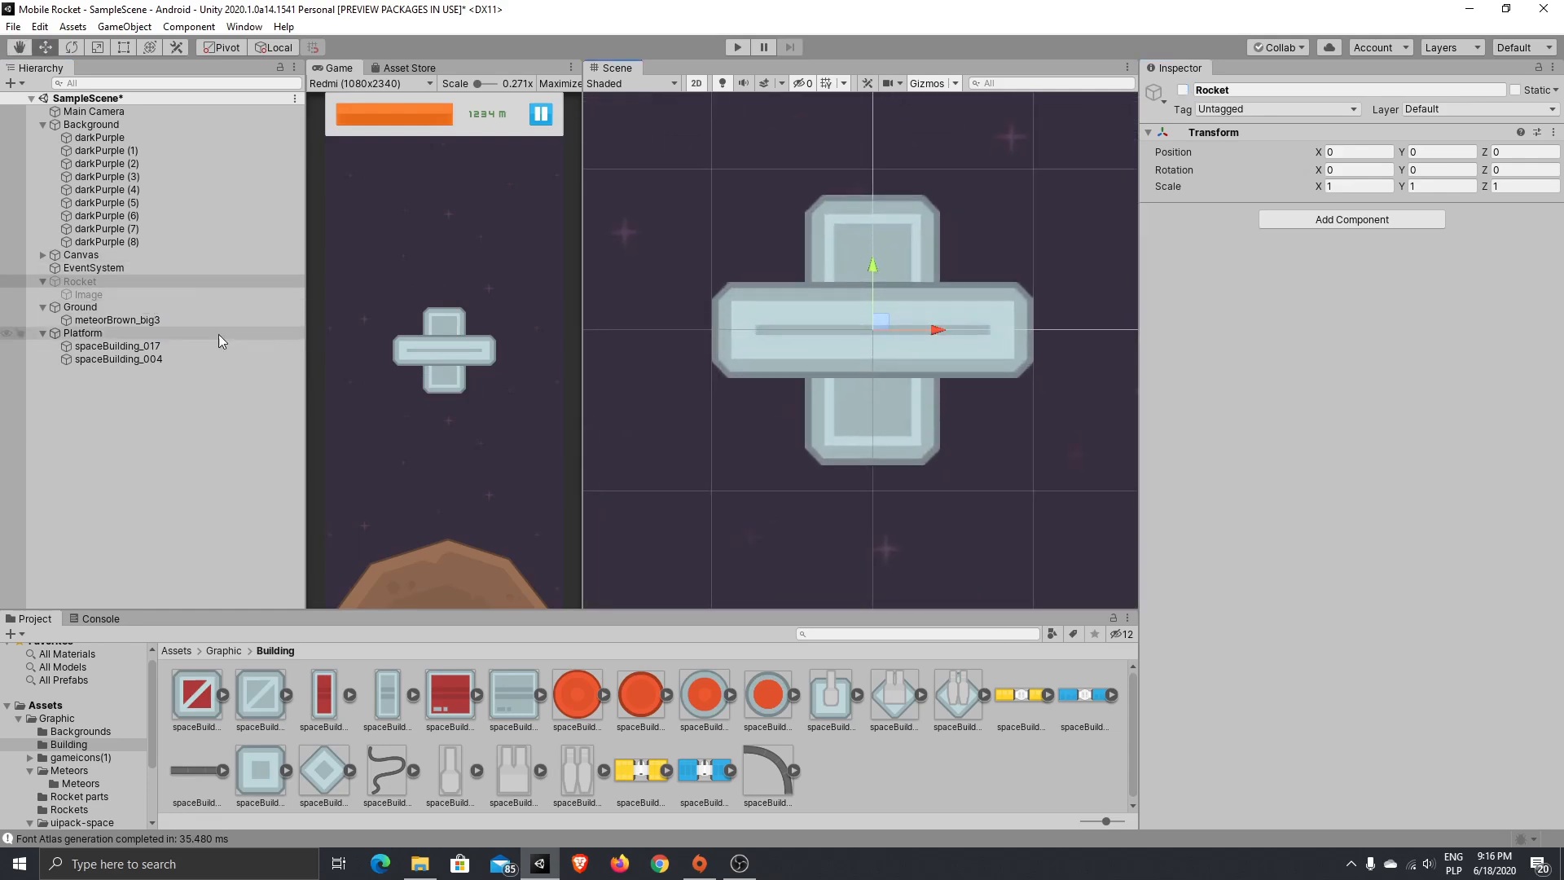
pyautogui.click(171, 345)
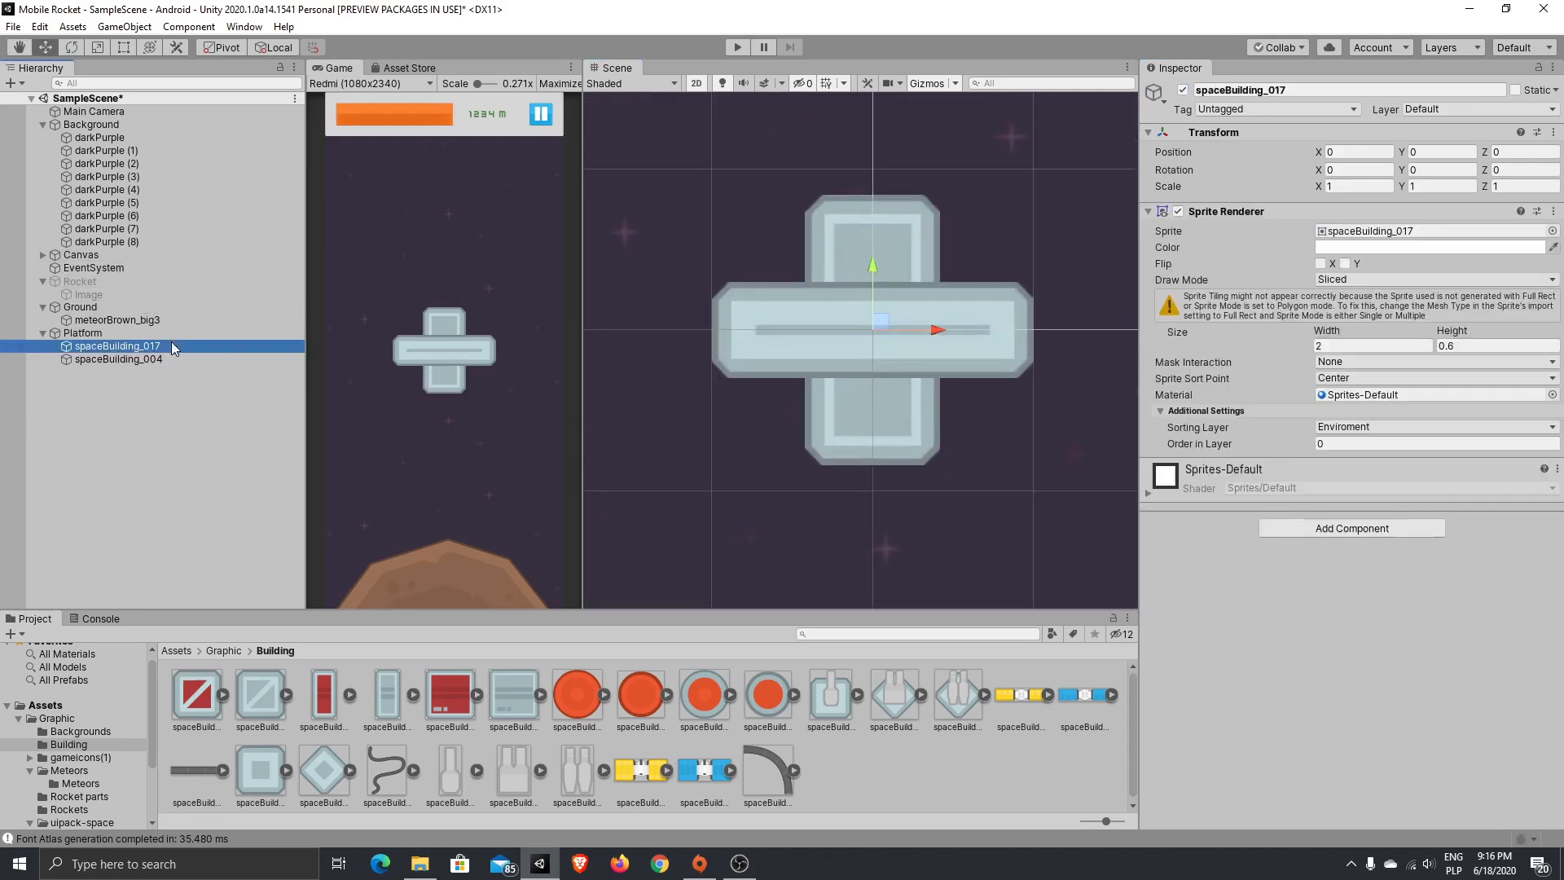
pyautogui.click(103, 360)
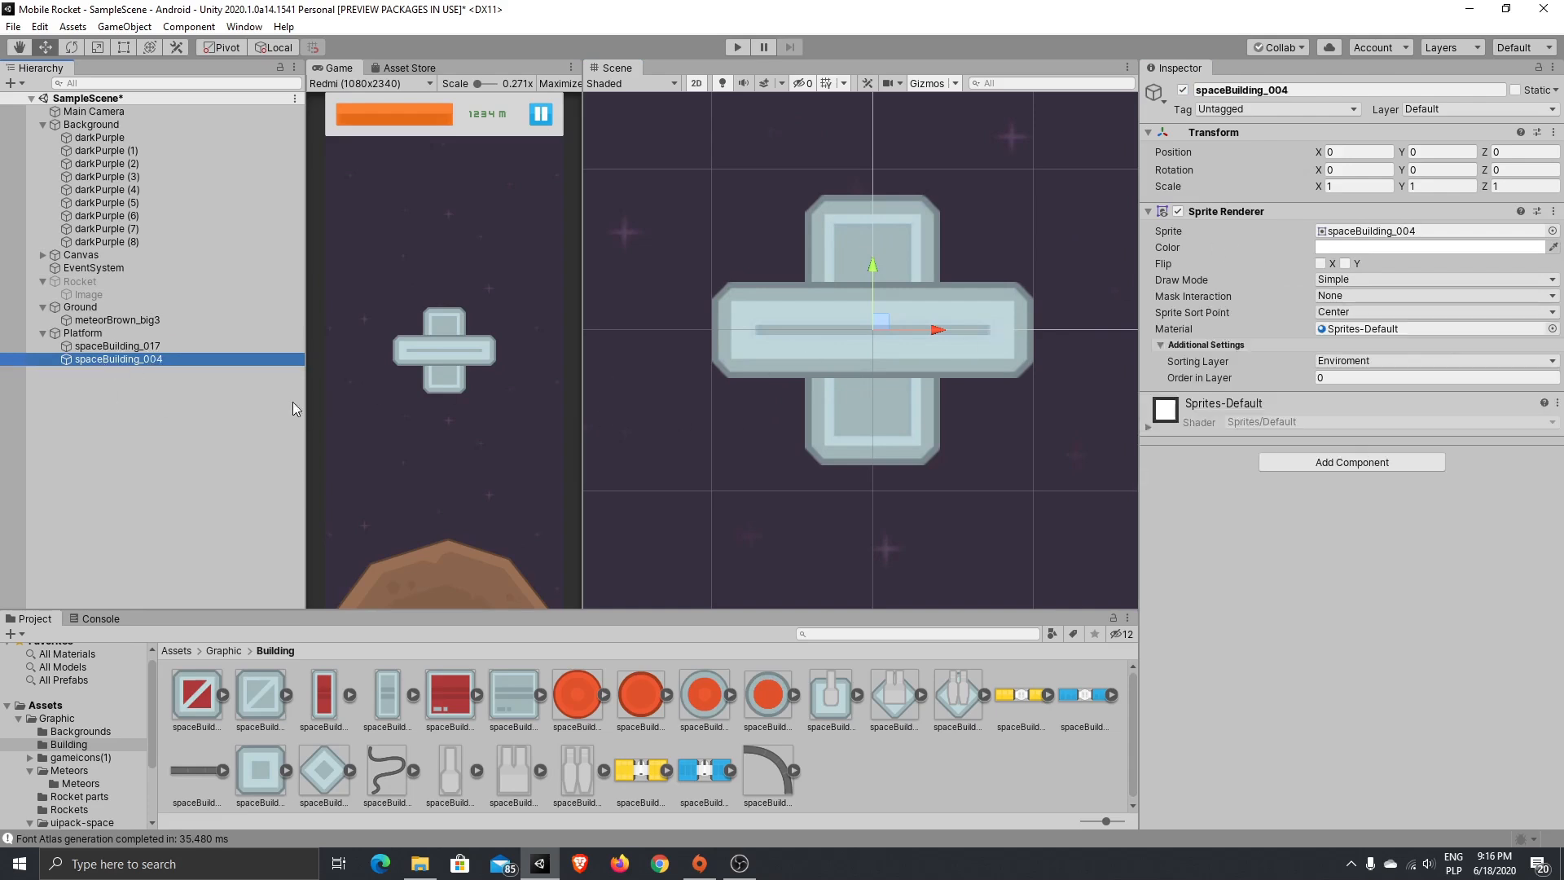
pyautogui.click(1360, 188)
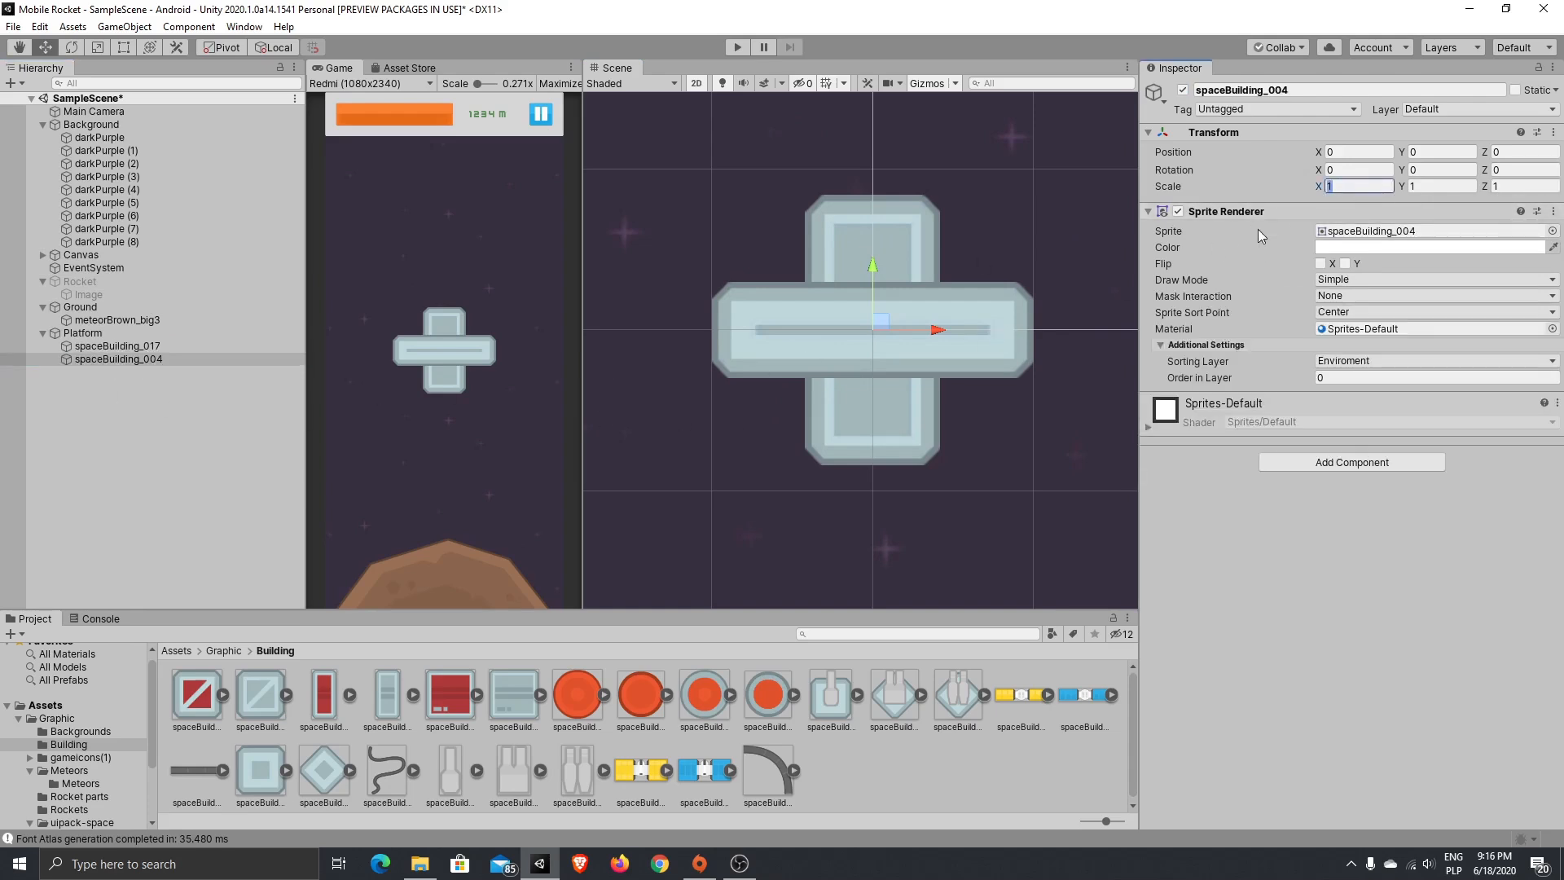
pyautogui.write('0,5')
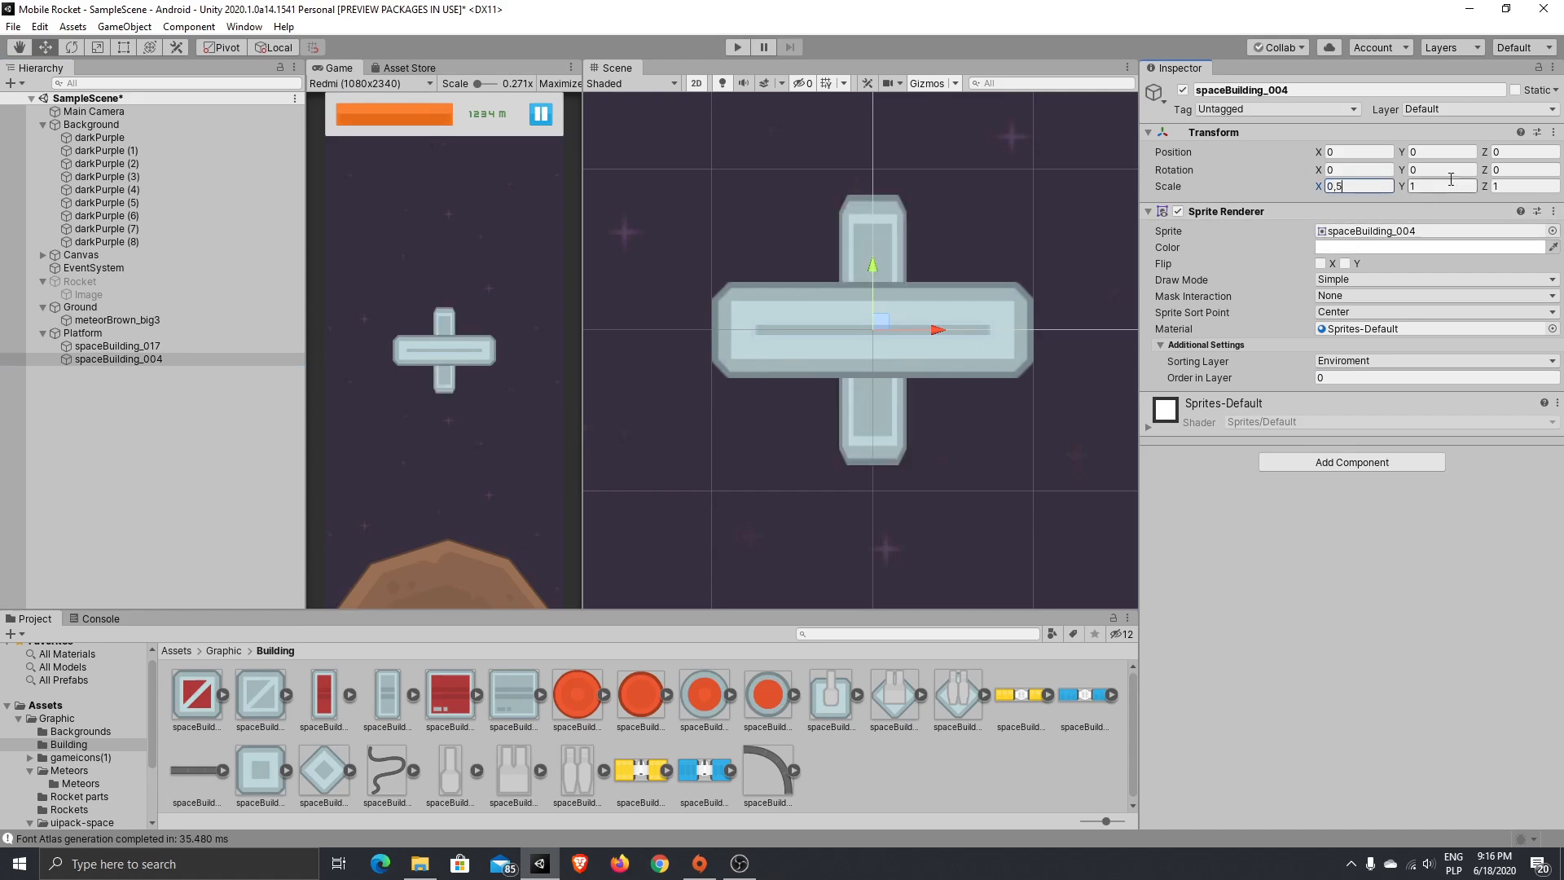
pyautogui.press('Tab')
pyautogui.write('0,')
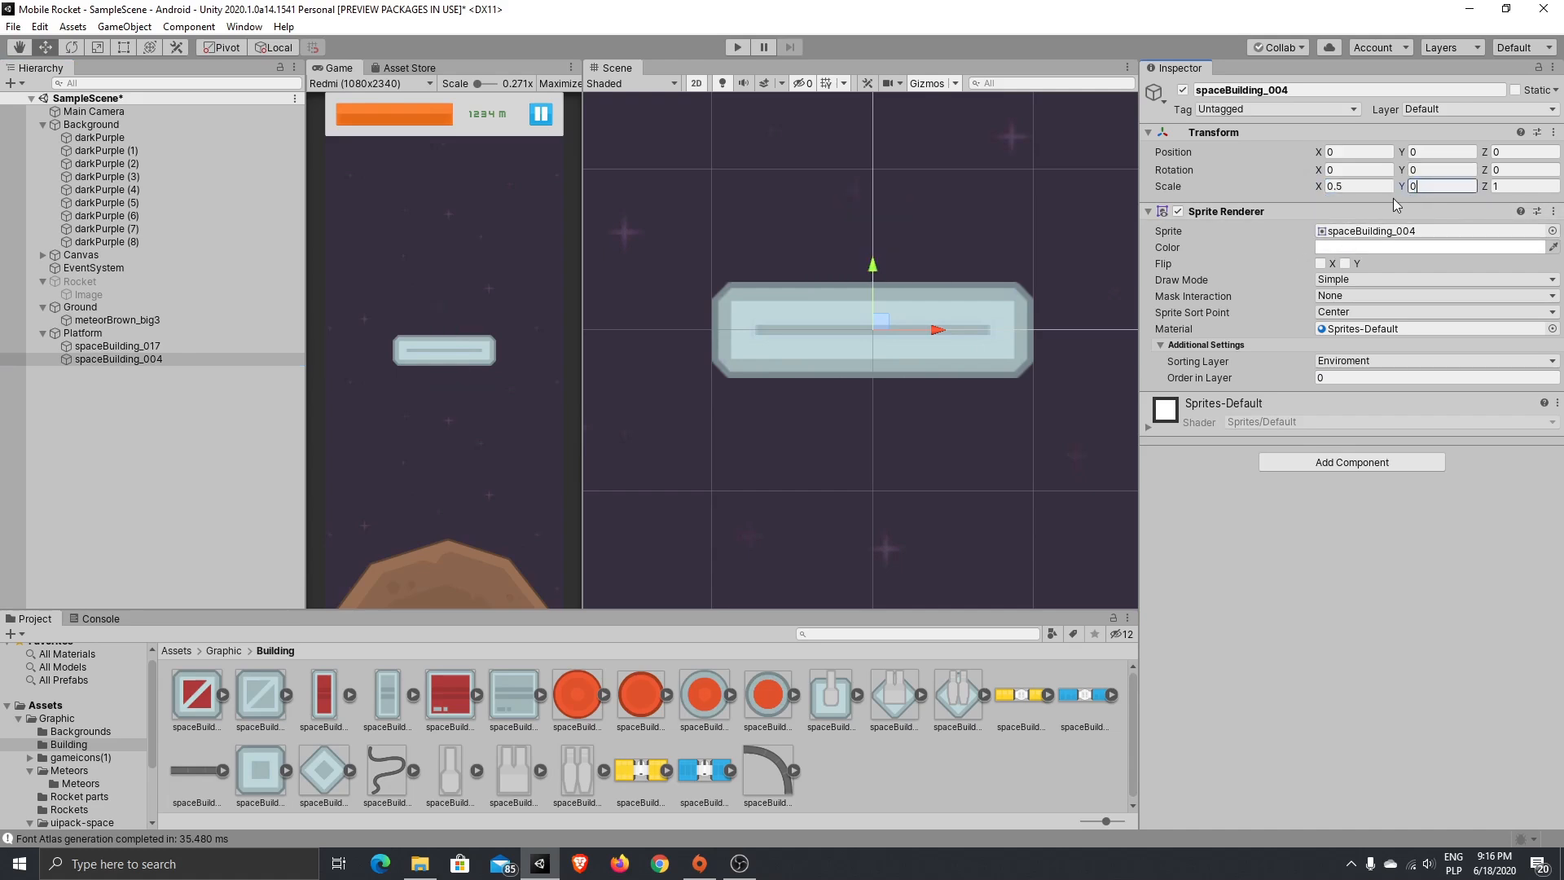
pyautogui.write('5')
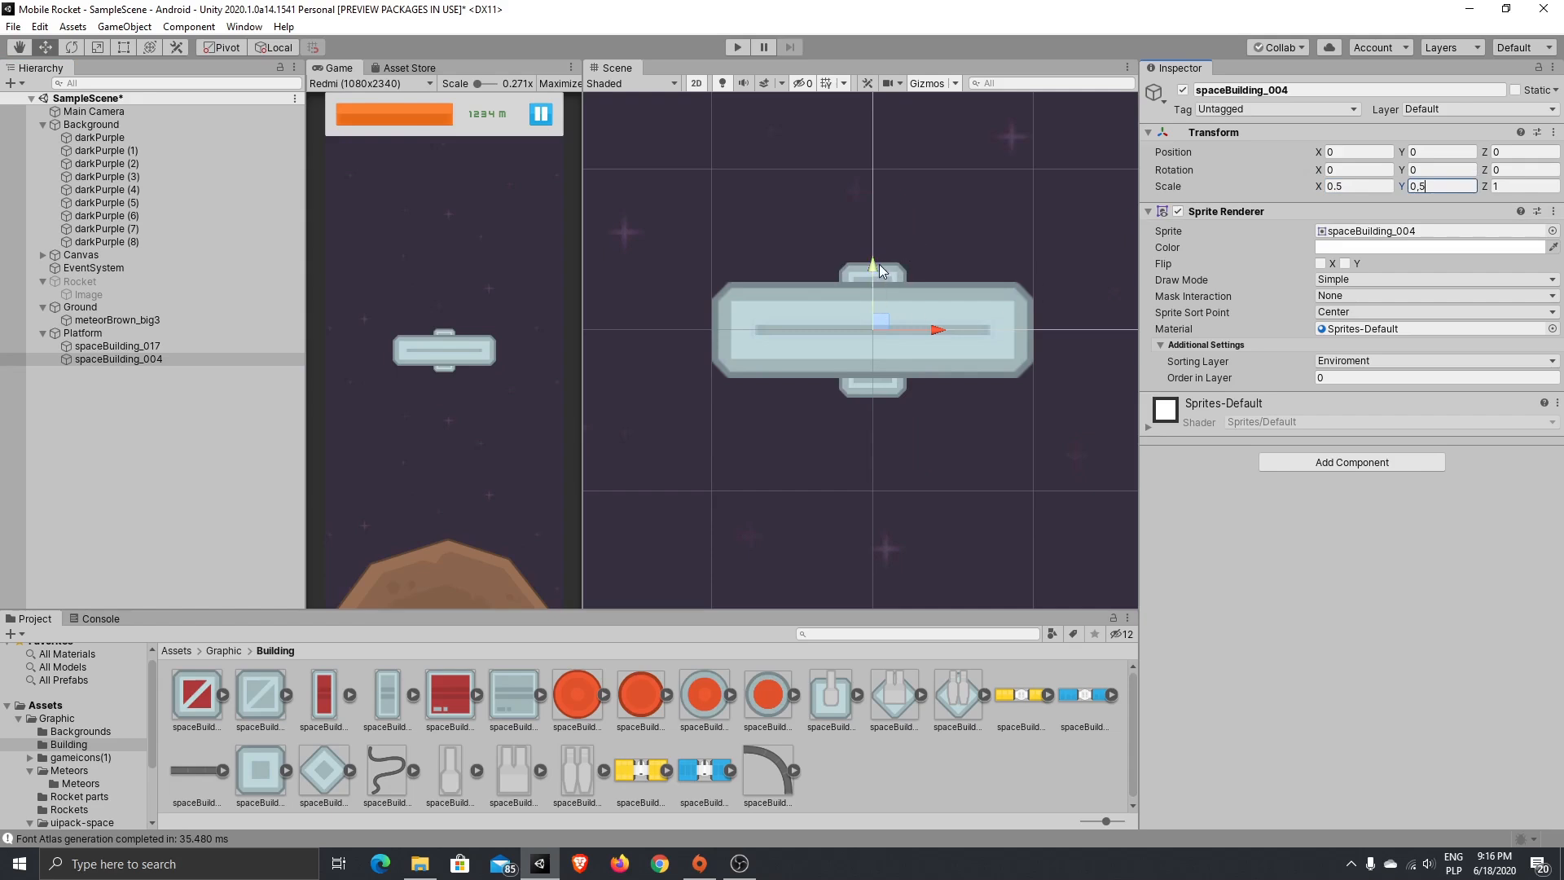
pyautogui.moveTo(876, 264); pyautogui.dragTo(873, 347)
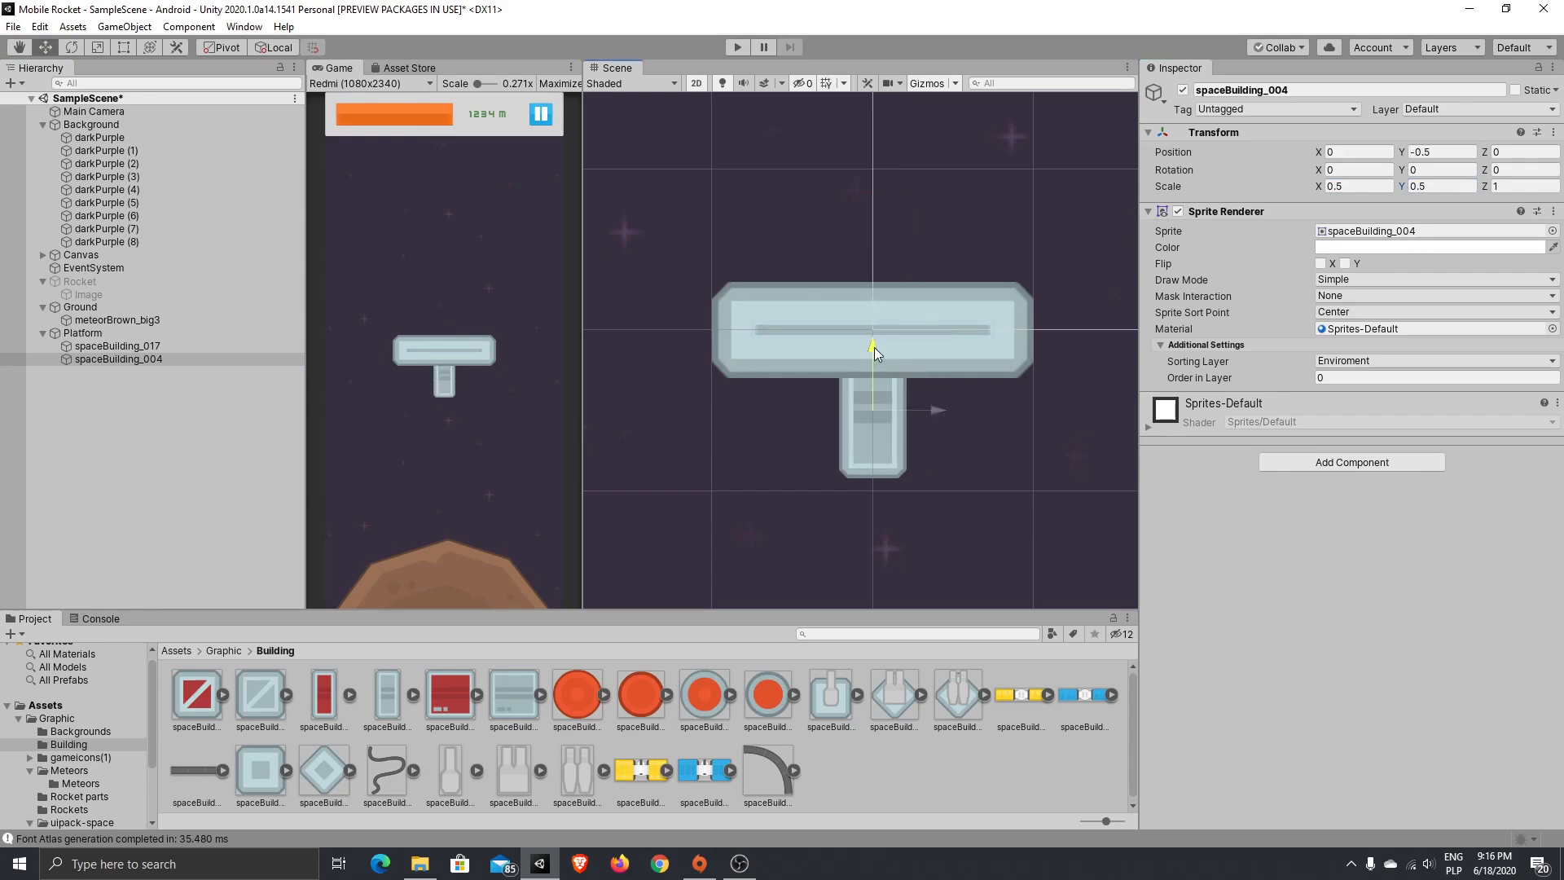
pyautogui.moveTo(934, 419); pyautogui.dragTo(855, 418)
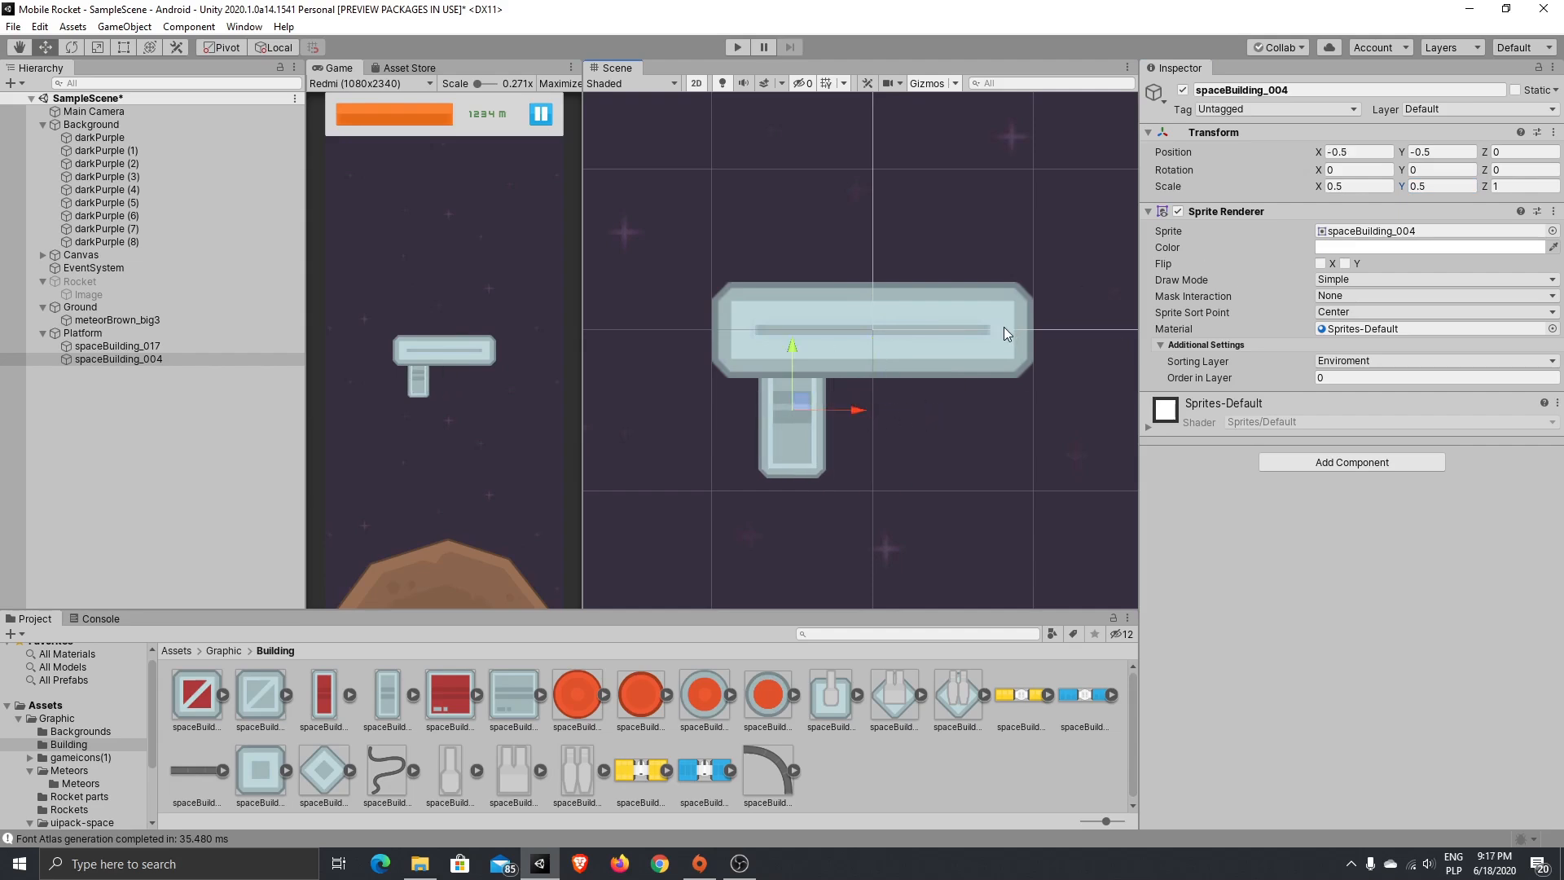
pyautogui.click(1430, 187)
pyautogui.write('1')
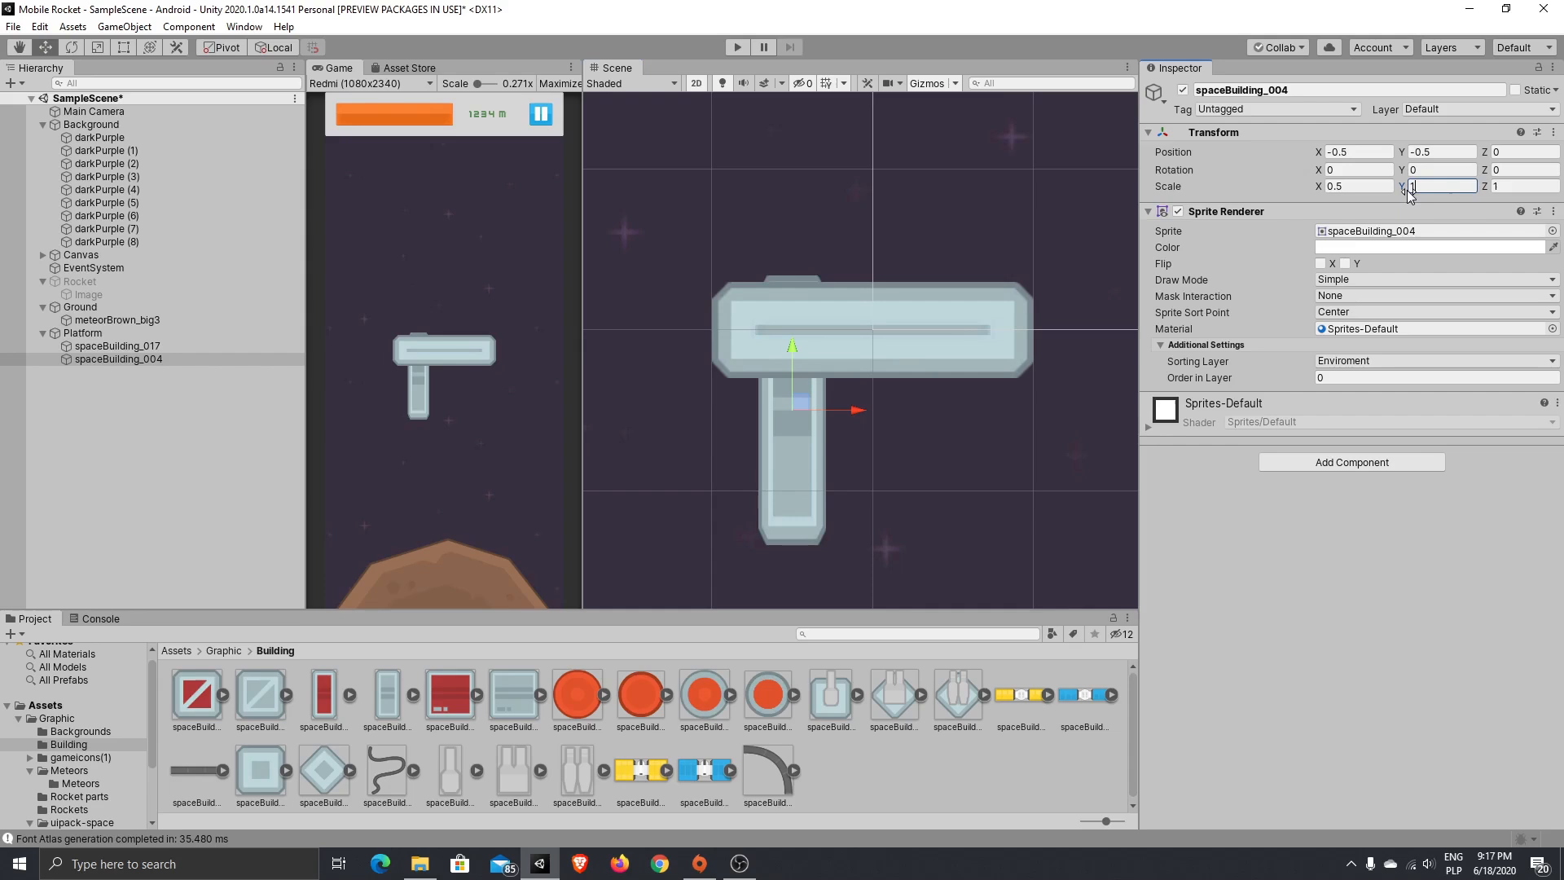
pyautogui.press('Escape')
# - Lower the spaceBuilding_004 leg to about Y -0.652 and place a duplicate of it at X 0.5 as the second leg
pyautogui.moveTo(794, 345); pyautogui.dragTo(792, 370)
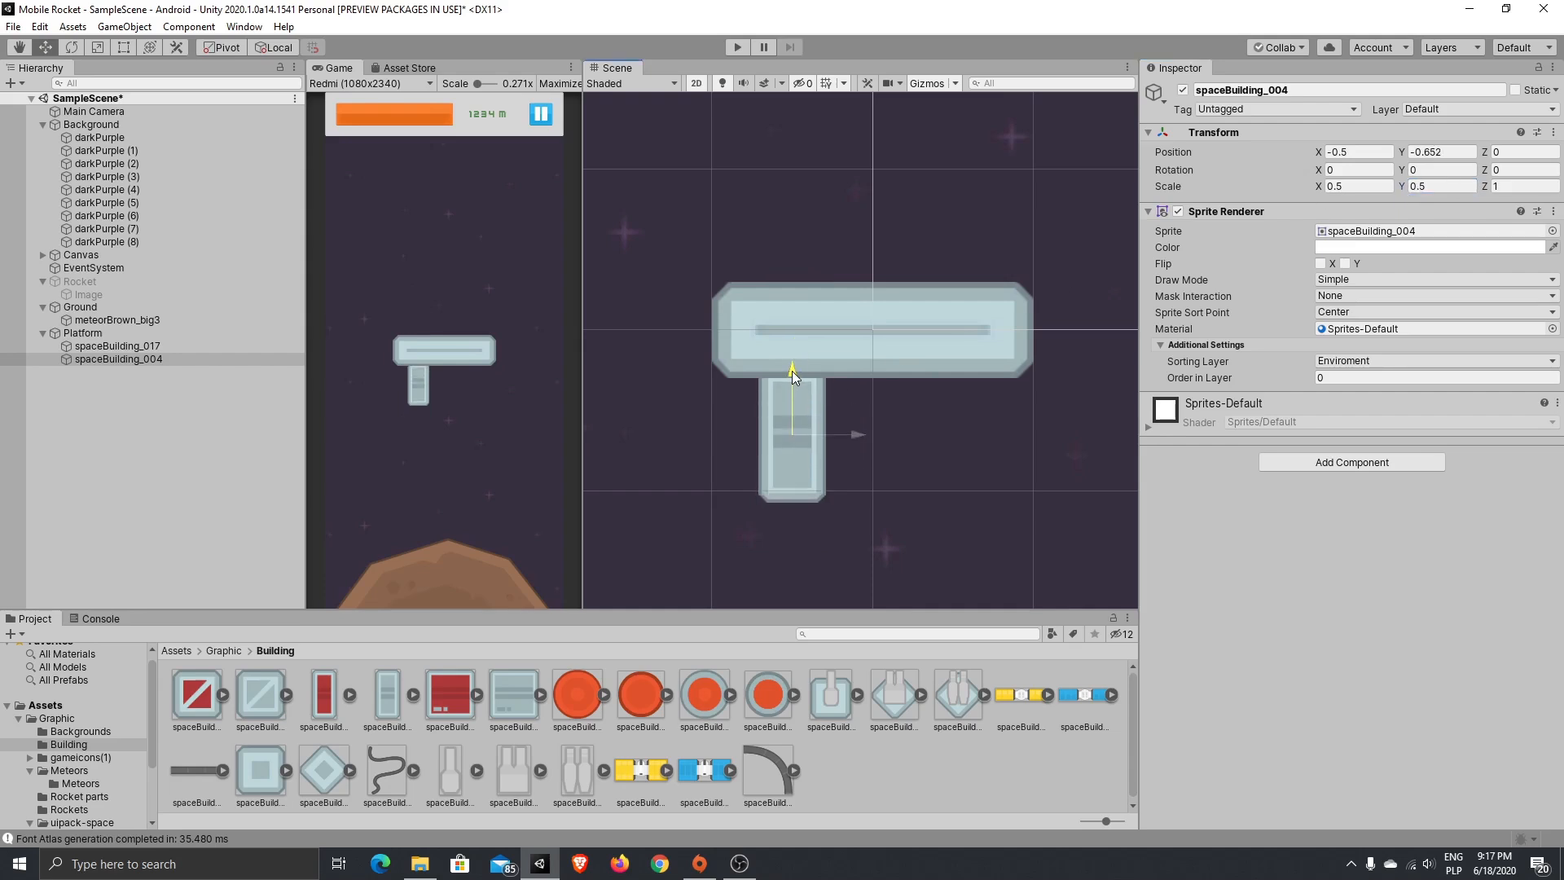
pyautogui.hotkey('ctrl', 'd')
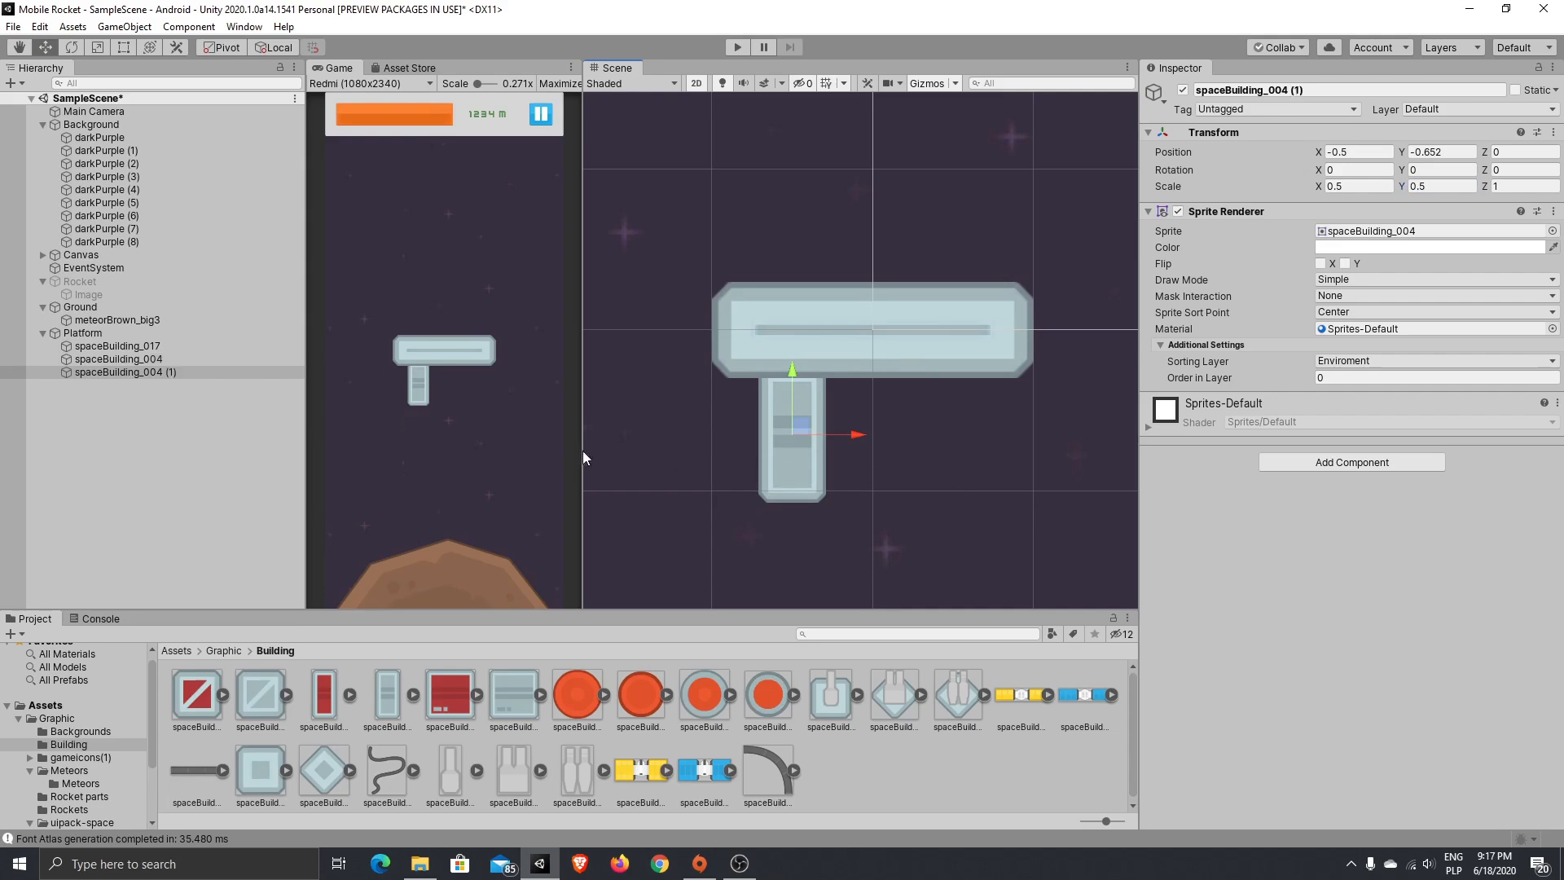
pyautogui.moveTo(854, 432); pyautogui.dragTo(1013, 436)
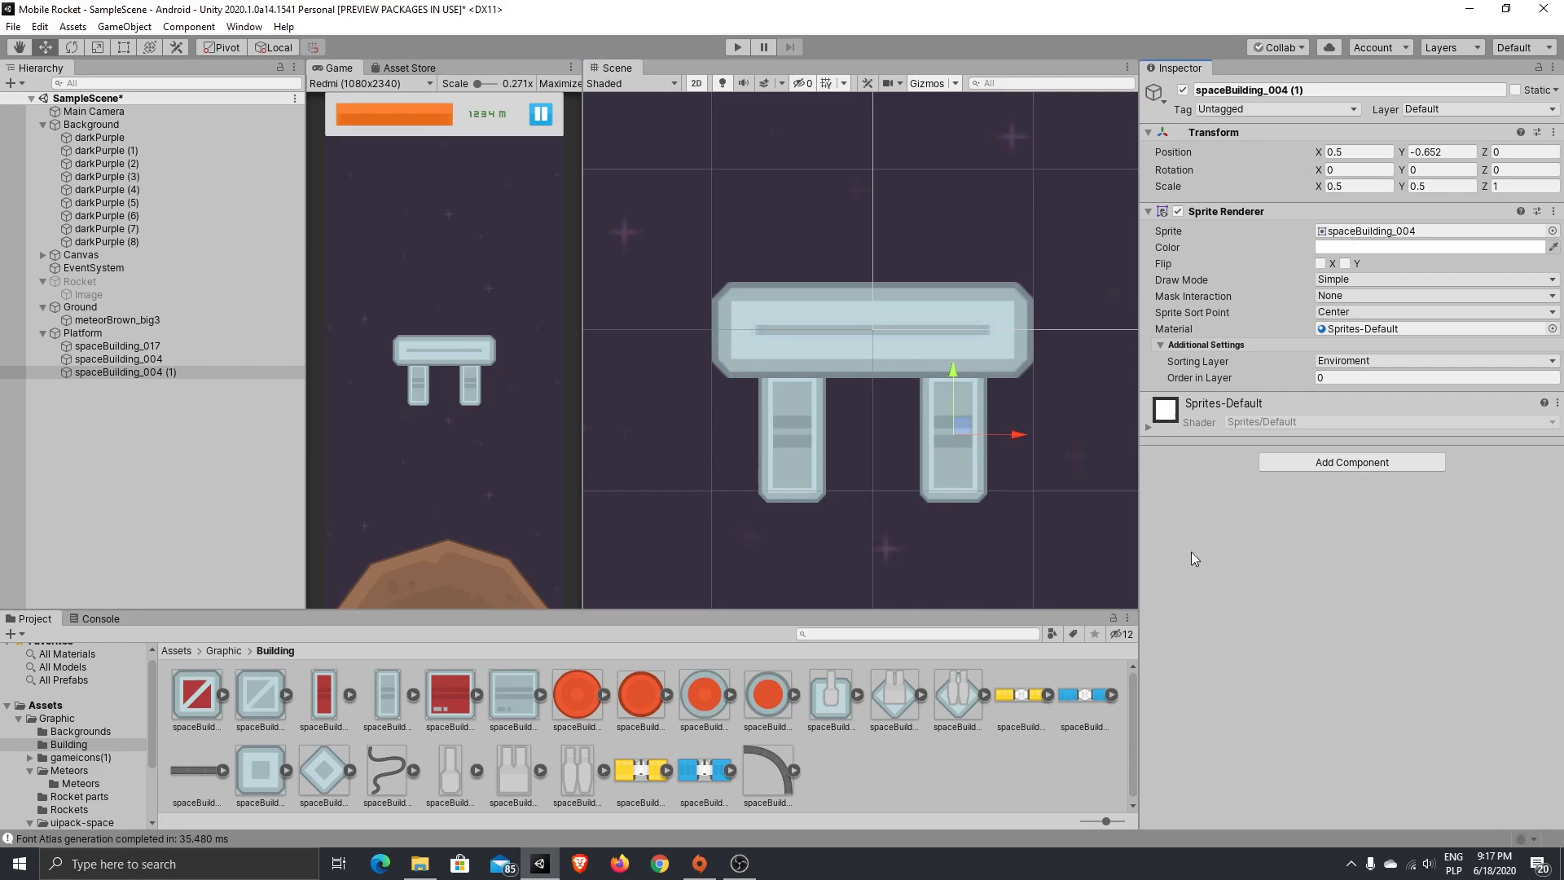
# - Move the whole Platform object down to Y -3 so that its legs reach the meteor ground
pyautogui.click(157, 333)
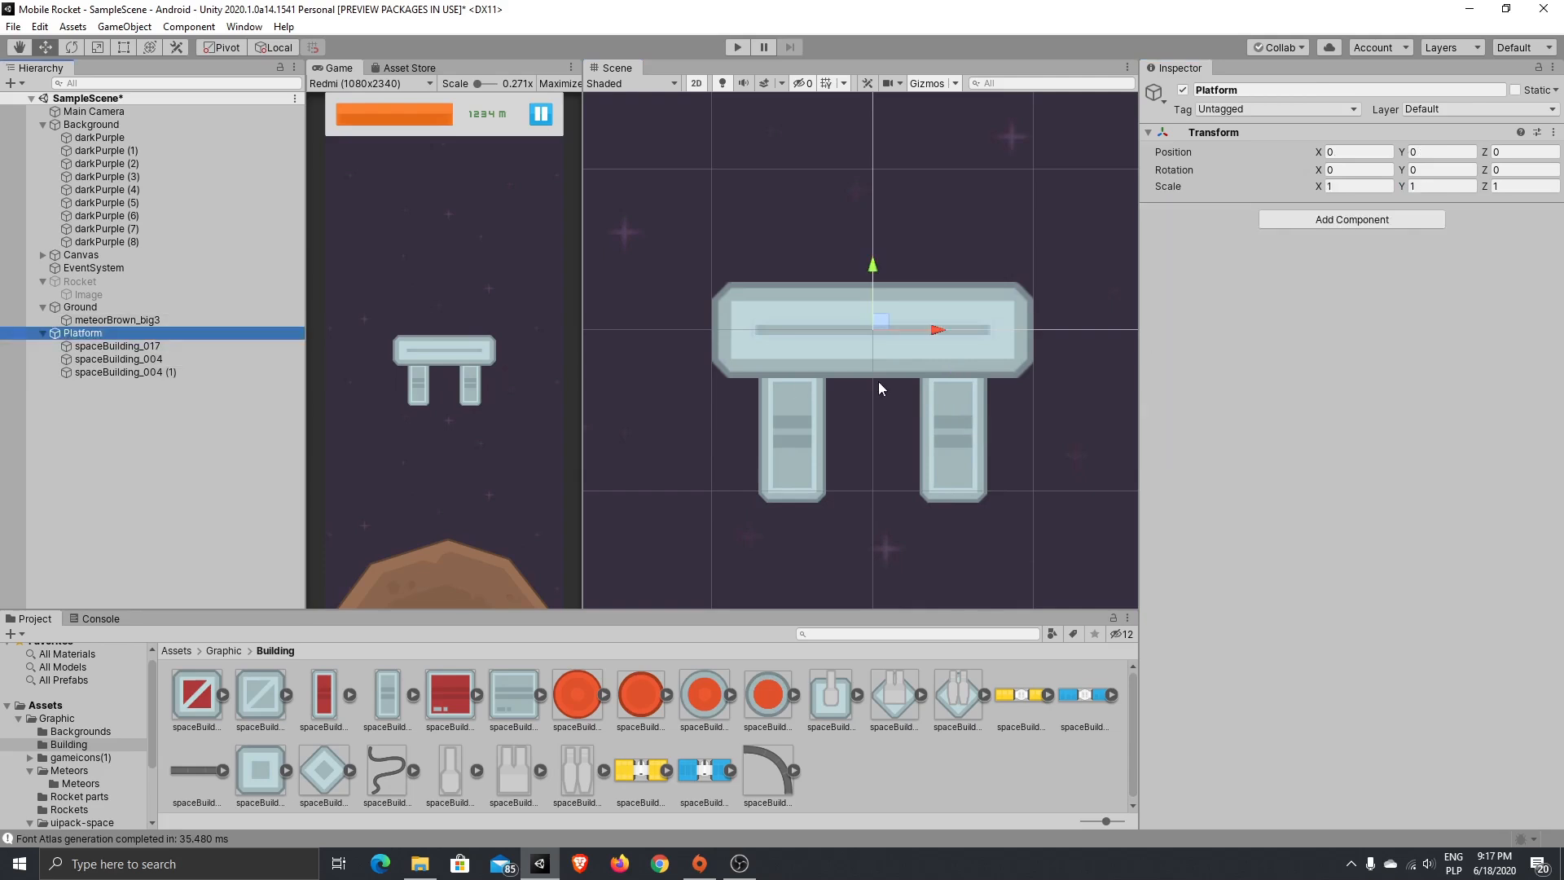
pyautogui.scroll(-5, 876, 383)
pyautogui.moveTo(873, 392); pyautogui.dragTo(876, 291, button='middle')
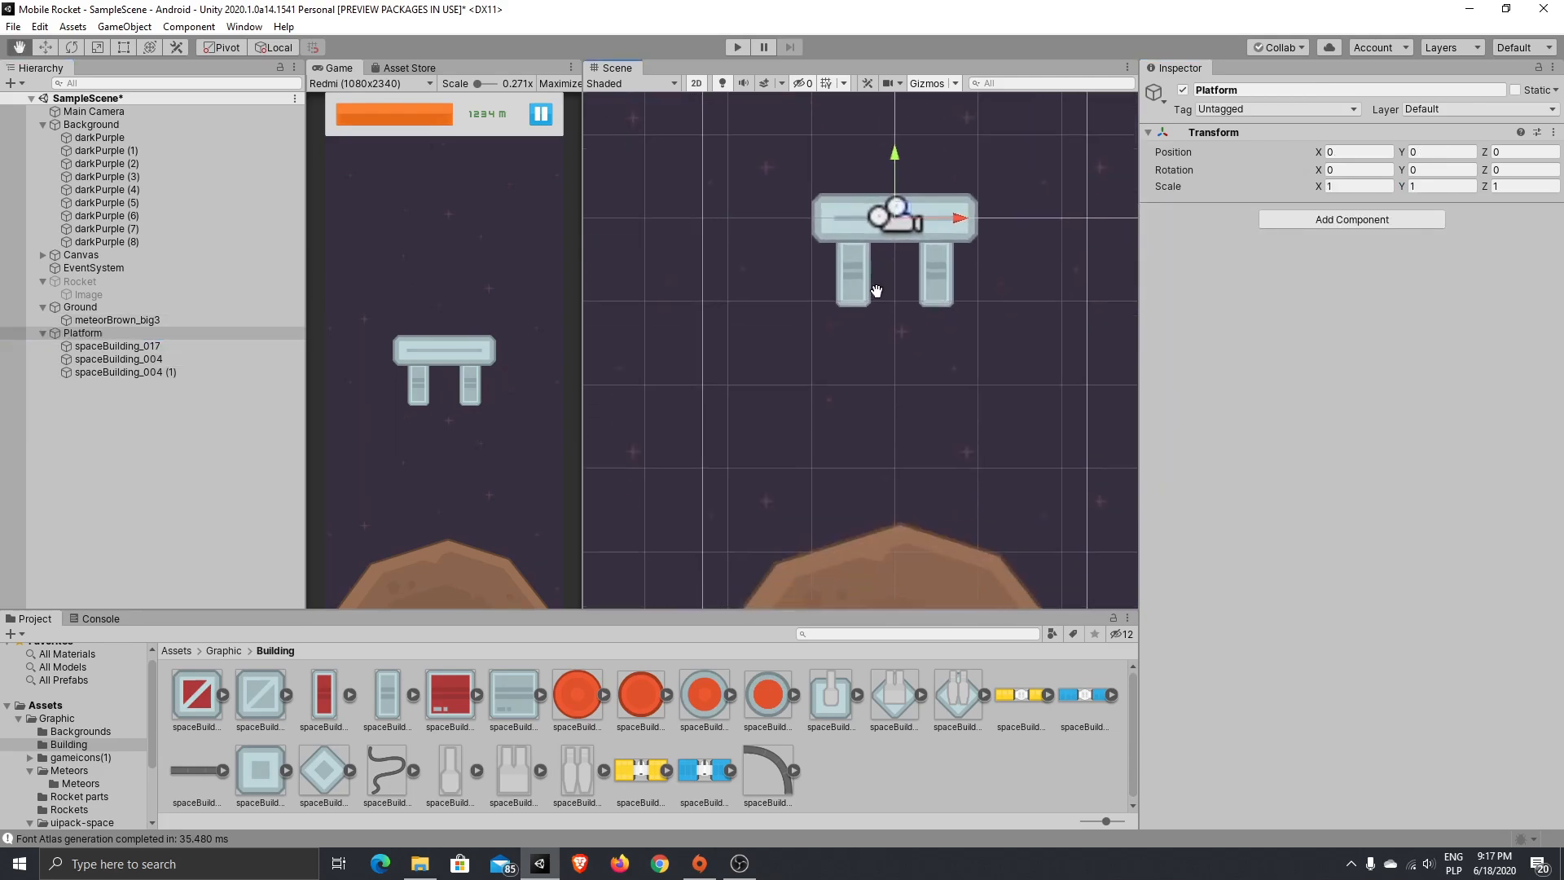
pyautogui.scroll(-1, 877, 290)
pyautogui.moveTo(892, 158); pyautogui.dragTo(889, 393)
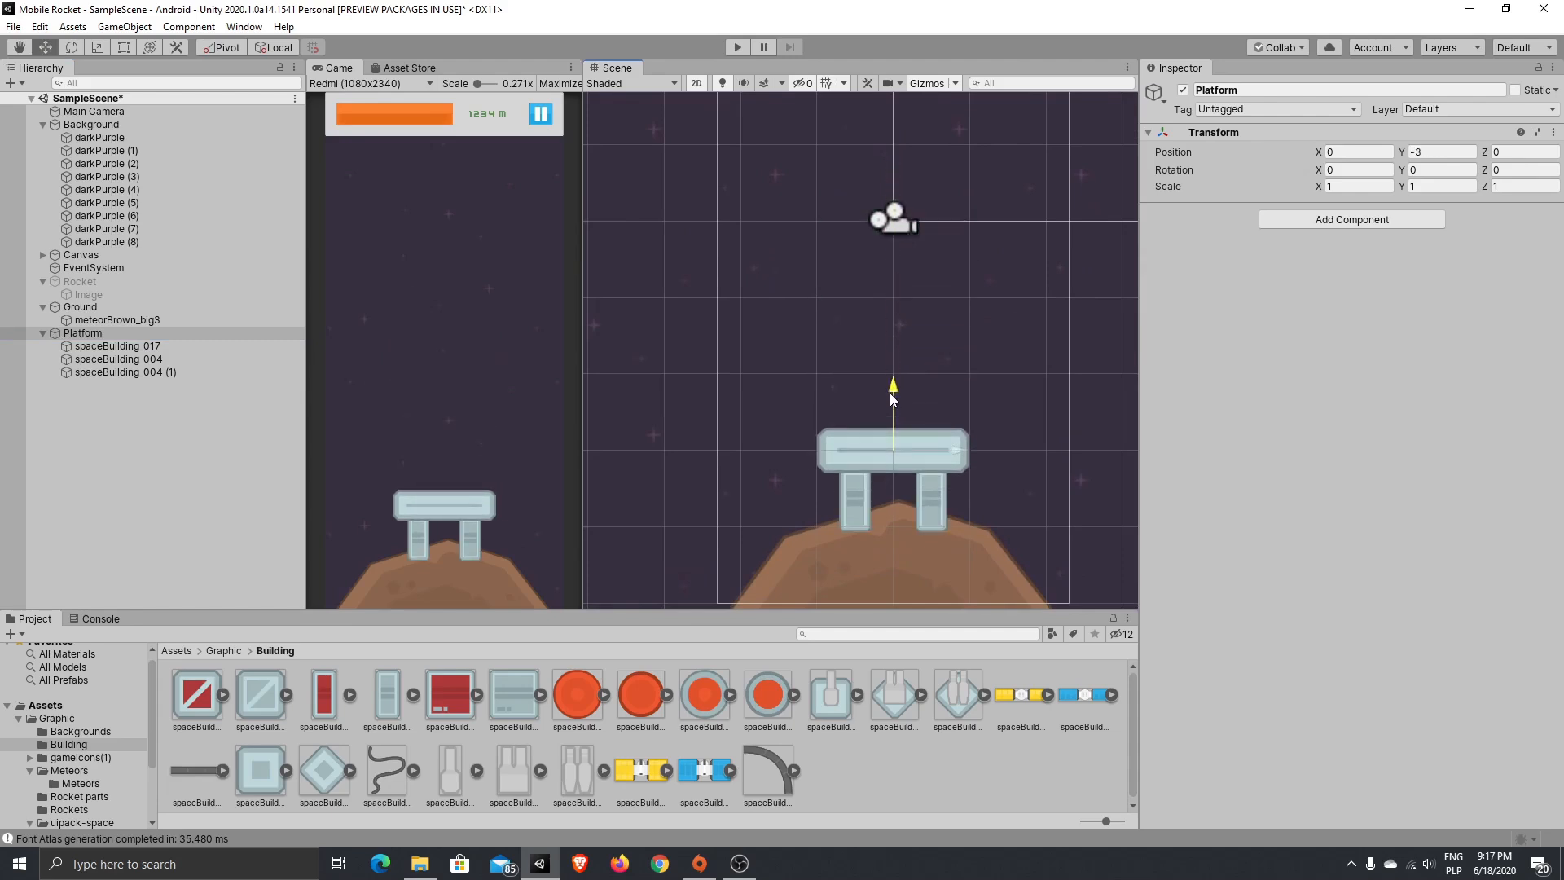
# - Set the order in layer of both spaceBuilding_004 legs to -1 so that they sit behind the meteor
pyautogui.click(122, 358)
pyautogui.keyDown('shift'); pyautogui.click(137, 373); pyautogui.keyUp('shift')
pyautogui.click(1323, 376)
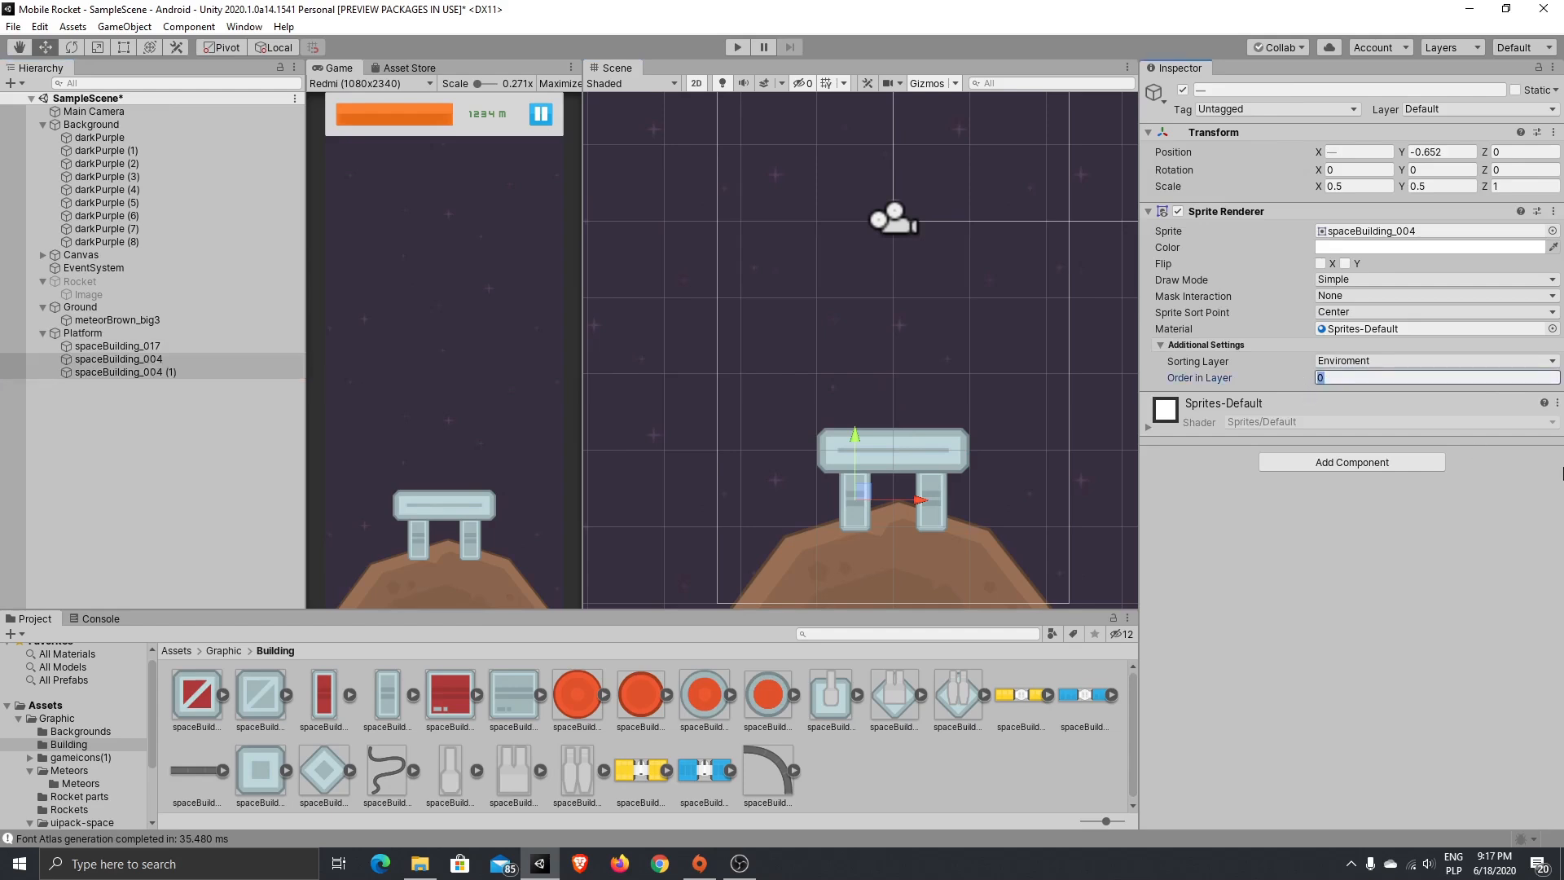
pyautogui.write('-1')
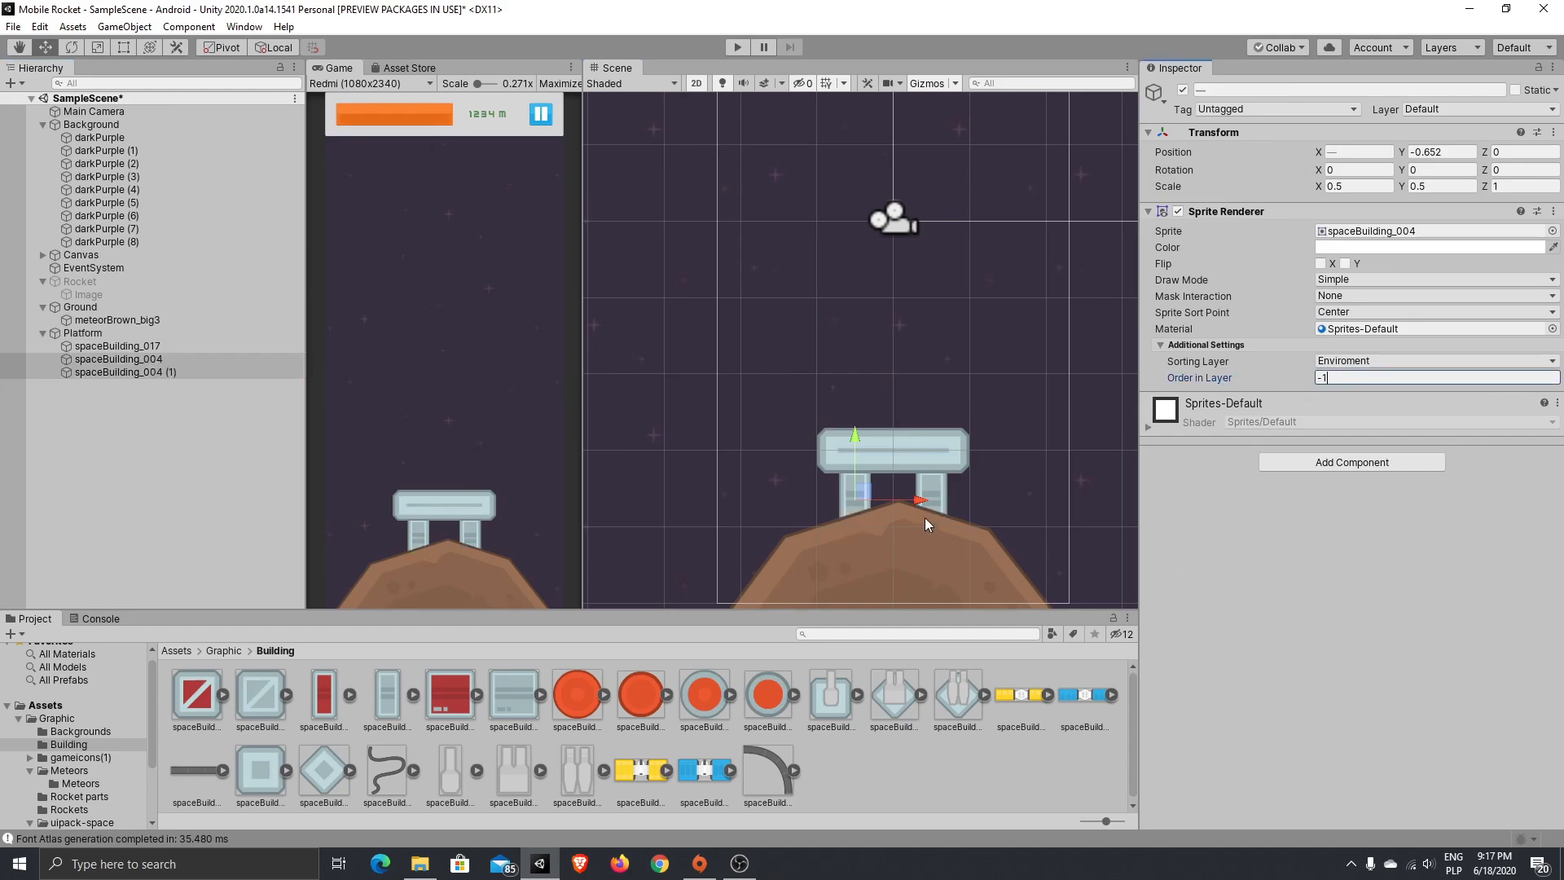
# - Lower the whole Platform object to Y -3.5, keeping the legs at their existing offset from the deck
pyautogui.moveTo(854, 437); pyautogui.dragTo(856, 480)
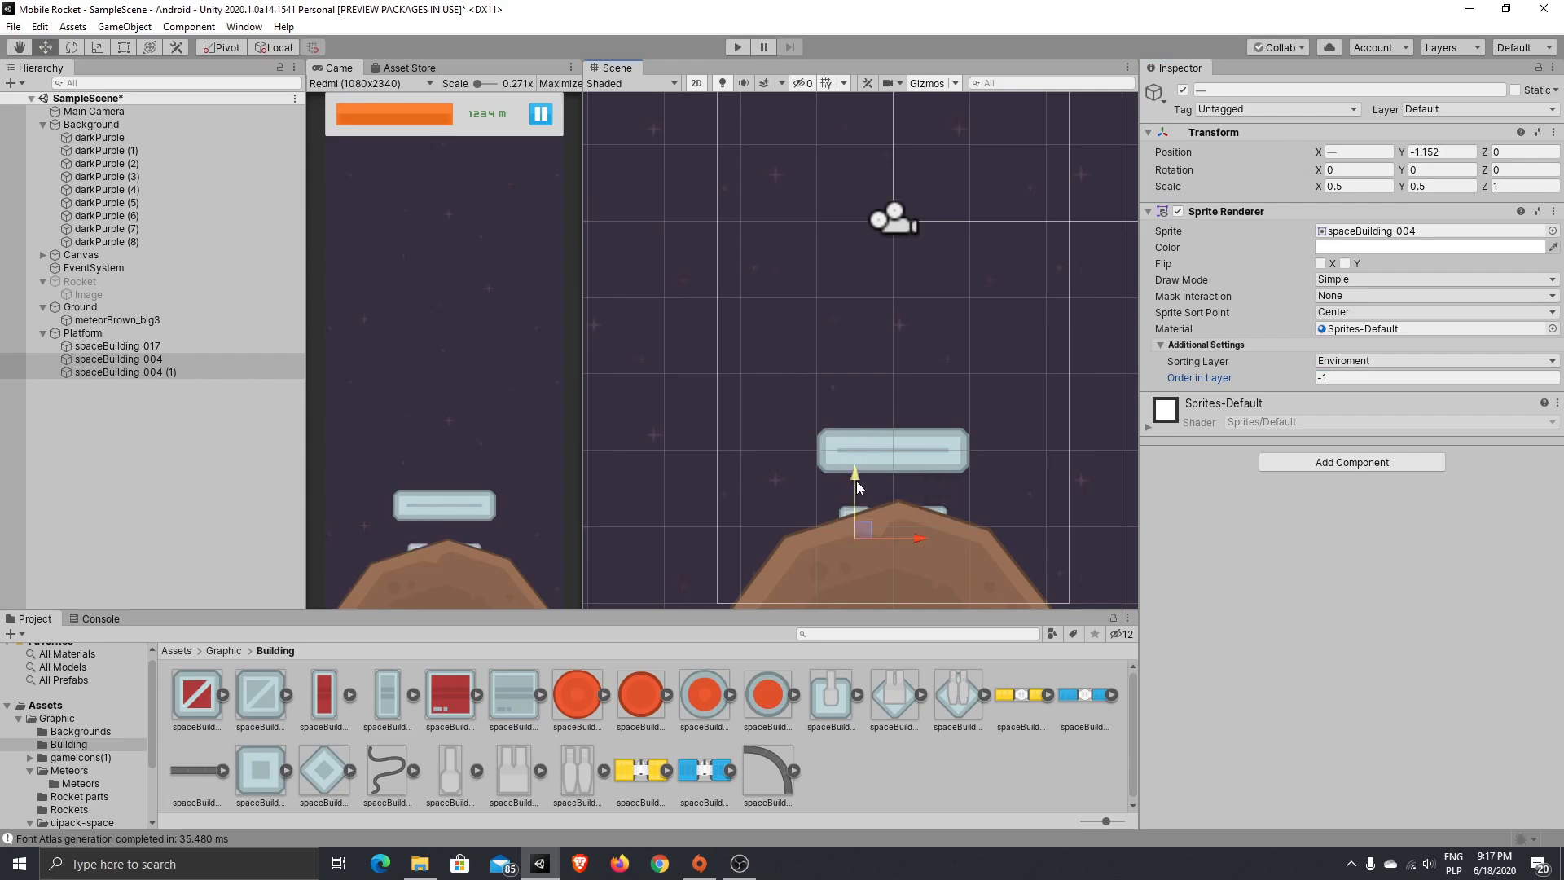
pyautogui.hotkey('ctrl', 'z')
pyautogui.click(187, 332)
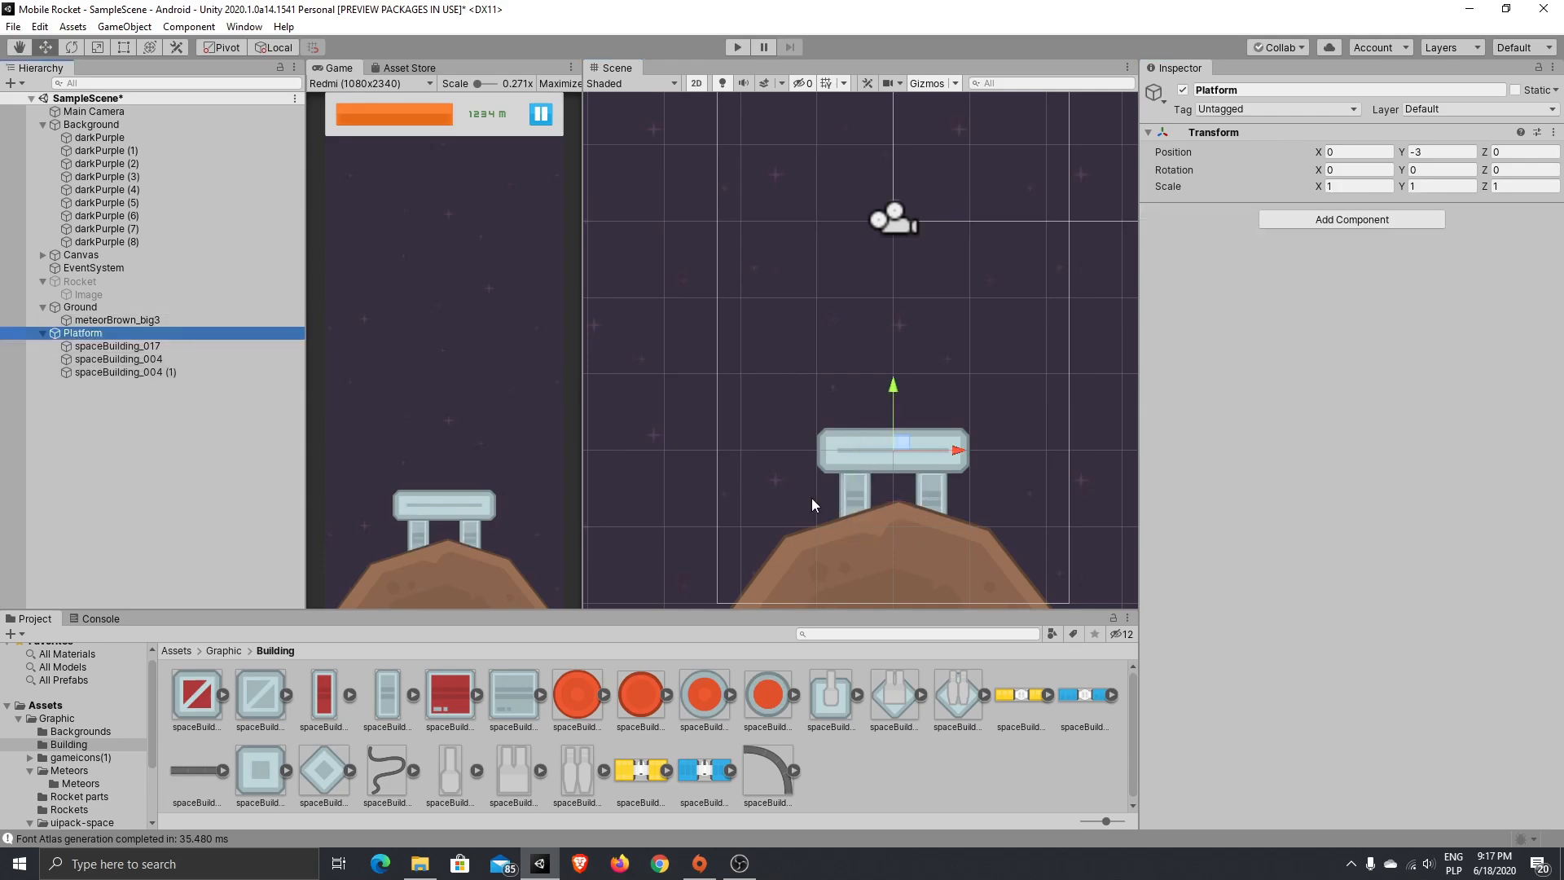
pyautogui.moveTo(900, 392); pyautogui.dragTo(891, 419)
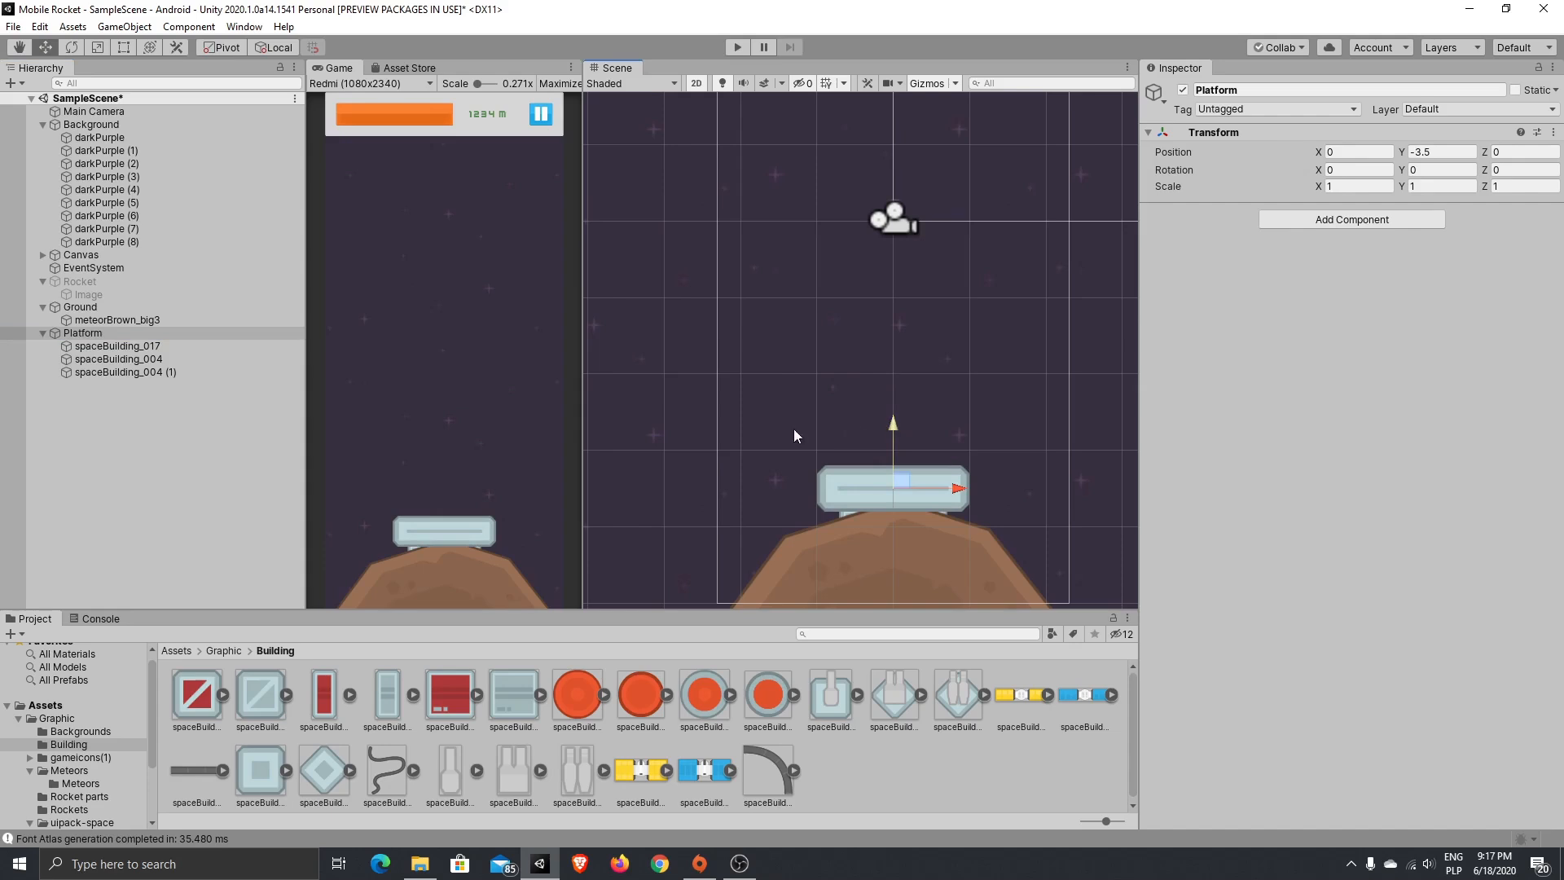
# - Reactivate the Rocket object and move it down to Y -2 so that it stands on the platform
pyautogui.click(119, 280)
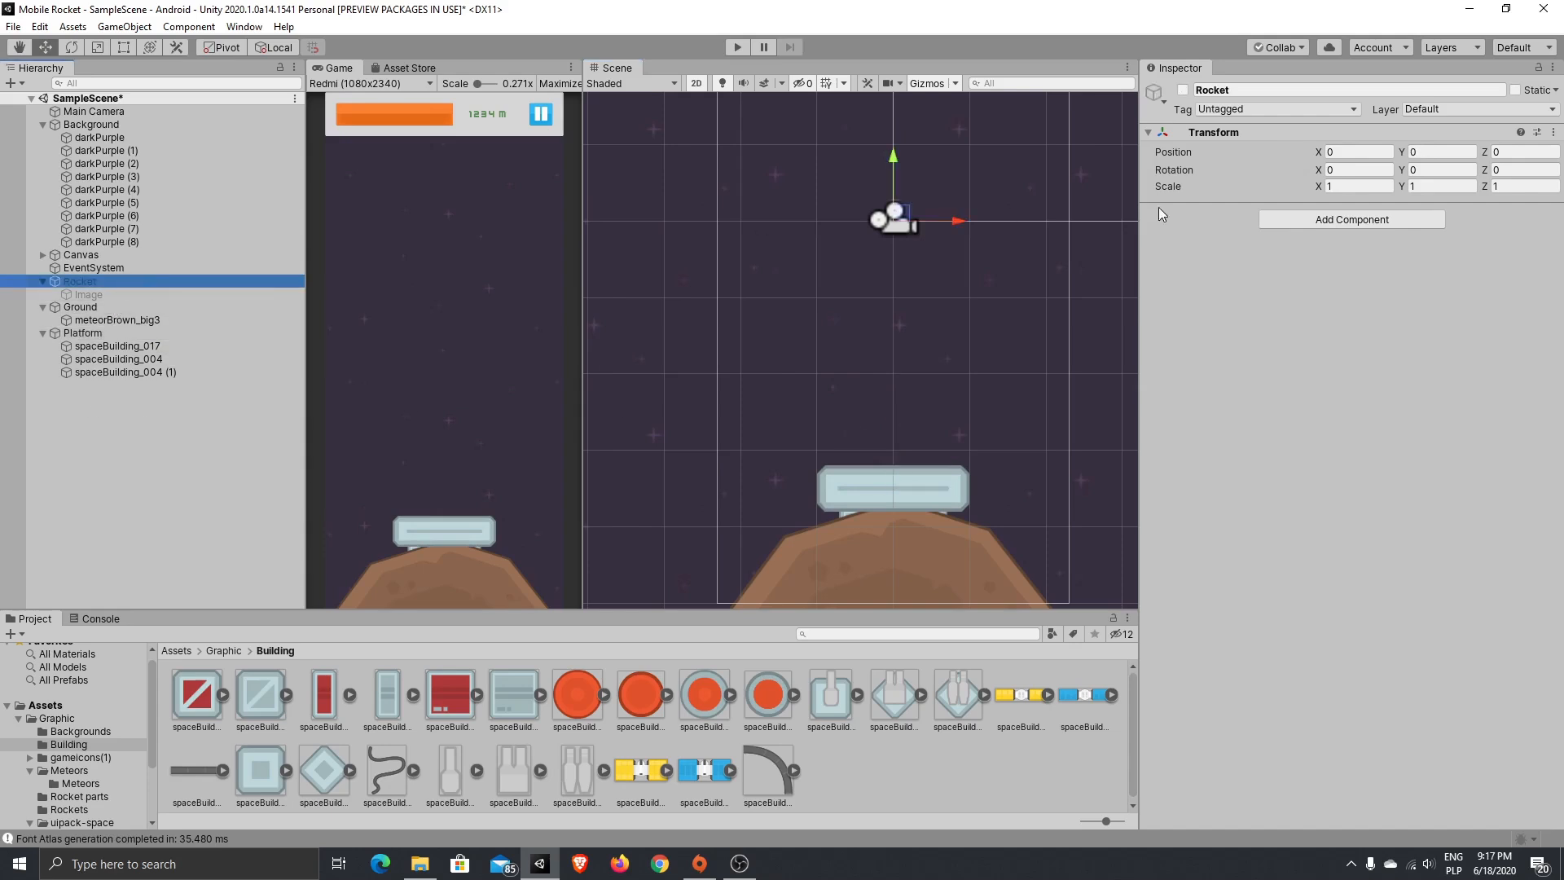
pyautogui.click(1183, 89)
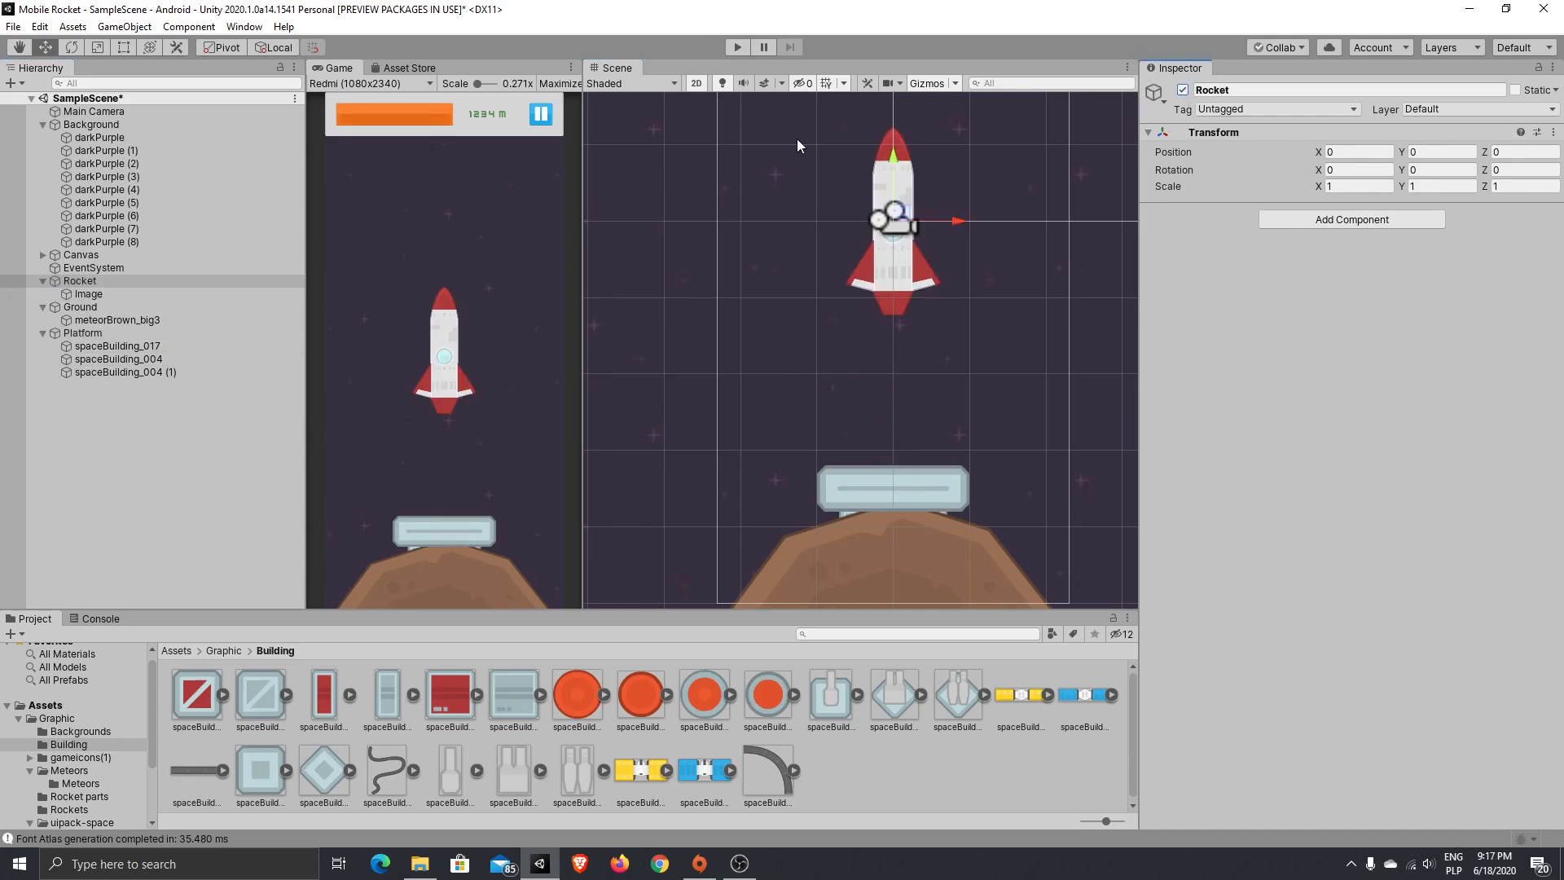
pyautogui.moveTo(897, 156); pyautogui.dragTo(892, 307)
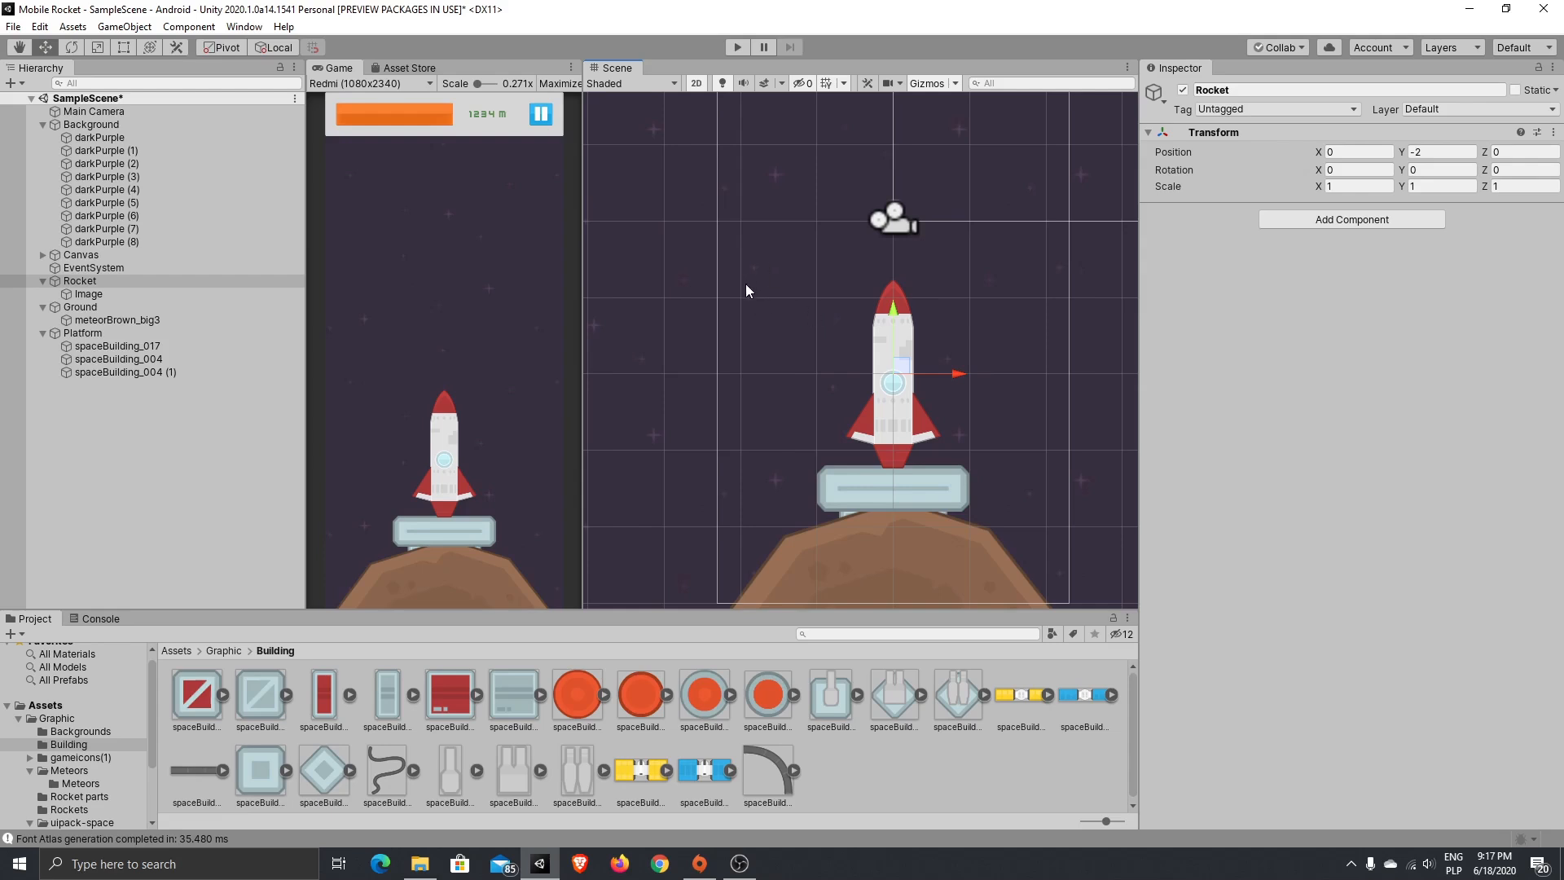
# - Raise the Rocket and Platform objects together by about 0.5 units
pyautogui.click(149, 281)
pyautogui.keyDown('ctrl'); pyautogui.click(129, 333); pyautogui.keyUp('ctrl')
pyautogui.moveTo(896, 315); pyautogui.dragTo(889, 282)
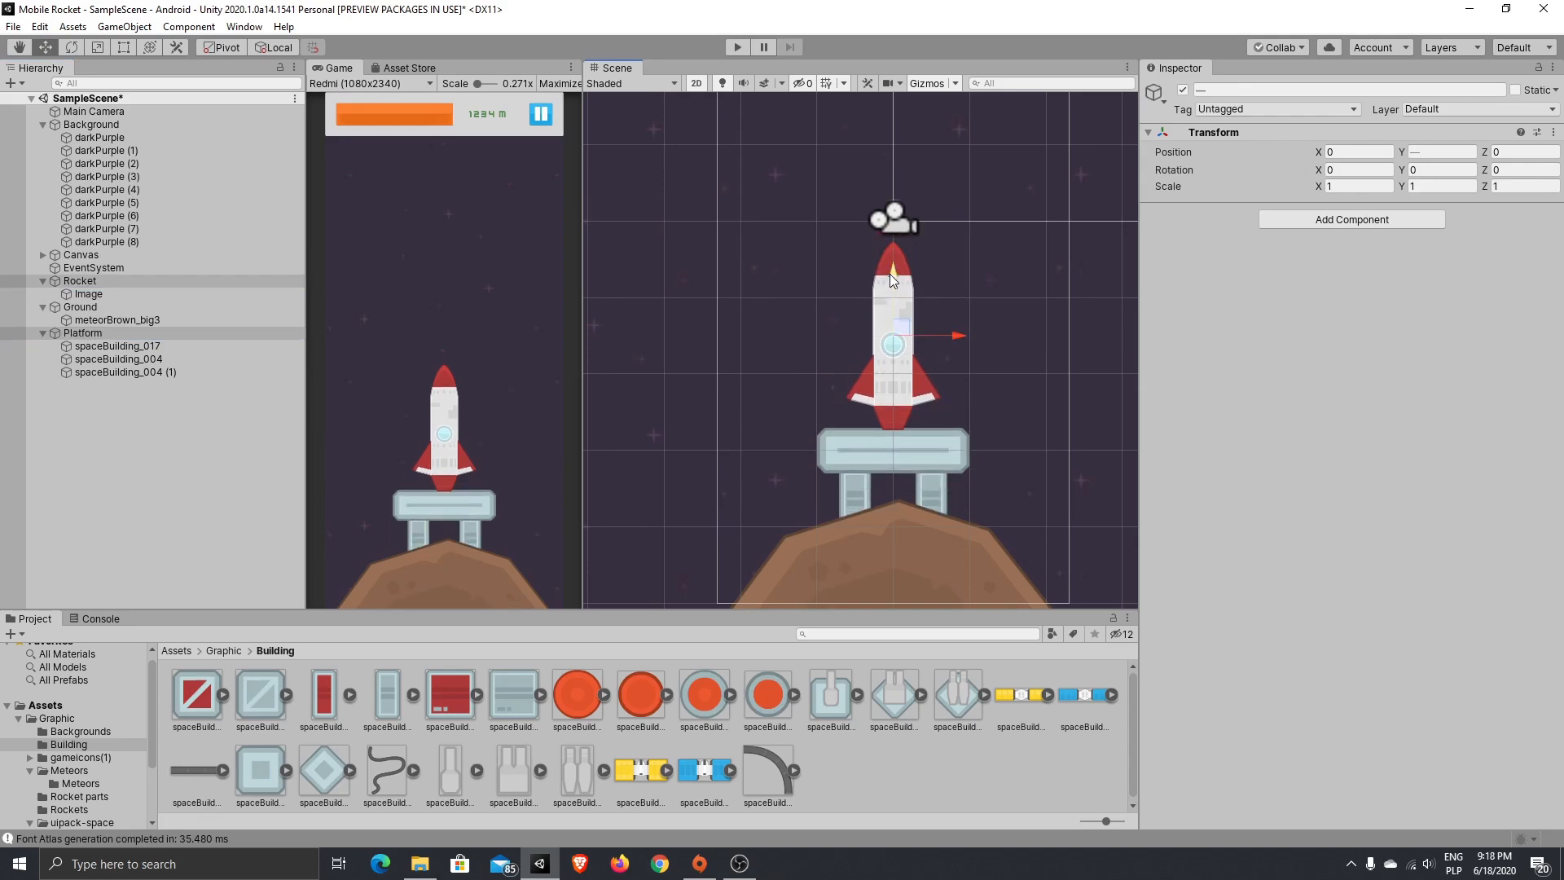
# - Try moving the Rocket up to Y 1 and back down to Y -0.75, and undo these moves
pyautogui.moveTo(902, 281); pyautogui.dragTo(912, 94)
pyautogui.click(131, 281)
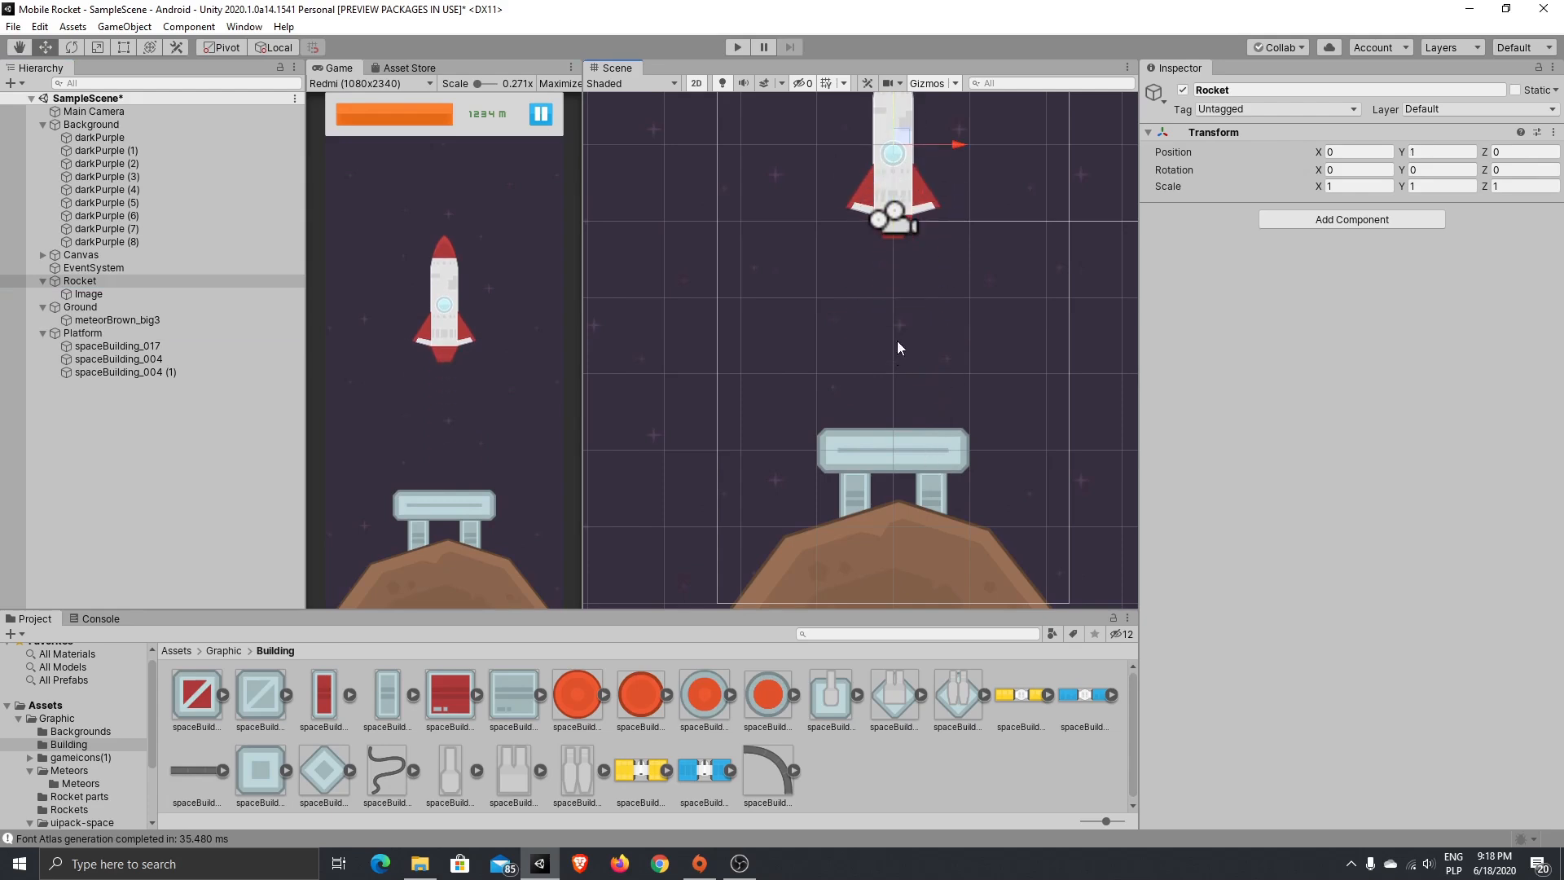
pyautogui.scroll(-3, 942, 274)
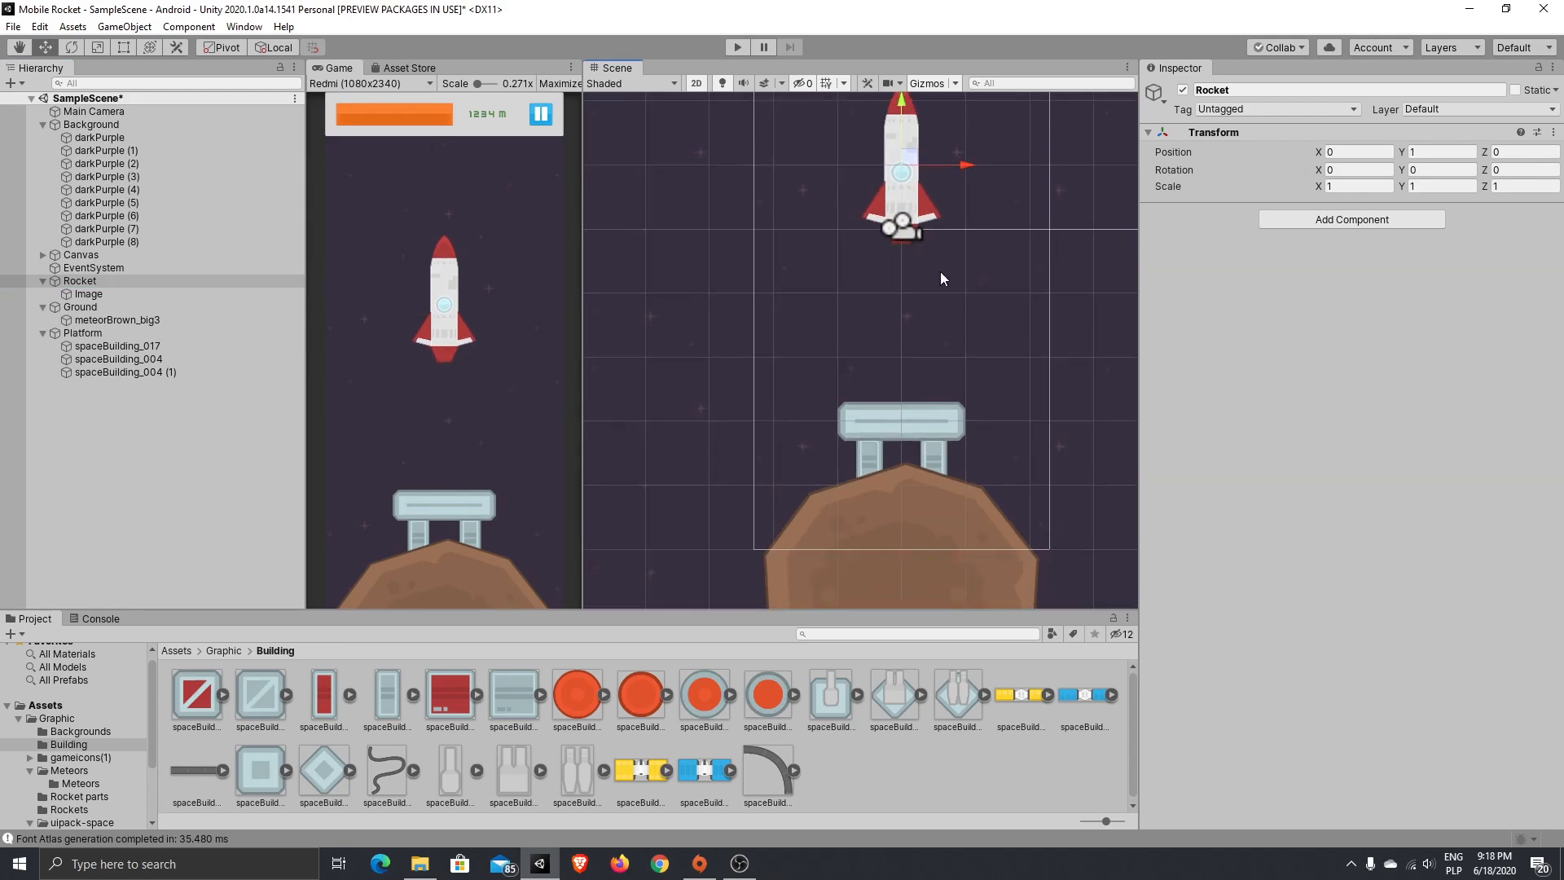
pyautogui.moveTo(905, 122); pyautogui.dragTo(902, 213)
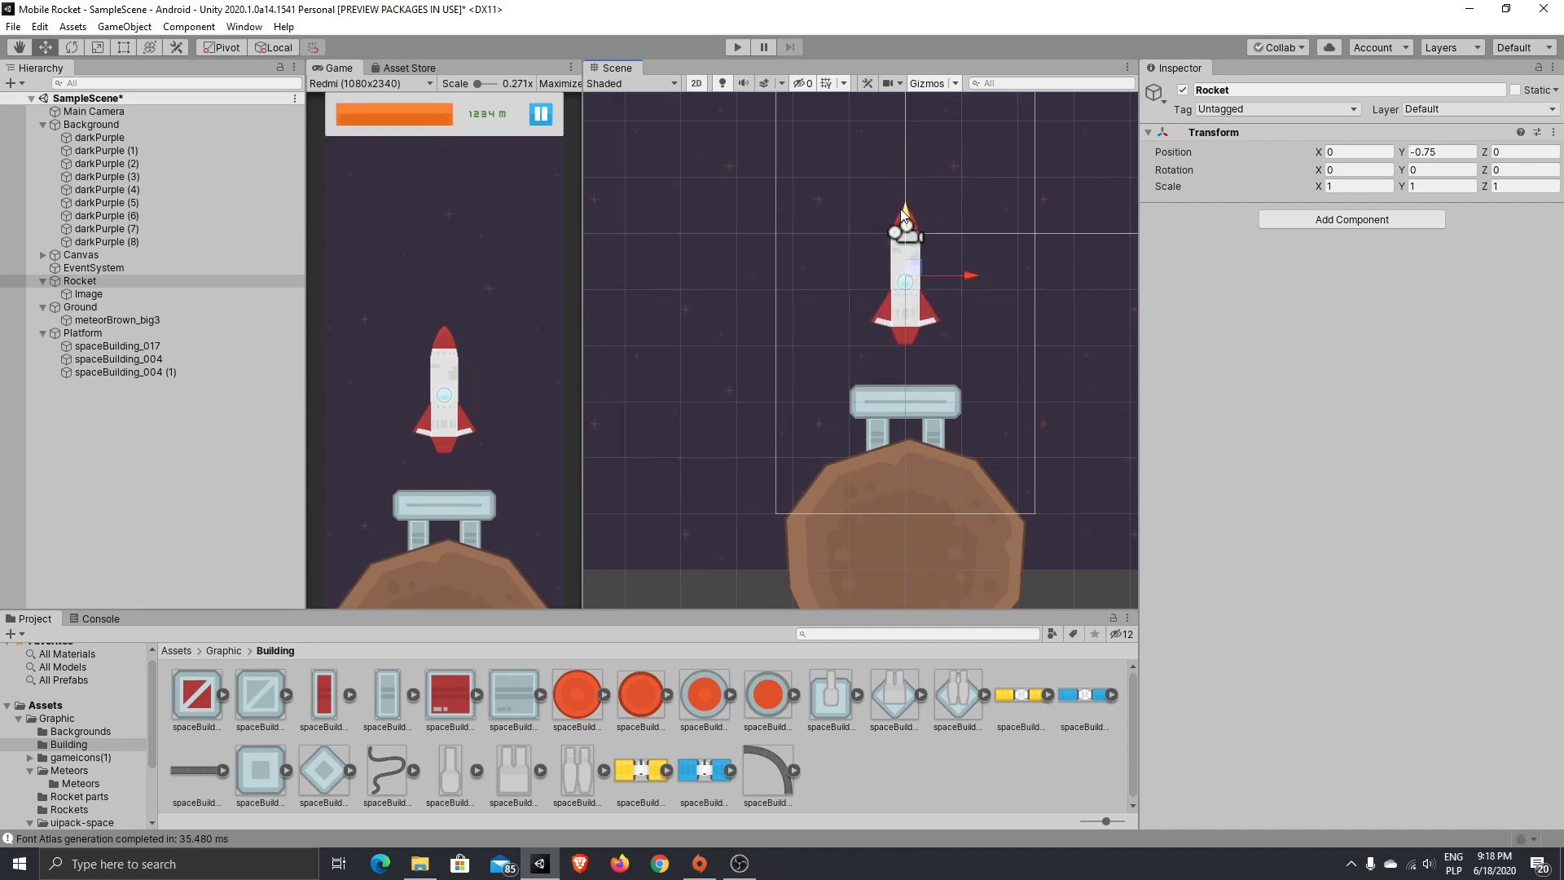
pyautogui.hotkey('ctrl', 'z')
pyautogui.hotkey('ctrl', 'z')
pyautogui.hotkey('ctrl', 'z')
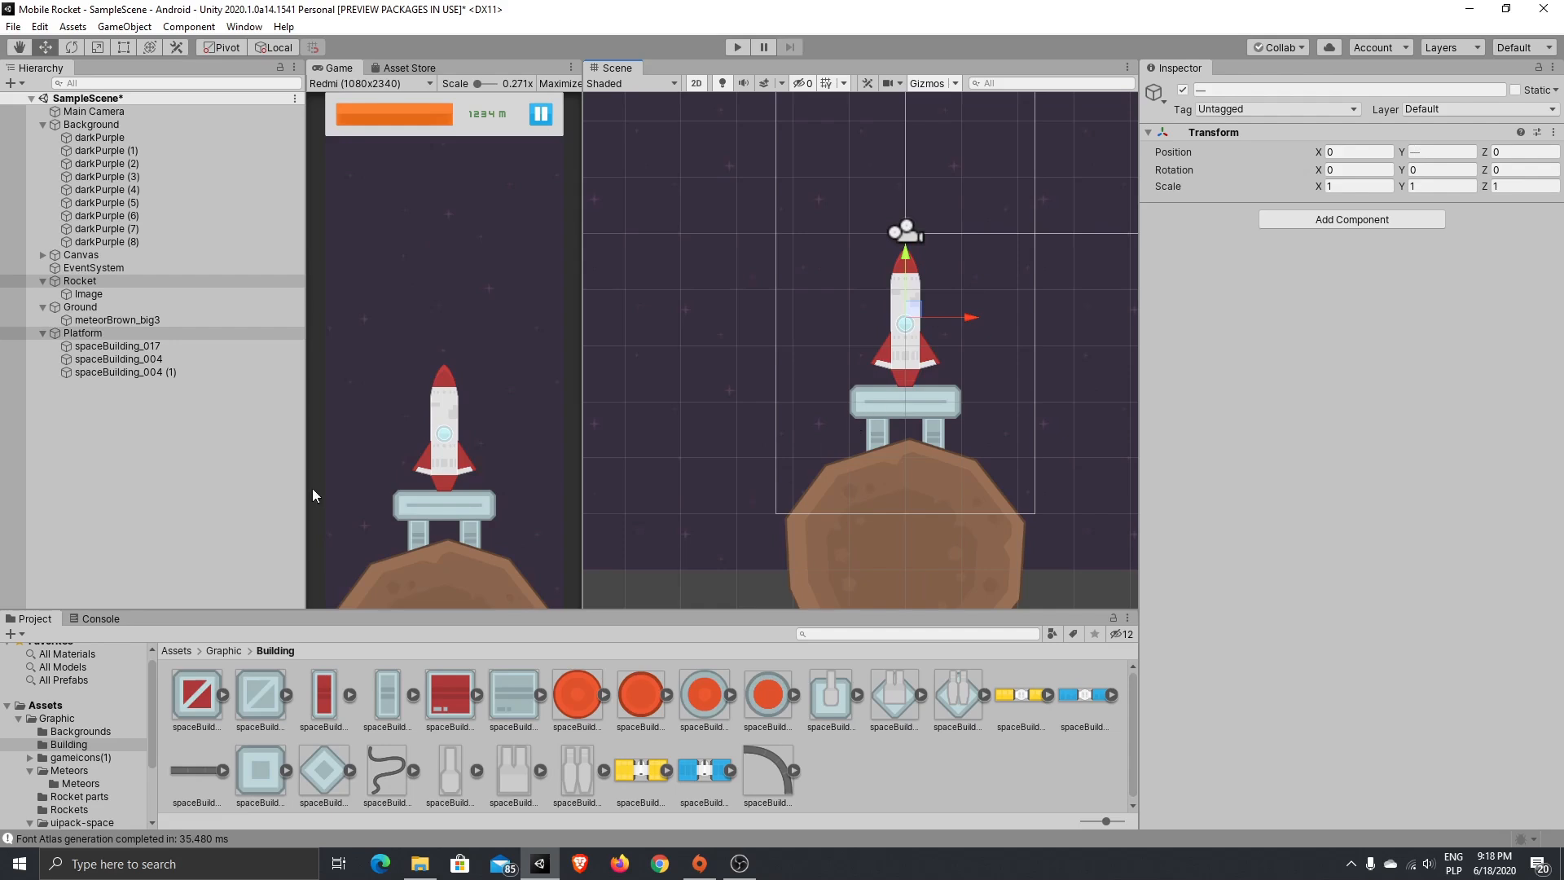
# - Lower the Rocket and Platform objects together by about 0.25 units towards the meteor ground
pyautogui.click(109, 332)
pyautogui.keyDown('ctrl'); pyautogui.click(110, 282); pyautogui.keyUp('ctrl')
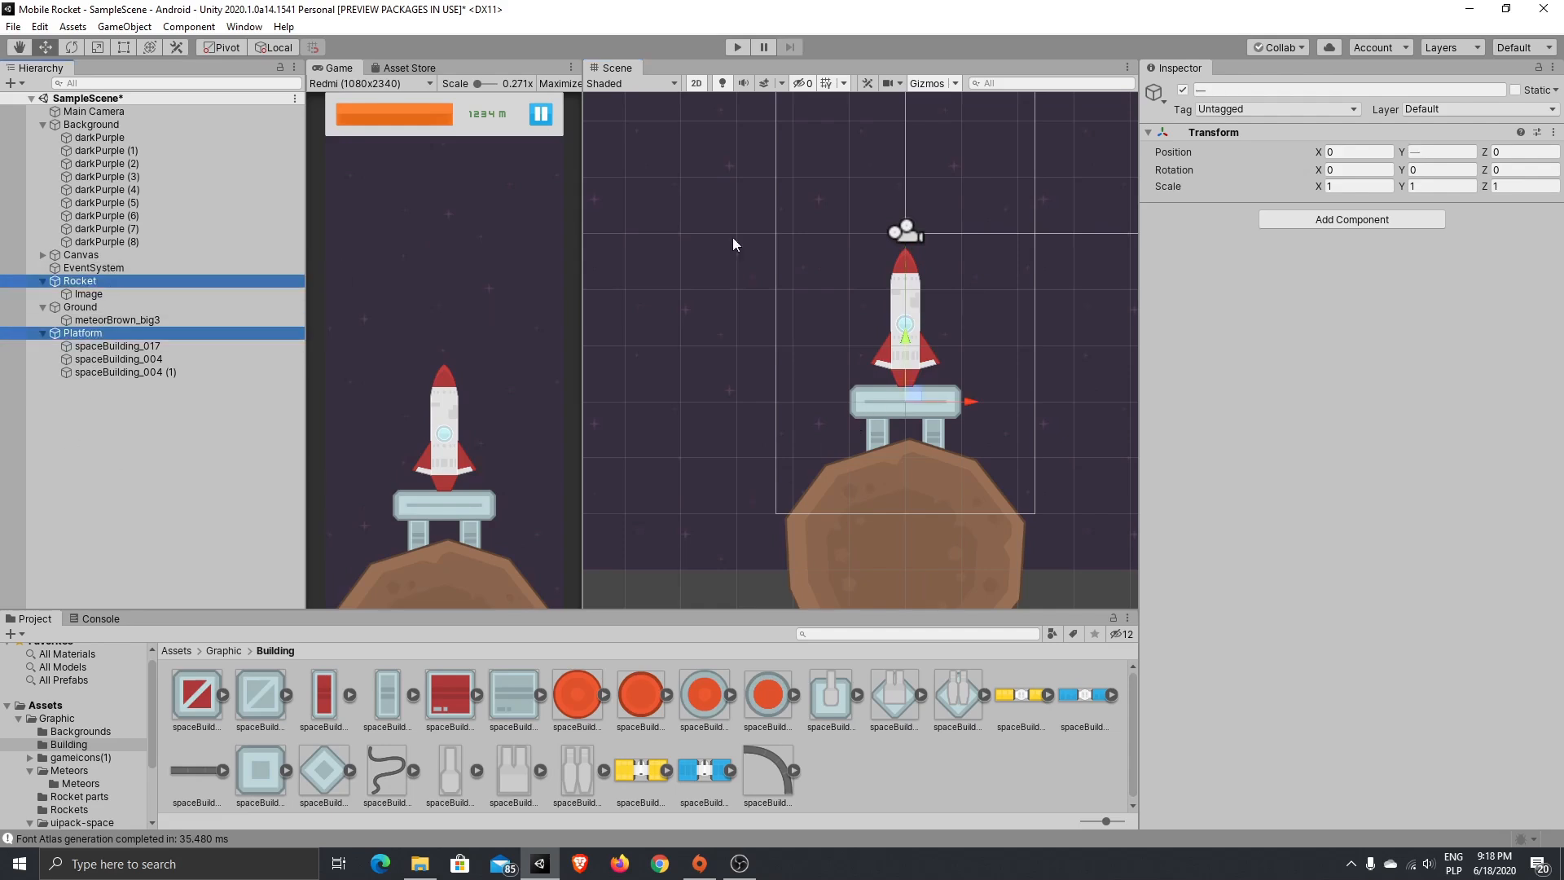
pyautogui.moveTo(921, 335); pyautogui.dragTo(899, 344)
pyautogui.scroll(-1, 962, 320)
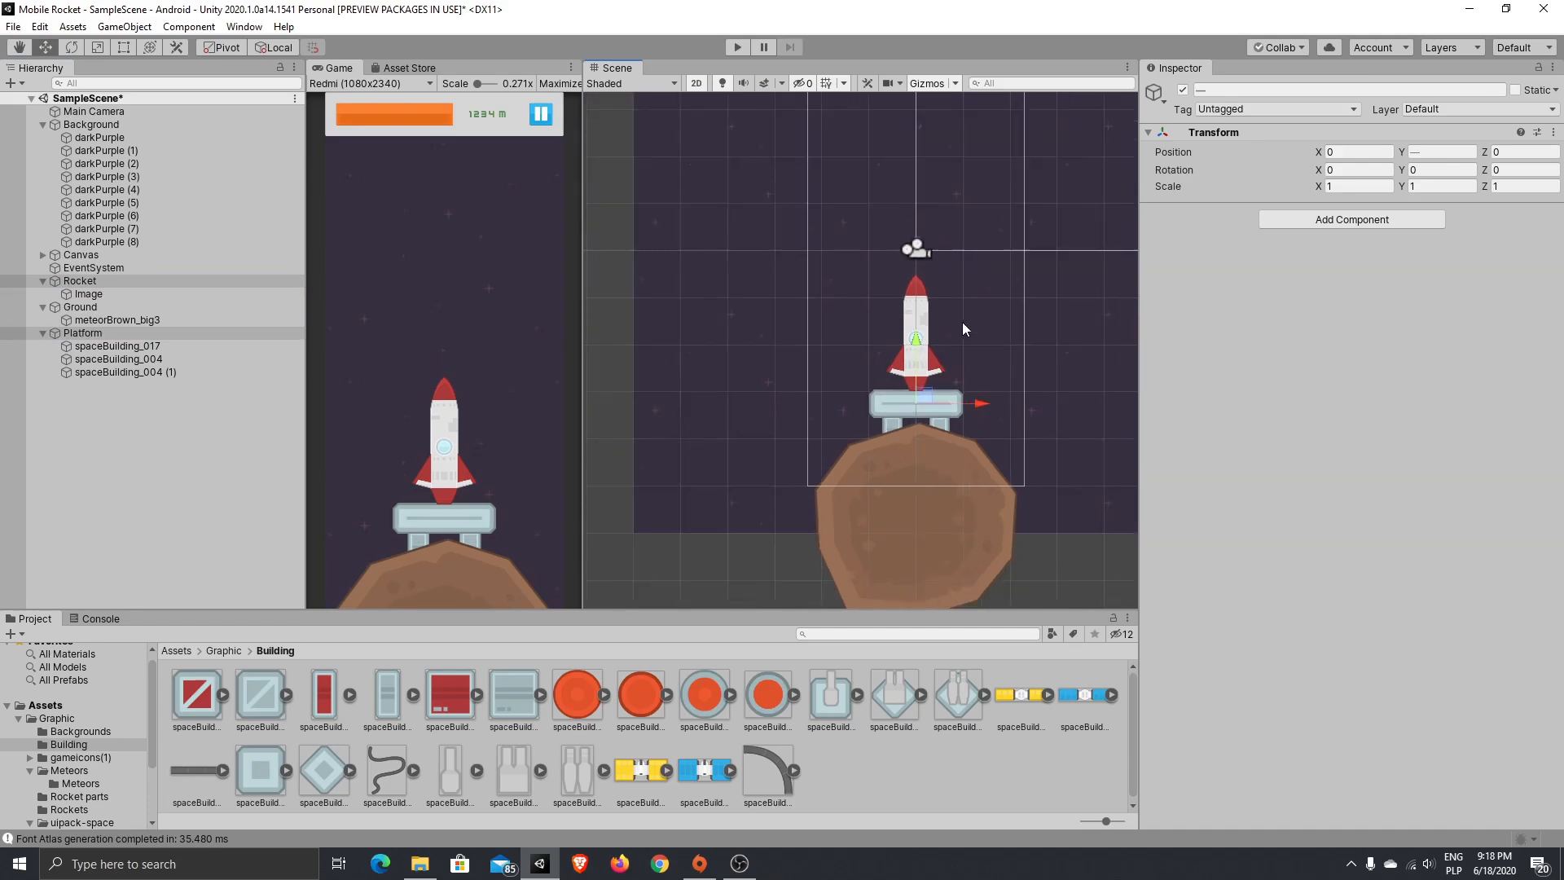
pyautogui.moveTo(961, 321); pyautogui.dragTo(929, 415, button='middle')
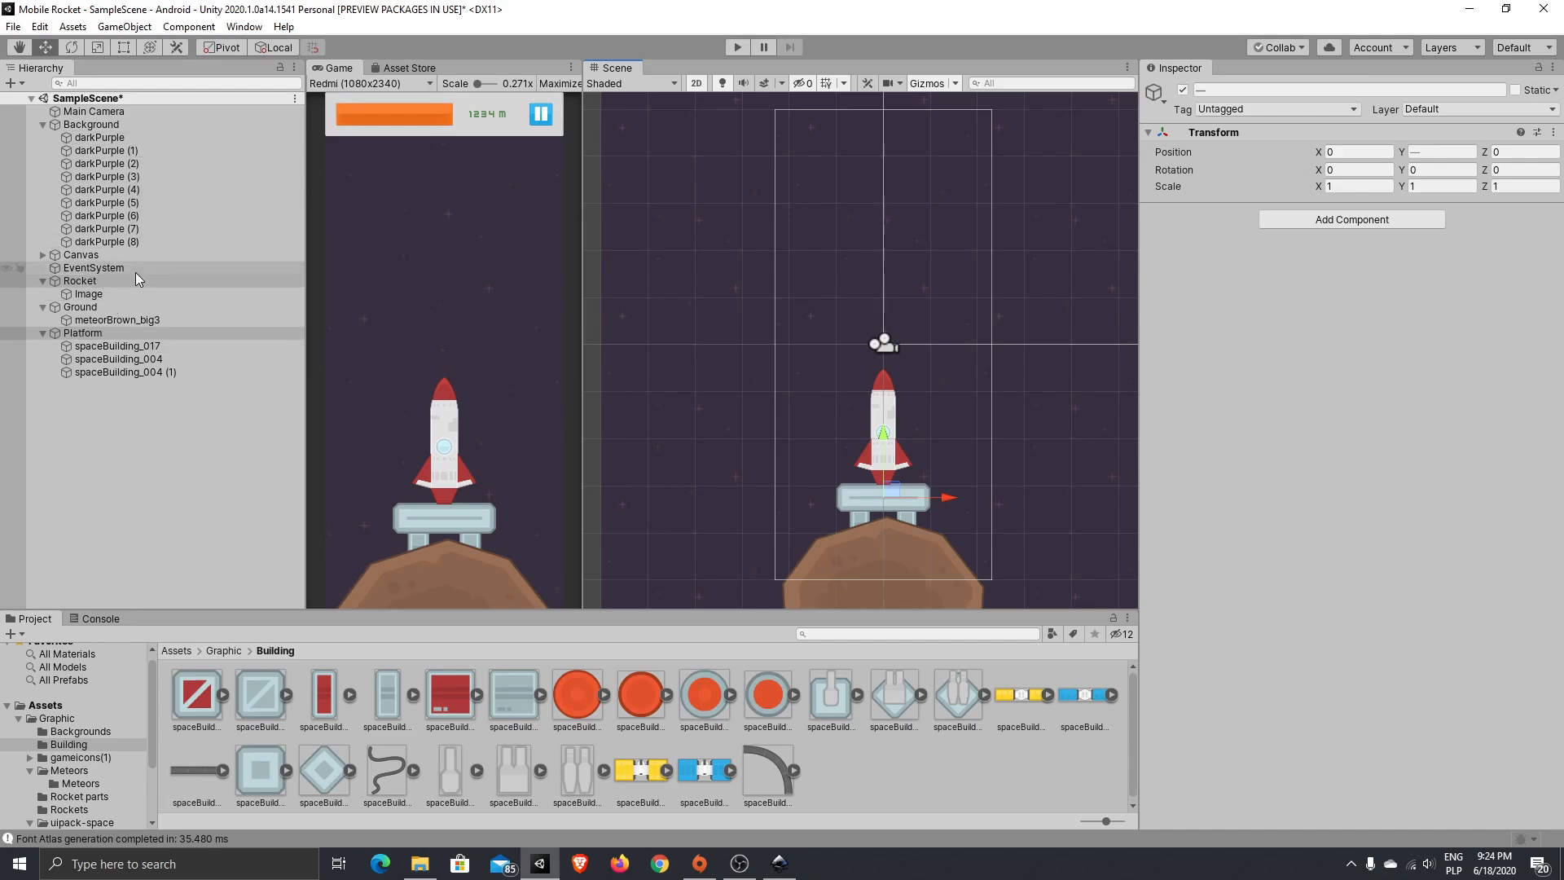
# - Add a UI Image as a child of the Canvas's TopPanel object
pyautogui.click(43, 306)
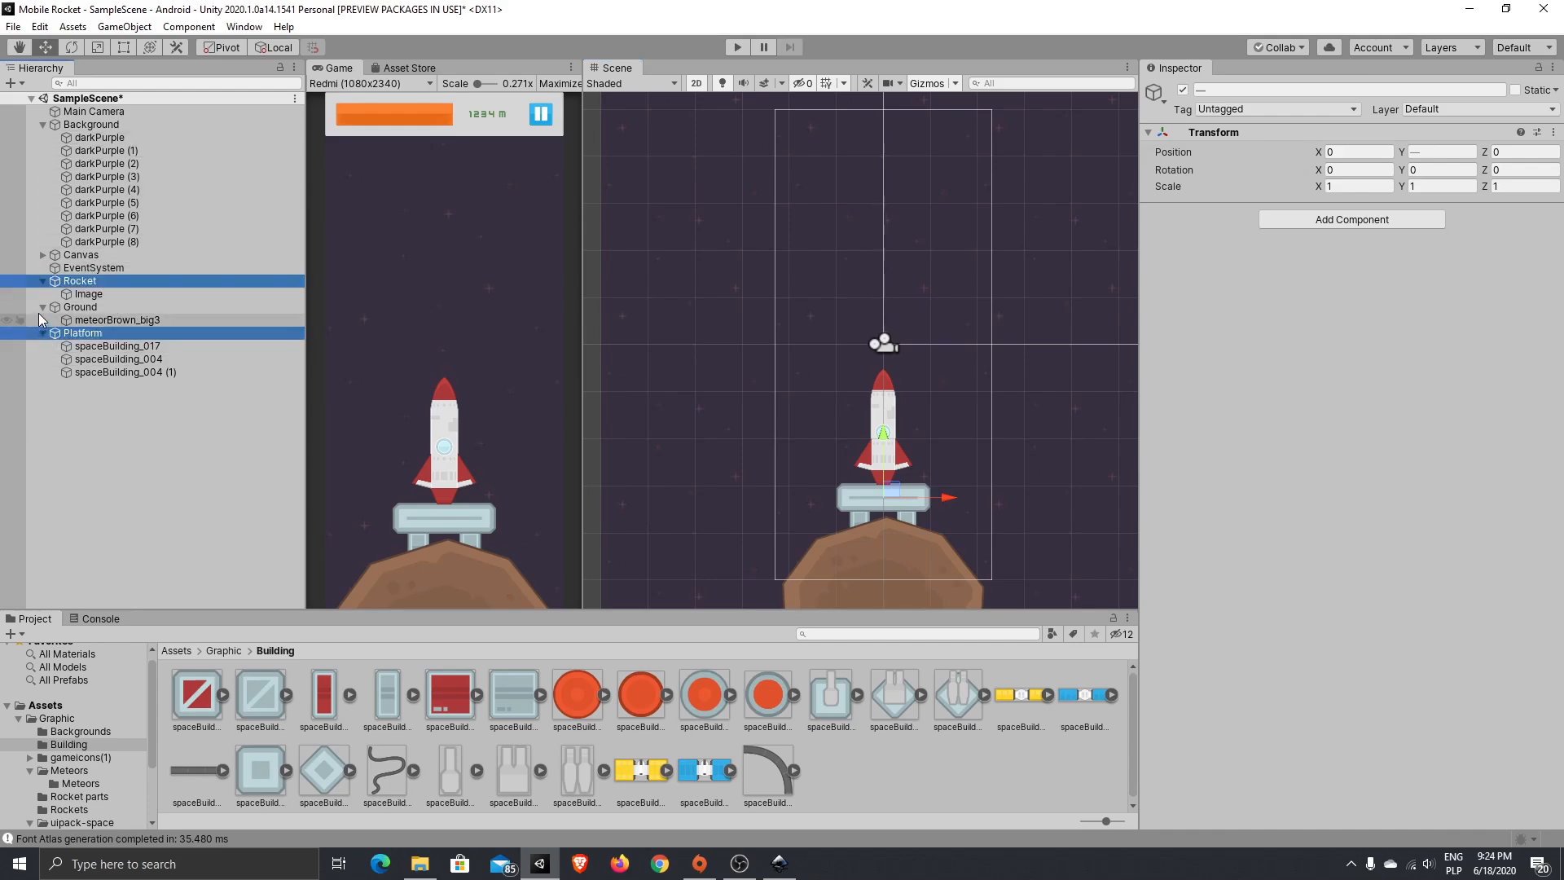
pyautogui.click(42, 280)
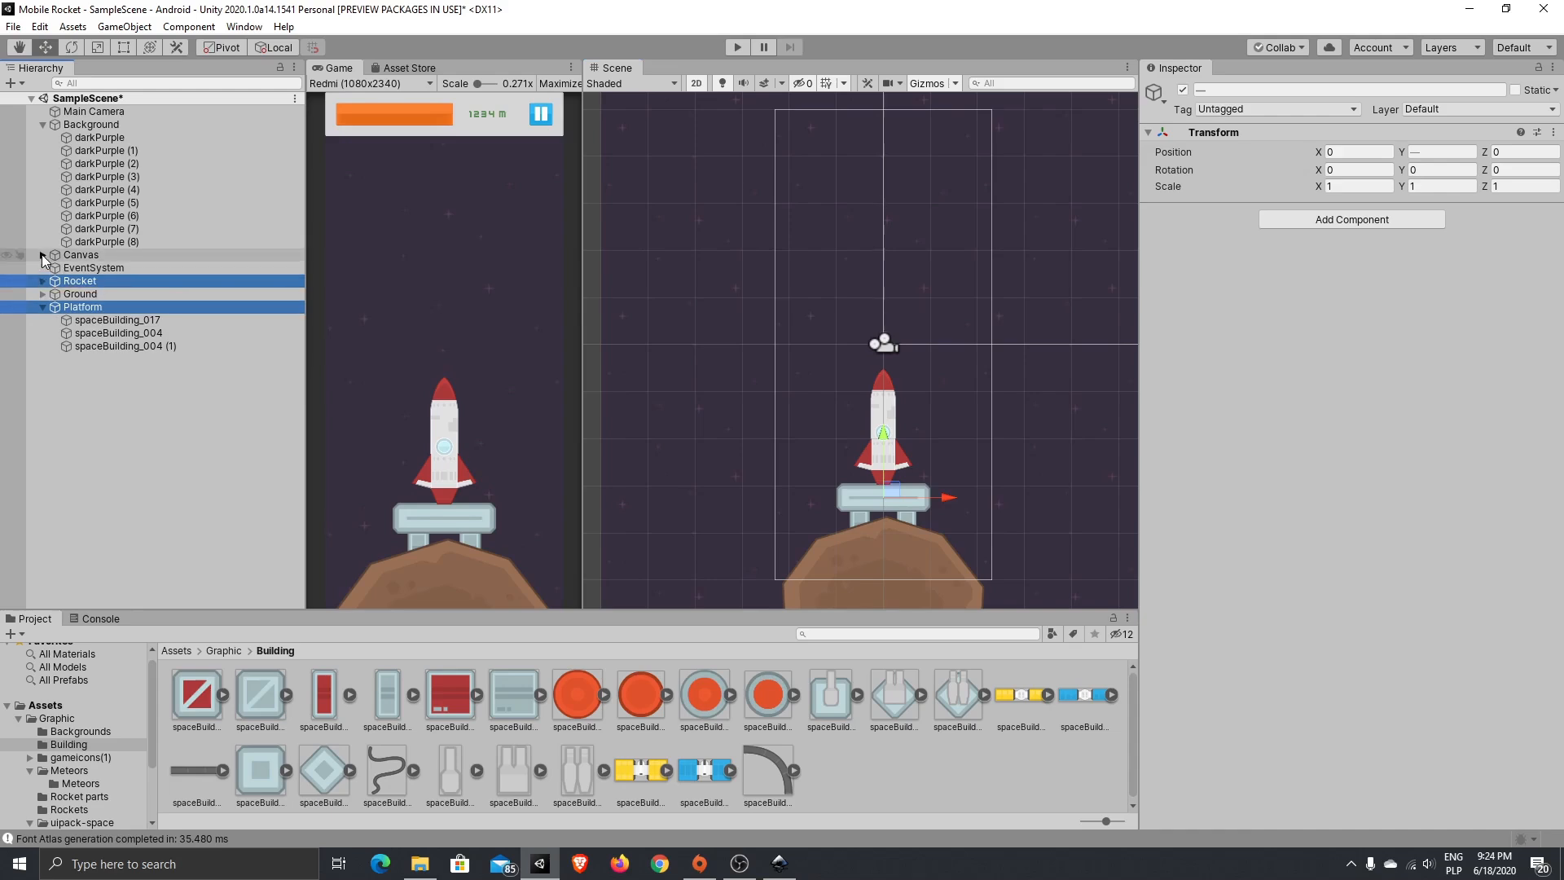
pyautogui.click(42, 254)
pyautogui.click(54, 268)
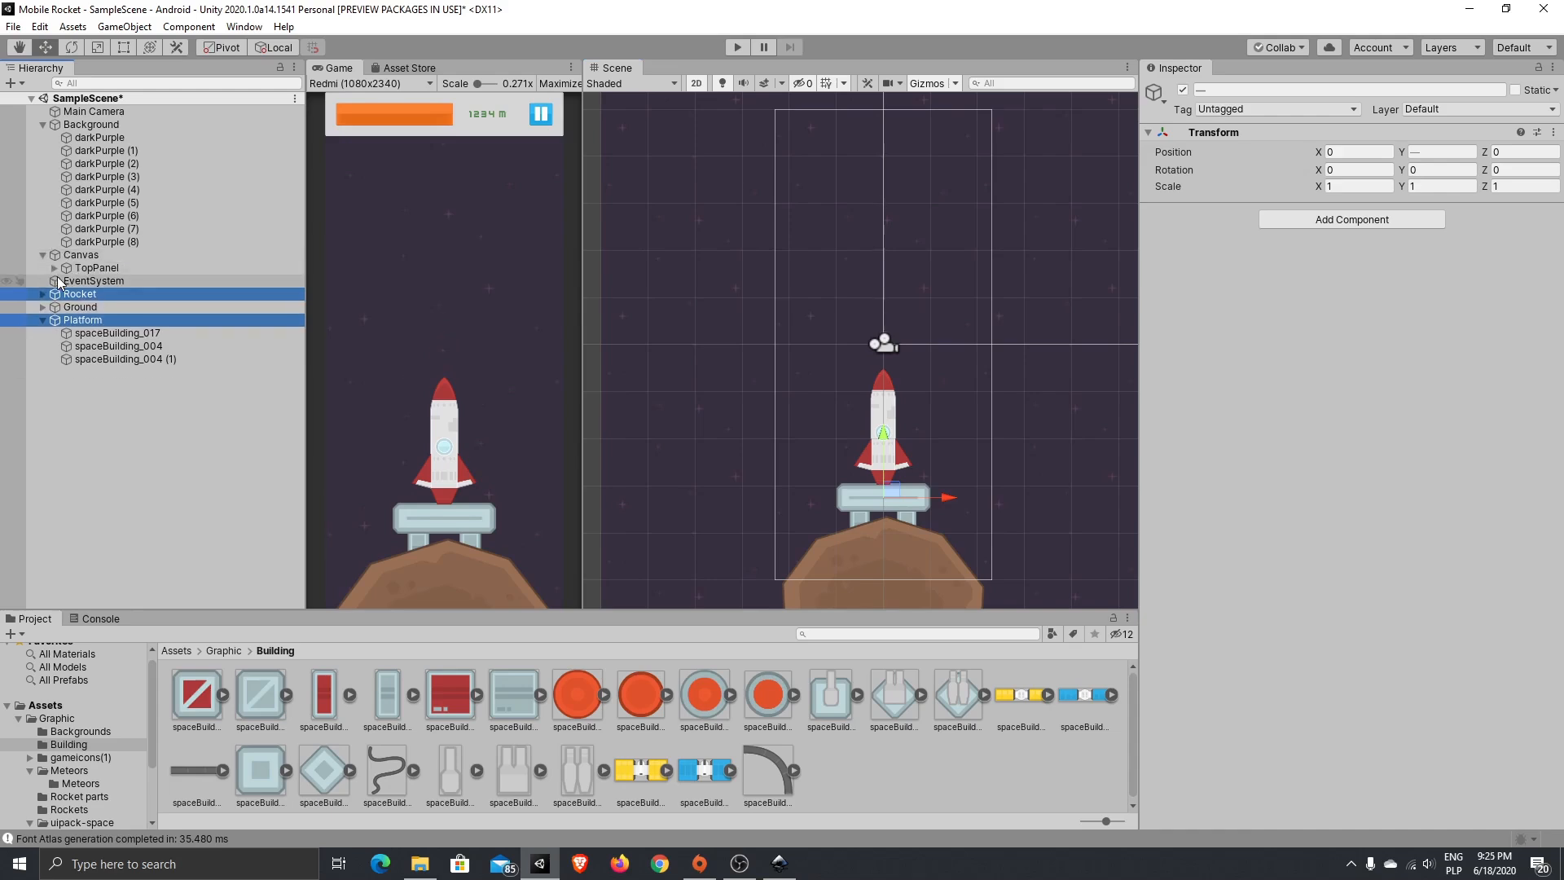
pyautogui.click(55, 268)
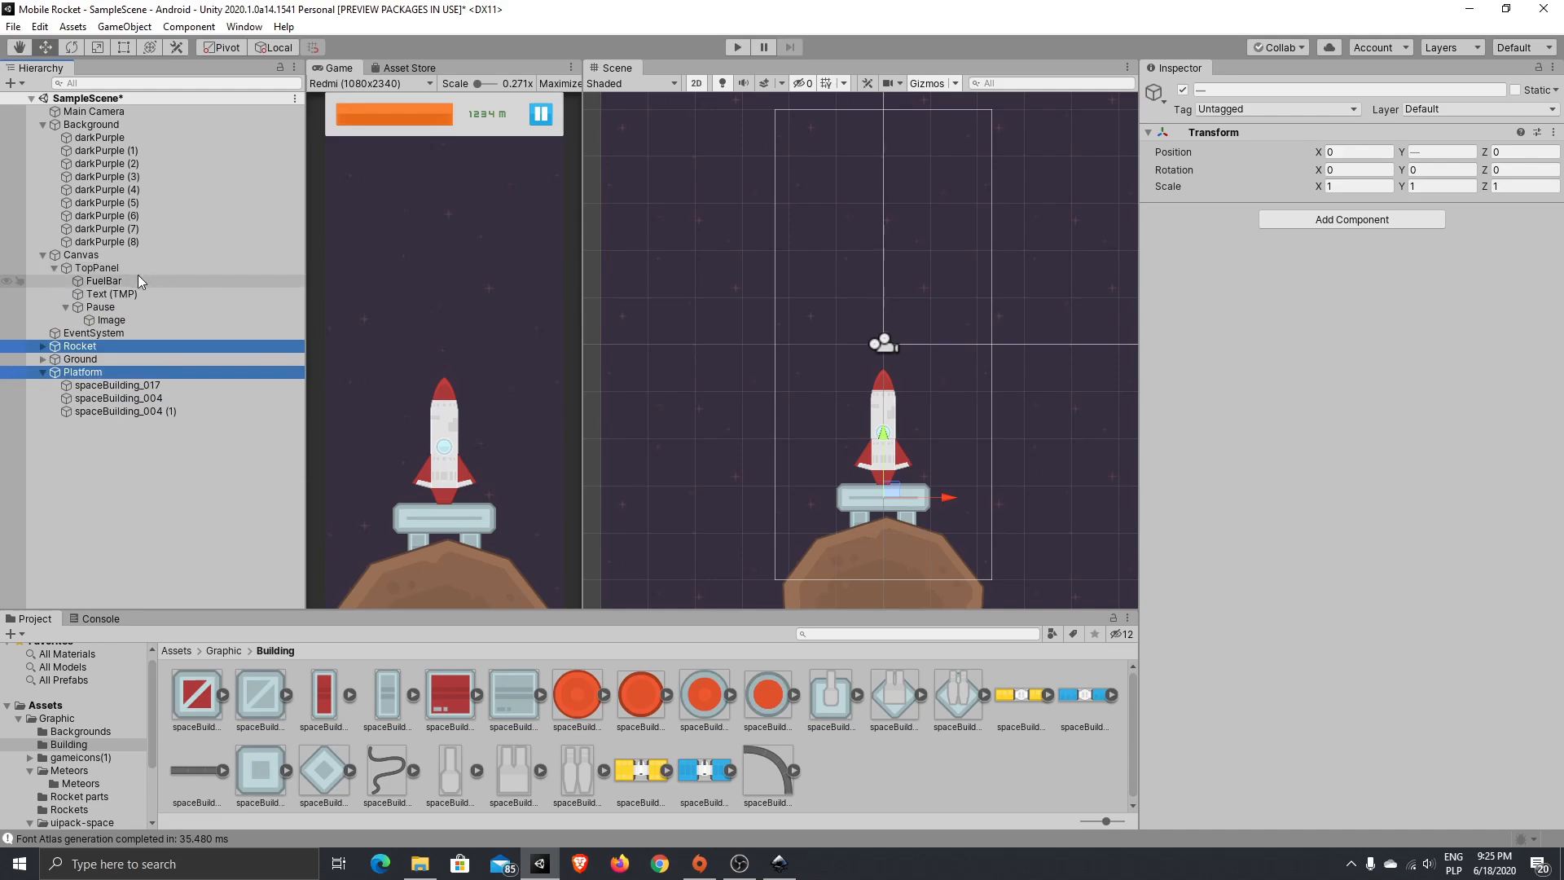
pyautogui.rightClick(119, 268)
pyautogui.moveTo(214, 528)
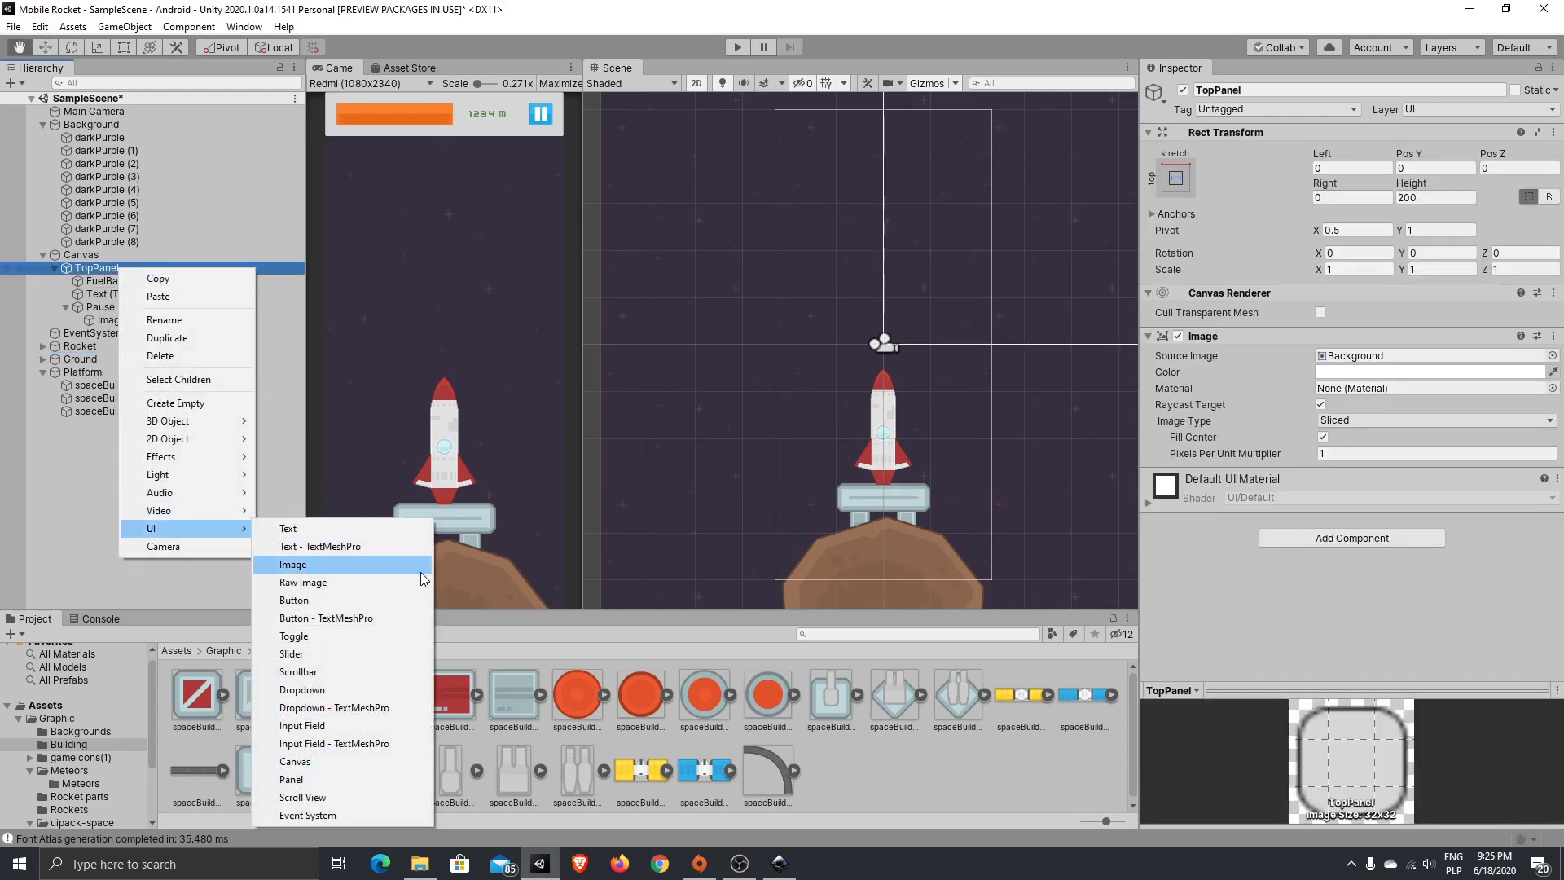
pyautogui.click(342, 565)
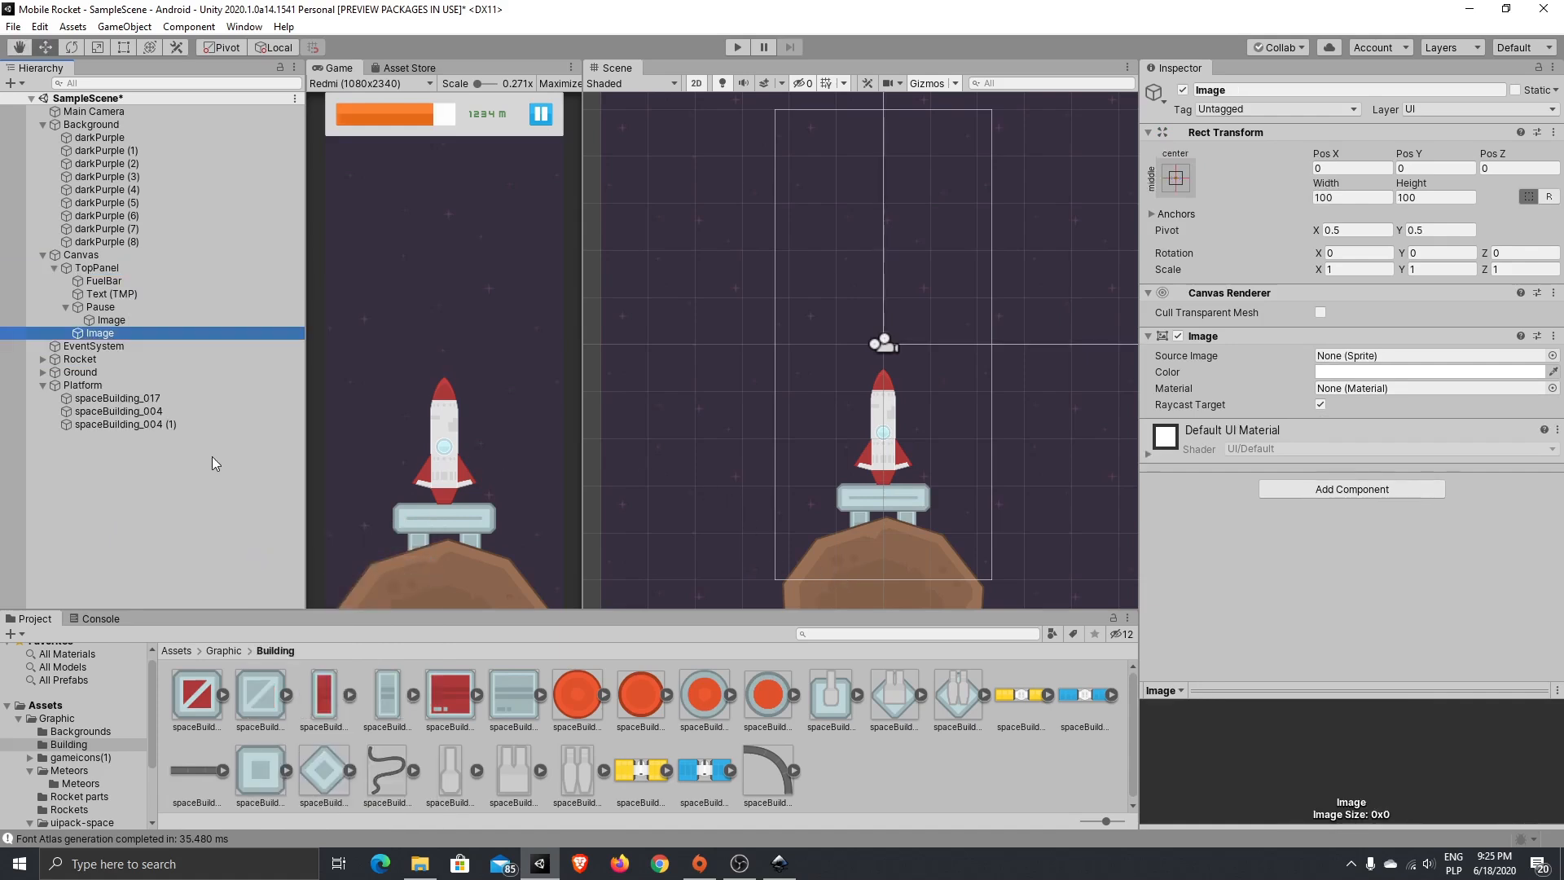
# - Rename the new image under TopPanel as PowerIndicator
pyautogui.moveTo(132, 335); pyautogui.dragTo(122, 267)
pyautogui.rightClick(130, 333)
pyautogui.click(225, 386)
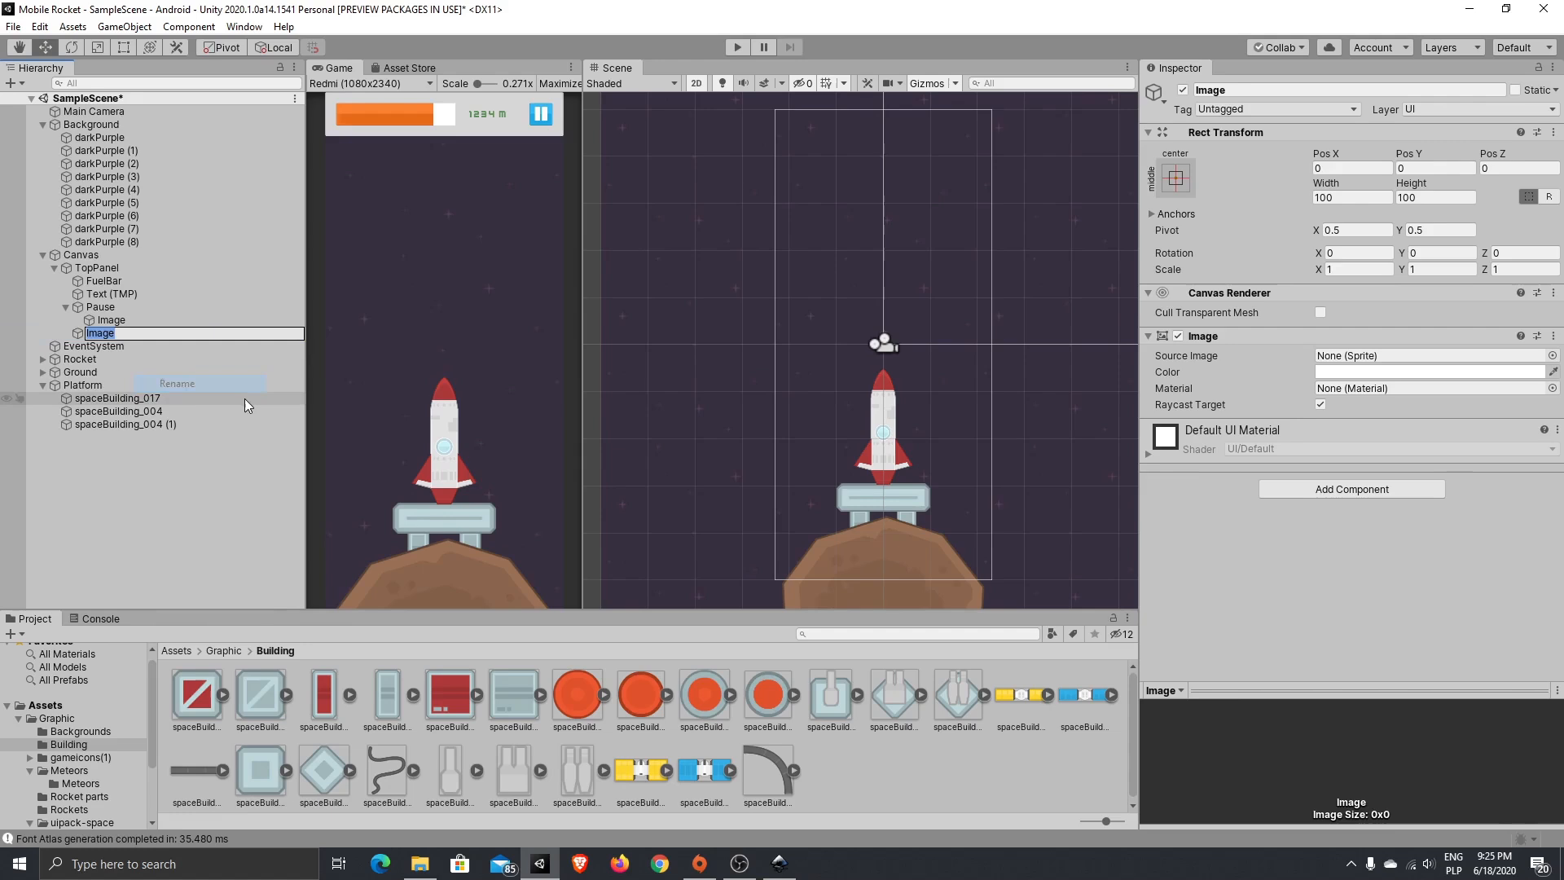
pyautogui.write('PowerIndicator')
pyautogui.press('Return')
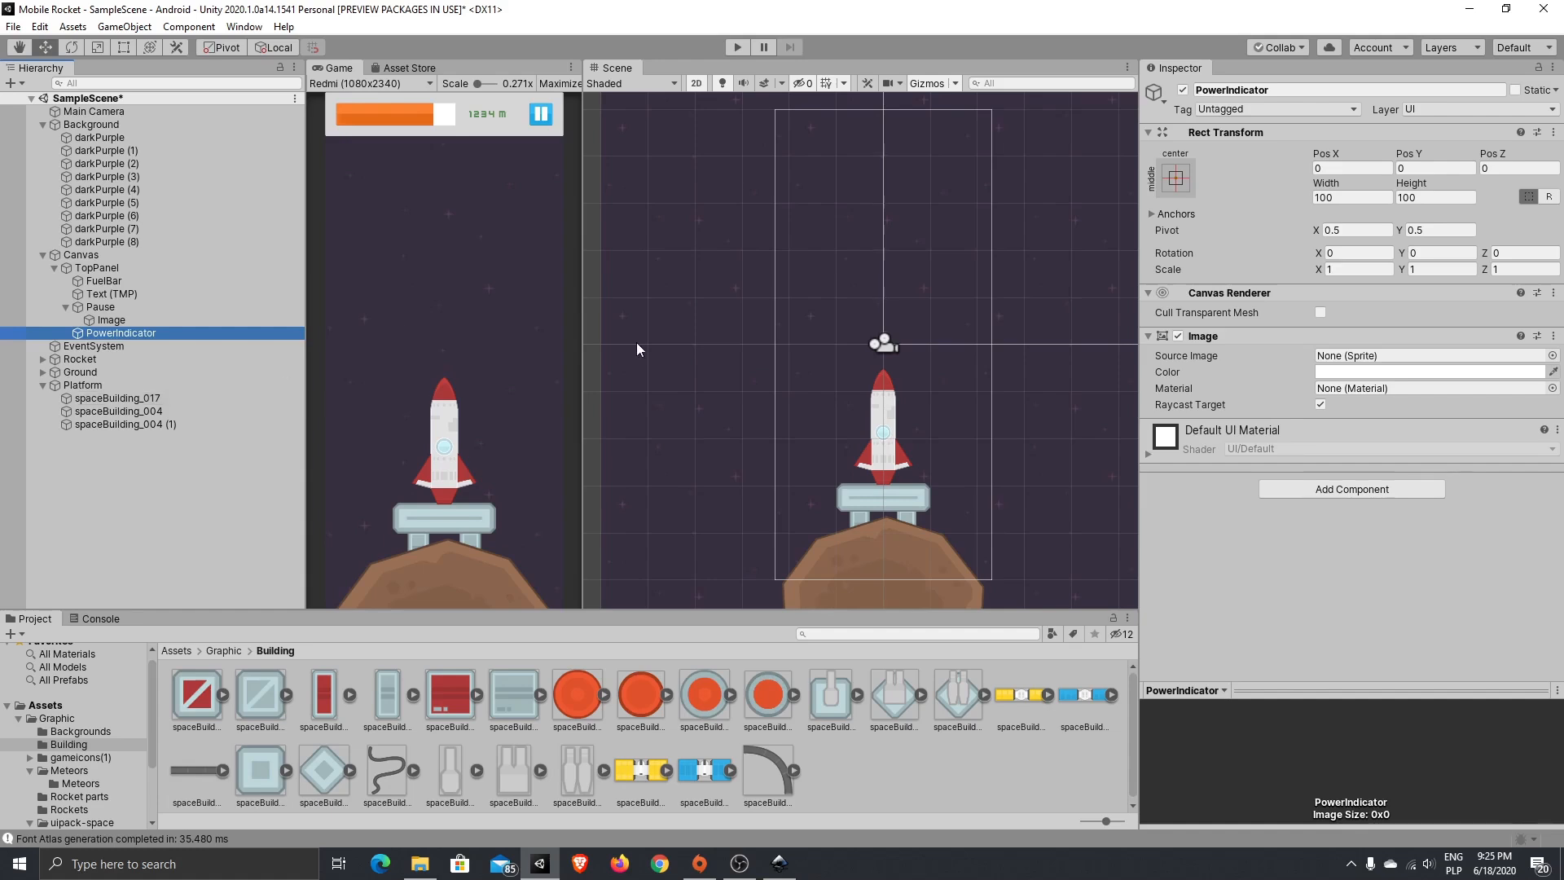
# - Make PowerIndicator a direct child of the Canvas and stretch it in both directions to fill the whole canvas
pyautogui.click(1176, 177)
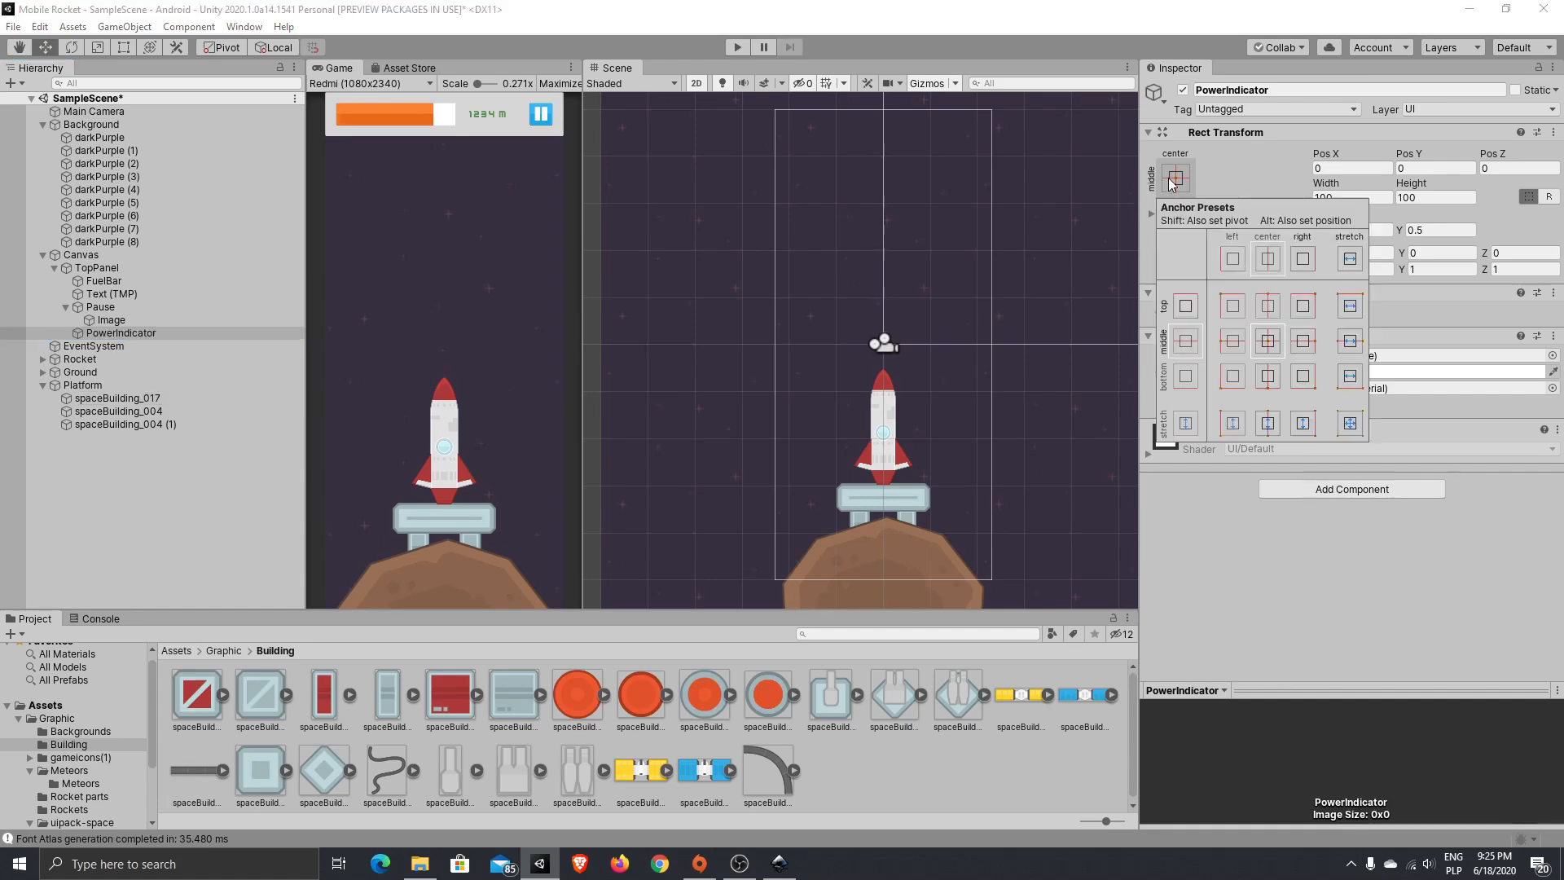
pyautogui.click(1350, 423)
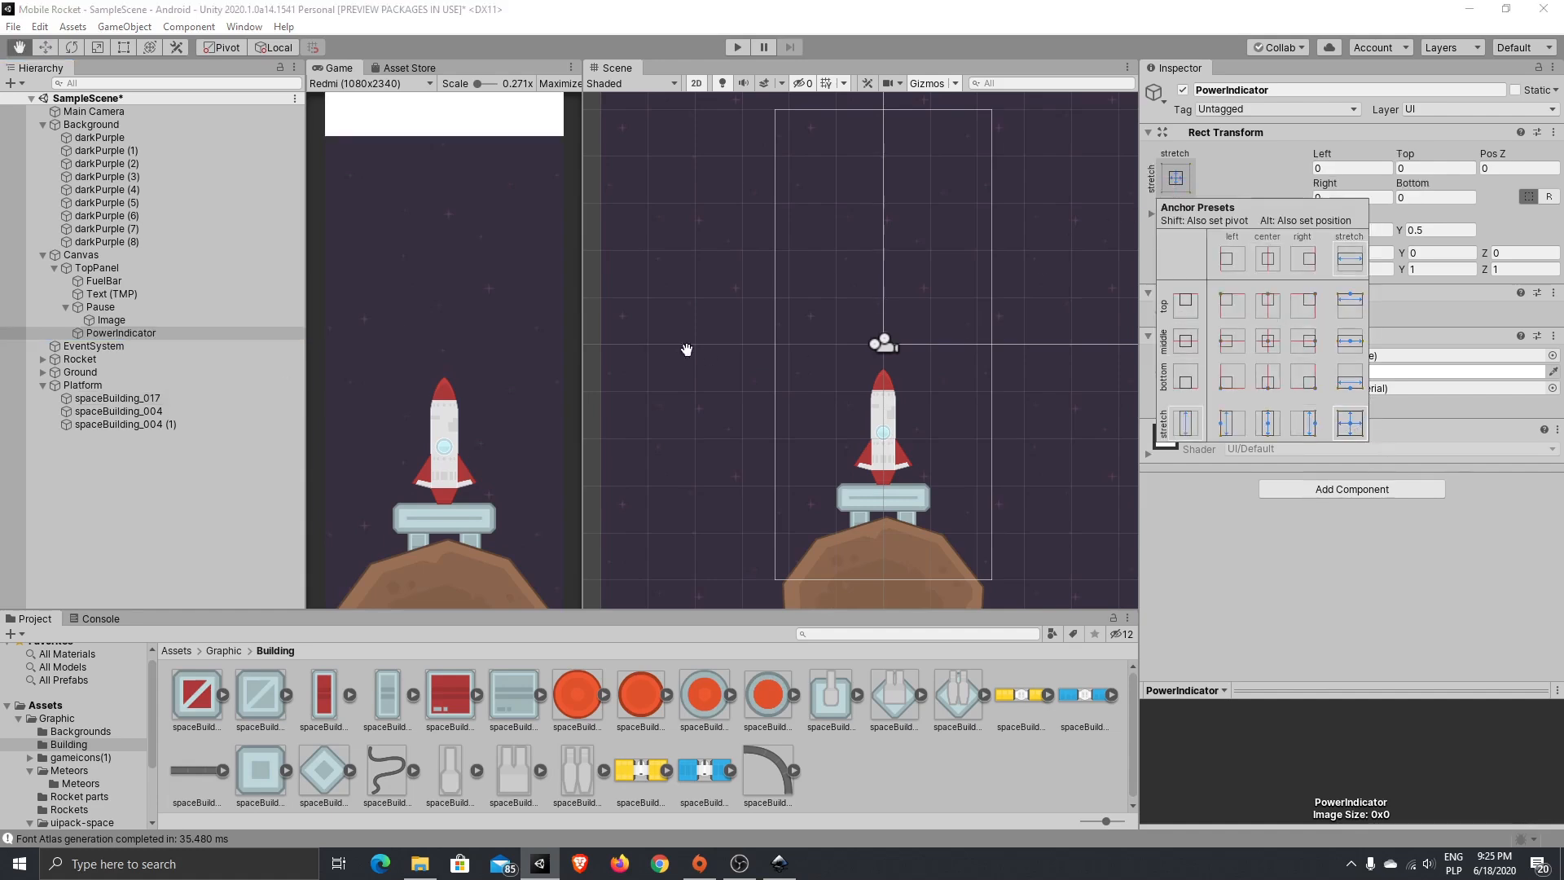
pyautogui.click(154, 331)
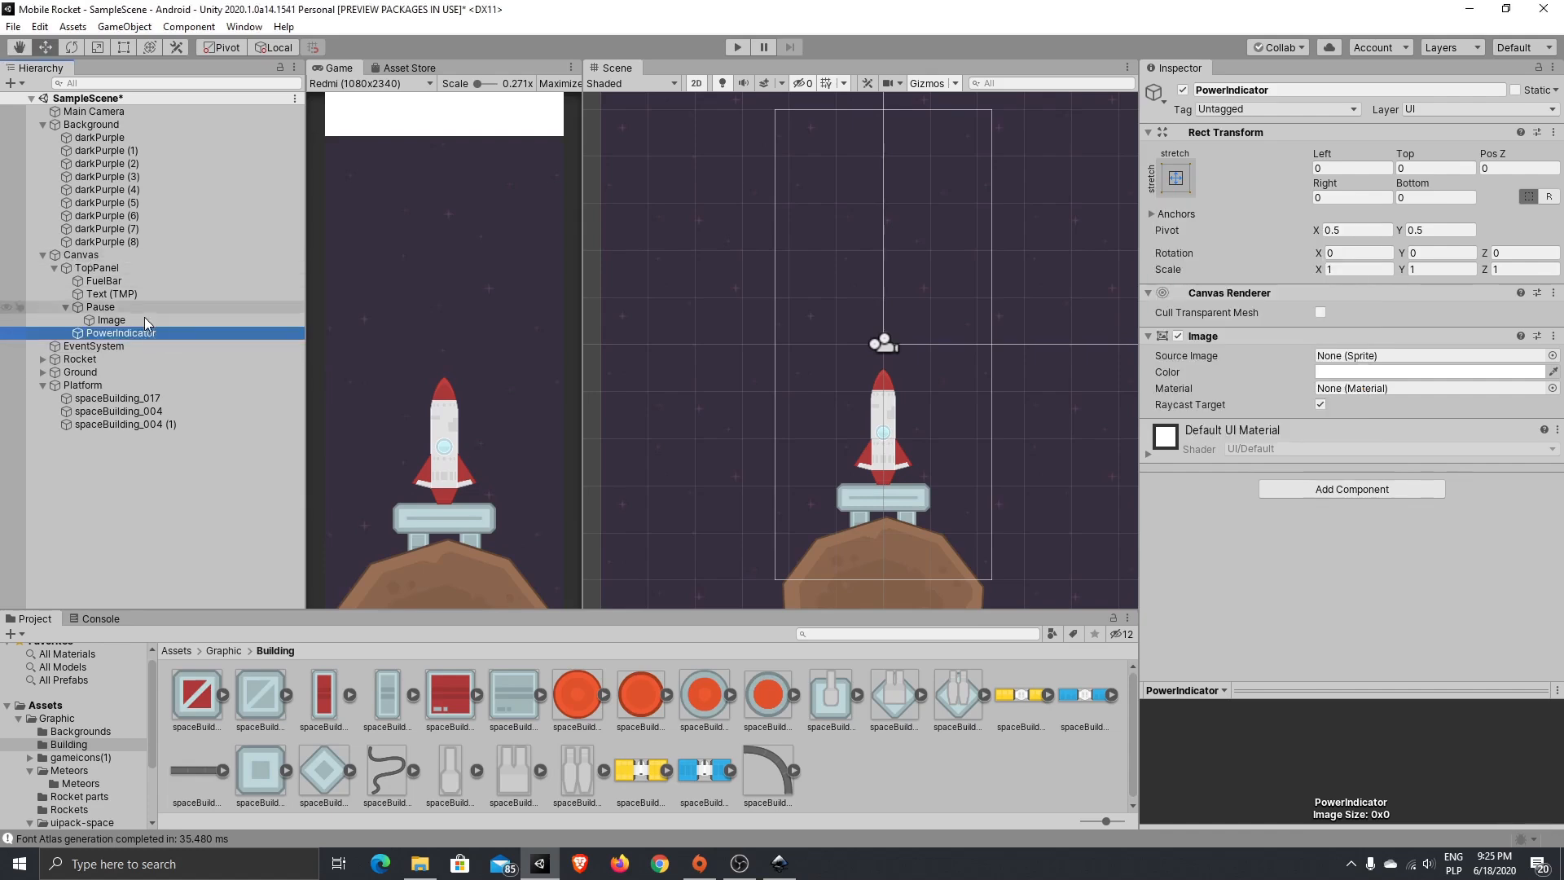
pyautogui.moveTo(145, 333); pyautogui.dragTo(83, 256)
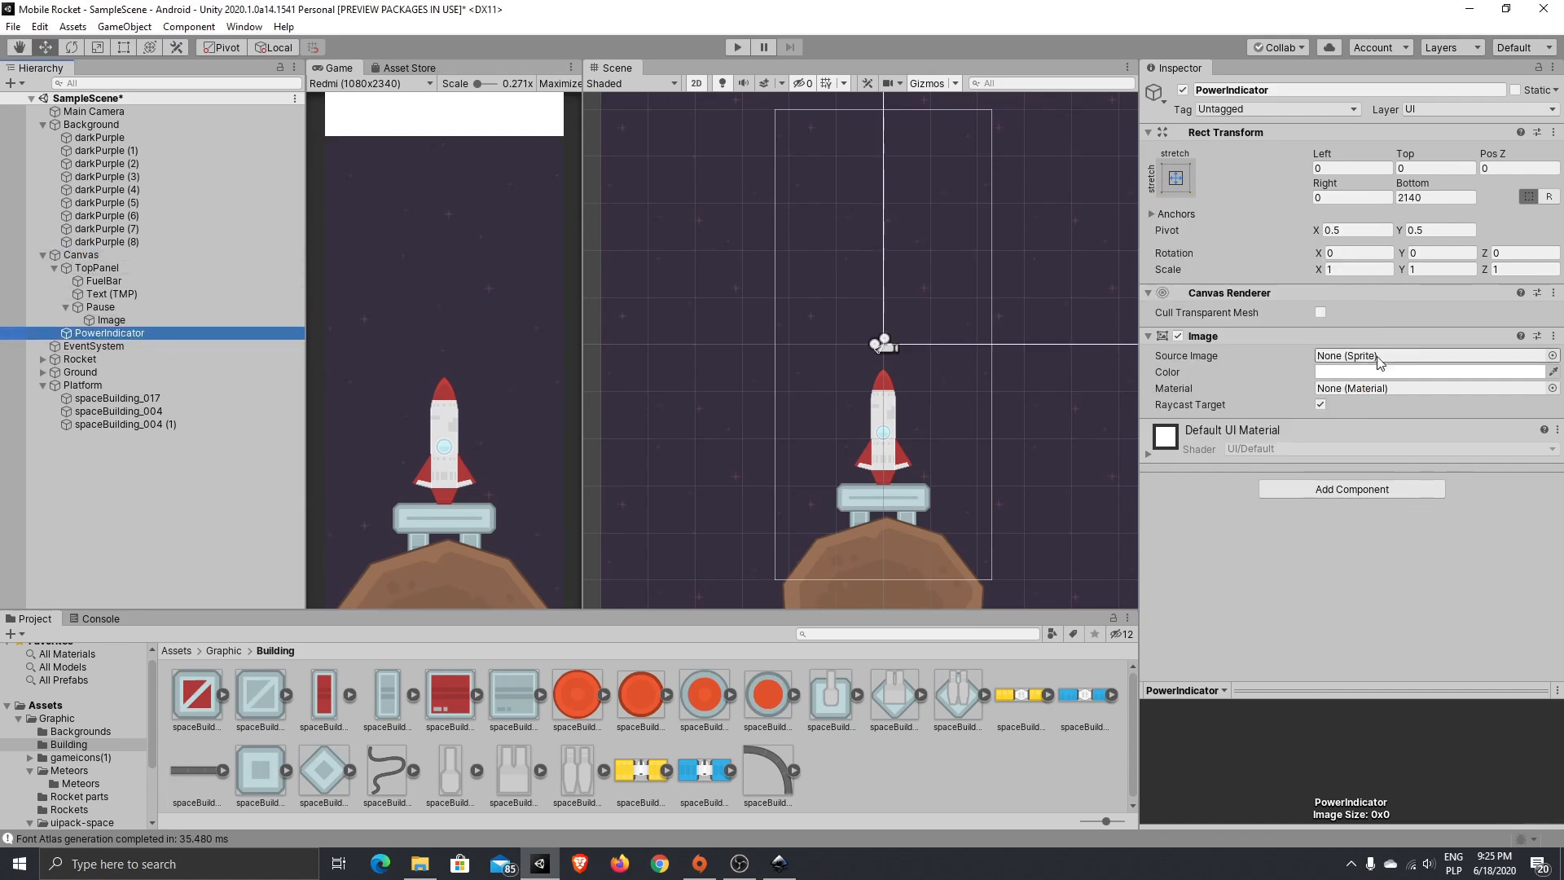
pyautogui.click(1175, 177)
pyautogui.keyDown('alt'); pyautogui.click(1351, 423); pyautogui.keyUp('alt')
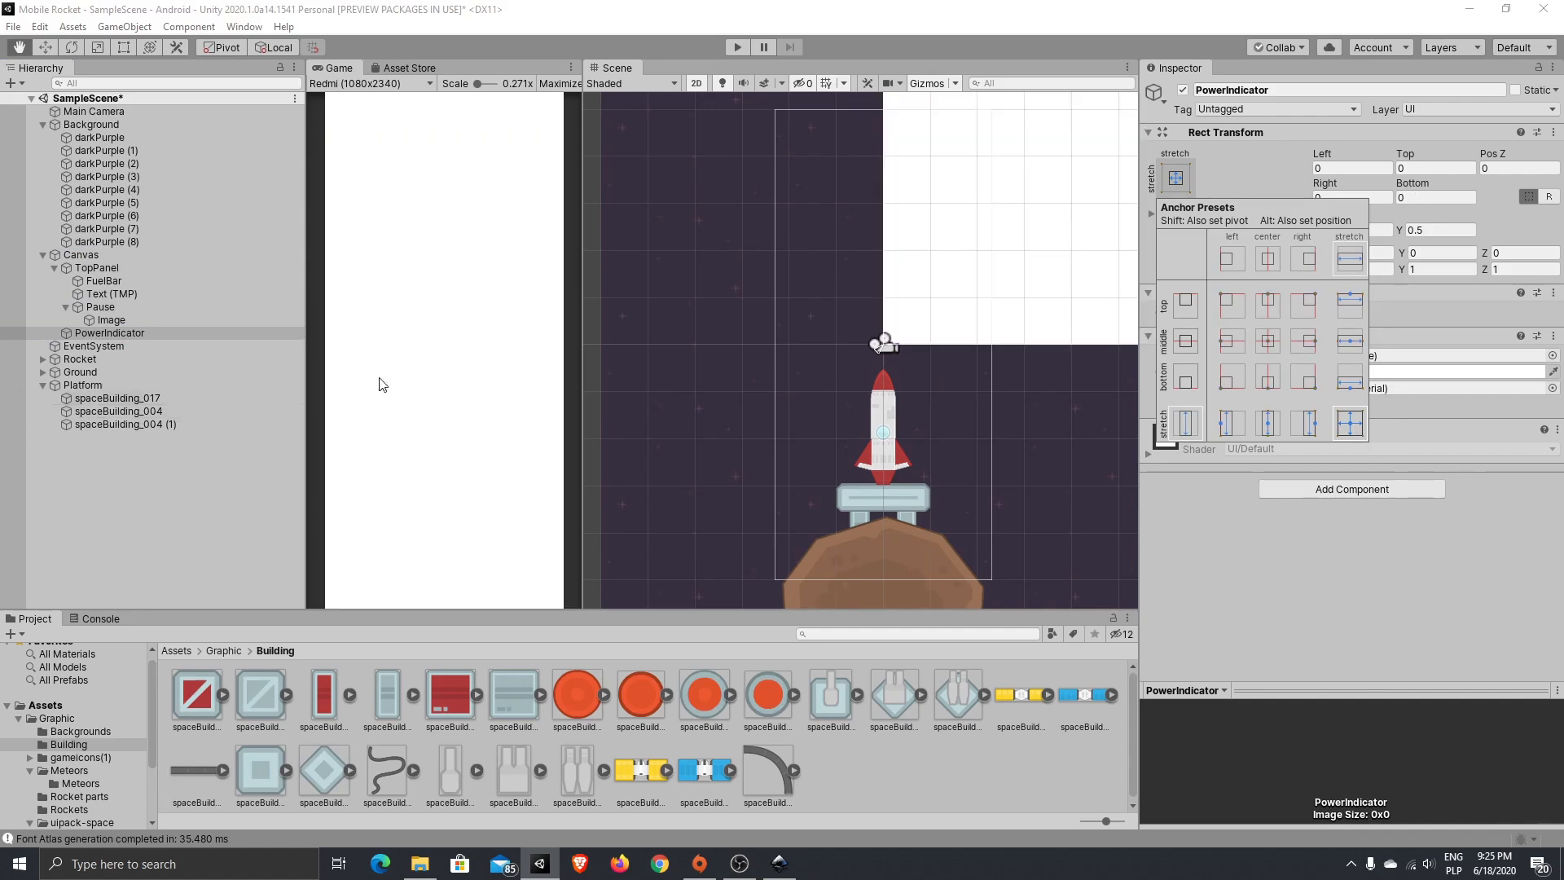
# - Set the PowerIndicator's left offset to 100
pyautogui.doubleClick(128, 334)
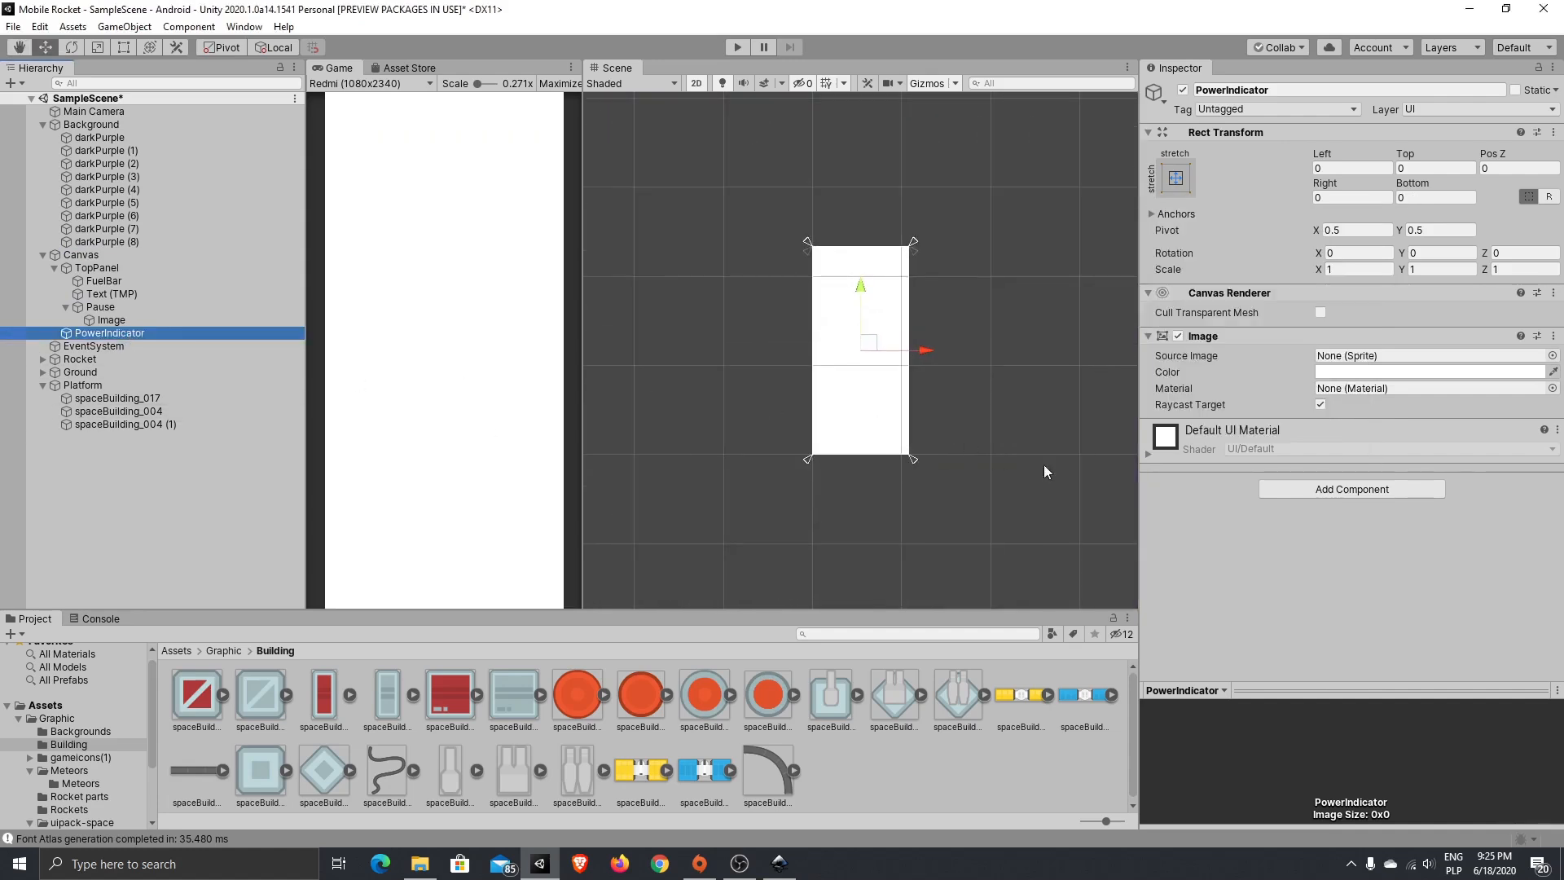
pyautogui.scroll(10, 920, 466)
pyautogui.moveTo(911, 374); pyautogui.dragTo(926, 453, button='middle')
pyautogui.click(1326, 169)
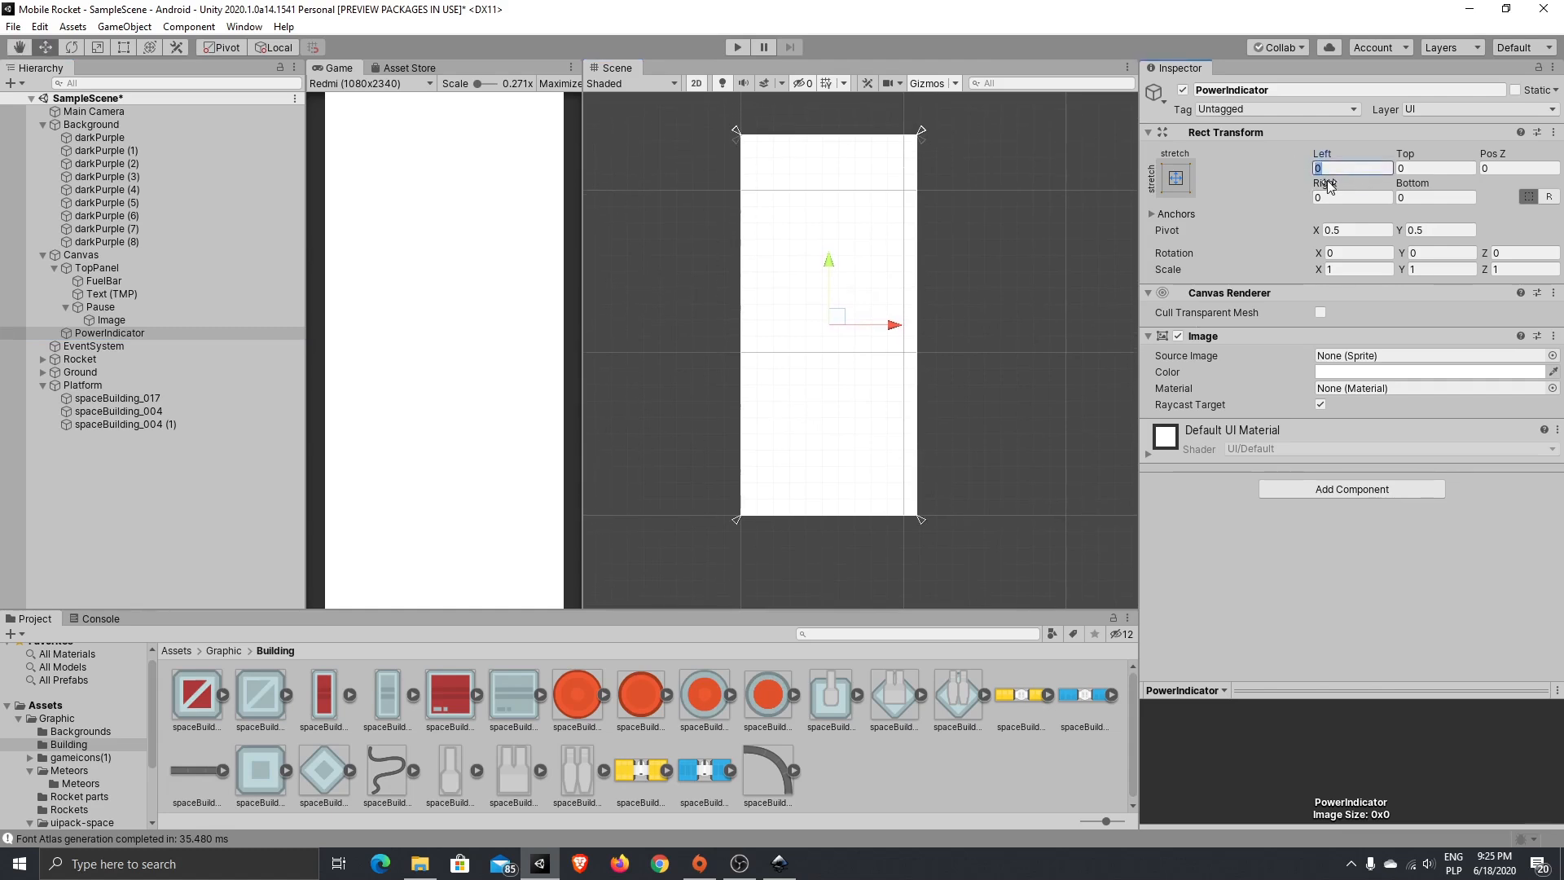
pyautogui.write('50')
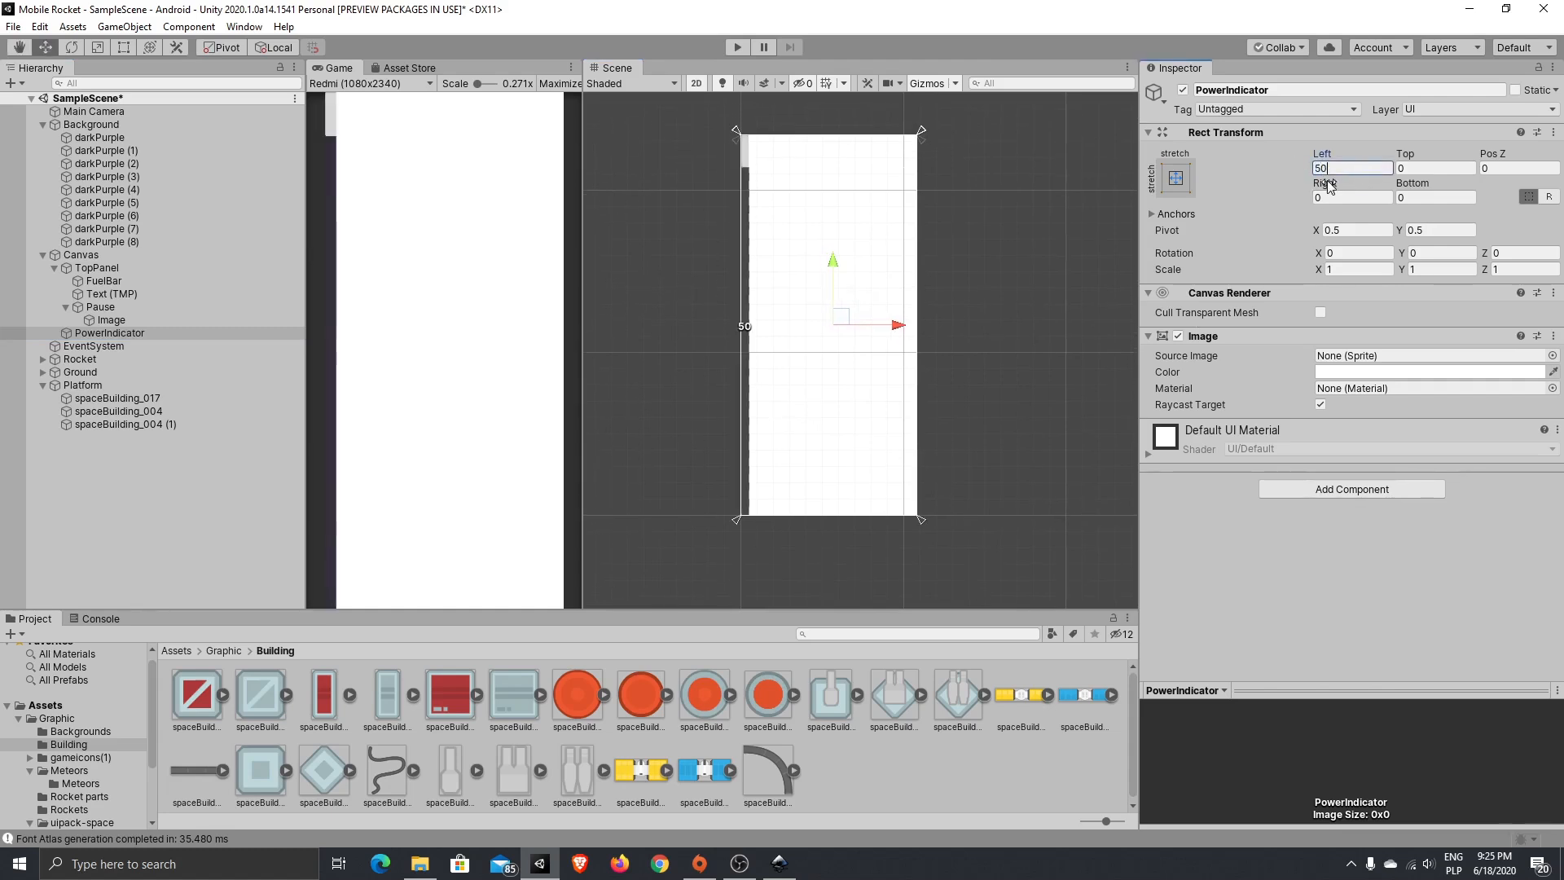
pyautogui.press('Return')
pyautogui.write('100')
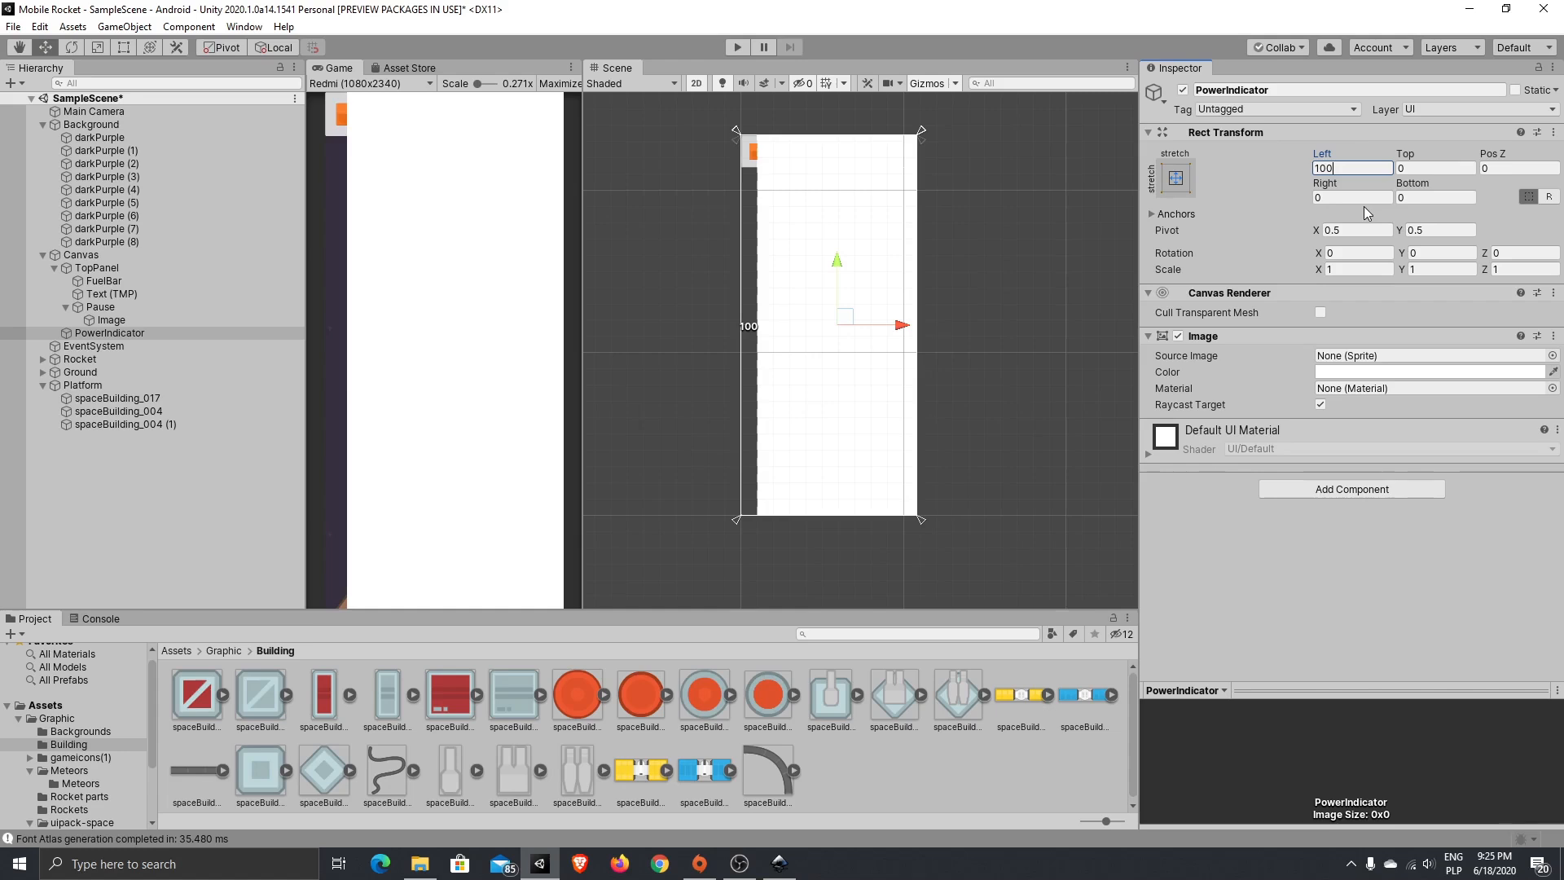
# - Anchor the PowerIndicator to the middle left of the canvas, with its pivot on its left edge
pyautogui.click(1176, 179)
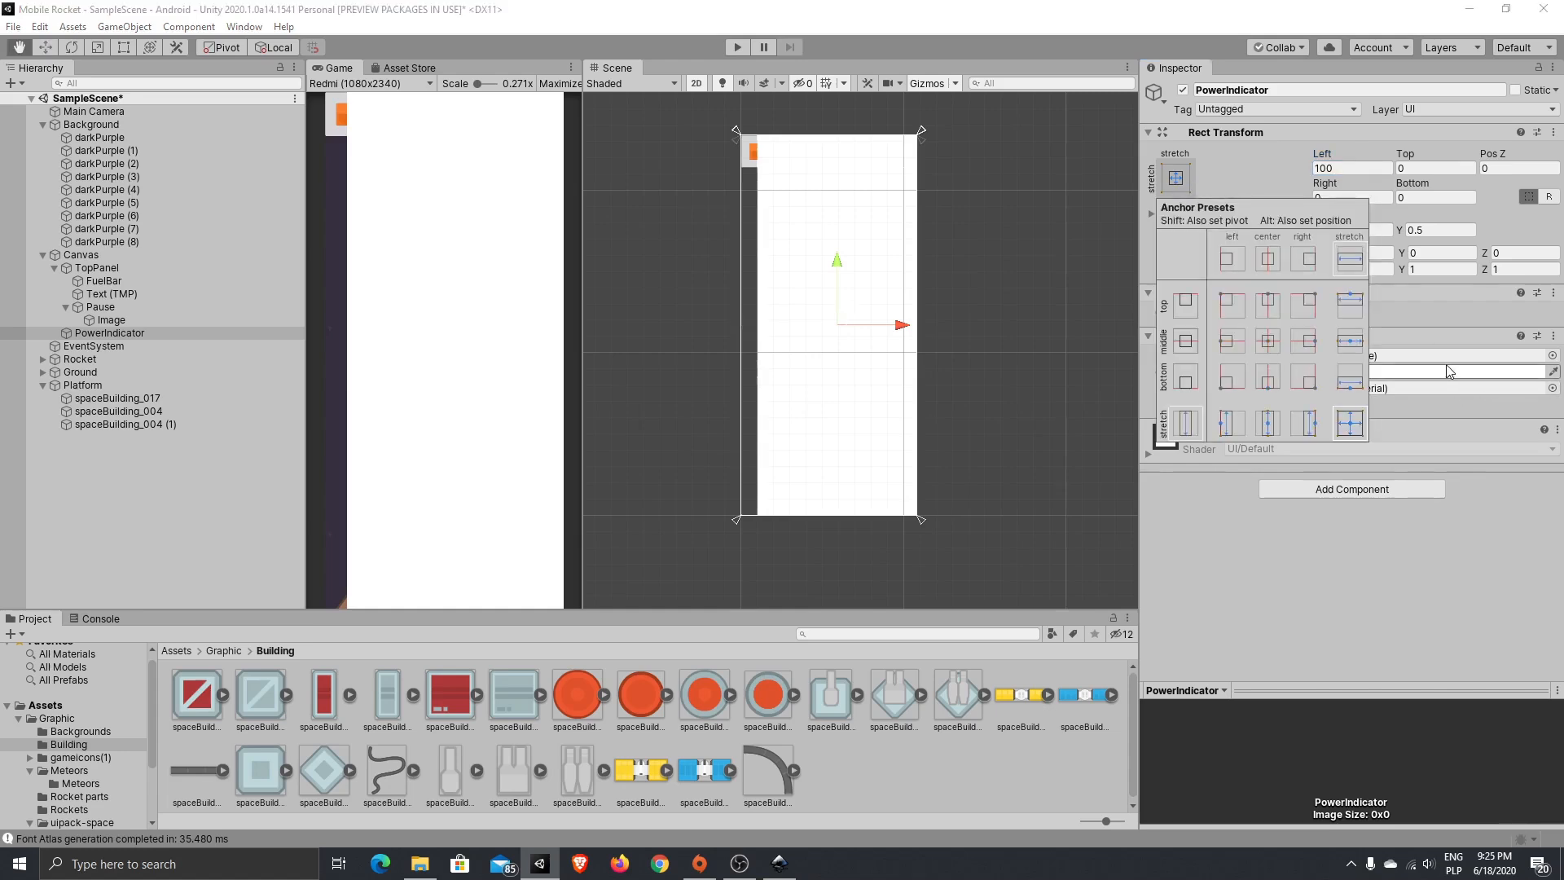
pyautogui.hotkey('alt', 'shift')
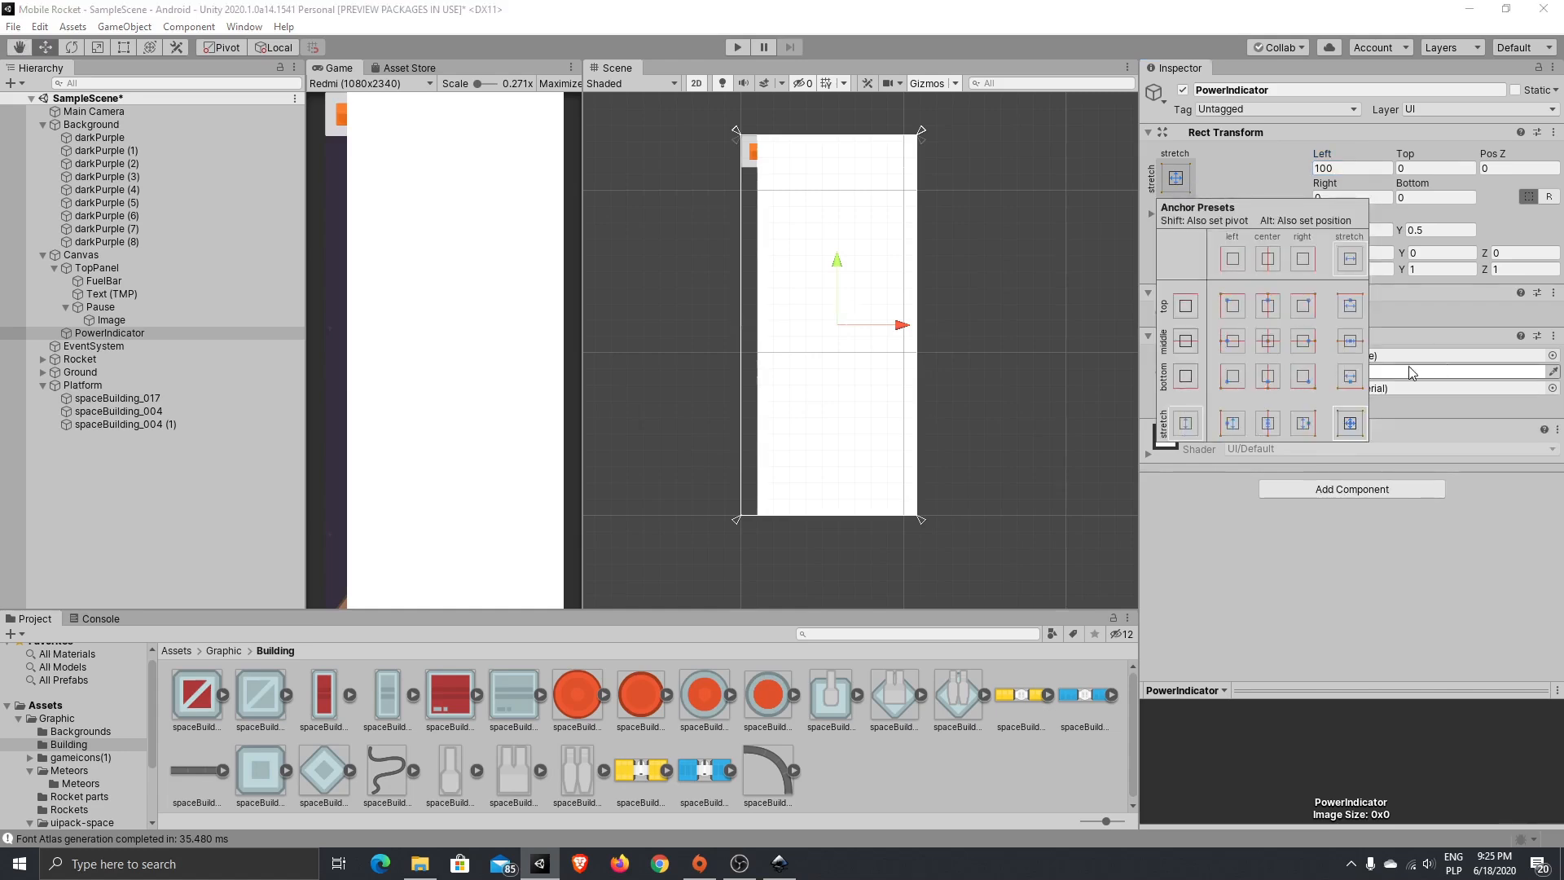
pyautogui.hotkey('alt', 'shift')
pyautogui.hotkey('shift', 'alt')
pyautogui.keyDown('alt'); pyautogui.keyDown('shift'); pyautogui.click(1231, 425); pyautogui.keyUp('shift'); pyautogui.keyUp('alt')
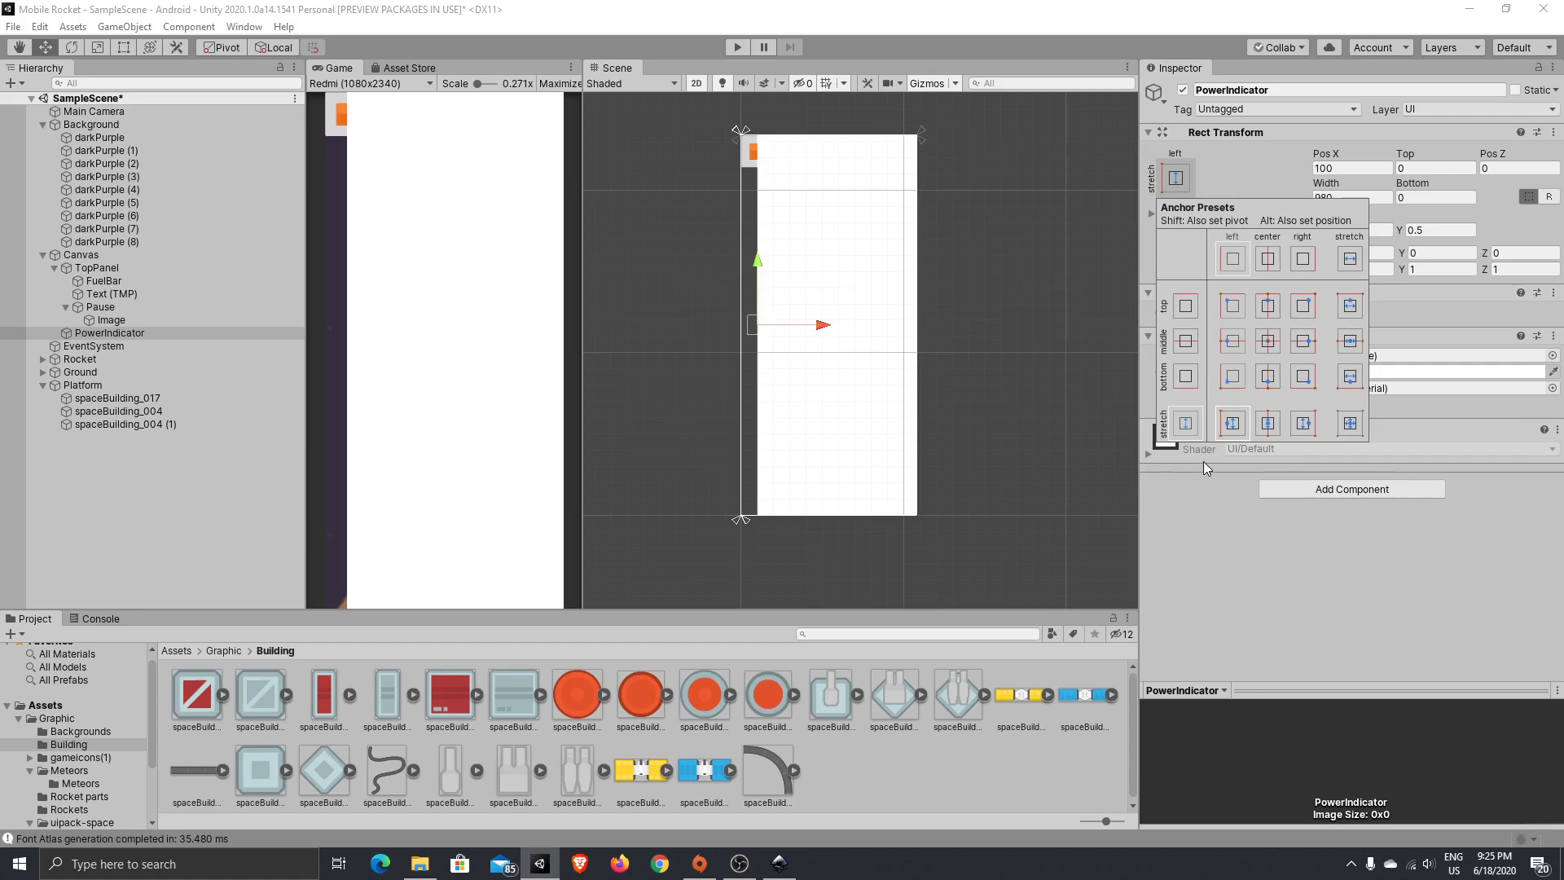
pyautogui.click(1234, 343)
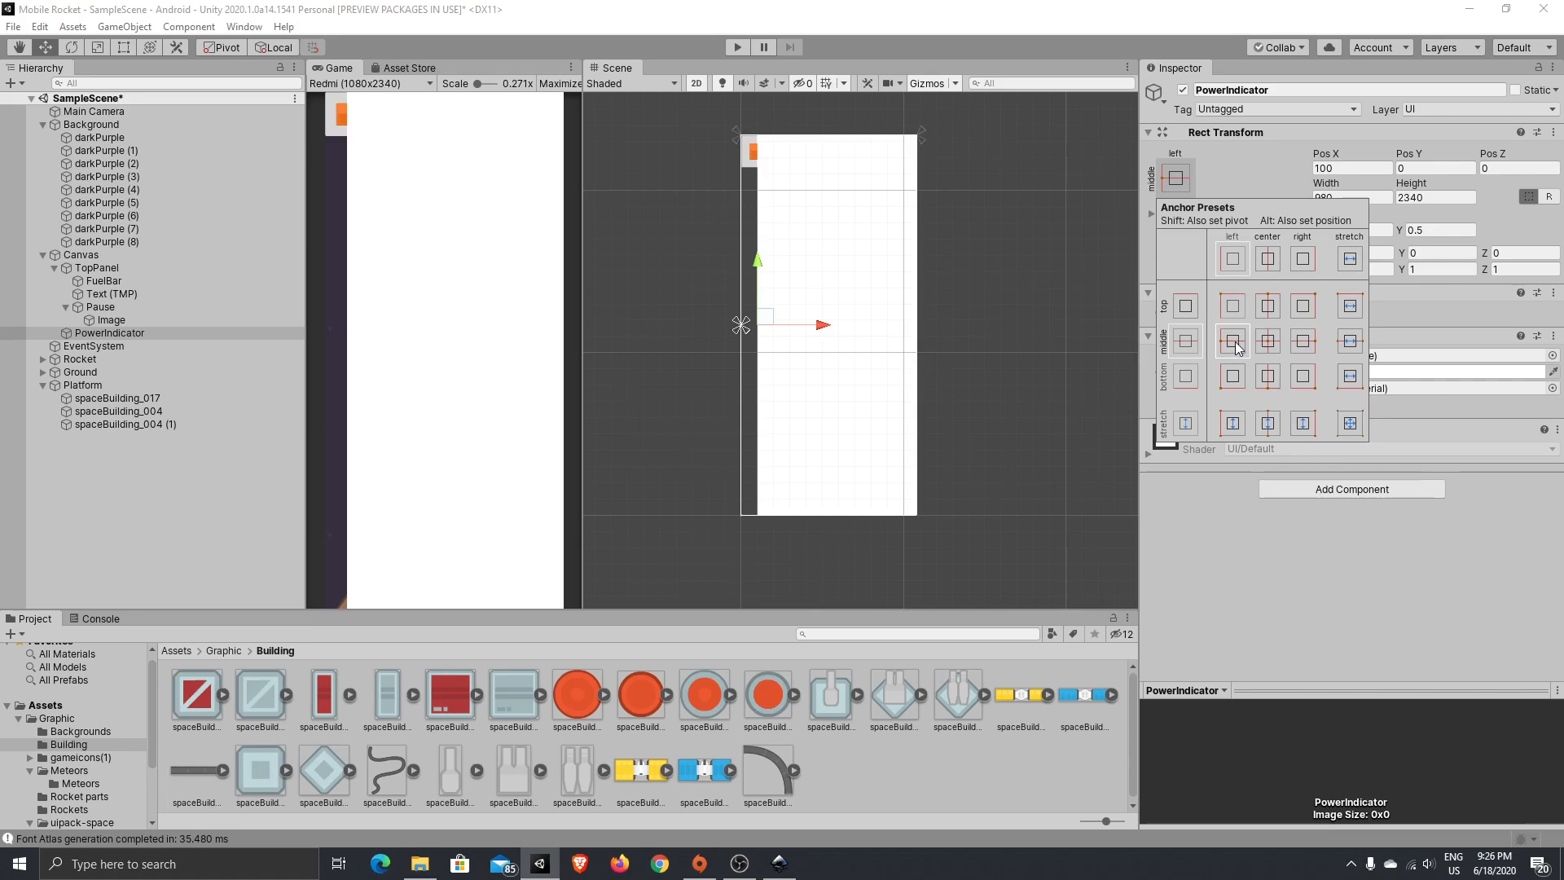
pyautogui.click(1344, 612)
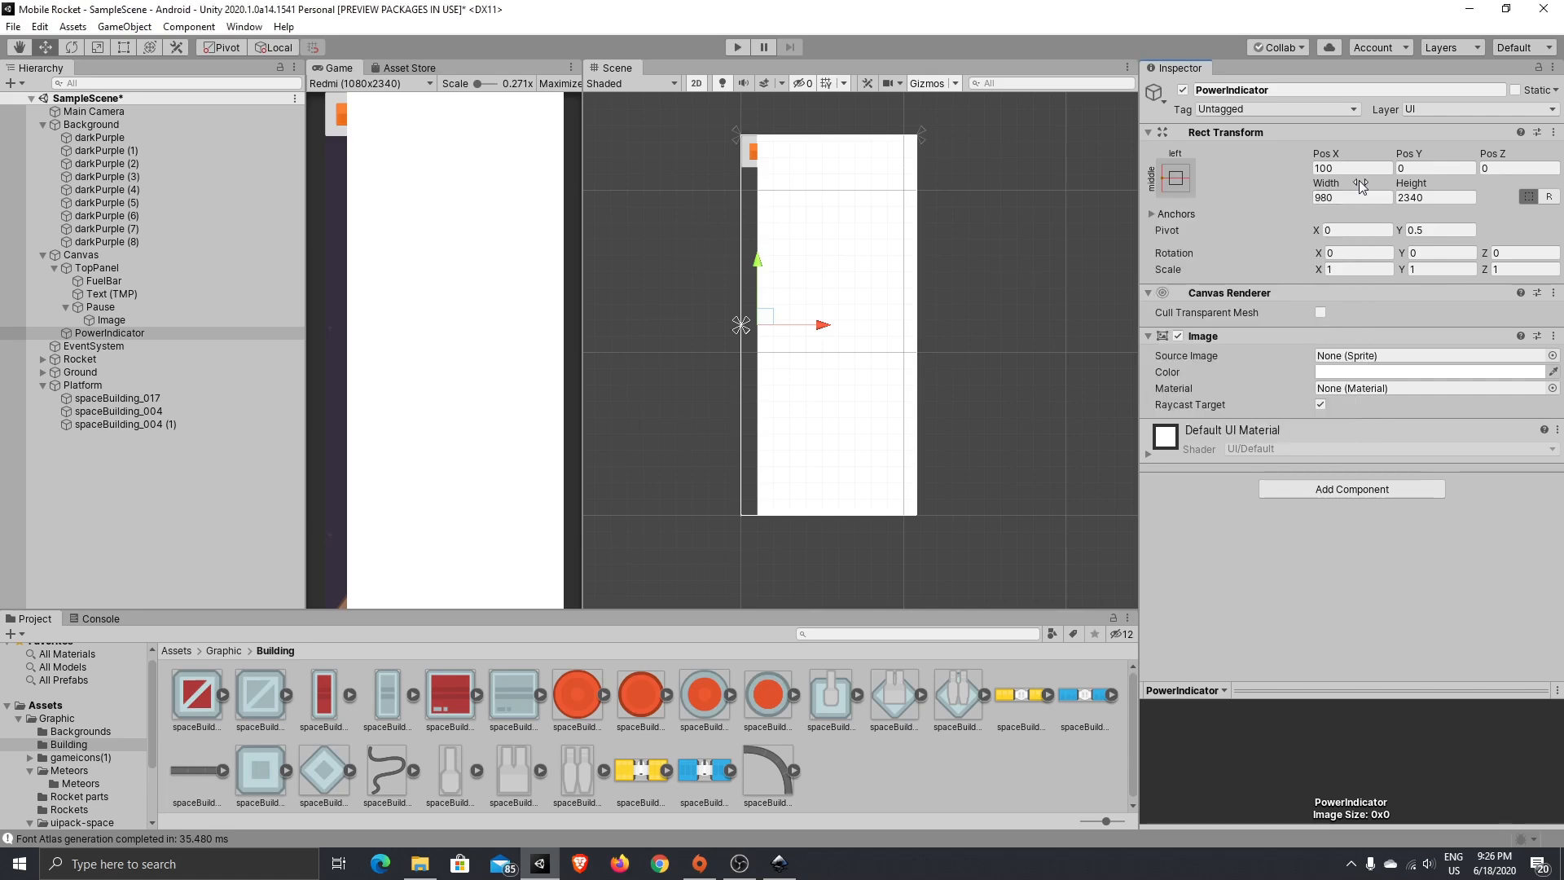
# - Size the PowerIndicator image to a width of 100 and a height of 500
pyautogui.click(1368, 197)
pyautogui.write('100')
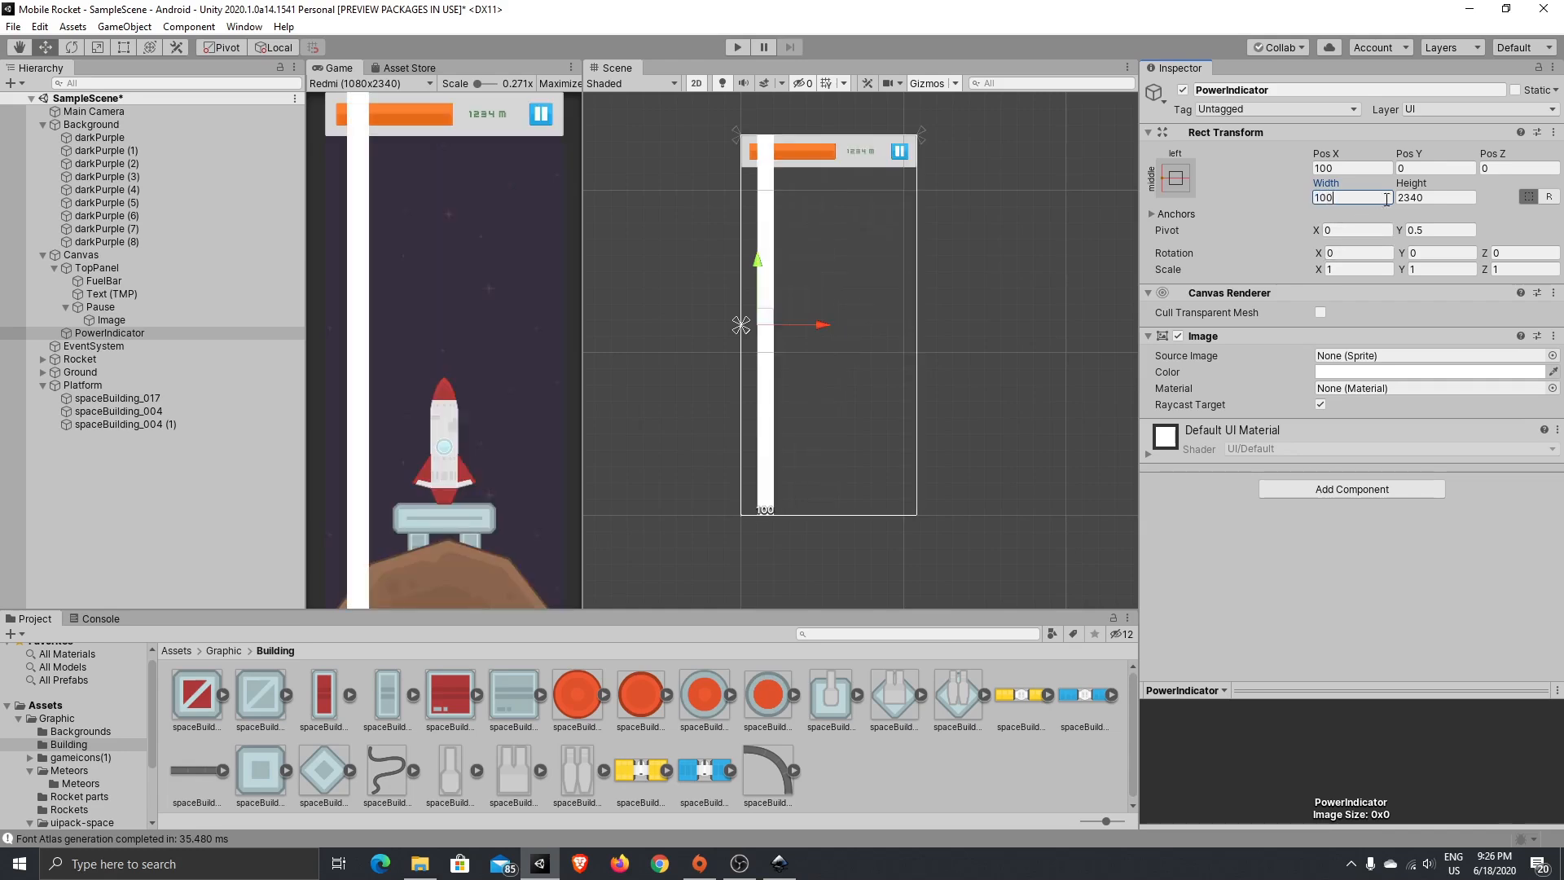
pyautogui.press('Tab')
pyautogui.write('200')
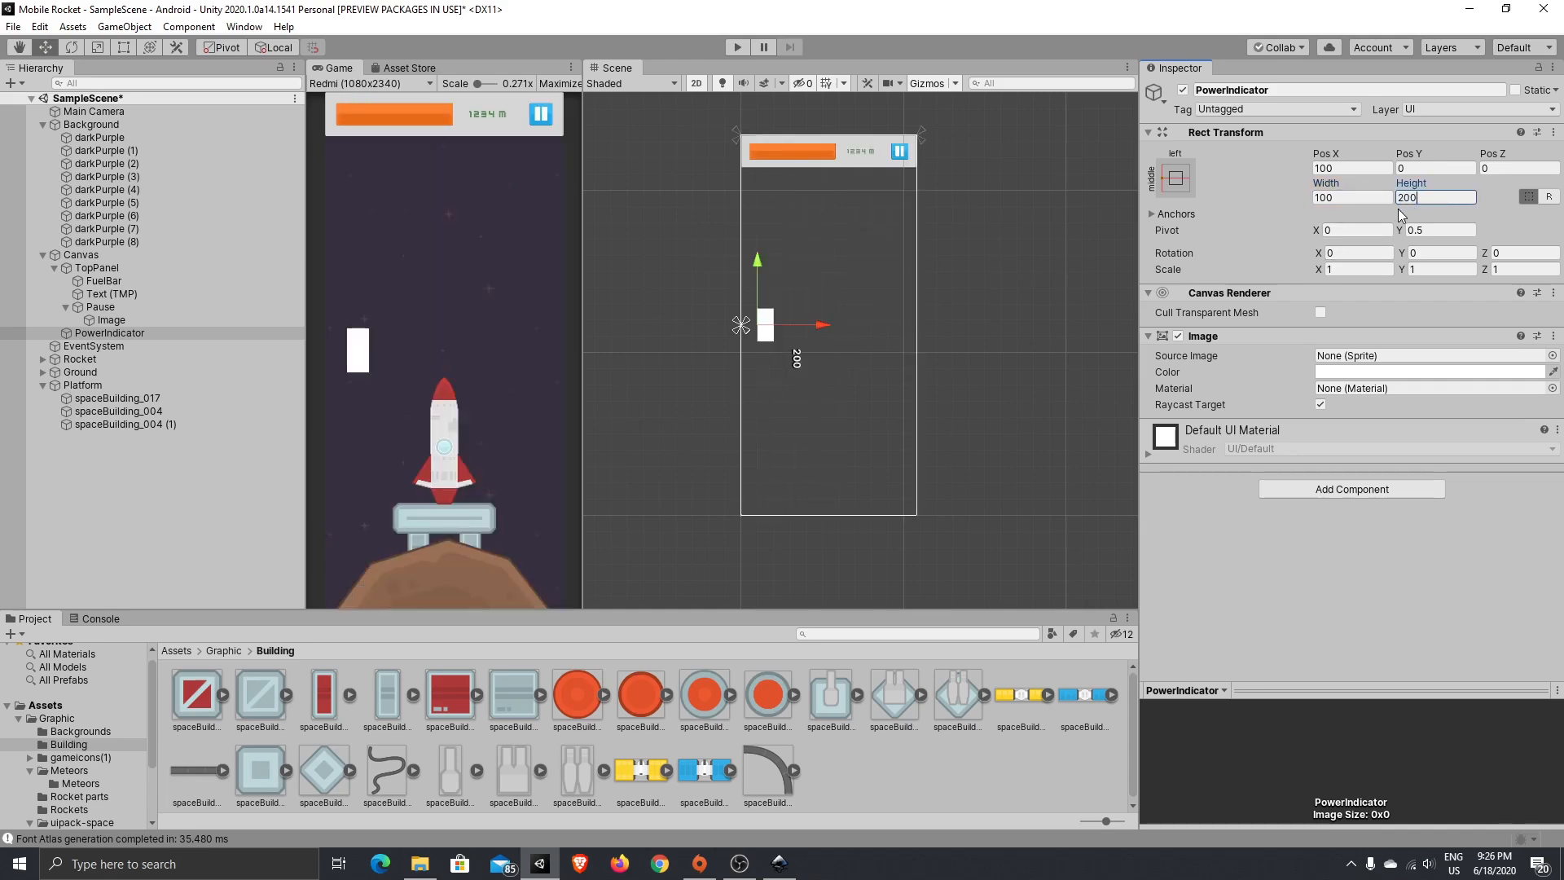
pyautogui.doubleClick(1425, 198)
pyautogui.write('500')
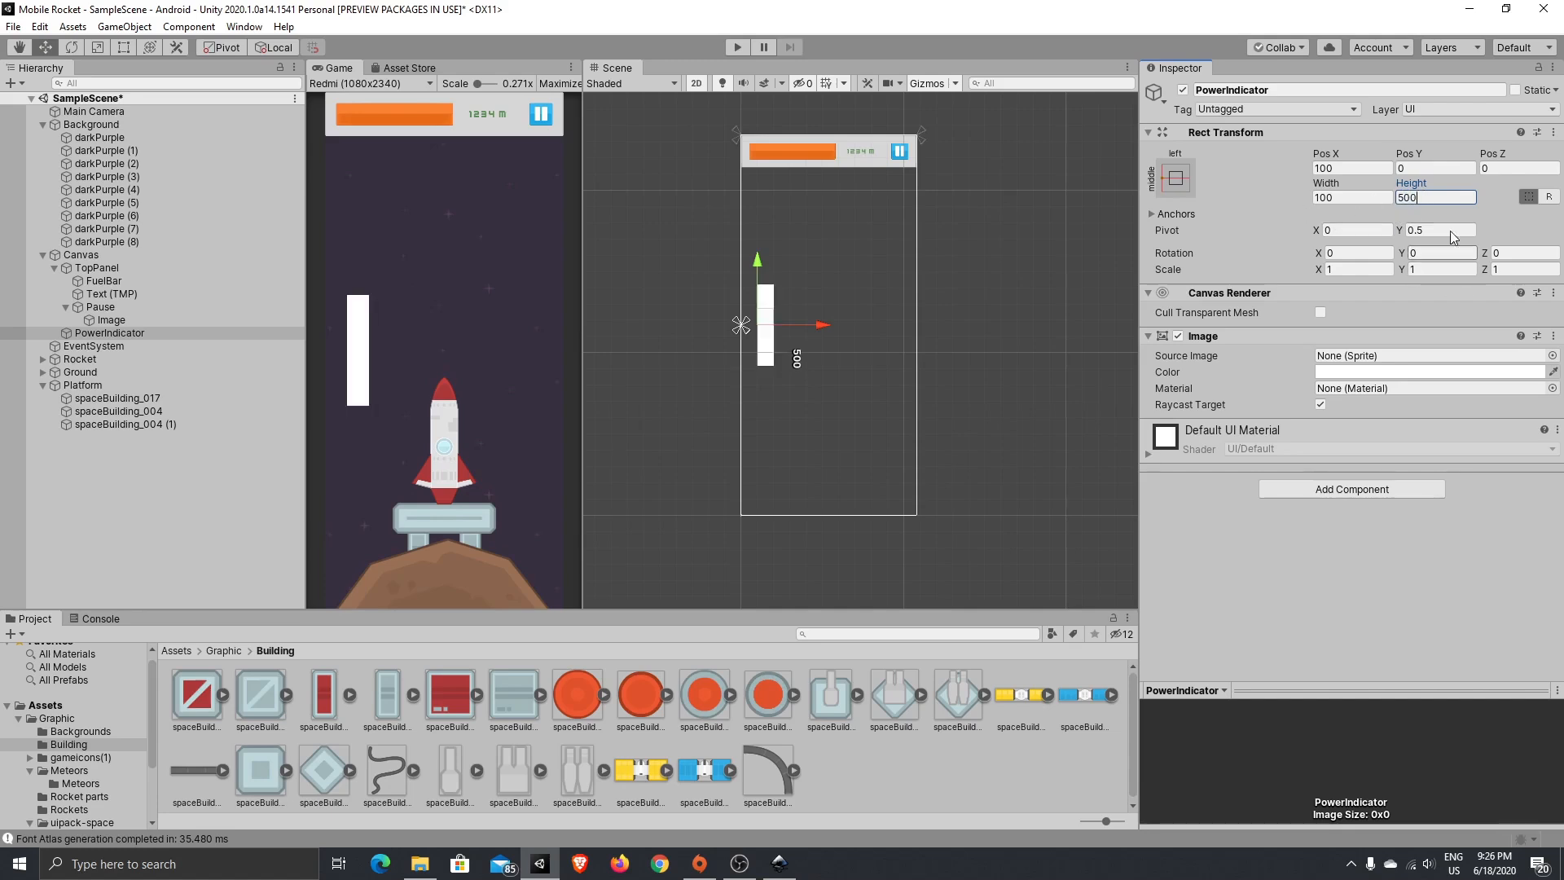
# - Set the PowerIndicator's Y position to -500 and its height to 650
pyautogui.click(1413, 168)
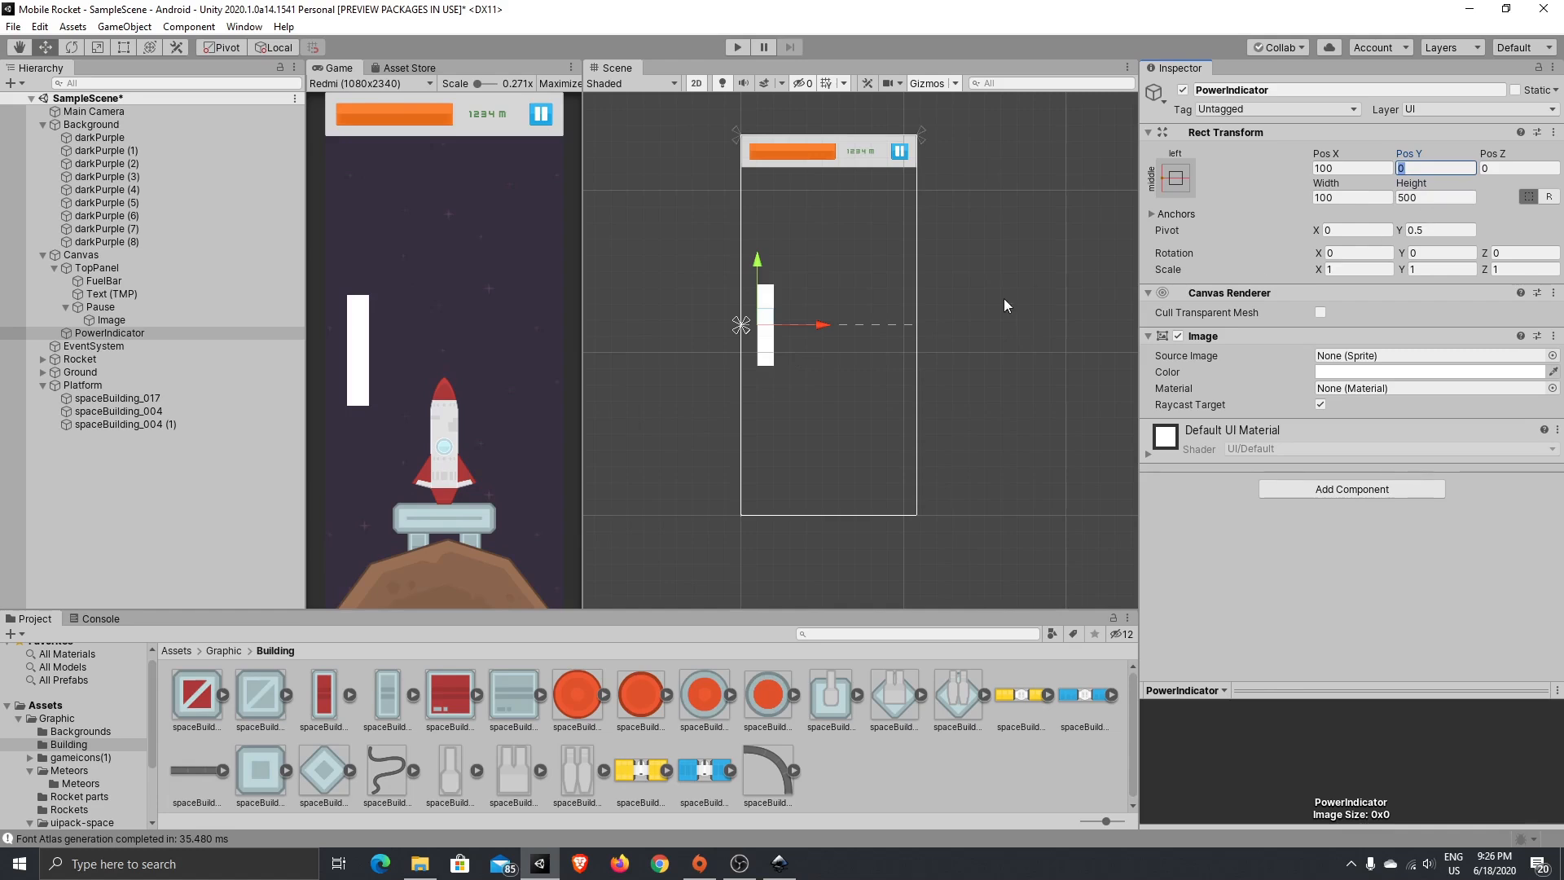
pyautogui.write('500')
pyautogui.press('Home')
pyautogui.write('-')
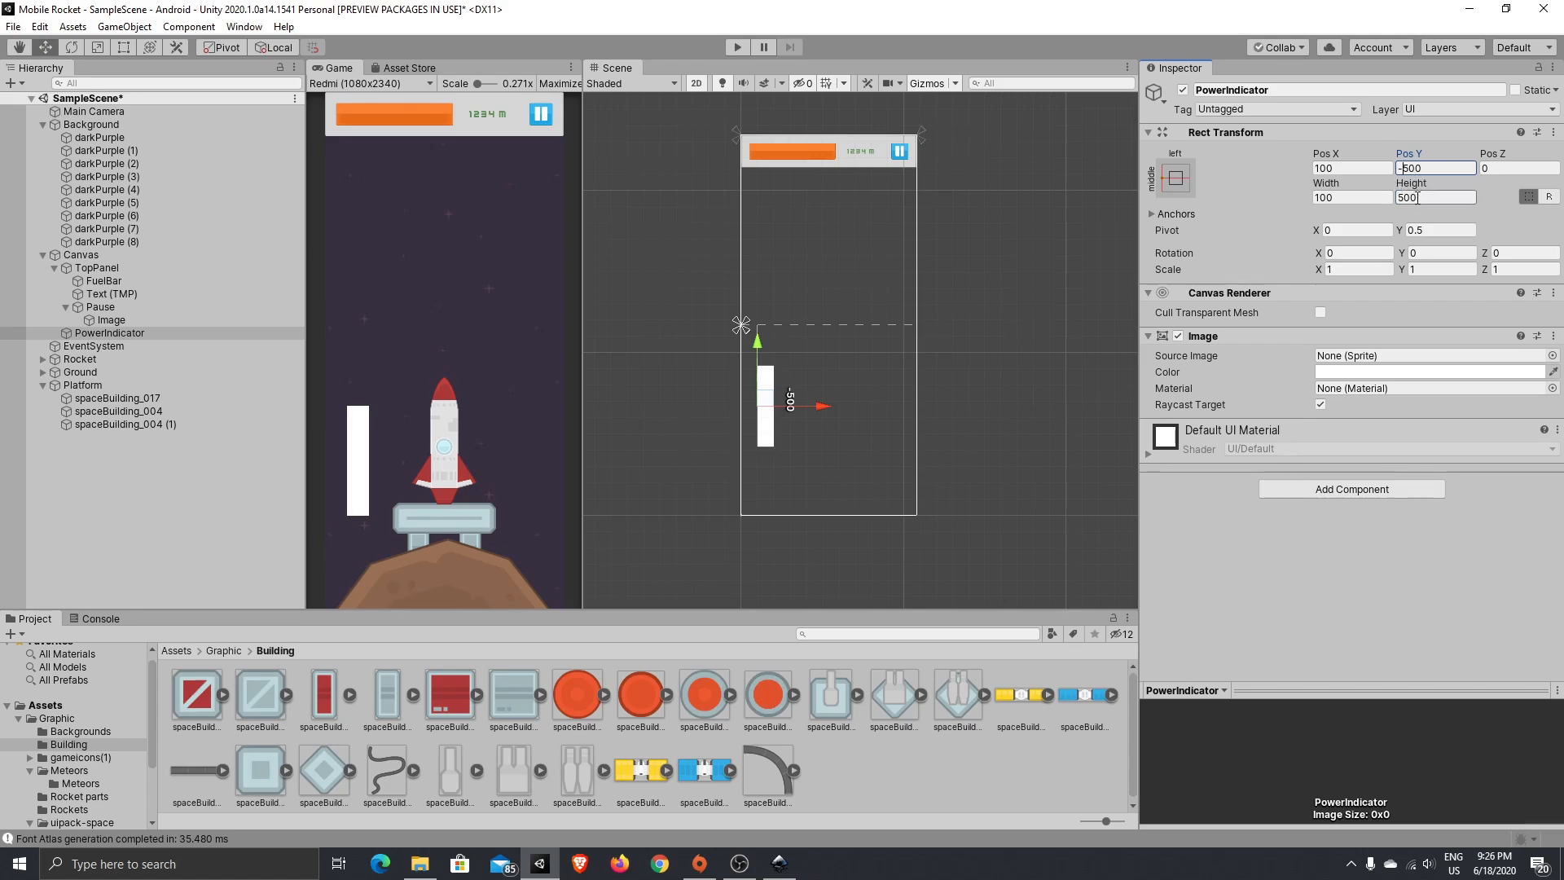
pyautogui.click(1434, 197)
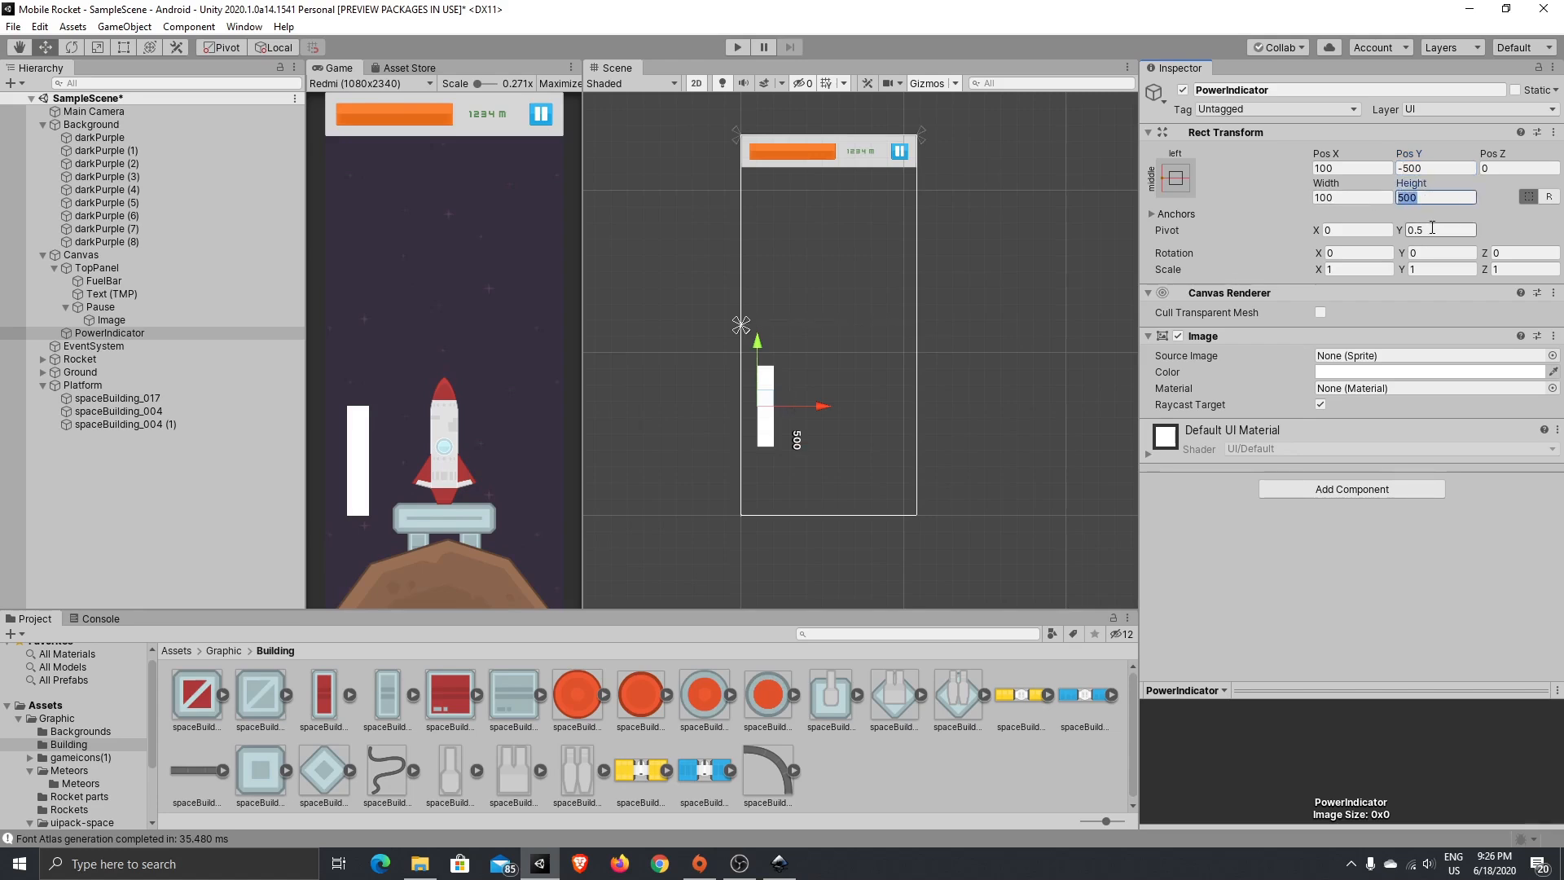
pyautogui.write('650')
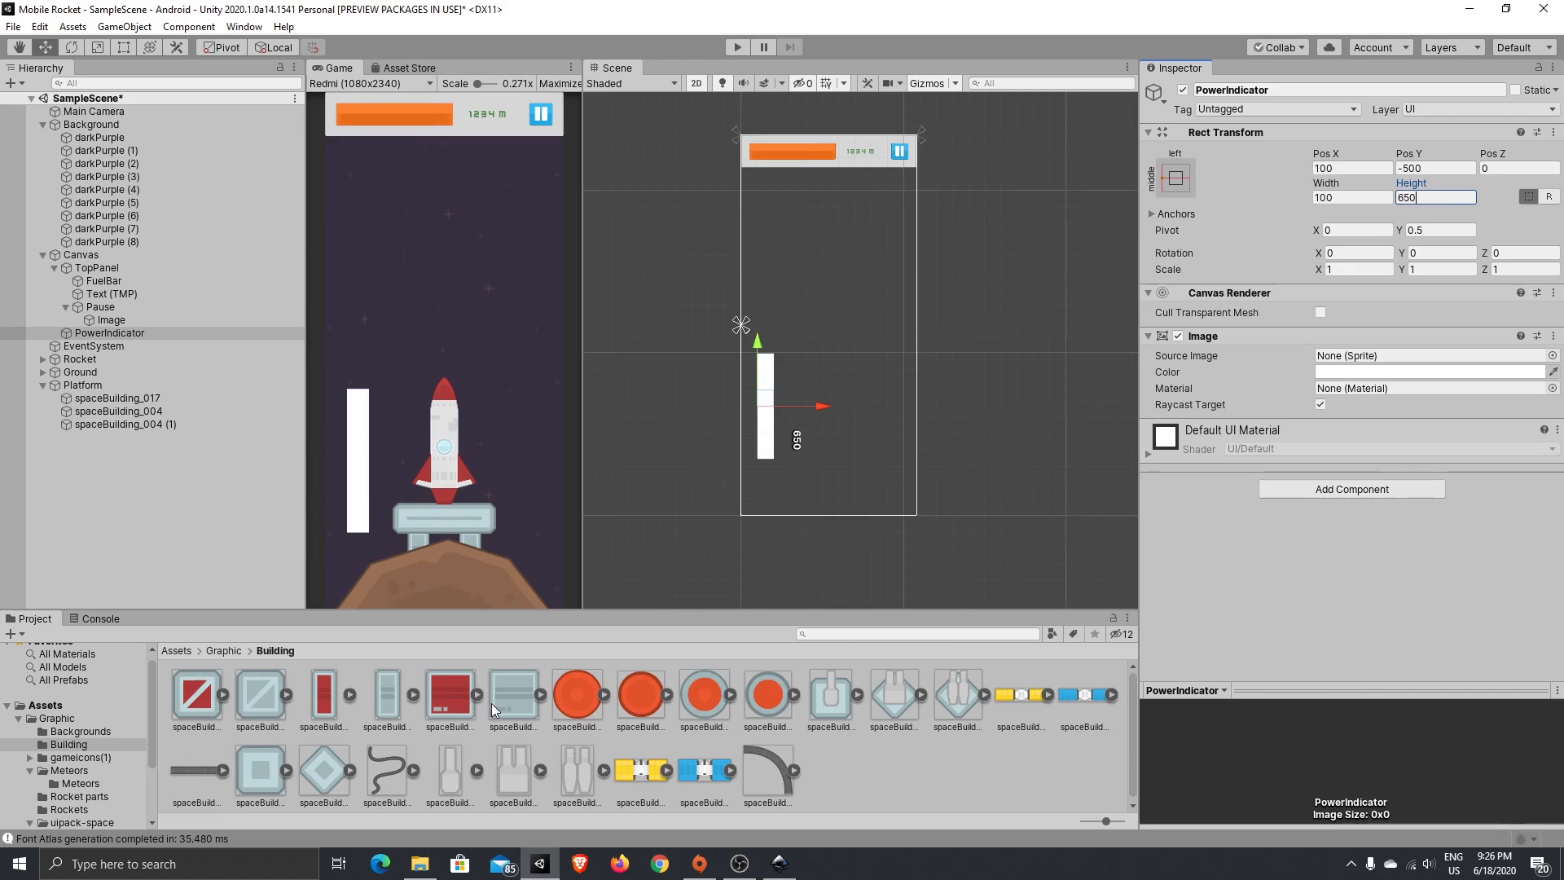
# - Give the squareYellow sprite in uipack-space's PNG folder slicing borders of left 4, right 4, top 5 and bottom 4, and apply them
pyautogui.scroll(-3, 119, 808)
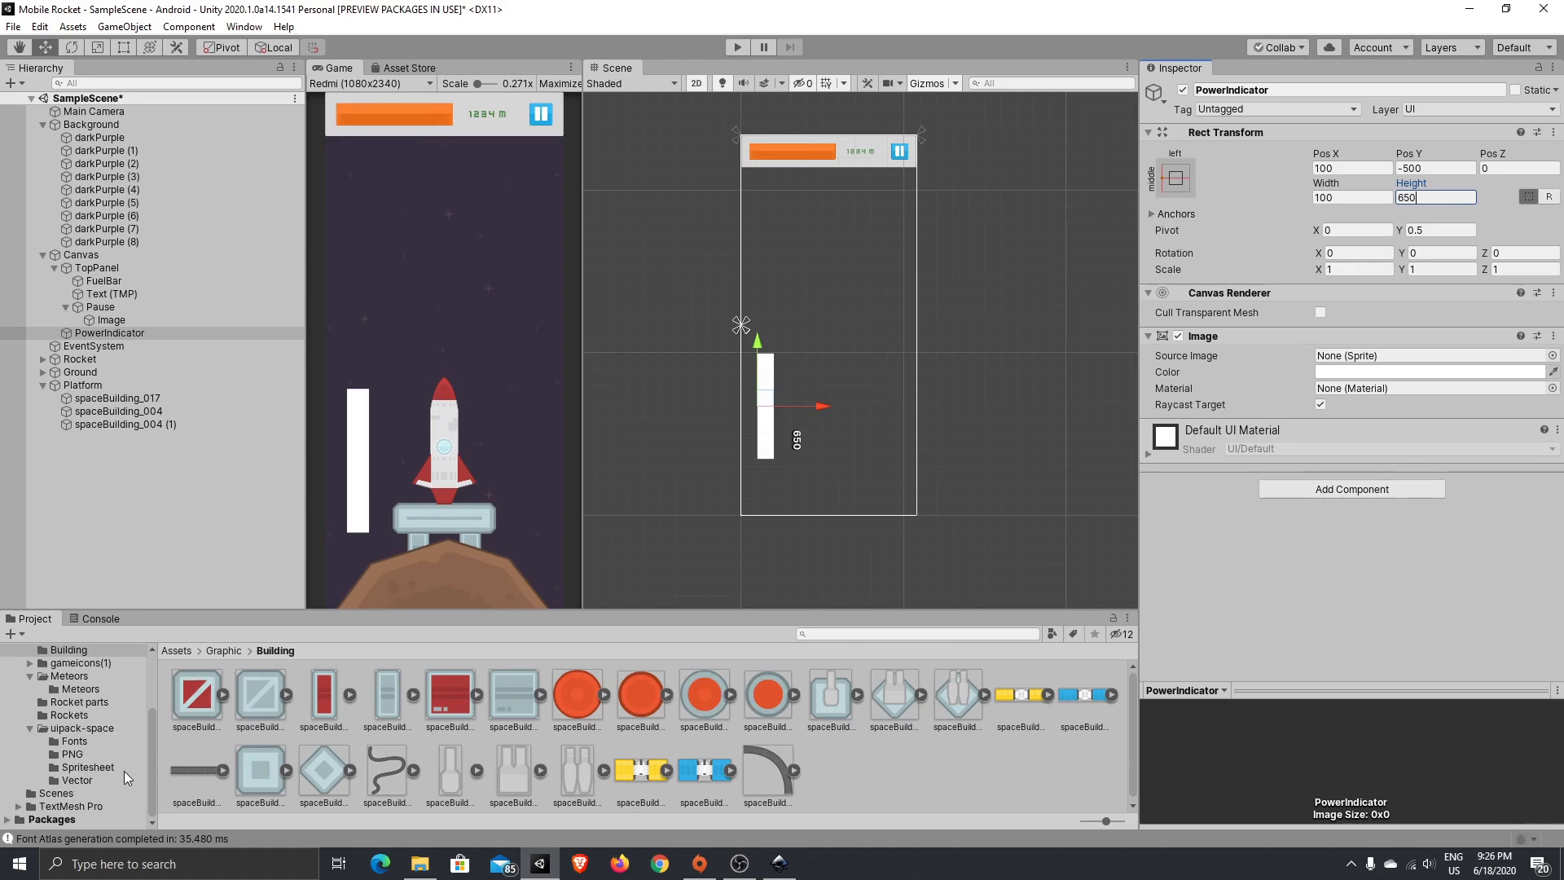
pyautogui.click(96, 767)
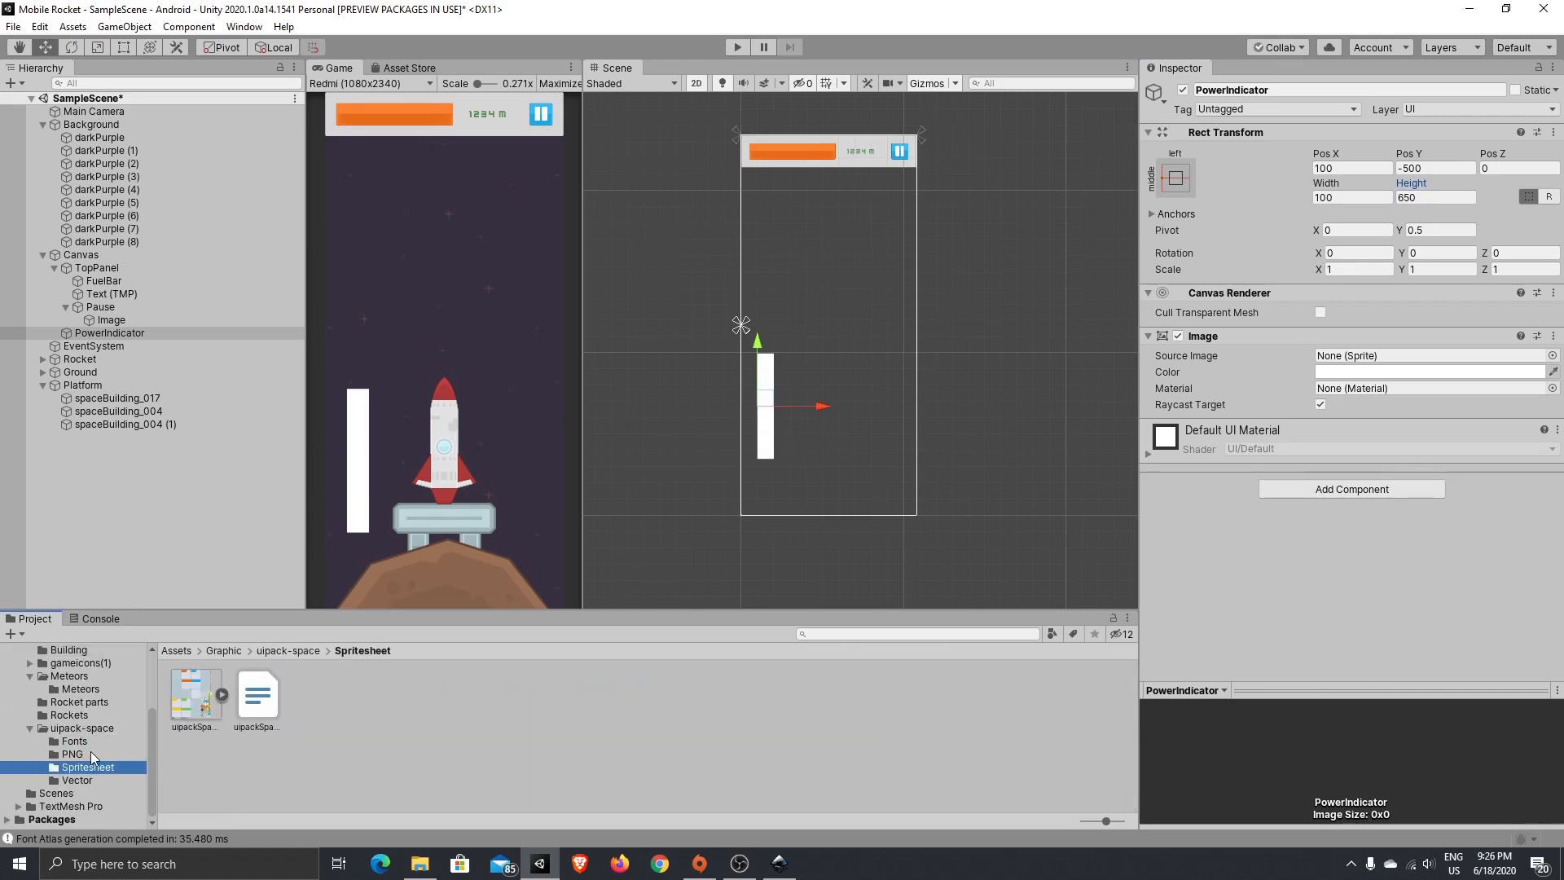
pyautogui.click(91, 753)
pyautogui.scroll(-5, 406, 740)
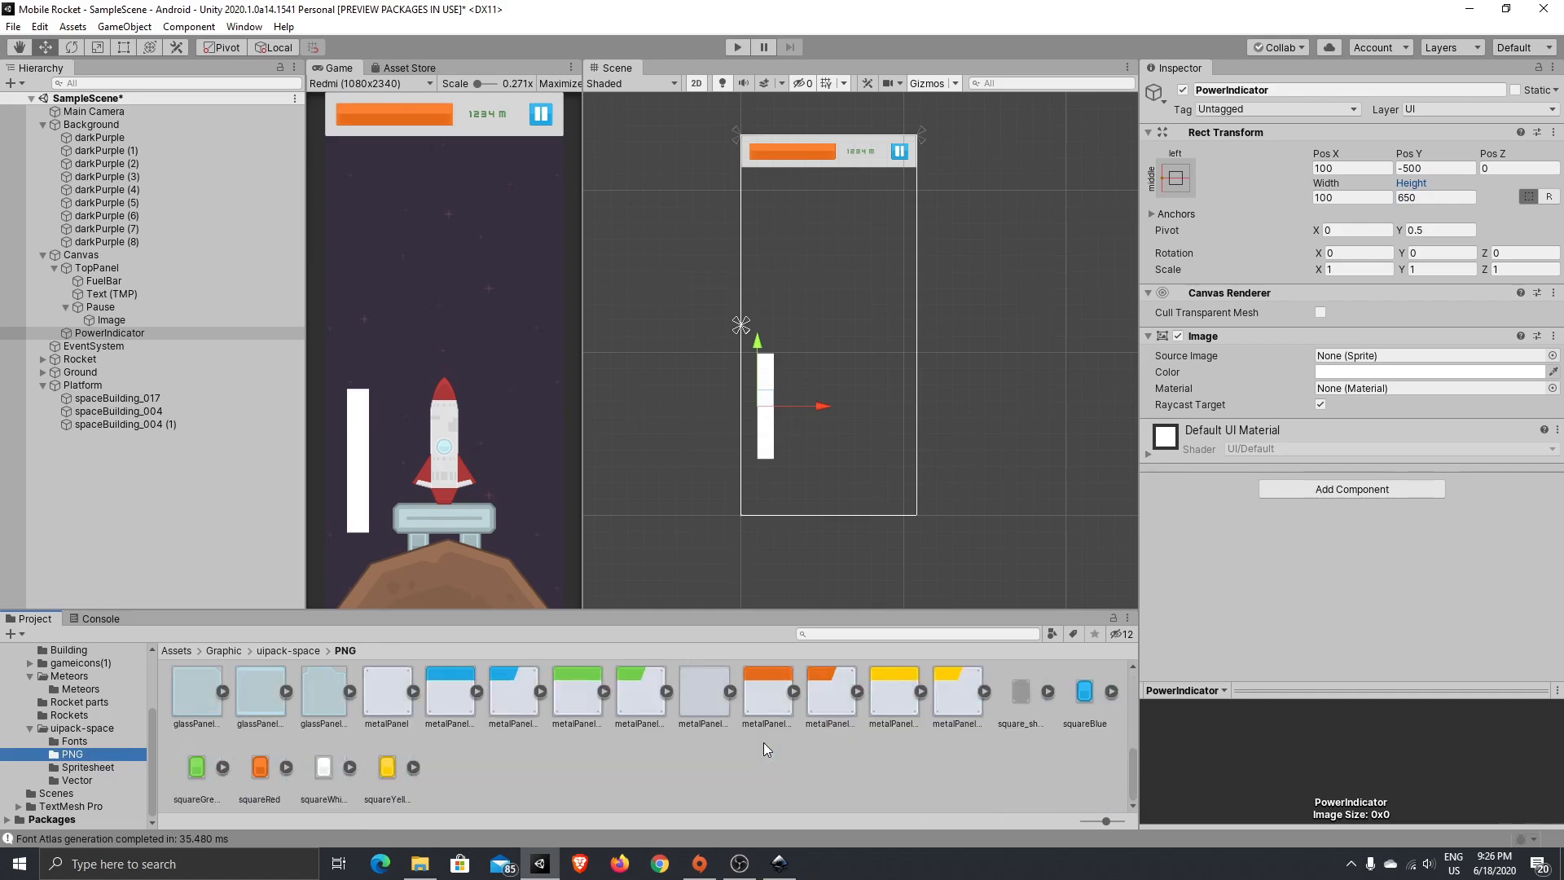
pyautogui.click(384, 771)
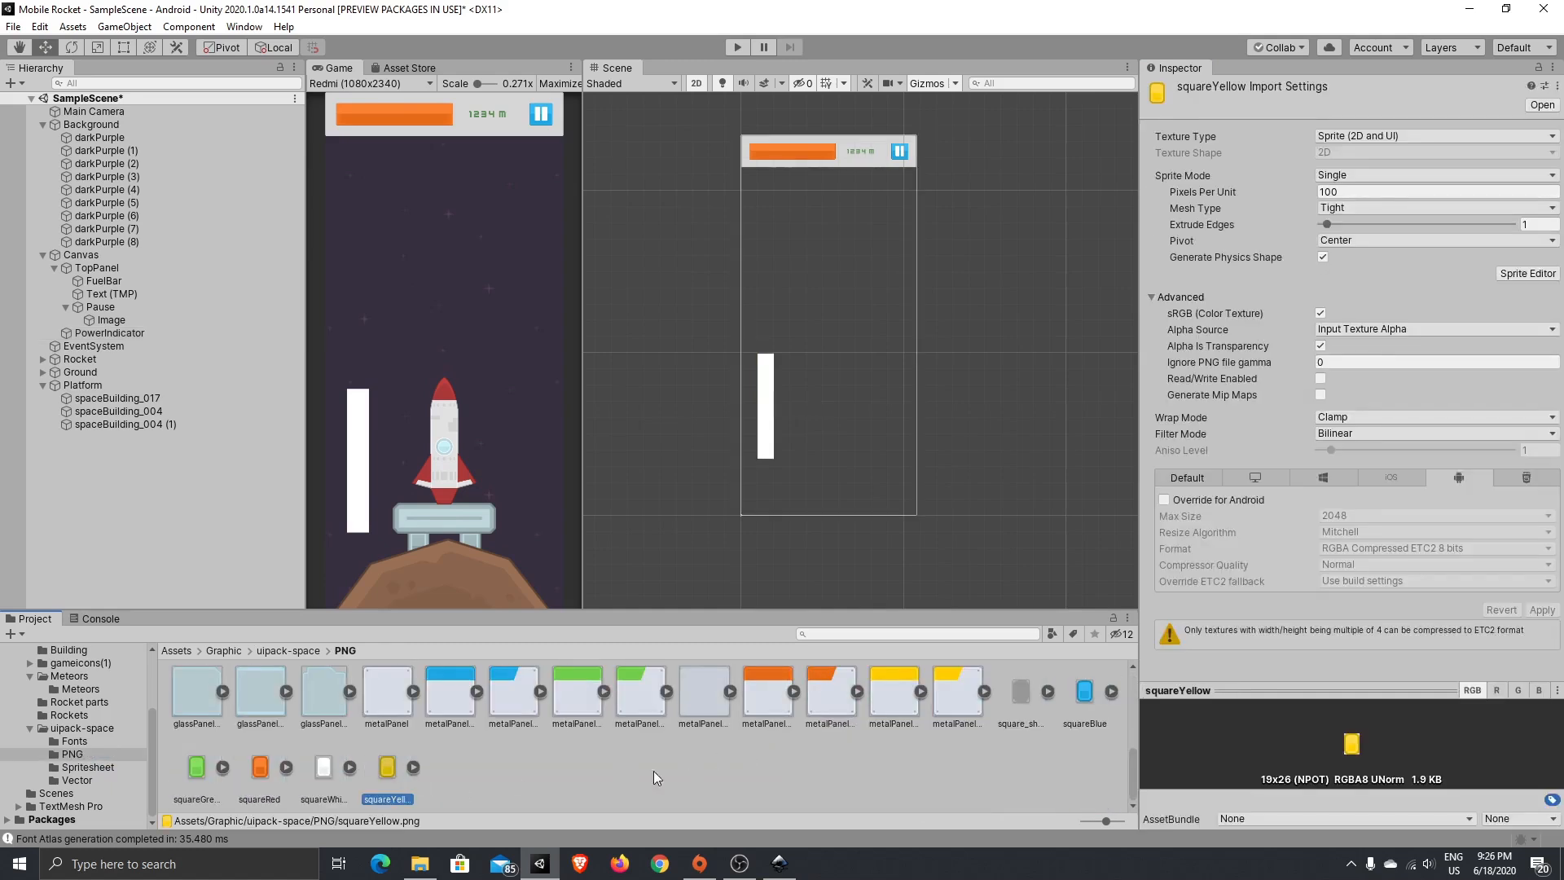
pyautogui.click(1519, 276)
pyautogui.moveTo(1037, 437); pyautogui.dragTo(927, 437)
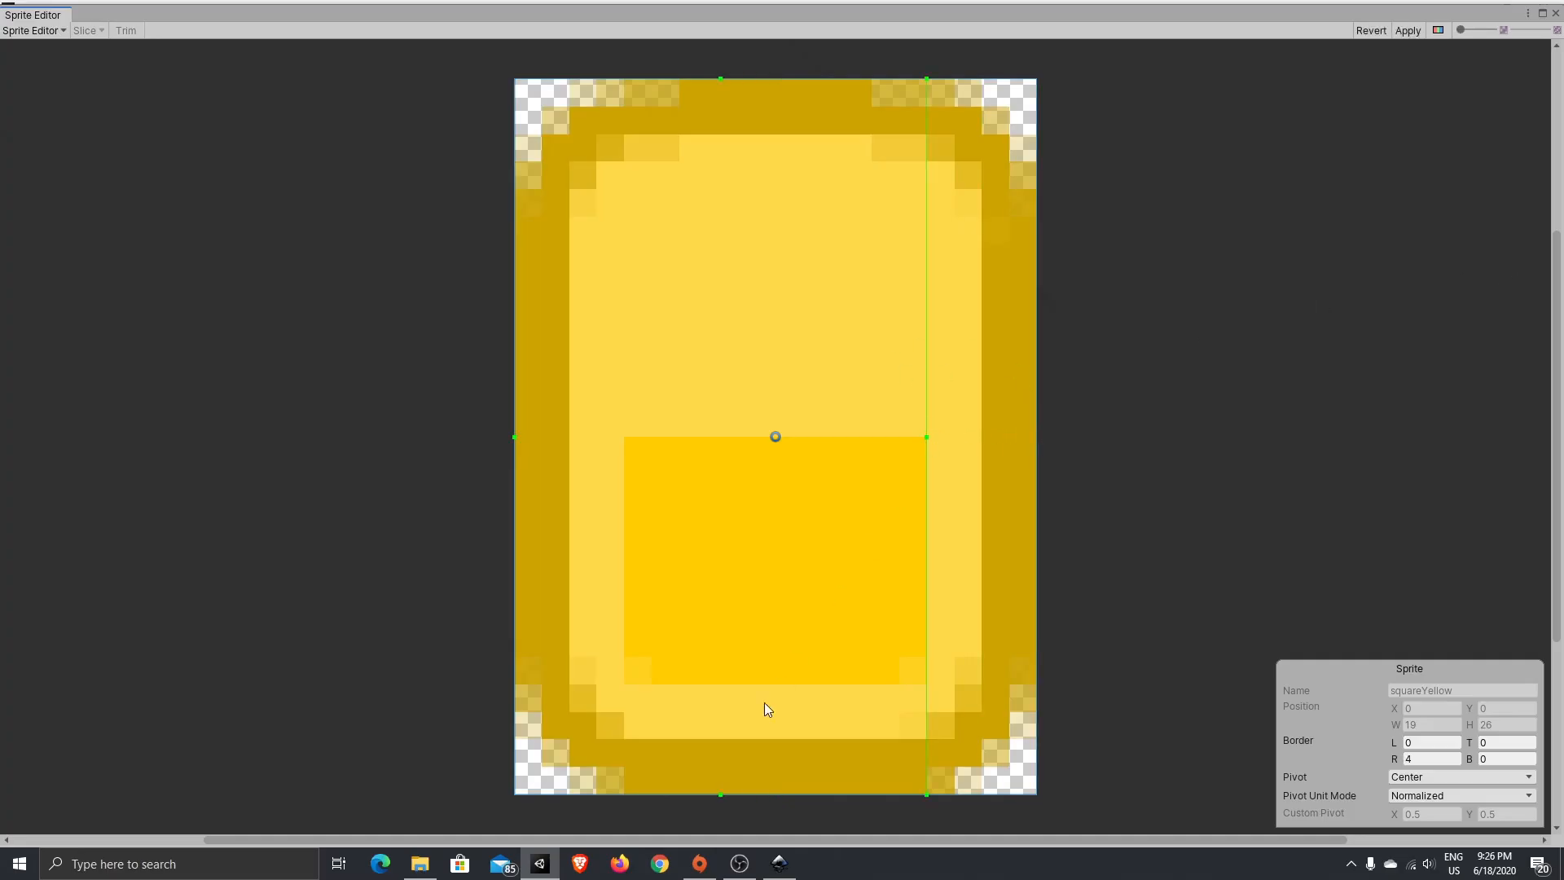
pyautogui.moveTo(724, 795); pyautogui.dragTo(722, 685)
pyautogui.moveTo(513, 384); pyautogui.dragTo(624, 383)
pyautogui.moveTo(774, 77); pyautogui.dragTo(775, 215)
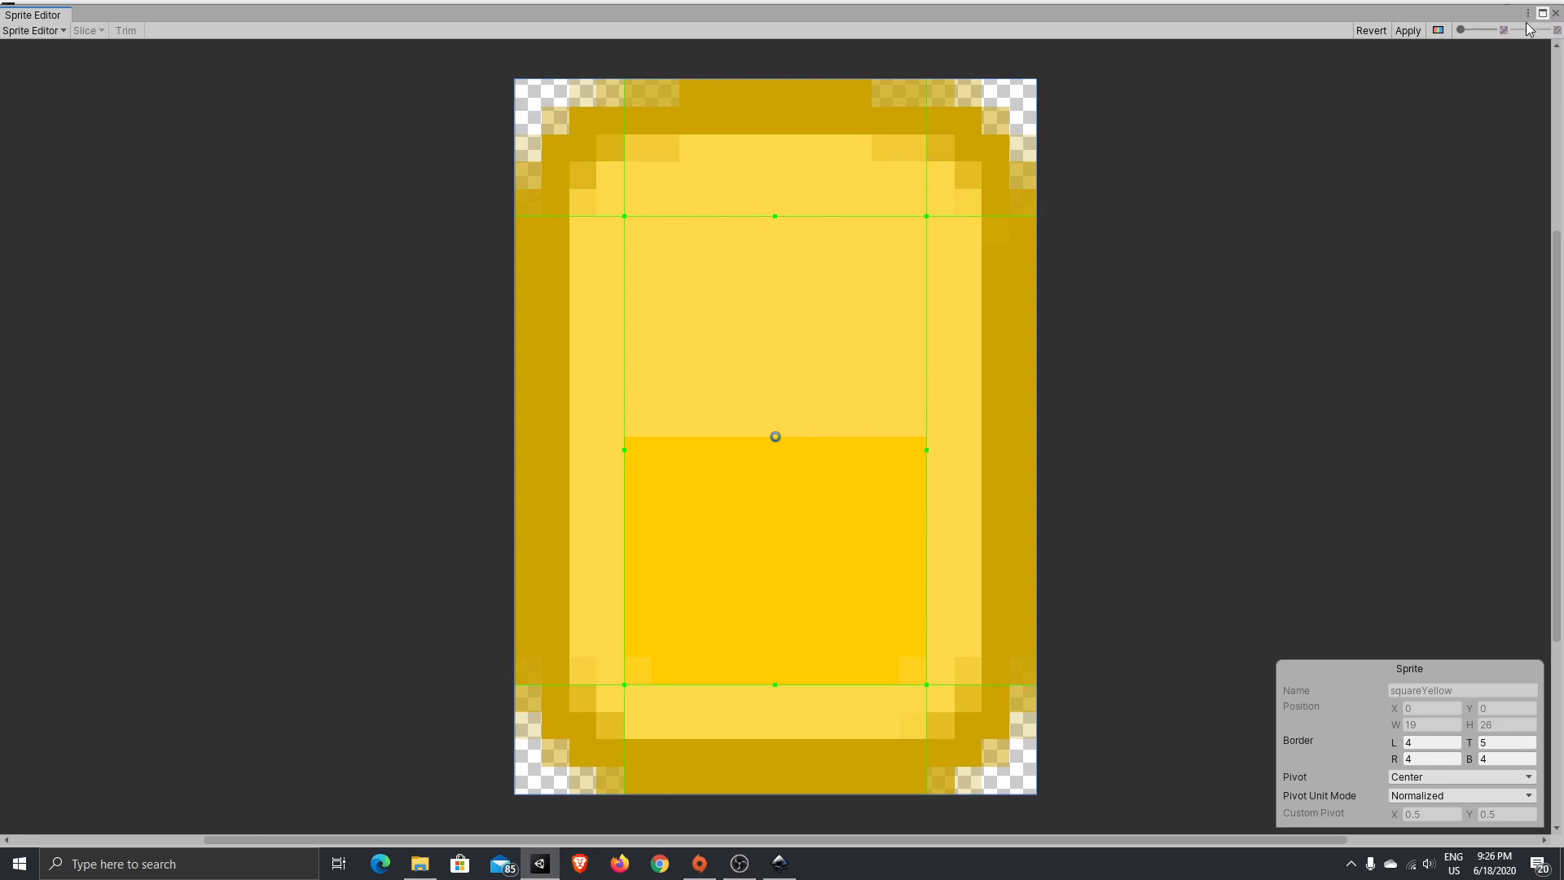
pyautogui.click(1407, 30)
pyautogui.click(1555, 15)
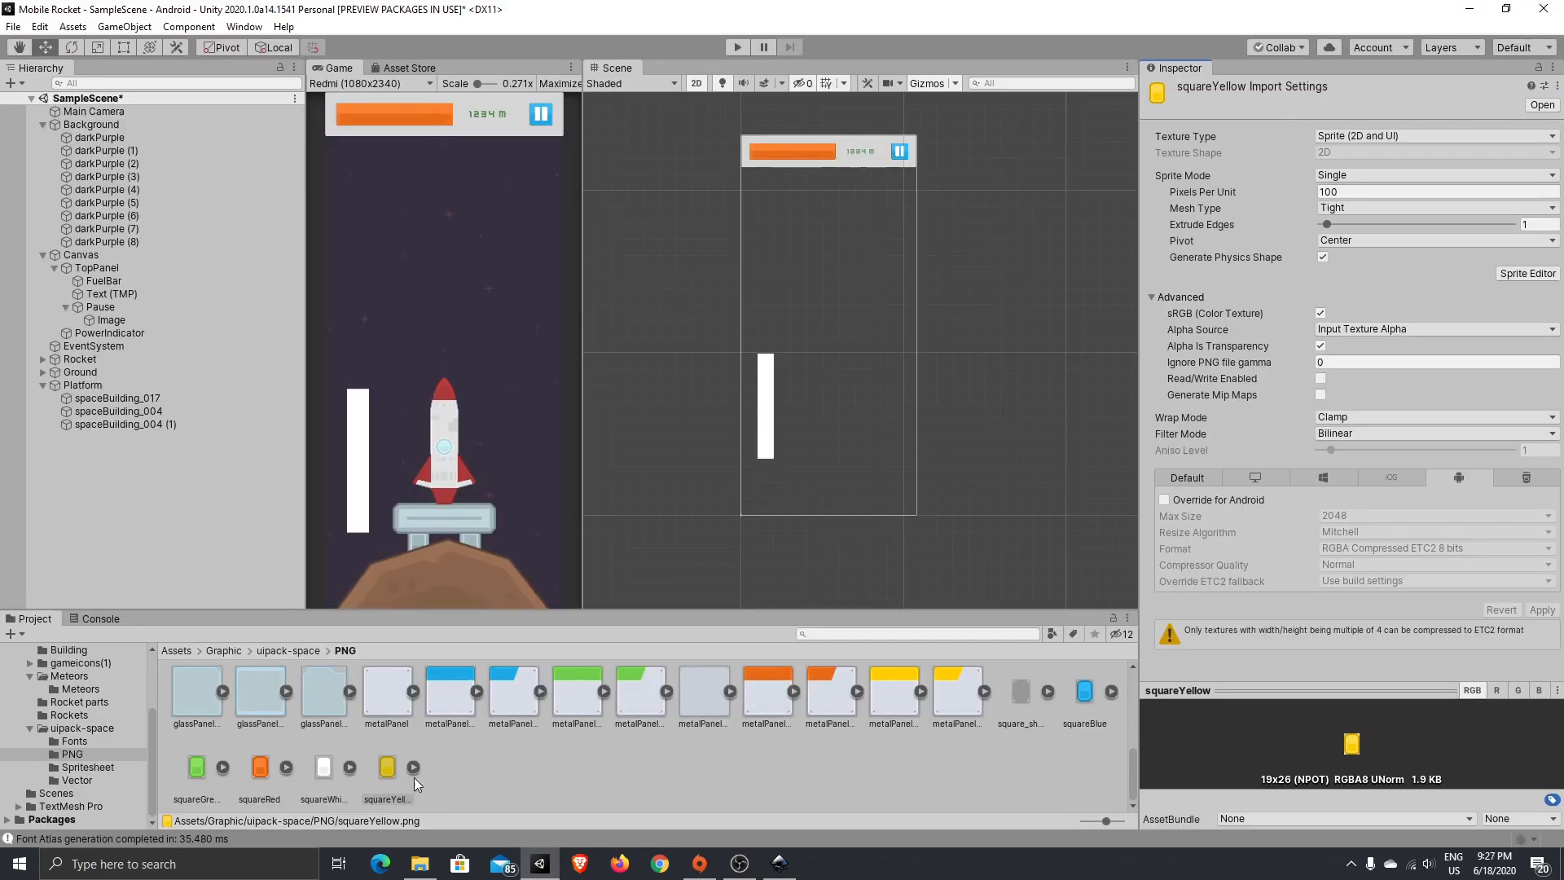
# - Assign the squareYellow sprite as the PowerIndicator's source image
pyautogui.click(154, 331)
pyautogui.moveTo(374, 802); pyautogui.dragTo(1366, 358)
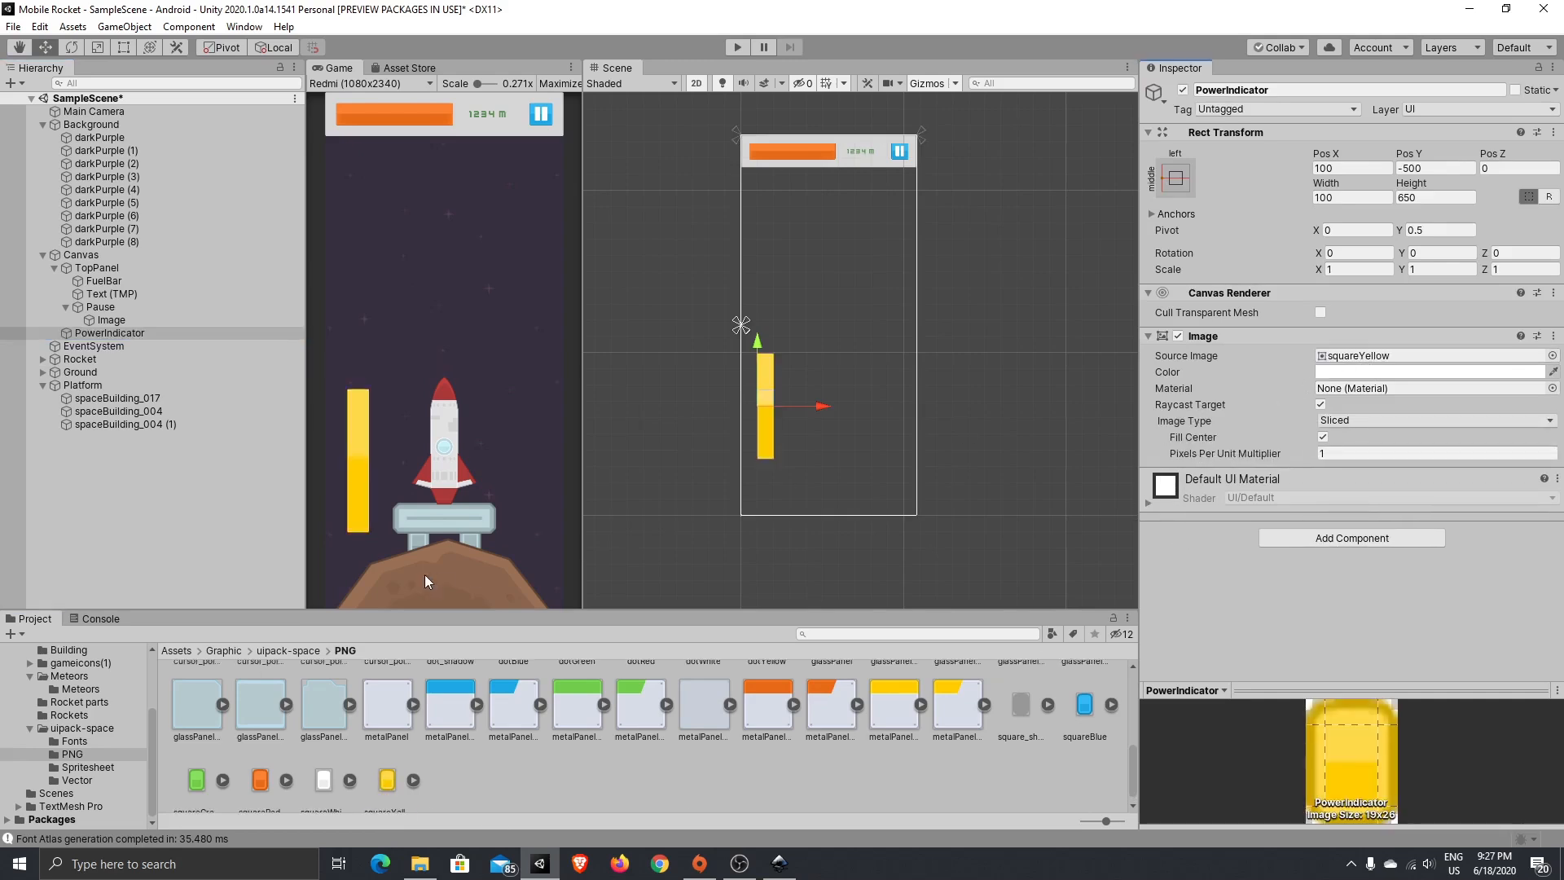